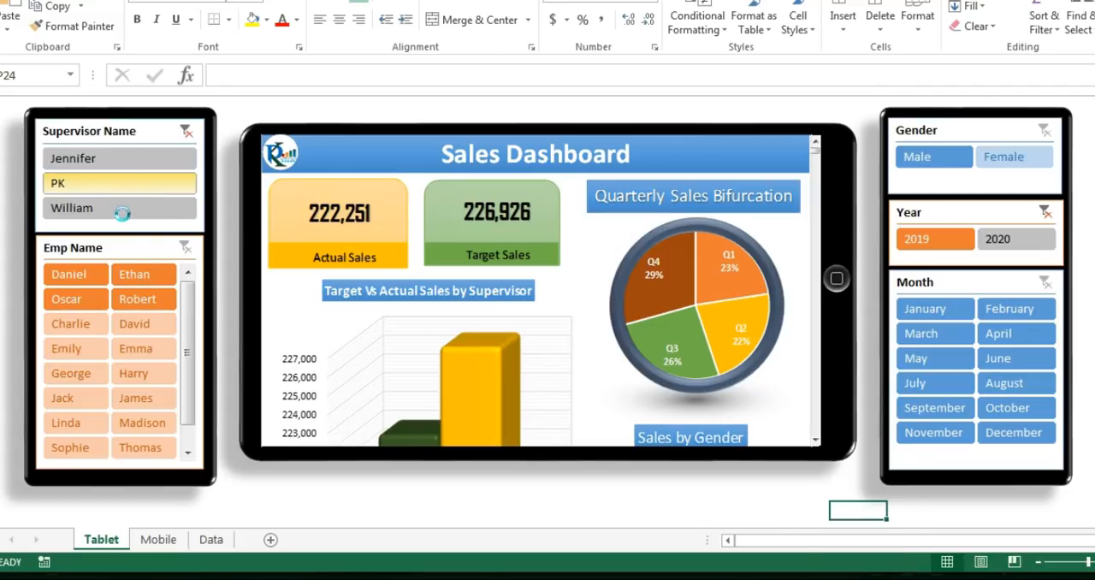
Step: Include all supervisors in the tablet dashboard and examine its charts down to Target Vs Actual Sales by Month
click(132, 220)
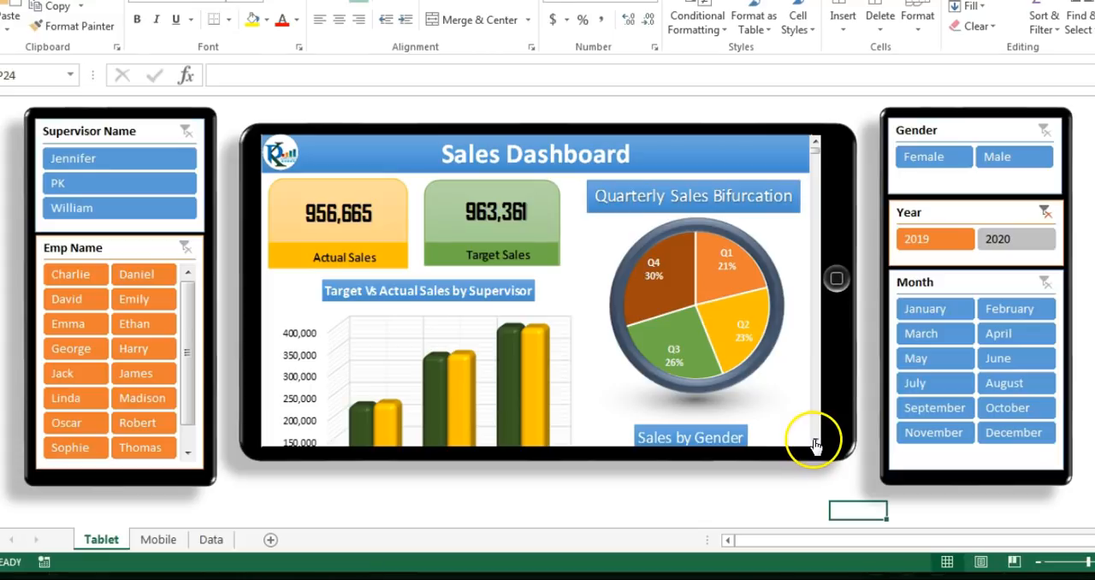
scroll(813, 441, down, 1)
scroll(813, 441, down, 1)
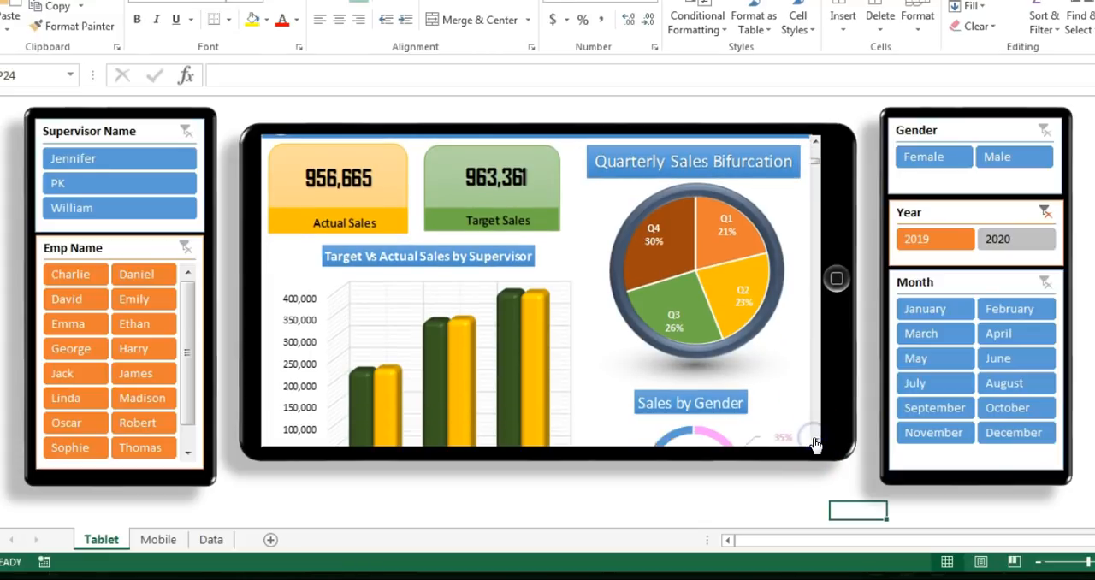
scroll(814, 441, down, 2)
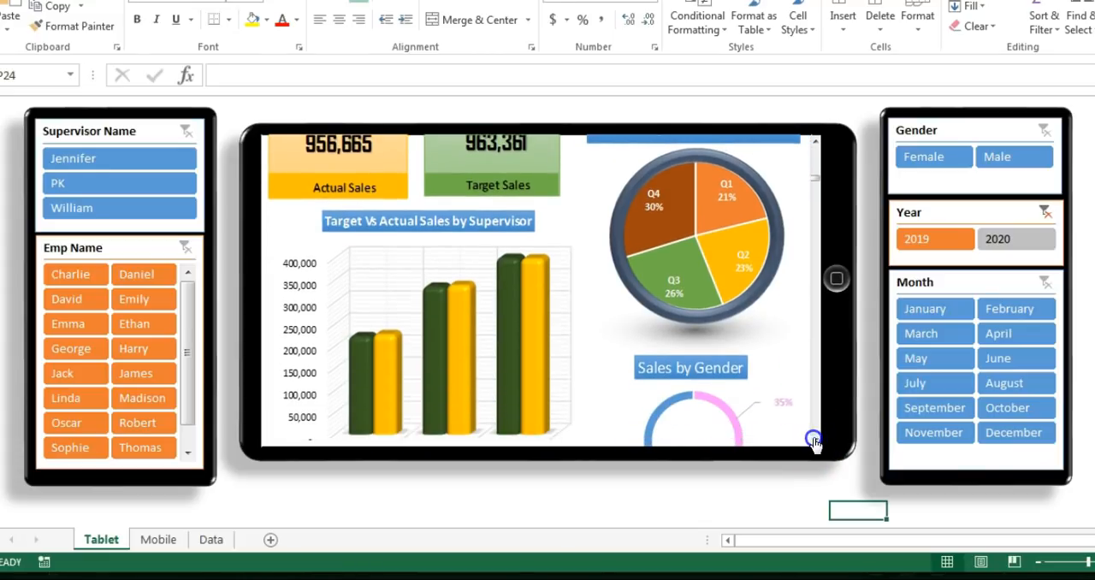
scroll(813, 441, down, 3)
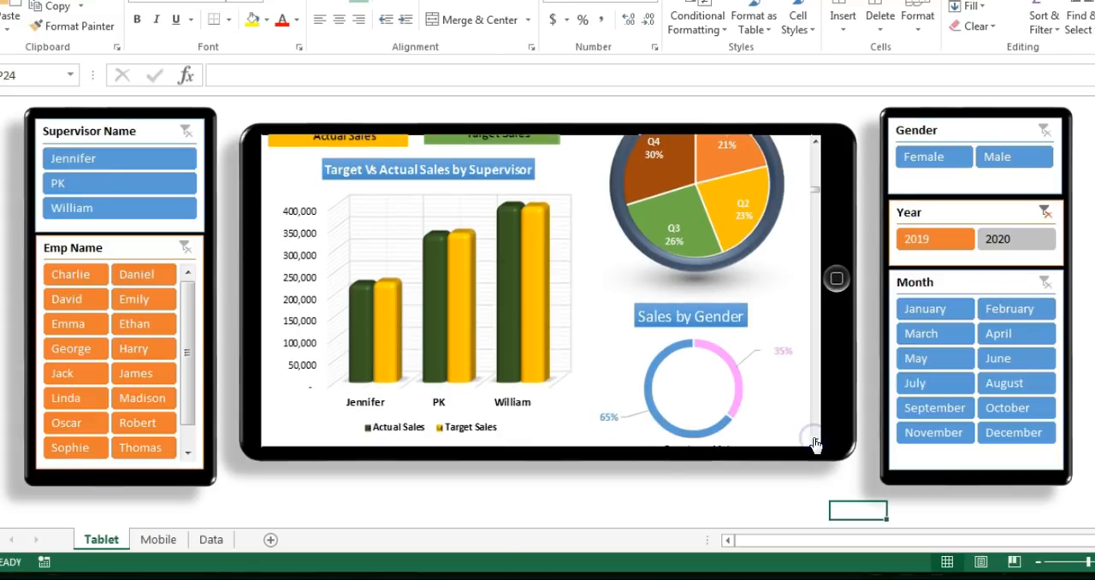
scroll(813, 441, down, 3)
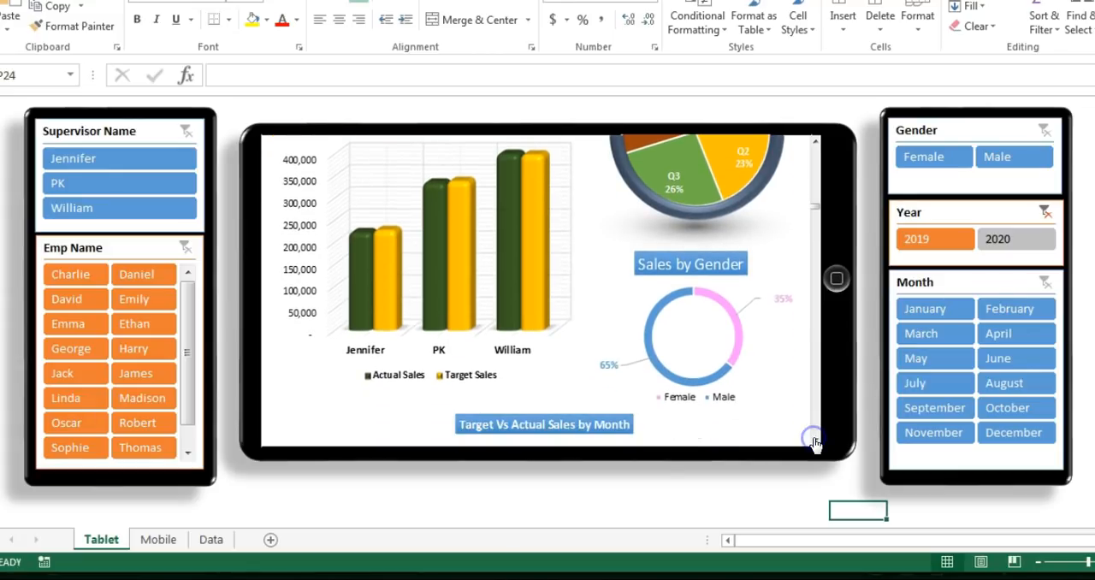
scroll(814, 441, down, 3)
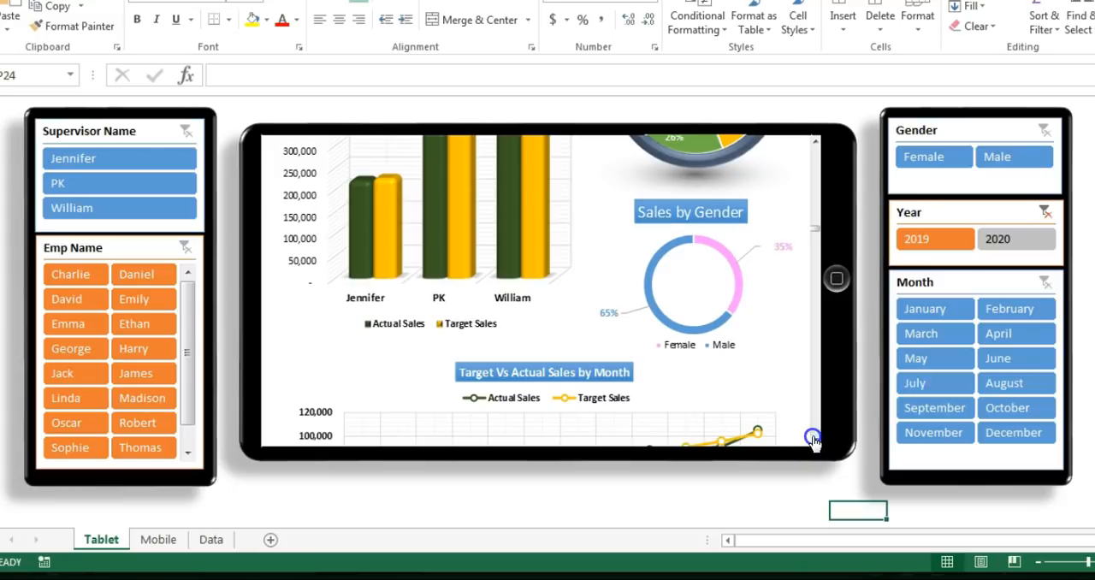
scroll(813, 441, down, 4)
scroll(813, 441, down, 3)
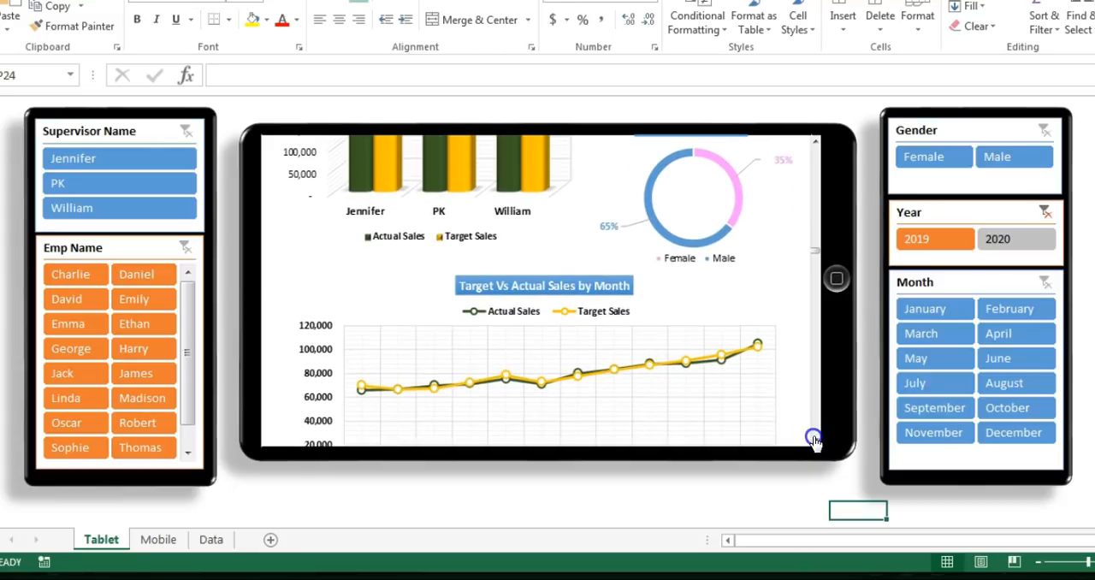
scroll(813, 441, down, 4)
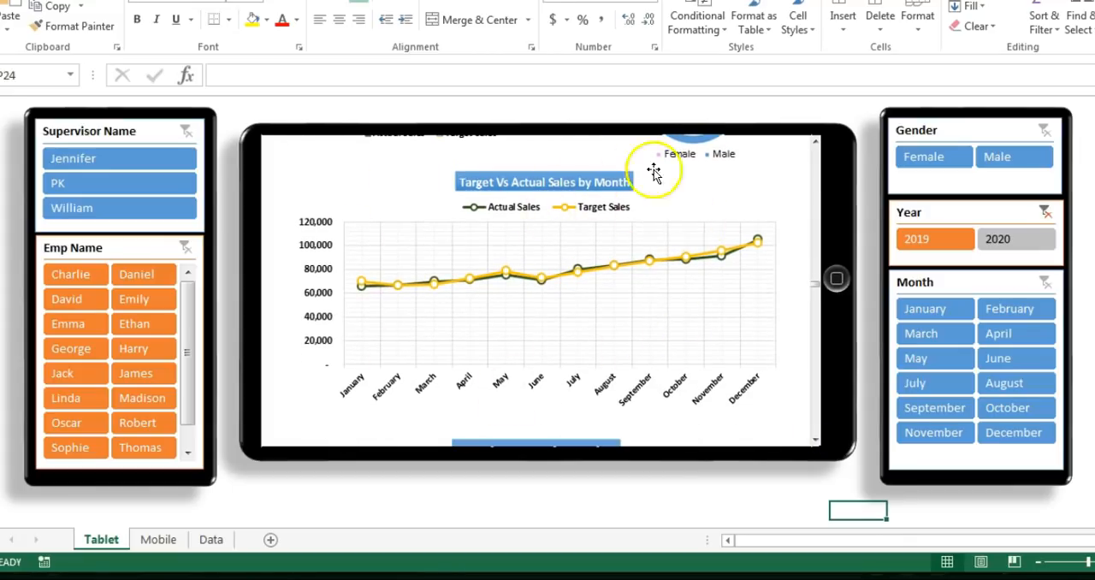
Step: Filter the 2019 dashboard to the second-listed supervisor and one employee on that team, and clear the supervisor and employee filters
click(932, 250)
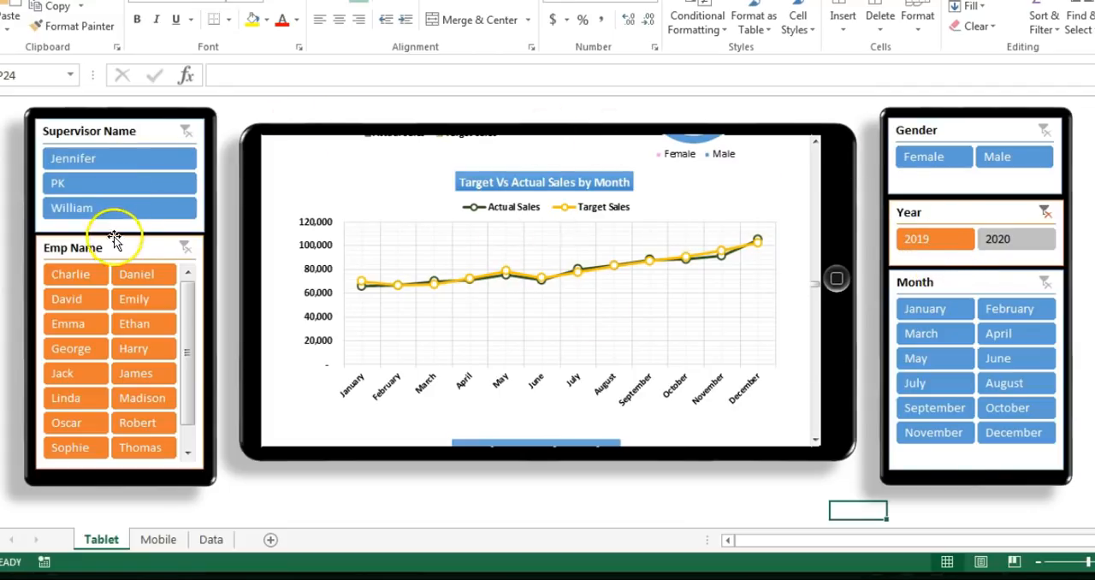
click(136, 186)
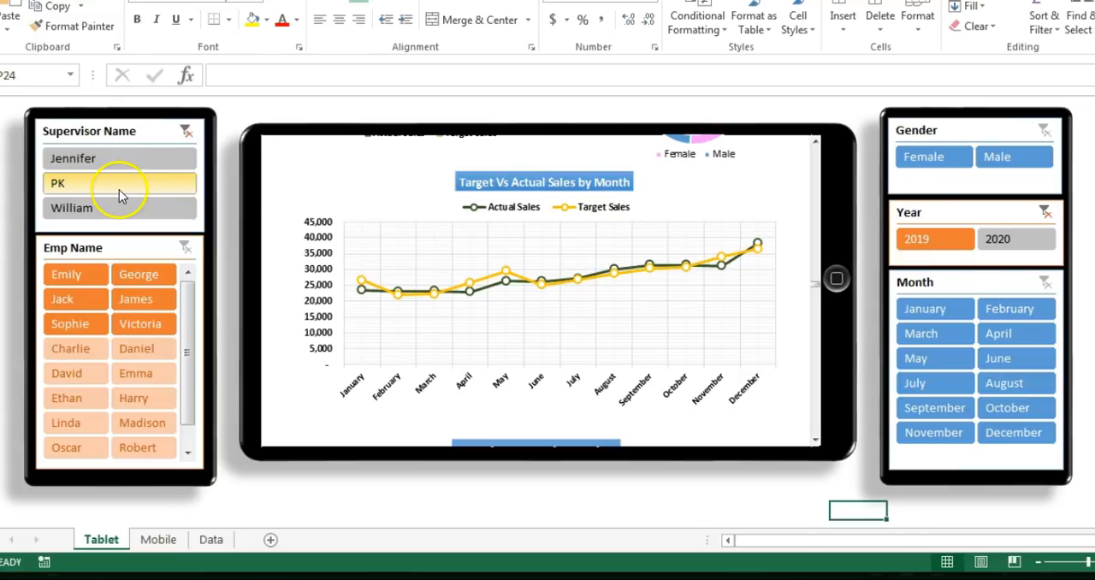
click(77, 293)
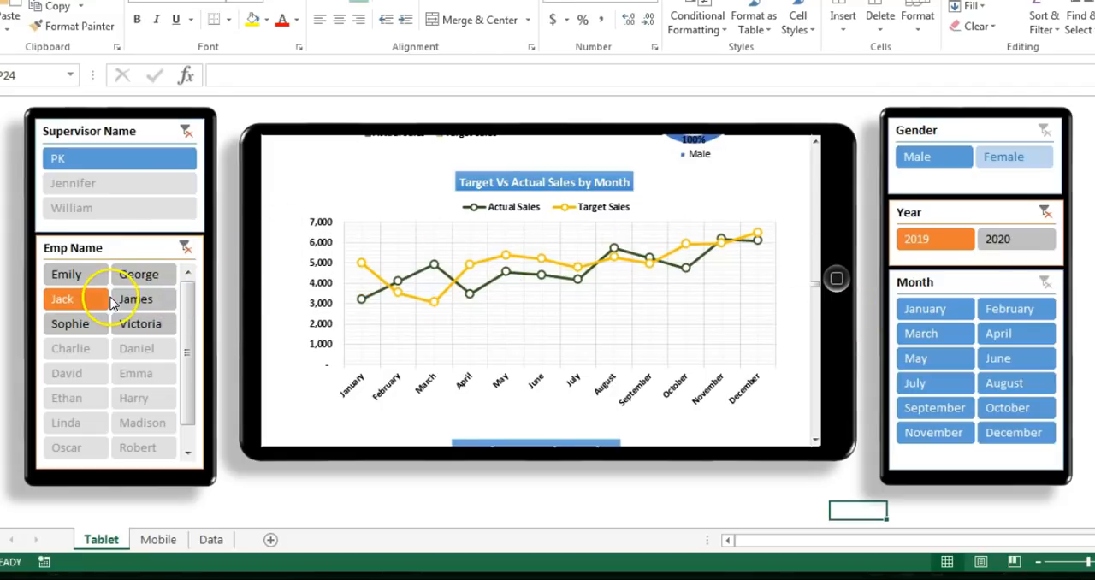
click(190, 130)
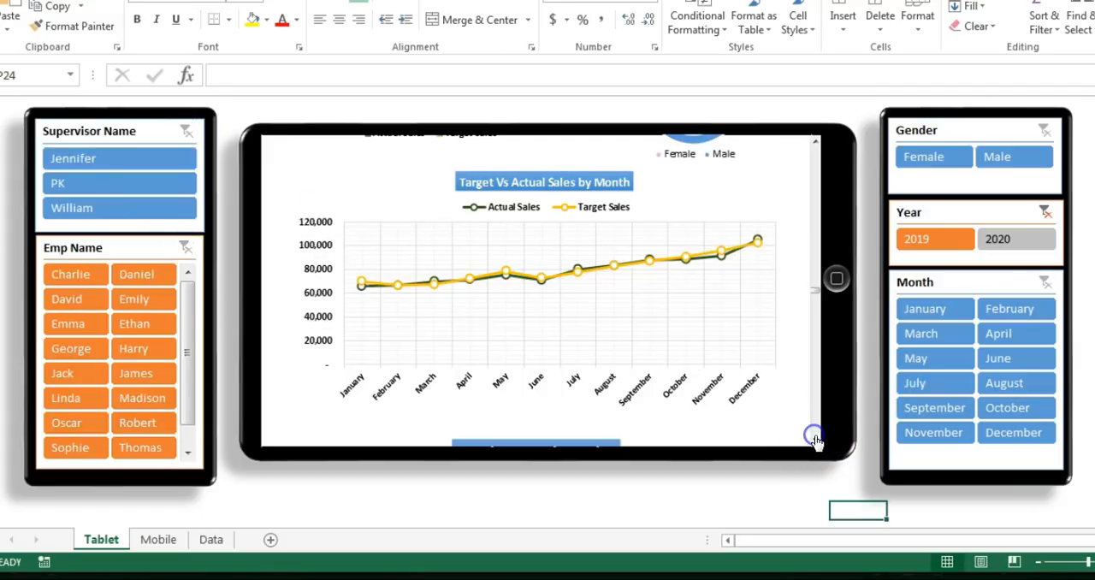
Step: Examine the tablet dashboard's chart comparing actual and target sales for each employee
click(814, 440)
click(814, 439)
click(814, 439)
click(814, 440)
click(814, 440)
click(815, 439)
click(814, 439)
click(815, 439)
click(814, 440)
click(814, 439)
click(814, 439)
click(814, 439)
click(814, 440)
click(814, 440)
click(814, 440)
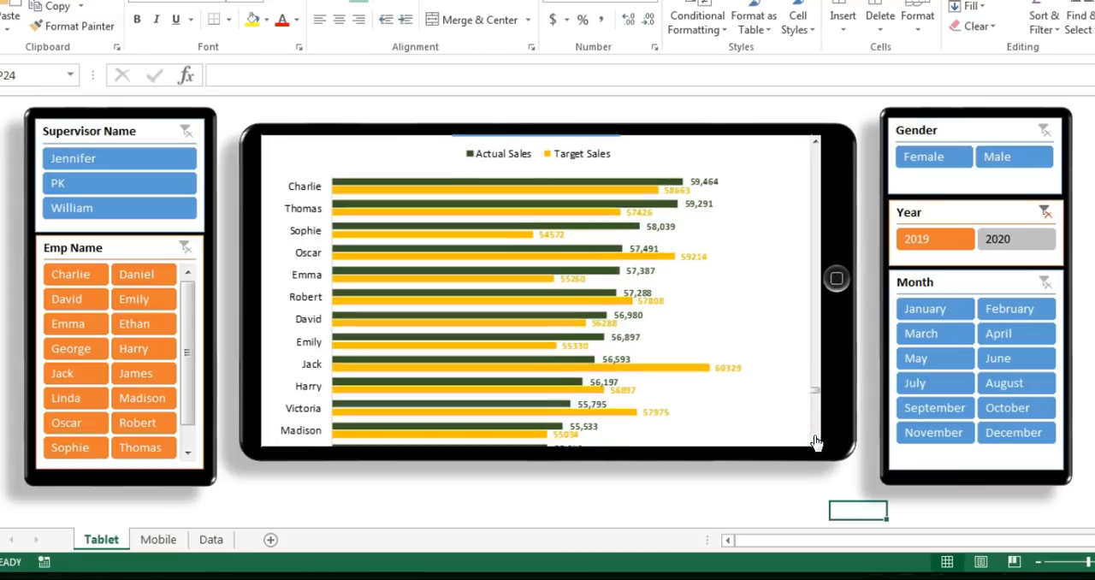
Step: Filter the dashboard by January, February and April in turn, and clear the Month filter
click(937, 307)
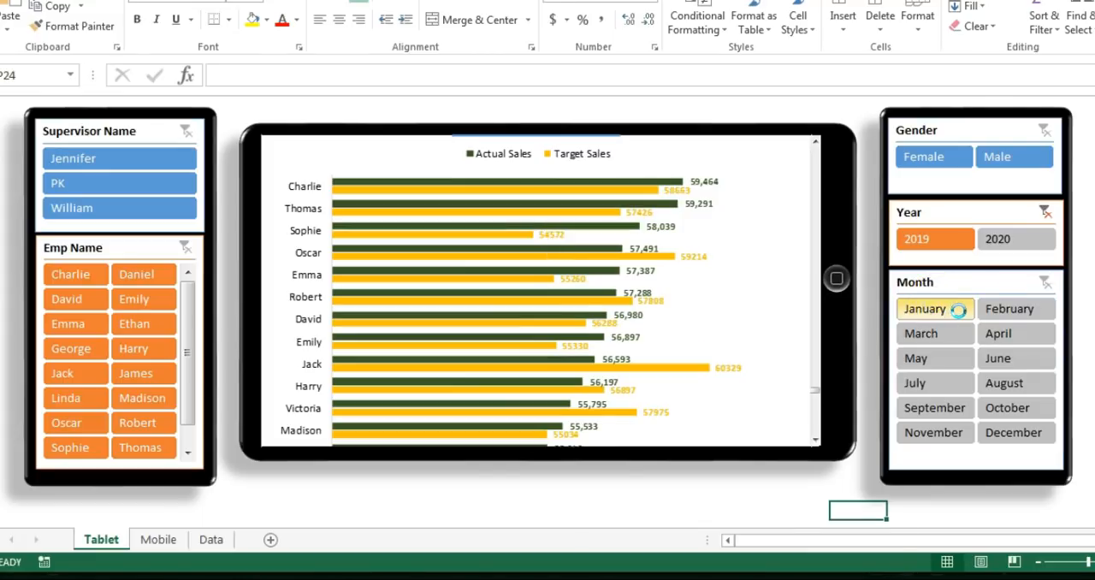
click(1002, 310)
click(1003, 333)
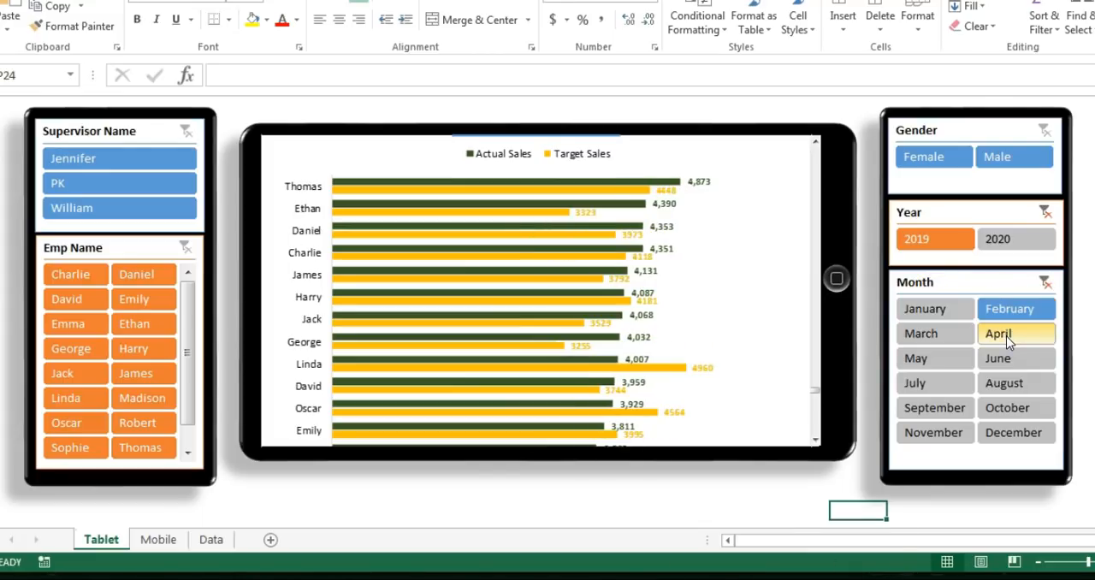
click(1045, 282)
Step: Filter the dashboard by Male and by Female, and check the employee sales chart
click(991, 158)
click(934, 159)
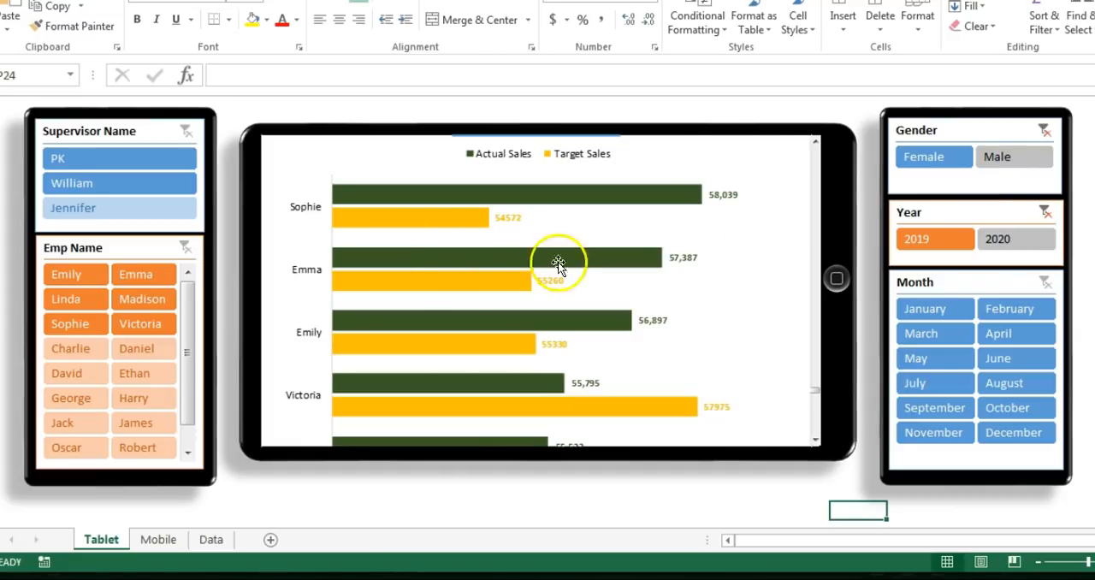
click(814, 439)
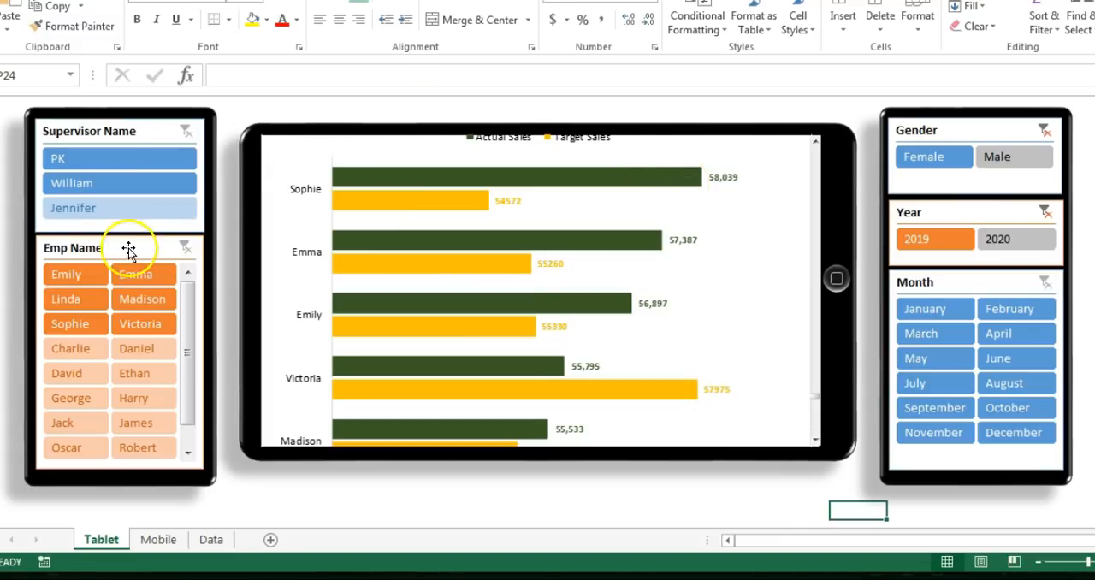
Step: Narrow the female employees' sales to the first-listed supervisor, and clear the supervisor and gender filters
click(135, 159)
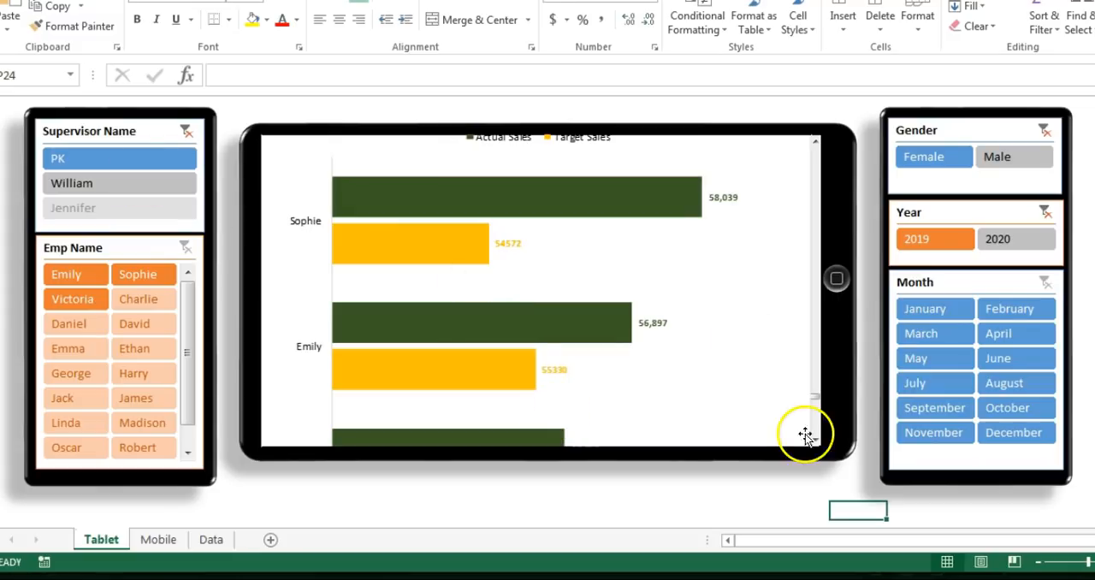
click(812, 440)
click(812, 439)
click(1045, 128)
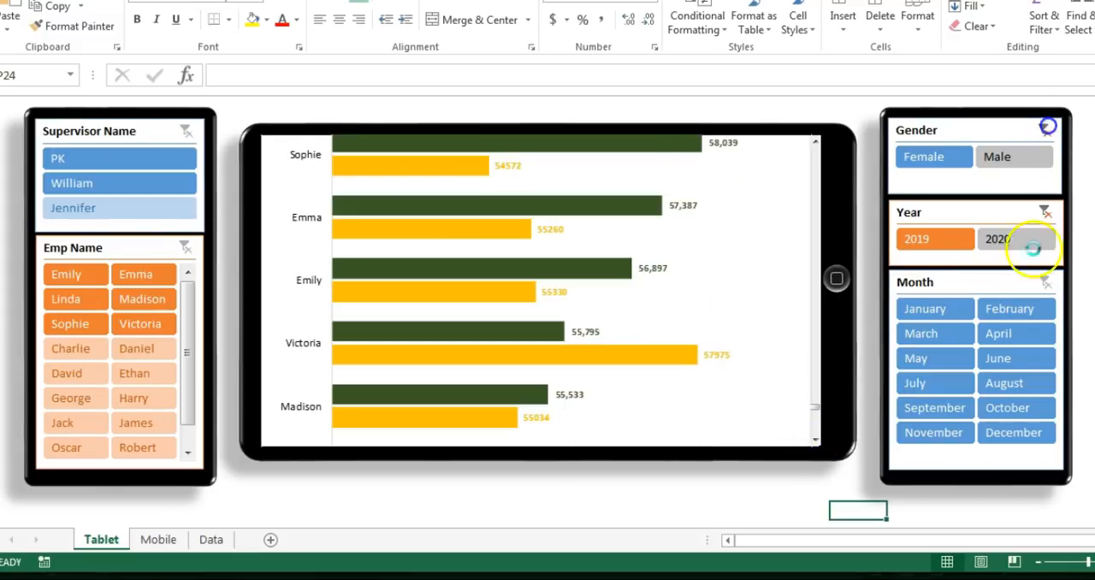
click(814, 438)
drag(814, 409, 806, 146)
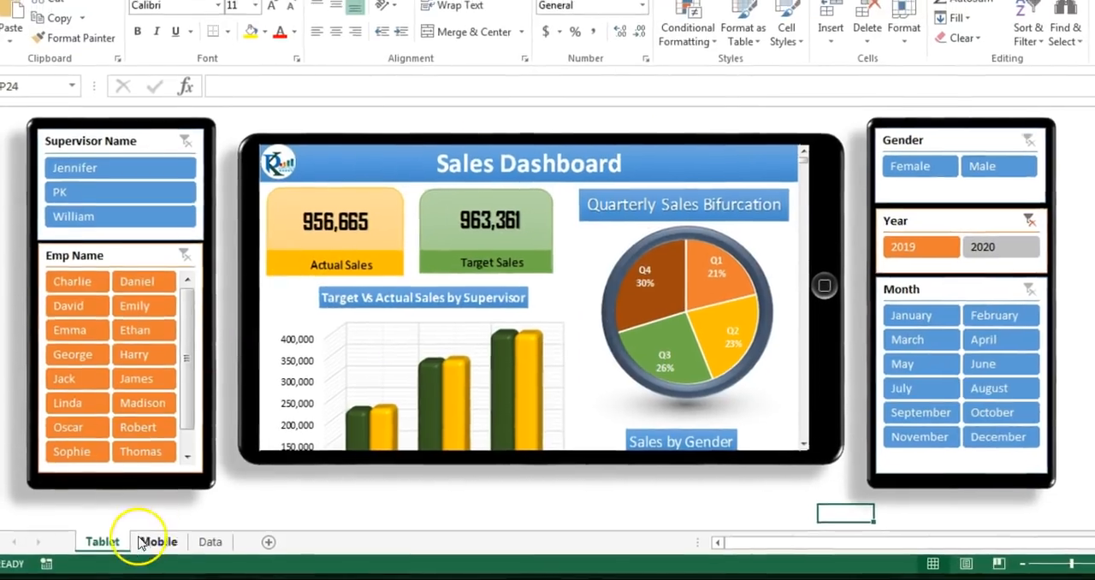
Step: Examine the phone dashboard on the Mobile sheet, from the sales totals to the Employee Wise Sales chart
click(145, 537)
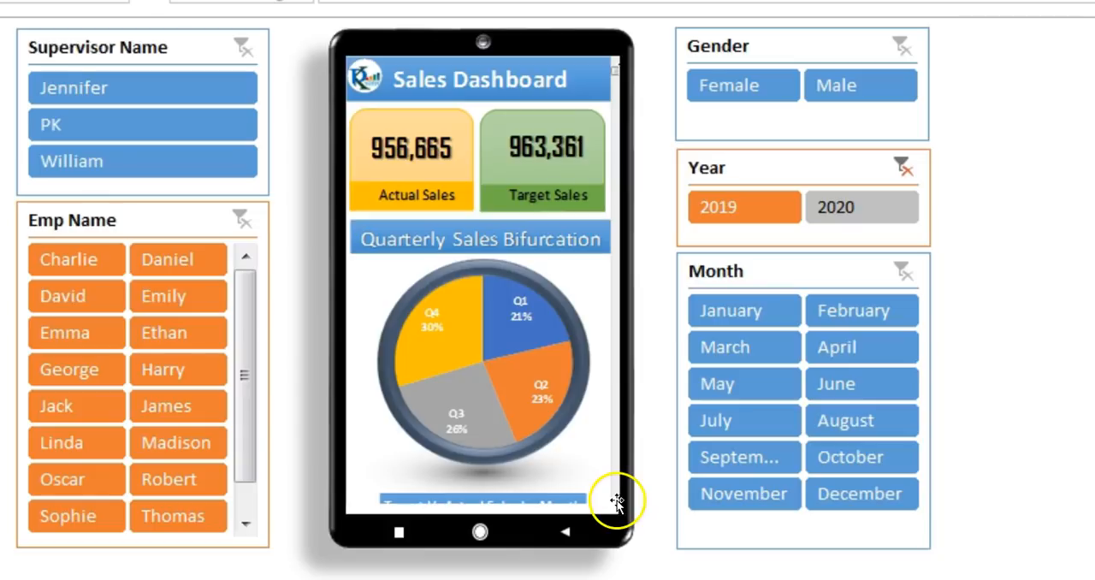
scroll(618, 503, down, 3)
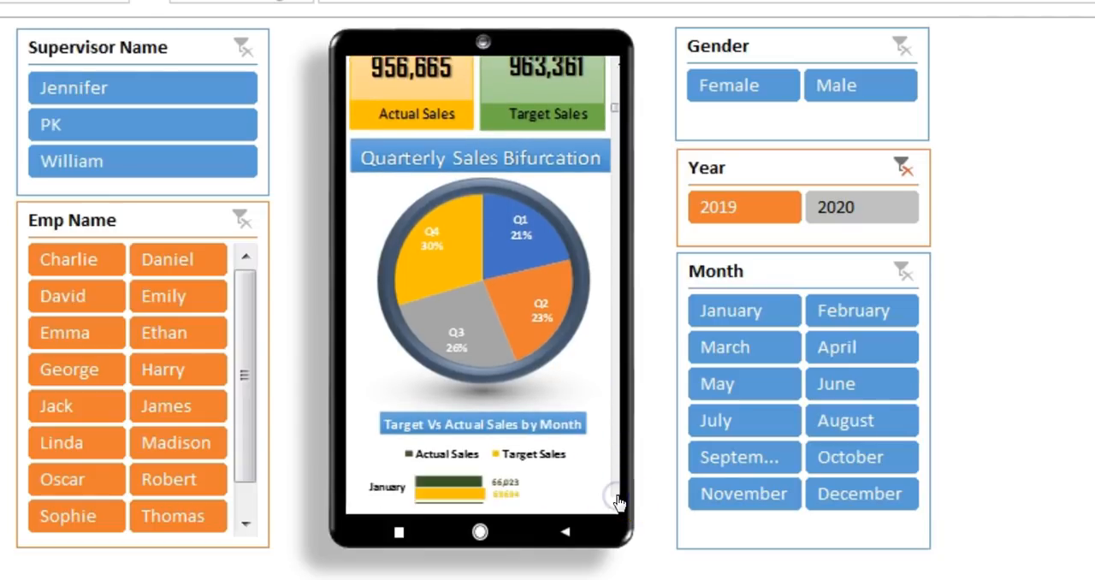
click(617, 499)
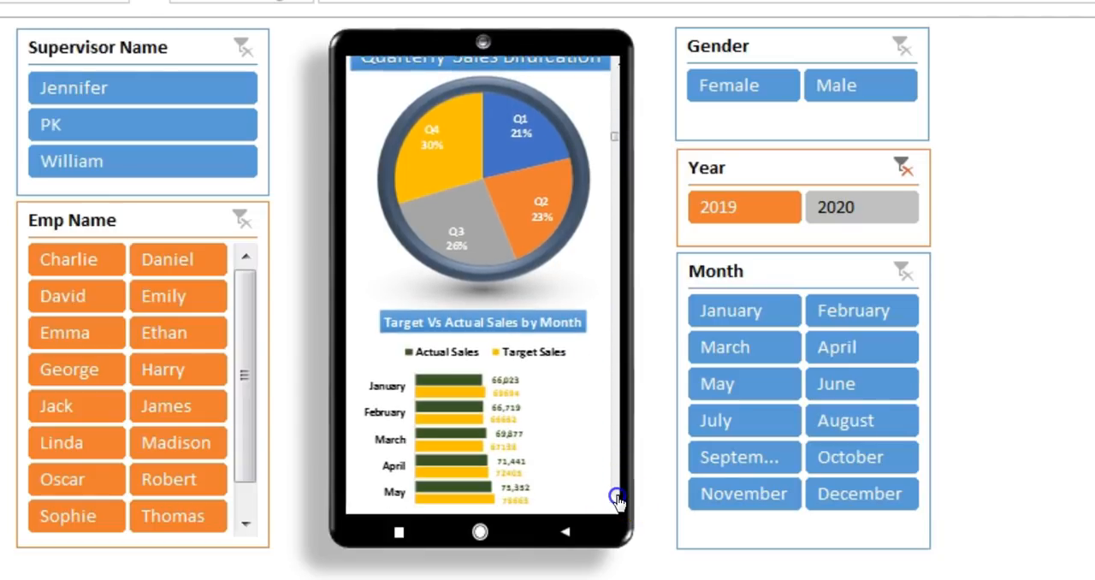
click(617, 500)
click(616, 500)
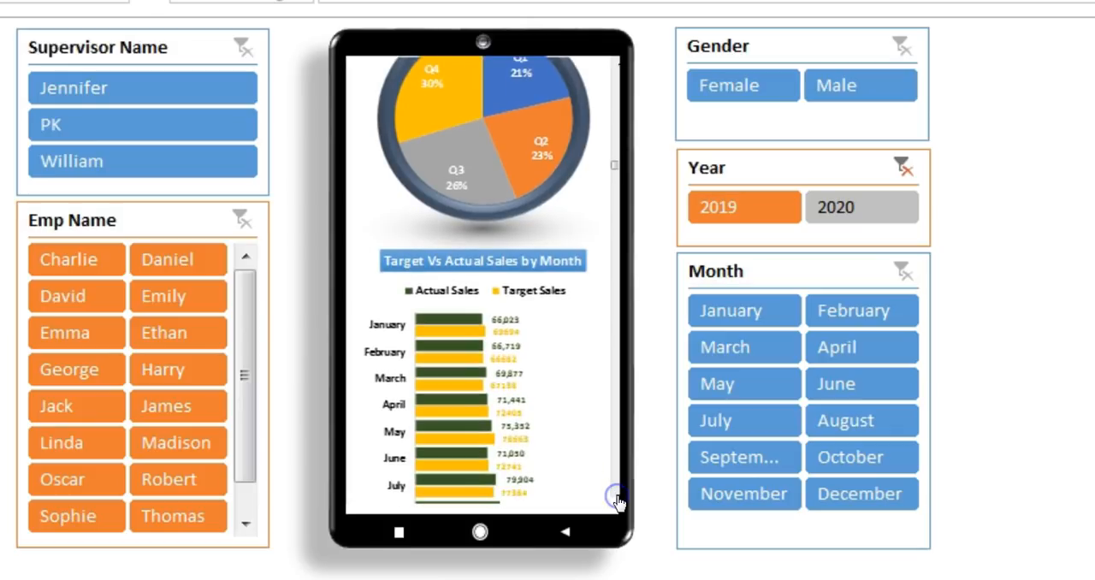
click(616, 500)
click(617, 501)
click(617, 500)
click(617, 501)
click(617, 500)
click(617, 501)
click(617, 500)
click(616, 500)
click(617, 500)
click(617, 500)
click(616, 500)
click(616, 501)
click(617, 500)
click(616, 500)
click(617, 500)
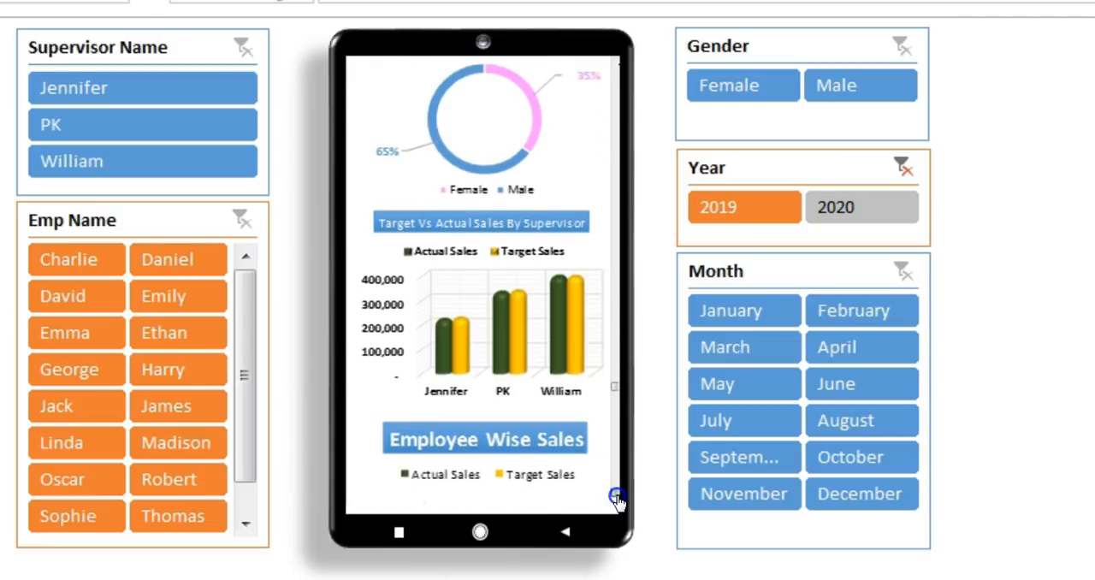
click(617, 500)
click(616, 500)
click(616, 501)
click(617, 500)
click(616, 500)
click(617, 500)
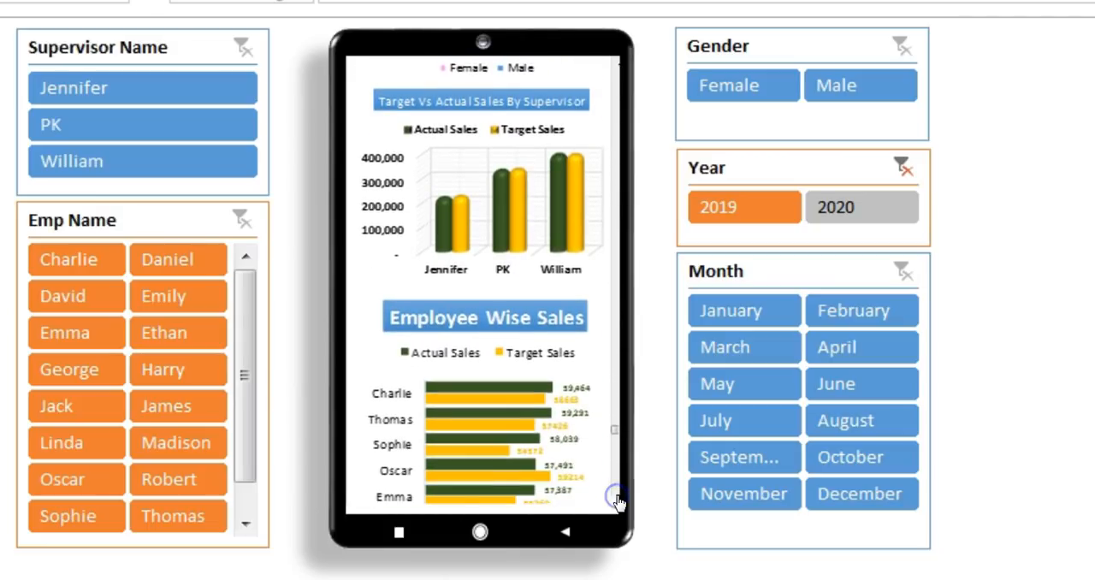
click(617, 500)
click(617, 501)
click(616, 500)
click(617, 500)
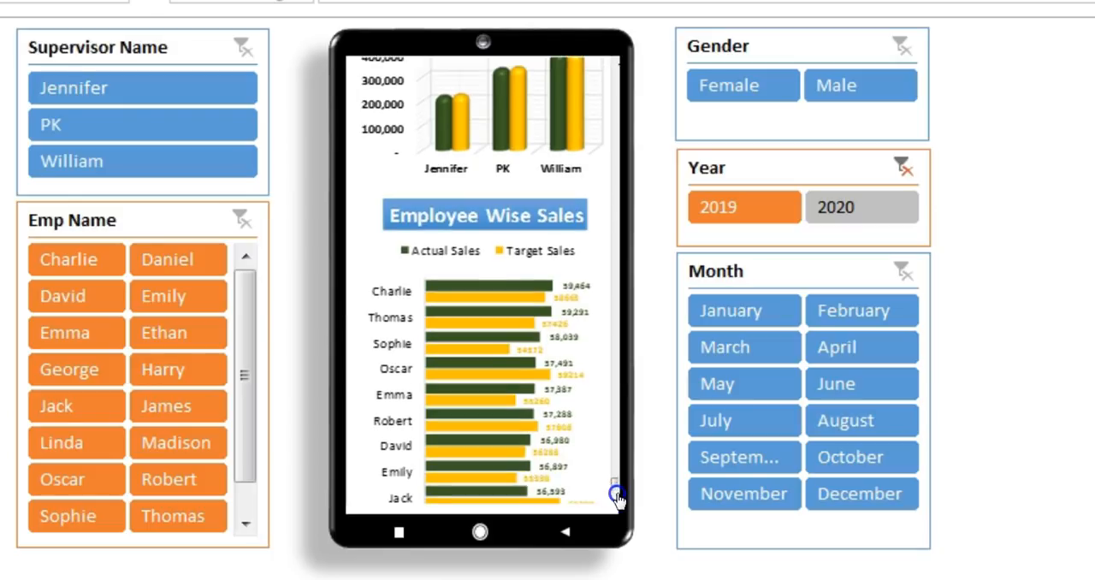
click(616, 500)
click(617, 376)
click(616, 293)
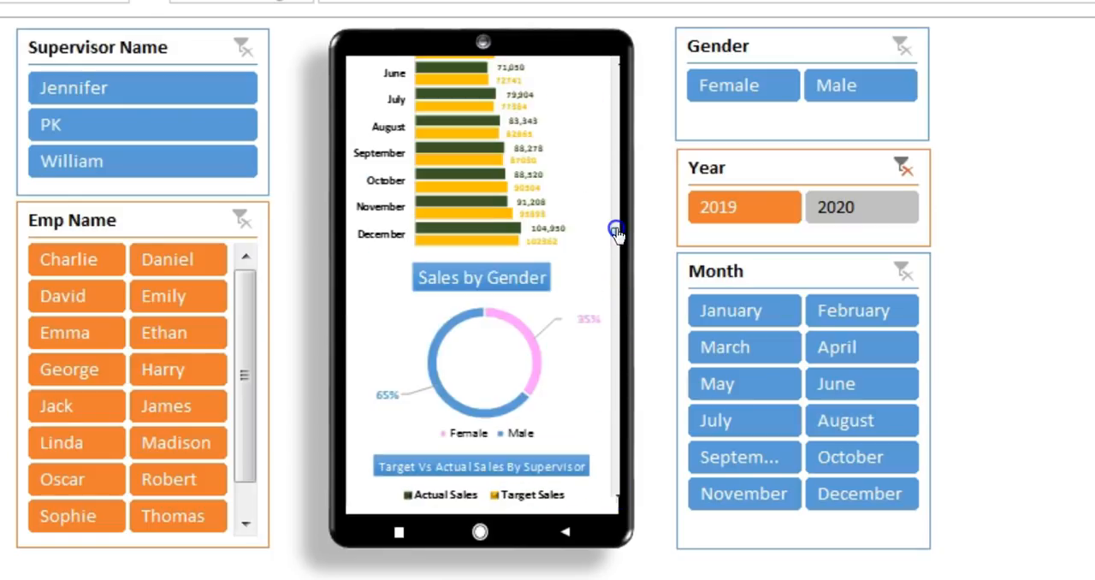
click(616, 231)
click(617, 139)
click(617, 56)
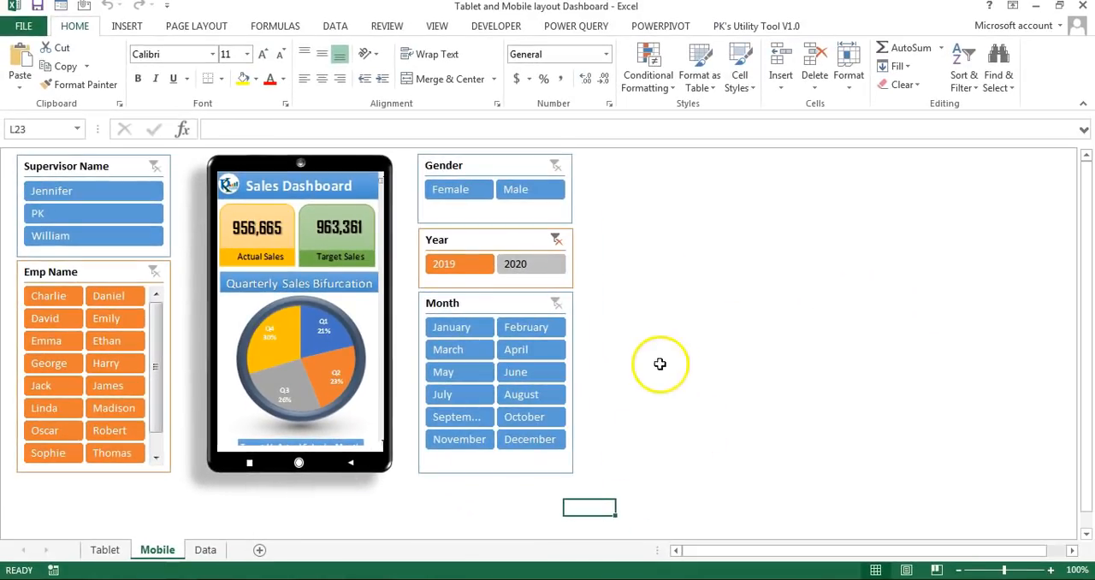
Step: Examine each column of the Data sheet, from Year to Target, as the source of the Tablet sheet's dashboard
click(106, 549)
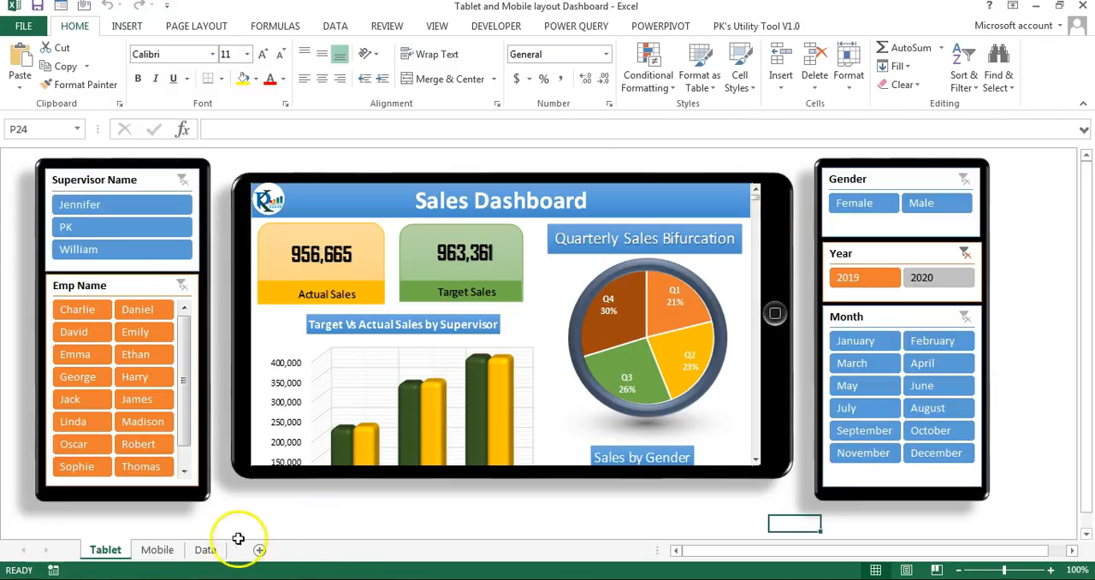
click(205, 549)
drag(66, 172, 98, 371)
drag(152, 171, 152, 248)
drag(241, 173, 247, 283)
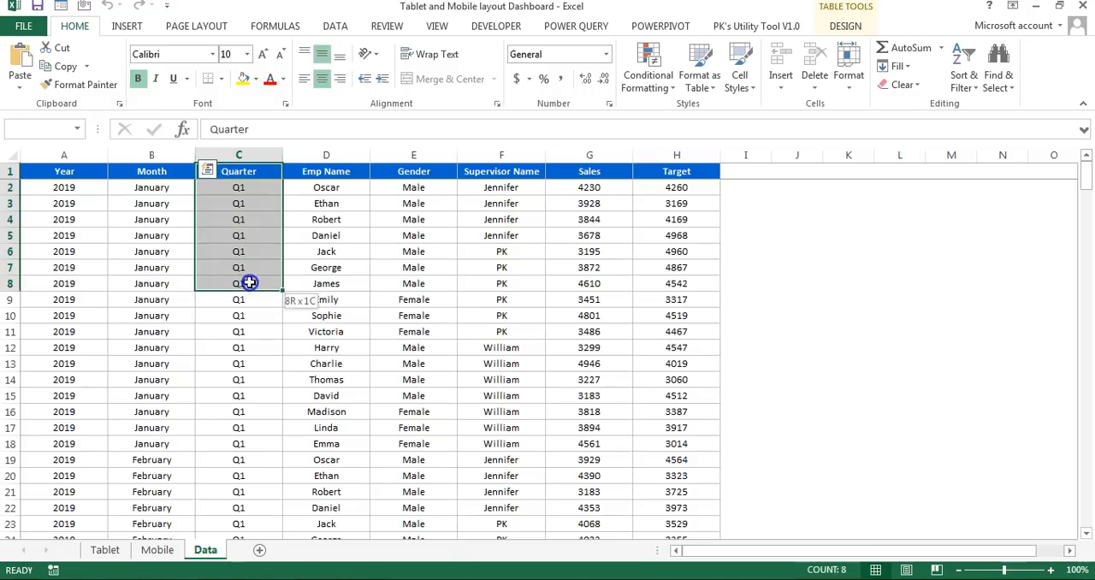
drag(342, 171, 344, 282)
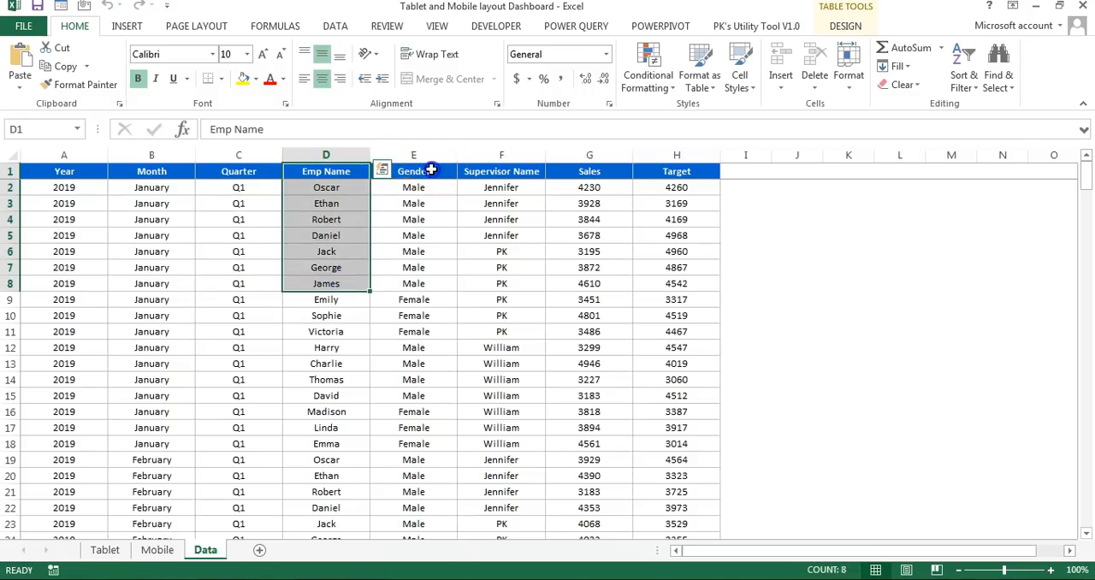
drag(420, 171, 420, 285)
drag(518, 173, 519, 293)
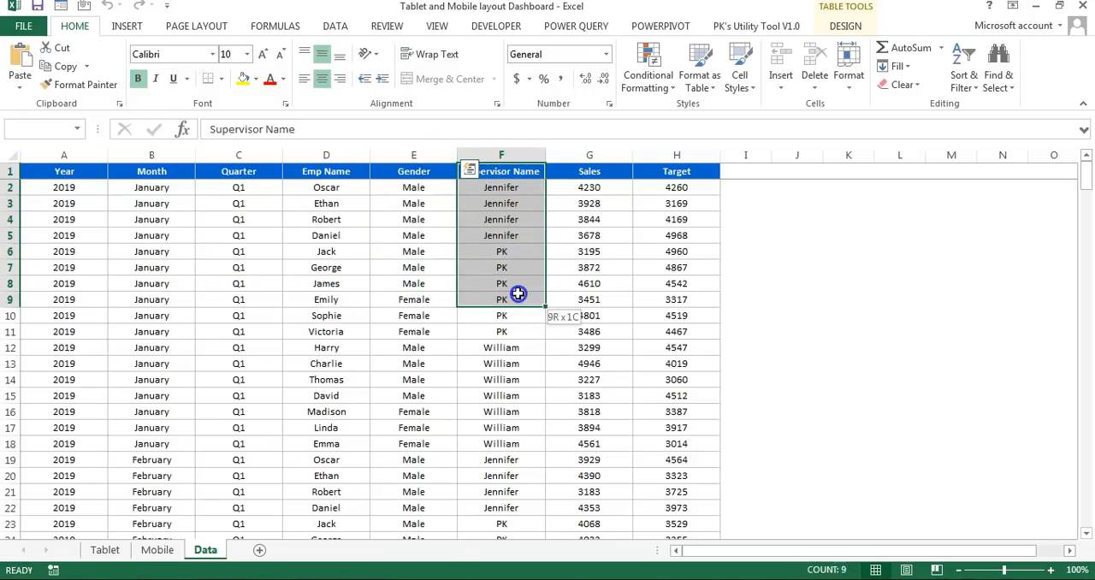
drag(609, 171, 601, 313)
click(583, 214)
click(164, 205)
drag(675, 172, 656, 276)
click(684, 234)
click(105, 550)
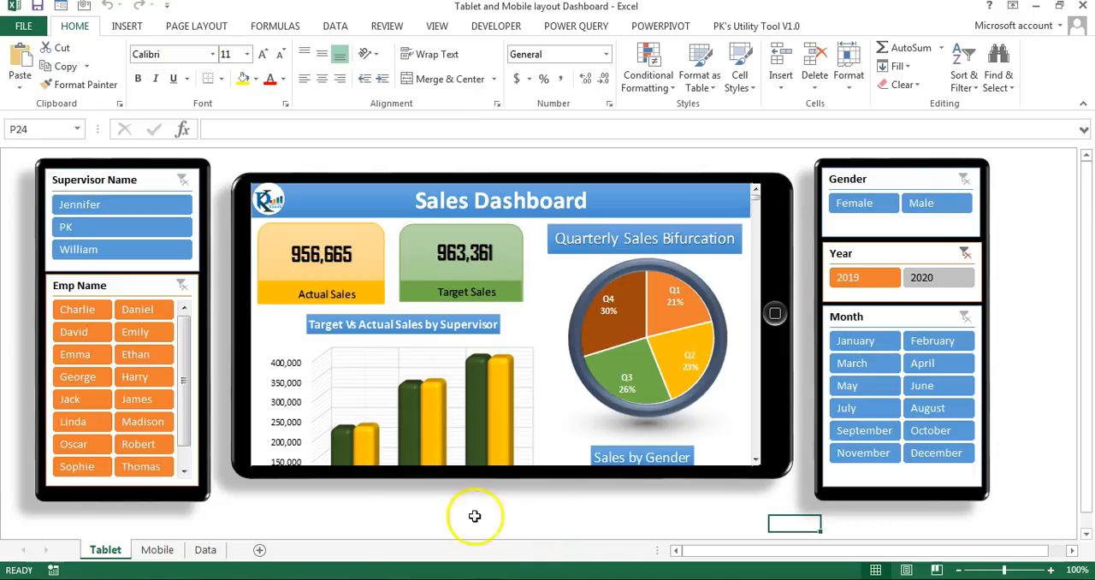
click(206, 550)
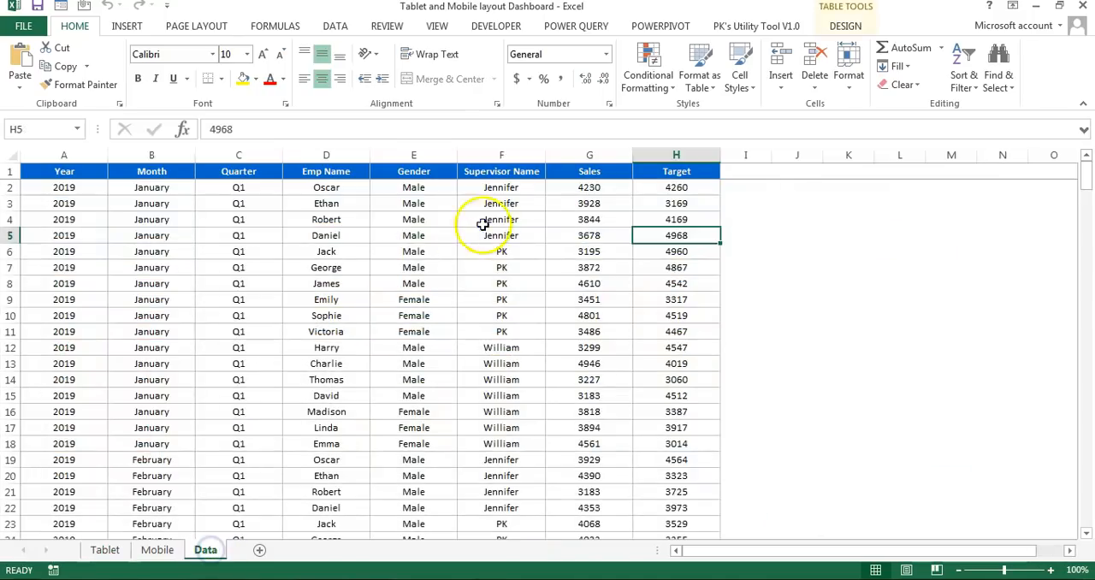
Step: Copy the entire Data sheet table, headers included, into cell A1 of a new blank workbook
click(484, 221)
click(481, 171)
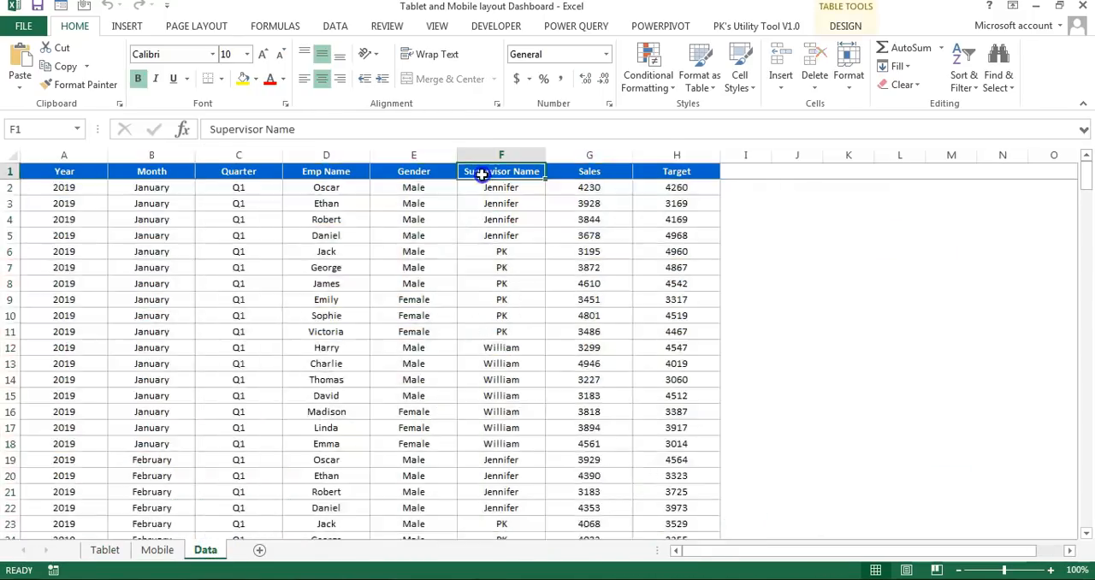
key(ctrl+a)
key(ctrl+c)
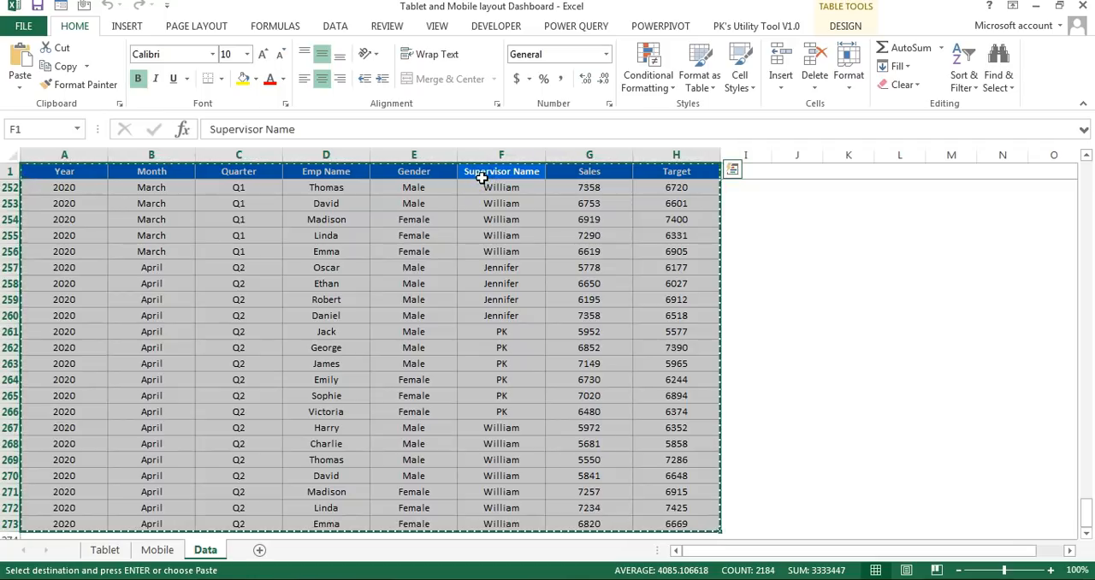
key(ctrl+n)
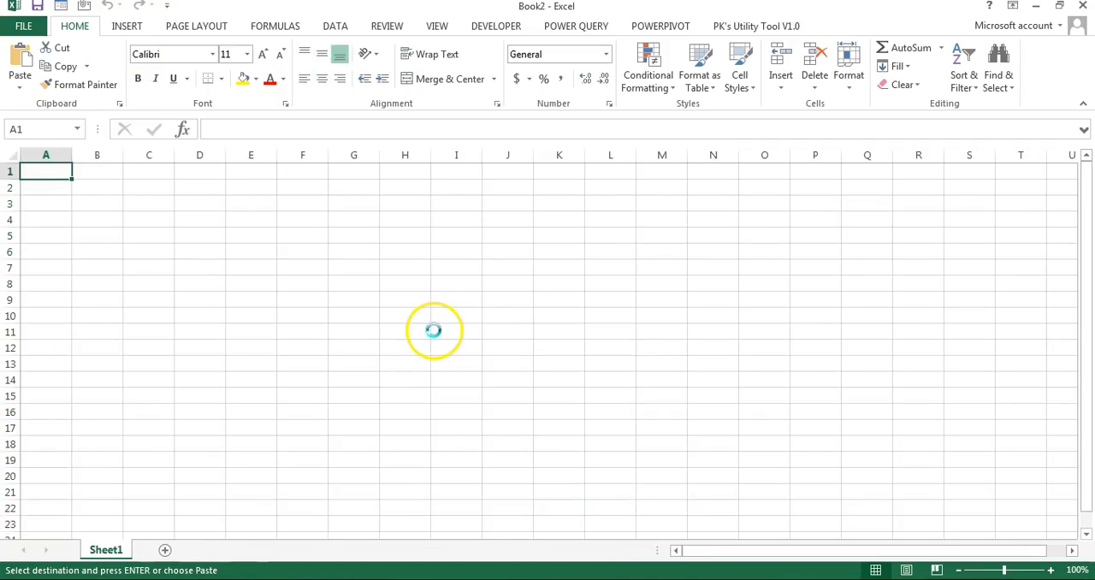
key(ctrl+v)
Step: Rename the new workbook's sheet as Data
click(118, 550)
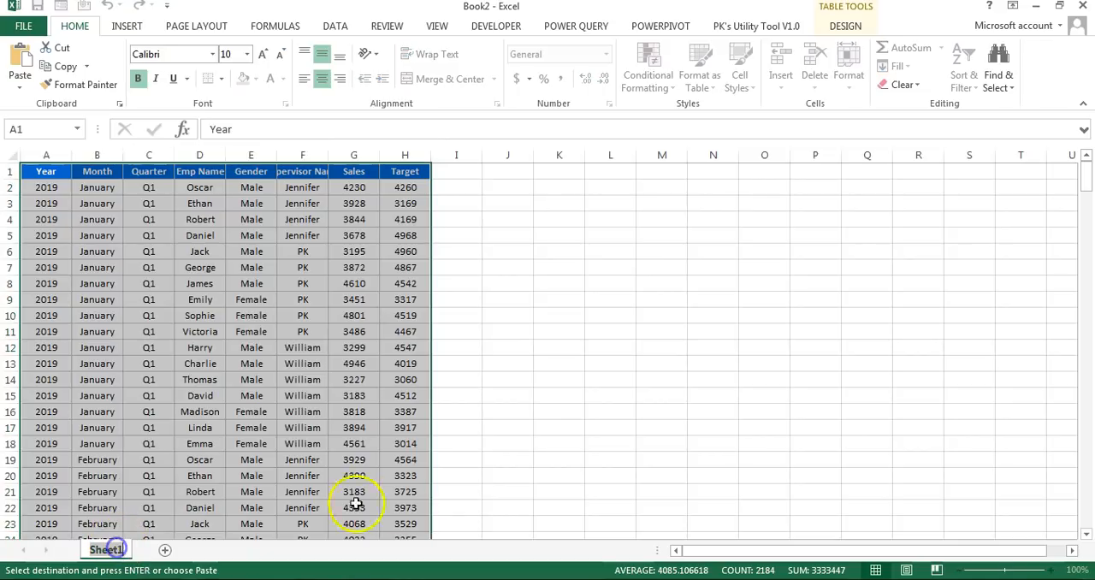
text(Data)
key(Return)
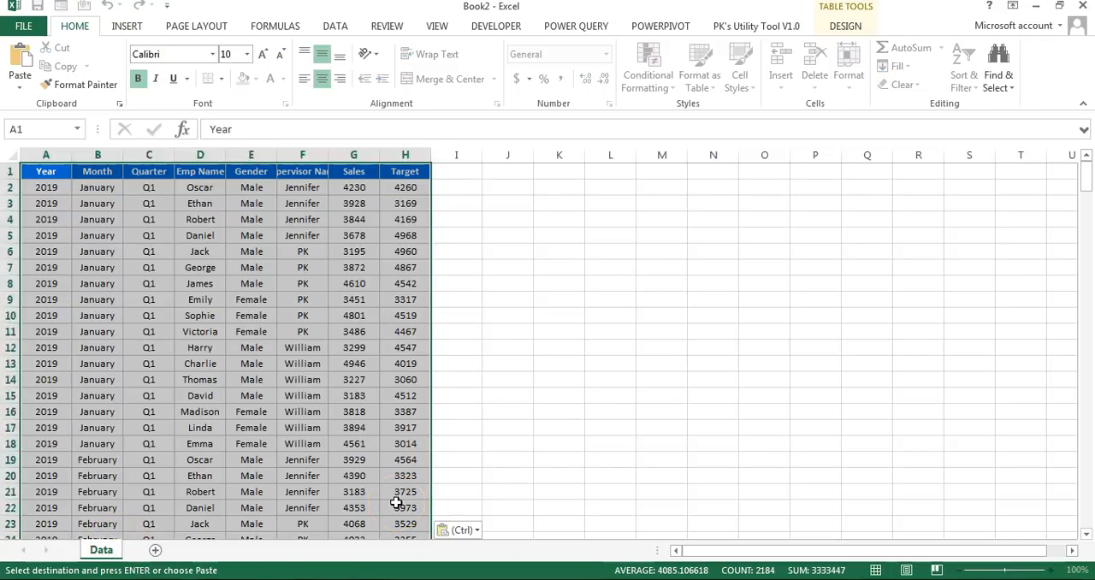
Step: Widen the Supervisor Name column to show its full header and adjust the Sales column's width
click(302, 171)
double_click(328, 155)
click(411, 204)
click(850, 27)
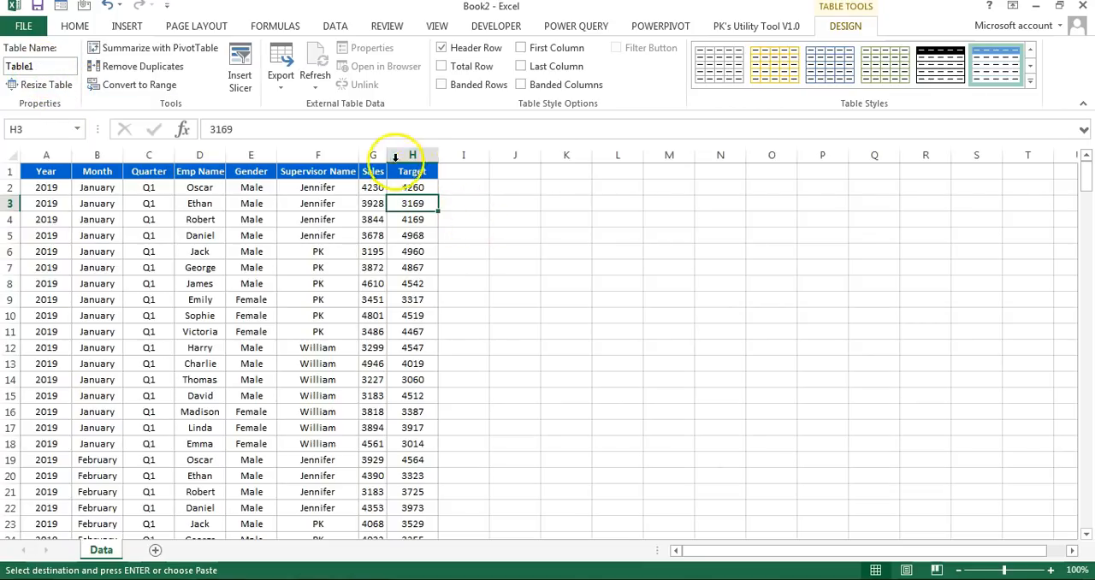
key(ctrl+z)
Step: Hide the gridlines on the Data sheet
click(437, 25)
click(214, 85)
click(349, 195)
click(398, 173)
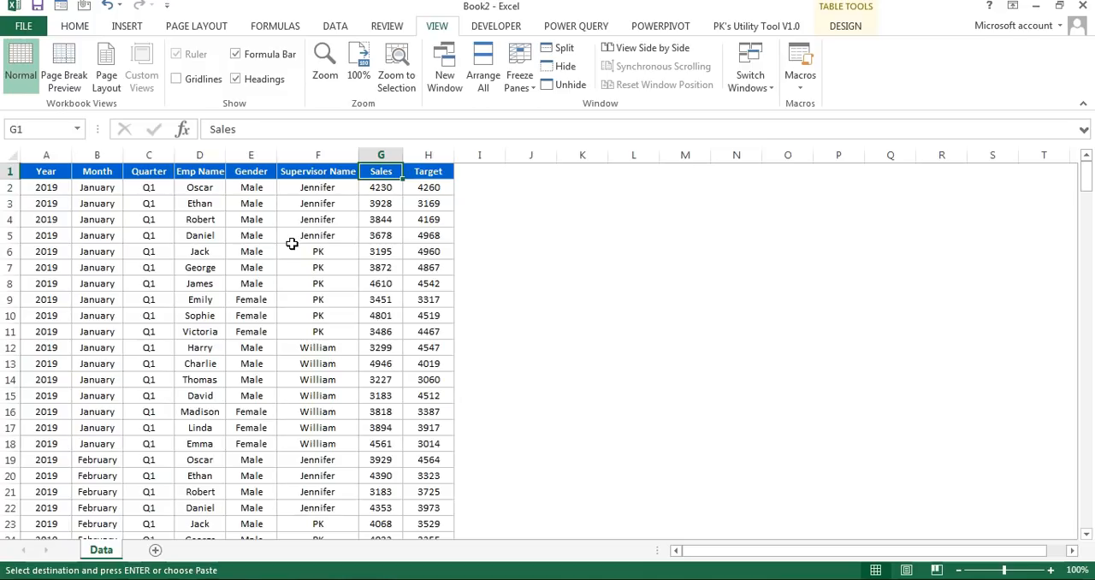
key(Left)
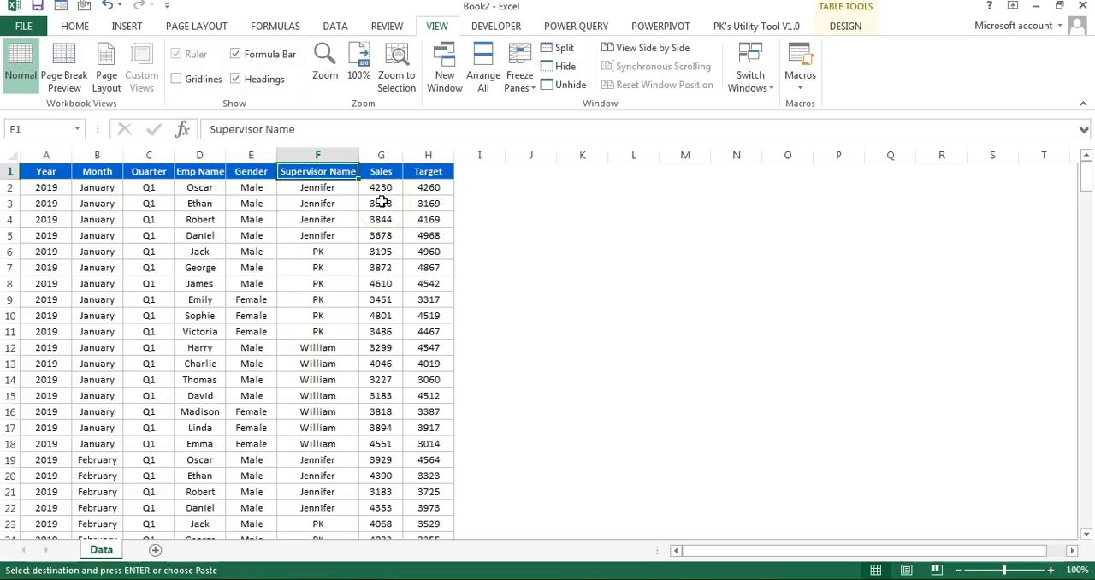
Step: Create a PivotTable from Table1 on a new worksheet, summing Sales and Target as values
click(123, 27)
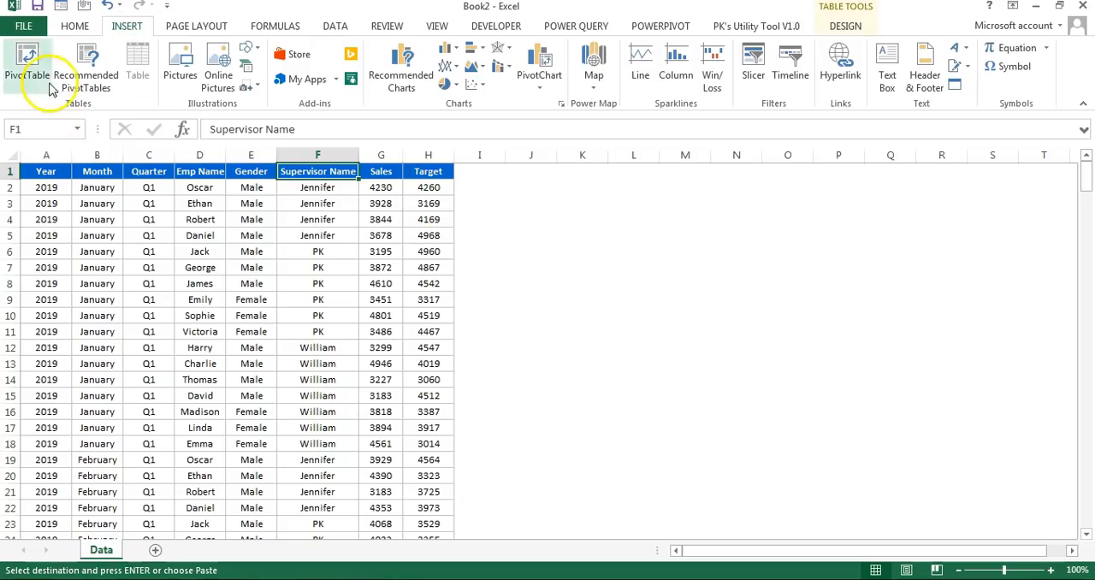
click(28, 62)
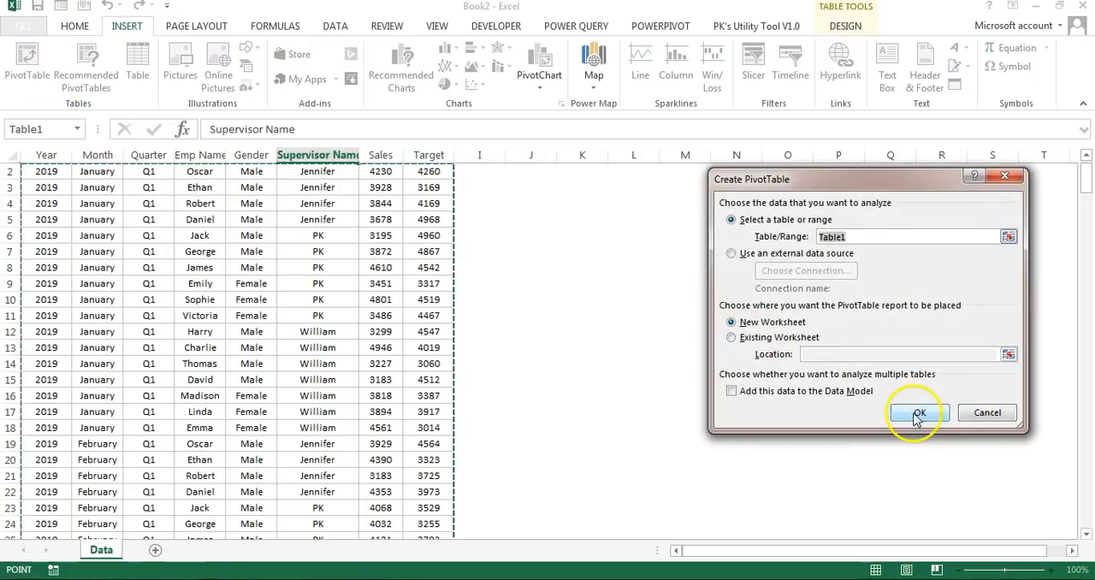
click(919, 414)
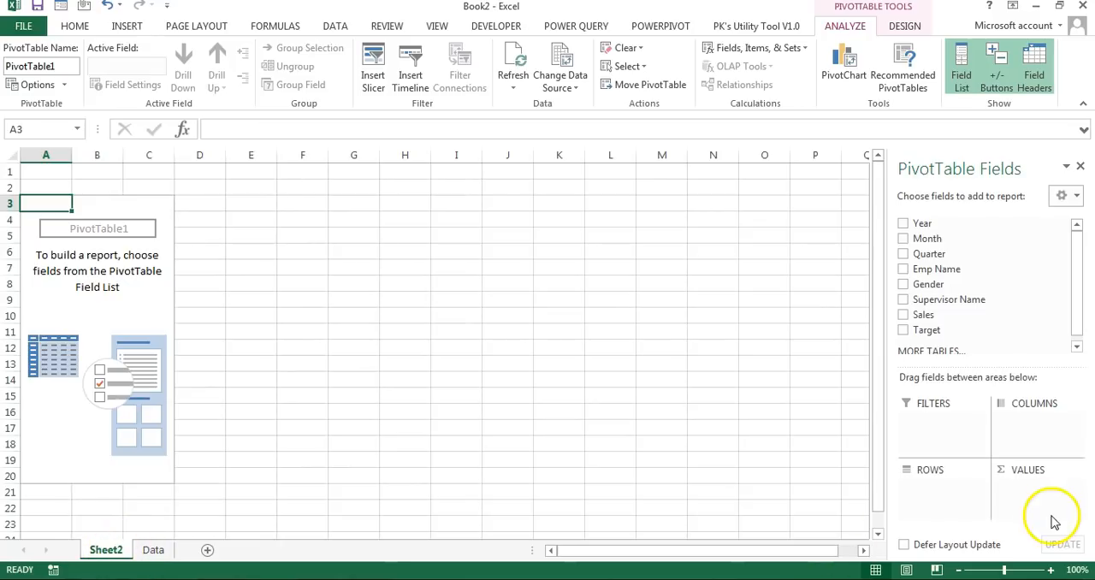
drag(924, 315, 1027, 497)
Step: Delete the two empty rows above the PivotTable
drag(60, 171, 200, 180)
key(shift+space)
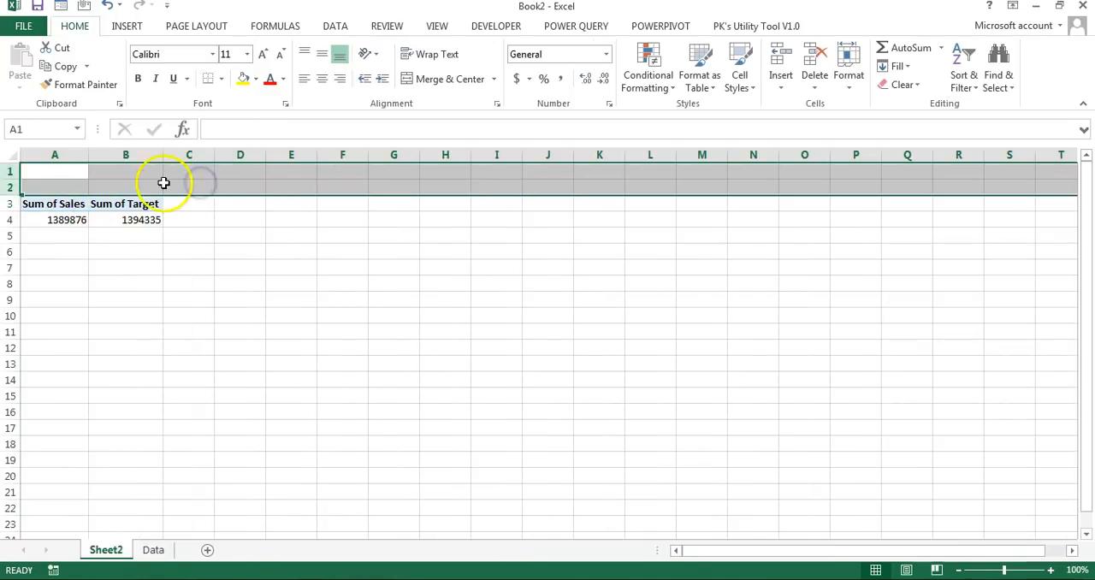
right_click(130, 172)
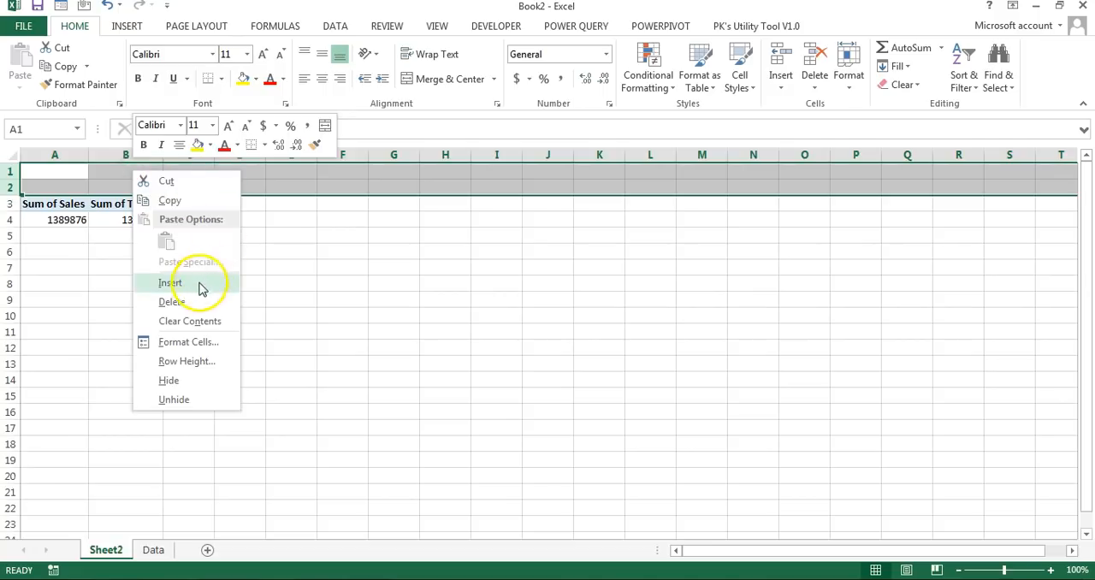
click(192, 304)
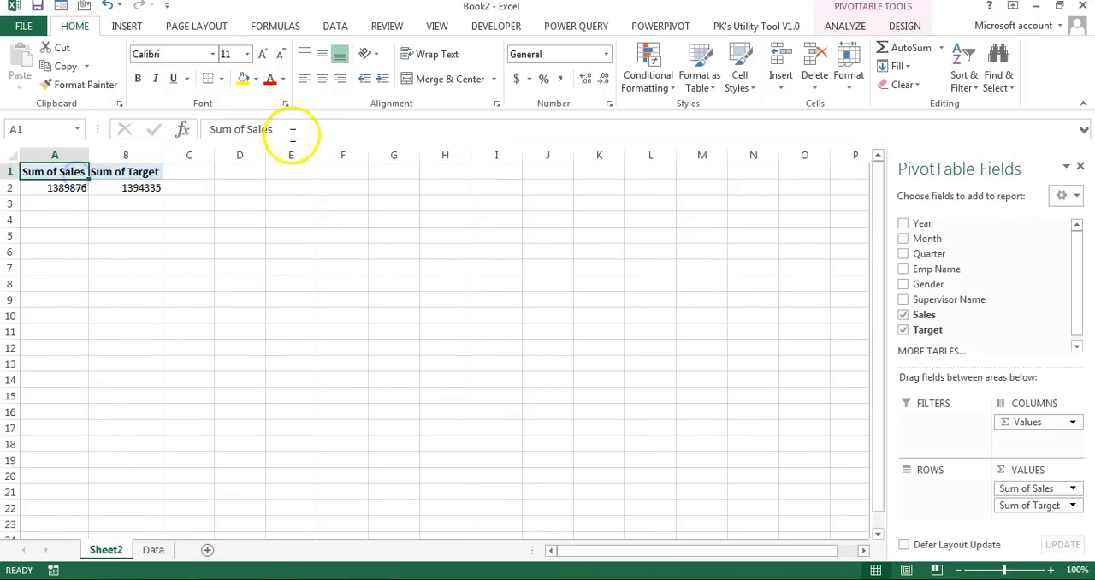
Step: Remove "Sum of" from both PivotTable value headers, leaving Sales and Target
drag(291, 131, 207, 129)
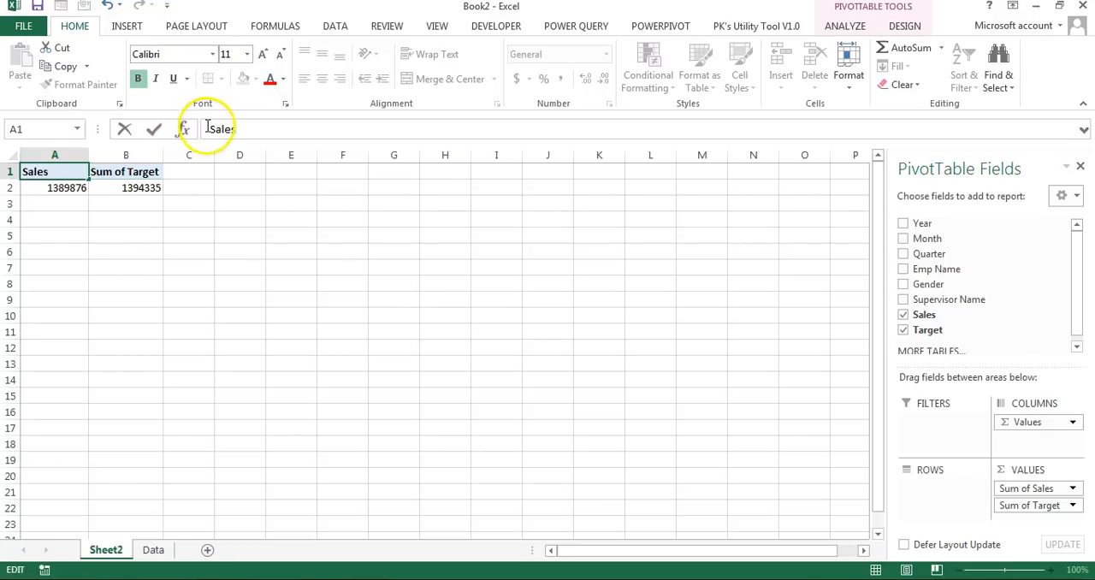
key(Return)
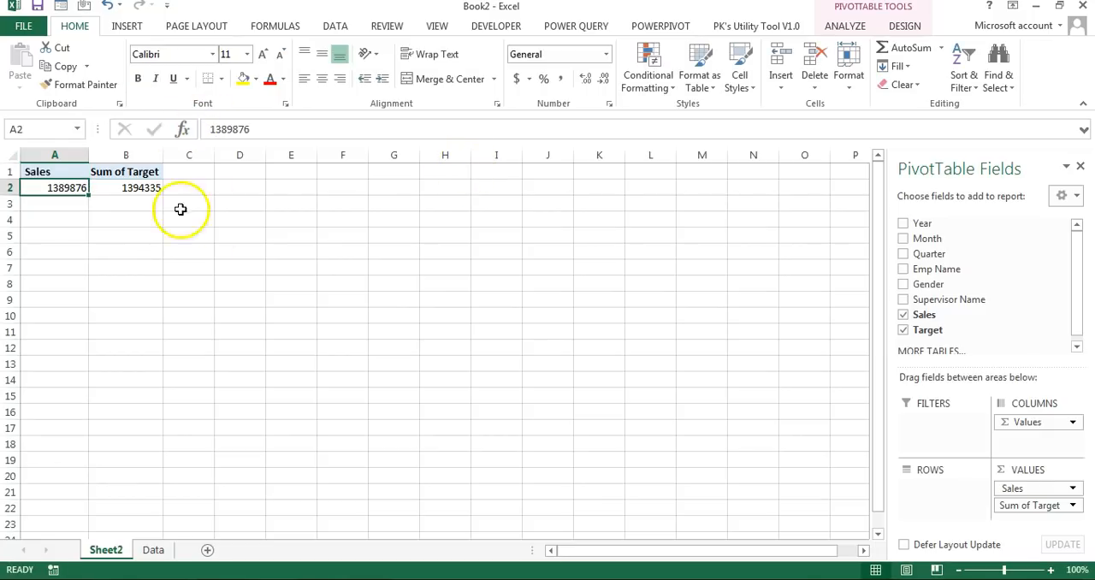
click(137, 170)
drag(225, 129, 122, 120)
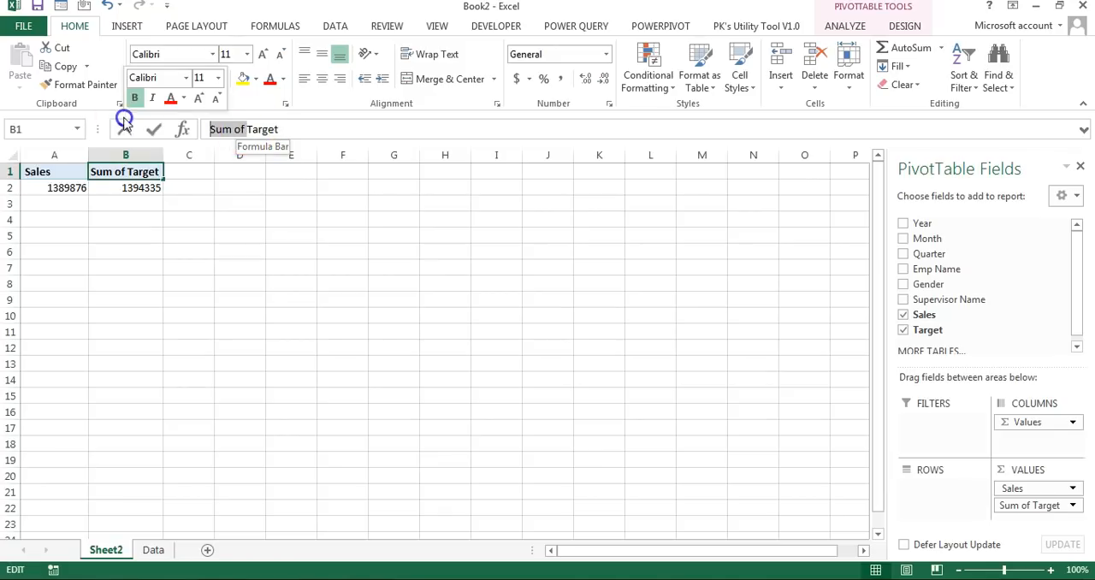
key(Delete)
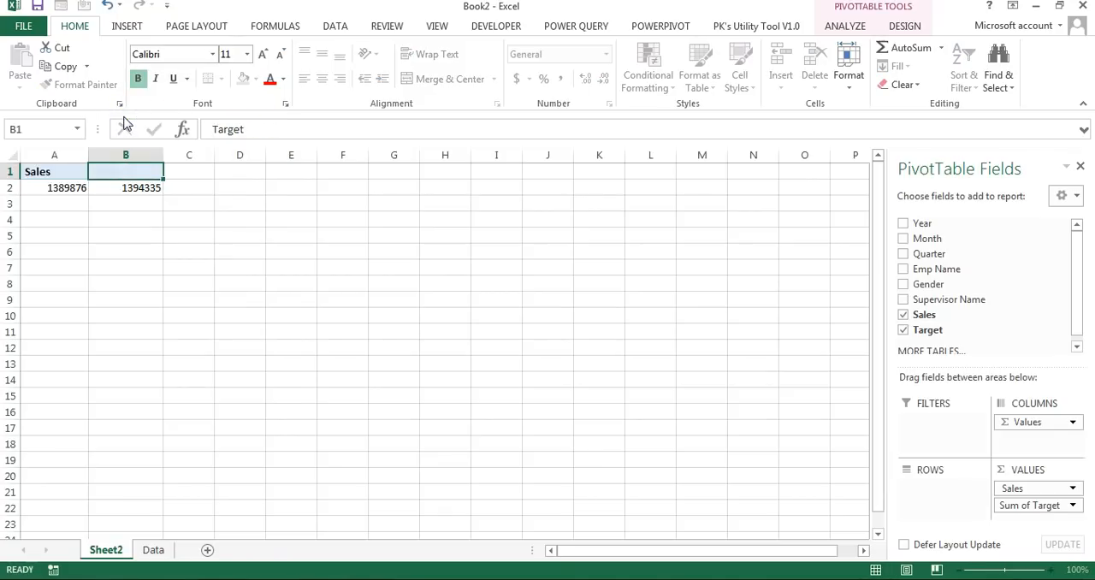
Step: Extend the PivotTable headers to read Actual Sales and Target Sales
key(Up)
key(Left)
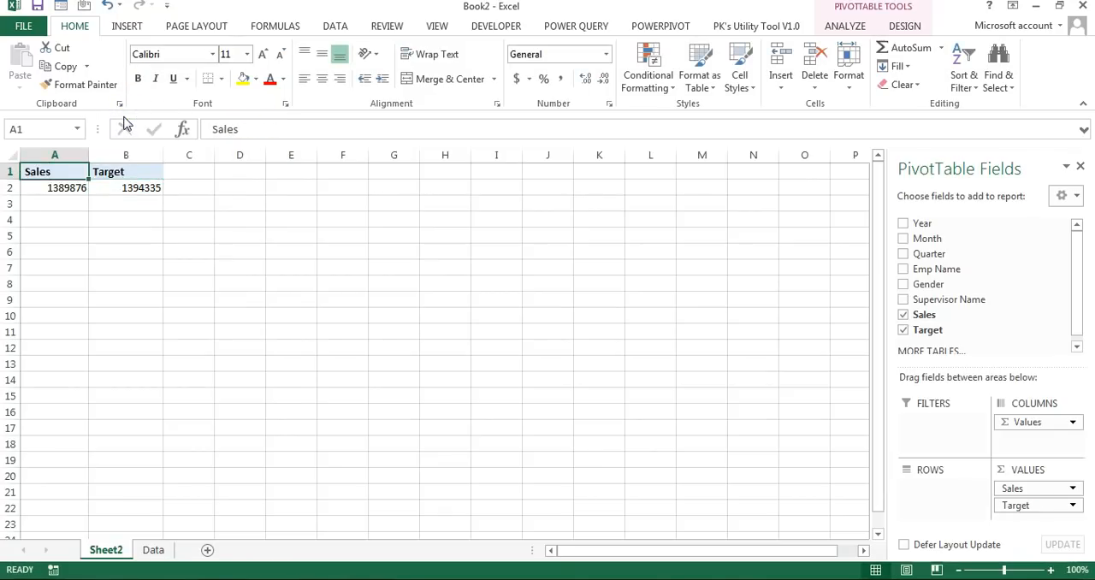
click(207, 129)
text(Actual)
key(Tab)
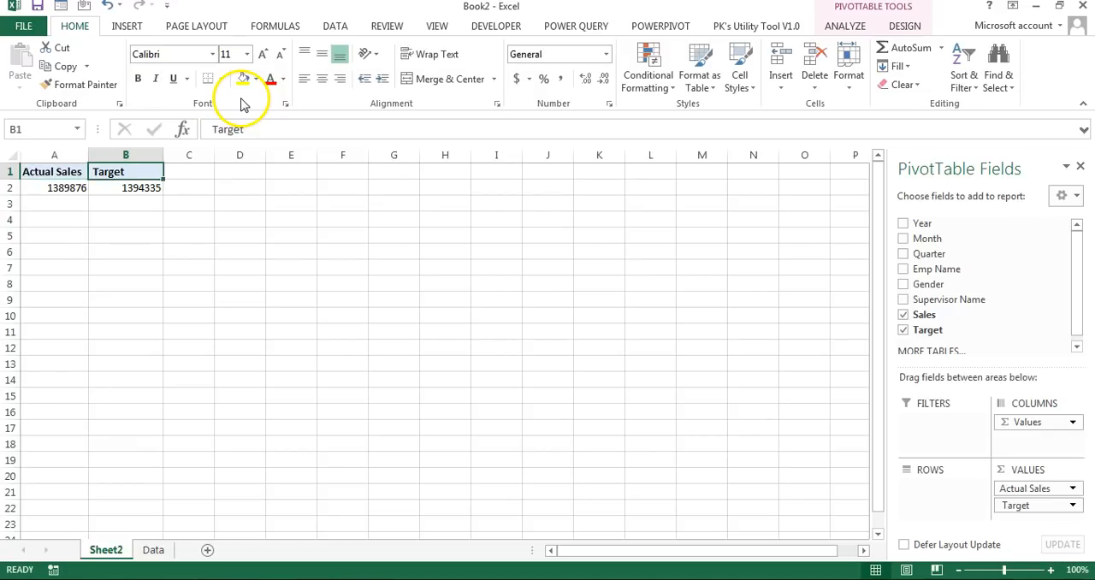
click(252, 129)
text(Sales)
key(Return)
Step: Format the Actual Sales and Target Sales values with thousands separators and no decimals
click(560, 78)
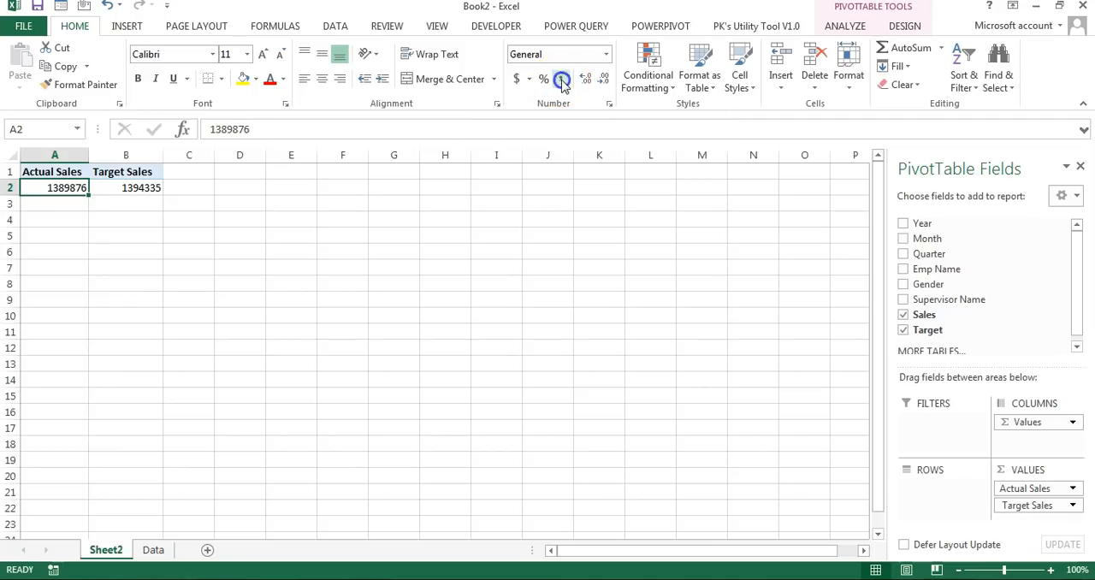
click(604, 79)
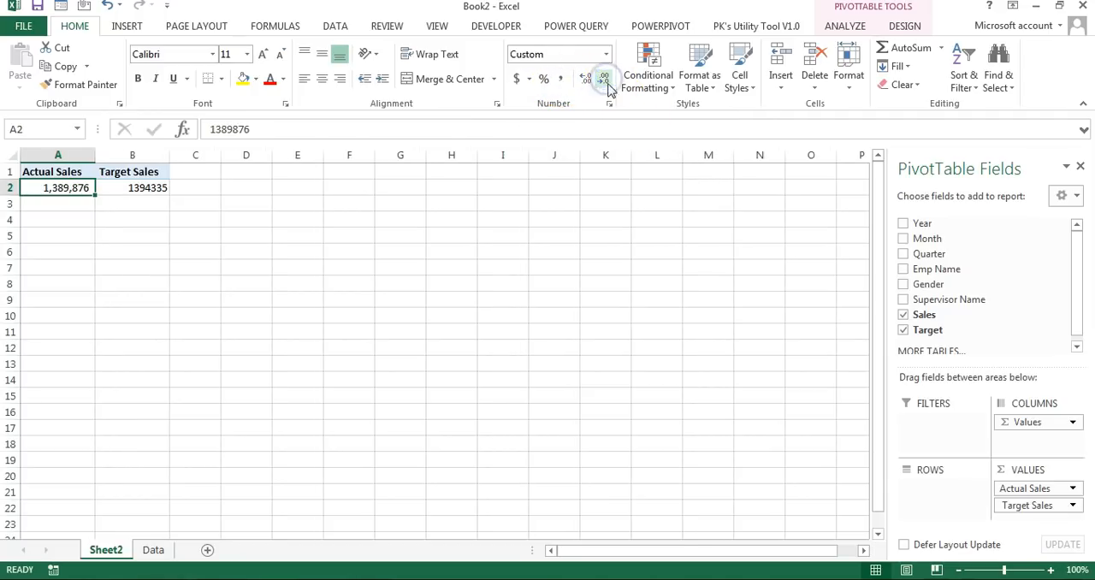
click(155, 189)
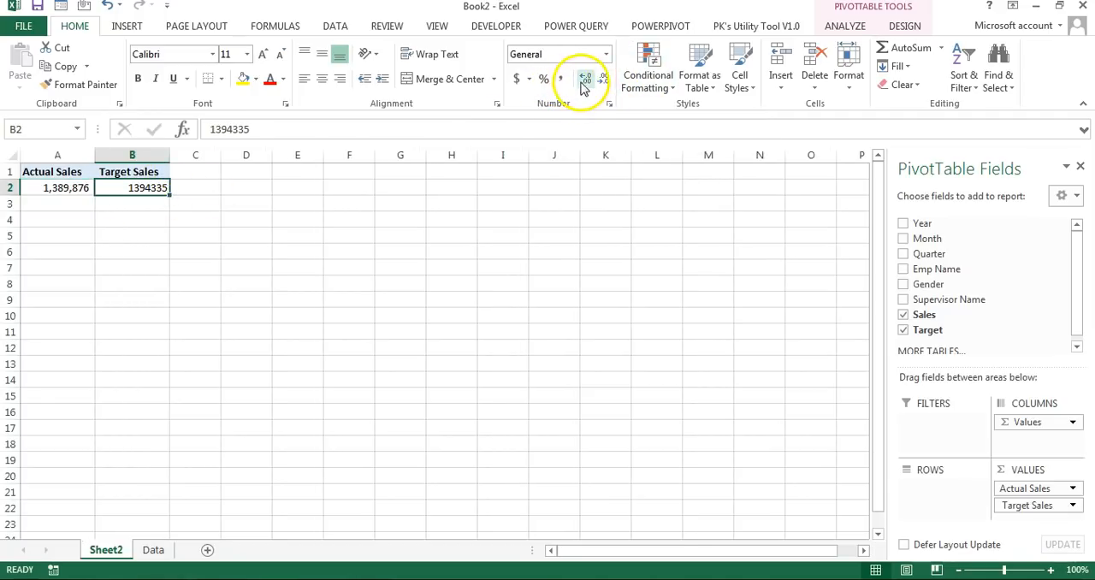
click(561, 78)
double_click(602, 79)
click(160, 173)
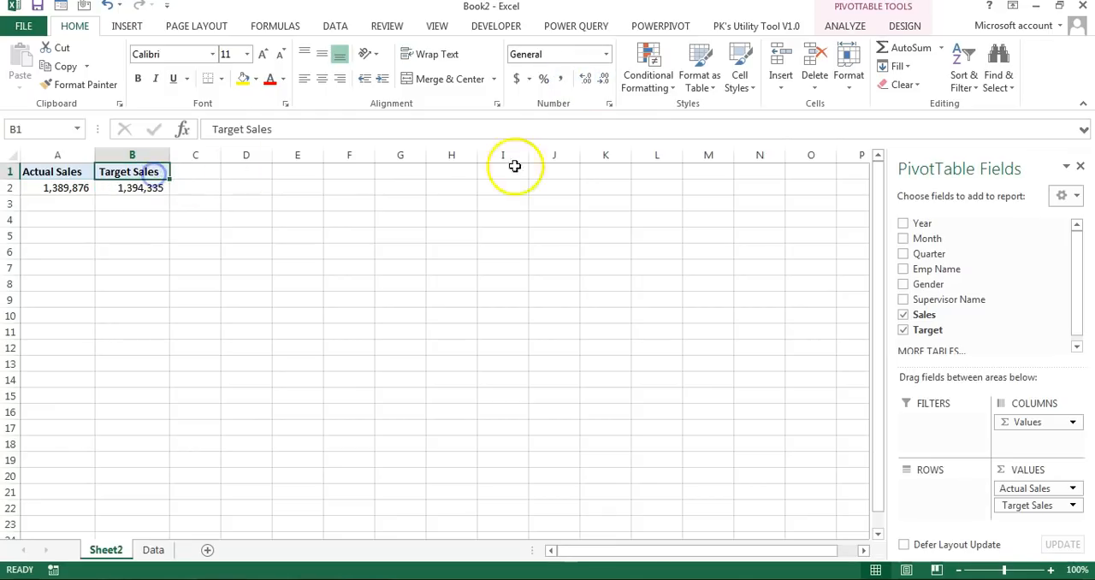
Step: Hide the gridlines on the PivotTable's sheet
click(435, 226)
click(437, 26)
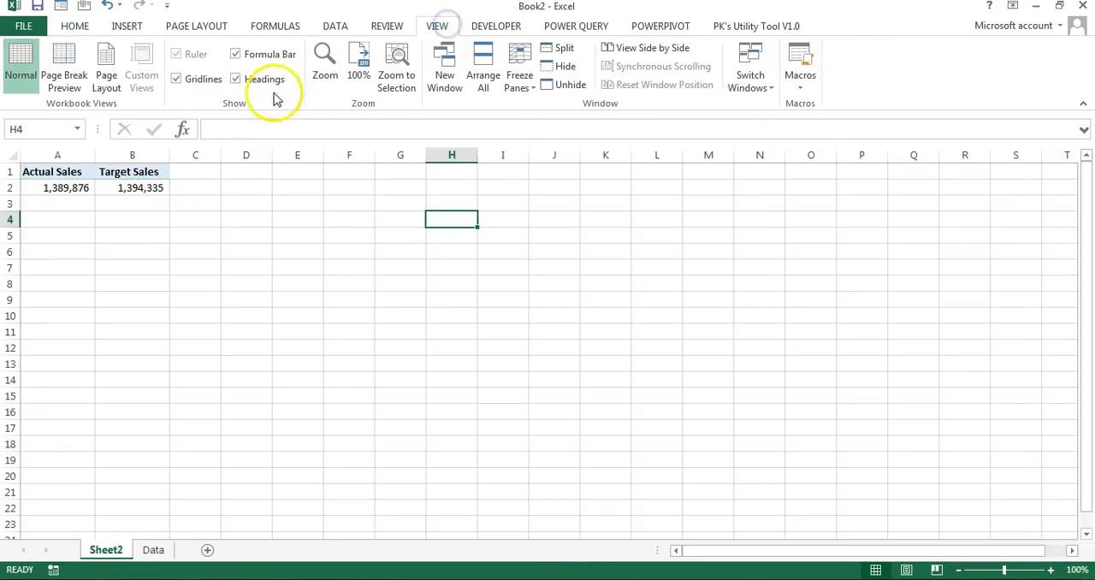
click(197, 80)
Step: Turn off Autofit column widths on update in the options of the Actual Sales and Target Sales PivotTable
drag(132, 172, 128, 187)
drag(49, 173, 90, 187)
drag(152, 171, 151, 186)
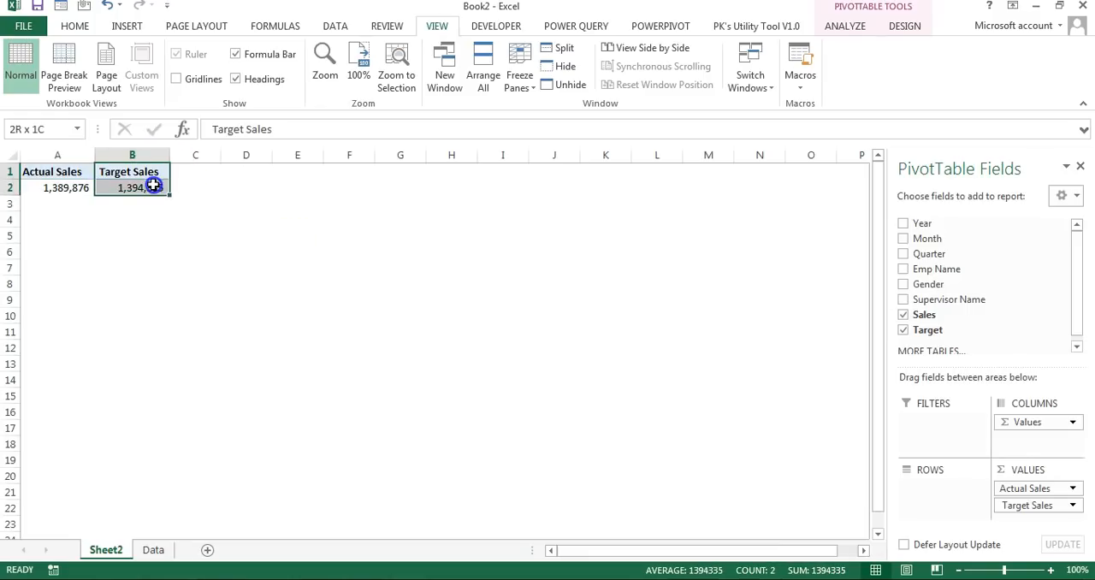
right_click(137, 188)
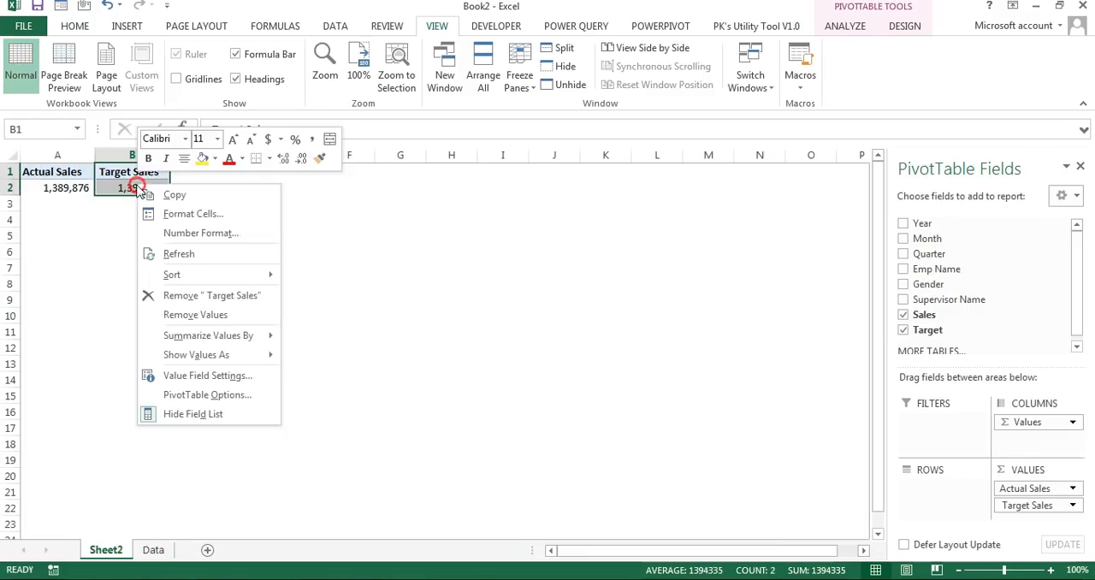
click(237, 396)
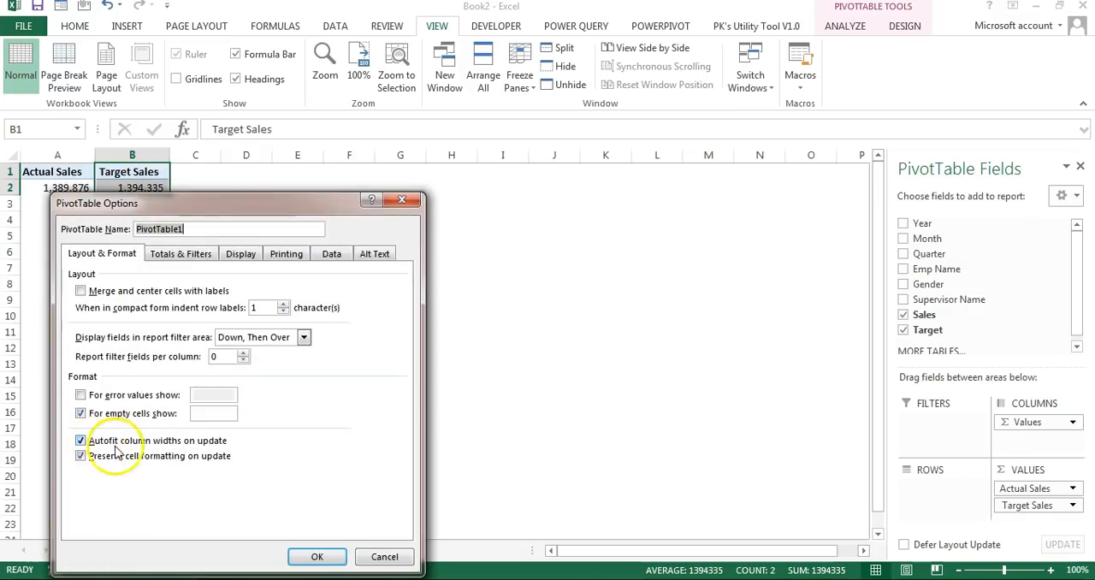
click(192, 441)
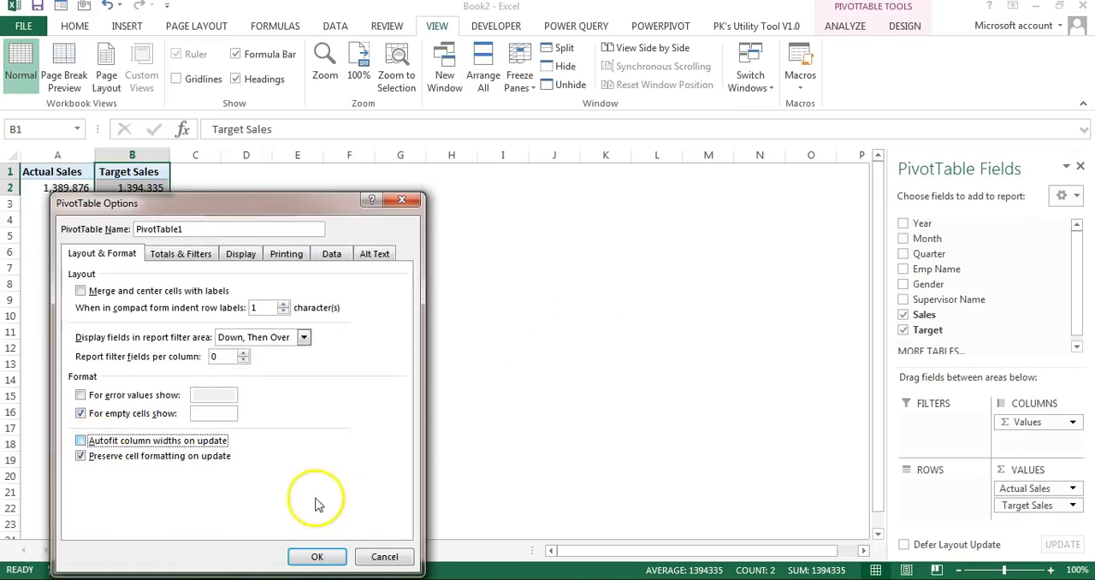
click(317, 556)
click(347, 260)
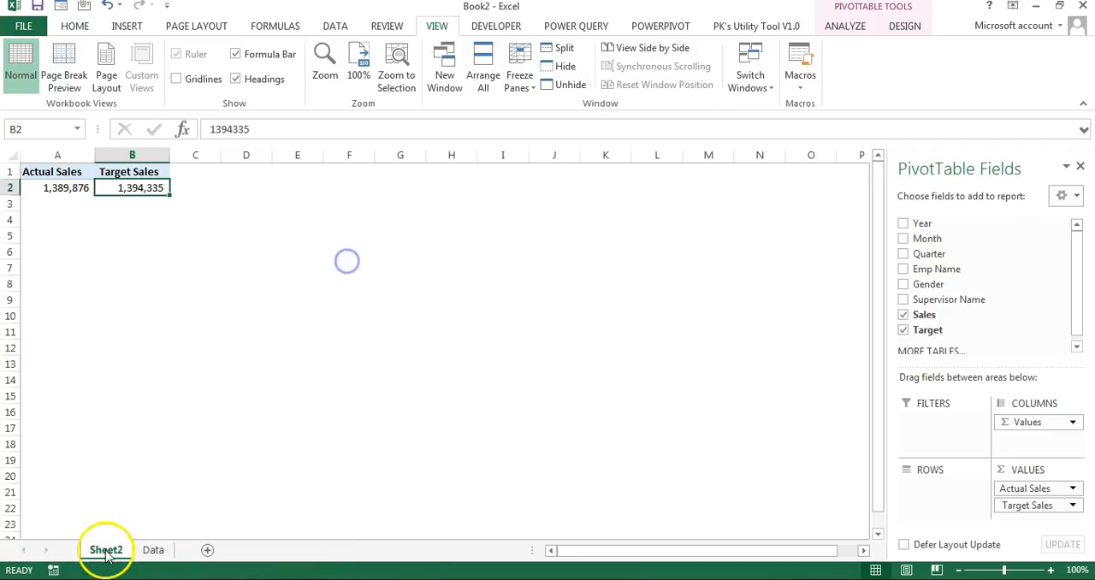
Step: Rename the PivotTable's sheet as Support Tablet
double_click(106, 551)
text(Support Table)
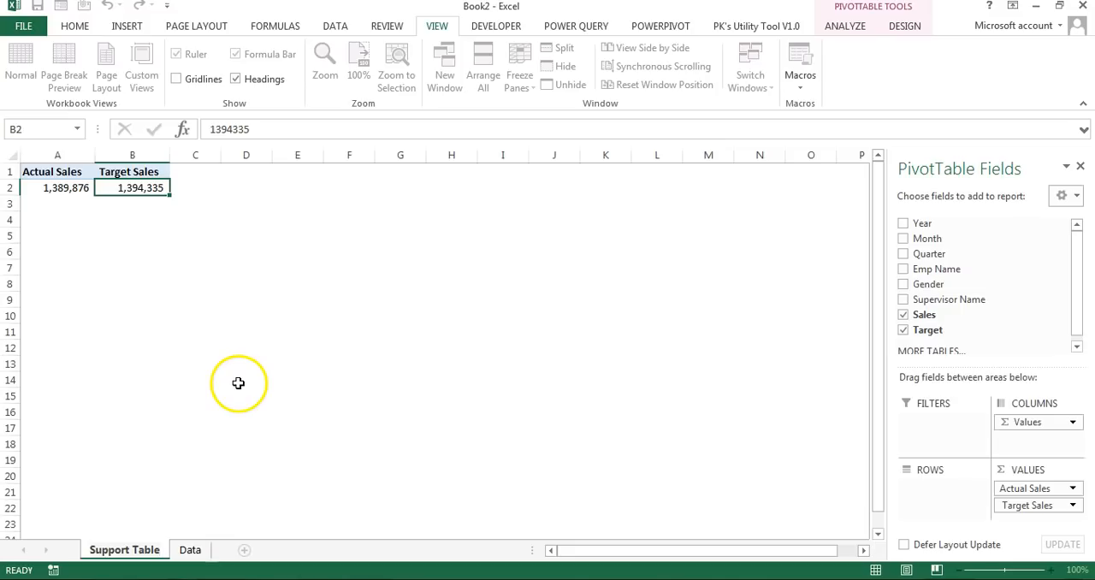
text(t)
key(Return)
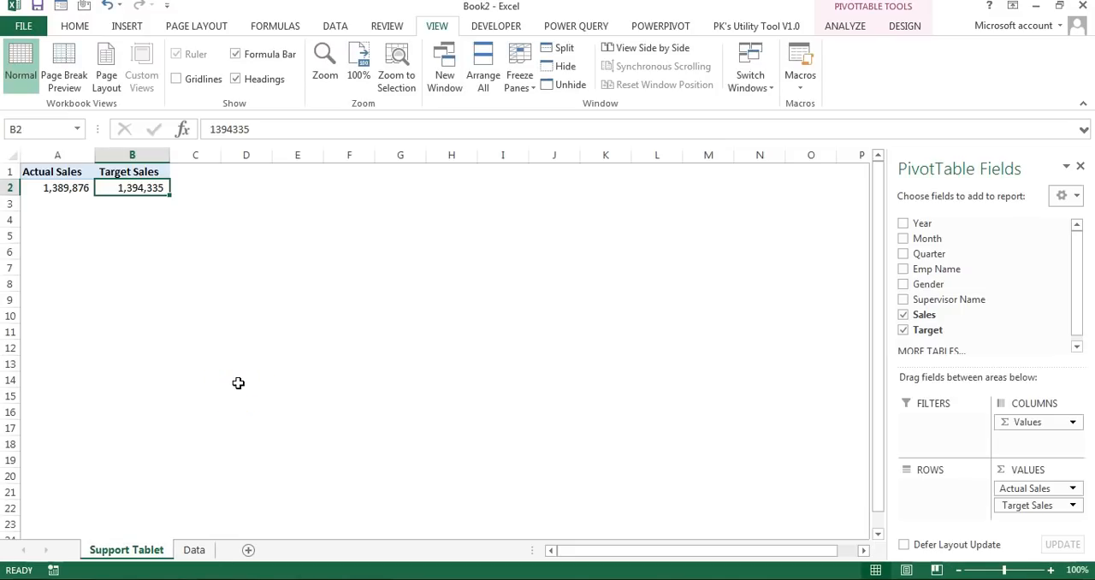
Step: Duplicate the Actual Sales and Target Sales PivotTable on the same sheet, starting at cell A6
click(133, 236)
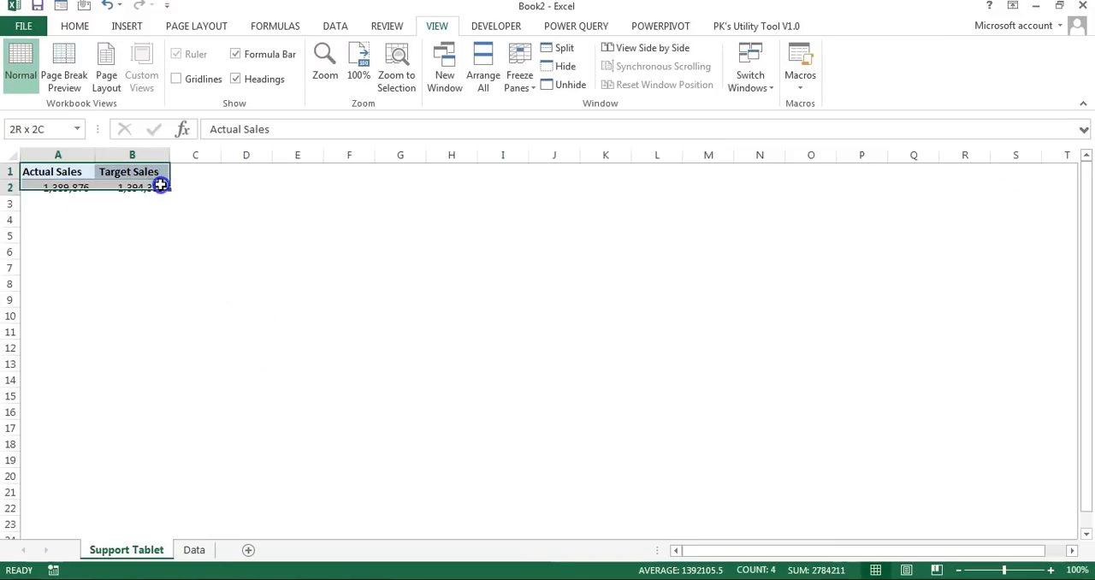
key(ctrl+c)
click(27, 253)
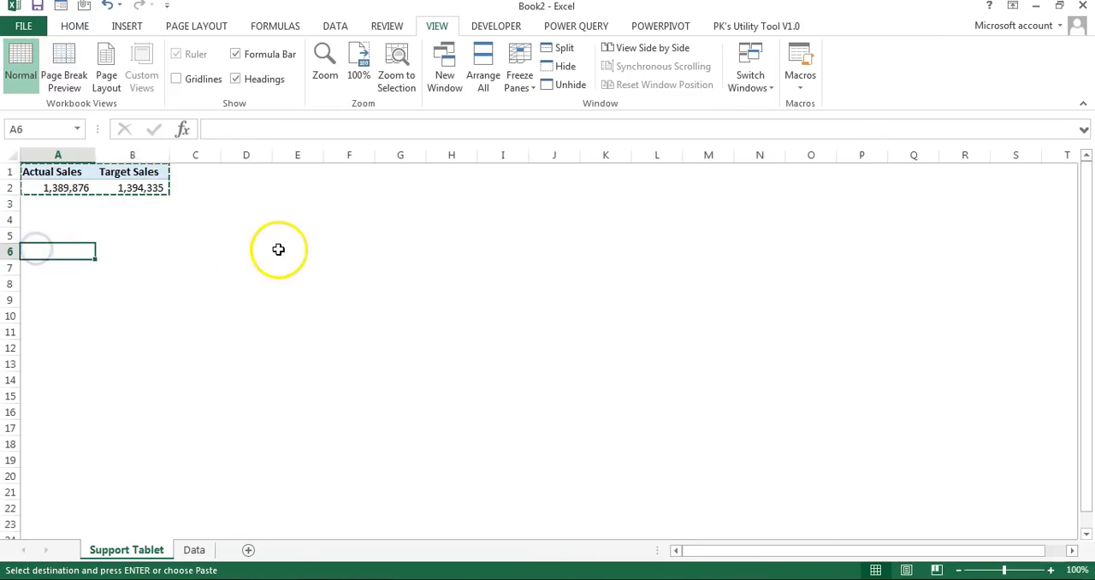
key(ctrl+v)
click(112, 255)
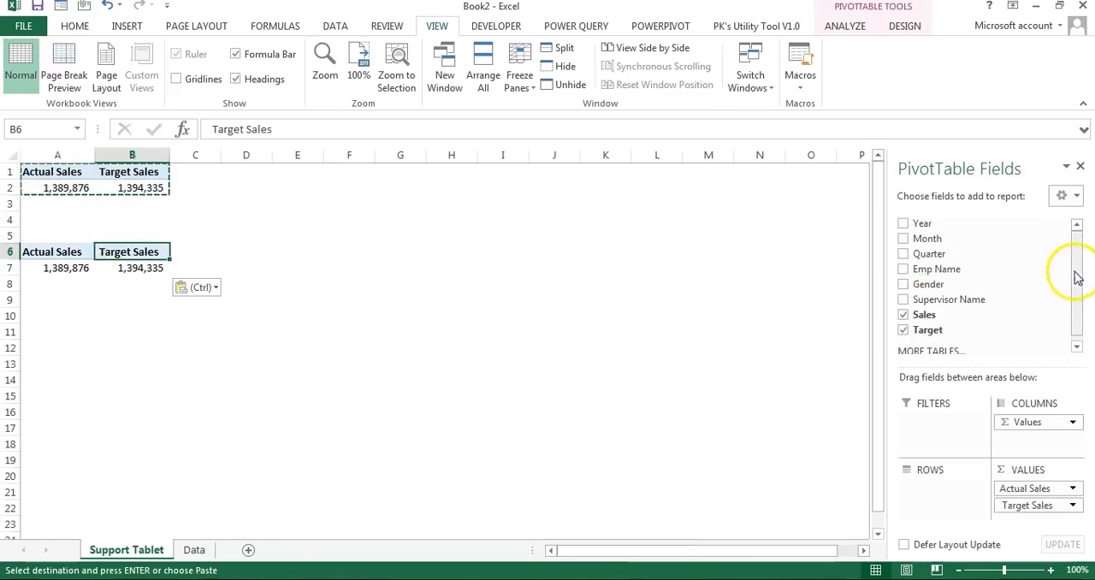
Step: Add Quarter to the rows of the PivotTable at A6 and remove Target Sales from its values
drag(941, 255, 940, 490)
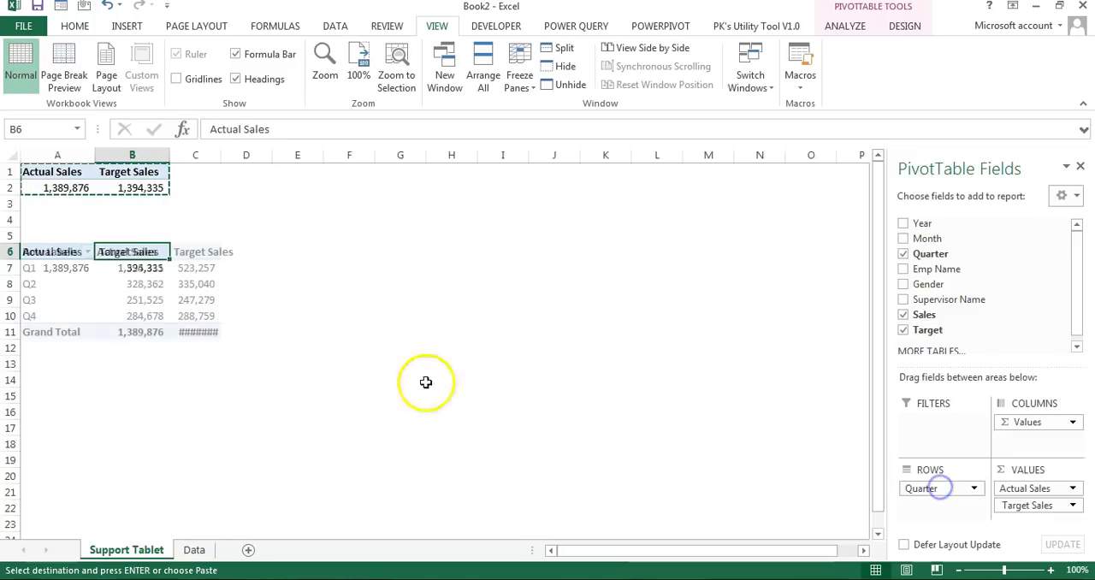
drag(1026, 505, 258, 286)
click(120, 331)
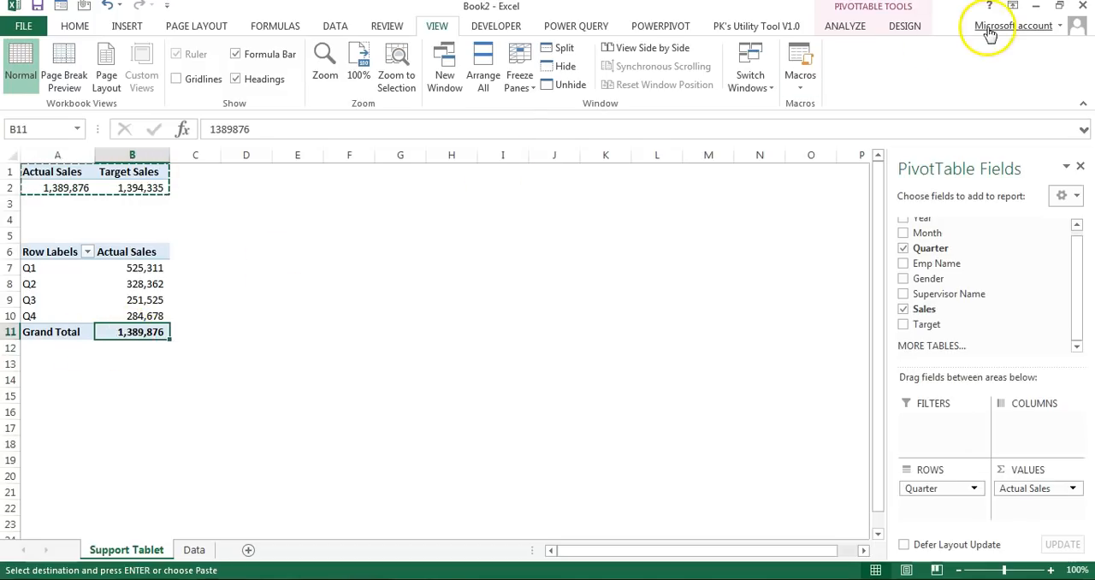
Step: Turn grand totals off for rows and columns in the quarterly PivotTable
click(74, 26)
click(904, 25)
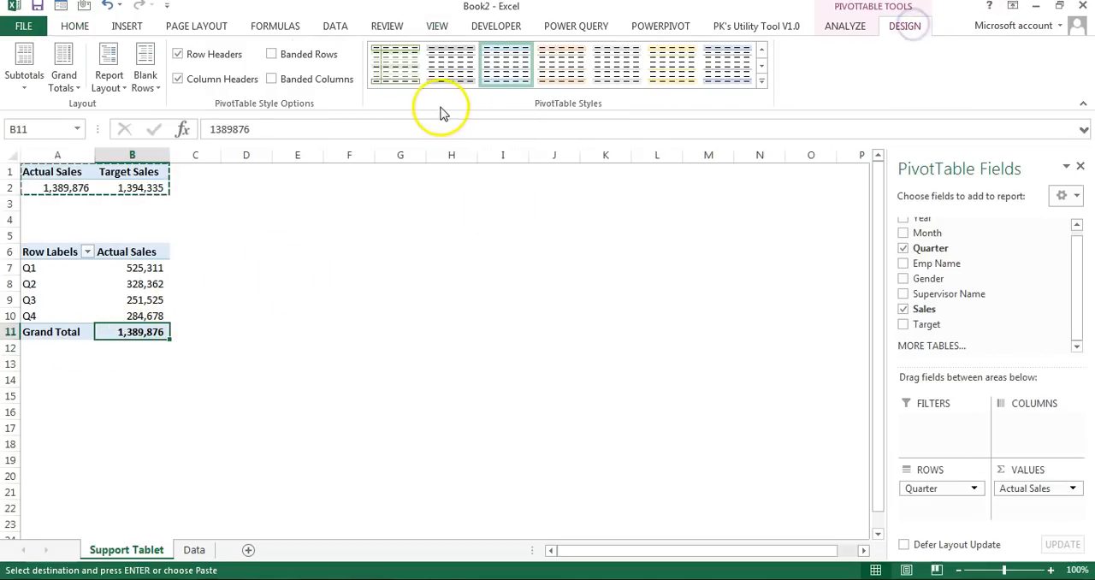
click(73, 90)
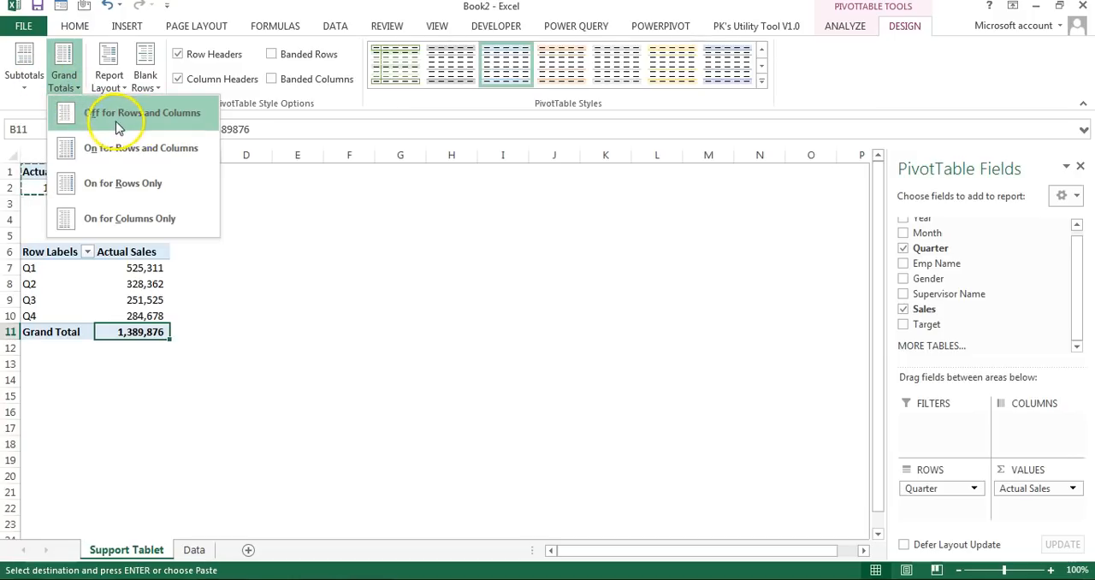
click(193, 116)
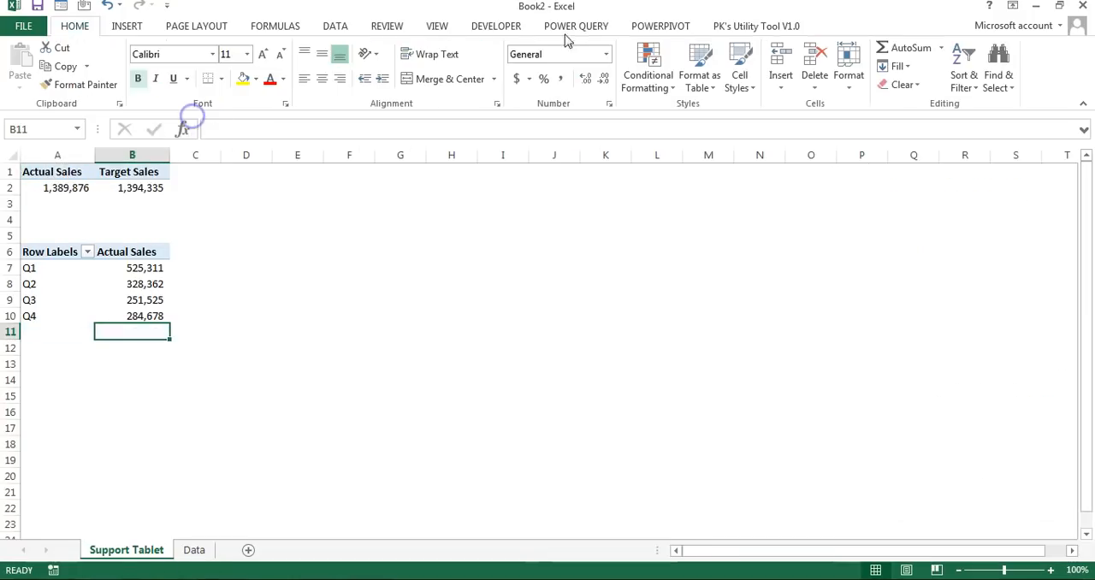
Step: Show the quarterly PivotTable in tabular form
click(150, 284)
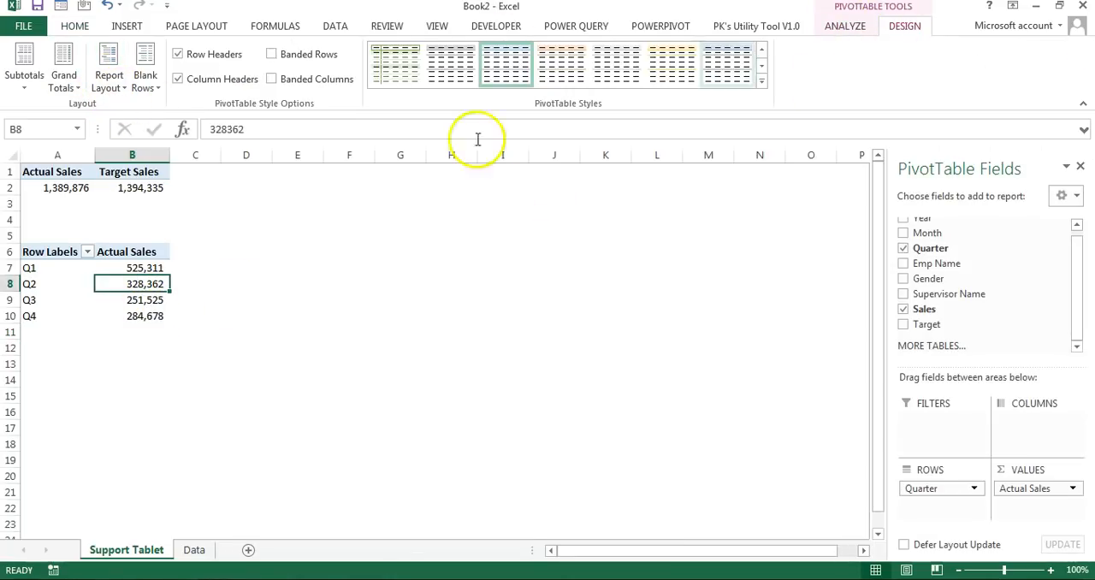
click(113, 86)
click(190, 184)
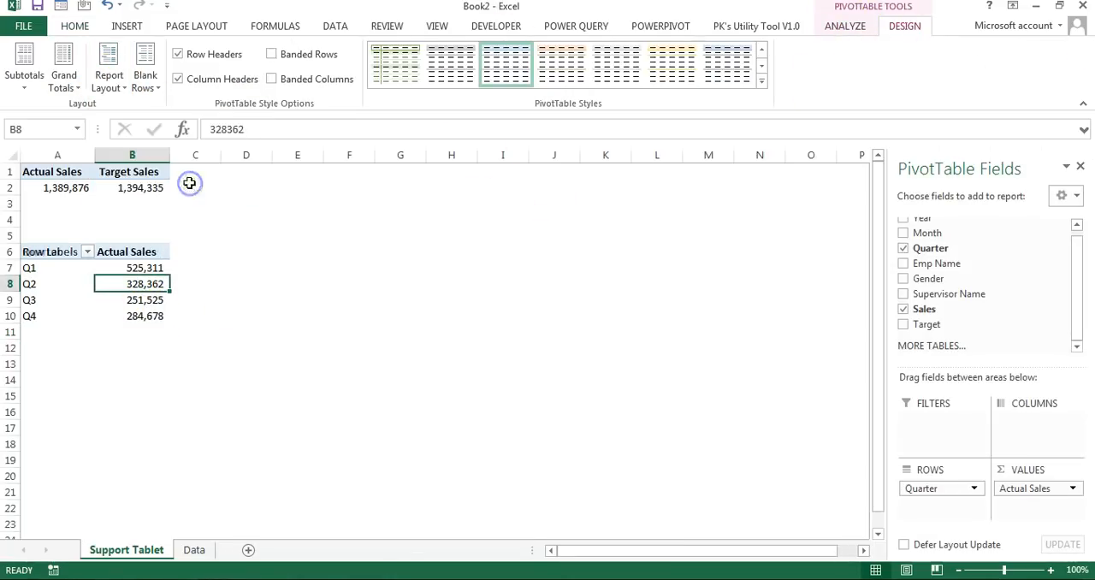
click(155, 255)
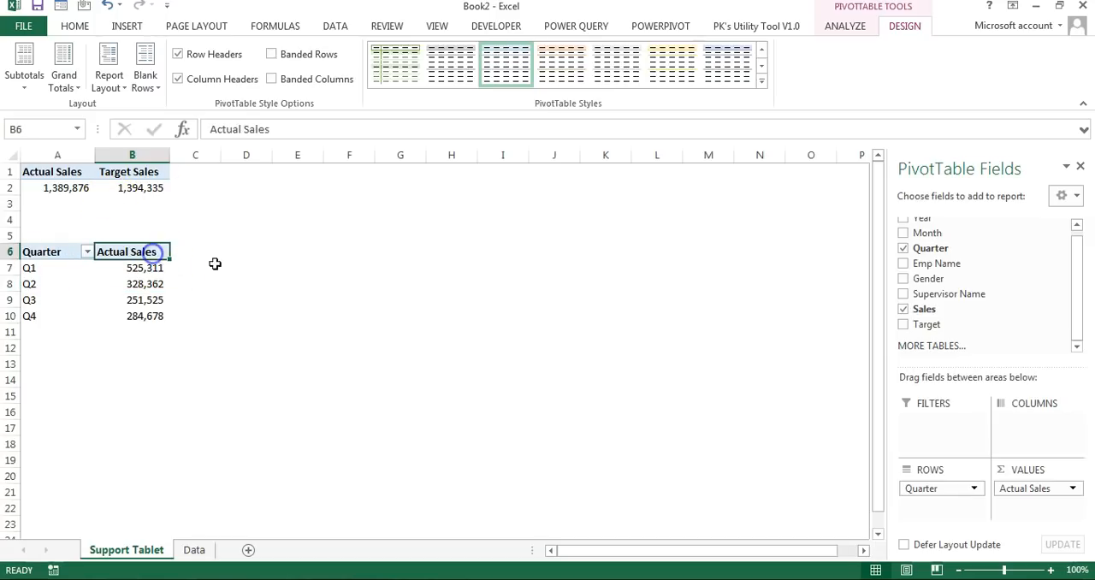
Step: Duplicate the quarterly PivotTable on the same sheet, starting at cell A13
drag(33, 255, 156, 307)
key(ctrl+c)
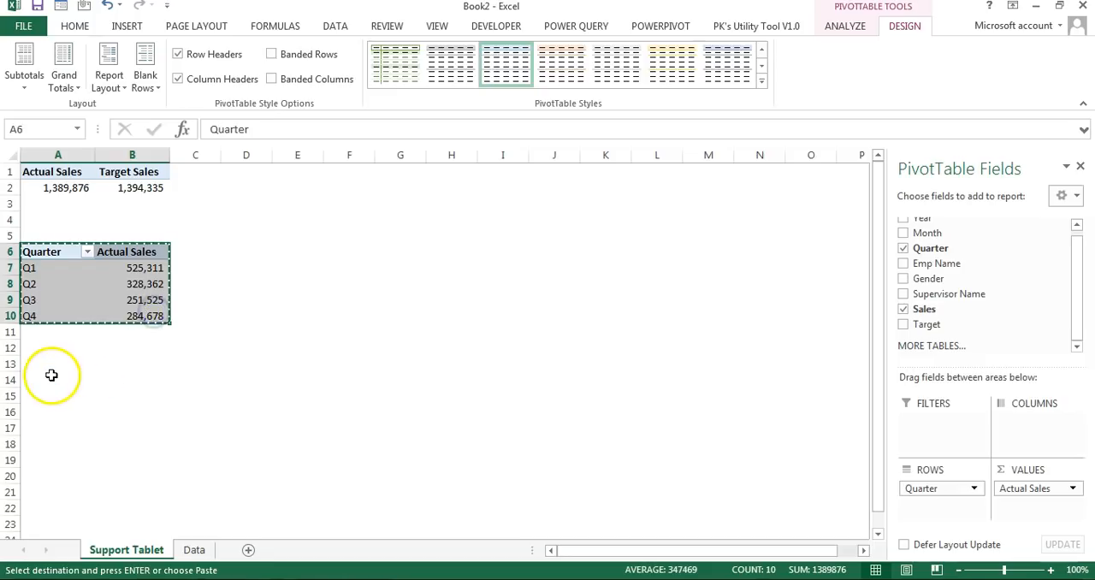
click(50, 369)
key(ctrl+v)
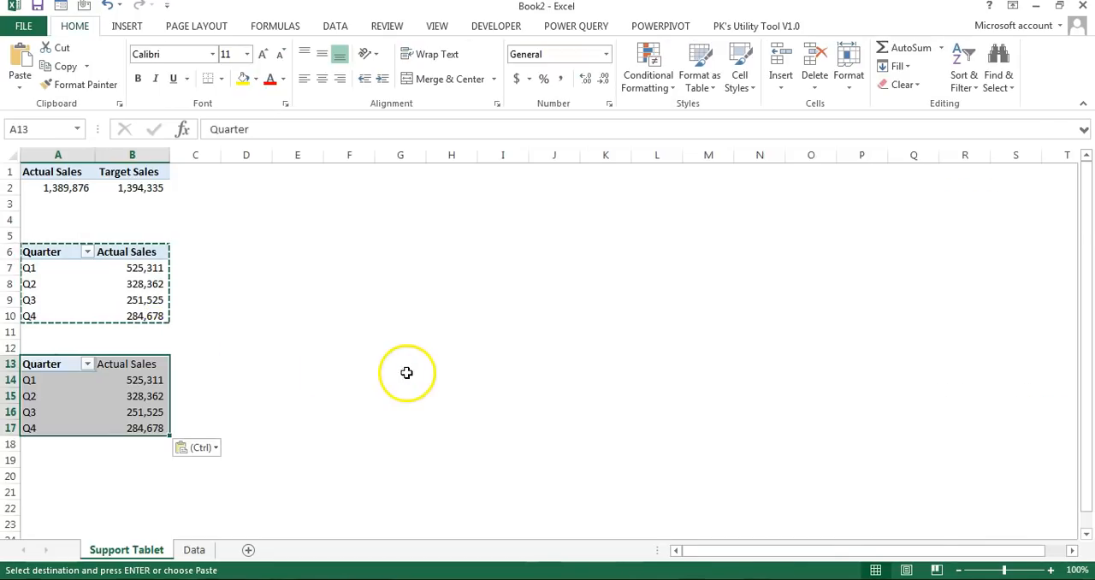
Step: Replace Quarter with Month in the rows of the PivotTable at A13 and add Target Sales to its values
click(144, 393)
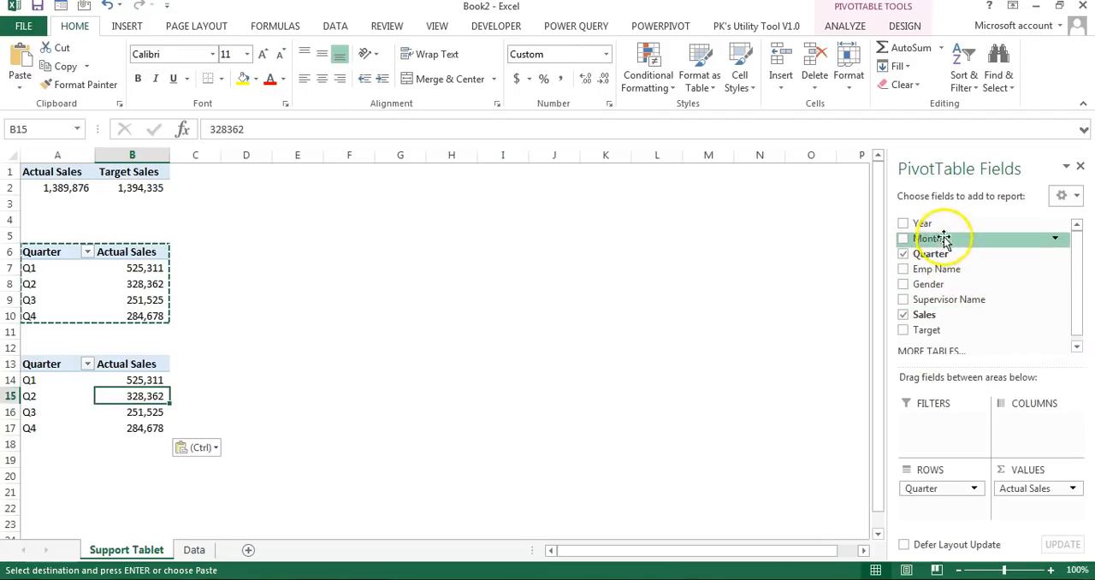
drag(944, 240, 234, 398)
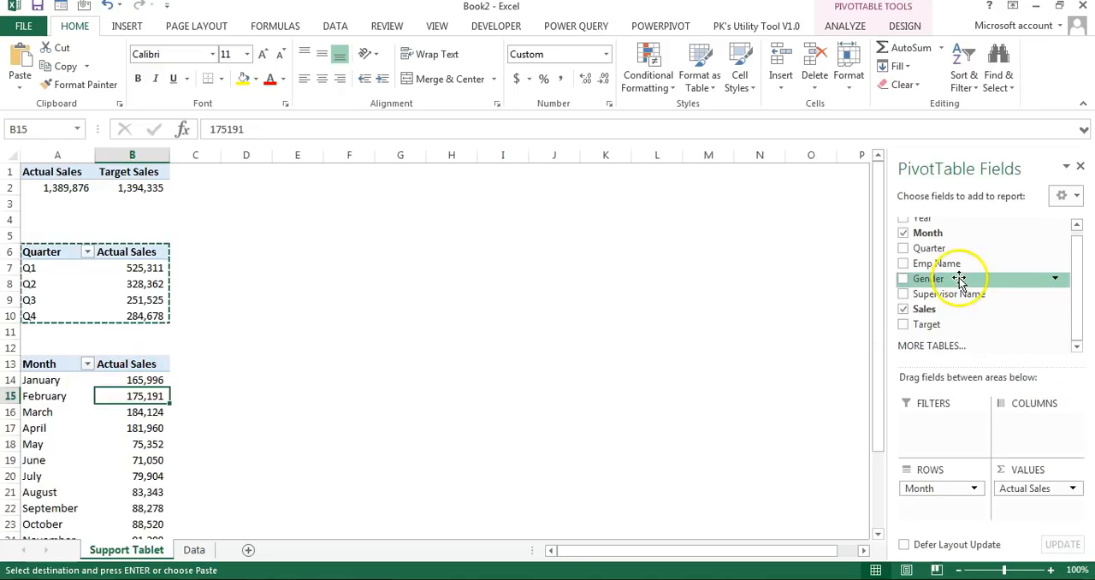
drag(932, 324, 1049, 516)
Step: Duplicate the whole monthly PivotTable below itself, starting at cell A28
key(ctrl+Up)
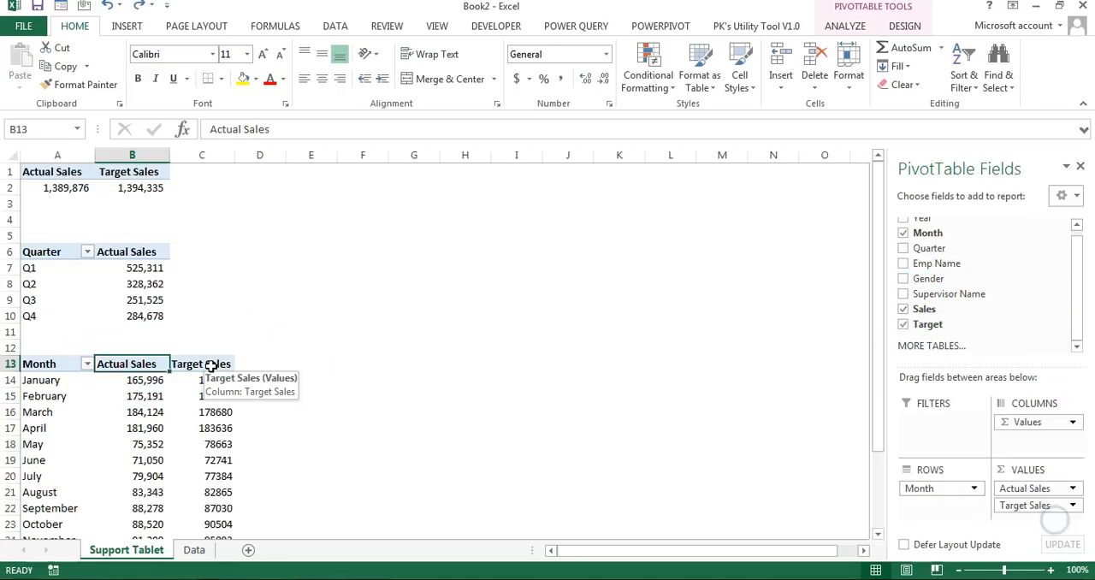
key(ctrl+Down)
key(Down)
key(ctrl+Up)
key(ctrl+Up)
key(Left)
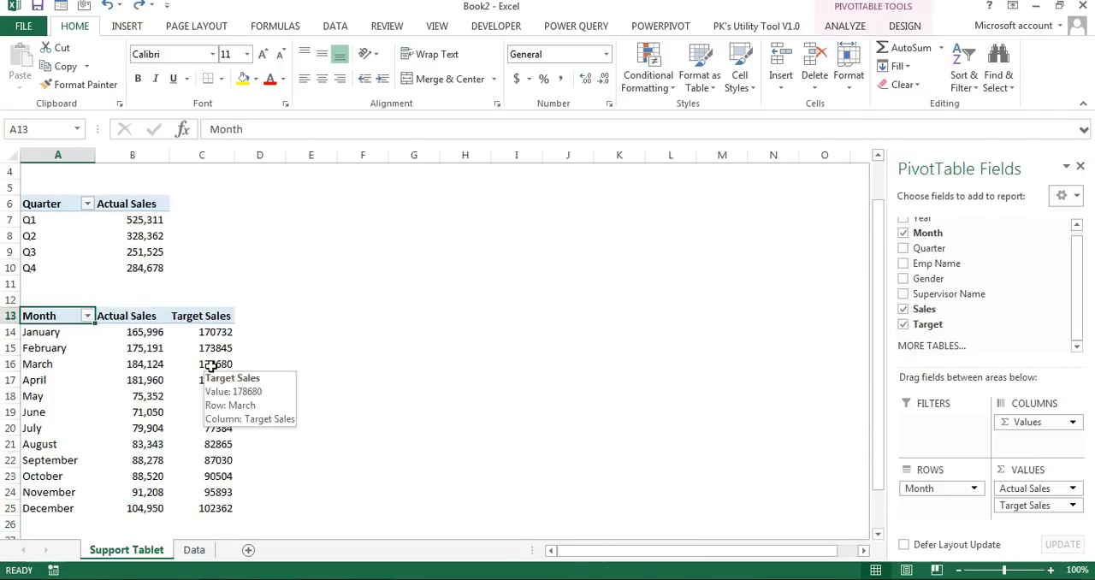
key(ctrl+shift+Right)
key(ctrl+shift+Down)
key(ctrl+c)
key(ctrl+Down)
key(Down)
key(Down)
key(Down)
key(Down)
key(Down)
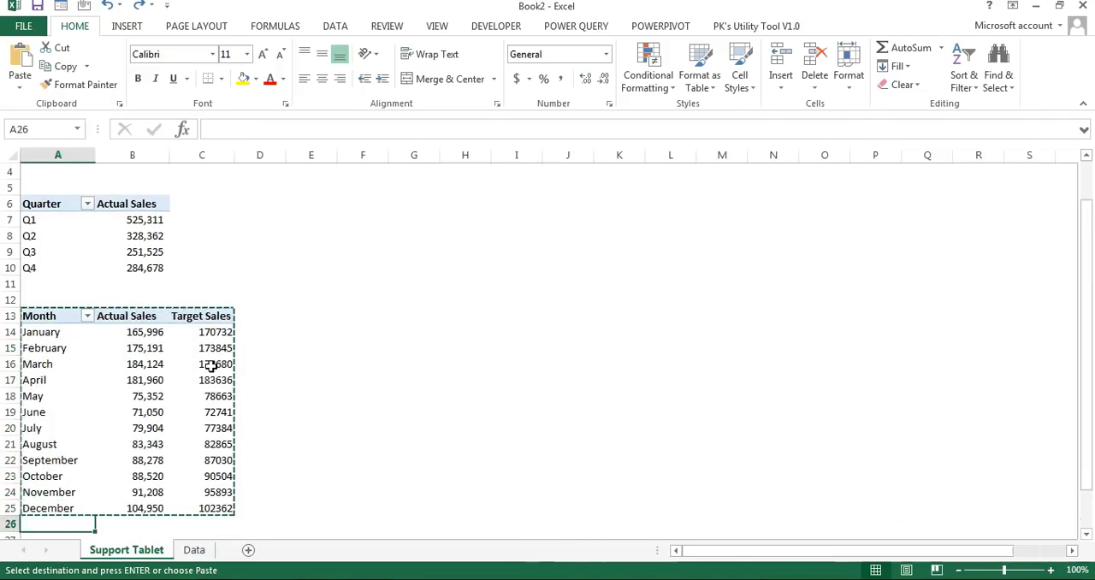
key(Up)
Step: Replace Month with Supervisor Name in the rows of the PivotTable at A28
key(Up)
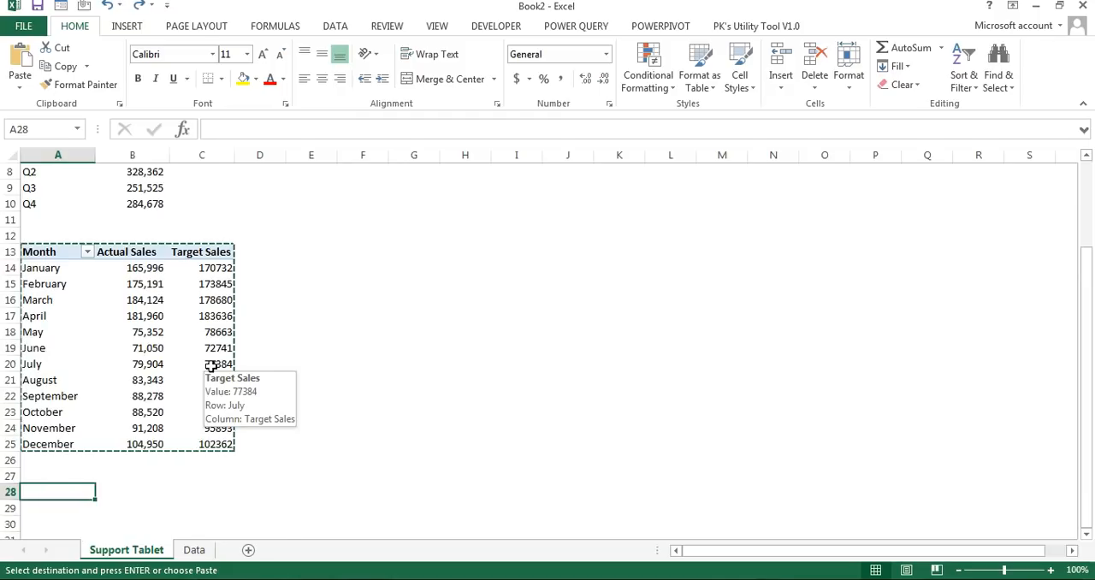
key(ctrl+v)
key(Down)
key(Down)
key(ctrl+Down)
key(Up)
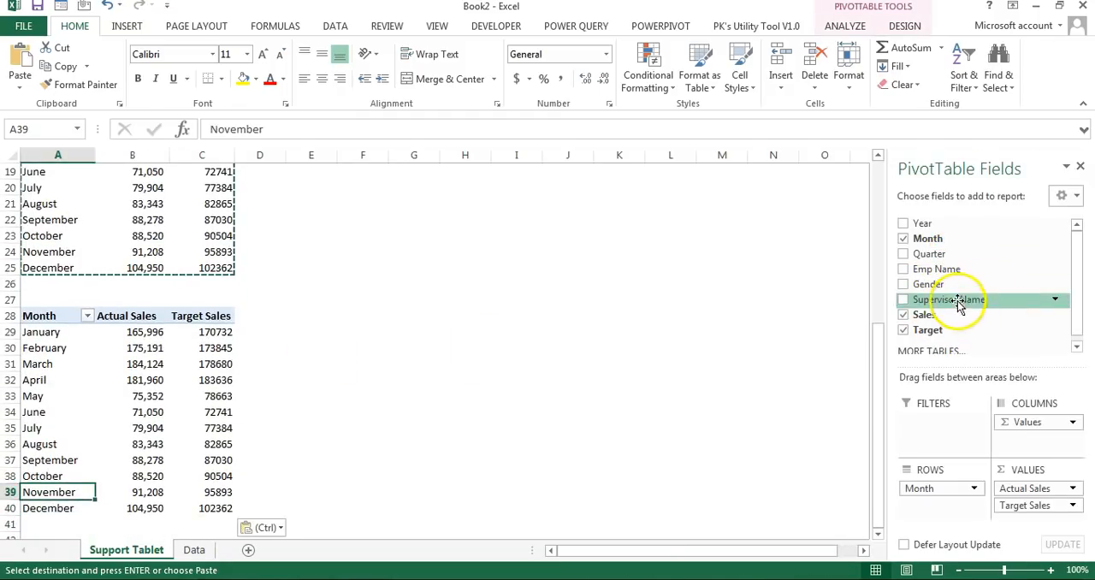
drag(944, 498, 1006, 269)
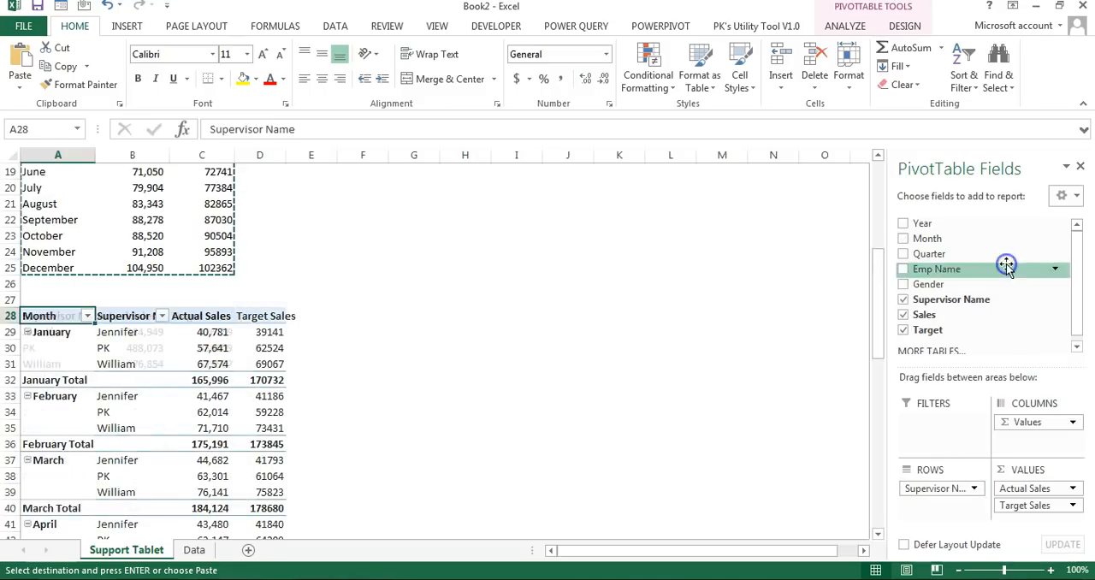
click(128, 331)
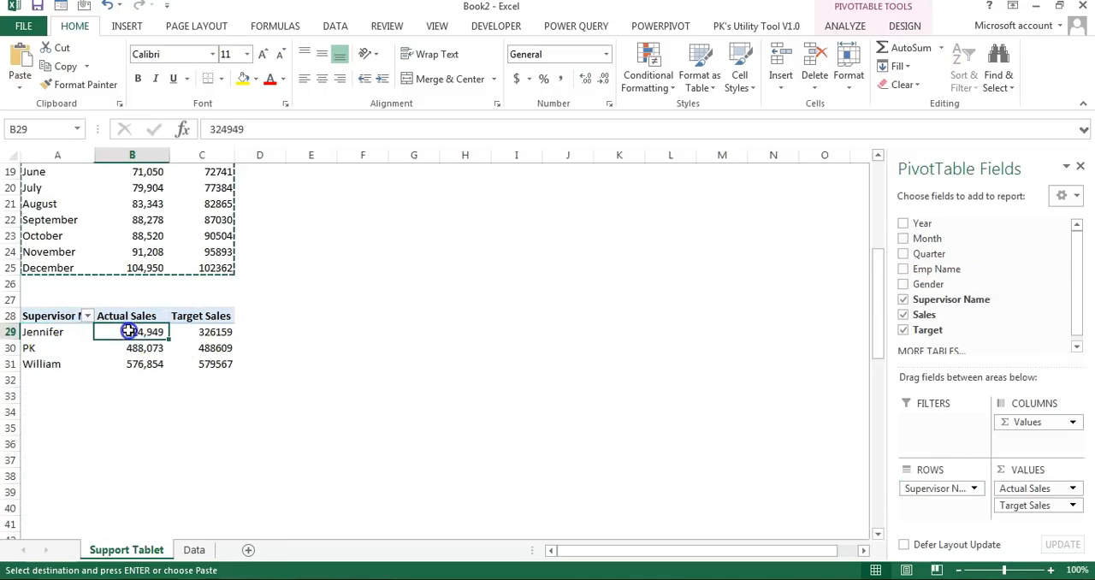
Step: Duplicate the Supervisor Name PivotTable on the same sheet, starting at cell A36
drag(43, 315, 225, 364)
key(ctrl+c)
click(38, 441)
key(ctrl+v)
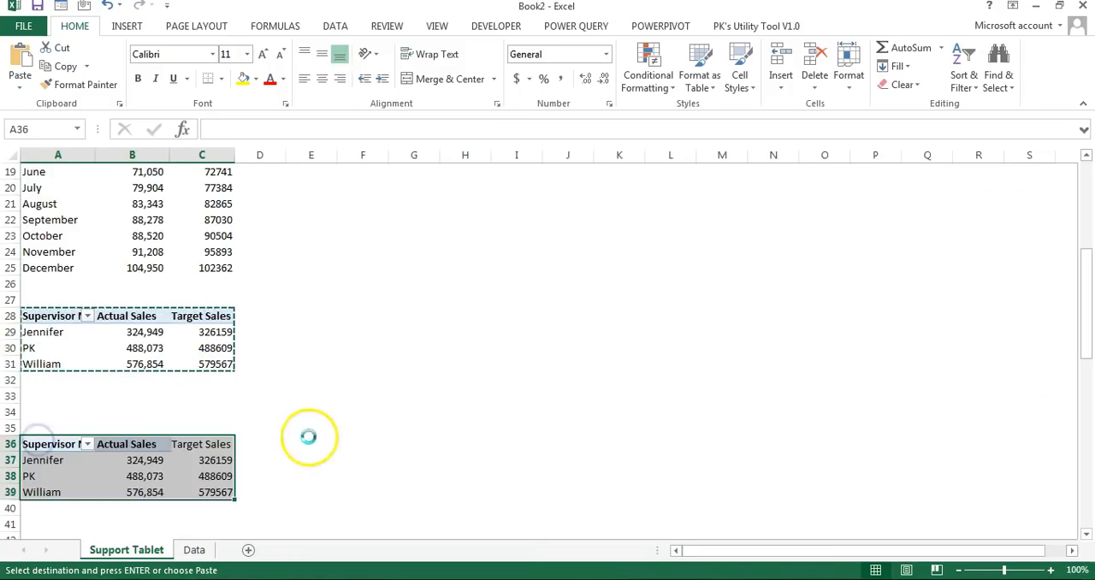
Step: Replace Supervisor Name with Emp Name in the rows of the PivotTable at A36
drag(936, 269, 1015, 281)
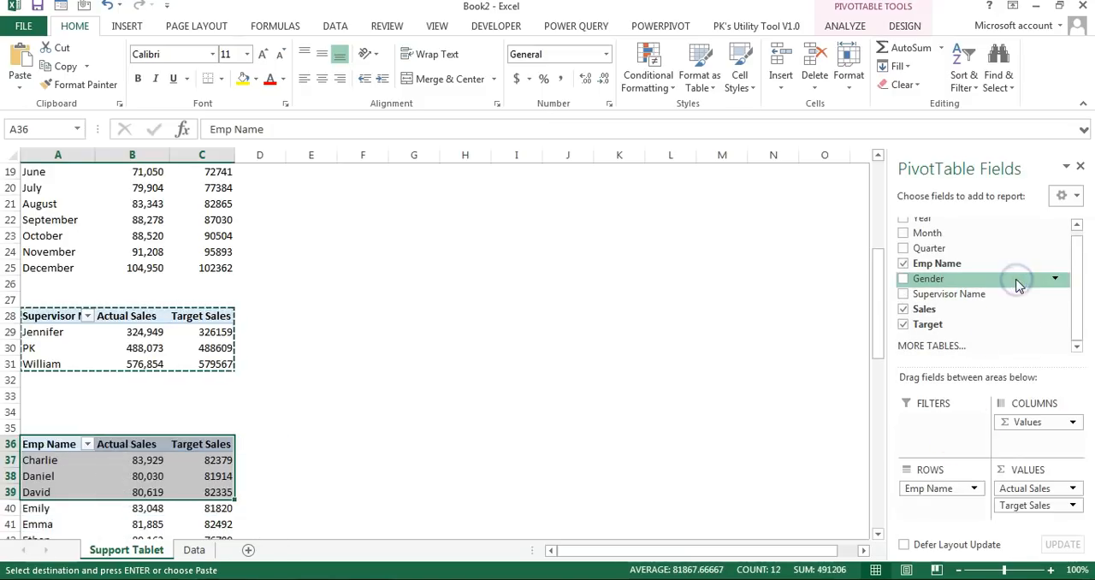
click(200, 444)
scroll(198, 342, up, 4)
scroll(197, 342, down, 12)
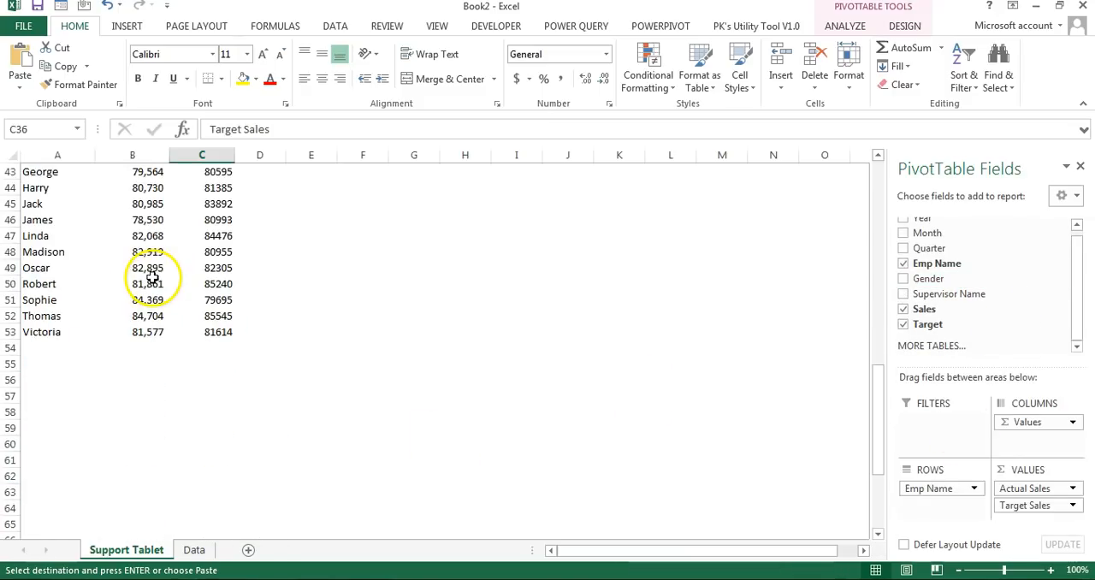
Step: Duplicate the whole Emp Name PivotTable on the same sheet, starting at cell A59
click(151, 275)
key(ctrl+a)
key(ctrl+c)
click(40, 398)
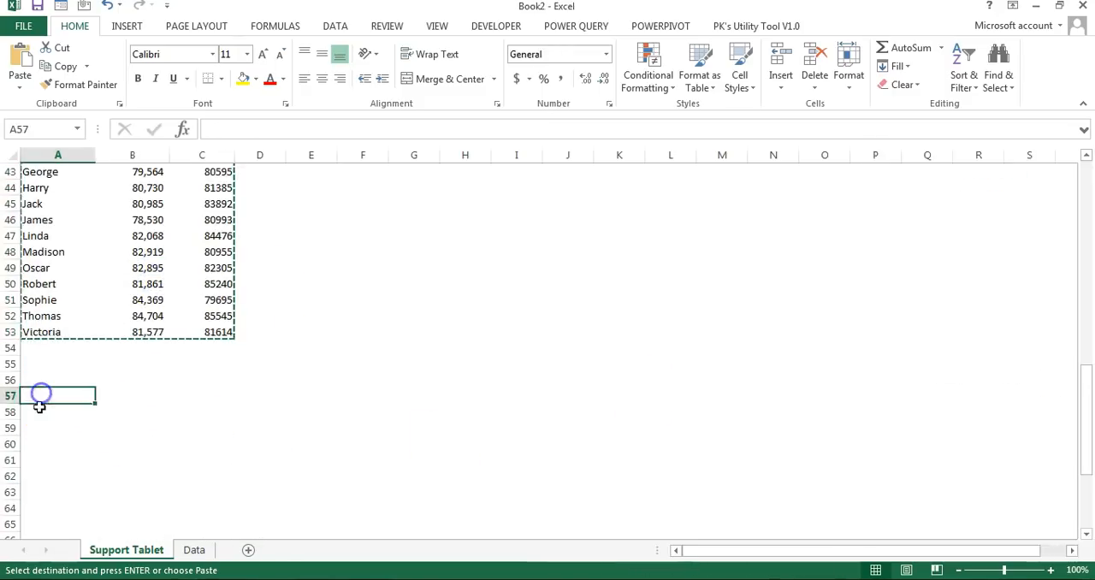
click(37, 428)
key(ctrl+v)
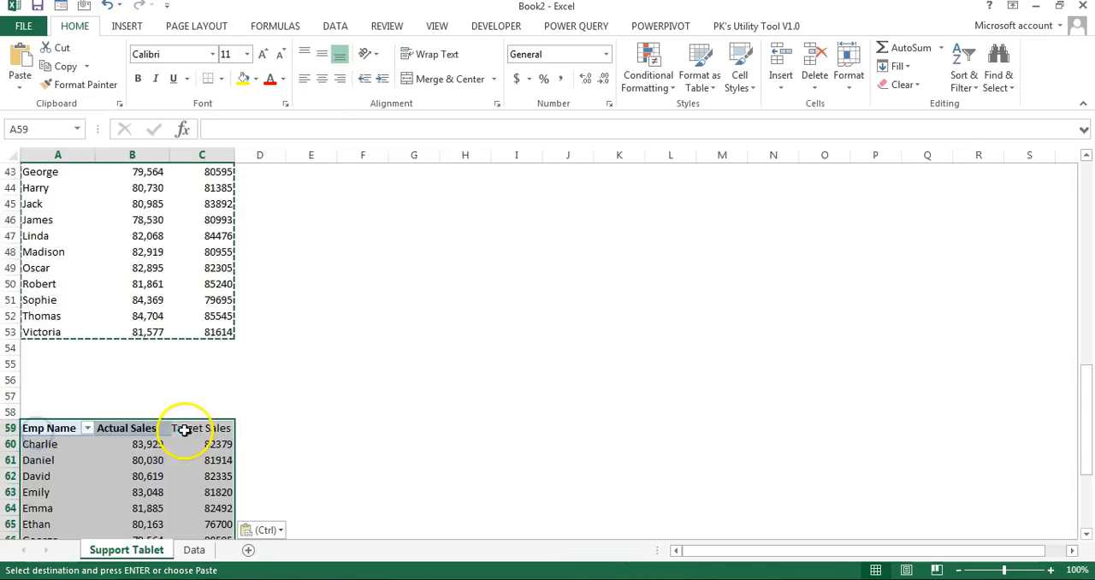
Step: Replace Emp Name with Gender in the rows of the PivotTable at A59 and remove Target Sales from its values
click(135, 439)
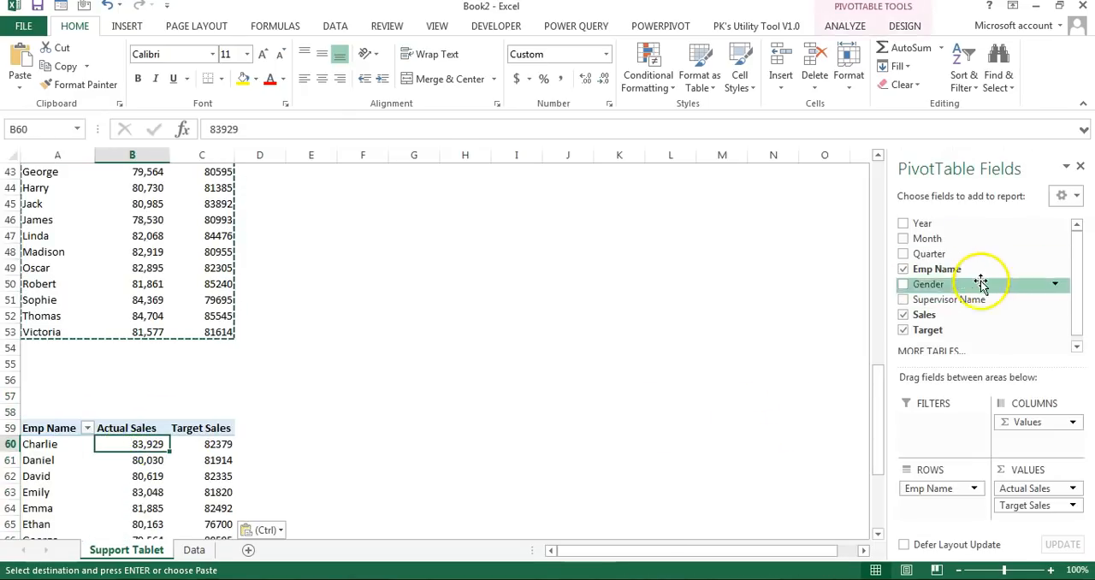
drag(936, 287, 1001, 299)
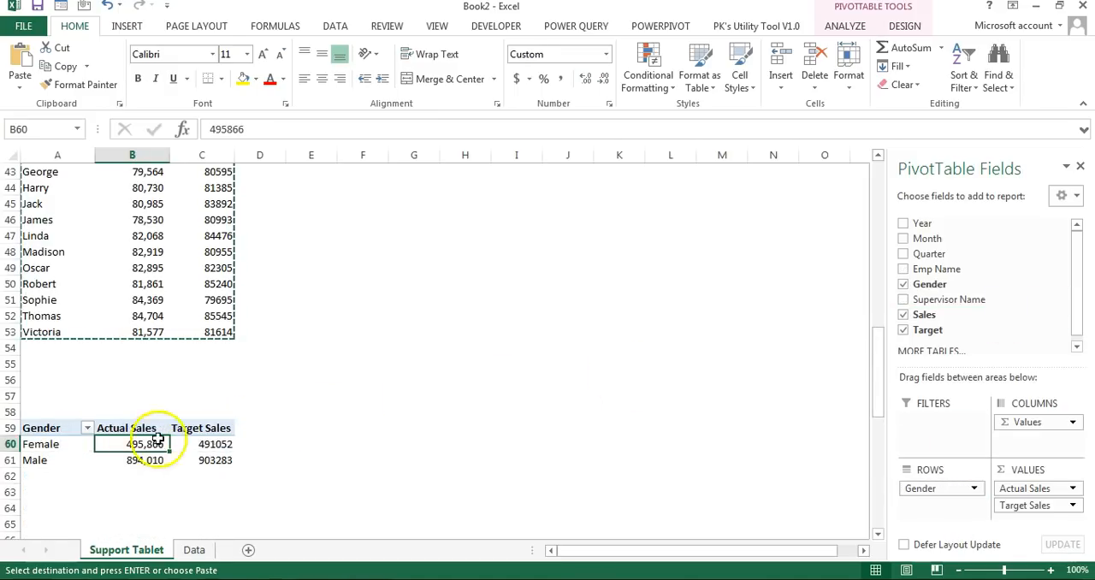
click(207, 432)
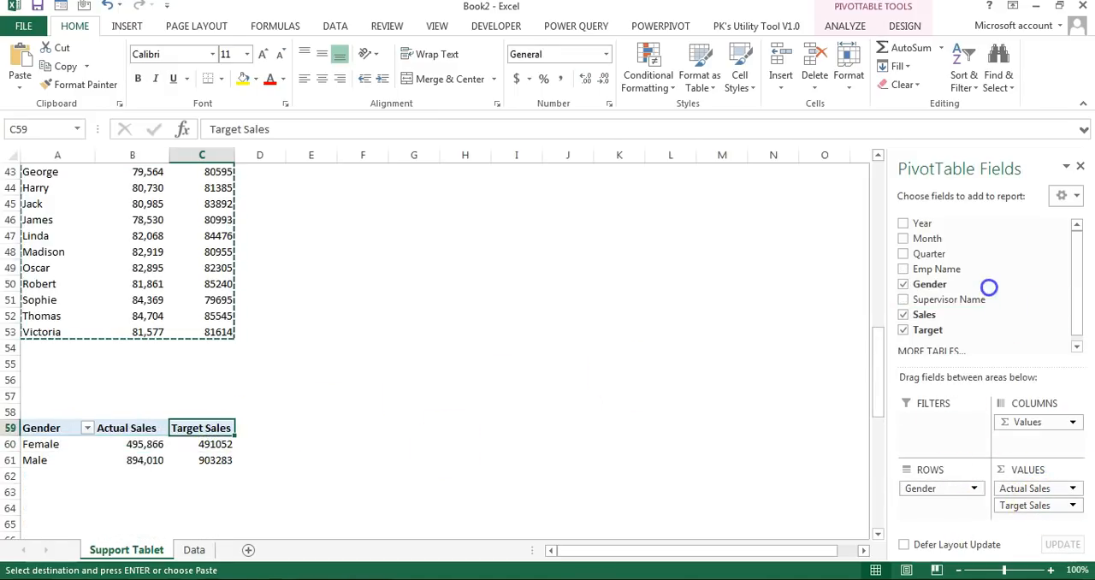
drag(989, 289, 987, 286)
click(42, 447)
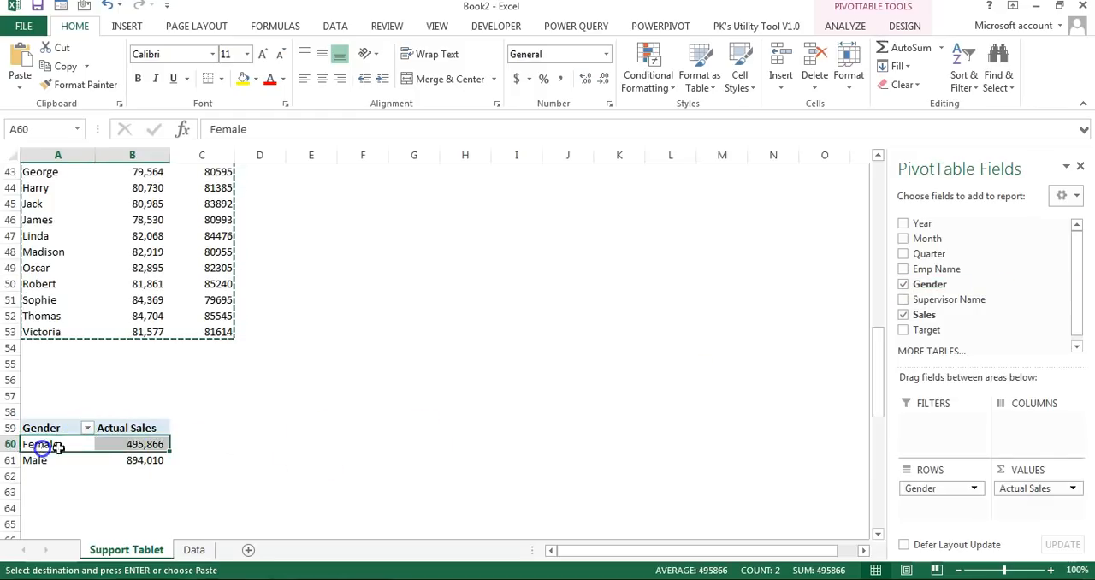
click(131, 433)
drag(152, 459, 152, 433)
click(63, 434)
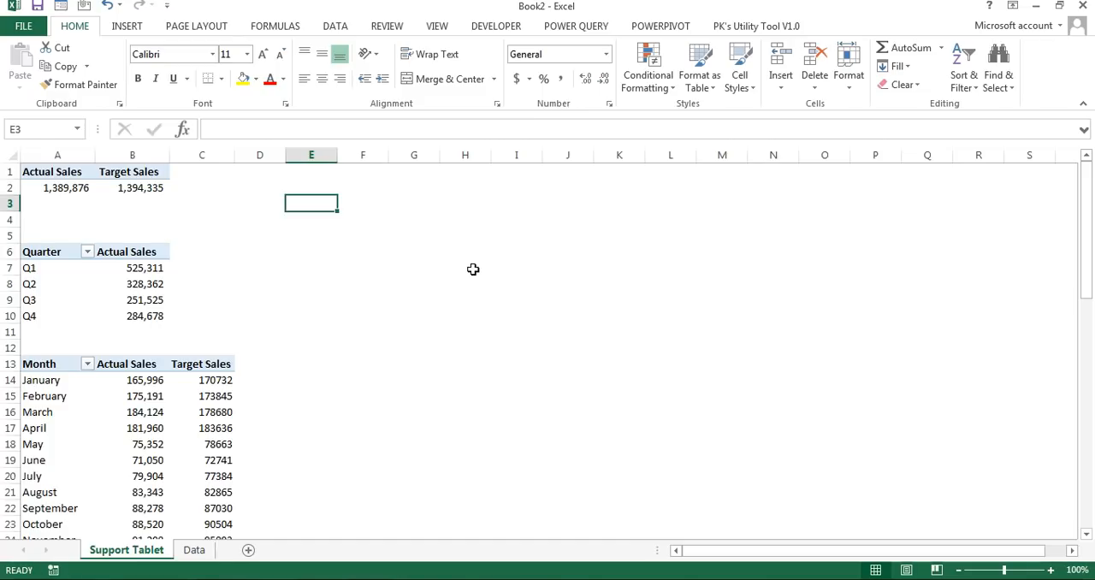
Step: Insert a new worksheet after Support Tablet and rename it as Tablet
click(248, 549)
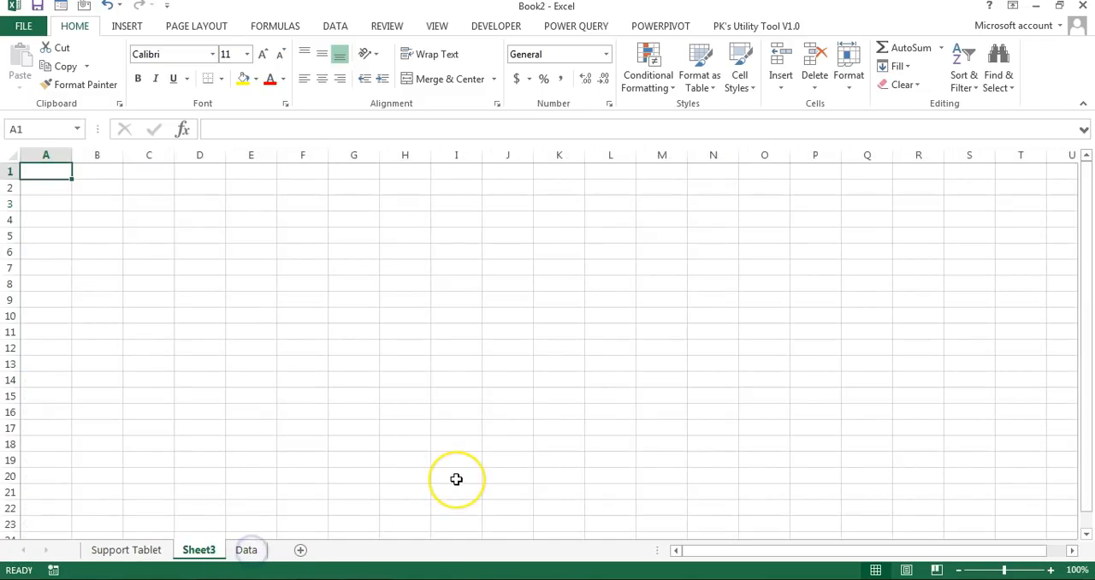
key(alt+o)
key(h)
key(r)
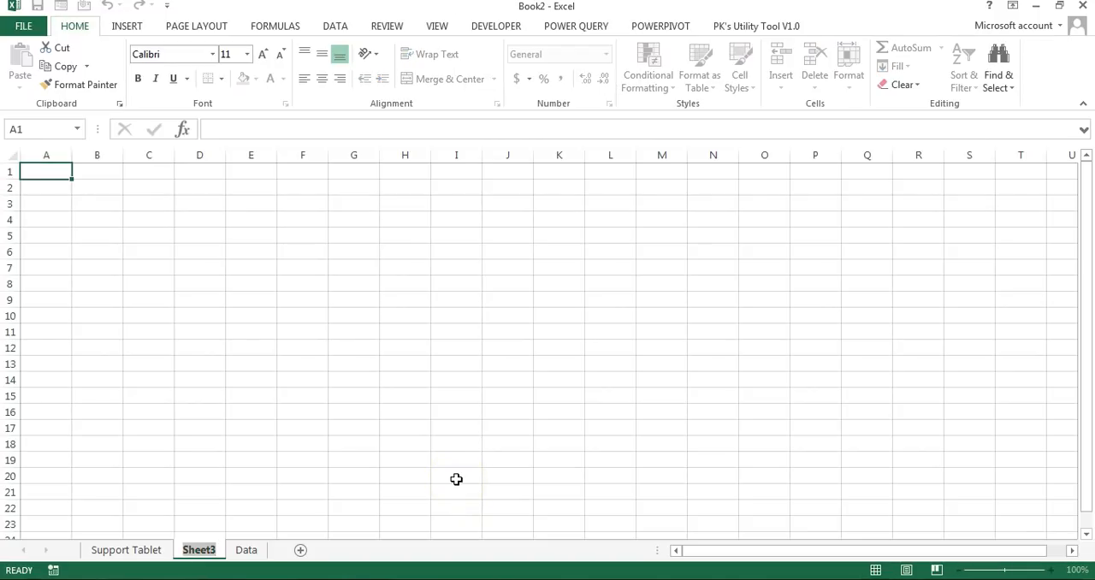
text(Tablet)
click(615, 424)
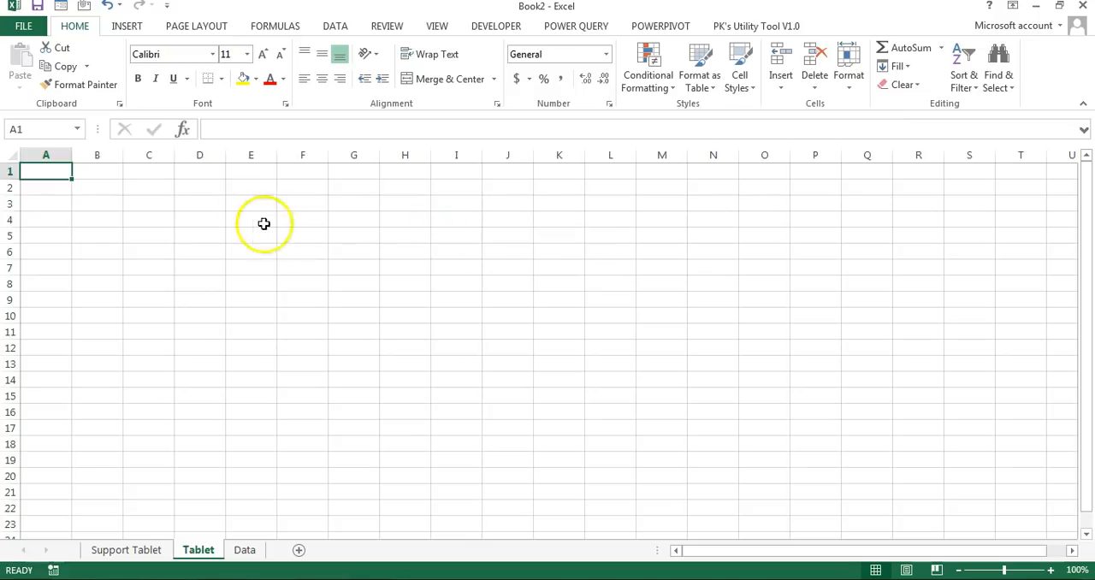
Step: Hide the gridlines on the Tablet sheet
click(510, 233)
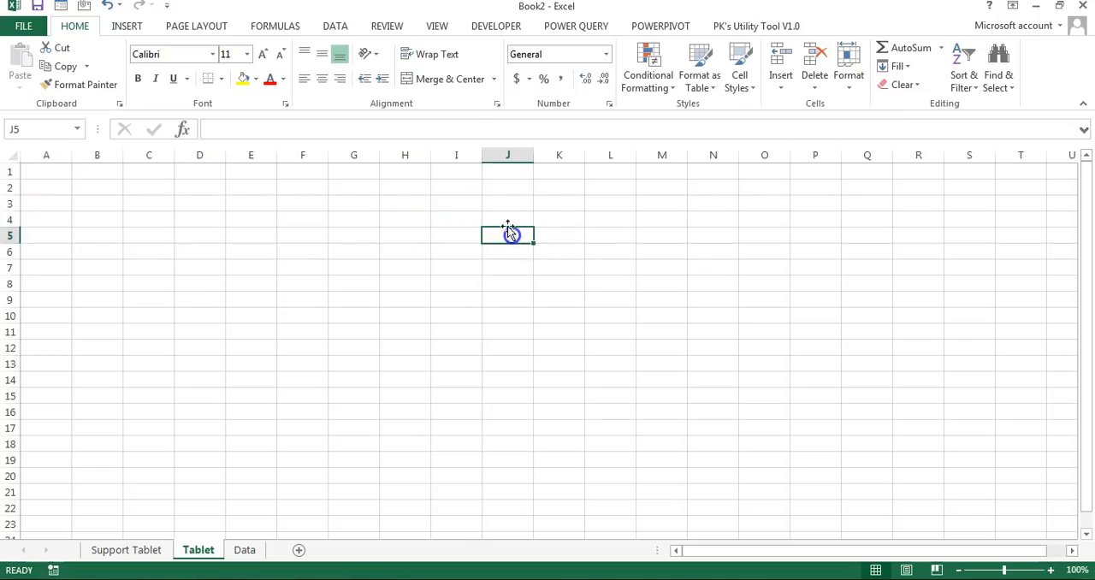
click(437, 26)
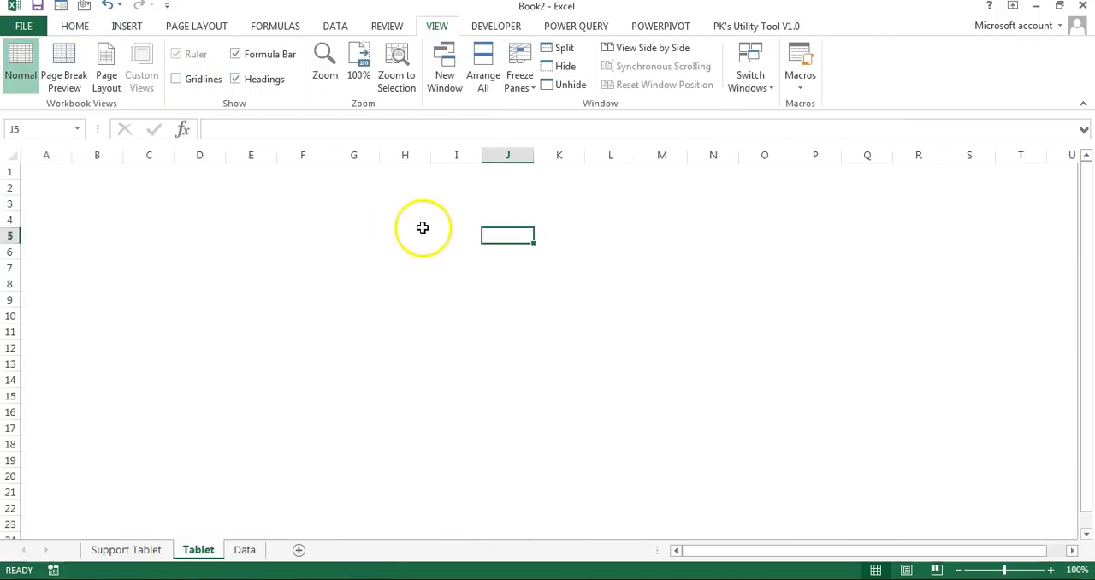
click(420, 222)
click(299, 247)
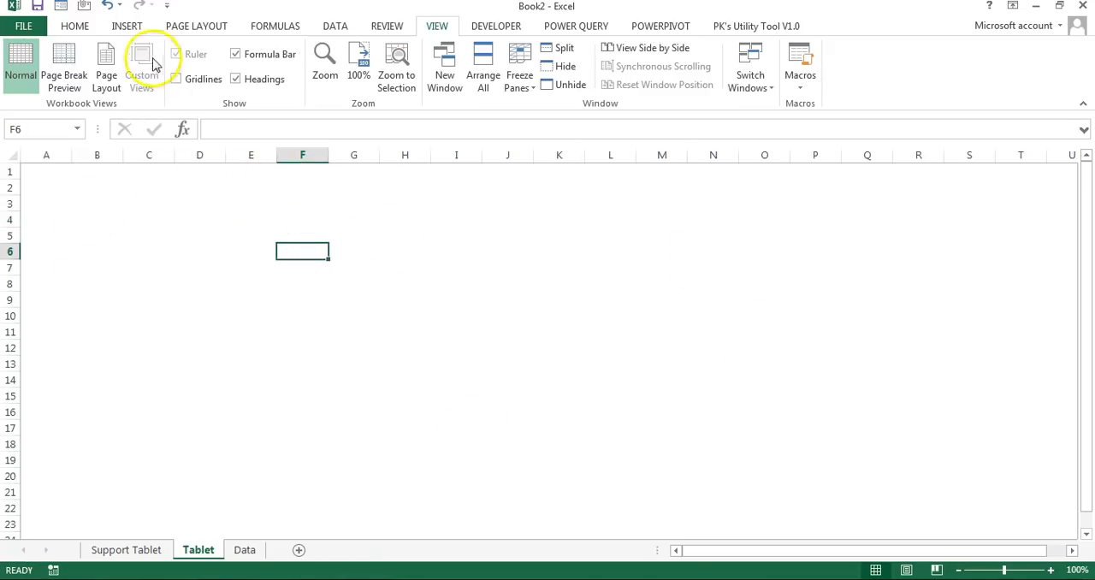
Step: Draw a rounded rectangle about 3.67" high and 6.18" wide across columns E to N as the tablet body, with only slightly rounded corners
click(128, 26)
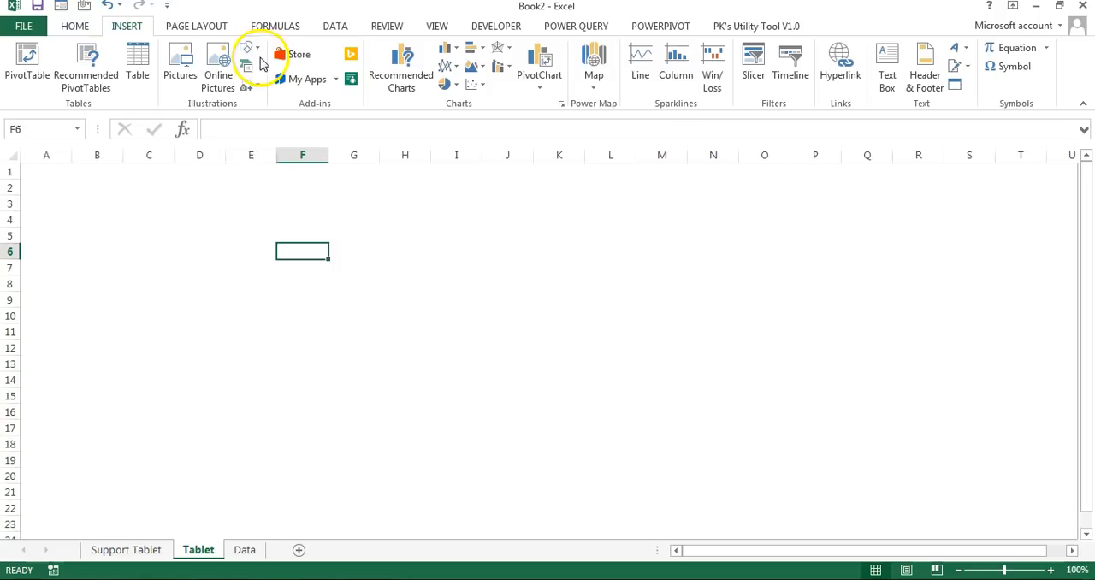
click(251, 50)
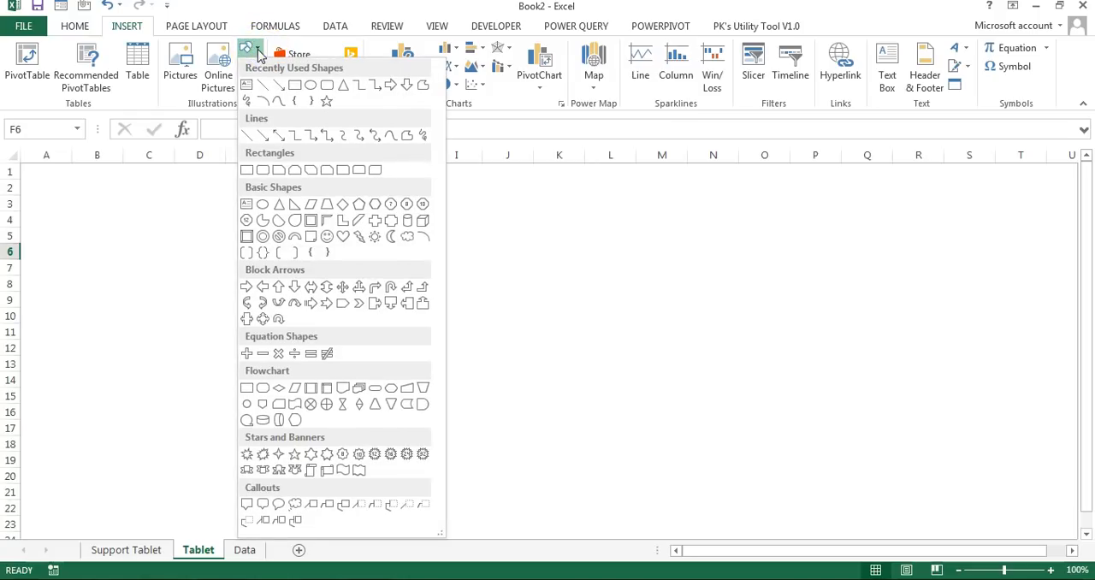
click(262, 173)
mouse_move(271, 210)
mouse_down()
mouse_move(643, 372)
mouse_move(702, 422)
mouse_move(707, 479)
mouse_move(729, 483)
mouse_up()
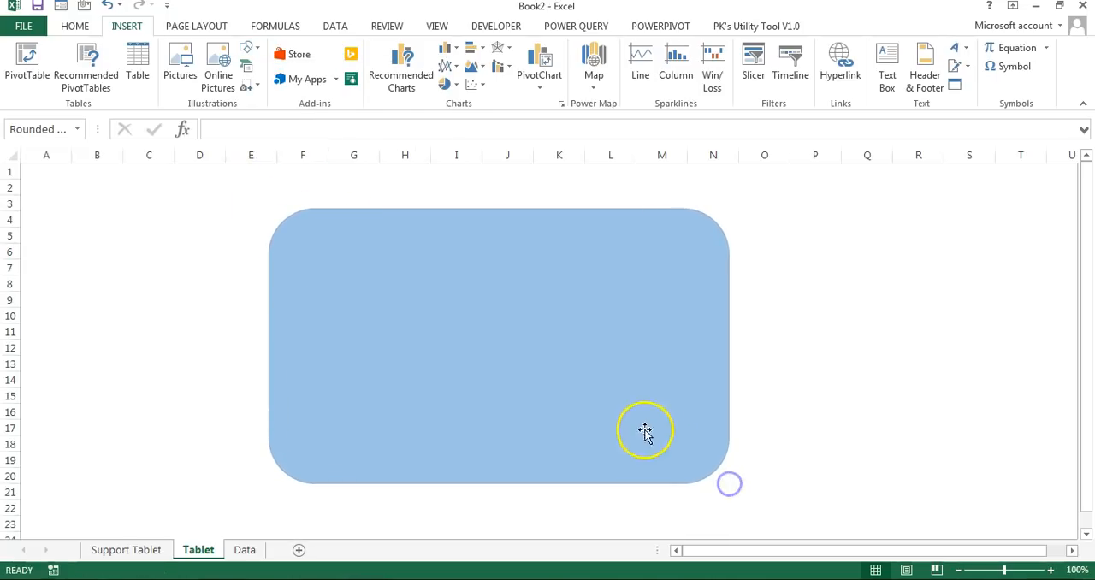
drag(645, 432, 633, 408)
drag(720, 462, 734, 469)
drag(689, 413, 675, 413)
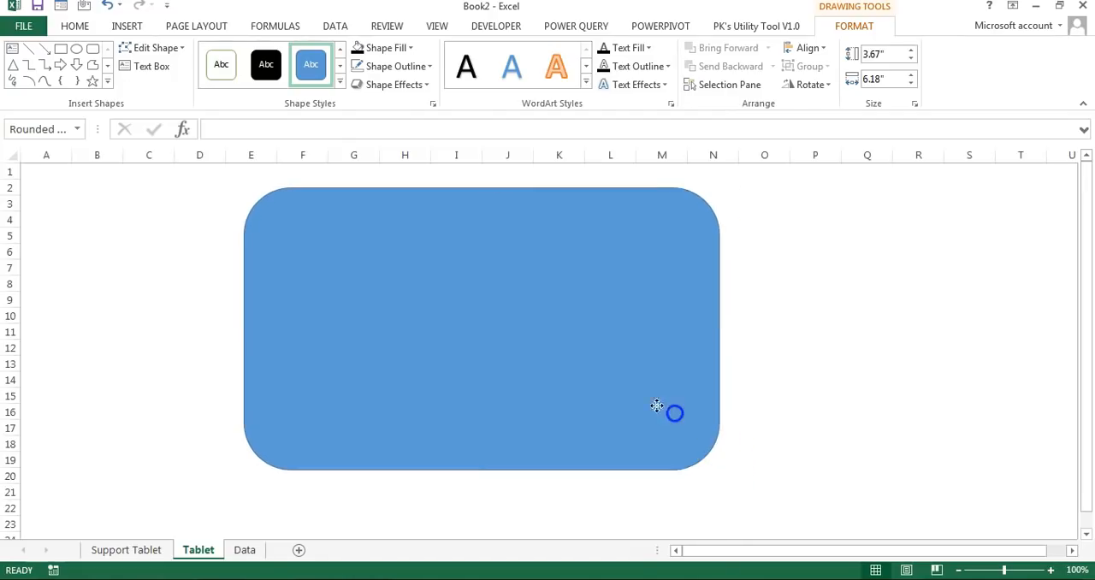
drag(290, 189, 256, 187)
click(890, 261)
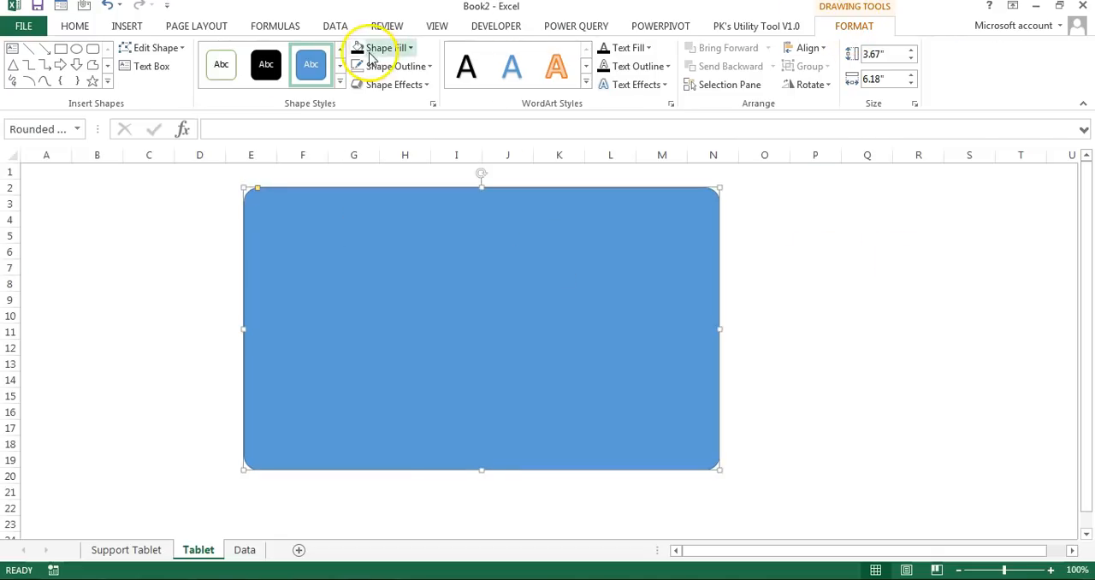
Step: Remove the outline of the rounded rectangle and fill it with black
click(409, 71)
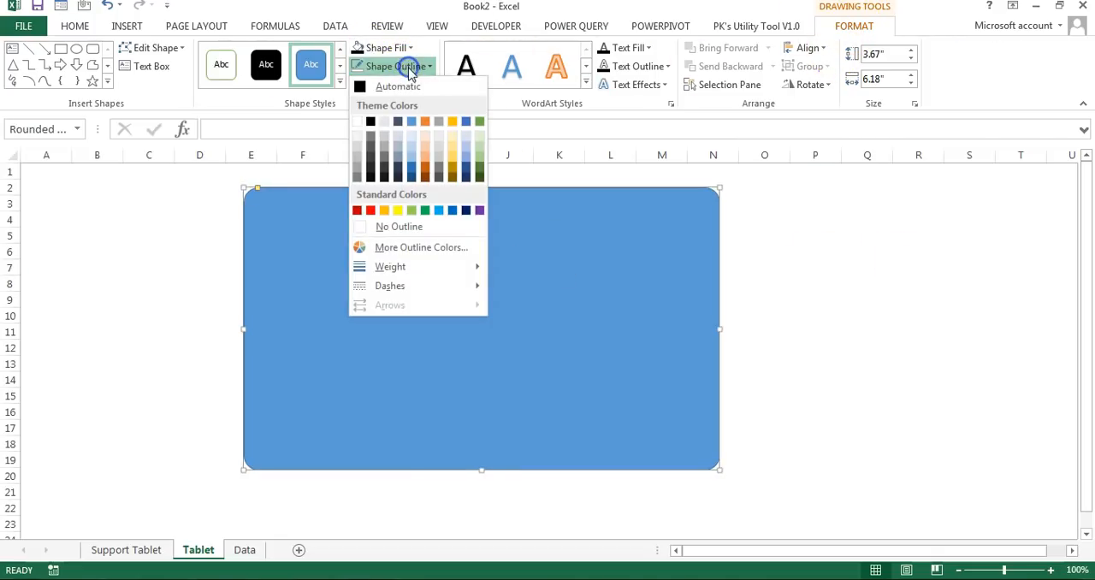
click(400, 226)
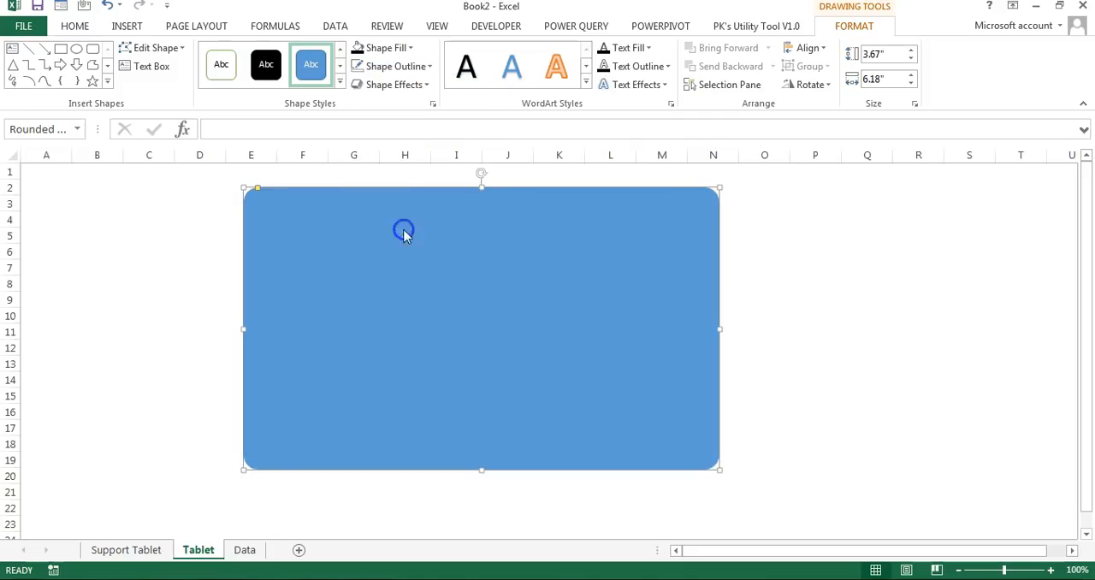
click(398, 47)
click(372, 104)
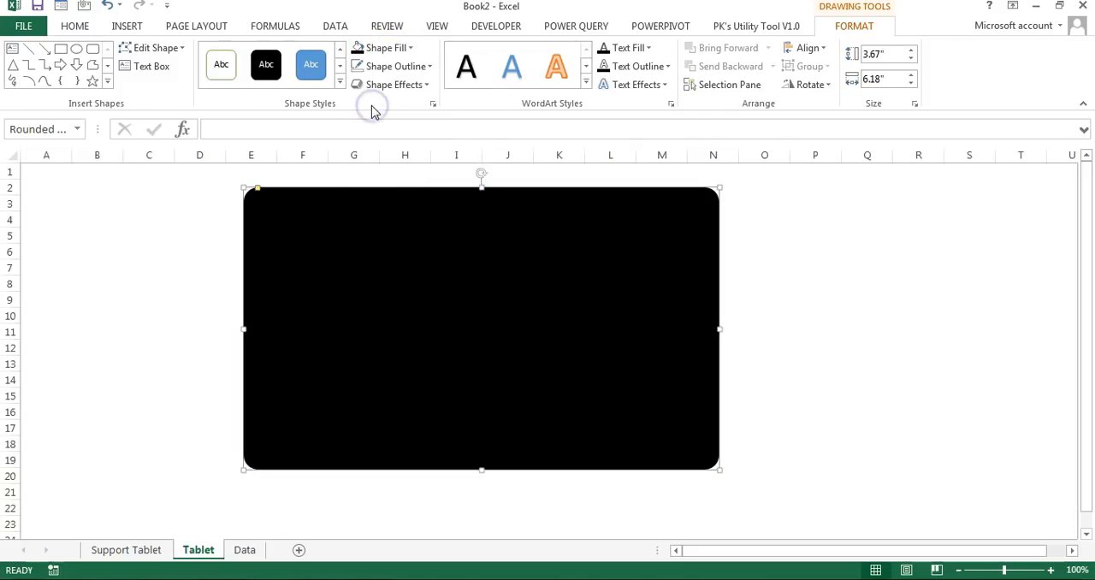
Step: Apply the Preset 5 shape effect to the black tablet body
click(429, 89)
mouse_move(405, 119)
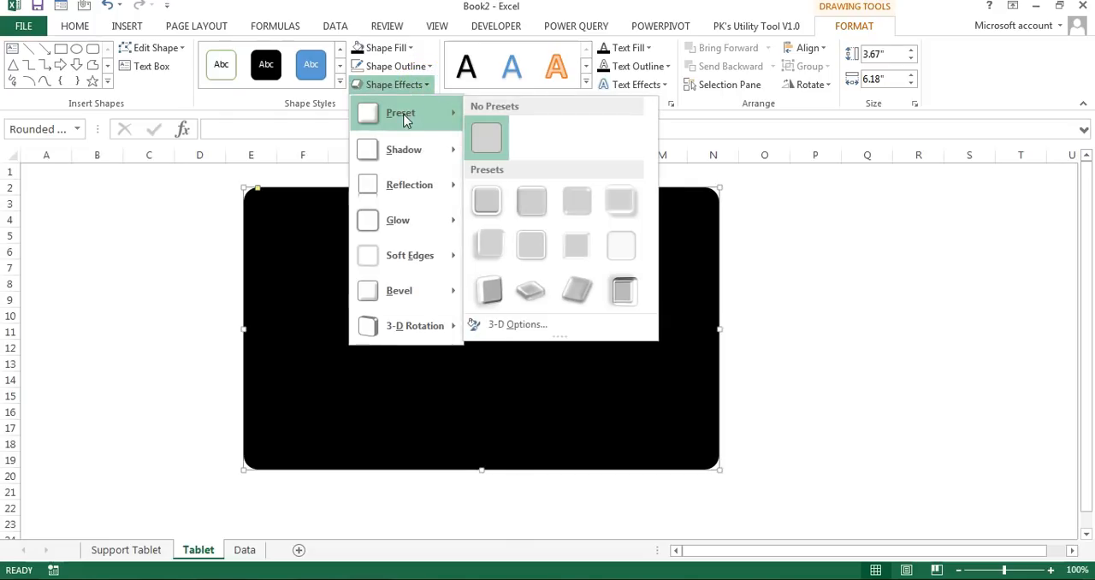
click(494, 246)
click(855, 254)
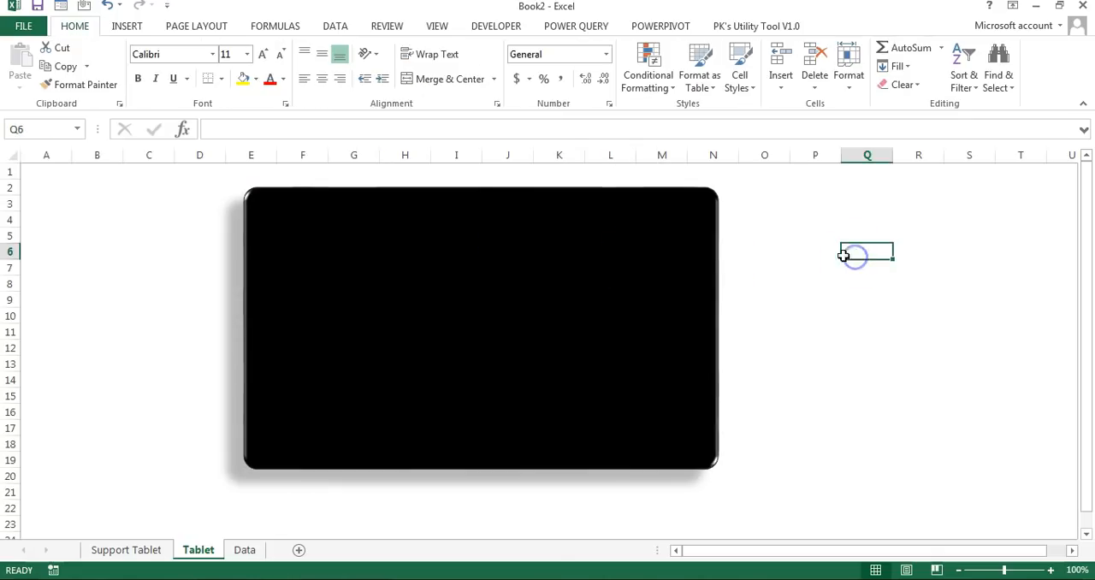
Step: Draw a rectangle about 3.31" high and 5.66" wide inside the tablet body as its screen, leaving a wider bezel on the right
click(128, 27)
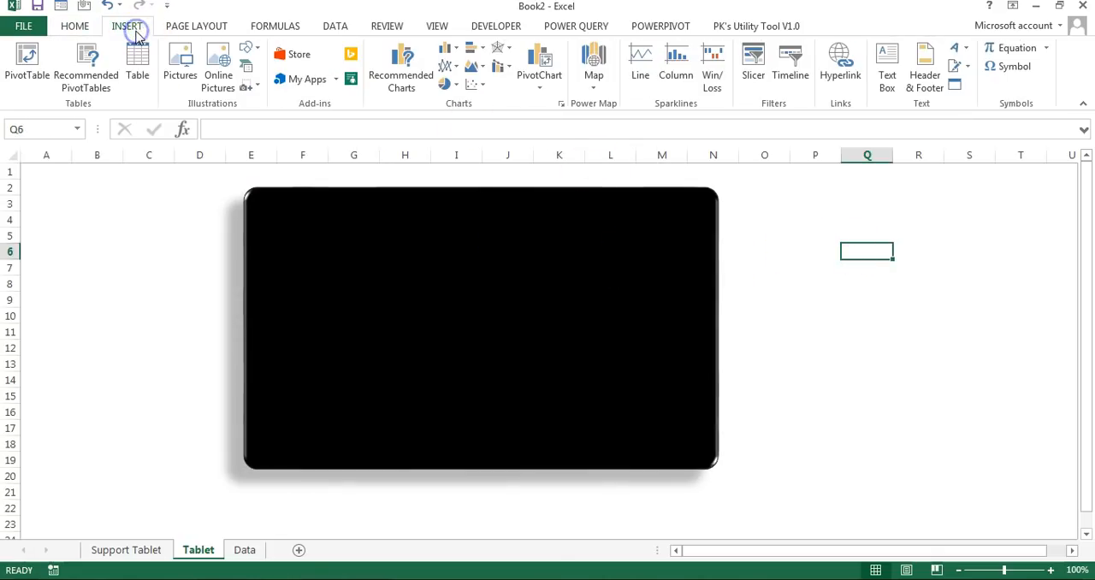
click(252, 52)
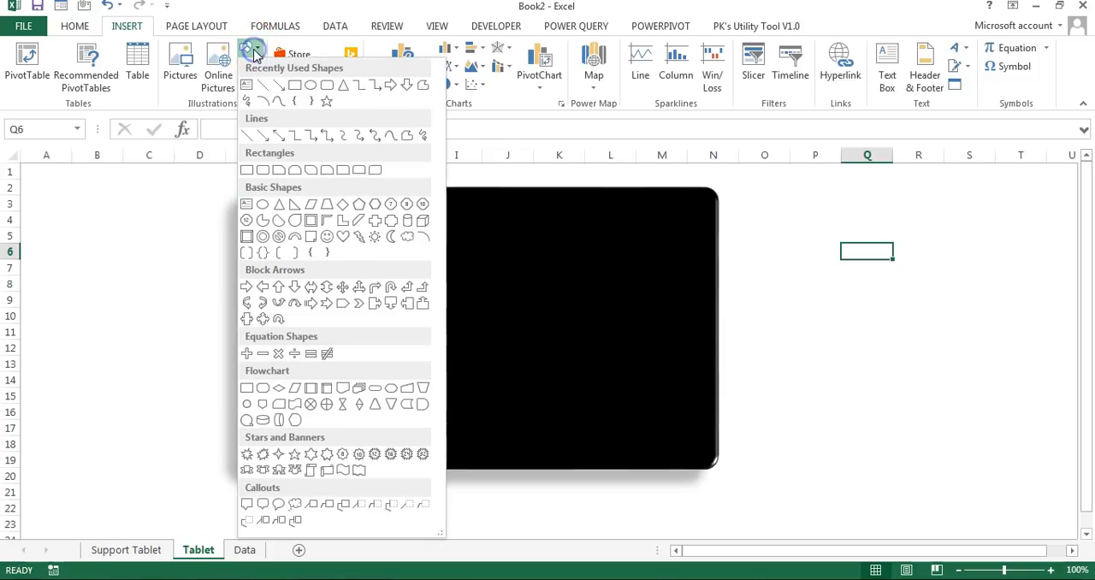
click(248, 171)
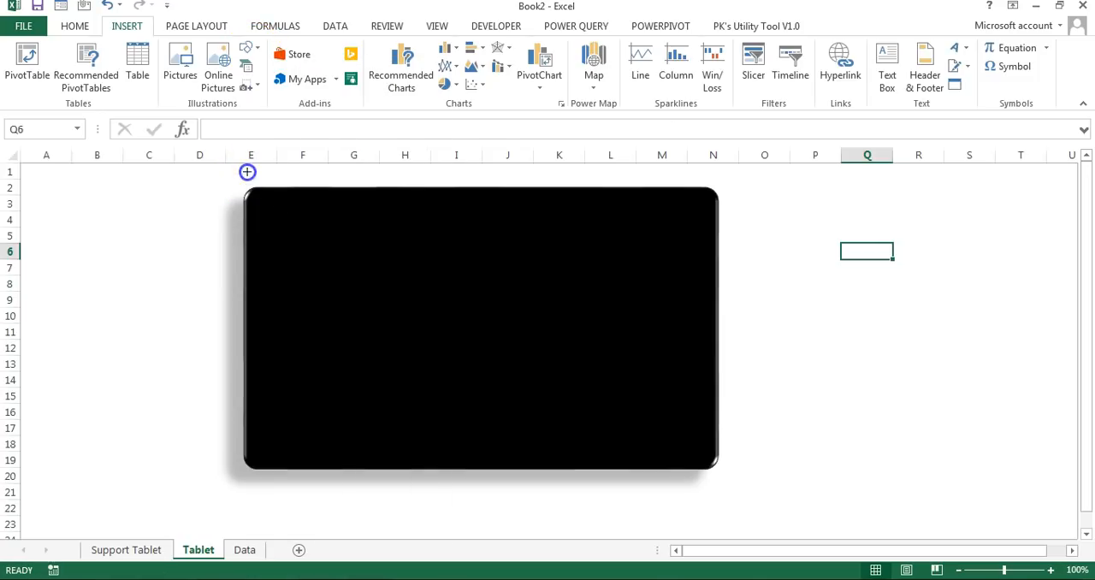
drag(257, 200, 699, 458)
drag(701, 459, 693, 455)
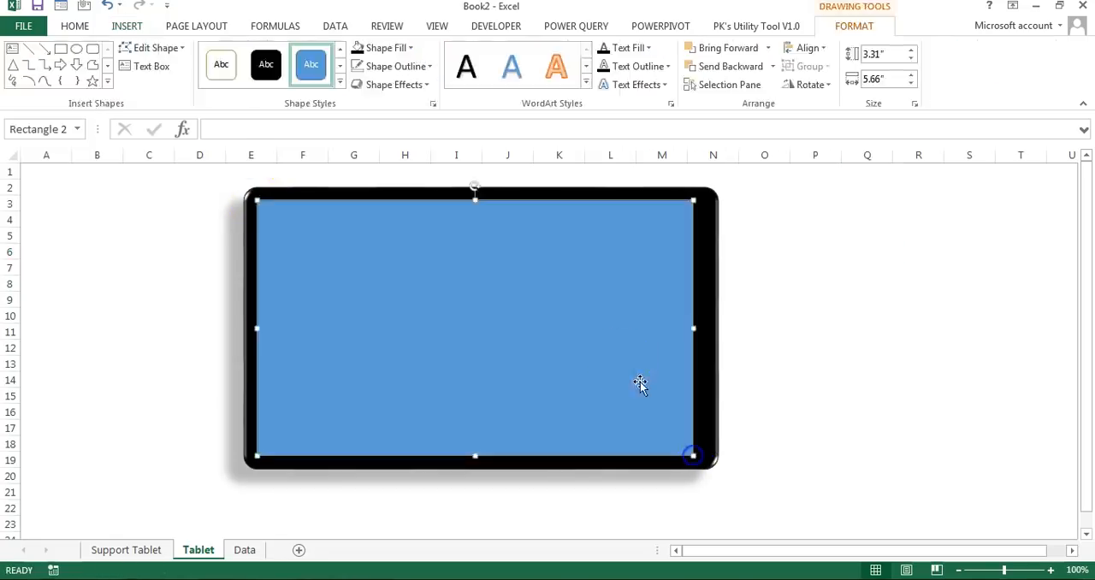
Step: Remove the outline of the screen rectangle and fill it with white
click(396, 66)
click(415, 225)
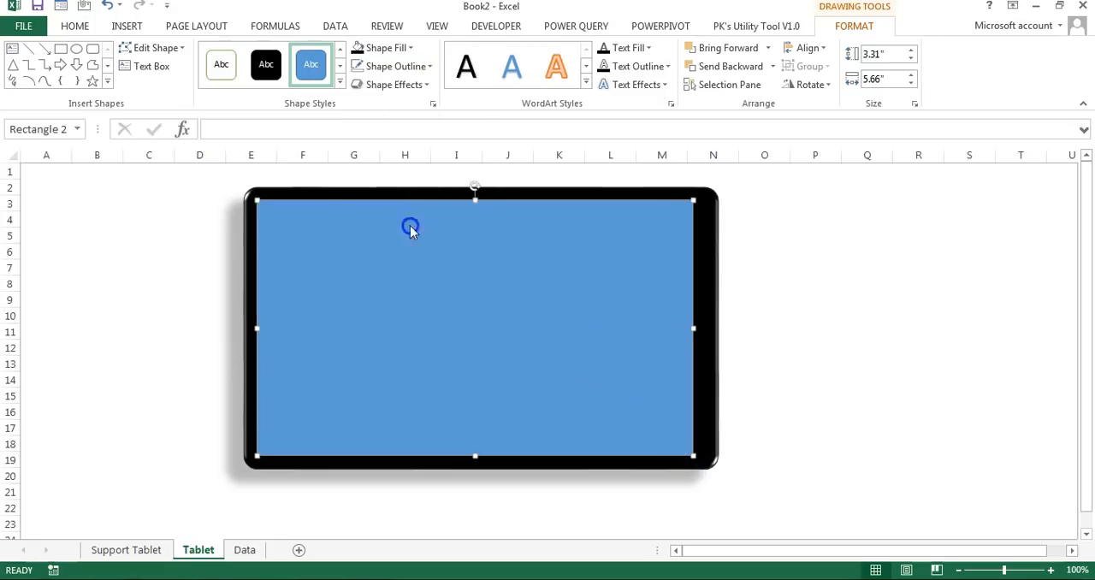
click(390, 47)
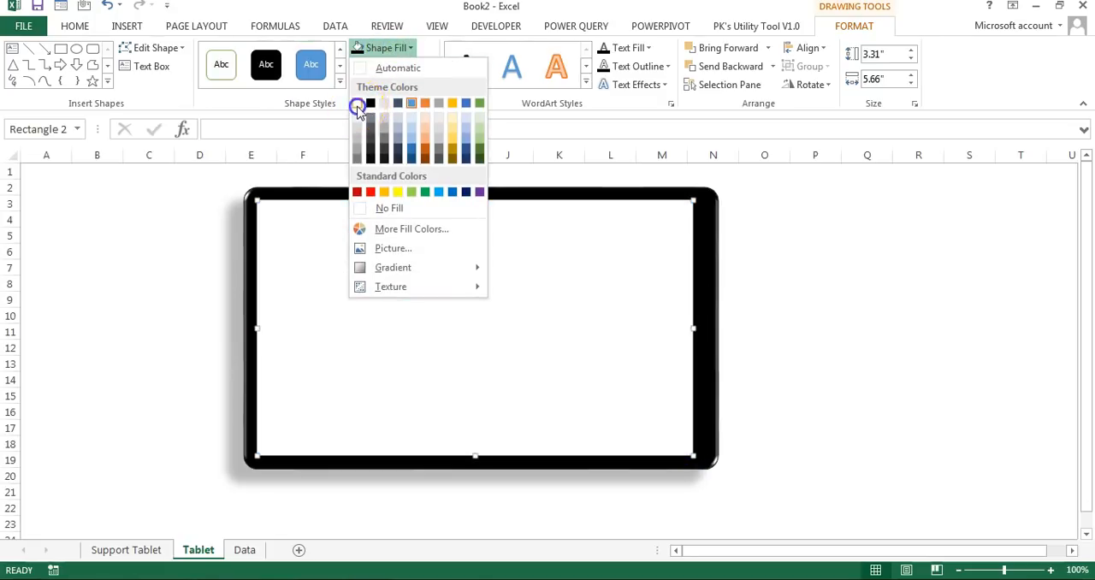
click(357, 107)
click(870, 265)
Step: Draw a circle about 0.24" across on the tablet's right bezel as the home button
click(128, 26)
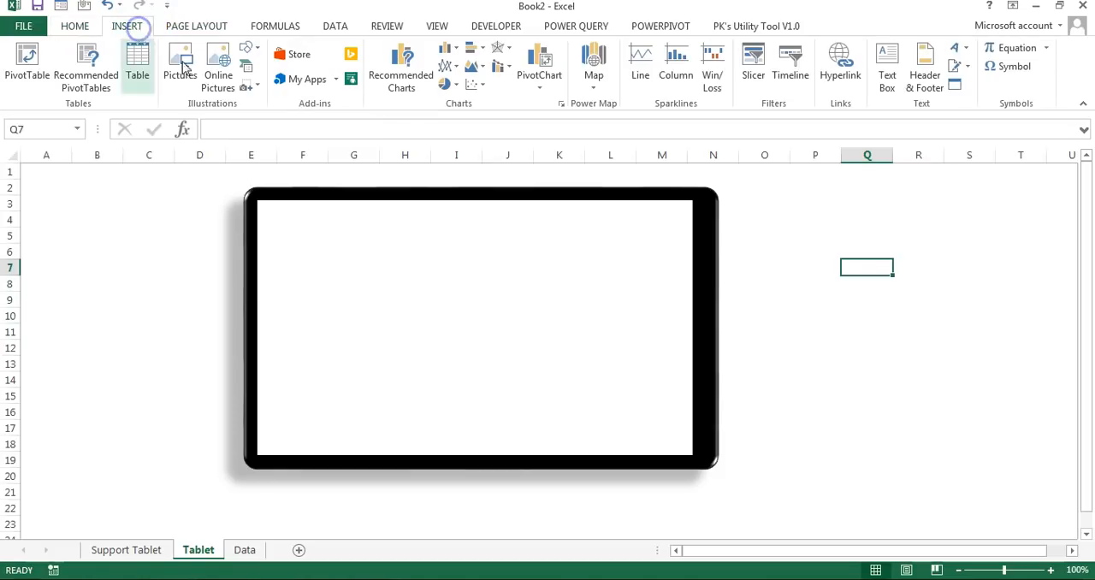
click(246, 48)
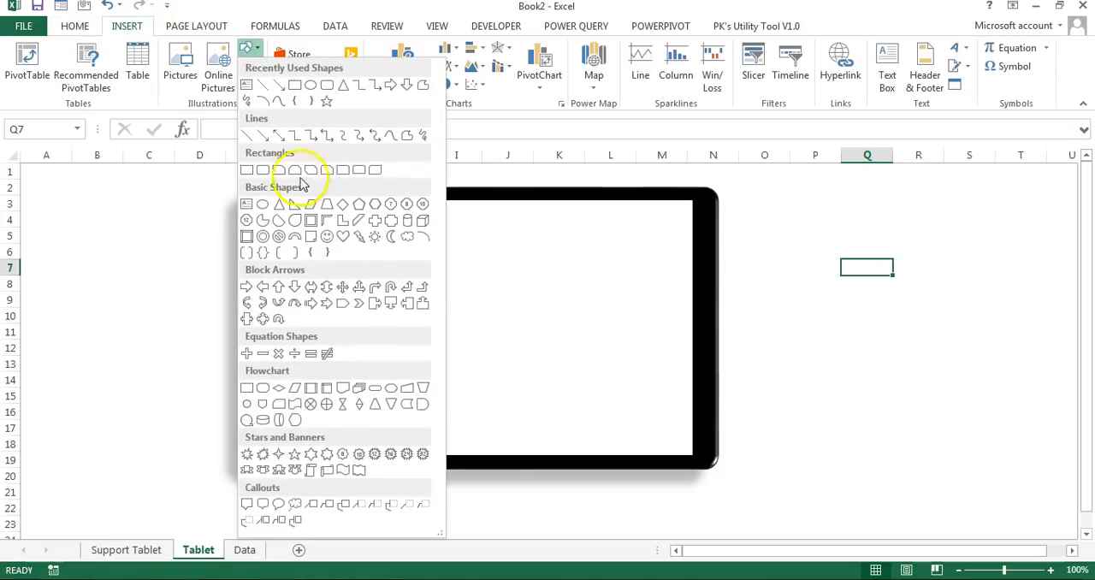
click(262, 205)
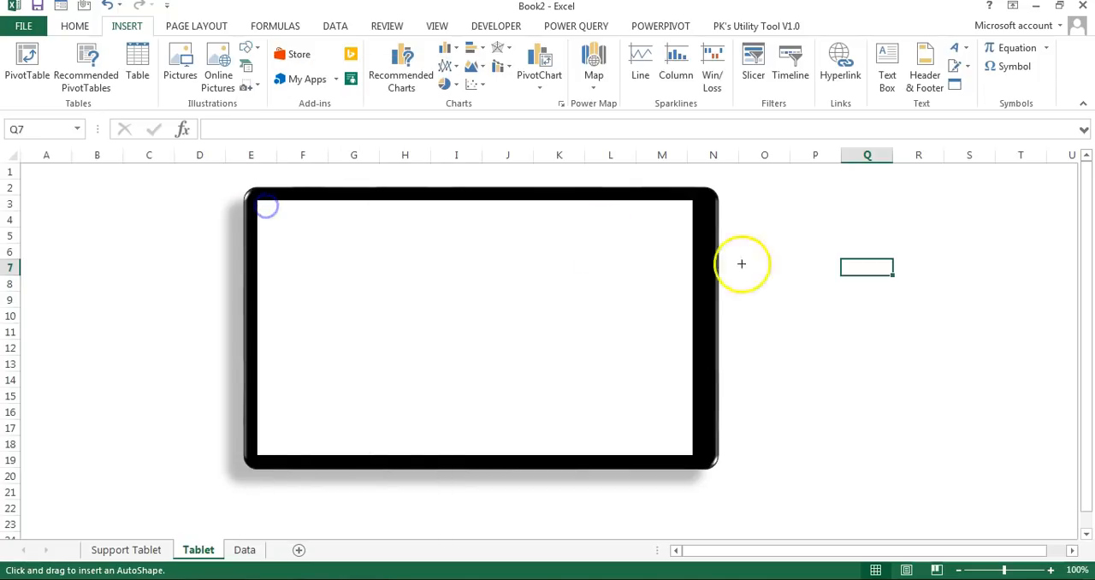
drag(704, 297, 720, 315)
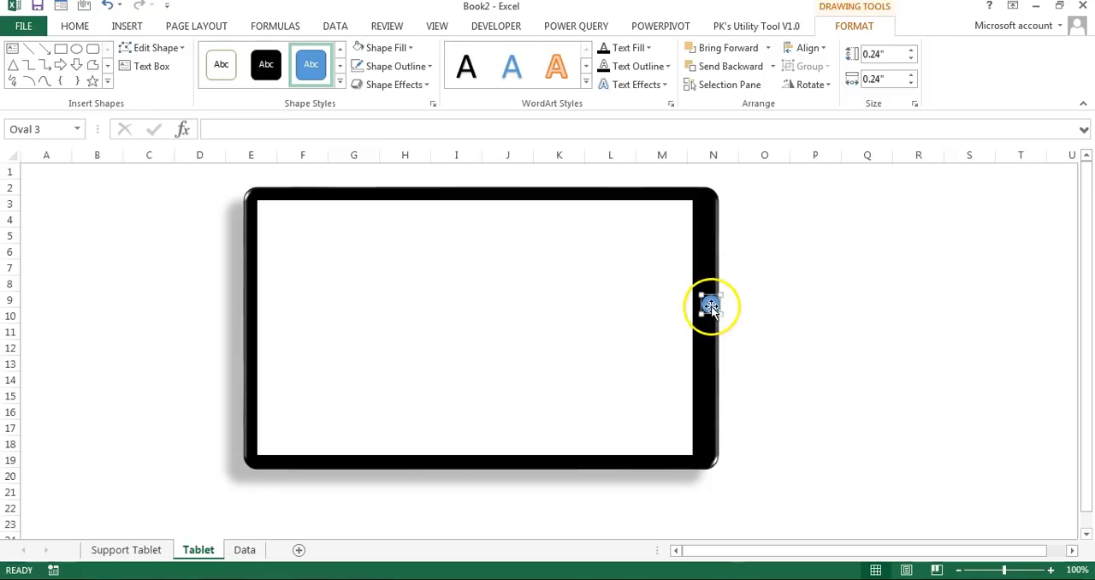
Step: Fill the home button circle with white and remove its outline
click(384, 48)
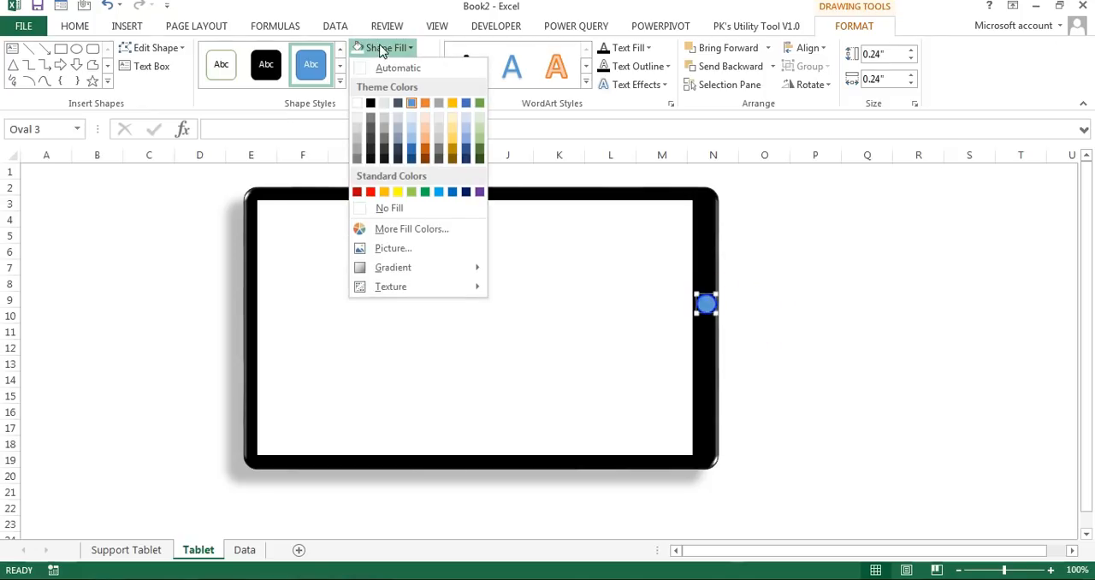
click(357, 103)
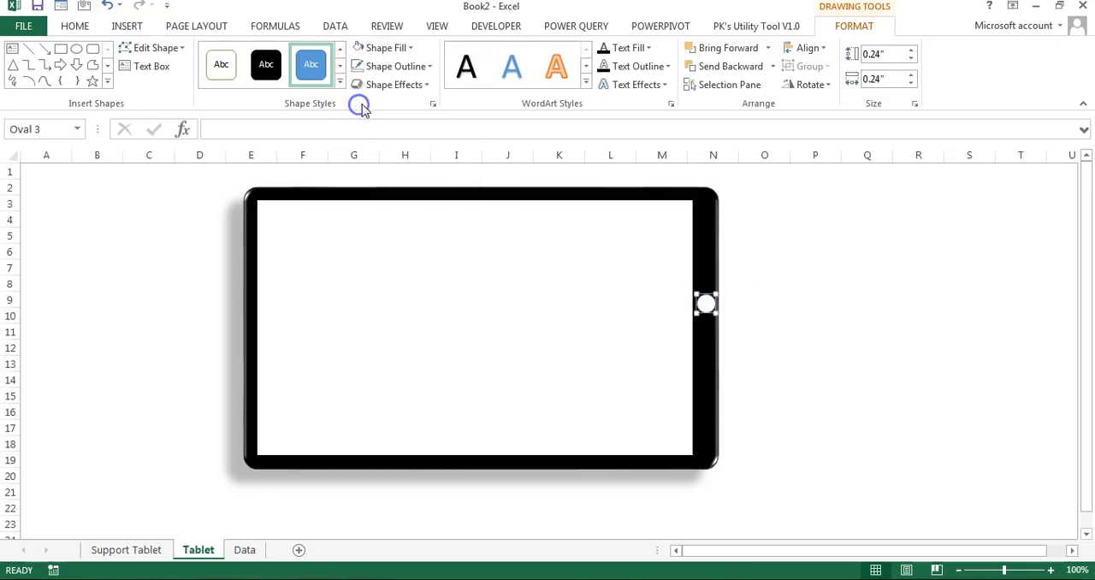
click(398, 66)
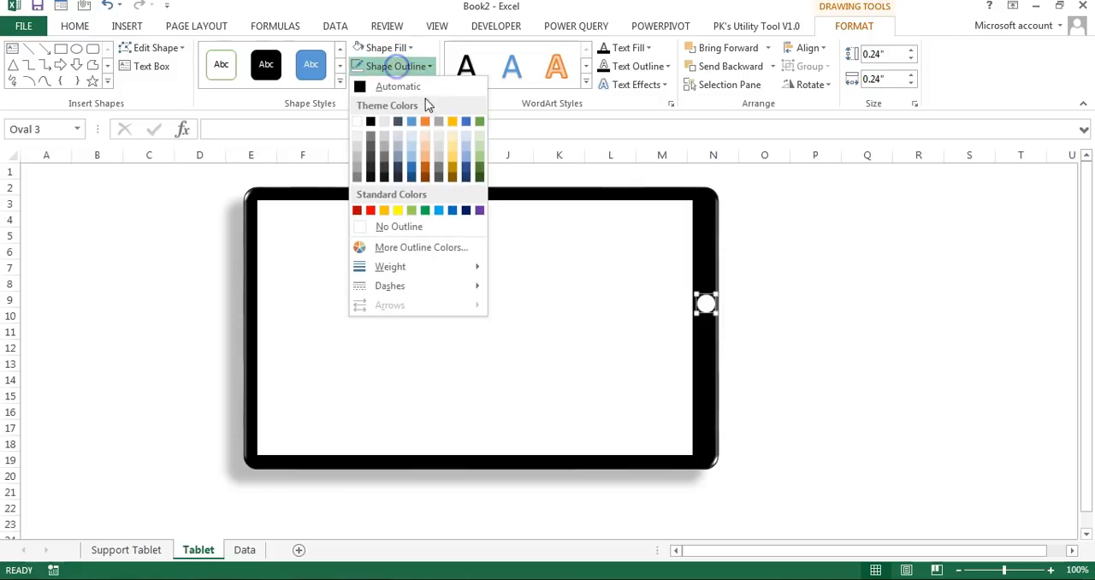
click(403, 226)
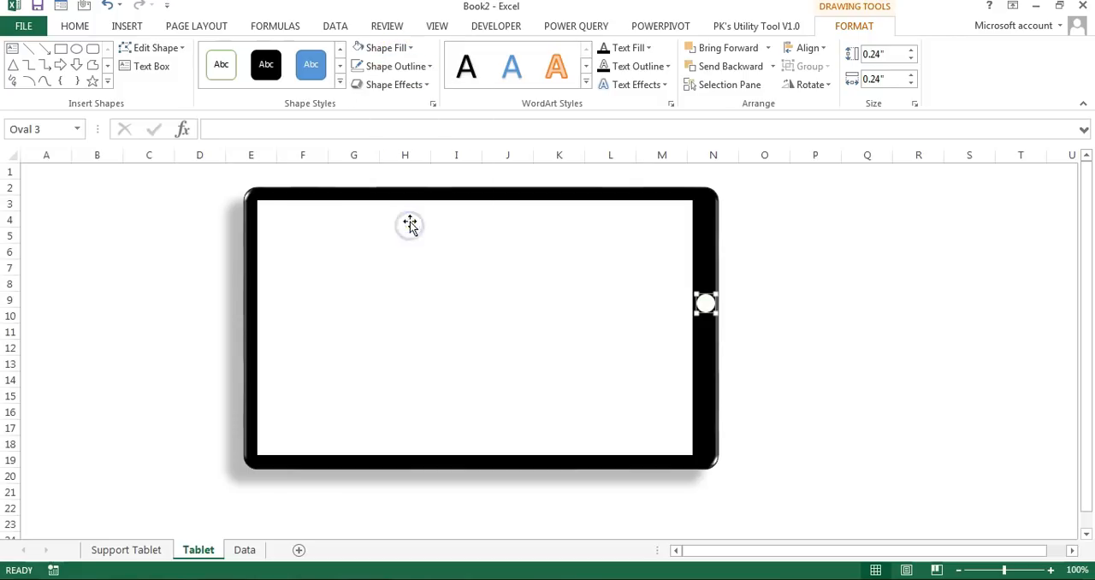
Step: Apply the Preset 8 shape effect to the home button circle and move it slightly down the bezel
click(426, 90)
mouse_move(416, 115)
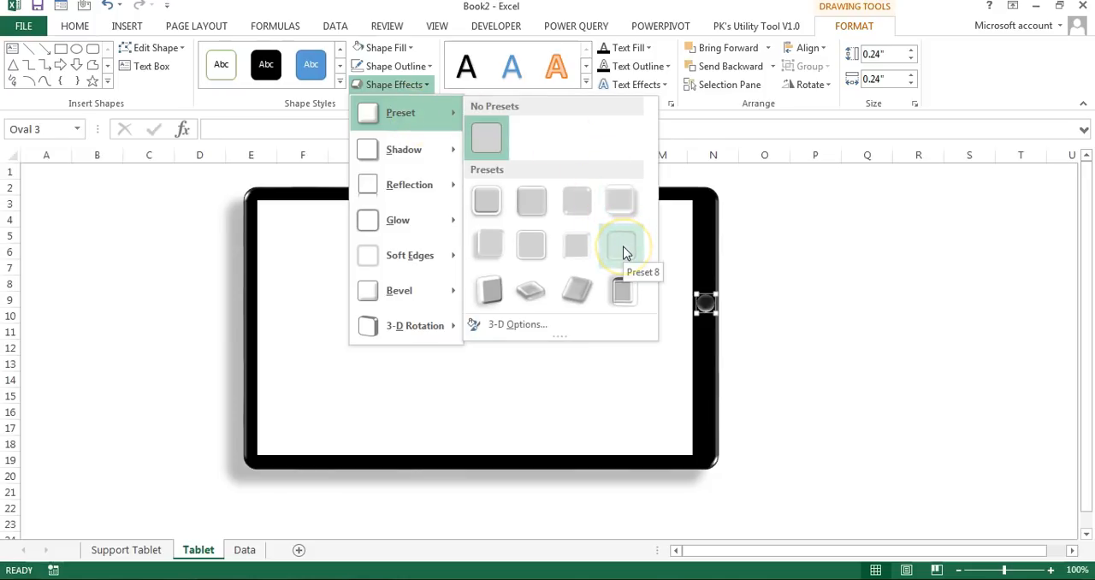
click(792, 216)
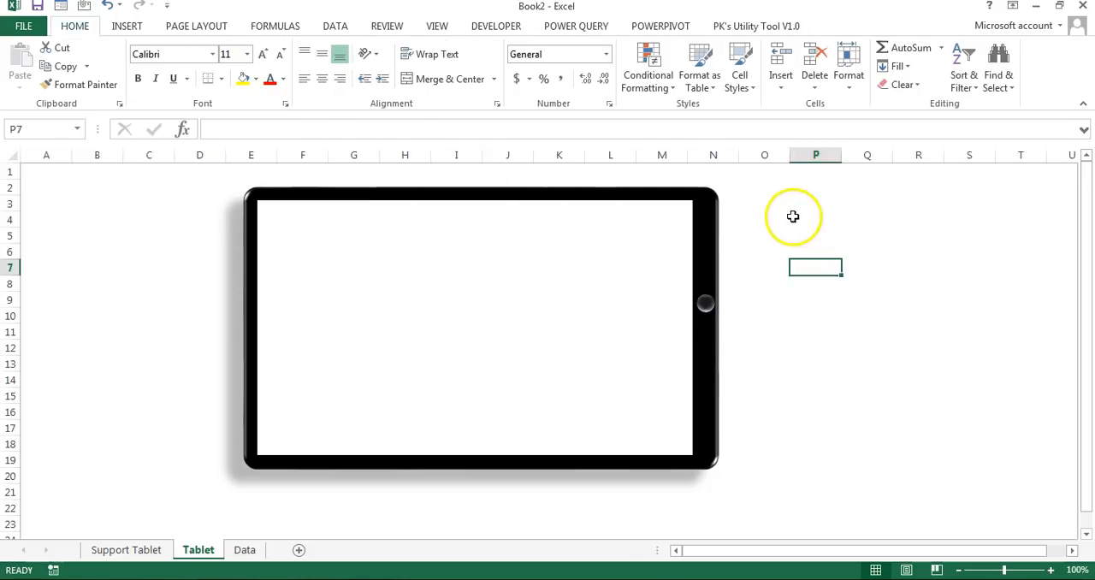
click(764, 285)
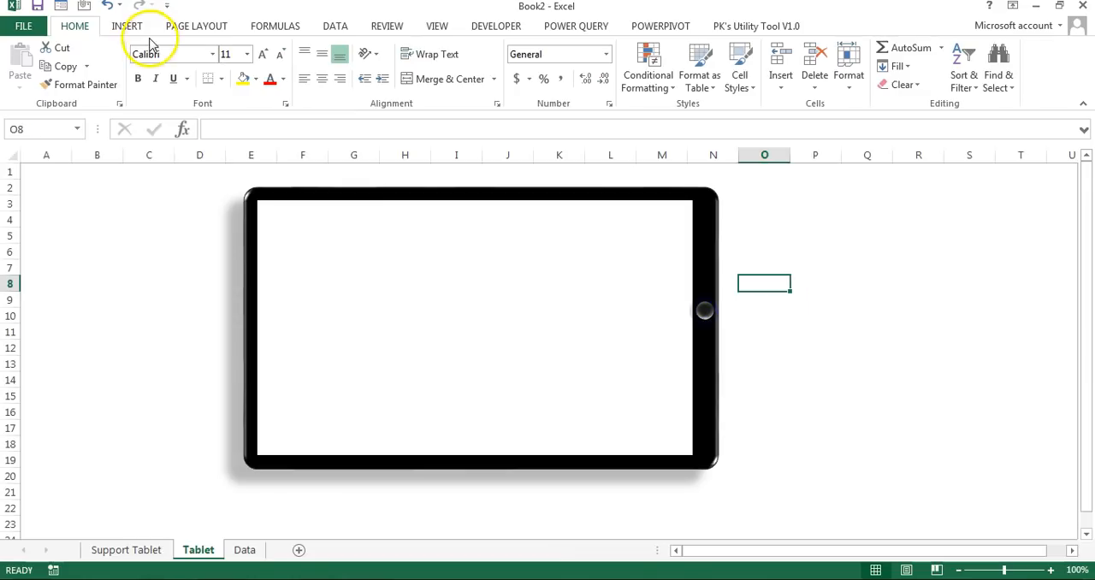
Step: Draw a small rounded rectangle about 0.12" high and 0.13" wide inside the home button
click(125, 24)
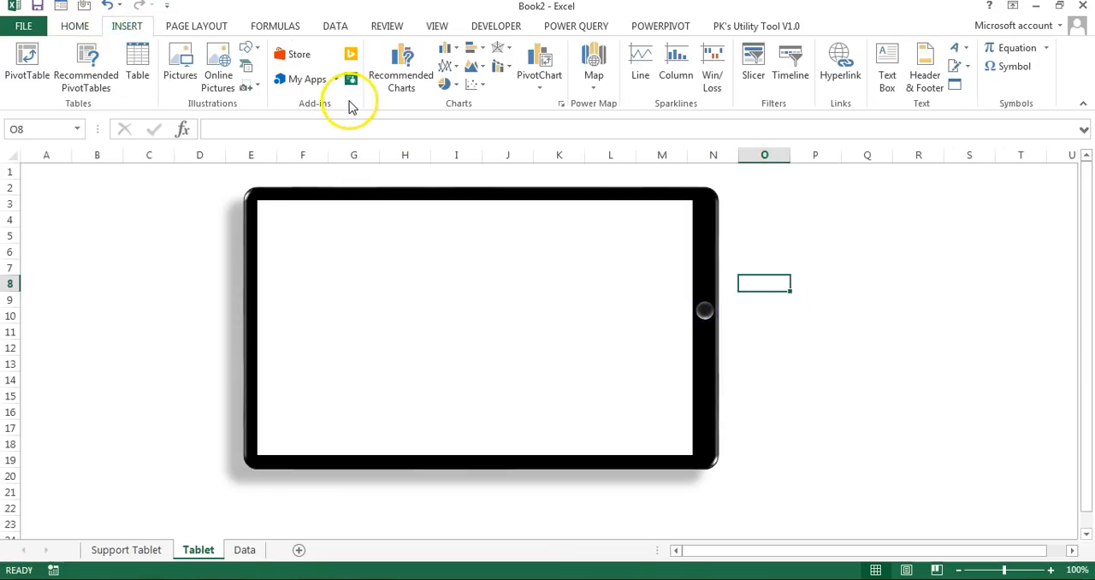
click(257, 51)
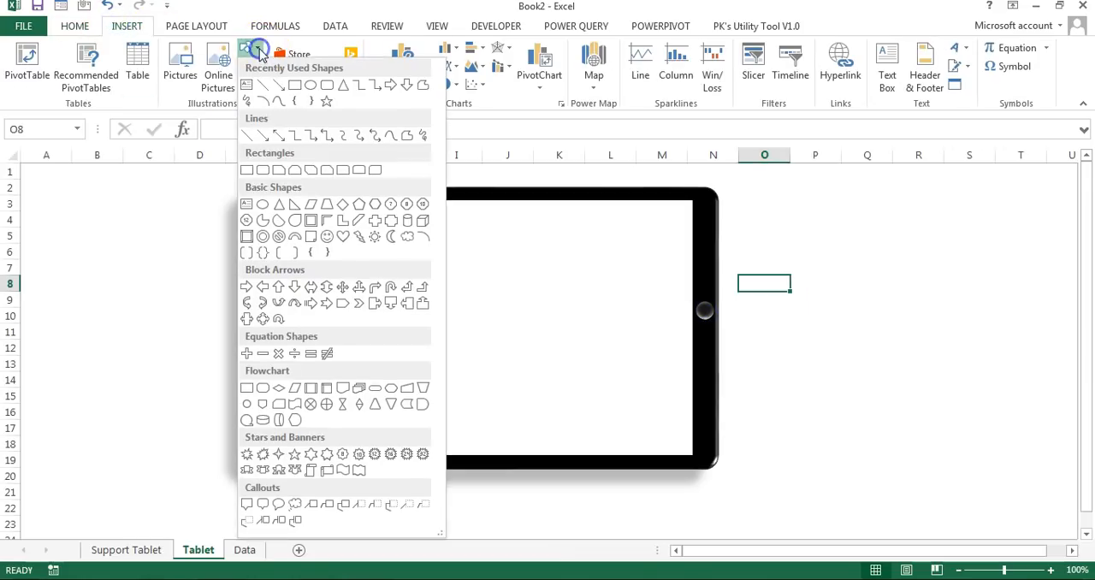
click(263, 172)
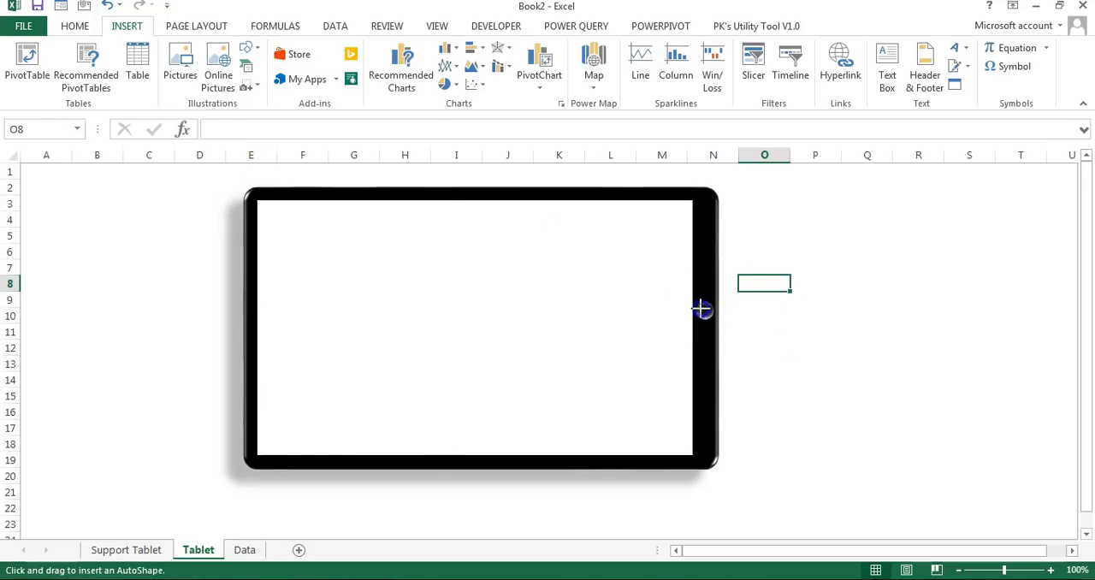
click(705, 314)
click(790, 318)
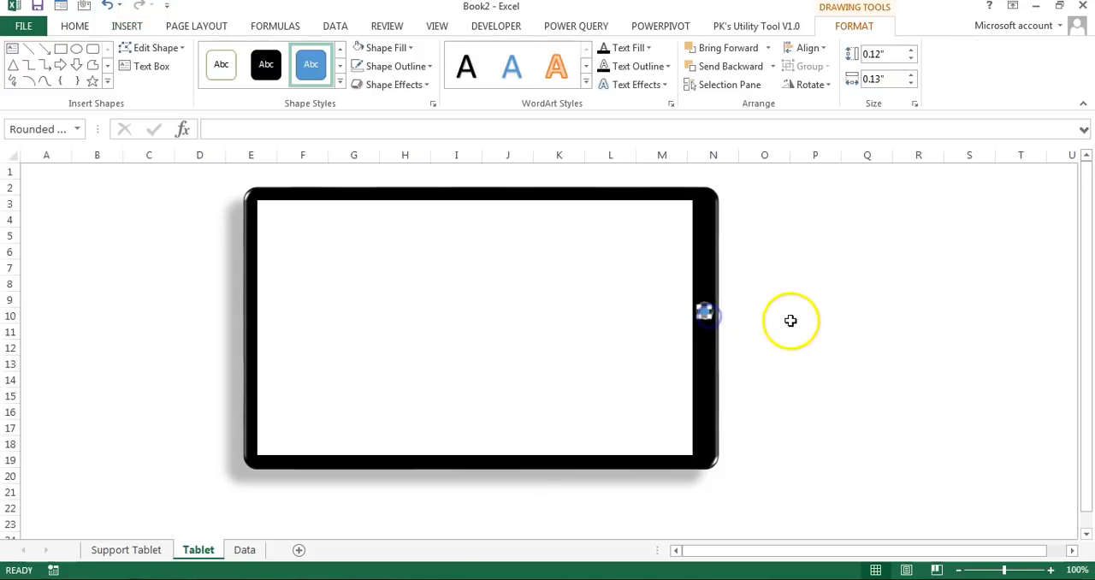
Step: Remove the fill from the small rounded rectangle inside the home button and give it a gray outline
click(706, 316)
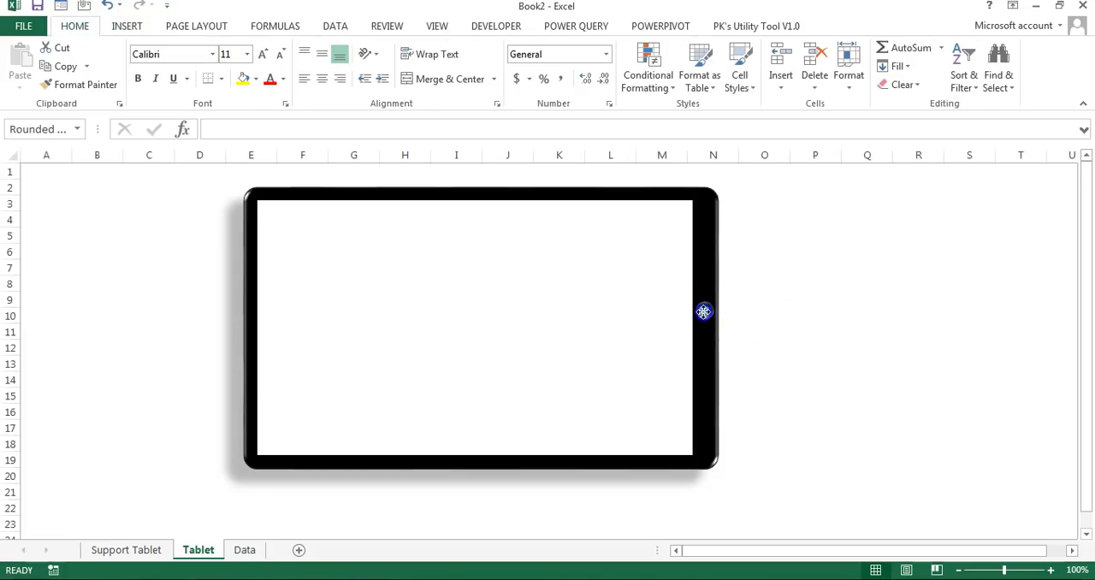
double_click(703, 311)
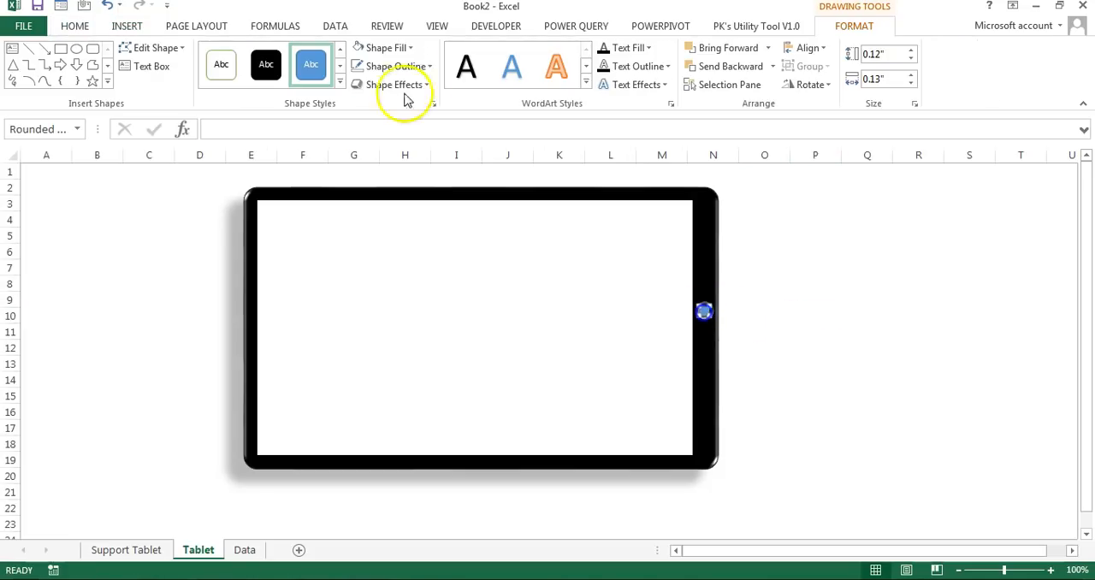
click(407, 49)
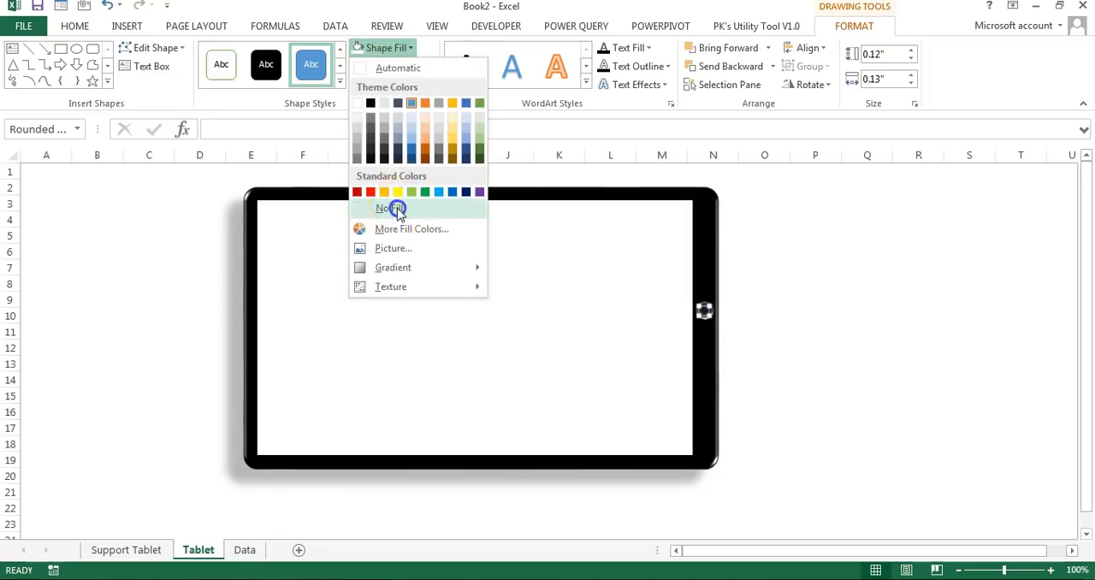
click(394, 209)
click(398, 69)
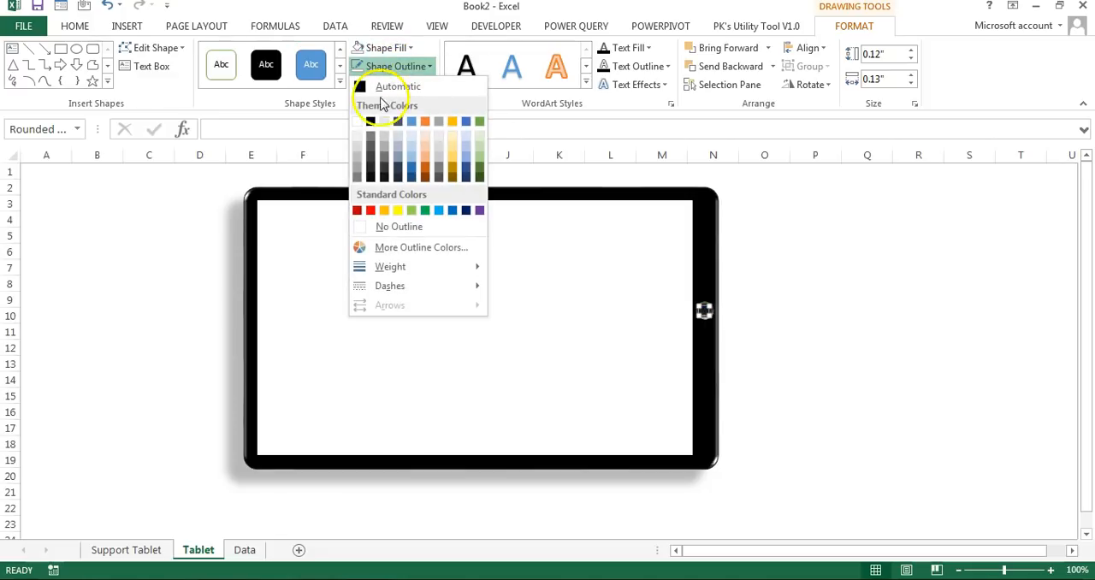
click(358, 157)
click(855, 314)
click(705, 315)
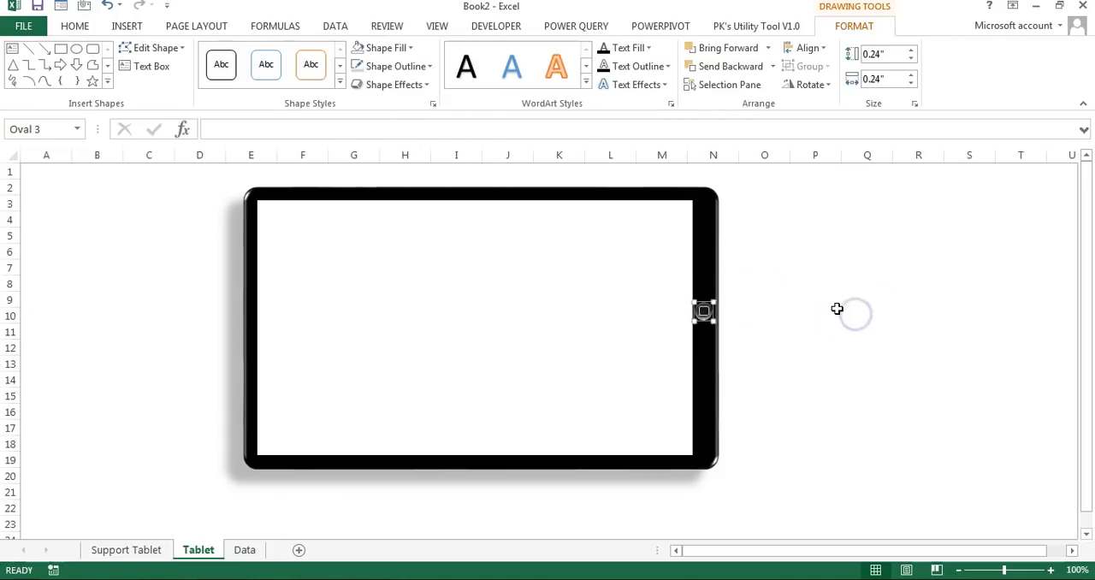
click(835, 311)
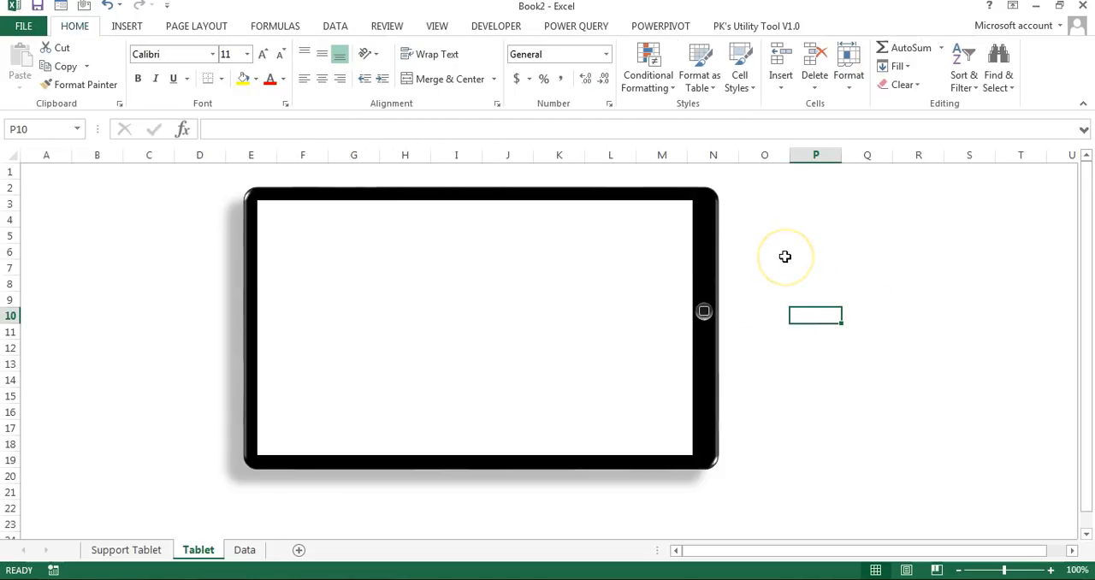
Step: Group all the tablet mock-up shapes together and shift the group slightly across the sheet
click(708, 253)
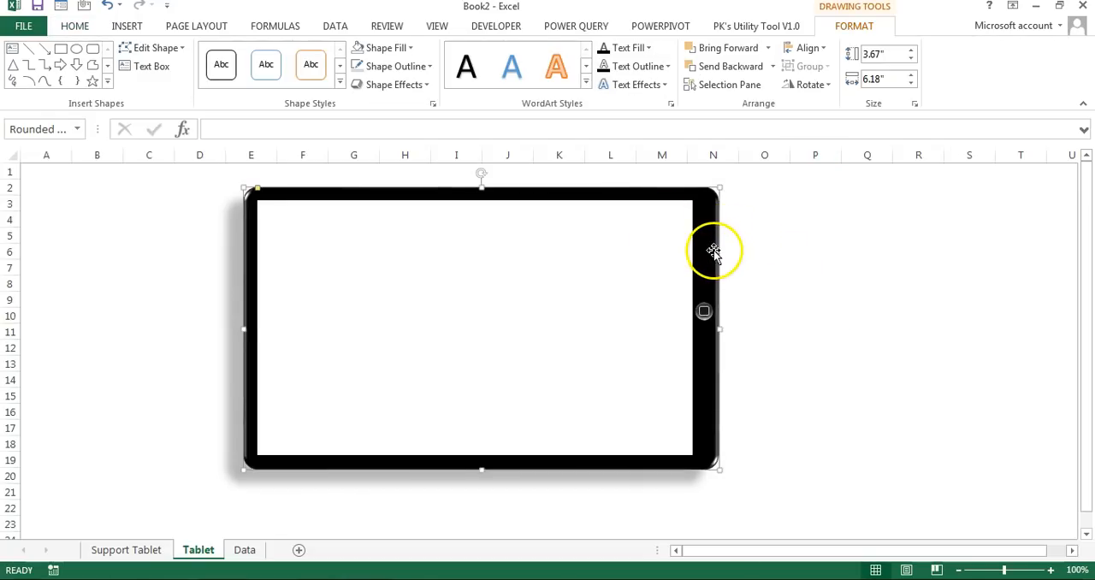
key(ctrl+a)
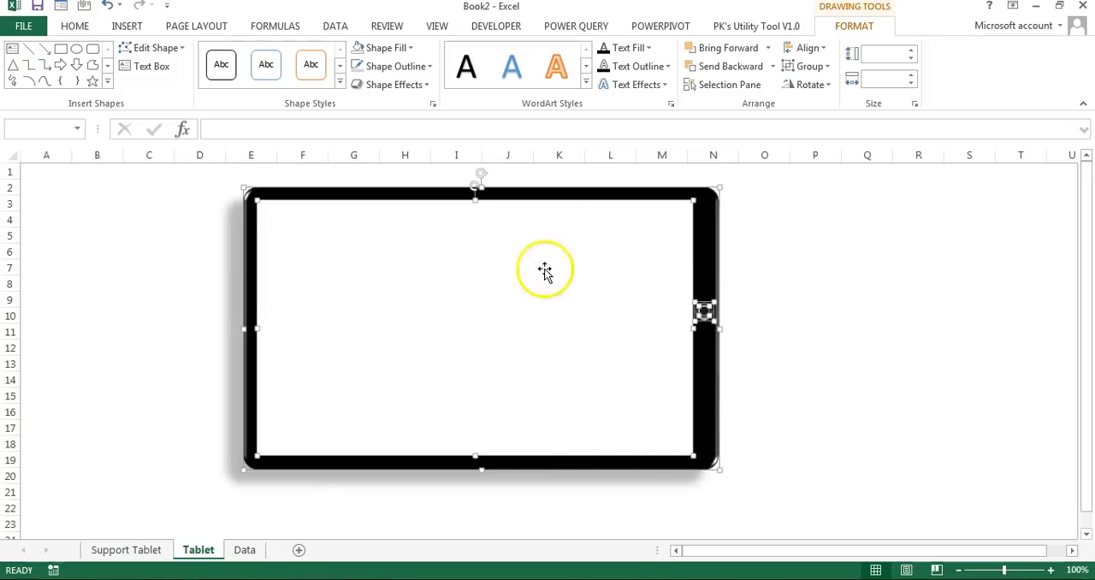
right_click(712, 245)
mouse_move(801, 338)
click(894, 345)
click(852, 318)
drag(701, 282, 711, 284)
click(810, 279)
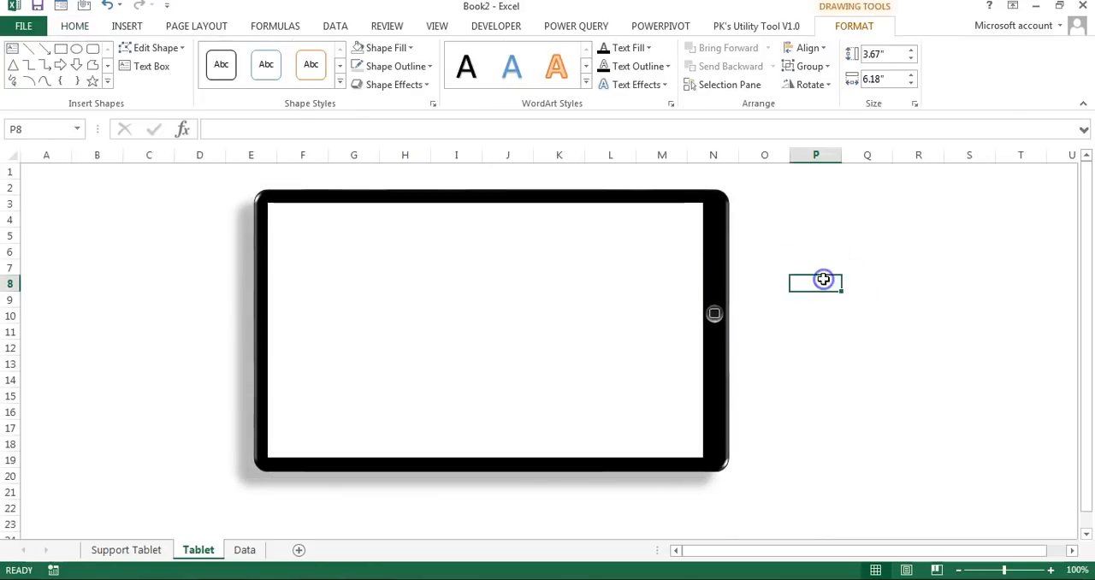
Step: Copy the white screen rectangle from the tablet group and paste it beside the PivotTables on the Support Tablet sheet
click(501, 288)
click(501, 272)
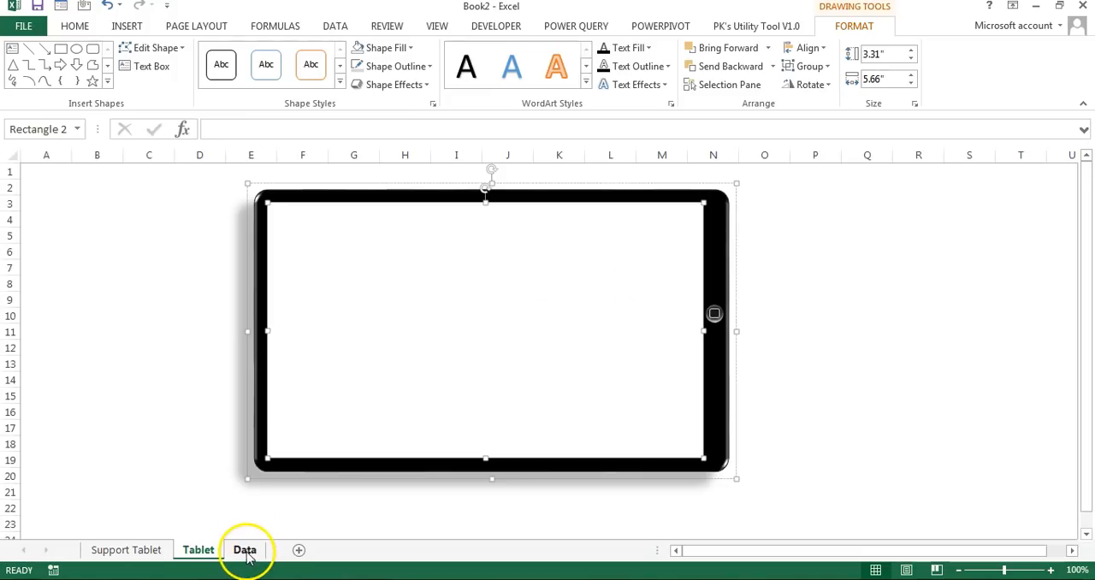
click(152, 554)
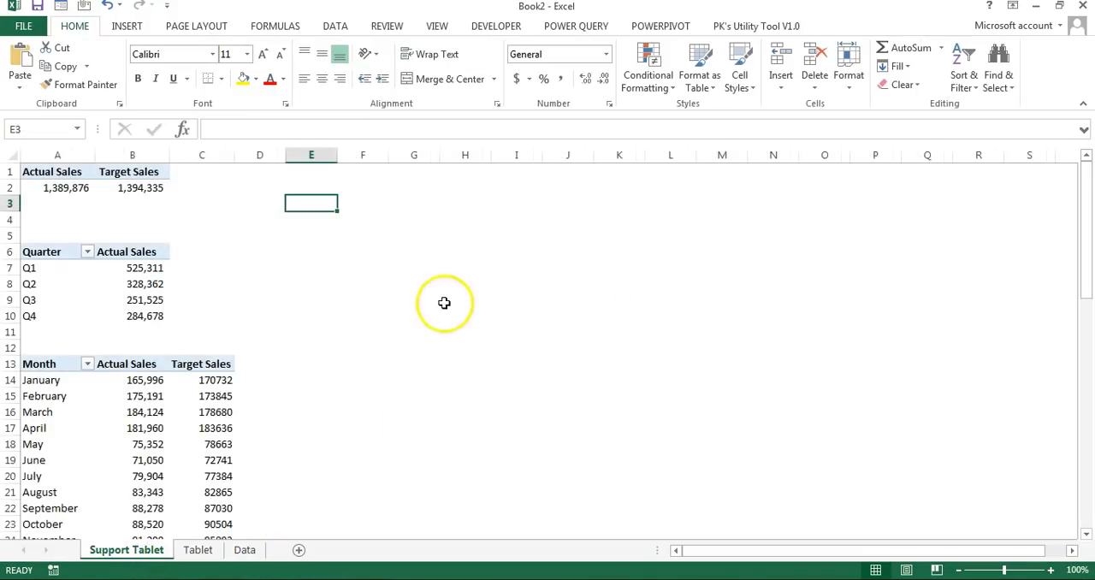
click(366, 250)
key(ctrl+v)
drag(591, 315, 588, 292)
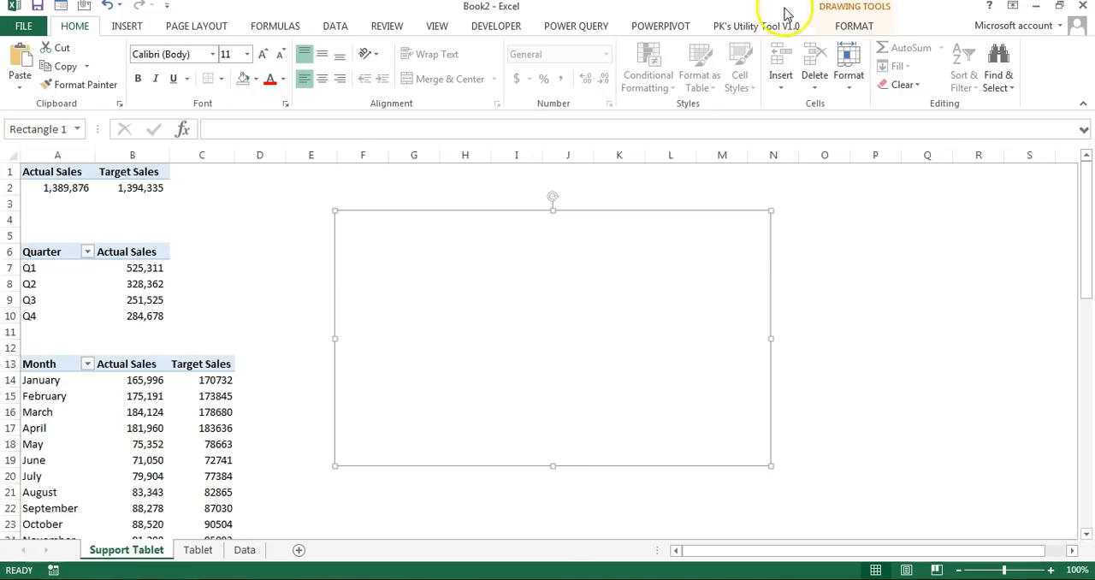
Step: Fill the pasted rectangle with black and set its fill transparency to 80%
click(853, 26)
click(385, 47)
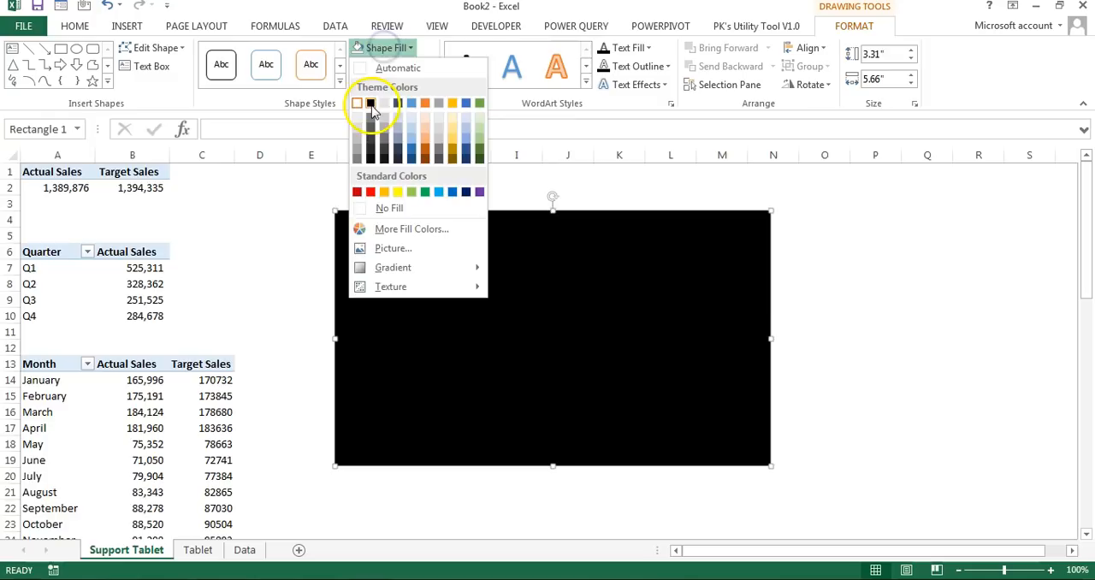
click(371, 104)
right_click(470, 265)
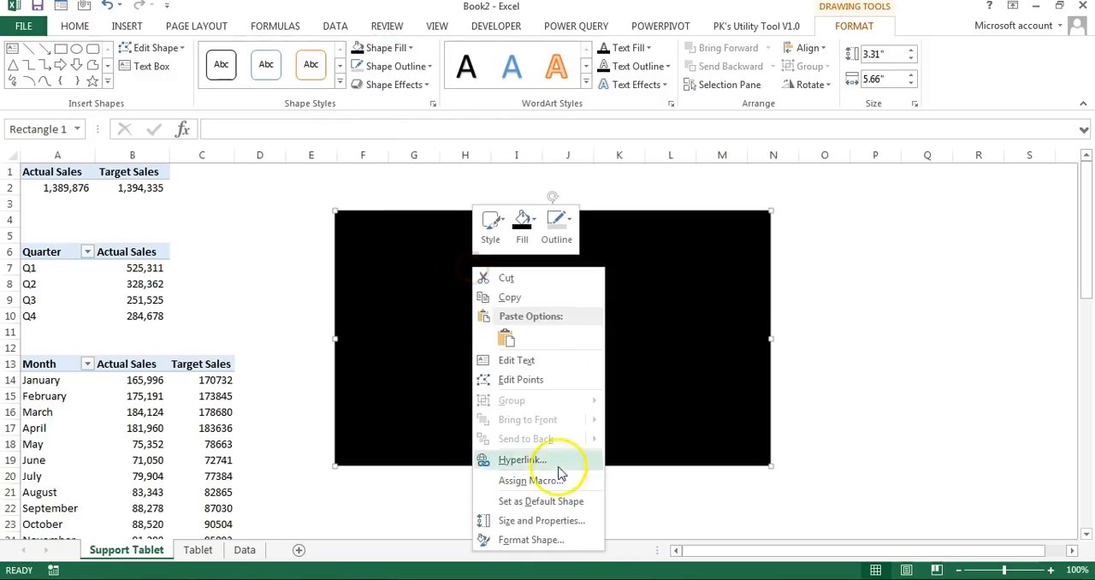
click(522, 544)
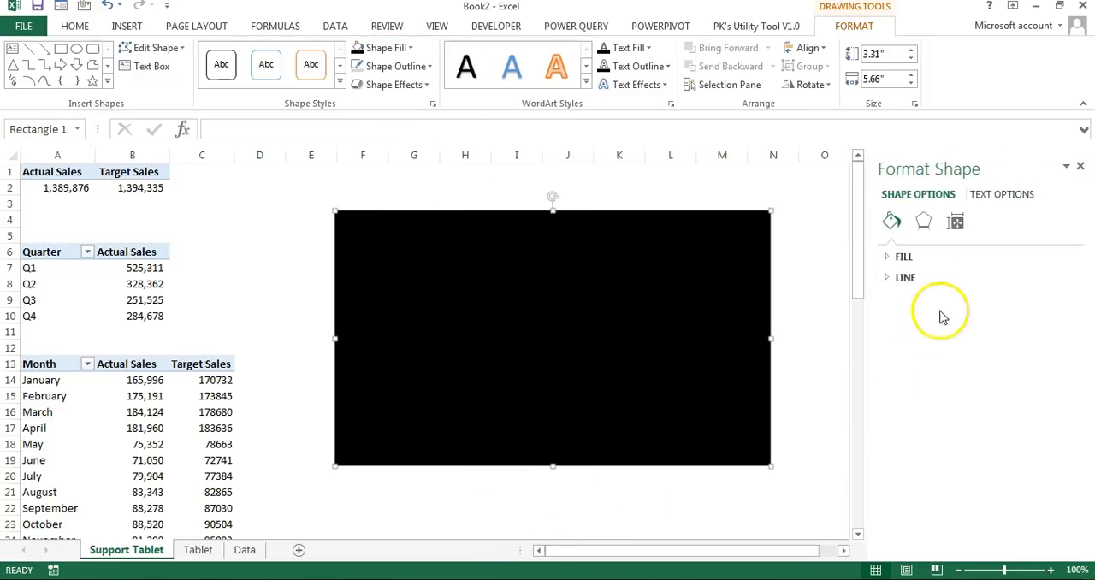
click(896, 257)
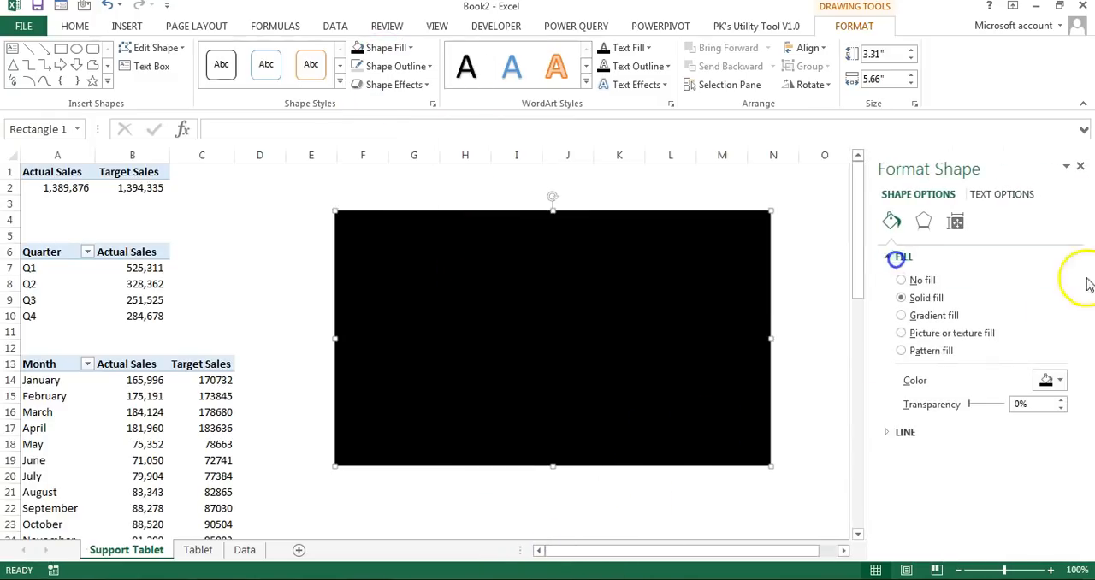
click(962, 402)
text(80)
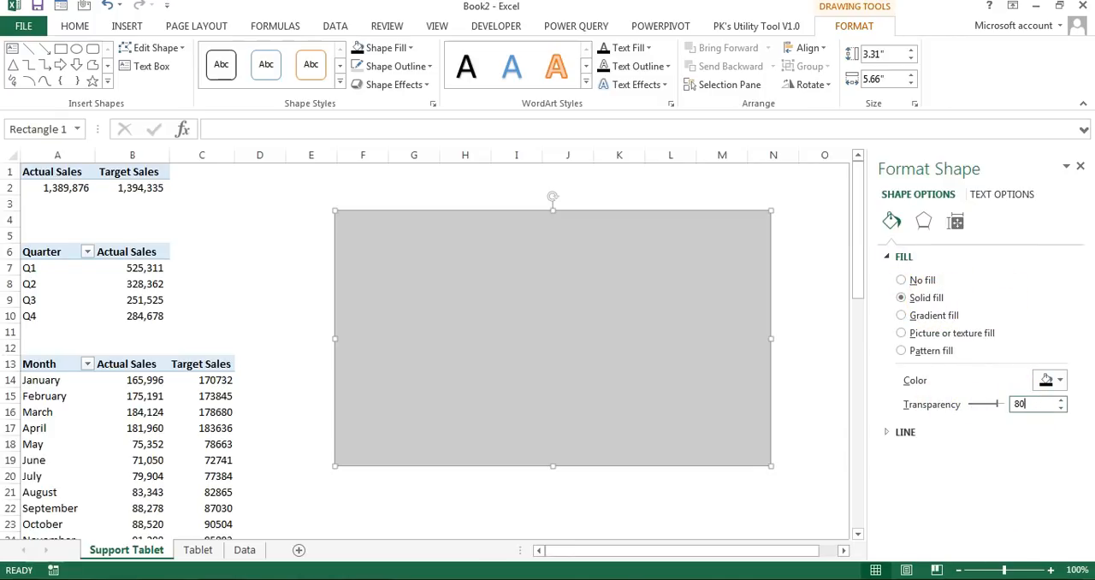
key(Return)
Step: Set the rectangle's properties to Don't move or size with cells
click(956, 222)
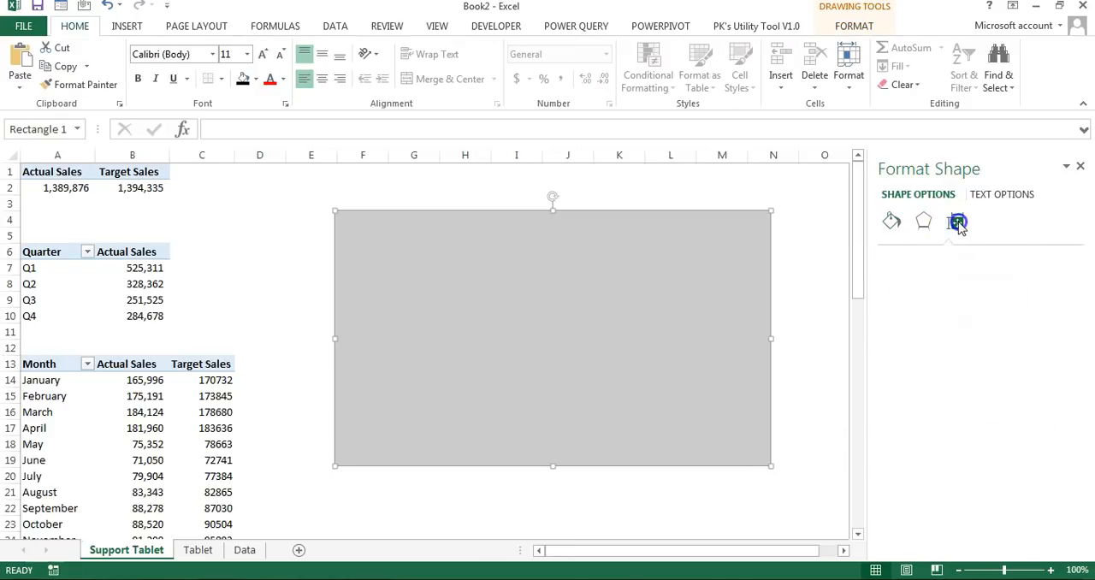
click(923, 279)
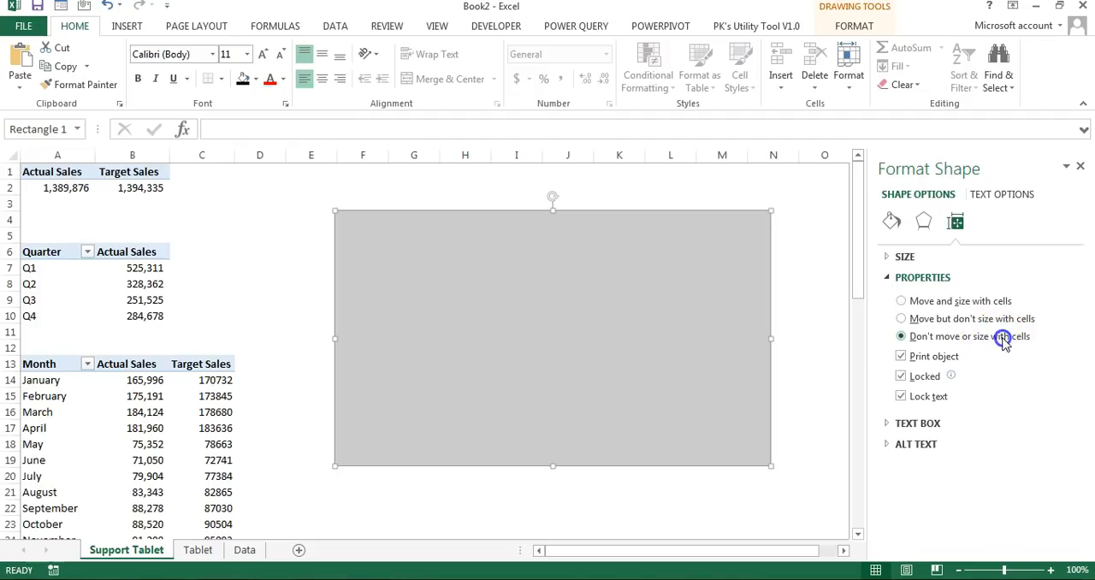
click(1080, 167)
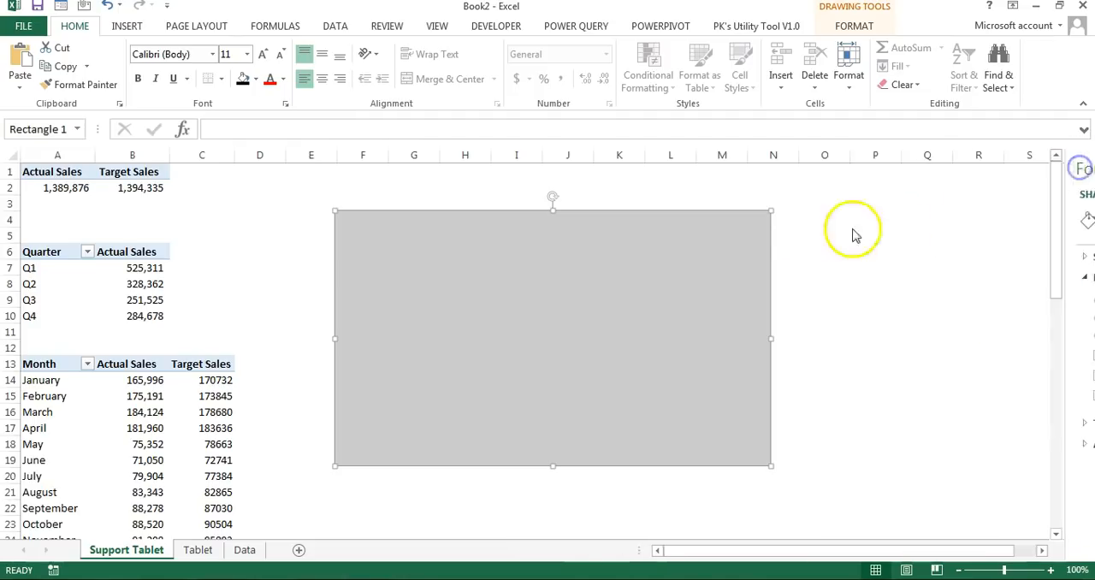
Step: Widen column G to match the rectangle's width, placing the rectangle over the column's first rows
drag(686, 224, 872, 222)
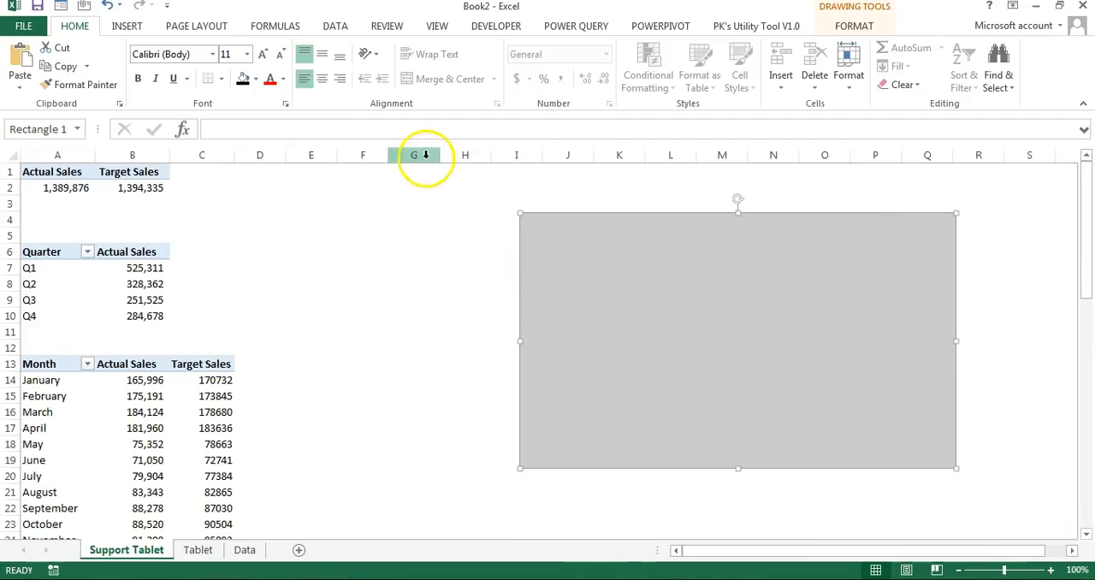
drag(438, 155, 855, 154)
drag(781, 281, 641, 275)
drag(856, 155, 827, 155)
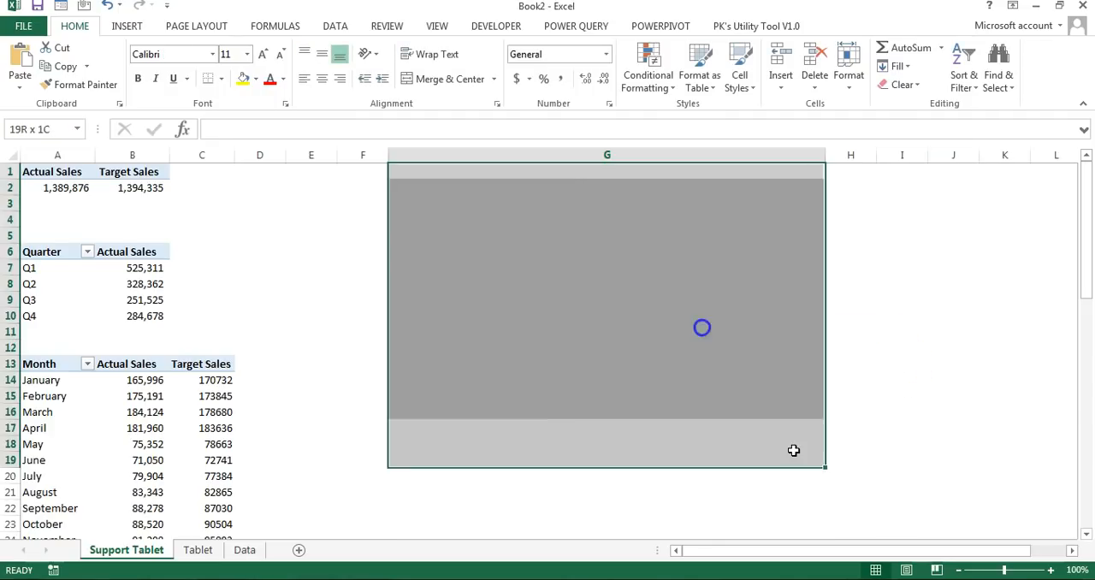
Step: Apply light gray left and right borders to column G from G1 down past the last PivotTable
key(shift+Down)
key(shift+Down)
key(shift+Down)
key(shift+Down)
key(shift+Down)
key(shift+Down)
key(shift+Down)
key(shift+Down)
key(shift+Down)
key(shift+Down)
key(shift+Down)
key(shift+Down)
key(shift+Down)
key(shift+Down)
key(shift+Down)
key(shift+Down)
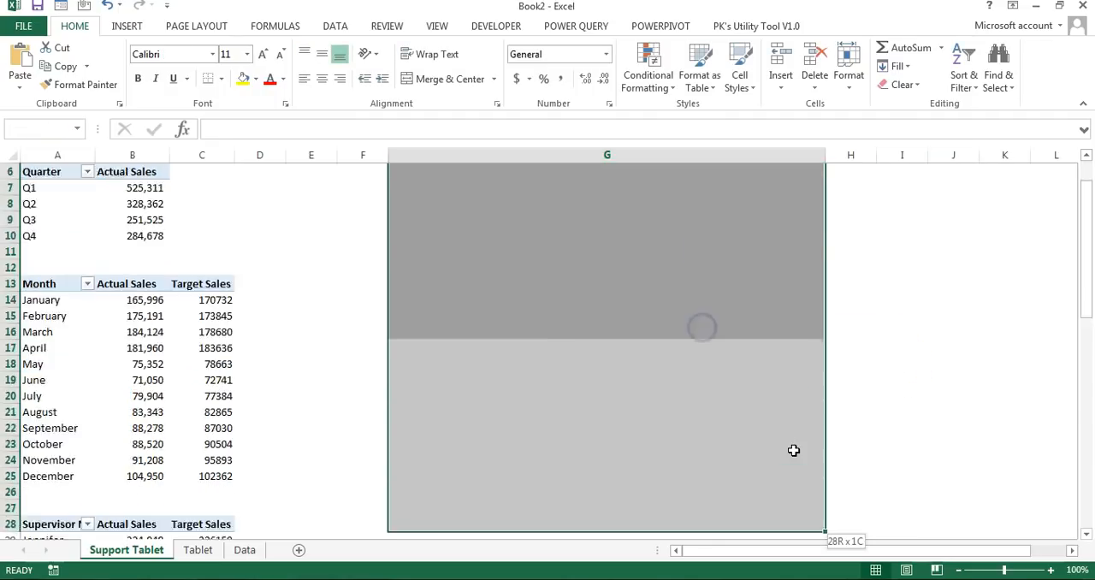
key(shift+Down)
key(shift+Down)
key(shift+Down)
key(shift+Down)
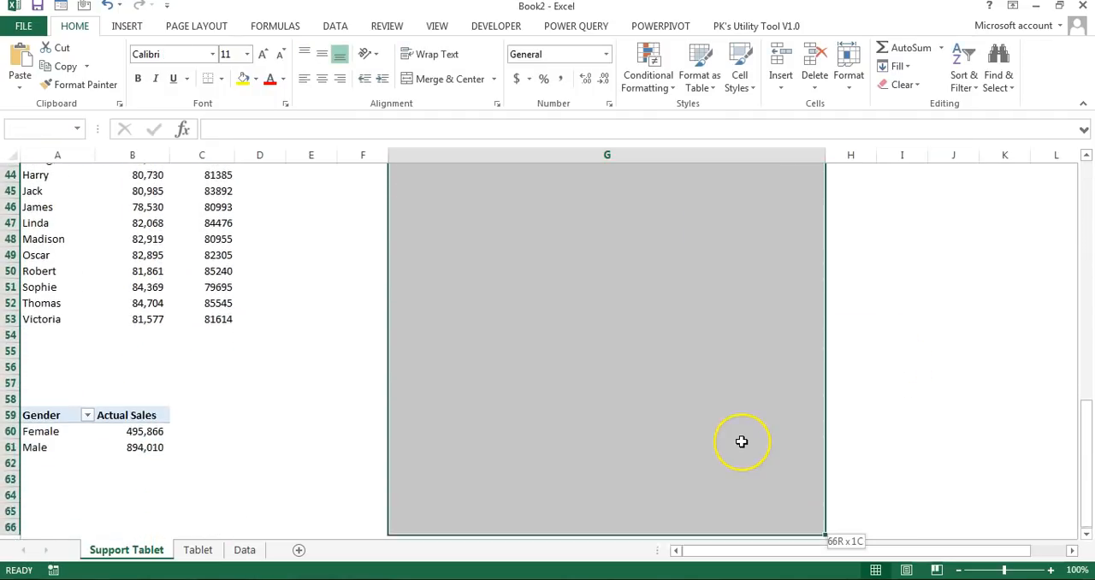
key(shift+Down)
key(shift+Down)
key(shift+Down)
key(shift+Down)
key(shift+Down)
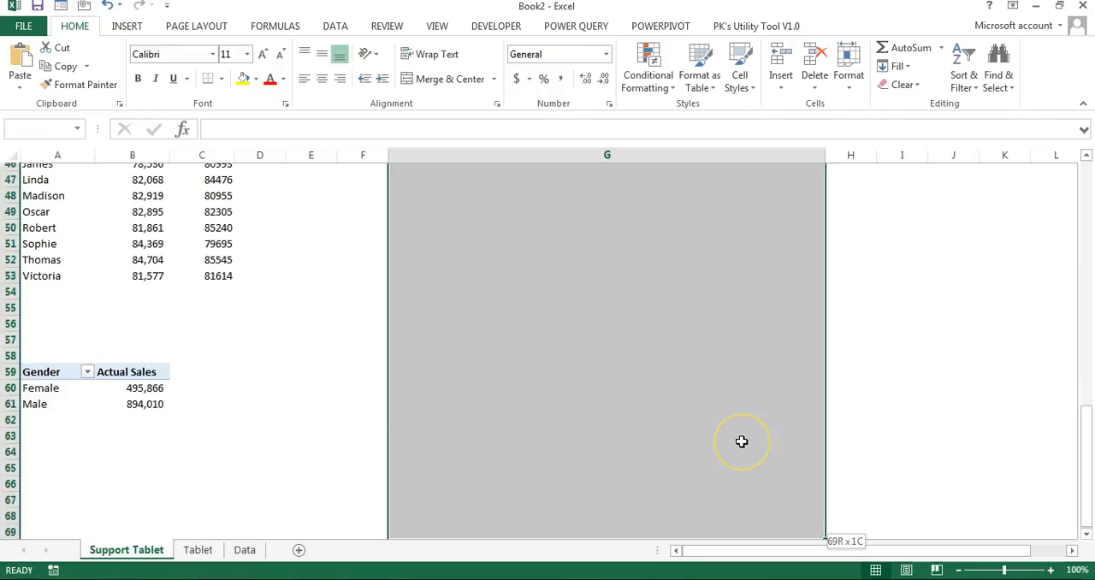
scroll(704, 440, up, 13)
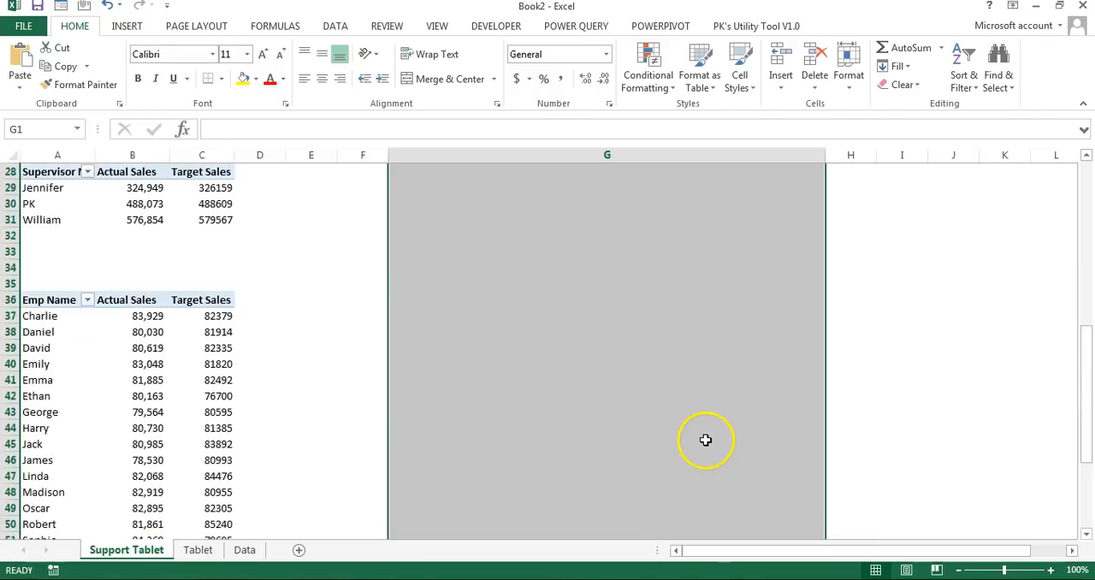
right_click(663, 323)
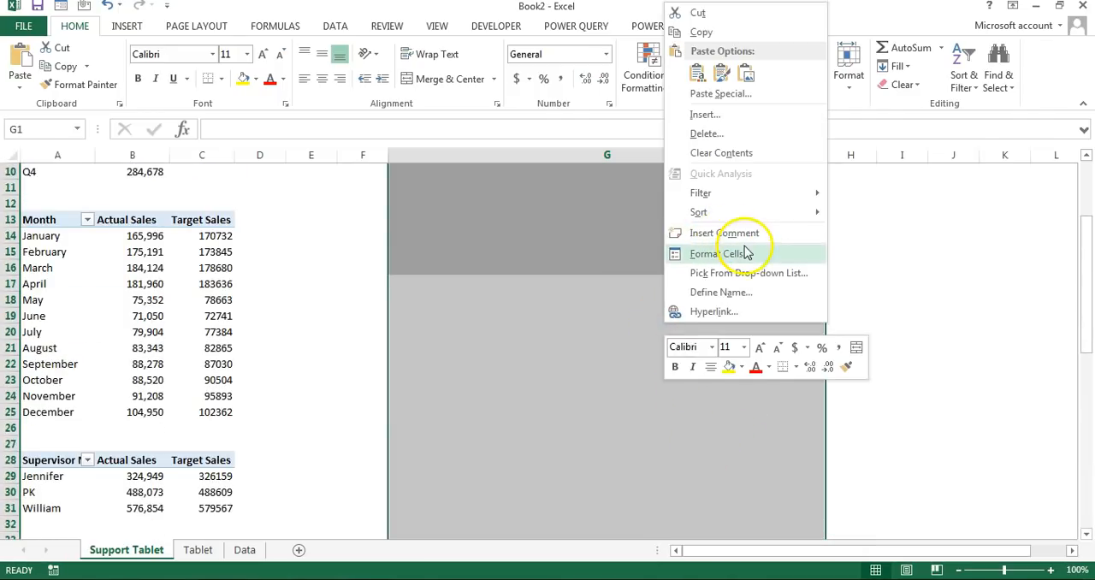
click(750, 254)
click(723, 92)
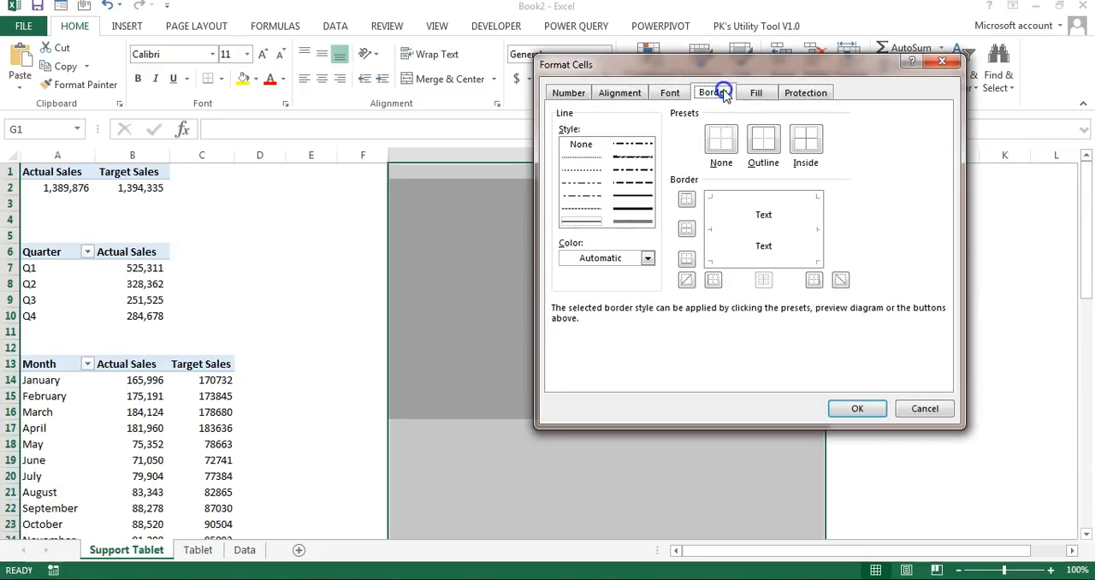
click(630, 258)
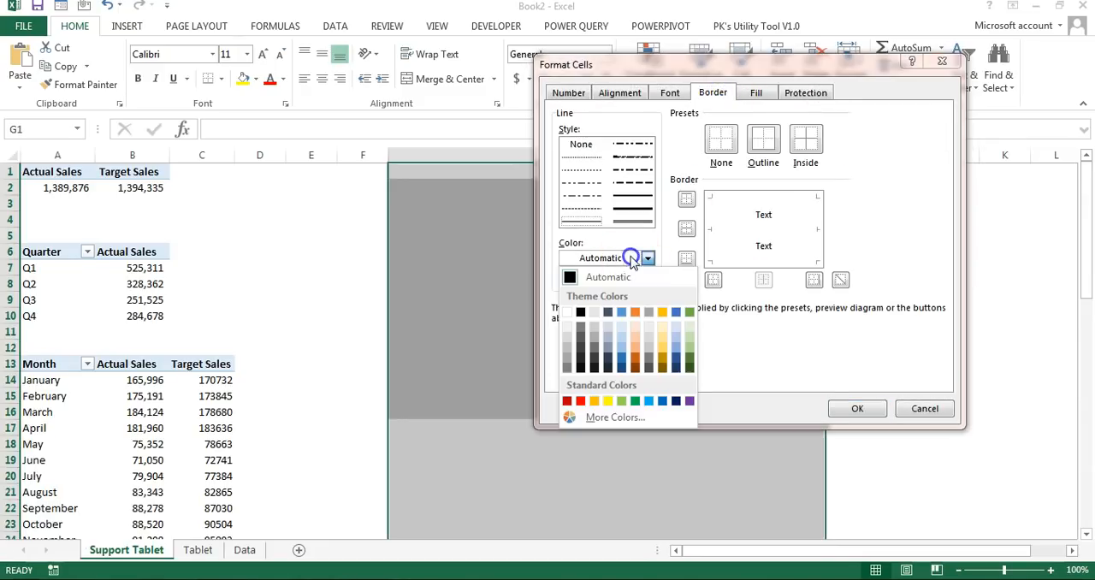
click(566, 340)
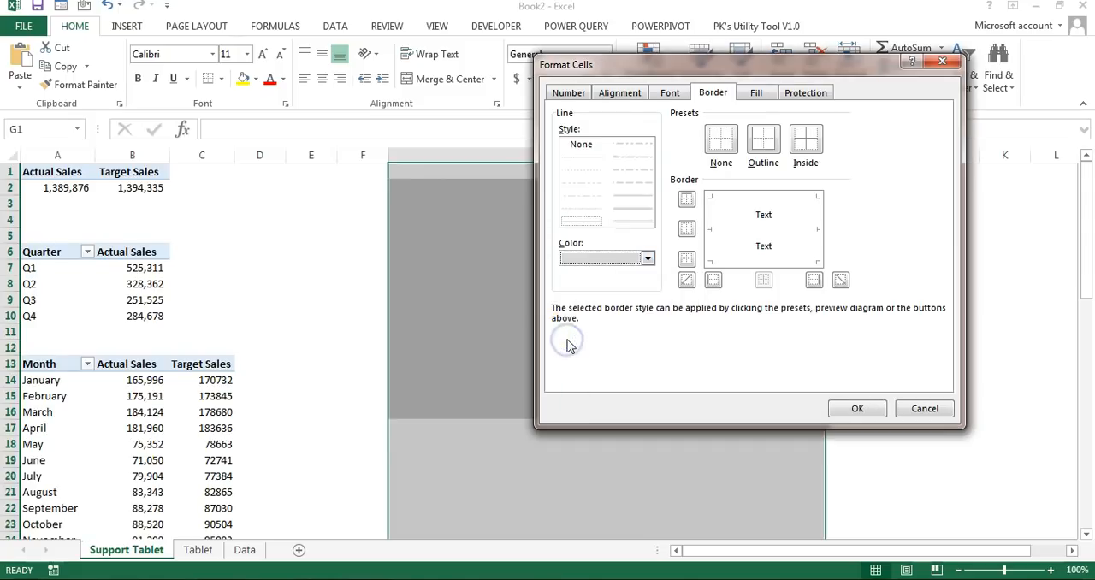
click(818, 221)
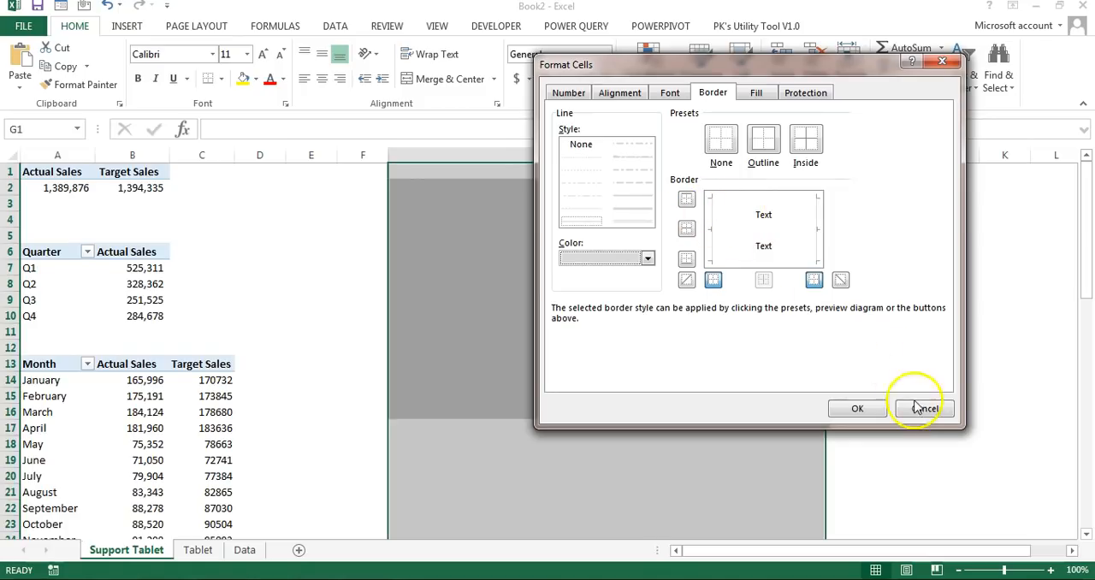
click(857, 409)
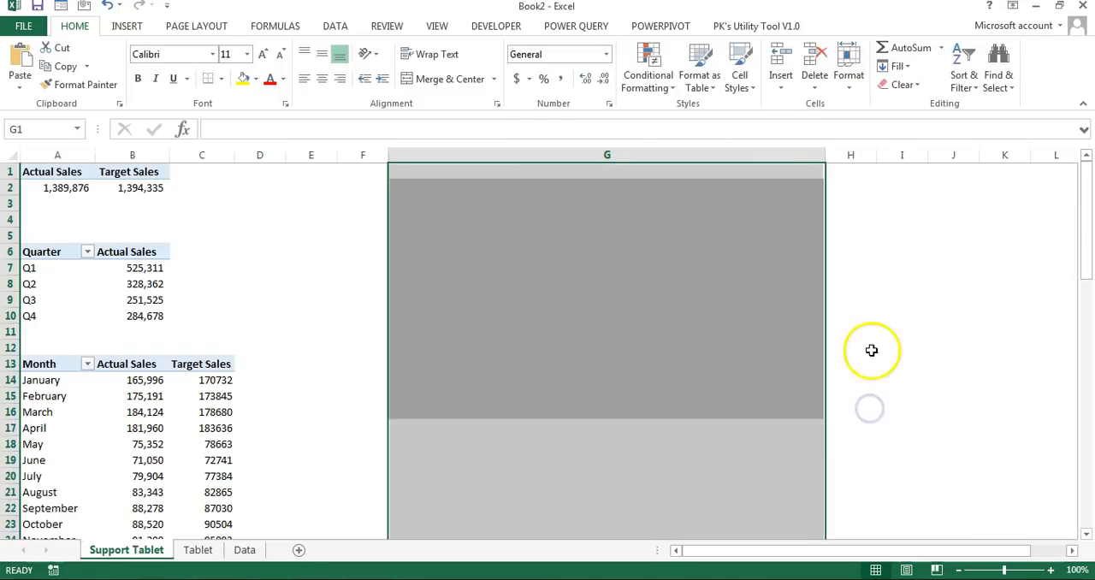
Step: Delete the gray sizing rectangle from column G
click(865, 330)
click(704, 282)
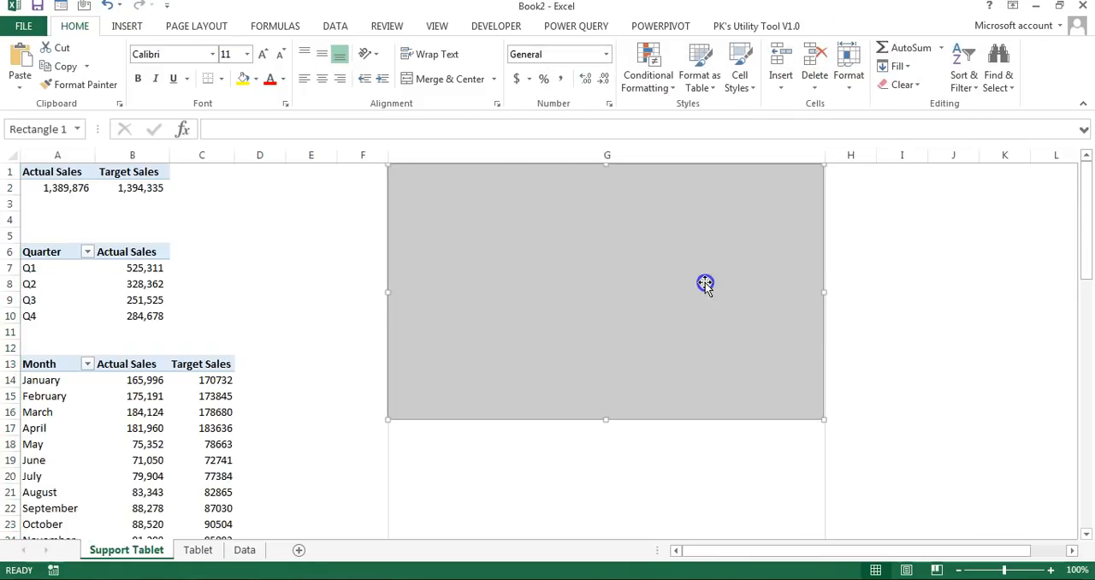
key(Delete)
click(645, 284)
click(530, 251)
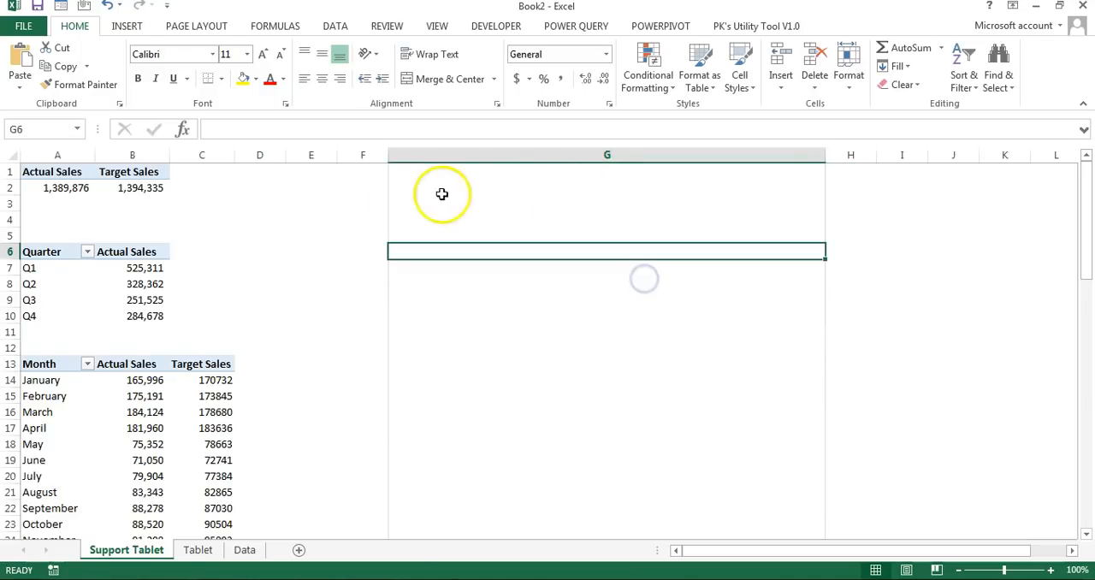
click(354, 188)
click(515, 167)
drag(68, 171, 130, 180)
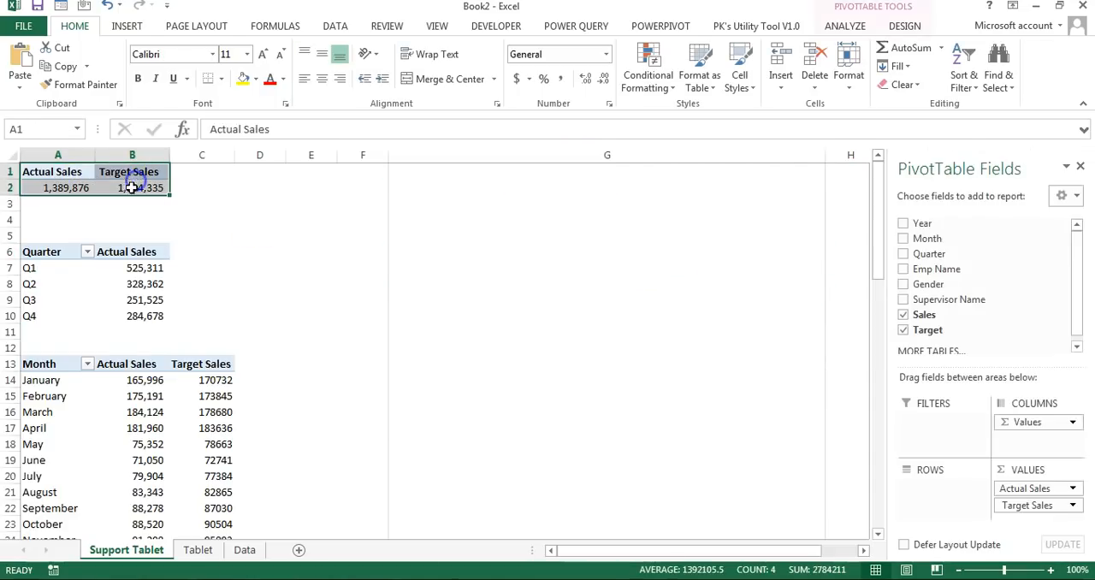
click(263, 199)
click(408, 174)
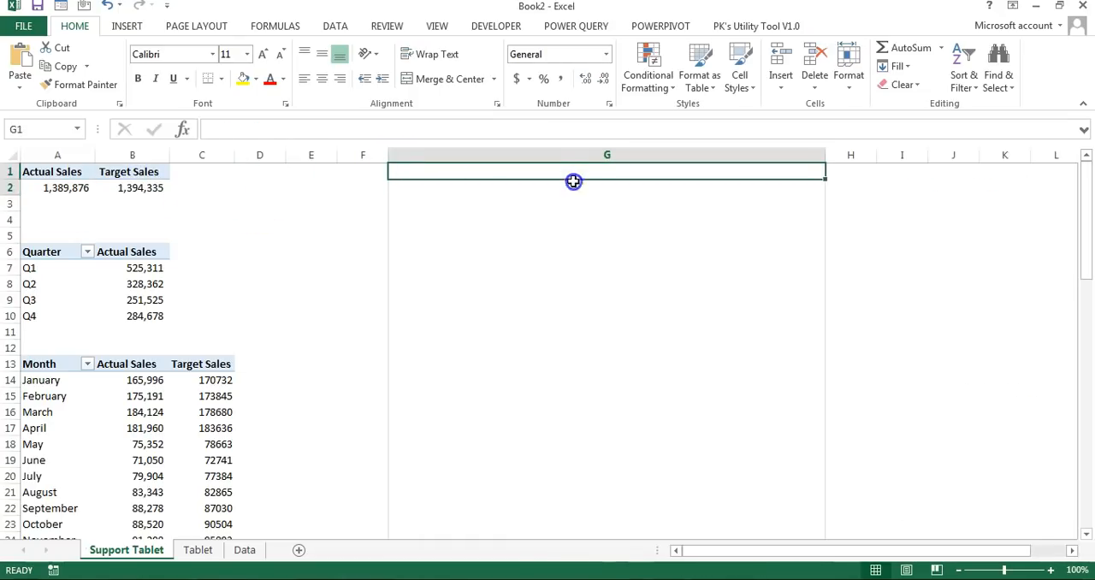
drag(573, 181, 570, 191)
click(293, 202)
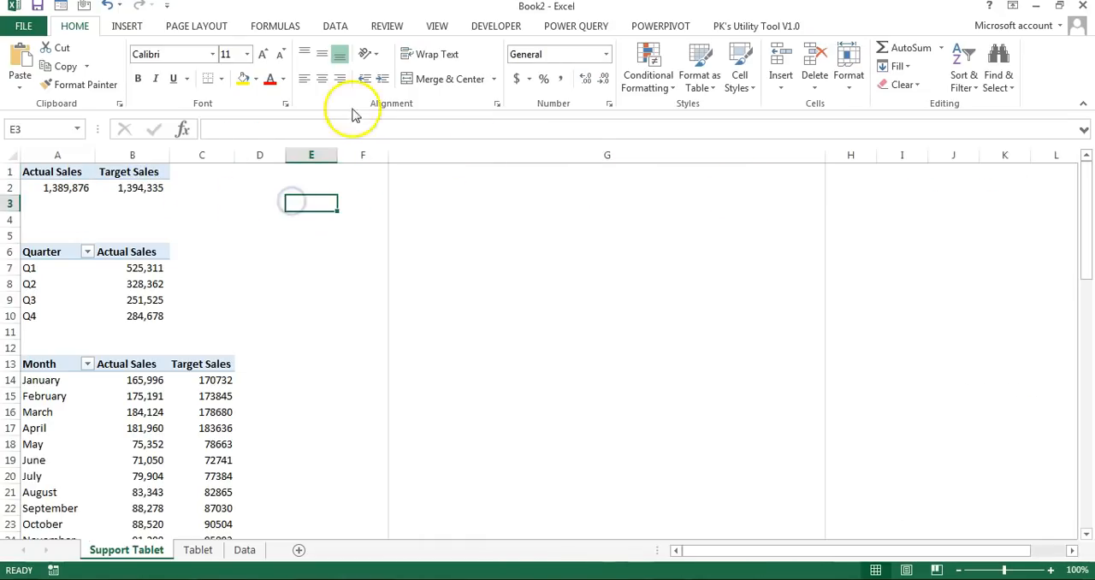
Step: Draw a rectangle about 0.46" high and 5.67" wide across the top of column G and apply a gradient blue shape style
click(128, 26)
click(256, 53)
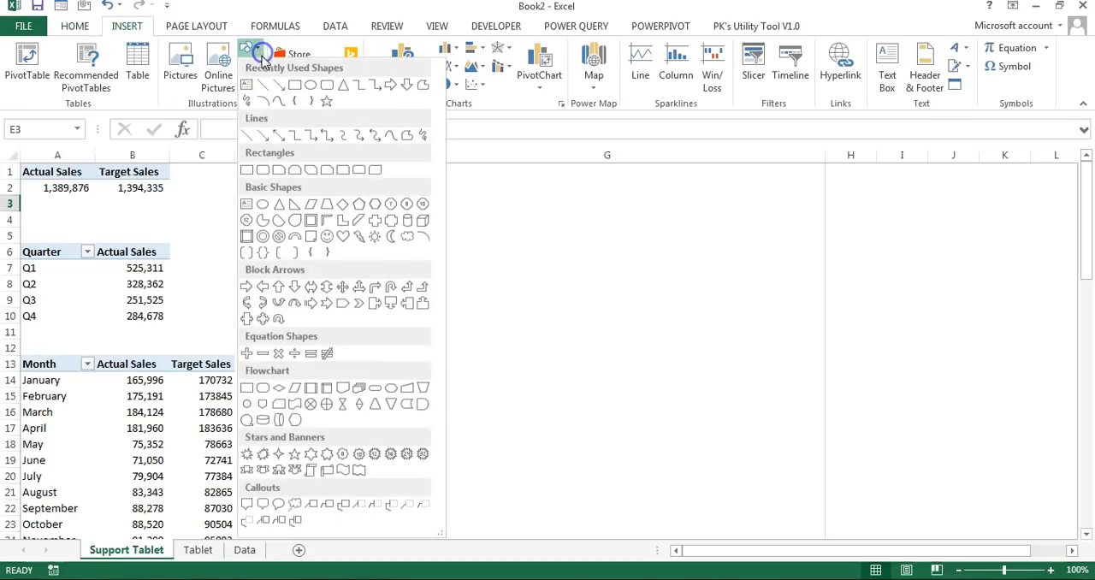
click(251, 170)
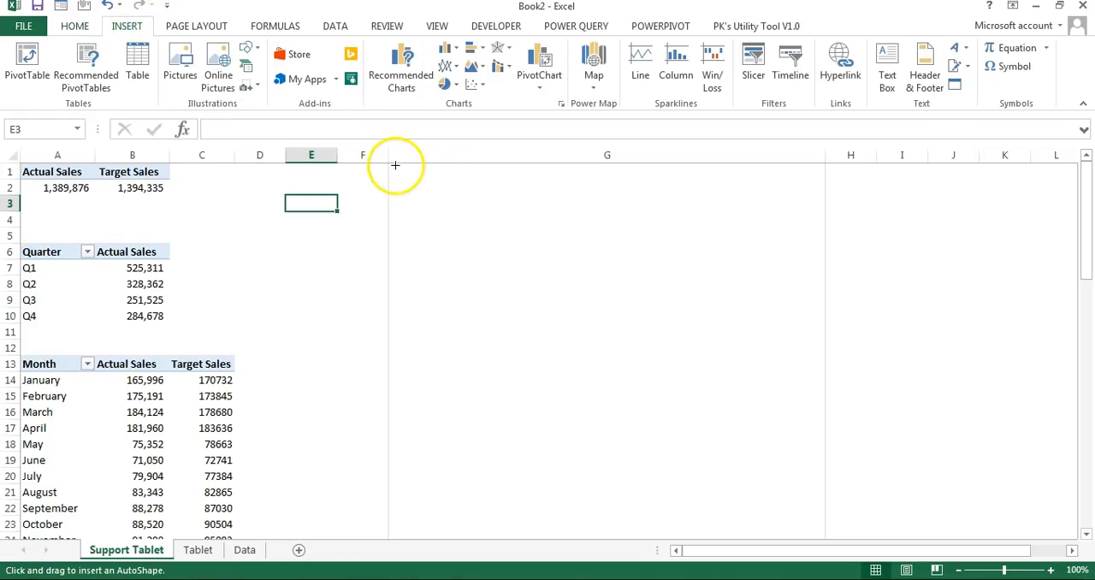
mouse_move(388, 164)
mouse_down()
mouse_move(698, 208)
mouse_move(824, 198)
mouse_up()
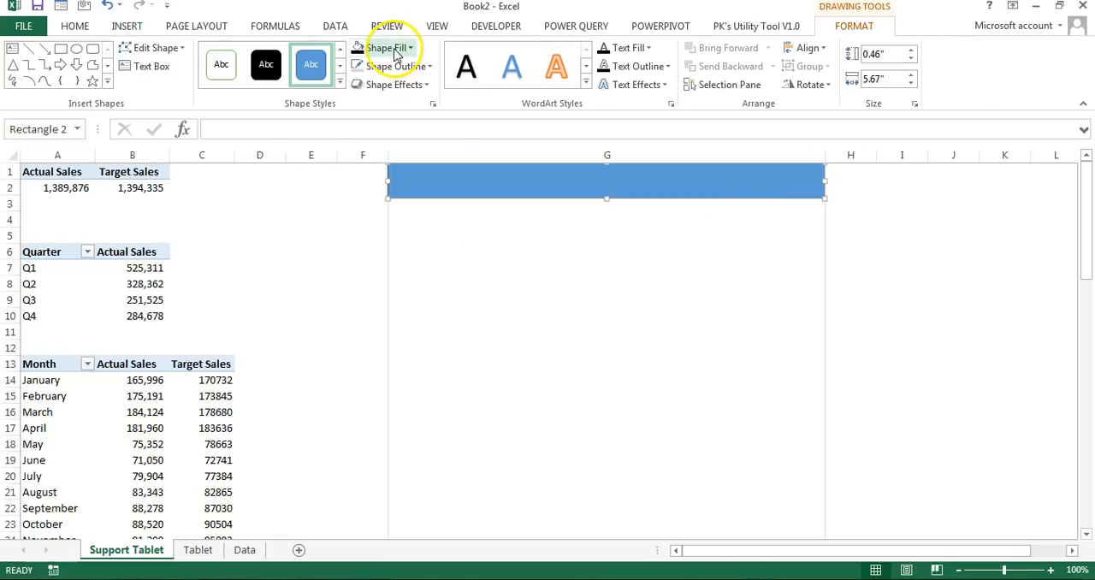
click(339, 83)
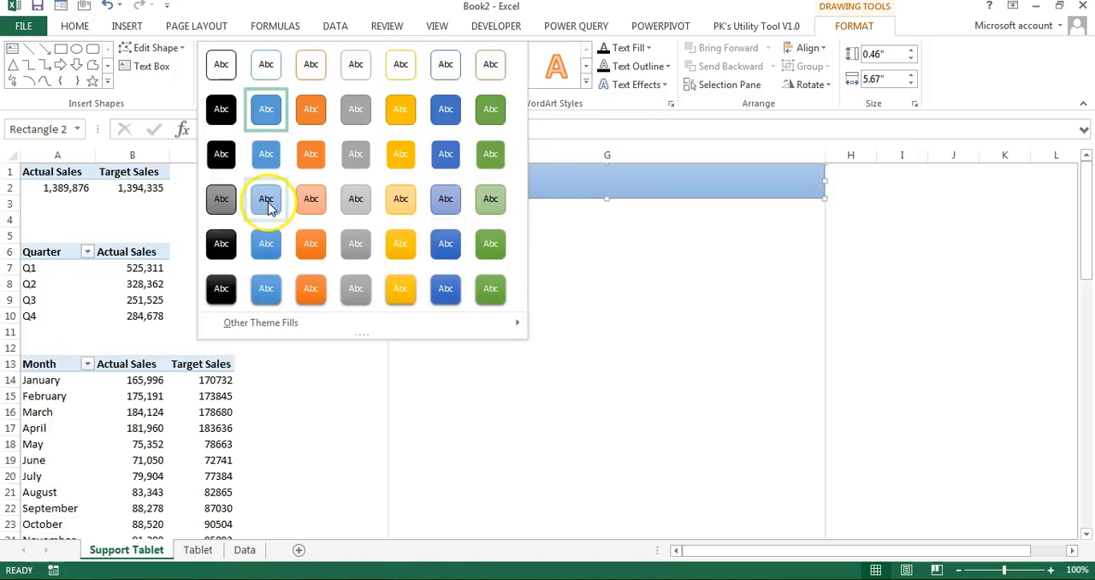
click(268, 245)
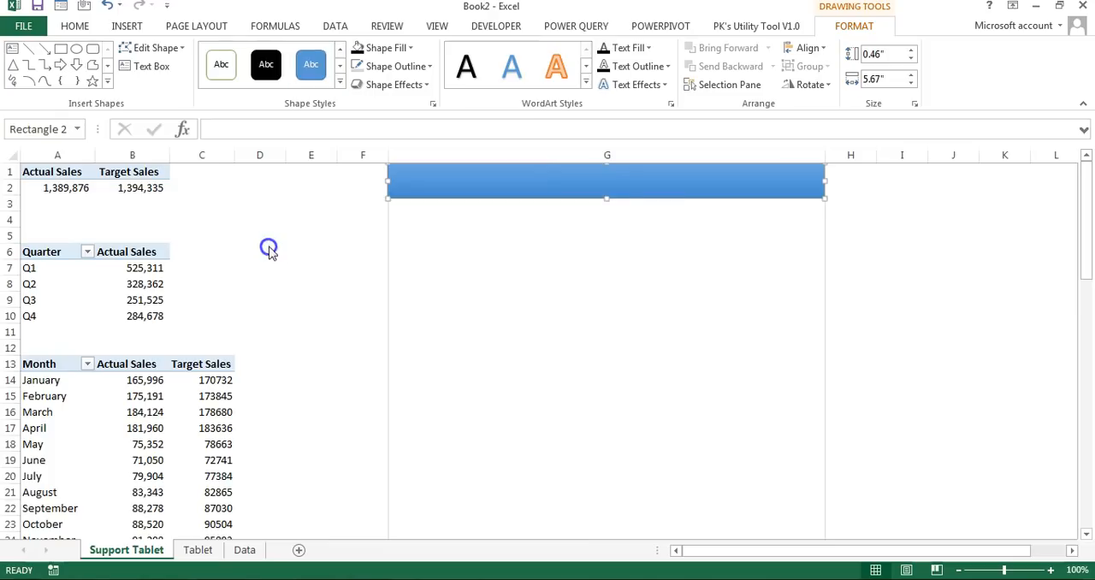
Step: Add the text "Sales Dashboard" to the blue banner and center it horizontally and vertically
right_click(618, 181)
click(666, 272)
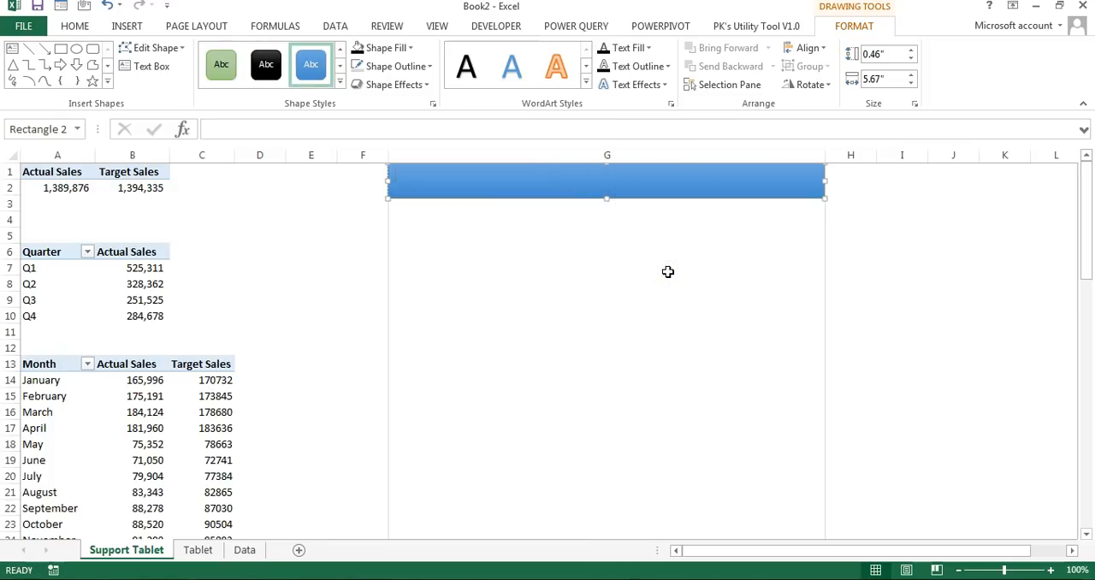
click(787, 196)
click(74, 26)
click(324, 78)
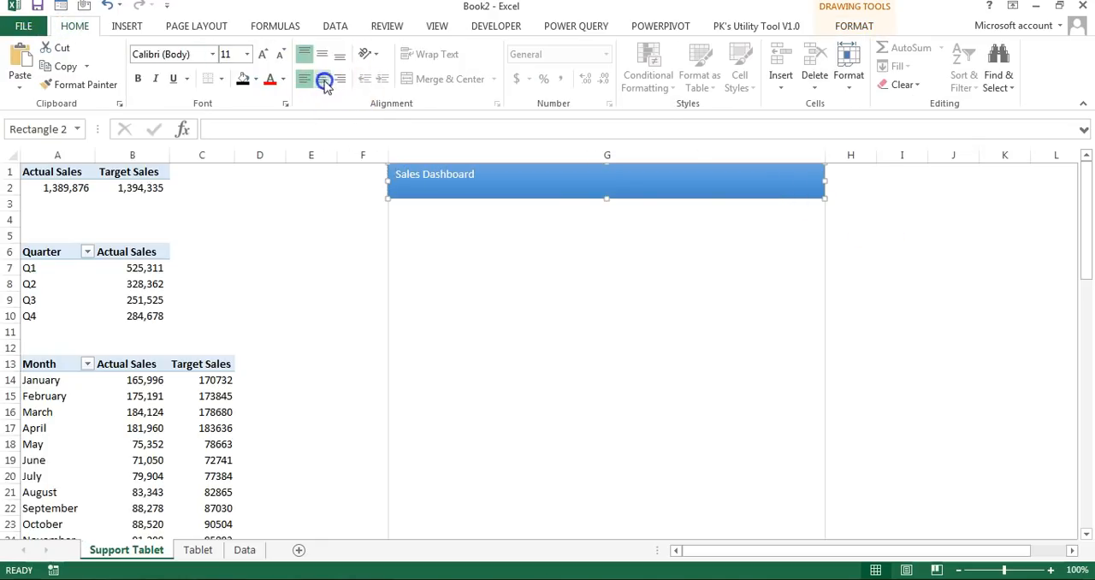
click(322, 54)
Step: Format the banner title as bold Georgia at font size 28
click(263, 58)
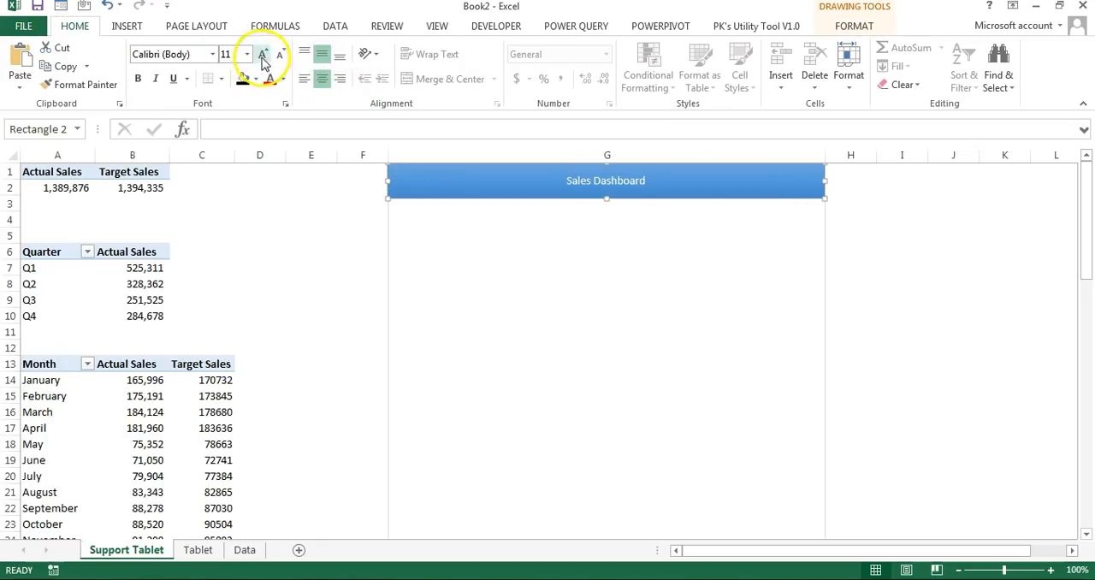
click(263, 56)
click(263, 55)
click(263, 55)
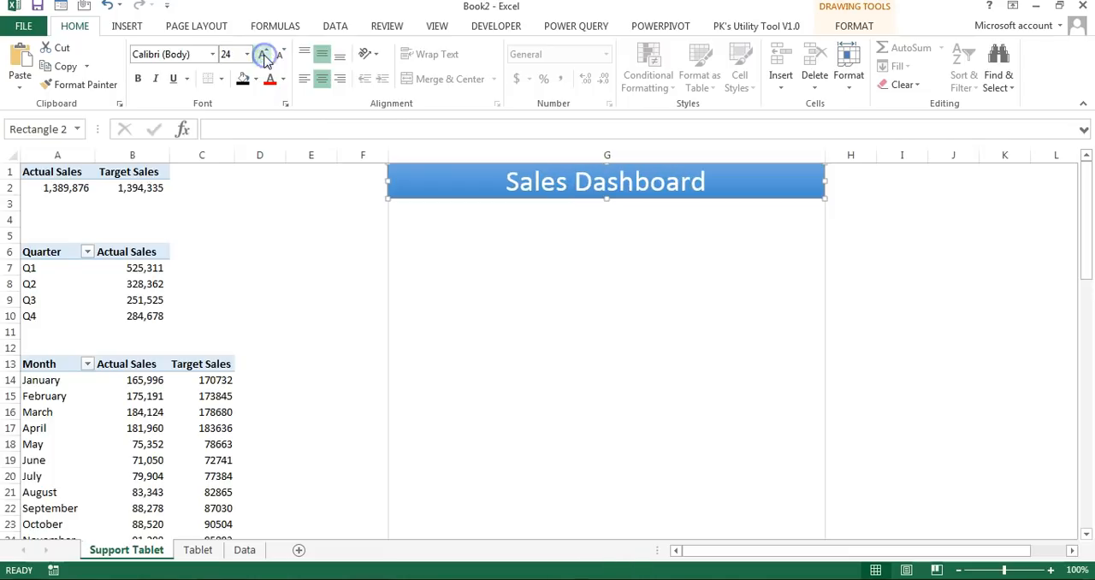
click(138, 78)
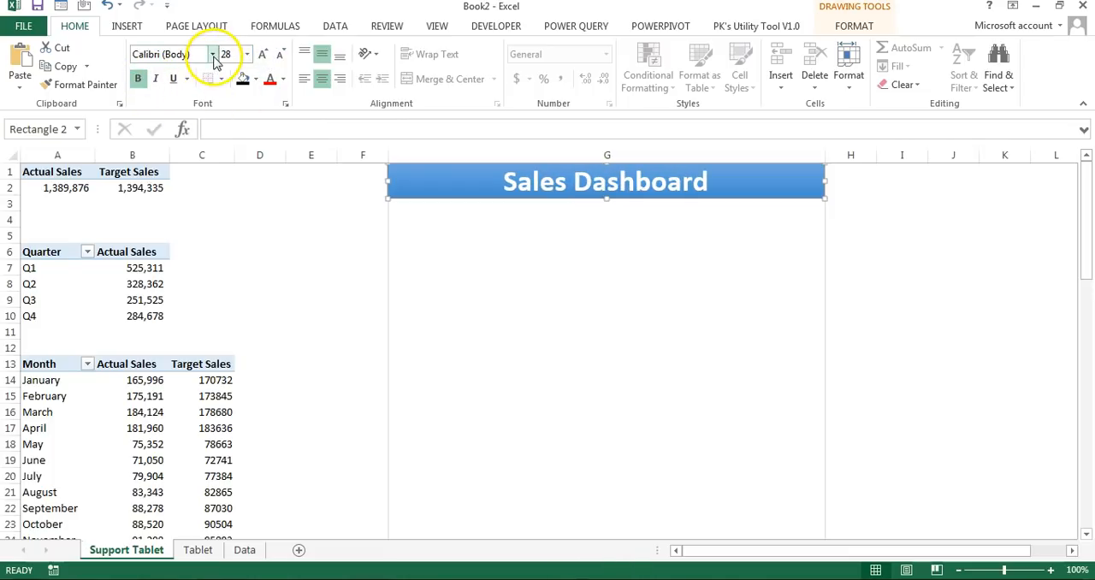
click(212, 54)
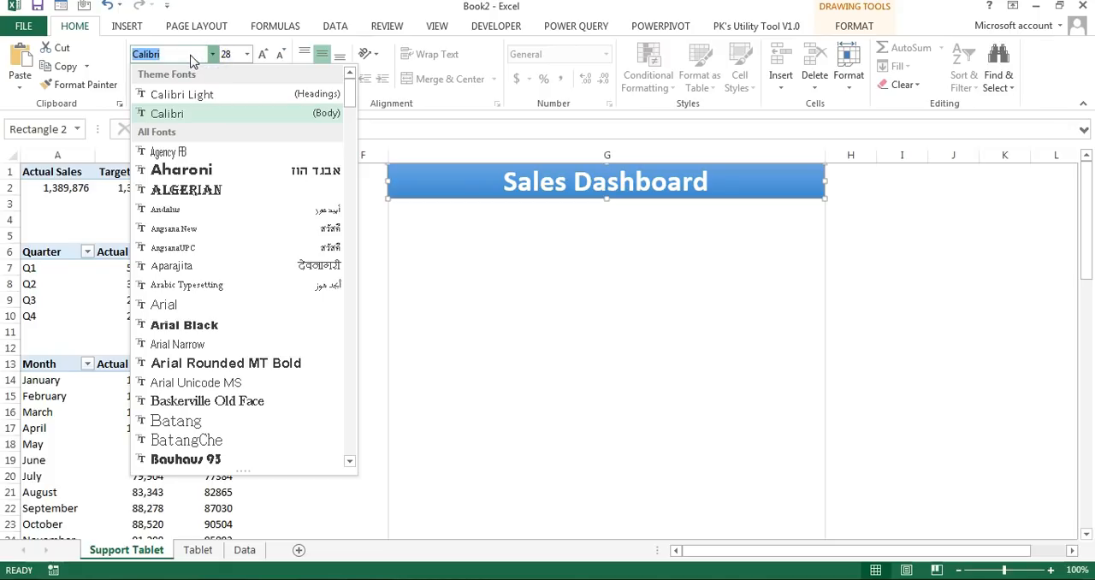
text(Georgia)
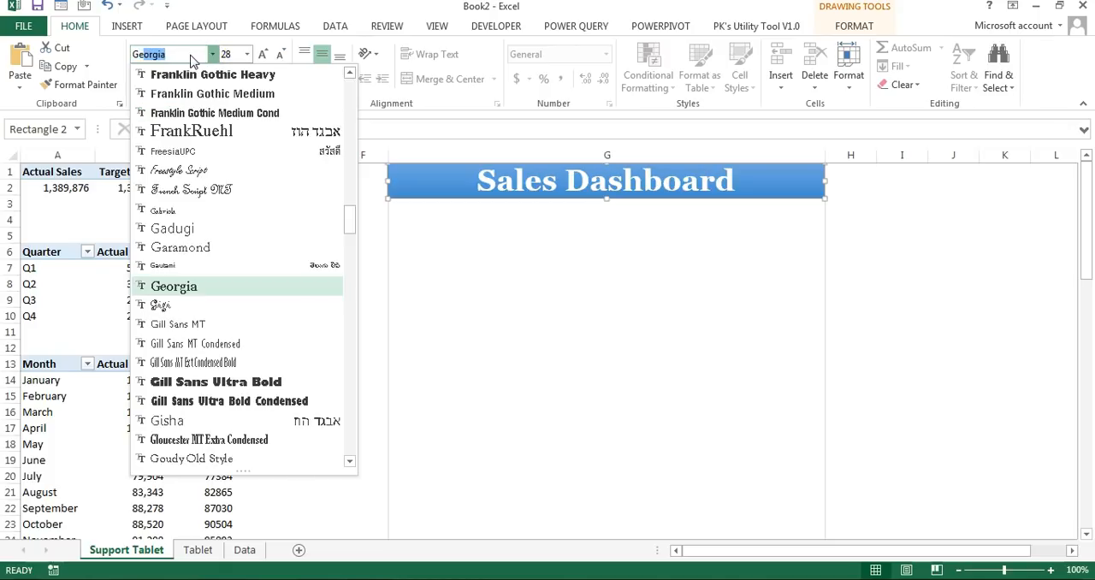
key(Return)
key(Escape)
Step: Insert a Round Same Side Corner Rectangle below the banner in column G, sized to about 0.64" high and 1.17" wide
click(128, 28)
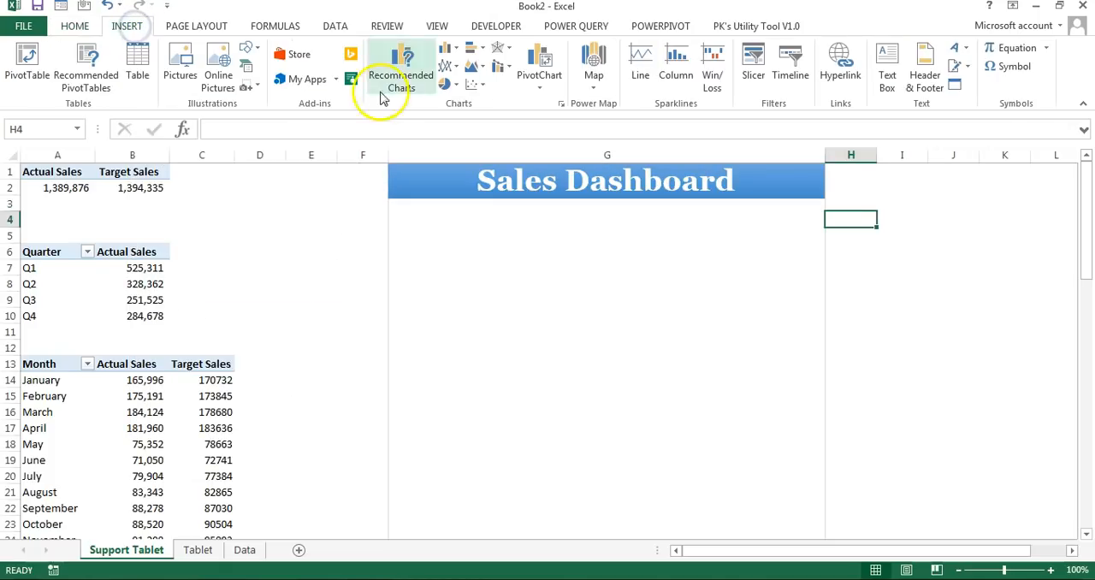
click(250, 49)
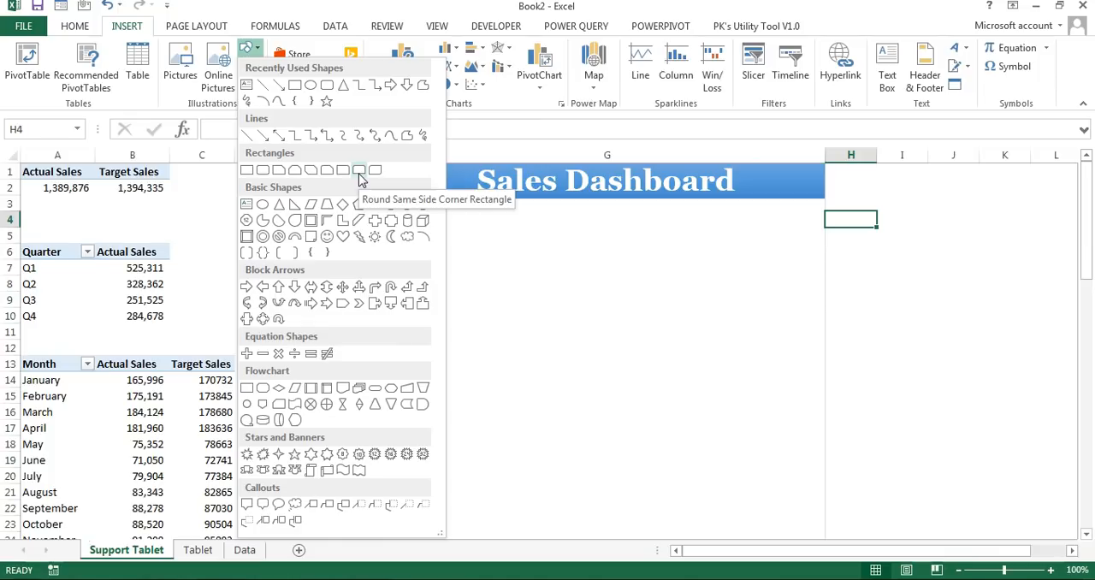
click(360, 171)
click(438, 220)
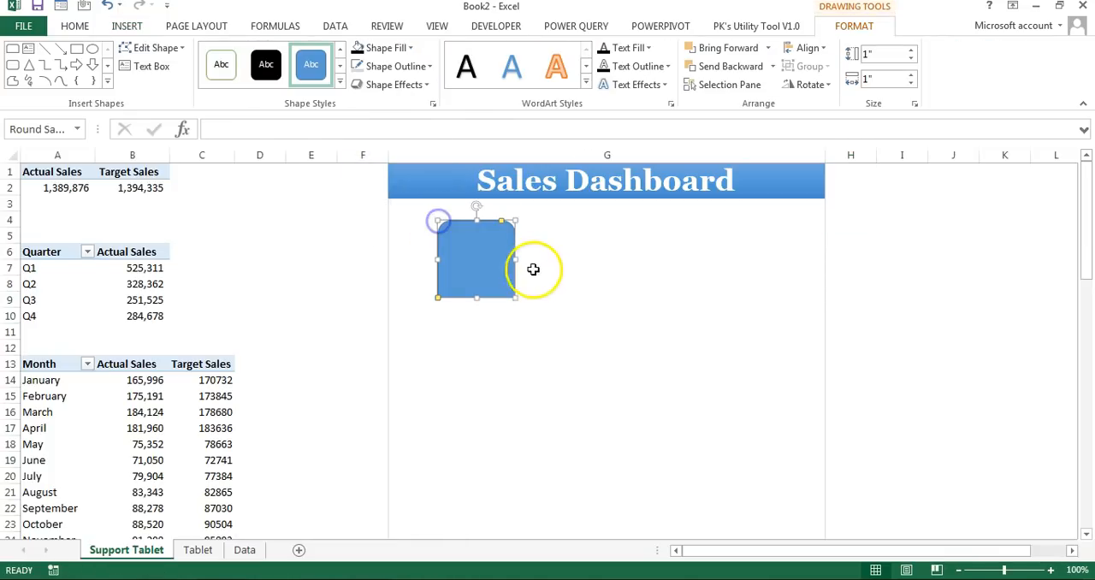
drag(489, 271, 484, 246)
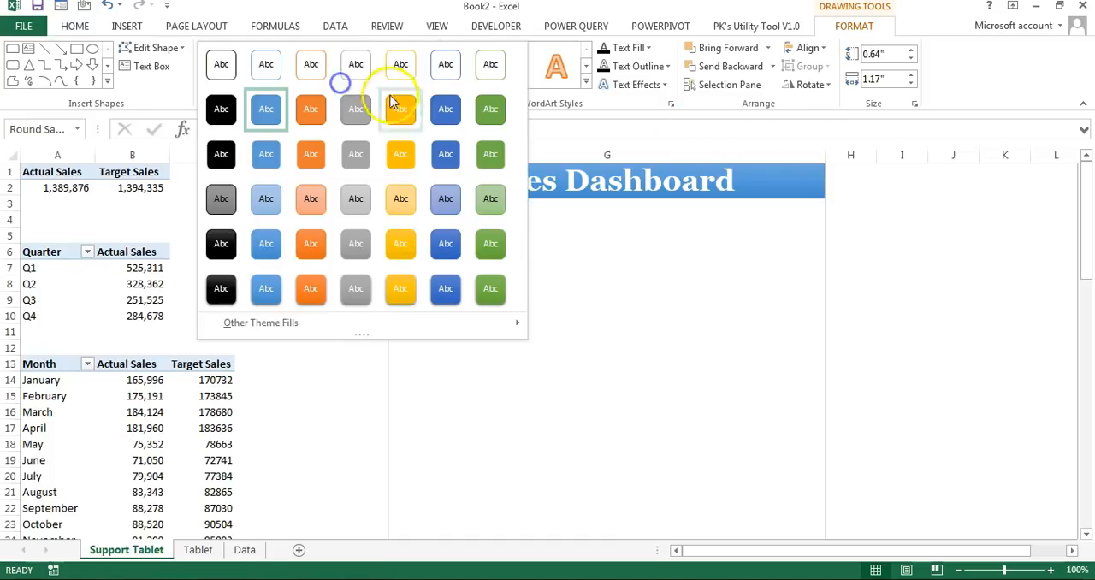
Step: Apply the light gold gradient shape style to the rounded rectangle
click(400, 199)
click(457, 265)
click(472, 240)
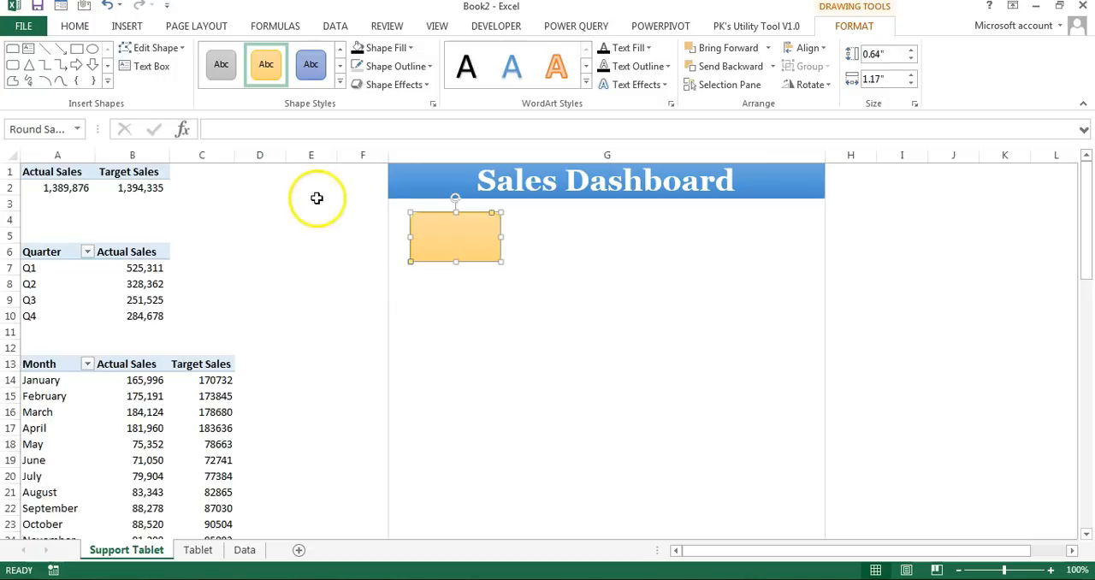
Step: Draw a thin rectangle about 0.18" high and 1.17" wide directly along the rounded rectangle's bottom edge
click(127, 25)
click(249, 48)
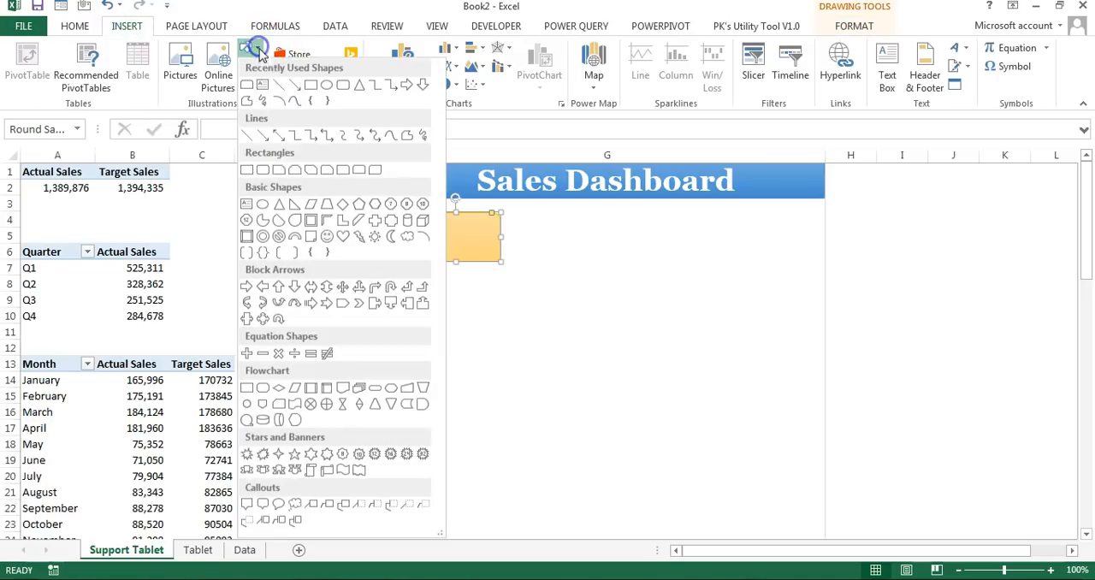
click(248, 172)
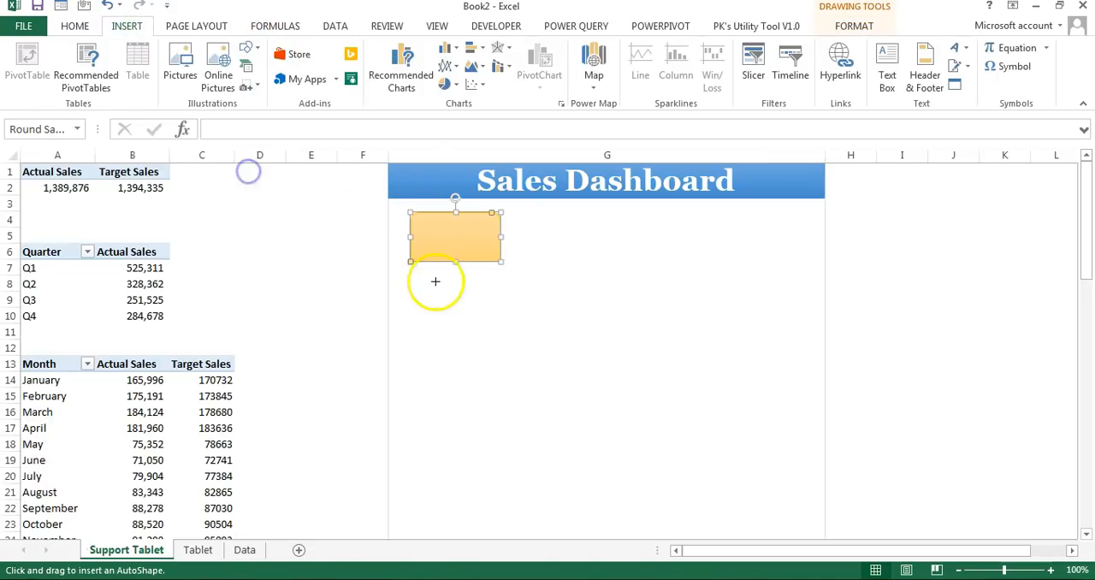
drag(411, 261, 502, 276)
click(501, 279)
click(457, 271)
click(548, 270)
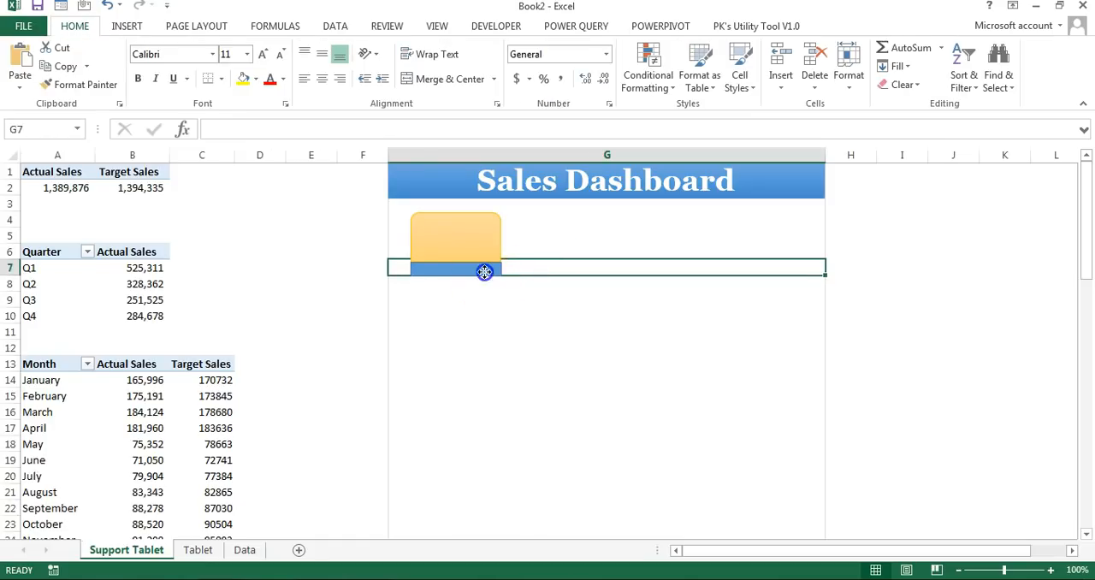
Step: Set both the fill and the outline of the thin rectangle to gold
click(484, 272)
click(389, 48)
click(454, 106)
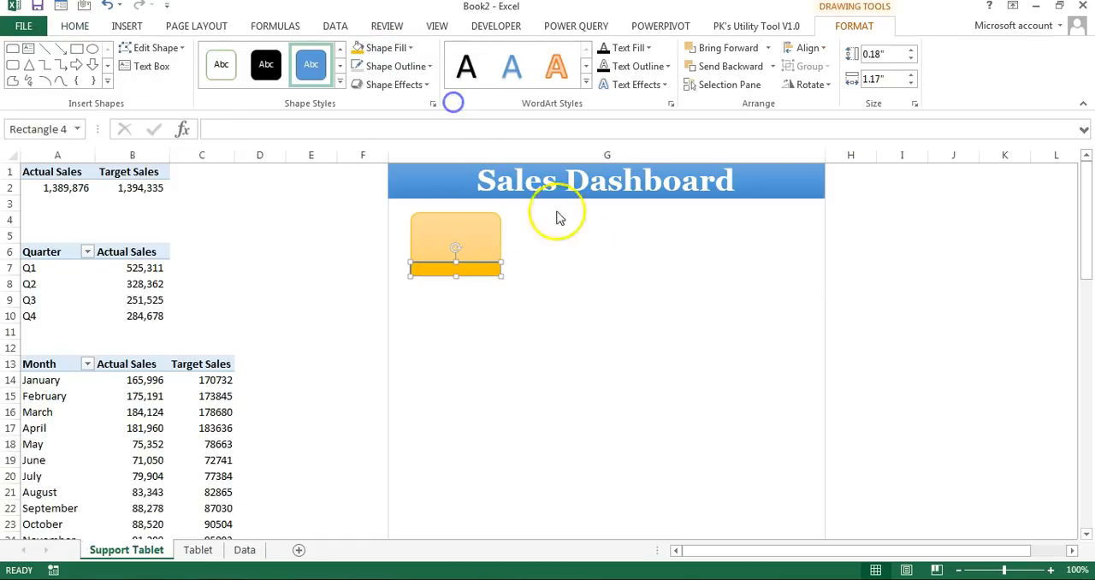
click(496, 283)
click(484, 270)
click(396, 66)
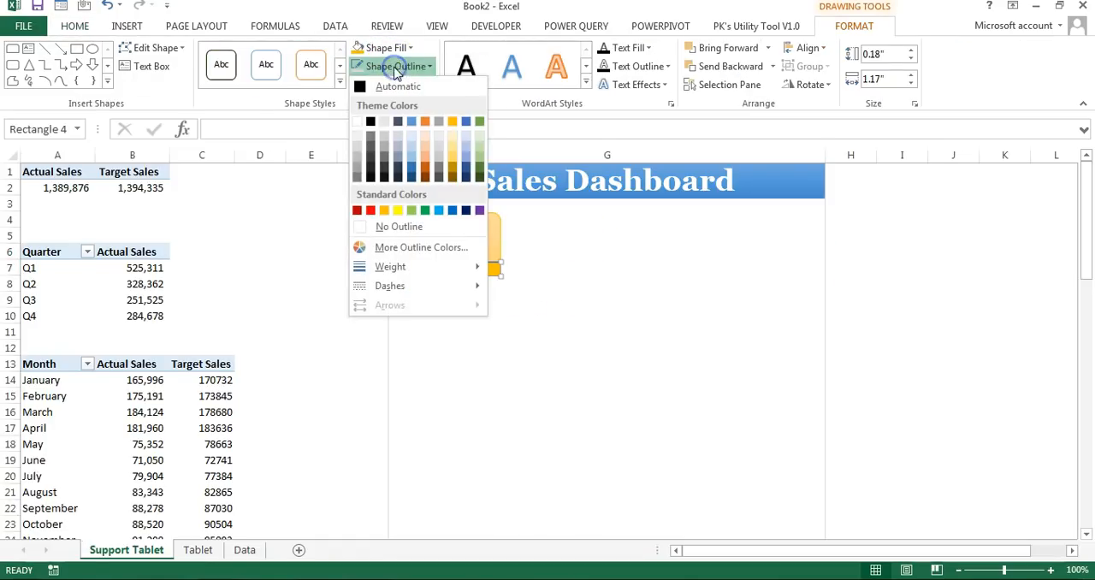
click(454, 121)
click(616, 244)
Step: Shift the gold strip up over the rounded rectangle's lower edge and make it slightly taller
click(474, 258)
drag(456, 258, 456, 253)
click(629, 254)
Step: Group the gold strip and the rounded rectangle into a single tile
click(465, 260)
ctrl+click(493, 229)
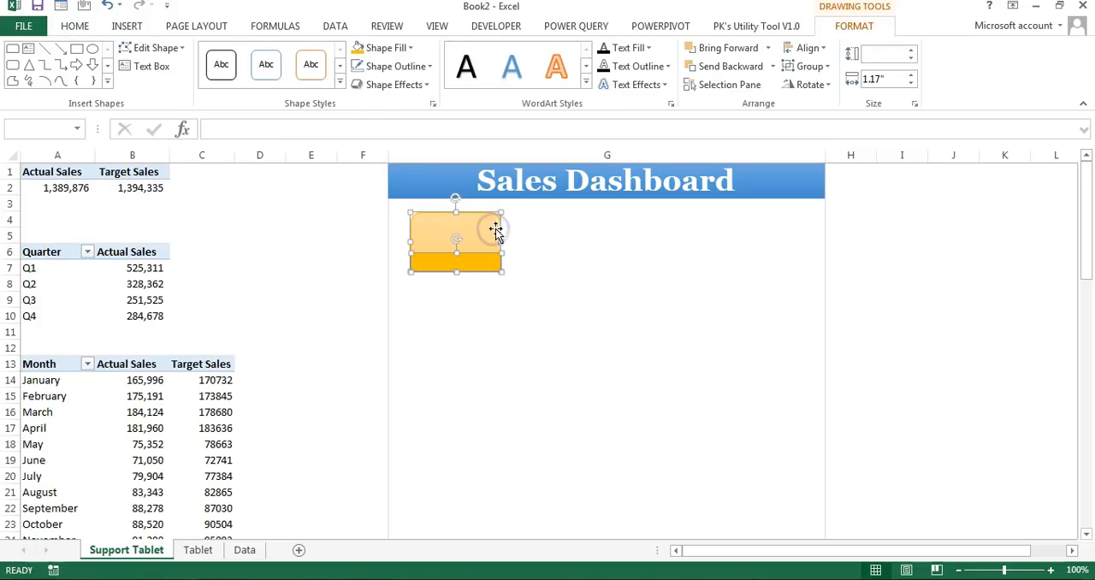
right_click(496, 231)
mouse_move(564, 317)
click(671, 319)
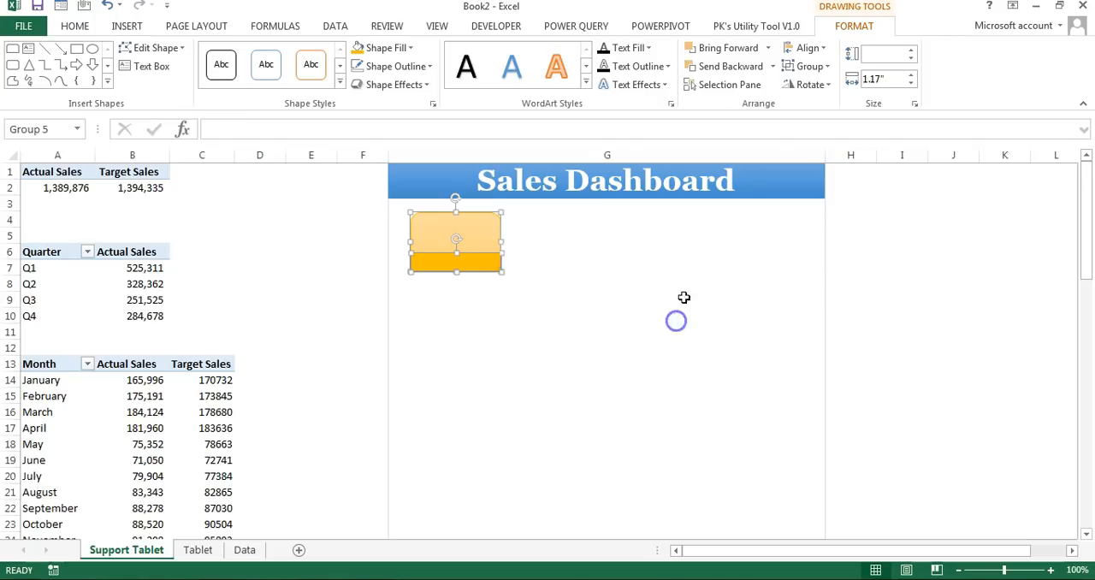
click(758, 283)
Step: Draw a text box on the tile's light upper part and link it to the actual sales value in cell A2
click(127, 26)
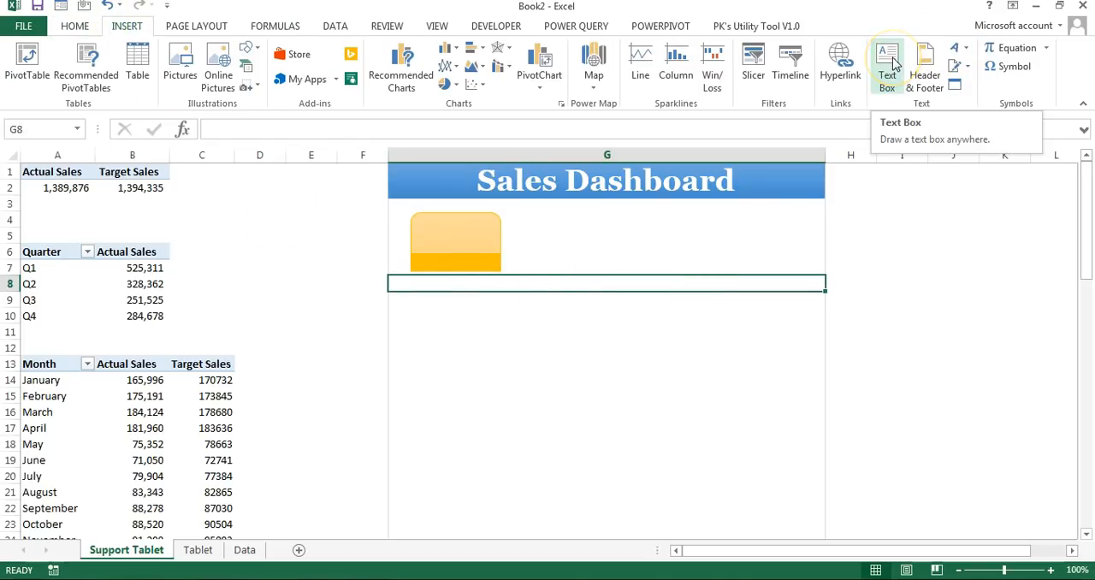
click(892, 62)
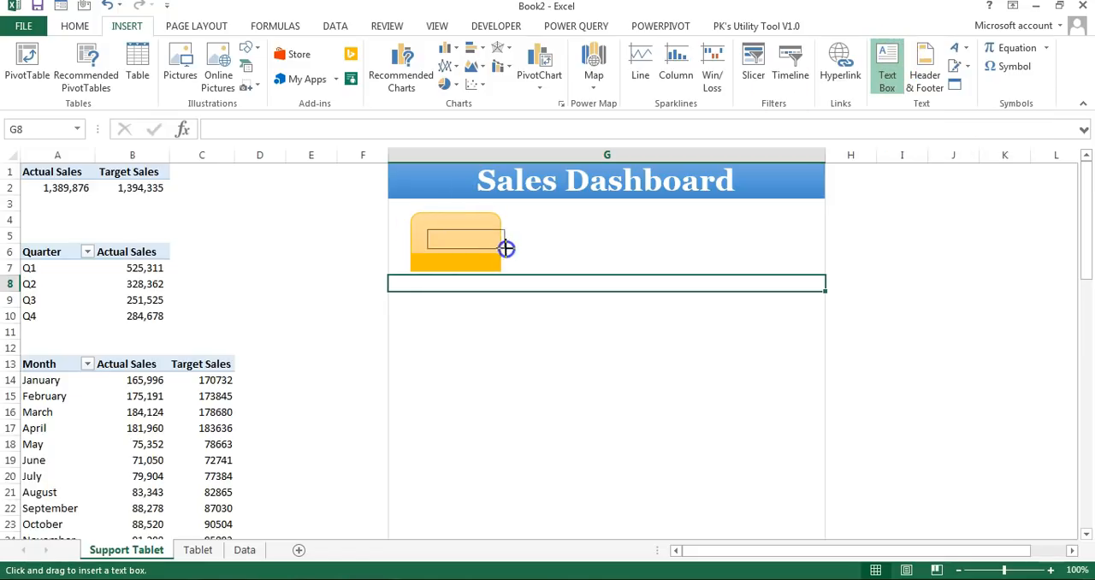
drag(490, 247, 491, 248)
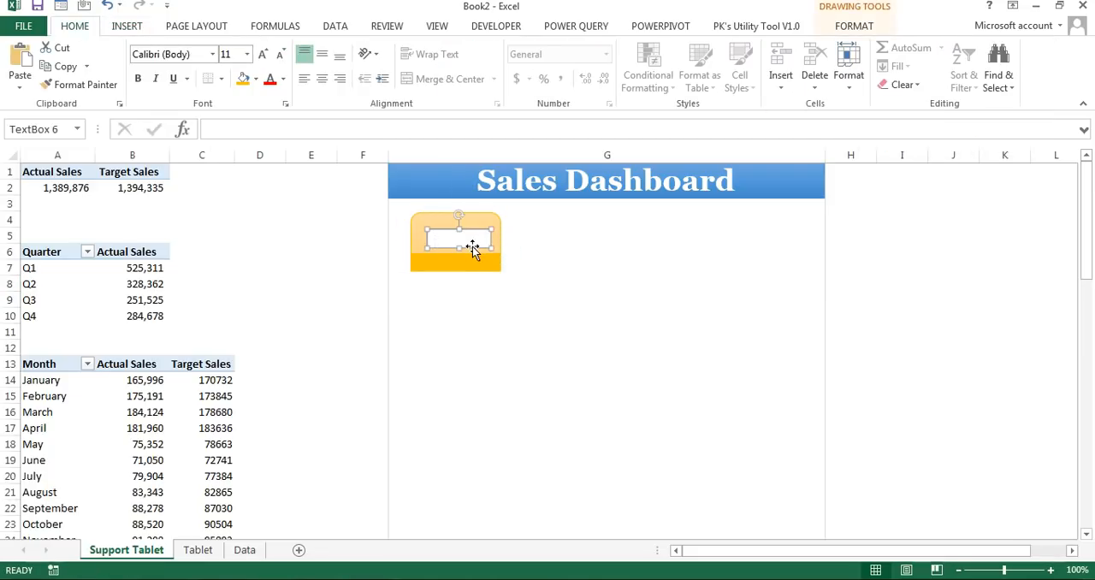
click(416, 130)
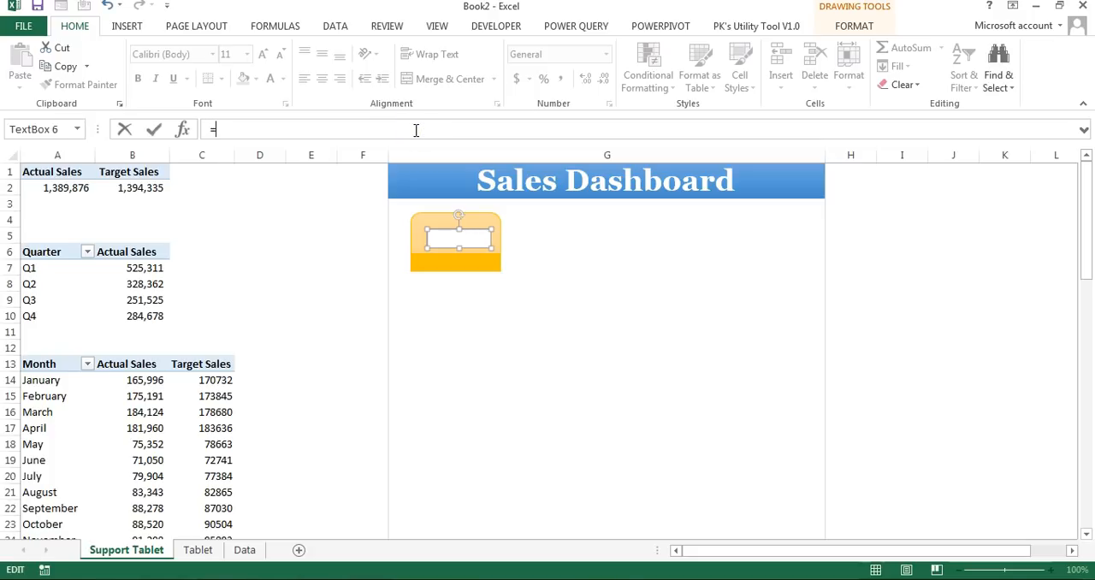
click(69, 188)
key(Return)
Step: Enlarge the text box to about 0.3" by 1.31", center its text, and format it in bold Agency FB with a larger font size
mouse_move(490, 248)
mouse_down()
mouse_move(542, 255)
mouse_move(504, 248)
mouse_up()
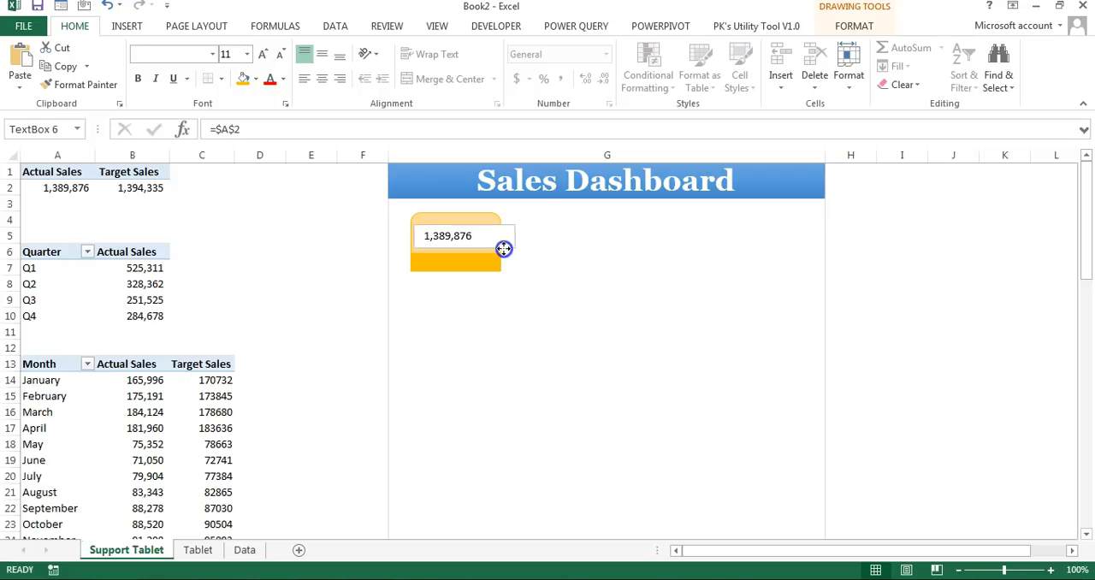
click(321, 79)
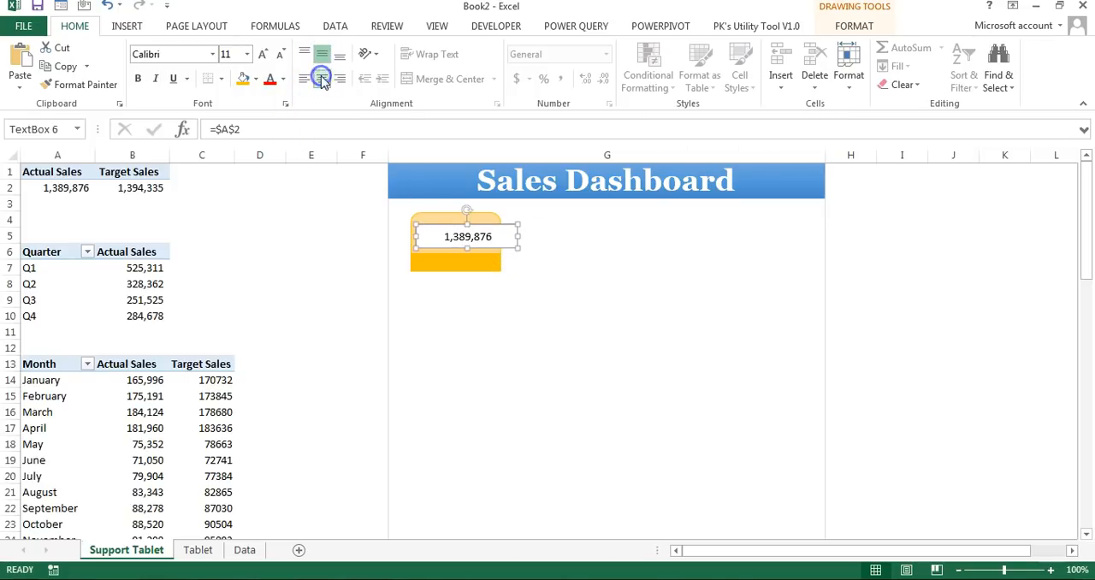
click(261, 55)
click(137, 78)
click(196, 54)
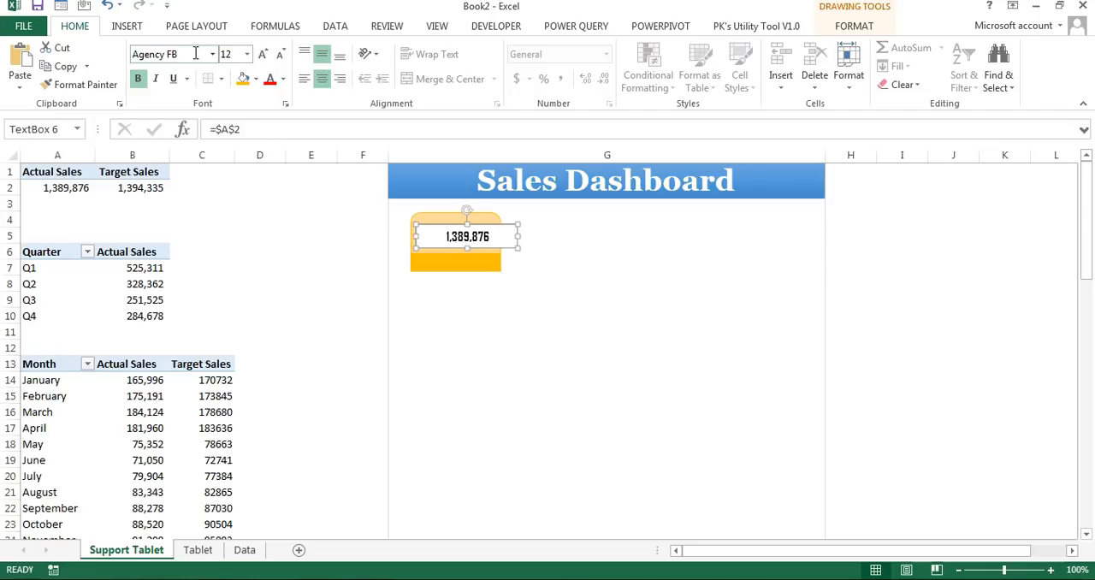
Step: Remove the outline and fill from the actual sales text box
click(853, 26)
click(395, 65)
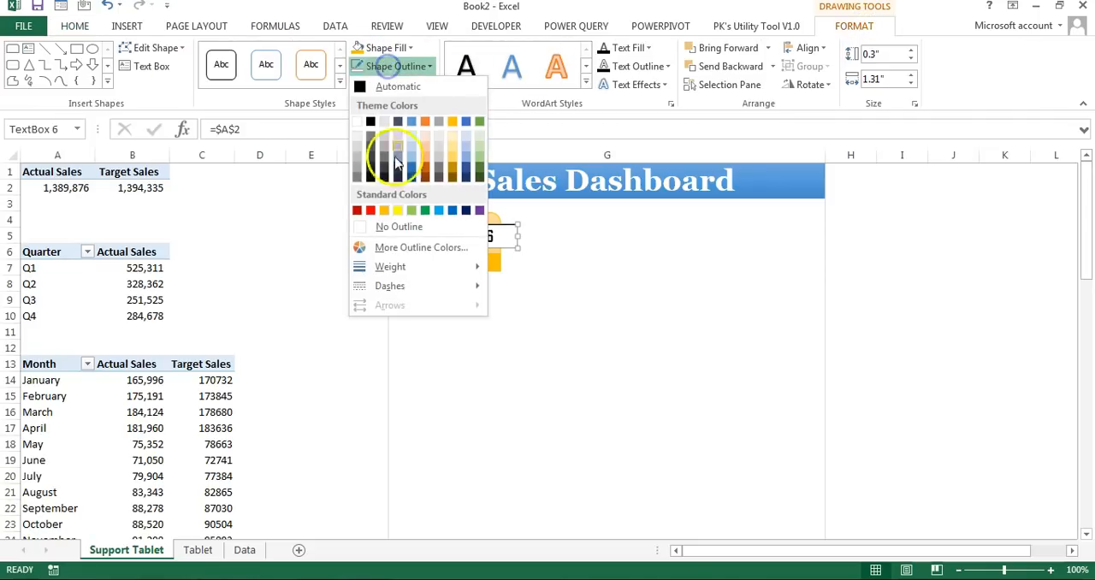
click(389, 226)
click(385, 48)
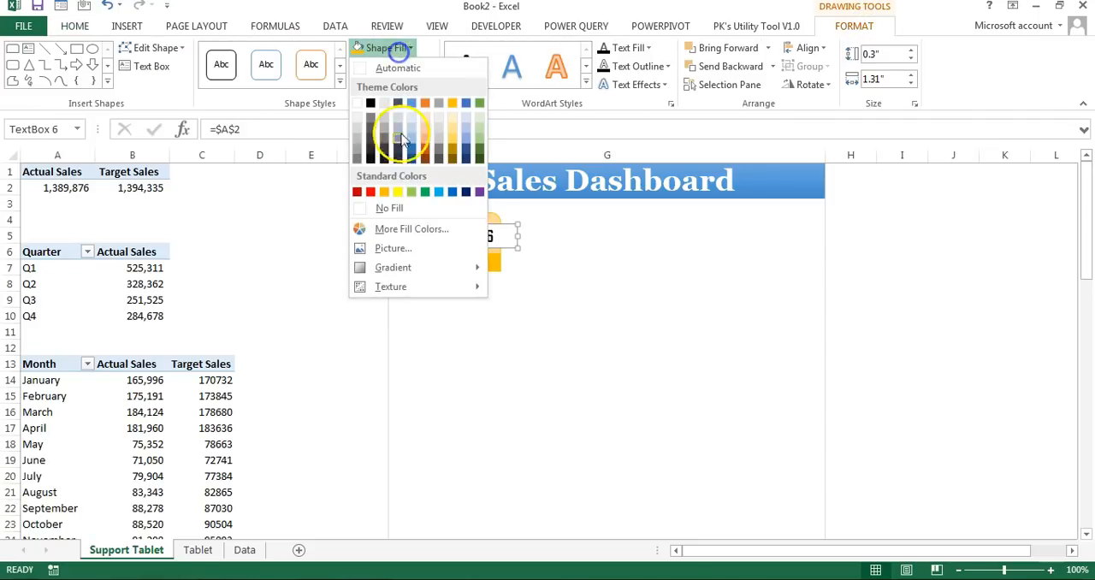
click(398, 210)
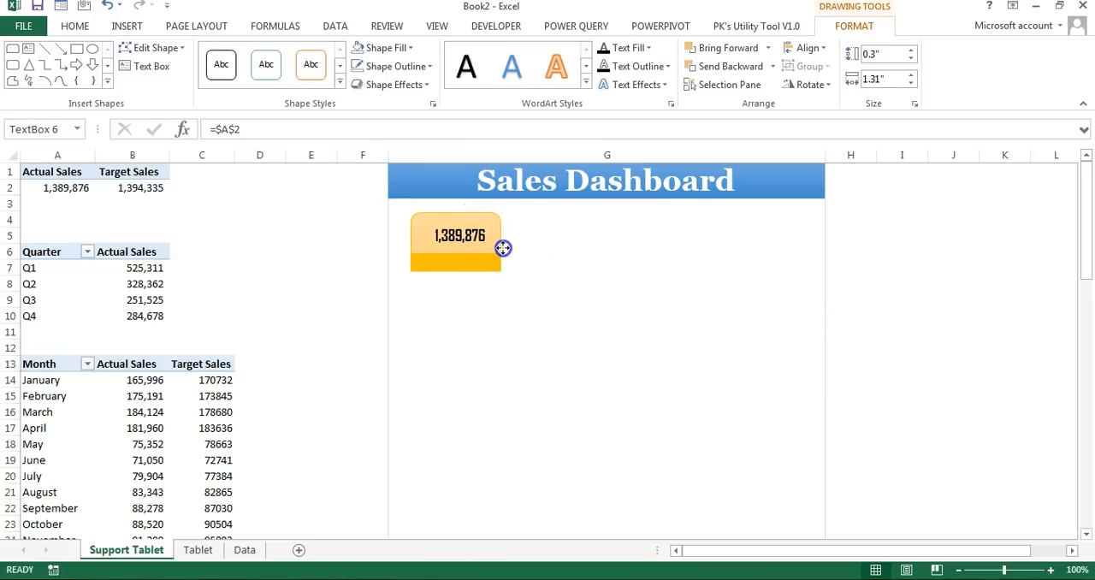
Step: Narrow the actual sales text box to about 1.18" and place a copy of it on the tile's gold strip
drag(501, 246, 486, 274)
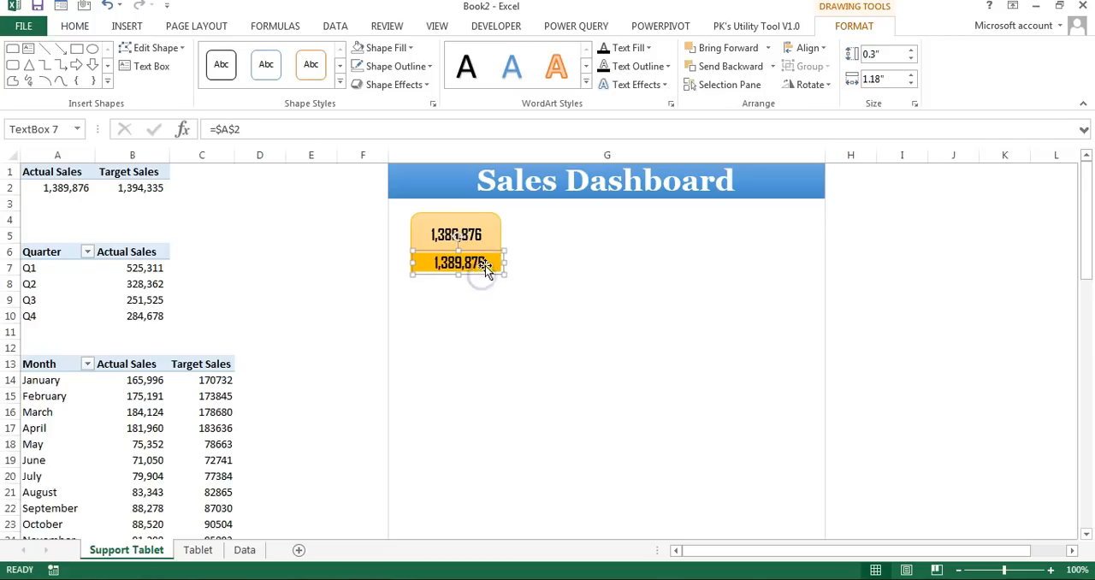
Step: Link the text box on the tile's gold strip to the Actual Sales heading in cell A1
click(317, 130)
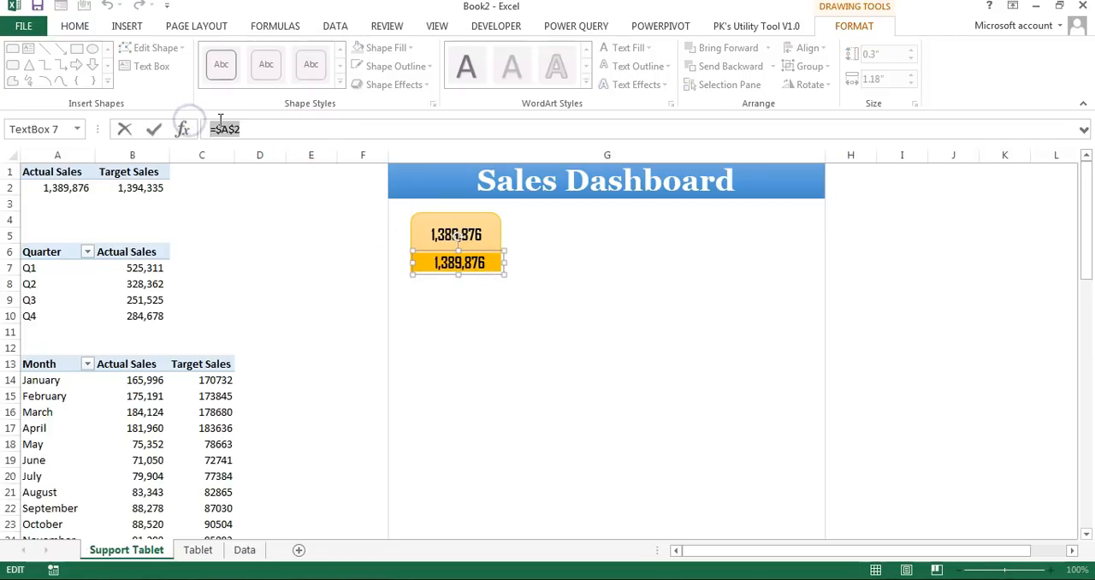
click(86, 172)
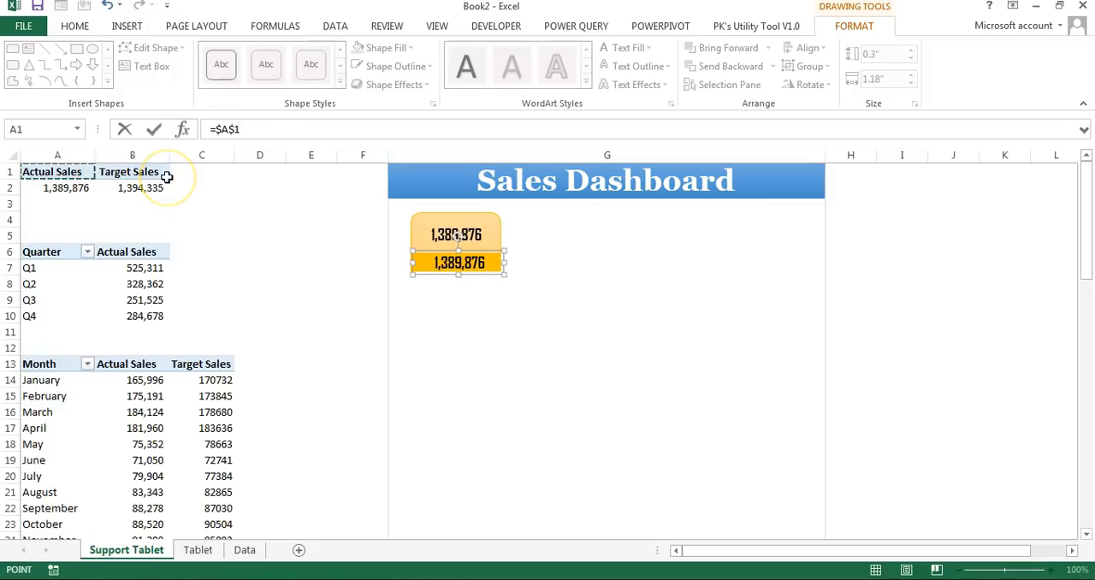
key(Return)
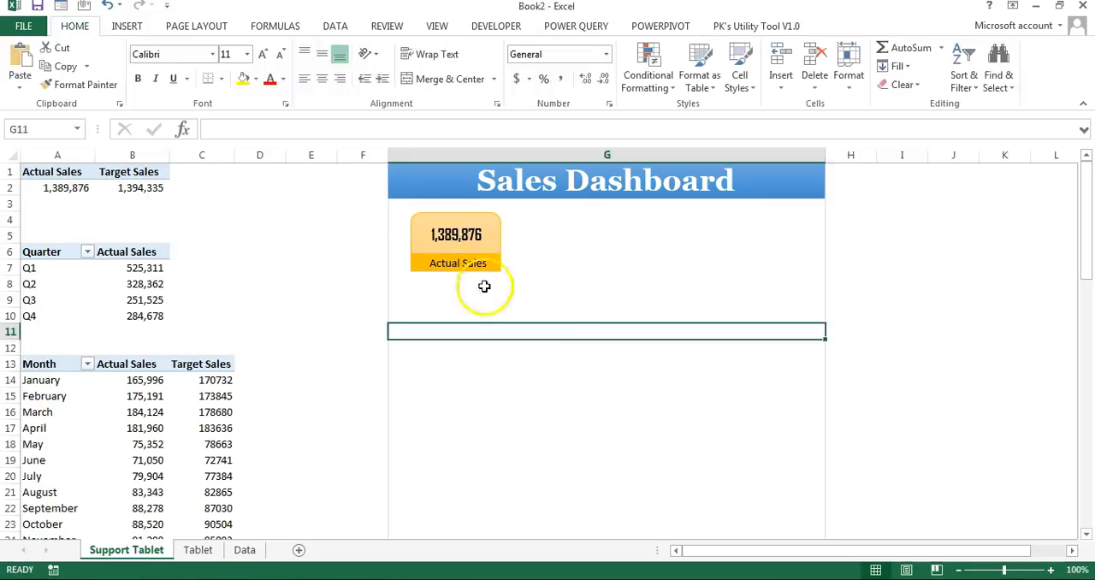
Step: Place a copy of the Actual Sales tile beside the original and link its number to the target sales value in cell B2
click(491, 217)
drag(496, 224, 602, 203)
click(581, 233)
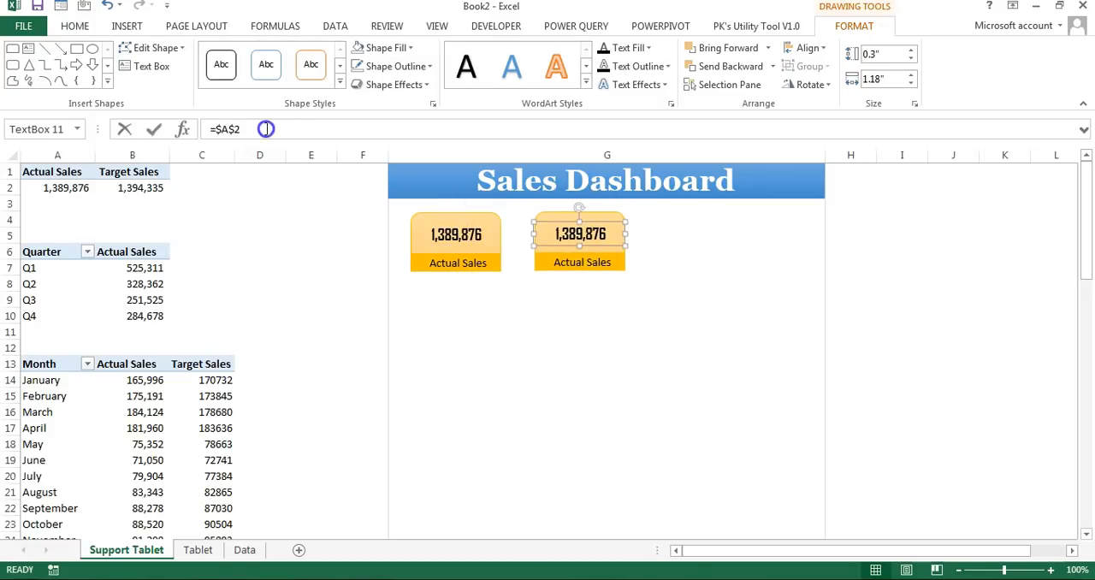
click(266, 128)
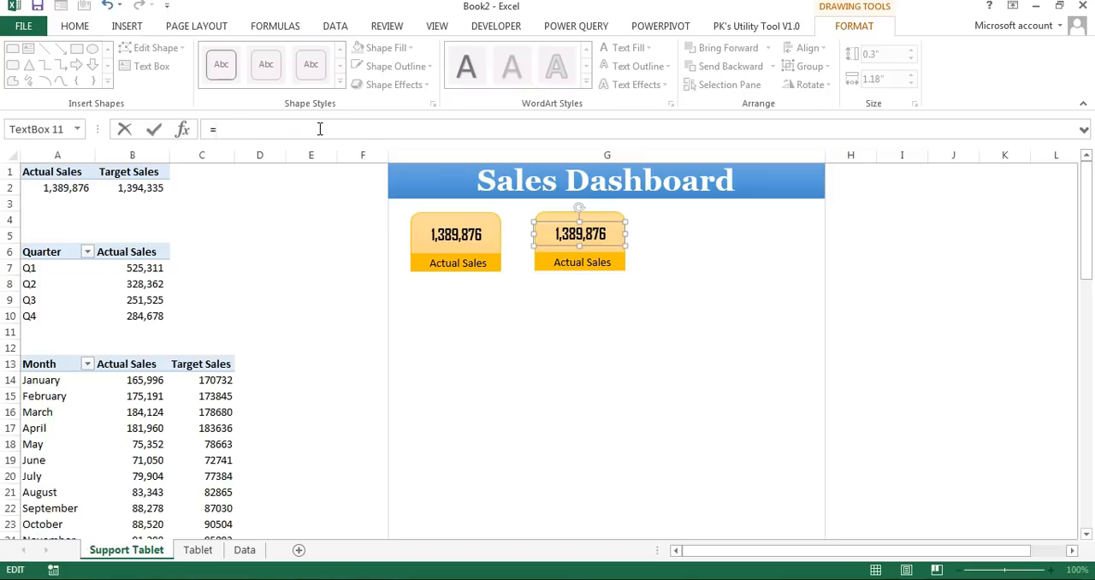
click(132, 186)
key(Return)
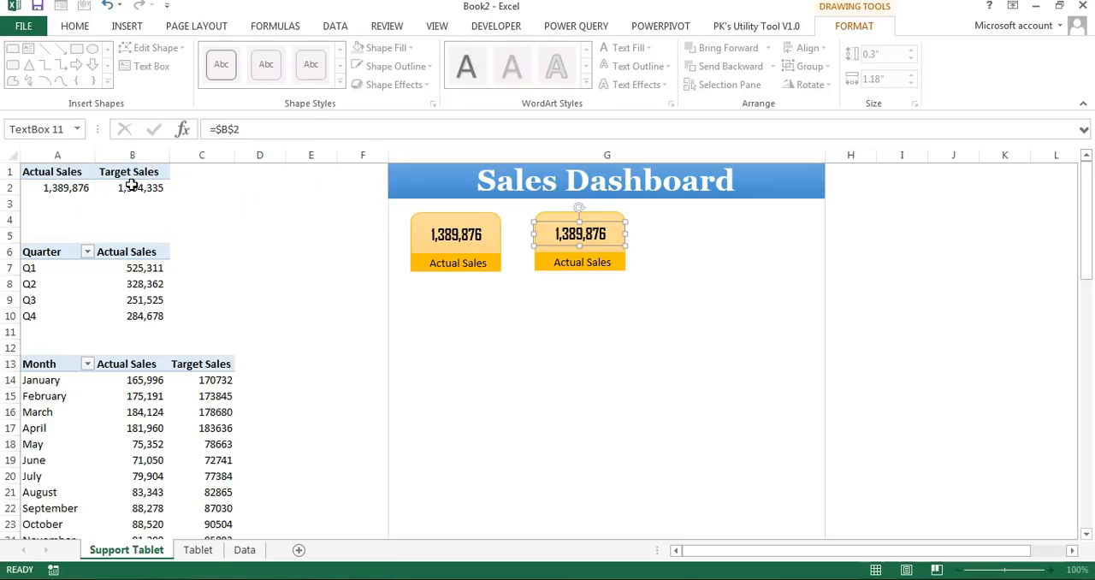
Step: Link the label on the copied tile's gold strip to the Target Sales heading in cell B1
click(601, 255)
drag(288, 127, 139, 133)
text(=)
click(132, 171)
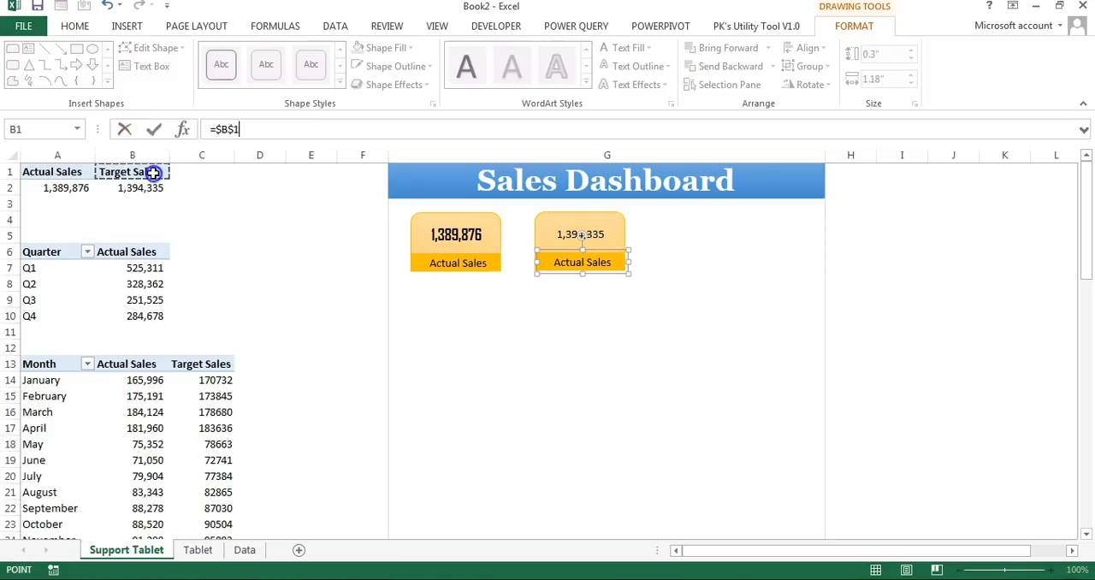
key(Return)
Step: Copy the formatting of the actual sales number onto the target sales number
click(453, 238)
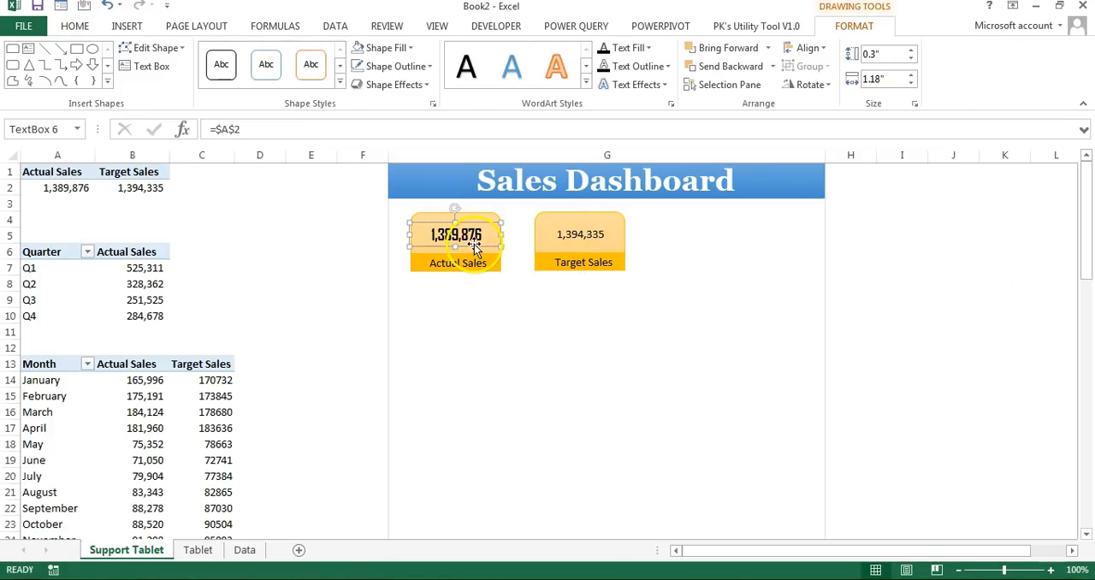
click(74, 25)
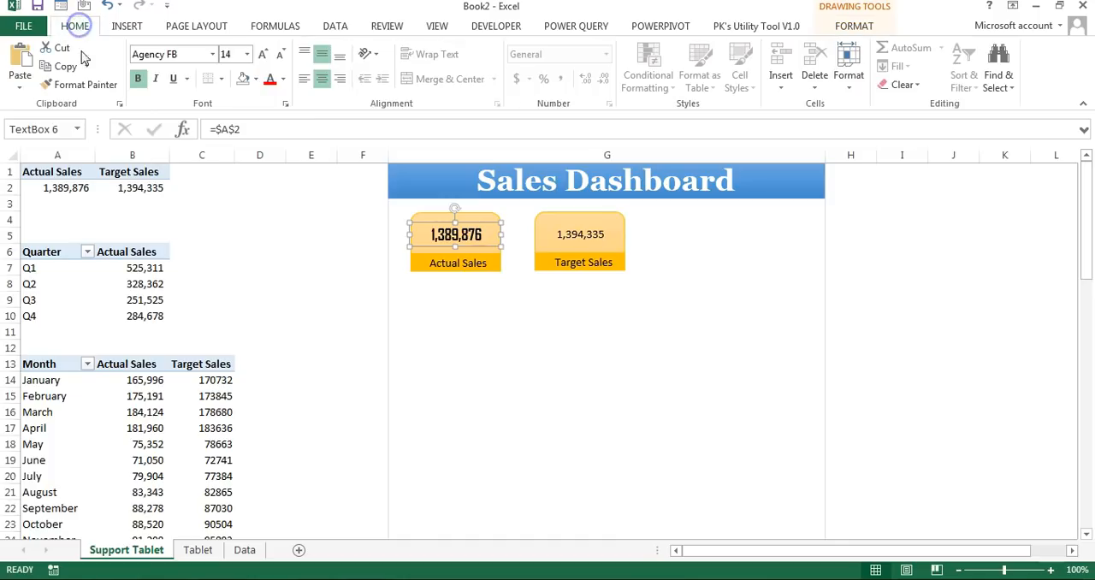
click(81, 85)
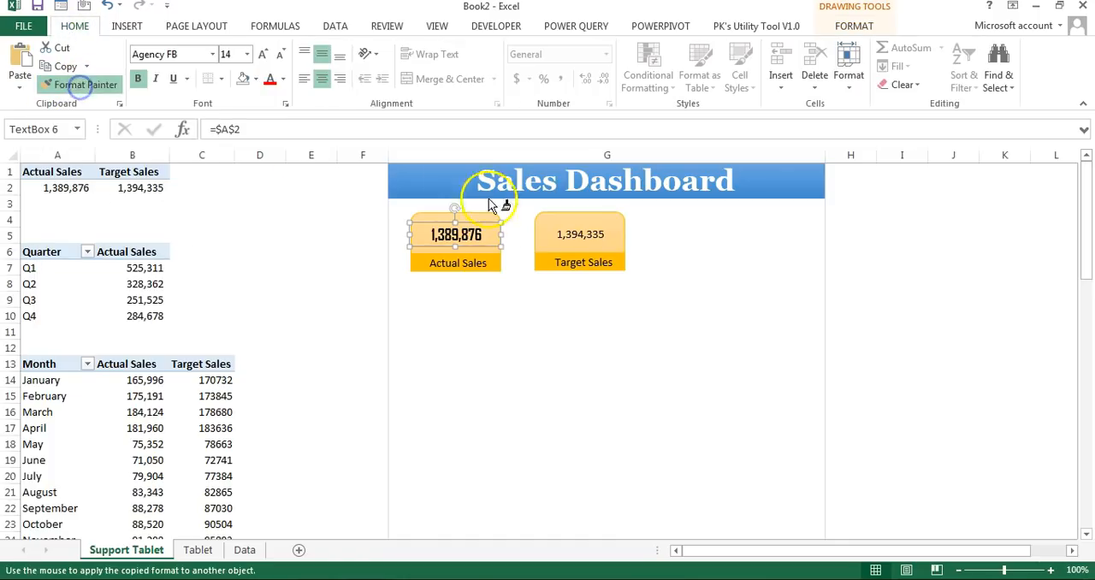
click(603, 240)
Step: Apply the light green subtle shape style to the rounded body of the Target Sales tile
click(623, 221)
click(621, 221)
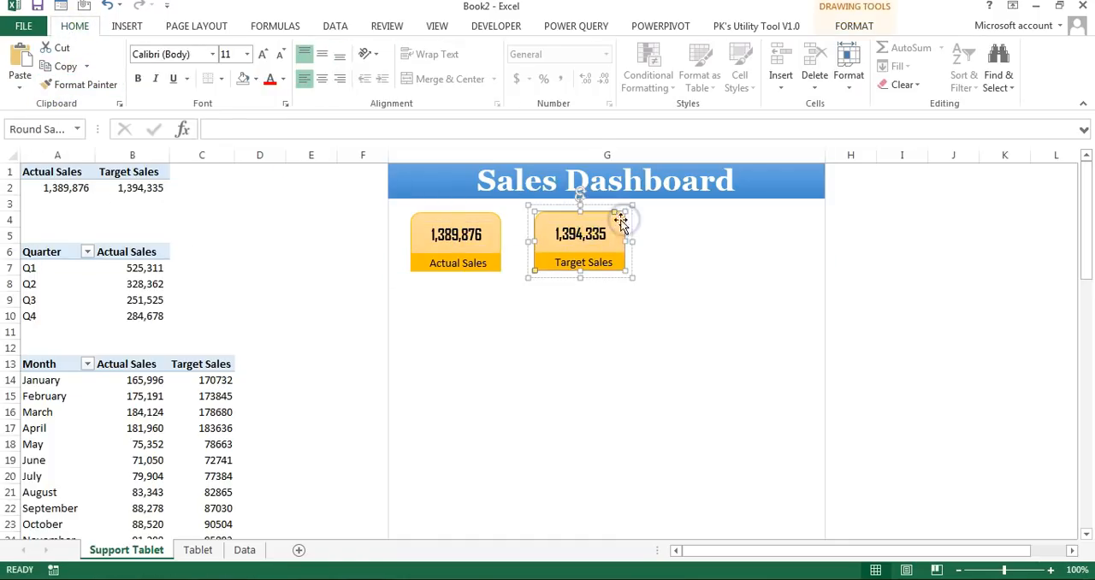
click(853, 26)
click(340, 81)
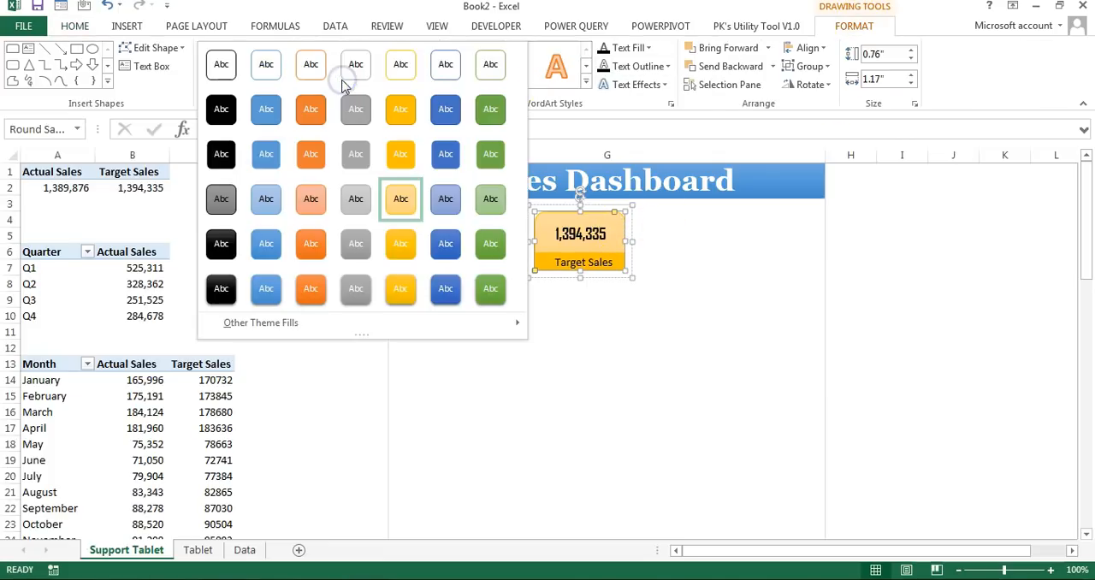
click(494, 199)
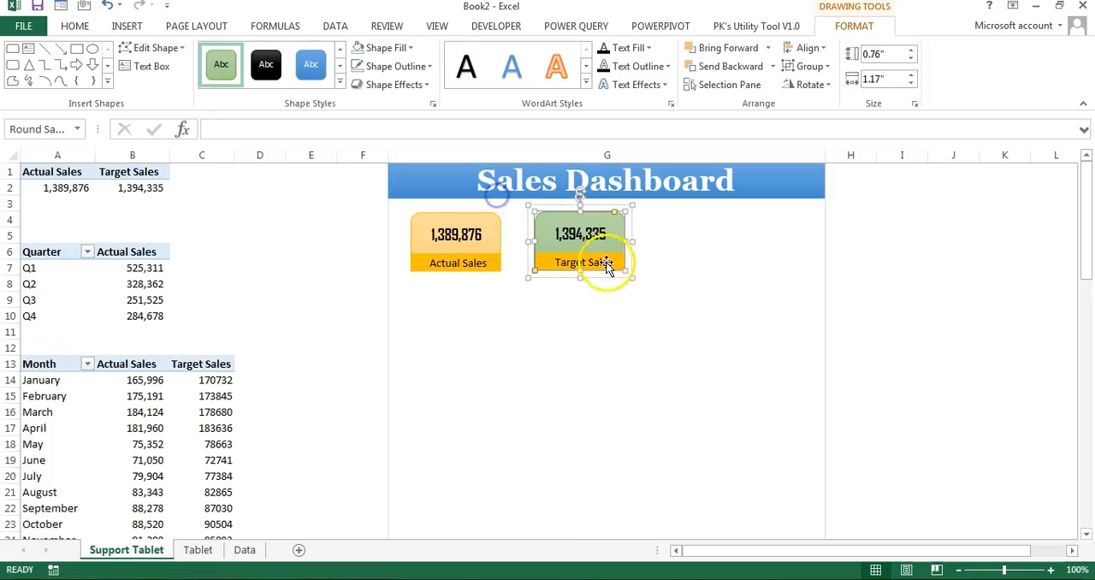
Step: Fill the Target Sales label strip with the solid green theme color
click(616, 261)
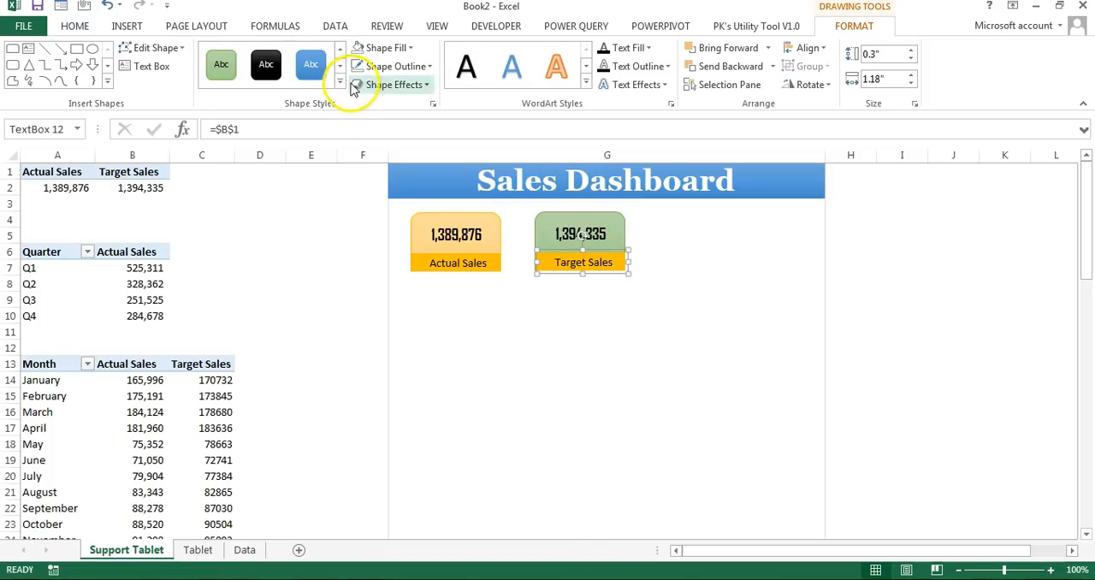
click(383, 53)
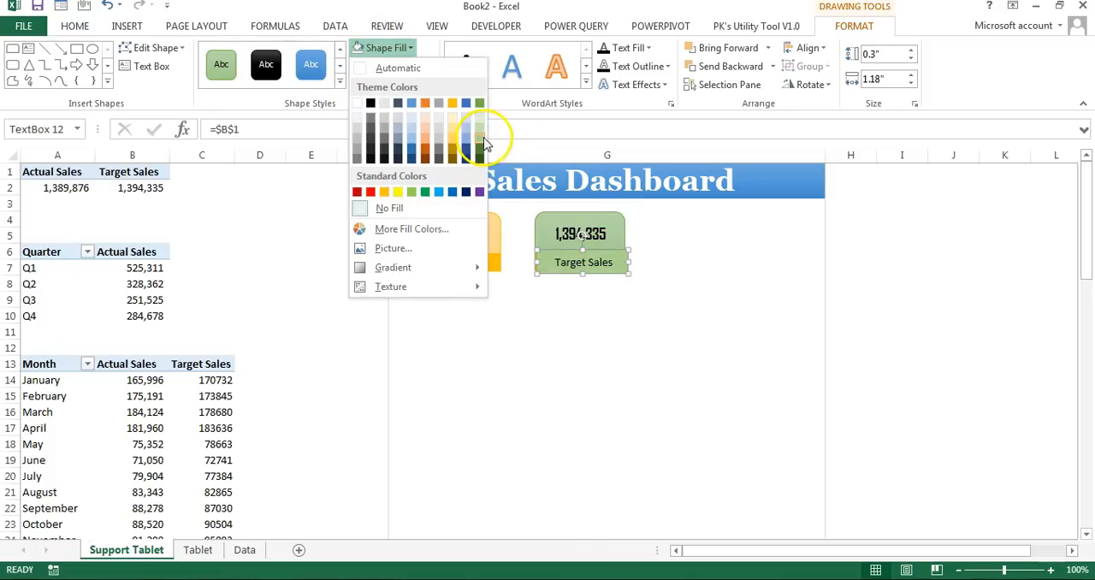
click(481, 103)
click(734, 276)
Step: Group all the shapes and text boxes of the Target Sales tile
click(612, 256)
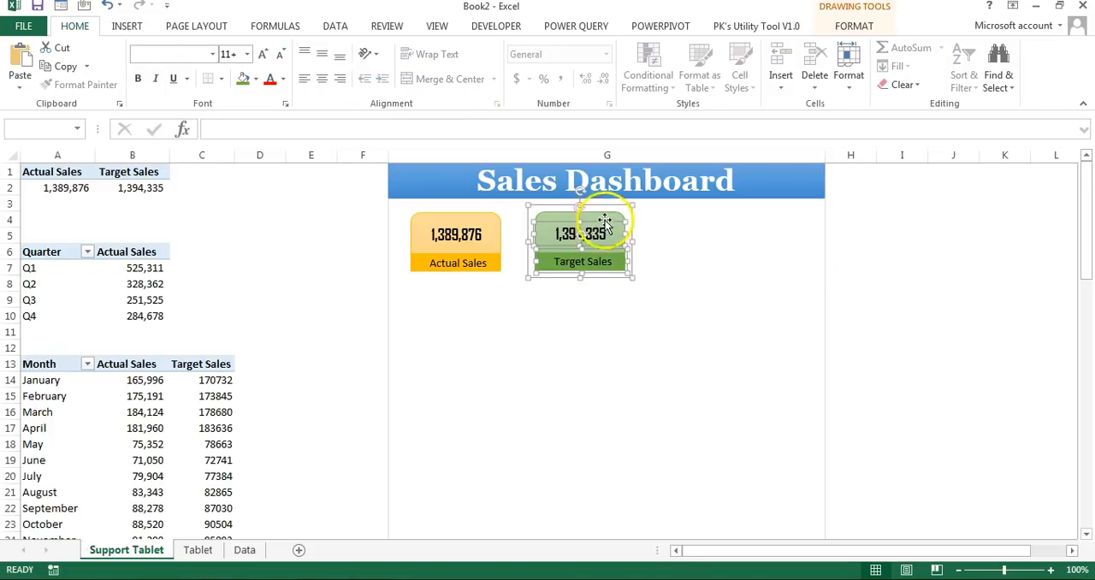
right_click(607, 211)
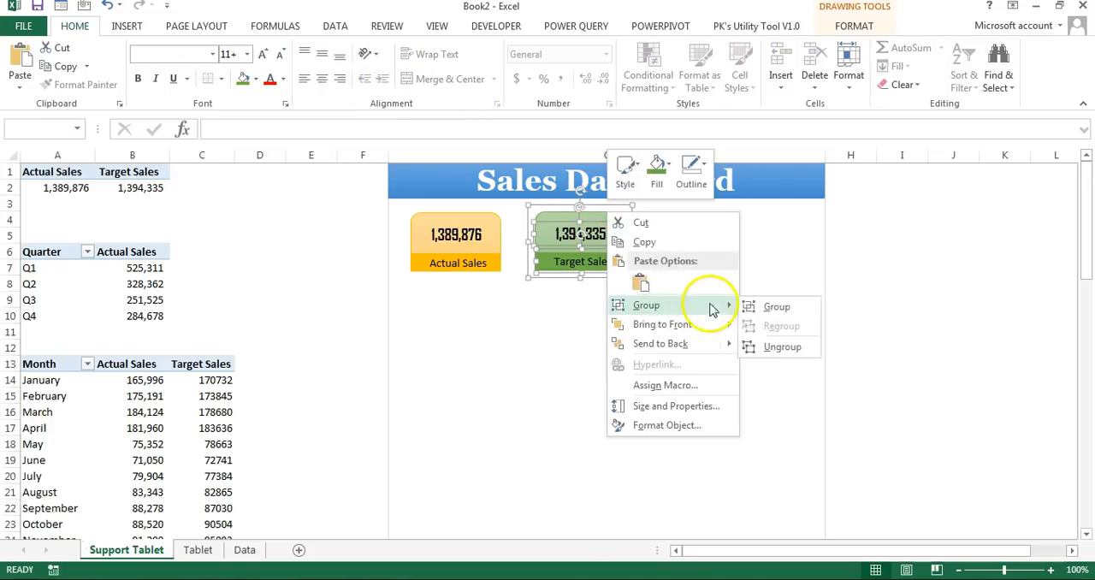
click(764, 304)
Step: Group the parts of the Actual Sales tile and shift the Target Sales tile slightly closer to it
click(467, 265)
ctrl+click(470, 235)
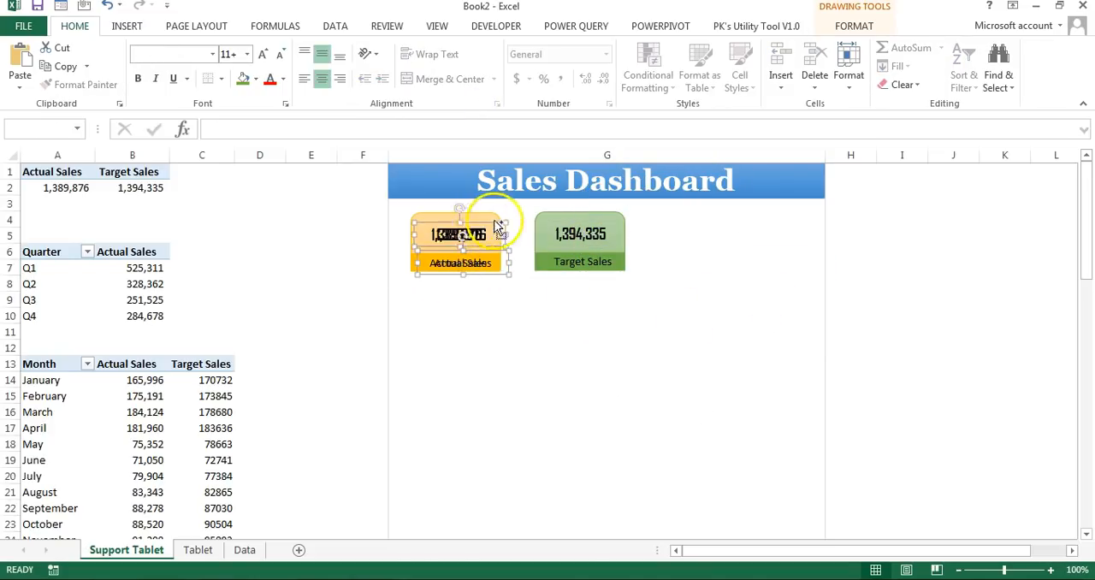
ctrl+click(494, 220)
right_click(492, 220)
click(642, 313)
drag(578, 263, 568, 264)
click(855, 264)
Step: Insert a 2-D pie chart from the quarterly sales PivotTable in A6:B10 and hide all its field buttons
drag(42, 251, 137, 317)
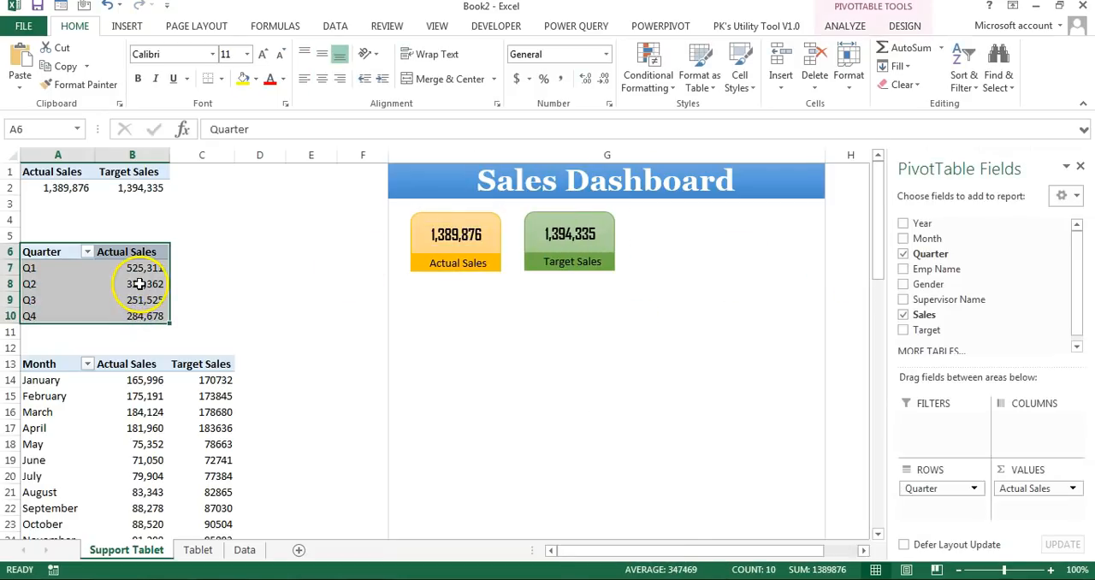
click(124, 26)
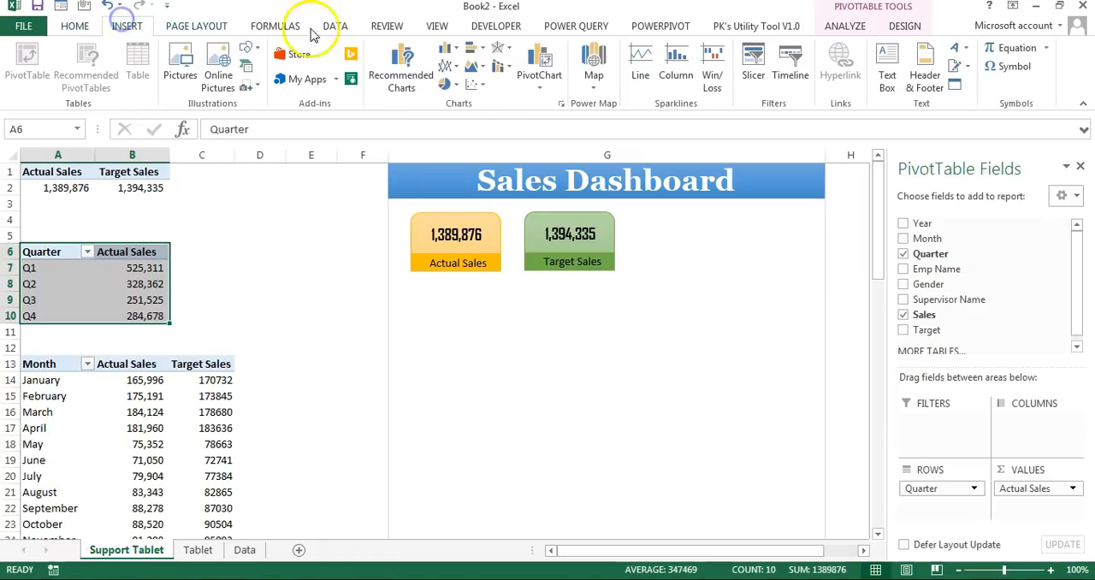
click(458, 87)
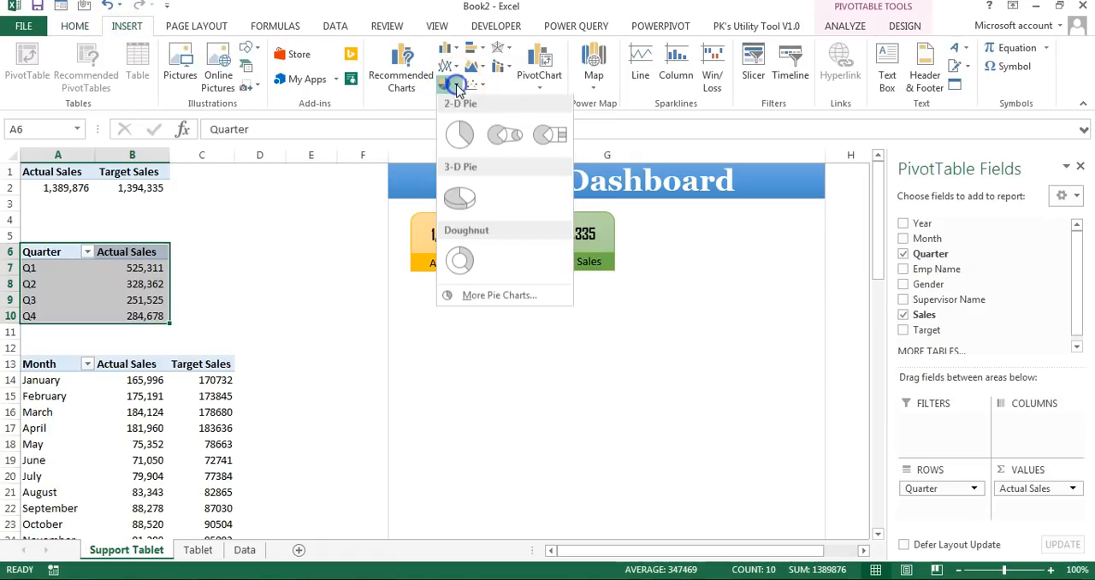
click(462, 135)
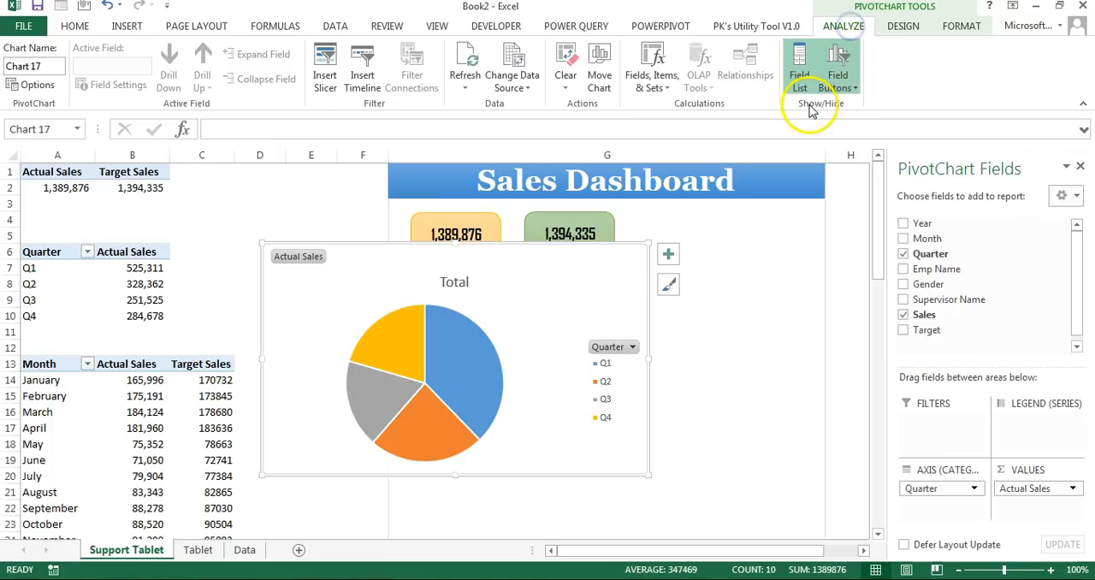
click(837, 79)
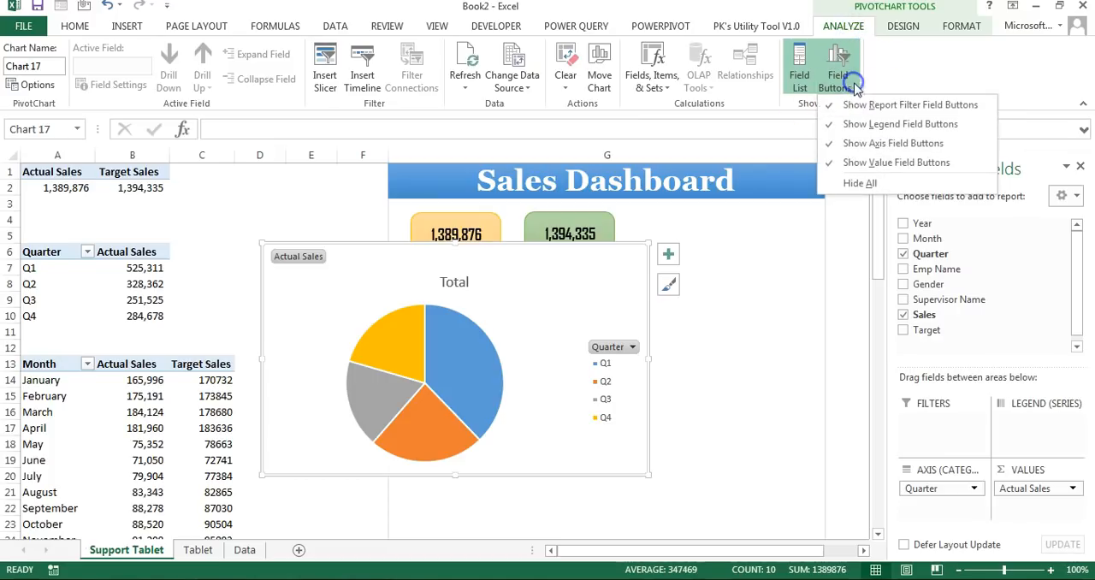
click(869, 192)
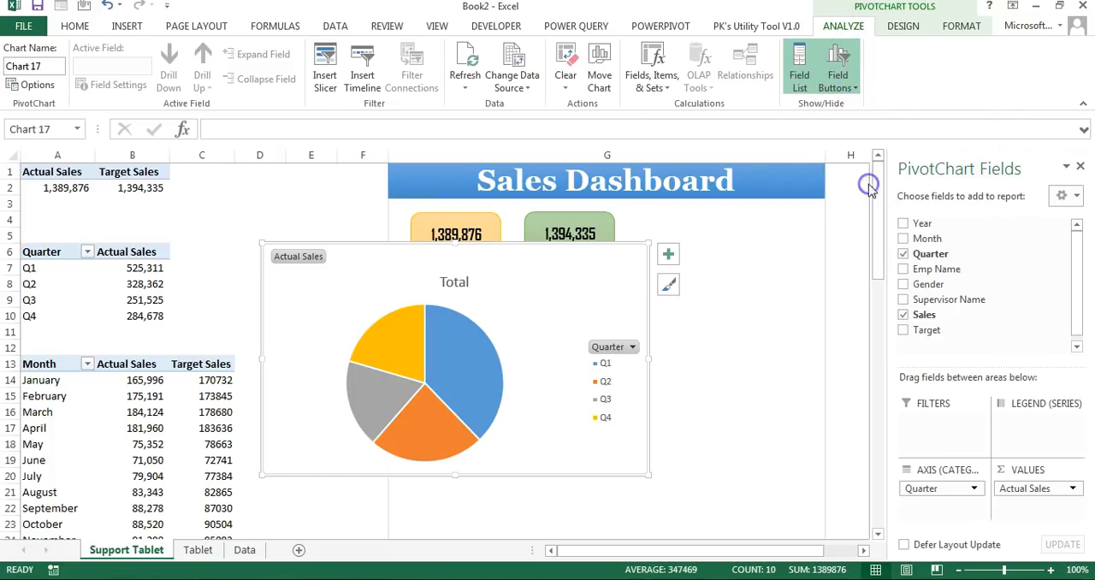
Step: Remove the pie chart's legend and title and shrink it to about 2.14" by 2.52" beside the Target Sales tile
click(668, 254)
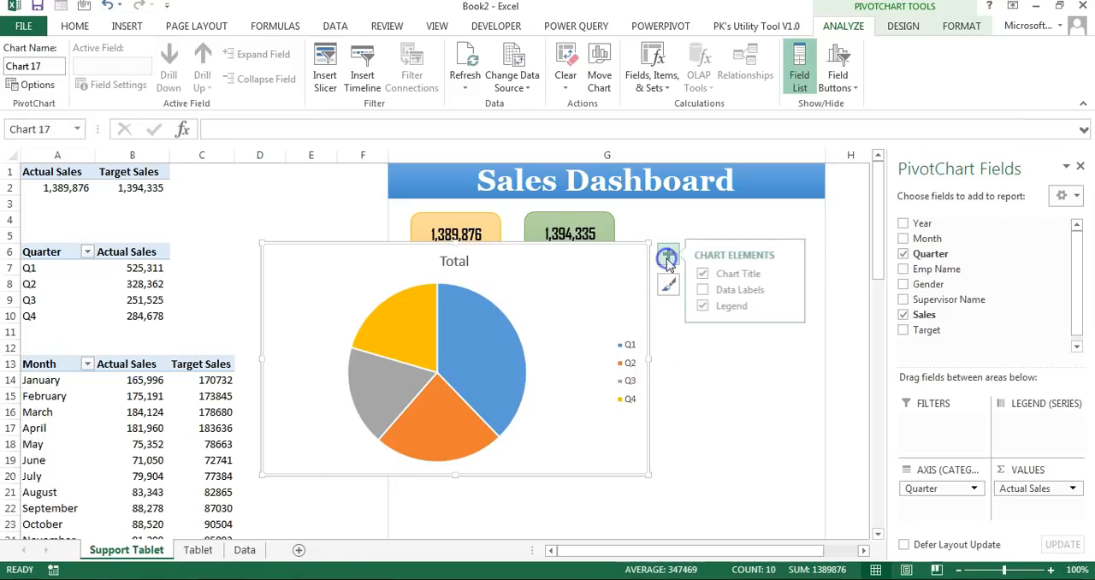
click(707, 305)
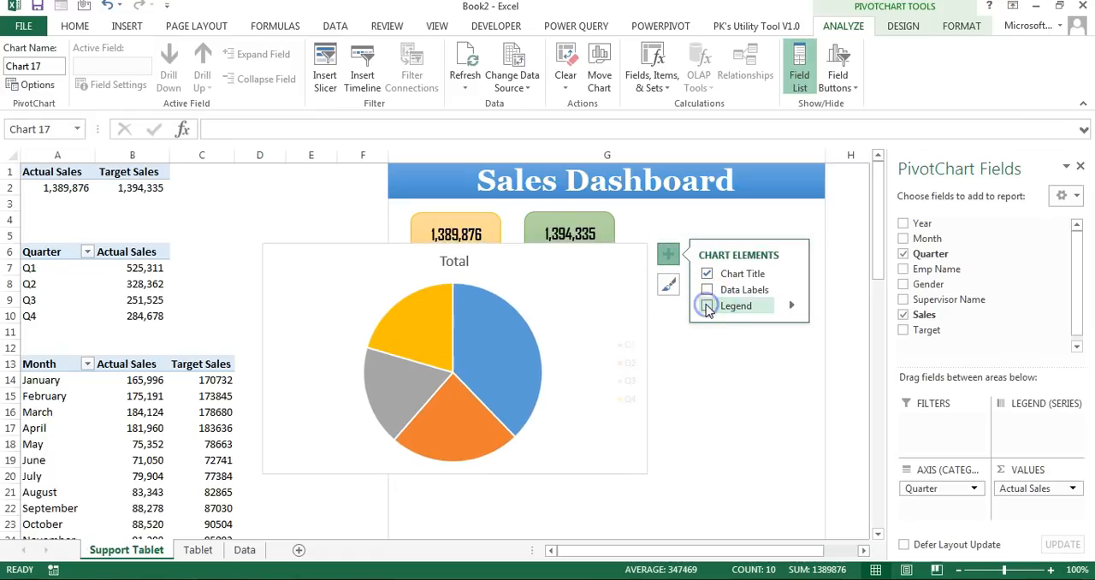
click(458, 271)
key(Delete)
drag(650, 474, 787, 386)
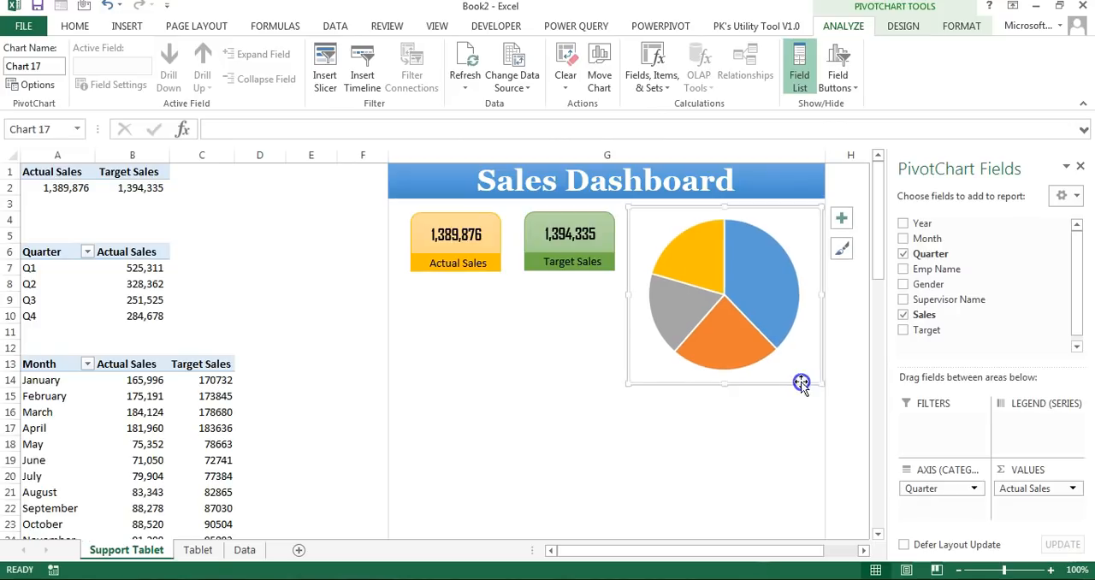
Step: Add data labels to the slices of the quarterly pie chart
click(762, 268)
right_click(761, 272)
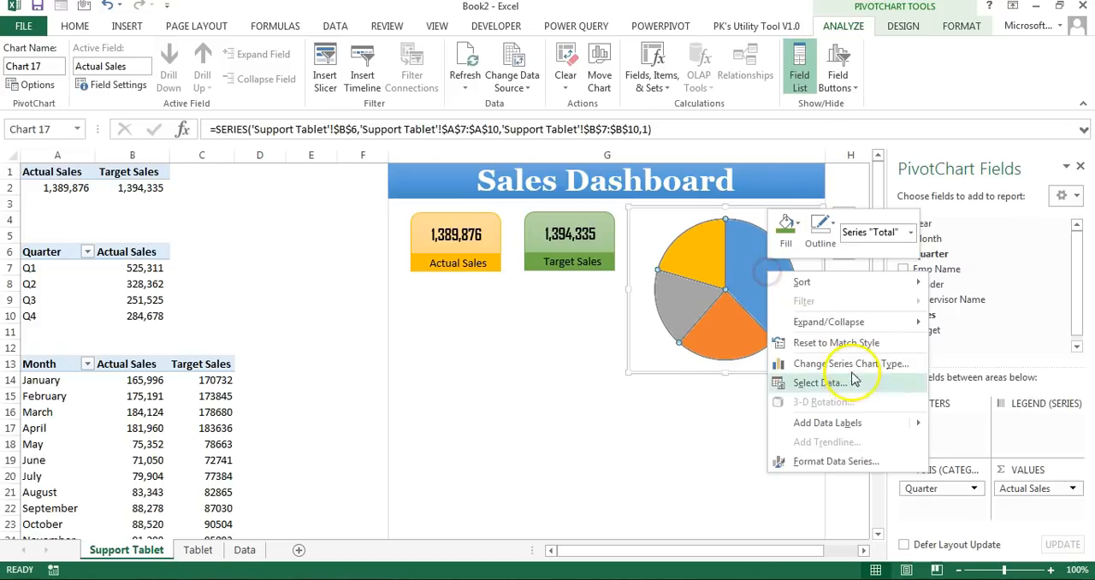
click(846, 422)
Step: Set the pie's data labels to show category name and percentage, without values or leader lines
click(761, 293)
right_click(761, 293)
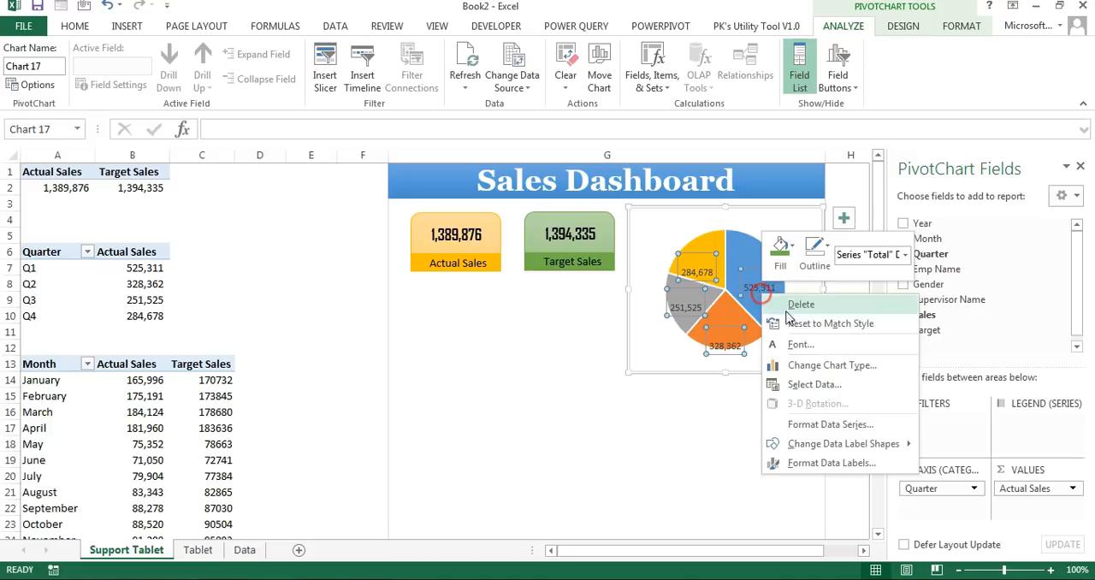
click(829, 463)
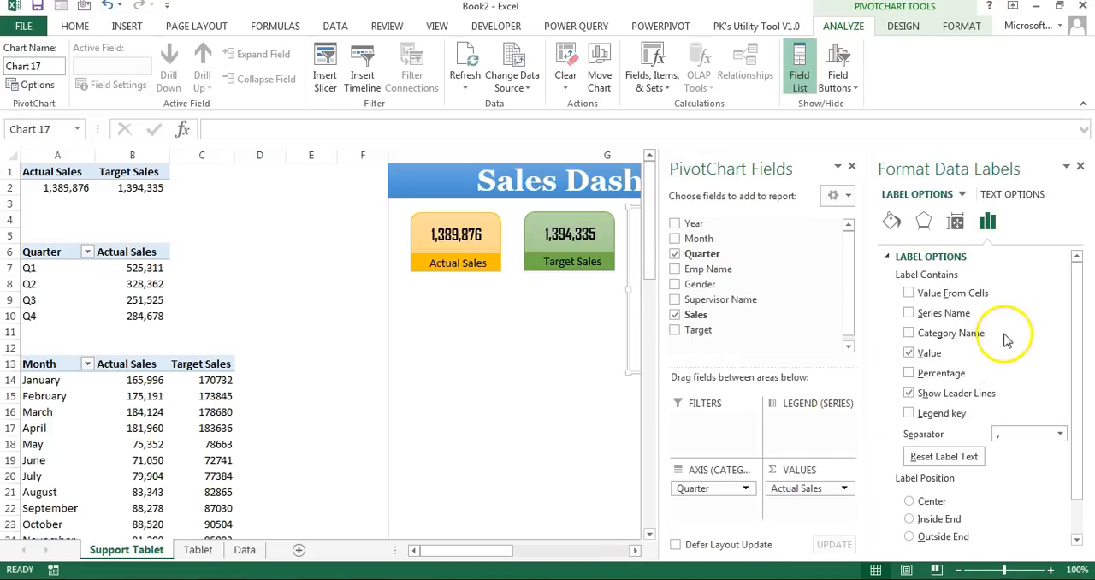
click(961, 338)
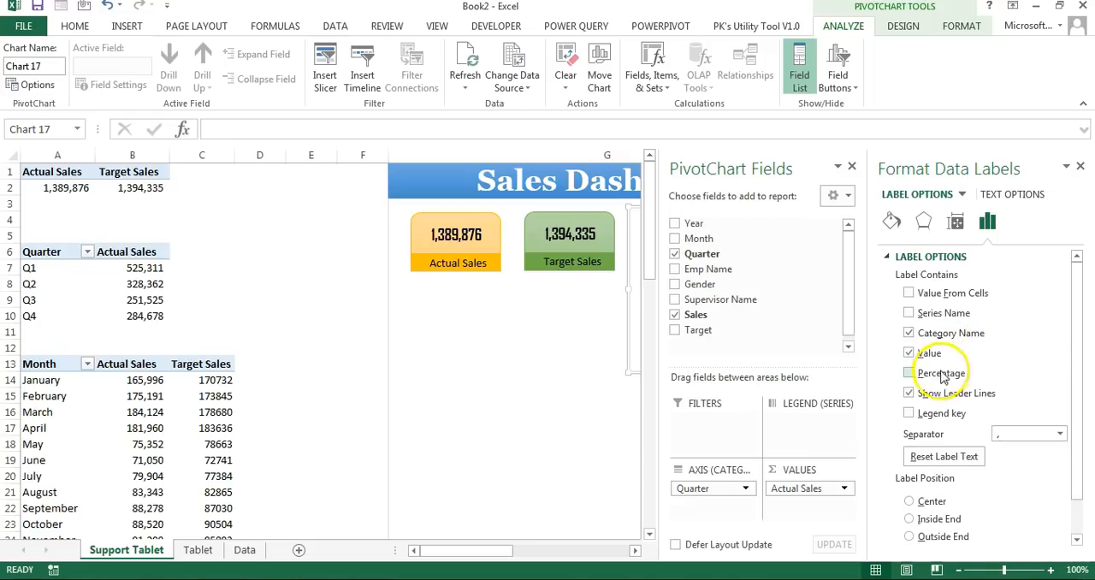
click(917, 358)
click(917, 392)
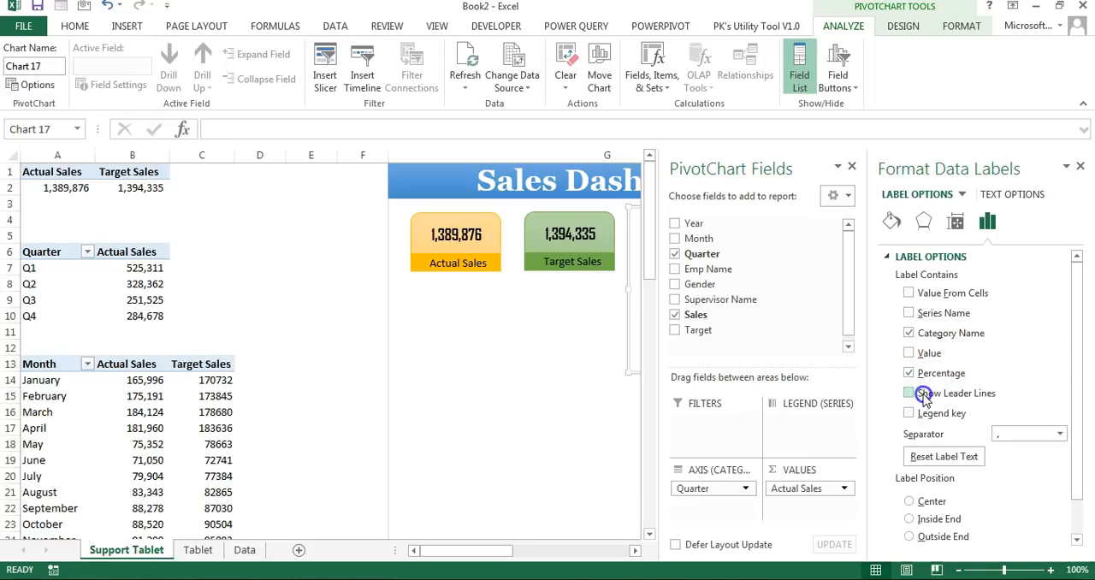
click(1080, 166)
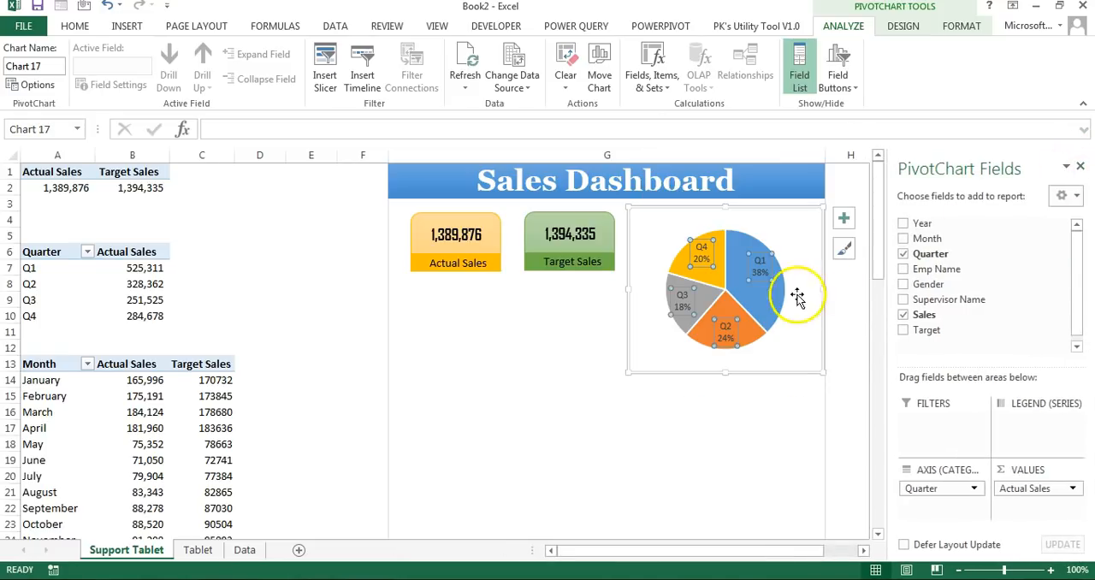
click(858, 272)
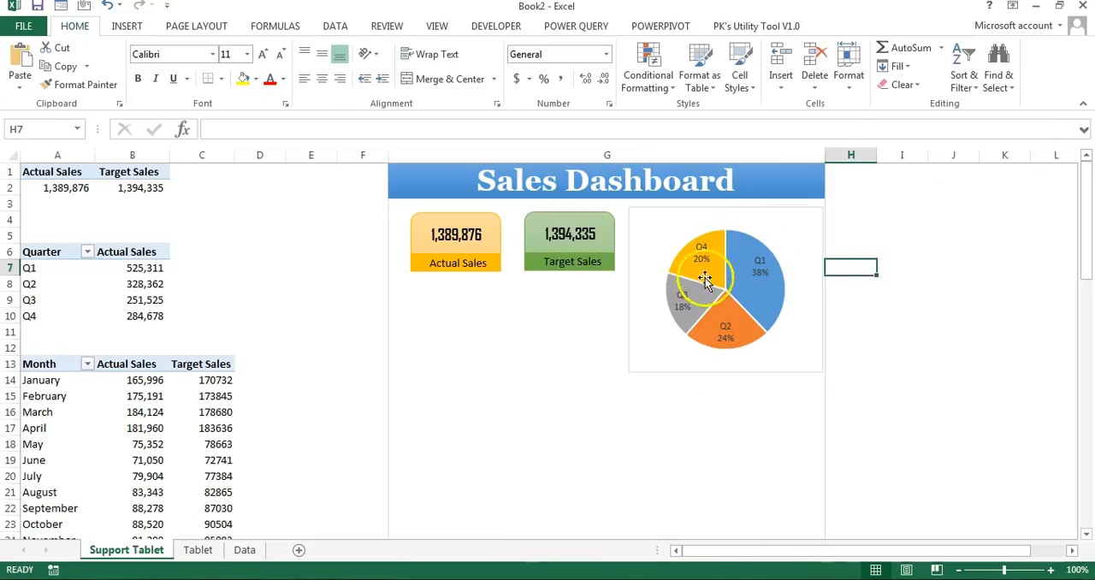
Step: Make the pie chart's data labels bold and close the PivotChart field list
click(760, 270)
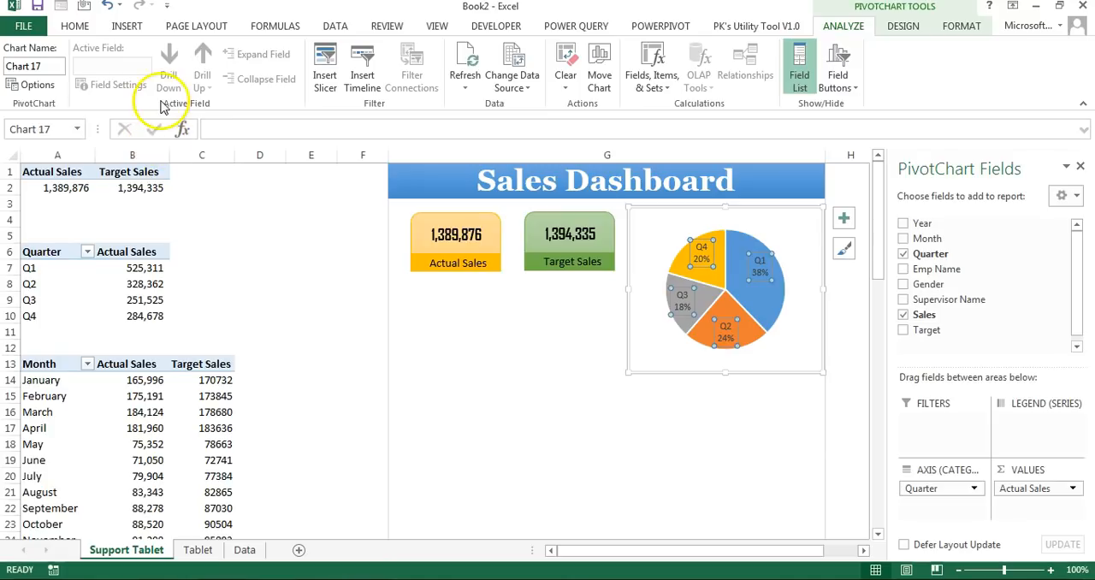
click(74, 25)
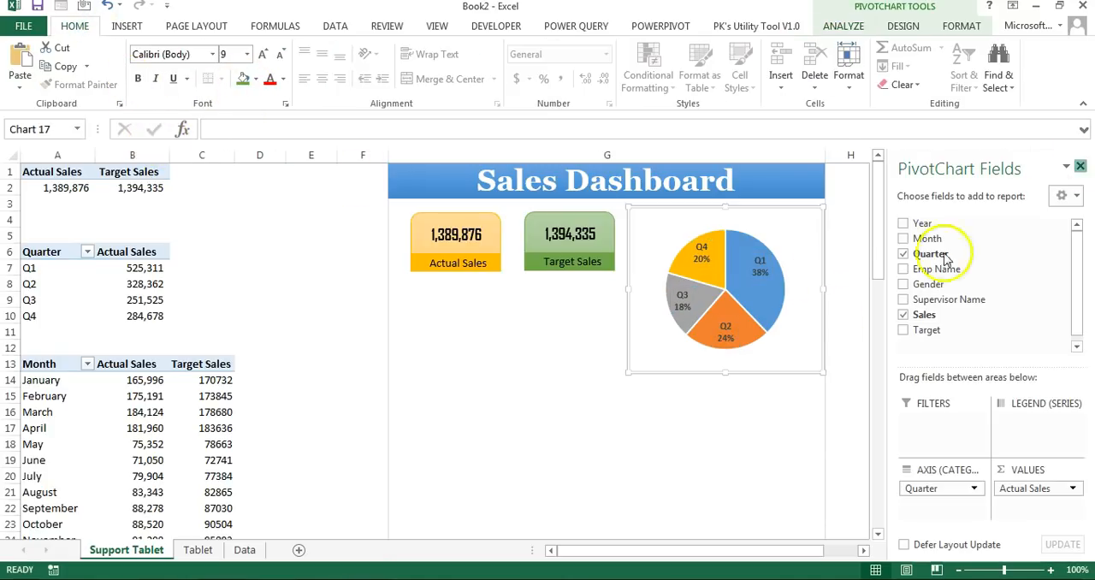
click(904, 251)
Step: Remove the fill and outline from the pie chart's chart area
click(801, 212)
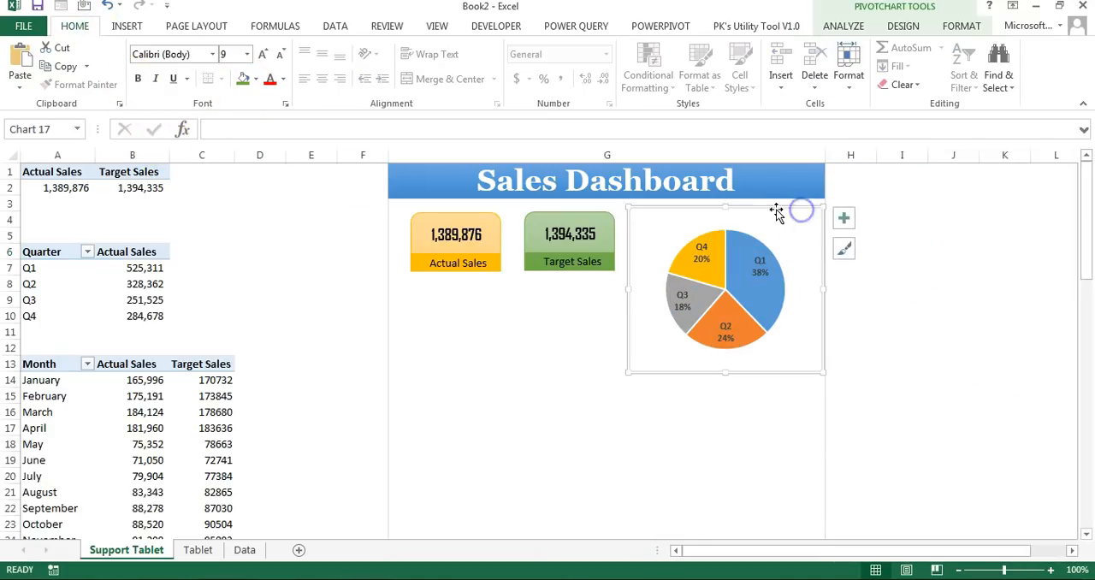
click(962, 26)
click(459, 67)
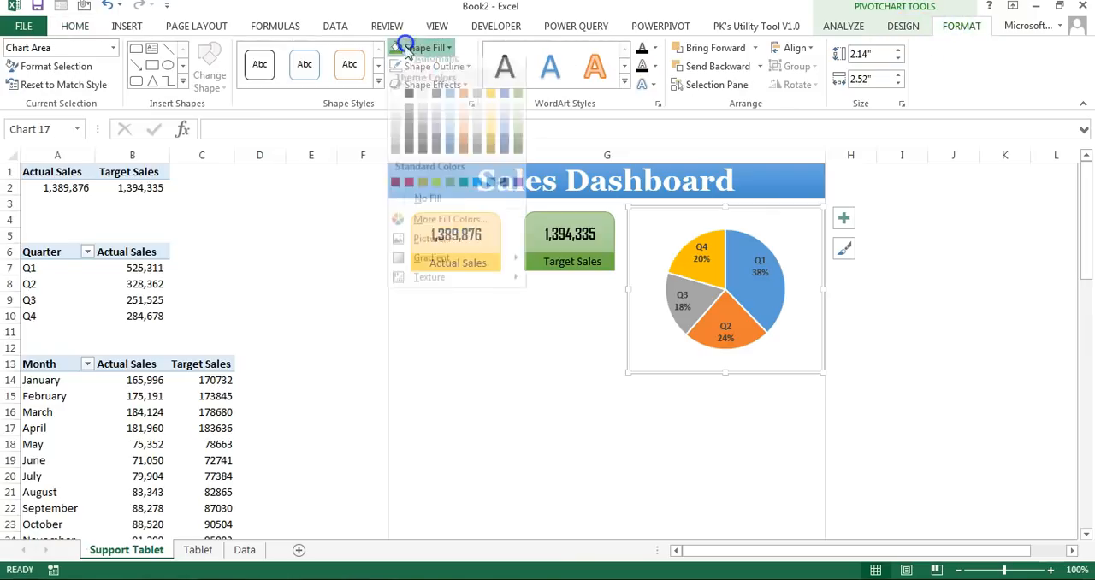
click(465, 205)
click(453, 67)
click(445, 225)
key(Escape)
Step: Open the gallery of shapes available for insertion on the dashboard
click(130, 29)
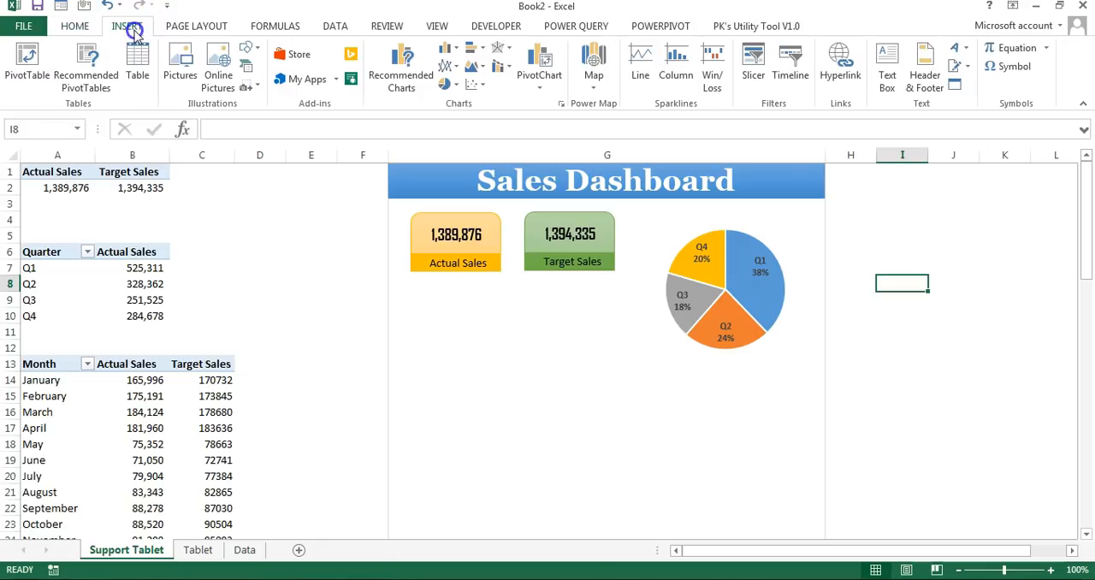
click(254, 48)
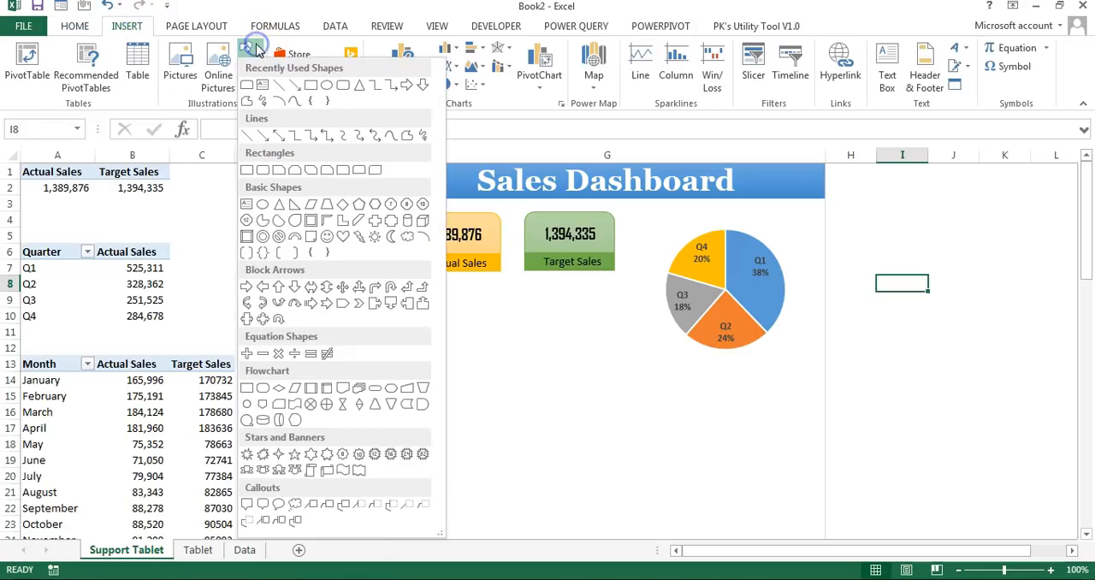
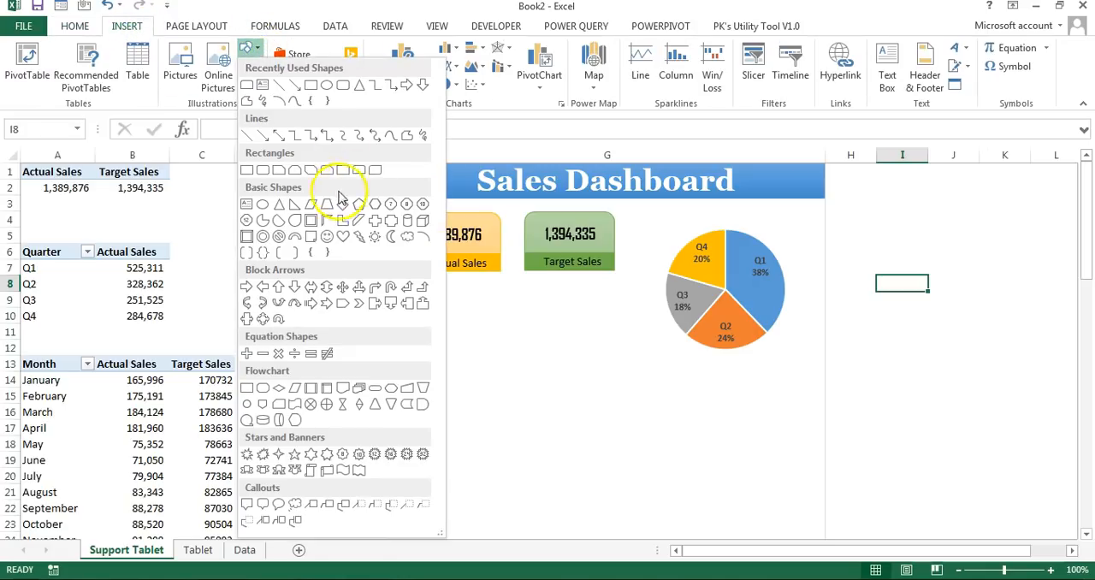
Step: Draw a donut shape around the pie chart and fit it as a ring about 1.95 by 1.95 inches
click(264, 240)
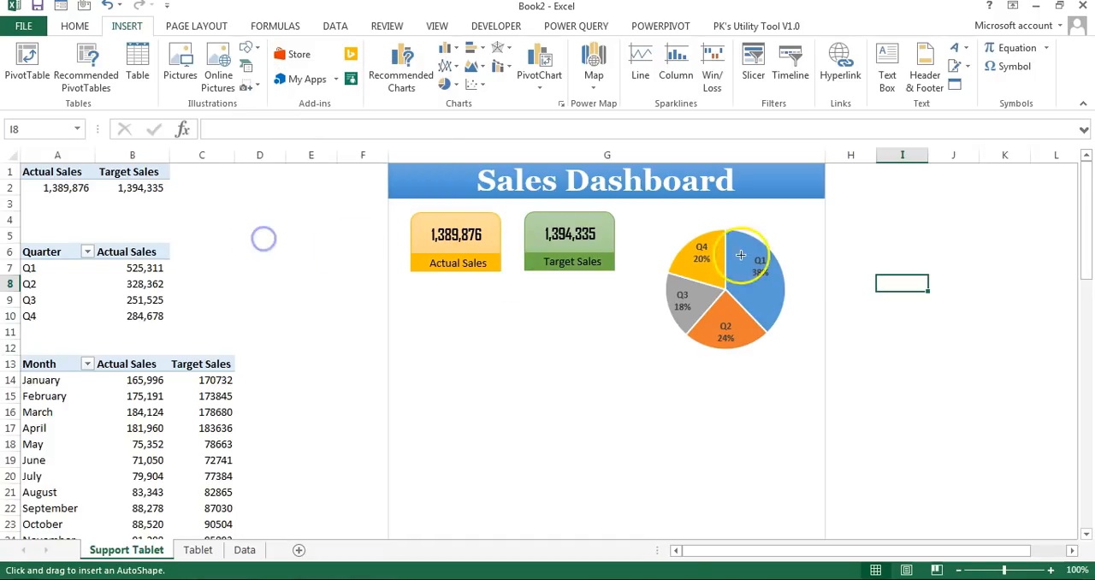
mouse_move(656, 226)
mouse_down()
mouse_move(813, 349)
mouse_move(785, 327)
mouse_up()
drag(684, 295, 656, 293)
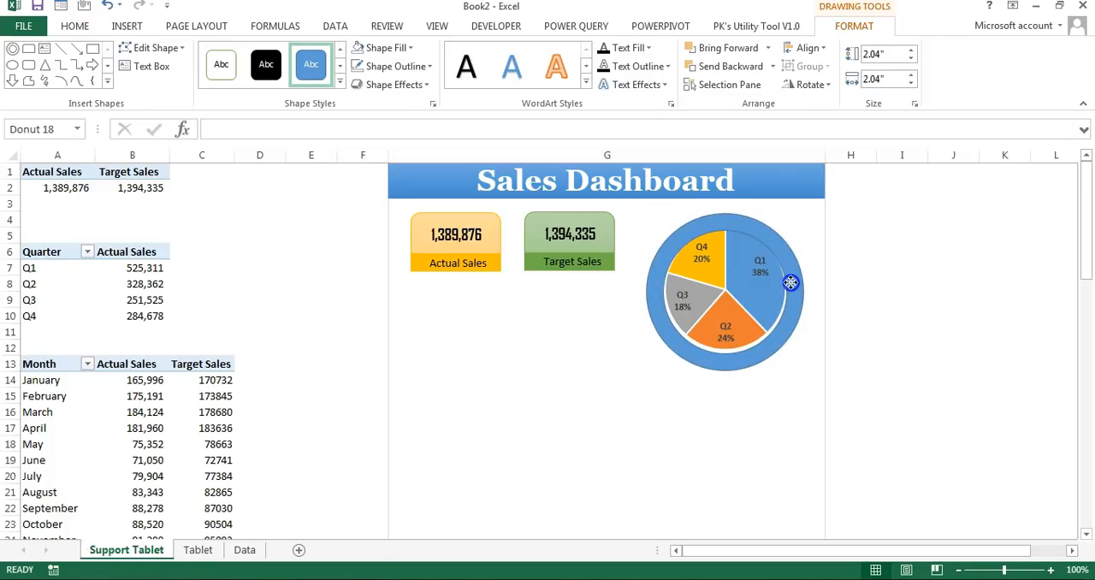
drag(790, 282, 791, 282)
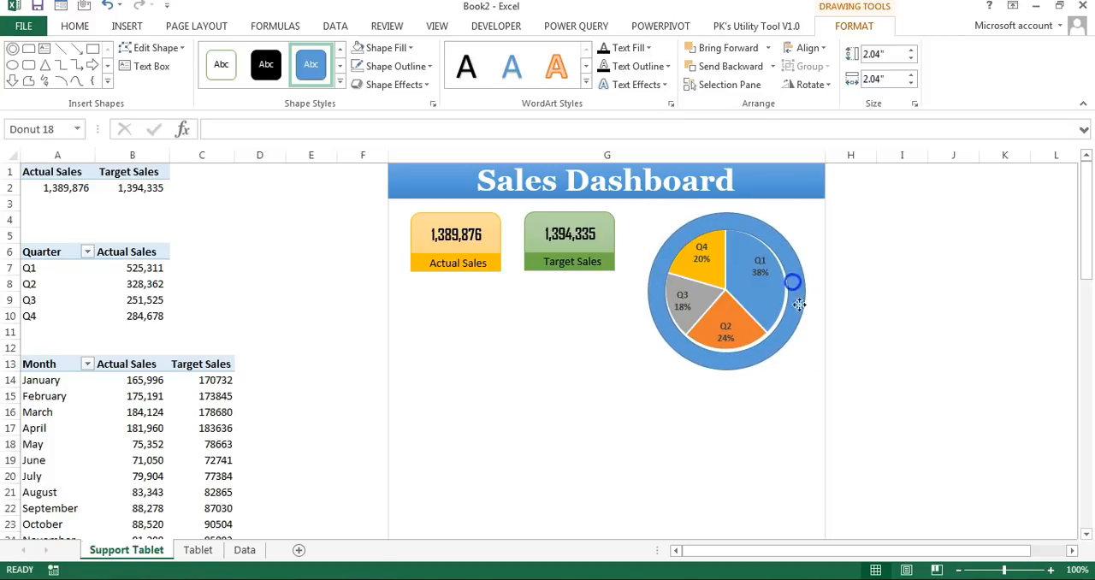
mouse_move(805, 368)
mouse_down()
mouse_move(758, 342)
mouse_move(797, 361)
mouse_up()
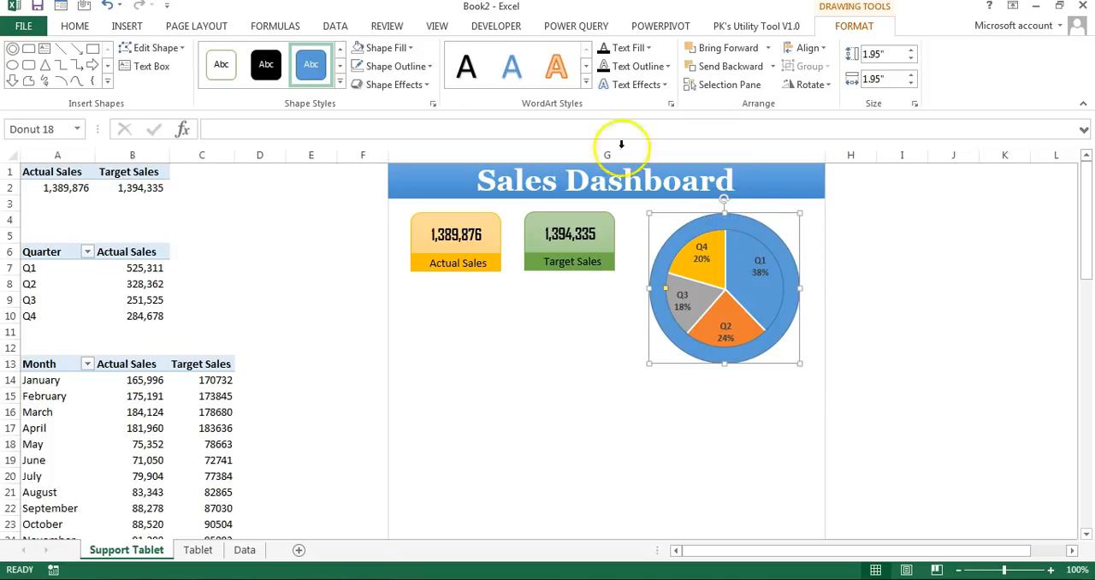
Step: Fill the donut ring with Blue-Gray, Text 2, Lighter 40% and remove its outline
click(408, 49)
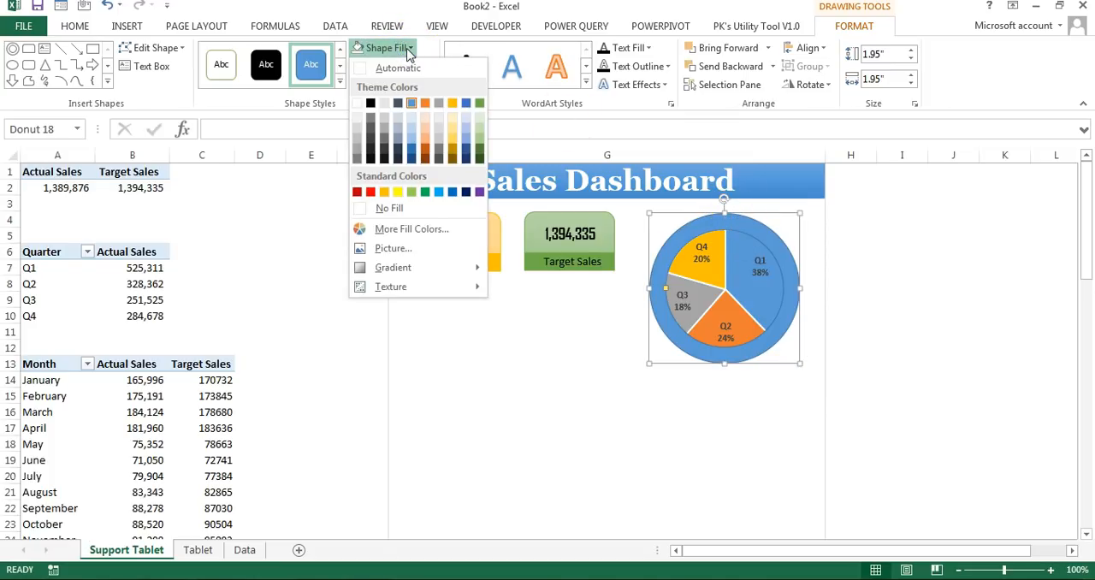
click(397, 142)
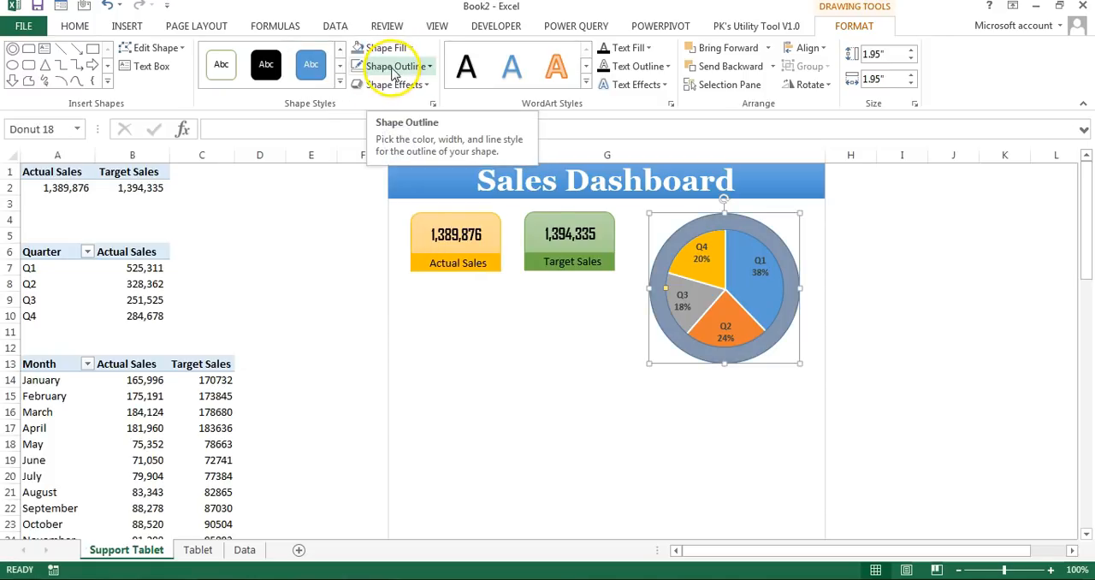
click(394, 67)
click(399, 227)
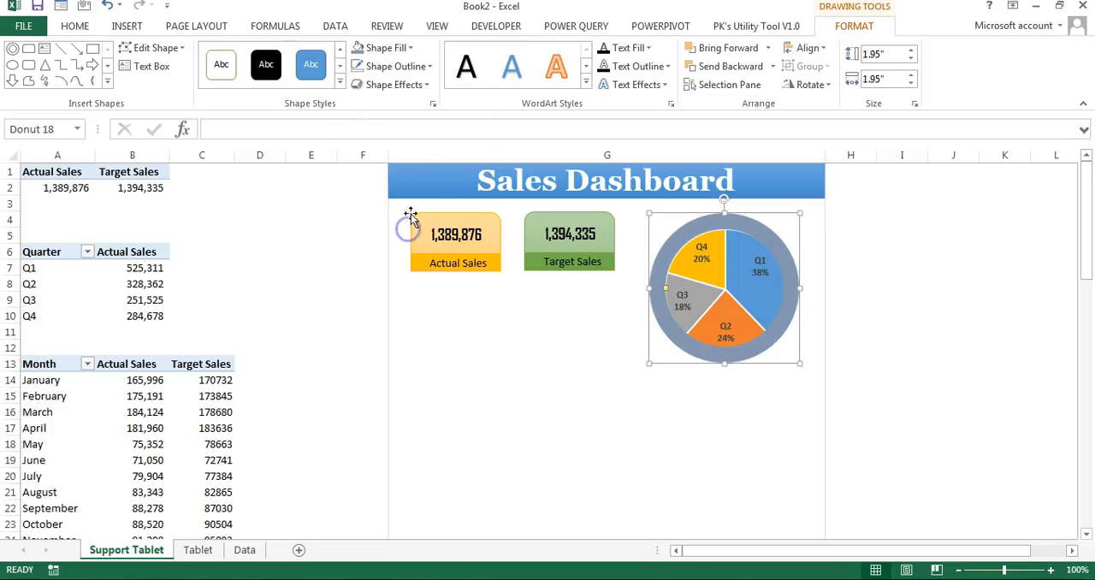
Step: Apply the Preset 2 shape effect to the donut ring and deselect it
mouse_move(423, 126)
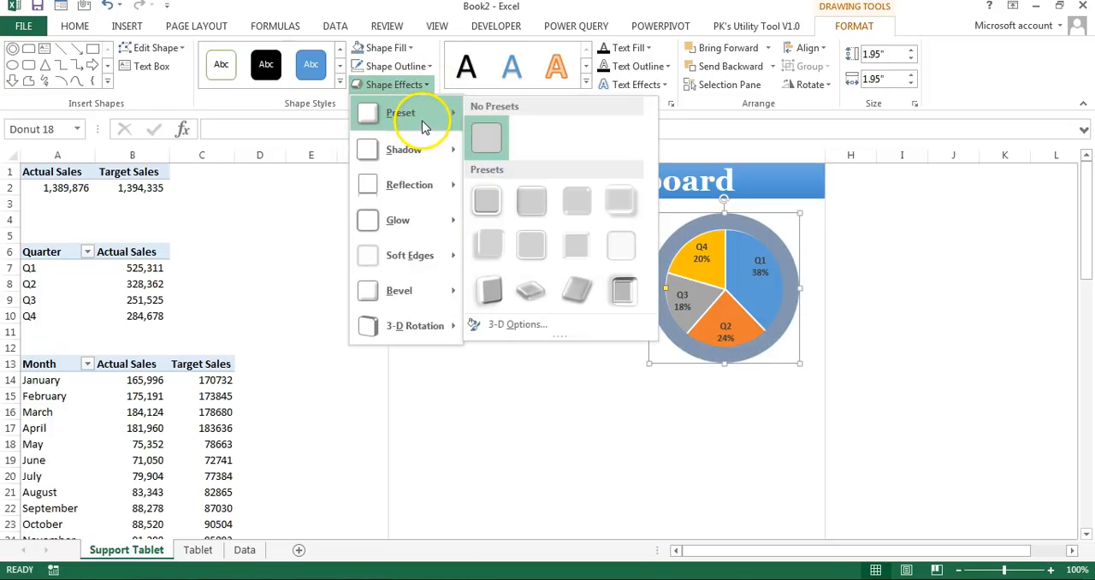
click(537, 205)
click(901, 283)
Step: Draw a flat oval about 0.29 by 1.88 inches just below the donut ring and remove its outline
click(127, 26)
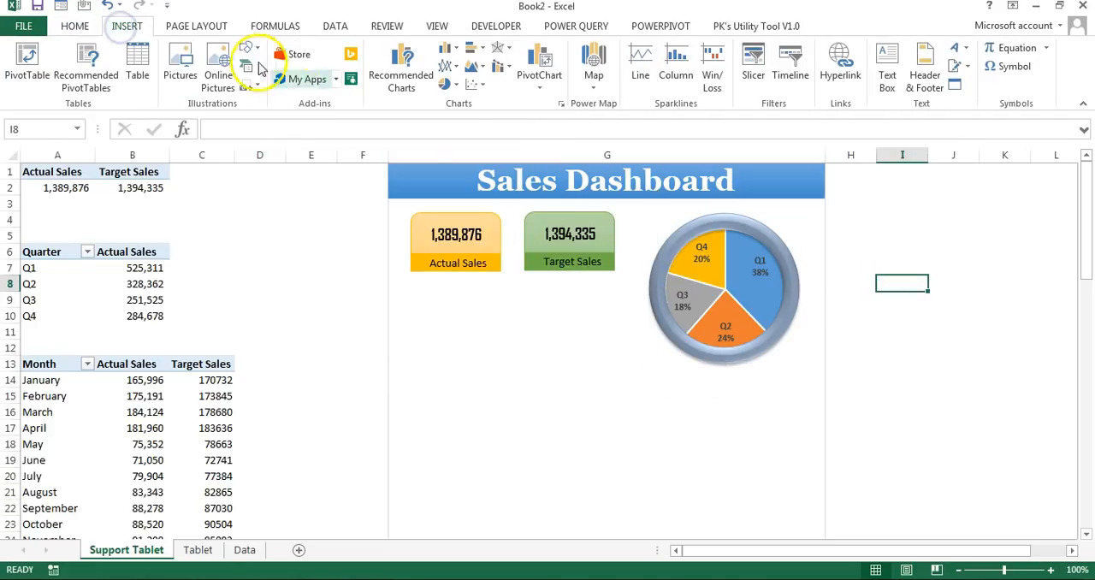
click(260, 51)
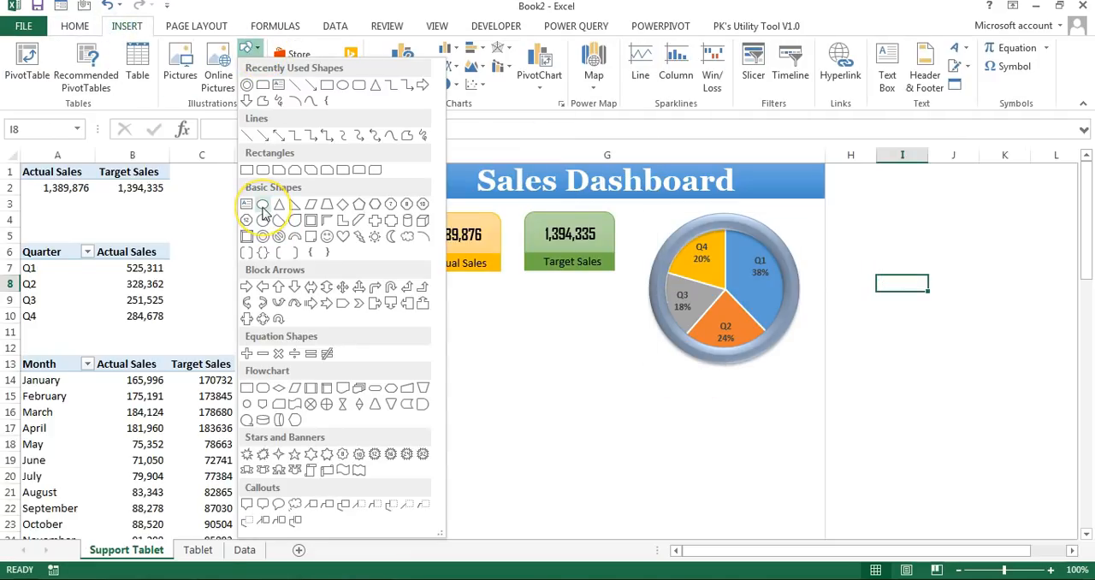
click(263, 213)
drag(664, 360, 799, 382)
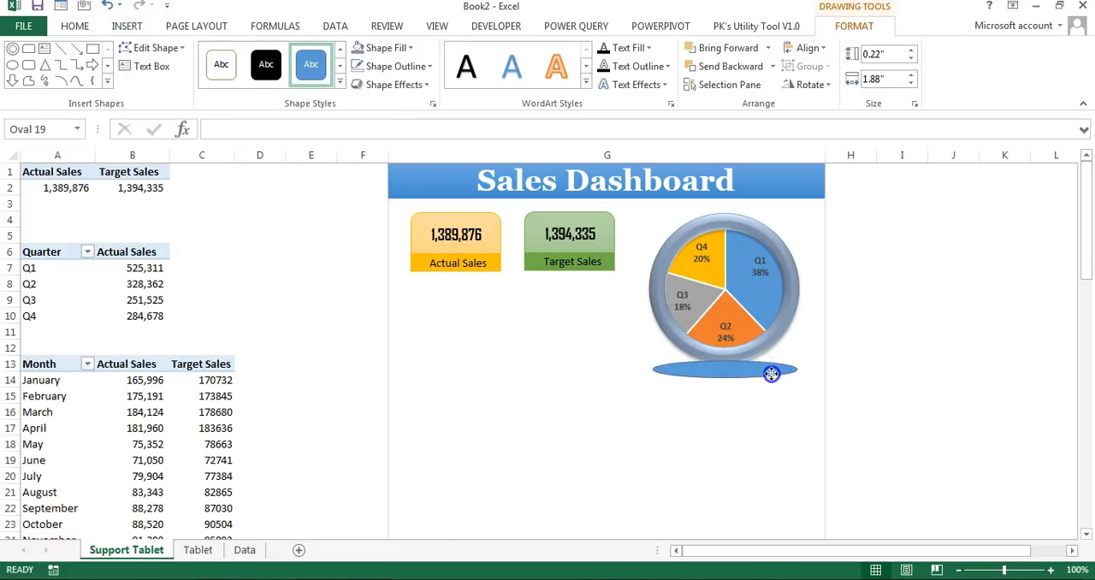
click(396, 66)
click(399, 225)
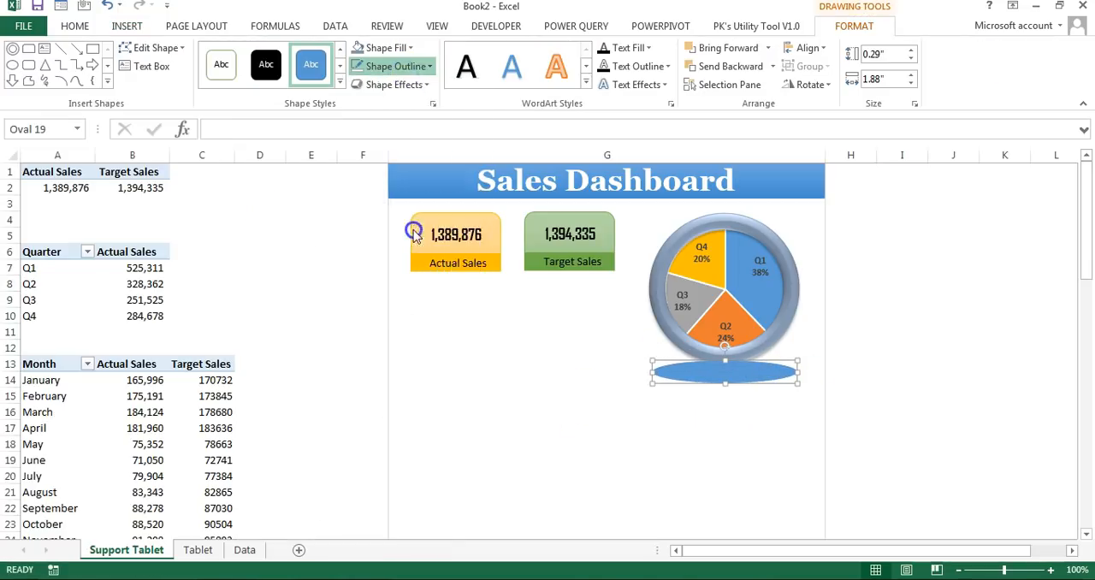
Step: Give the oval below the ring a path gradient fill running from black to white
right_click(724, 367)
click(791, 362)
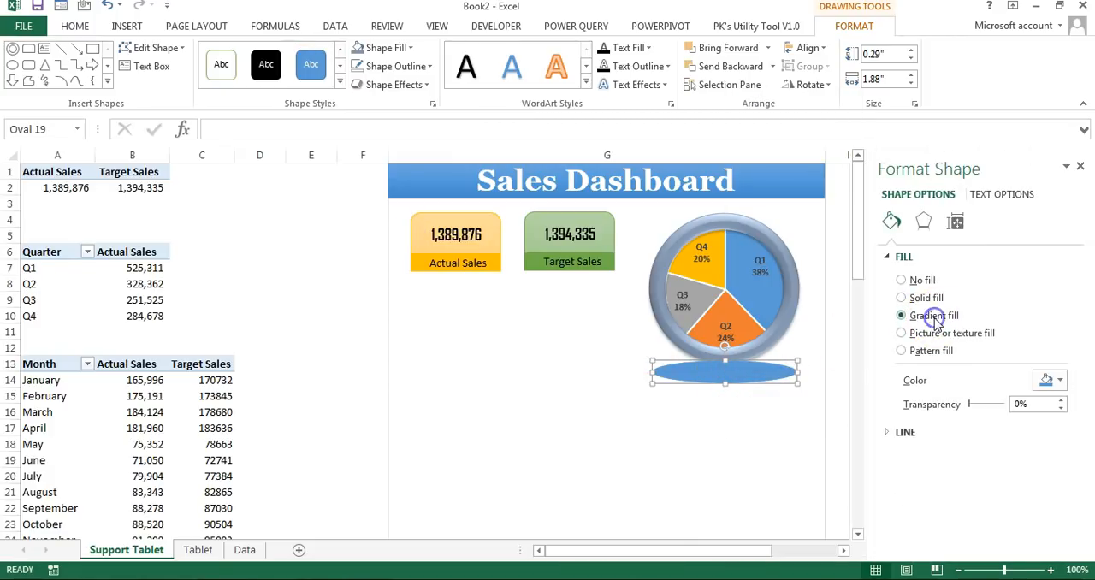
scroll(980, 402, down, 3)
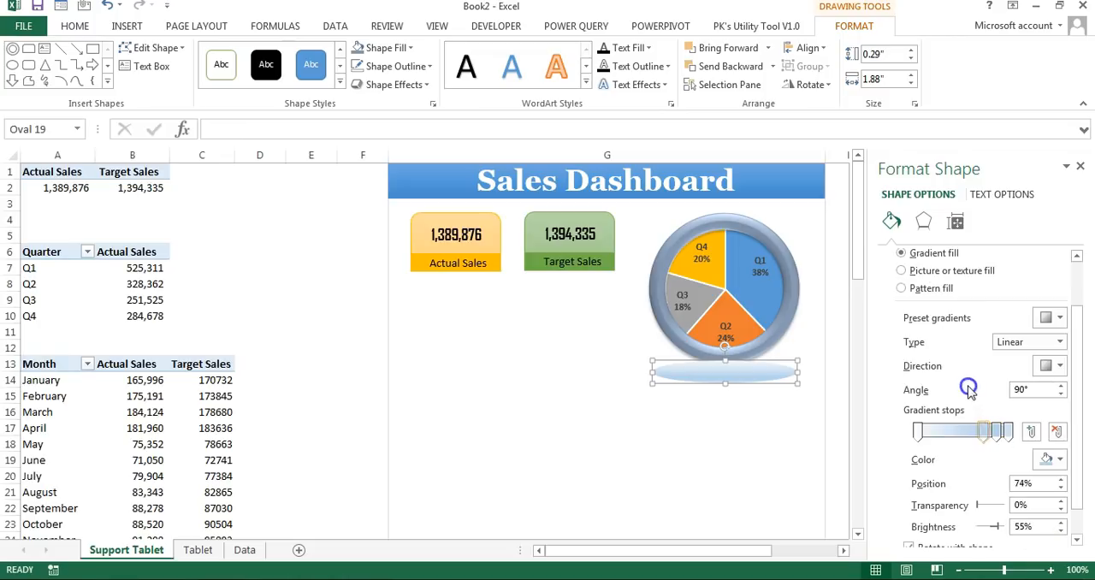
click(909, 433)
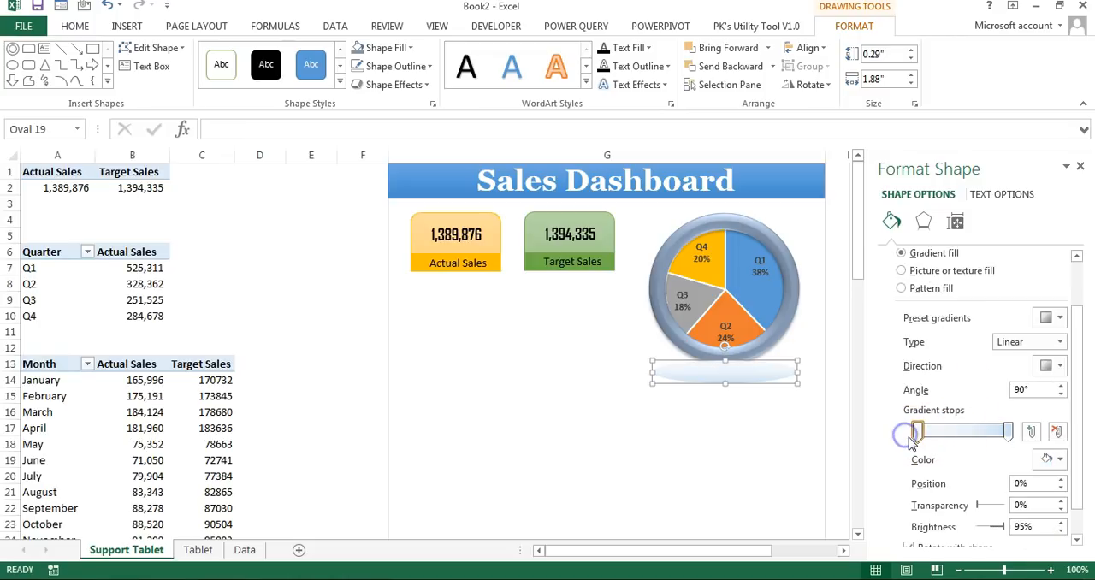
click(1056, 457)
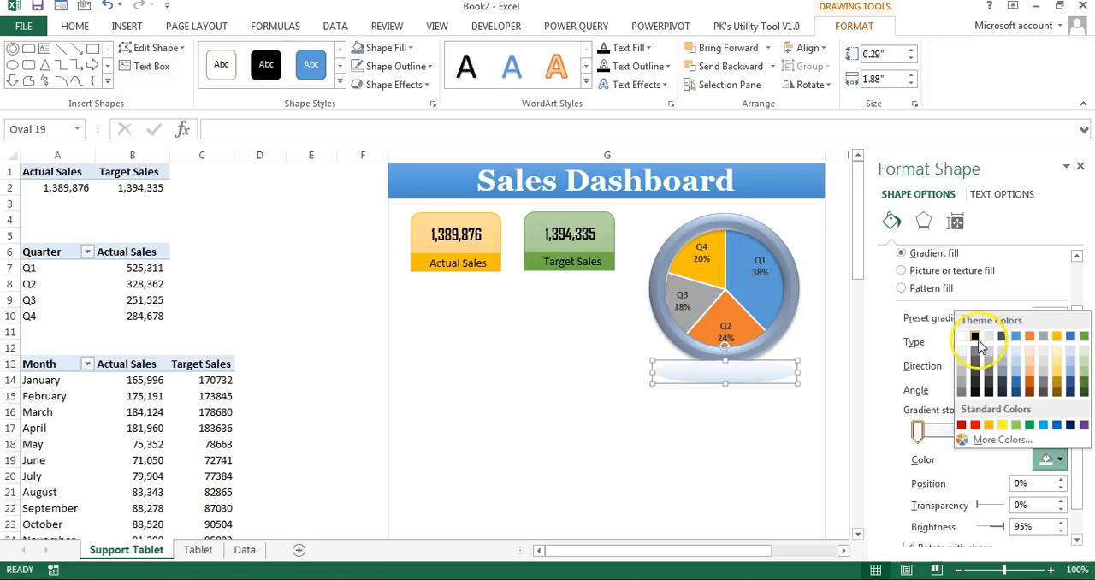
click(976, 339)
click(1053, 457)
click(962, 339)
click(1059, 342)
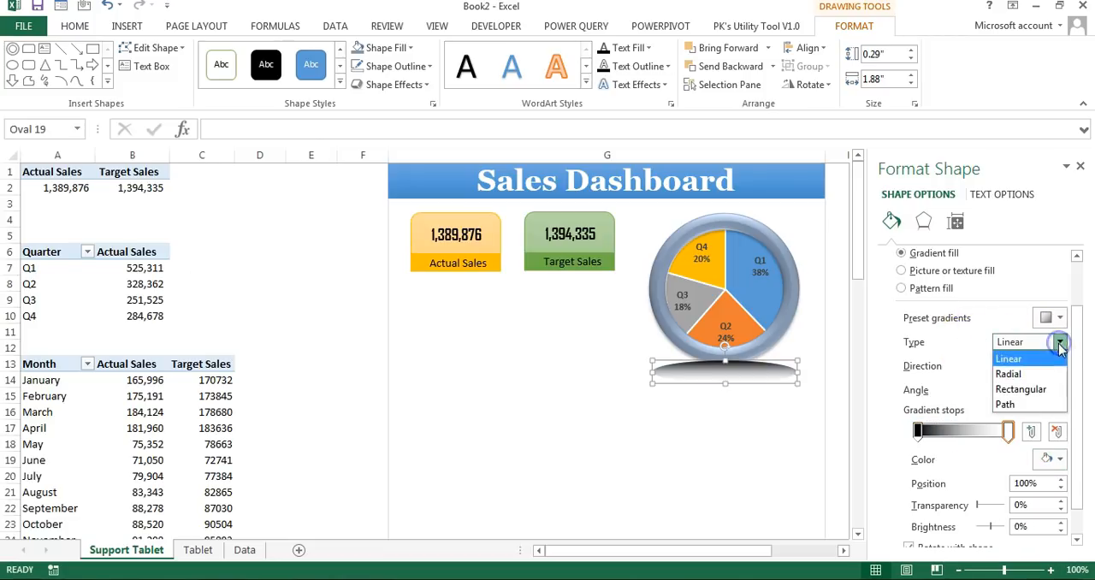
click(1014, 399)
Step: Raise the transparency of the oval's white gradient stop and set the black stop's transparency to 42%
click(1009, 431)
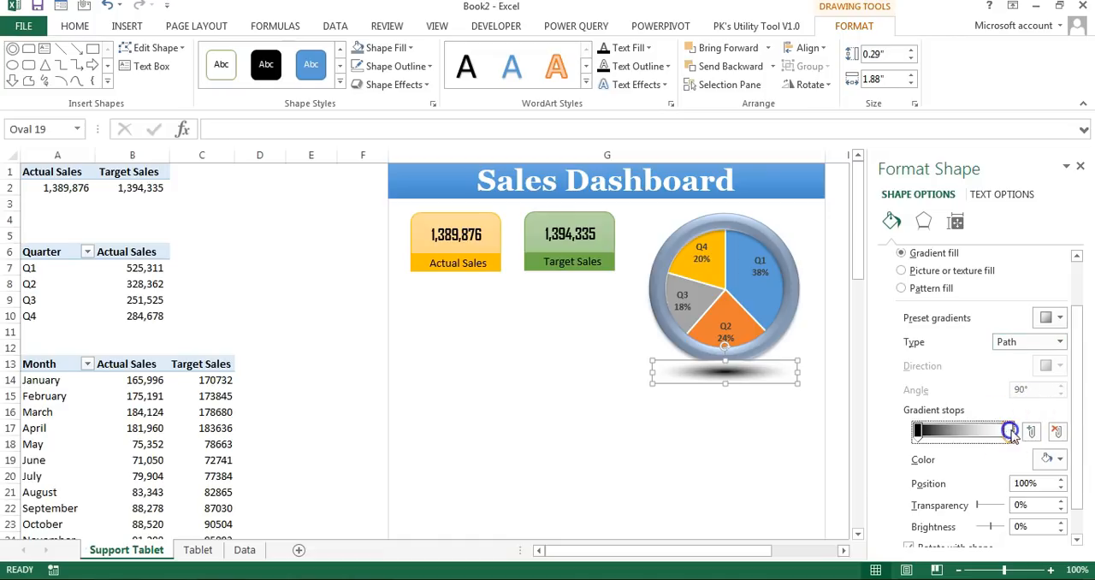
drag(978, 506, 1023, 506)
click(918, 432)
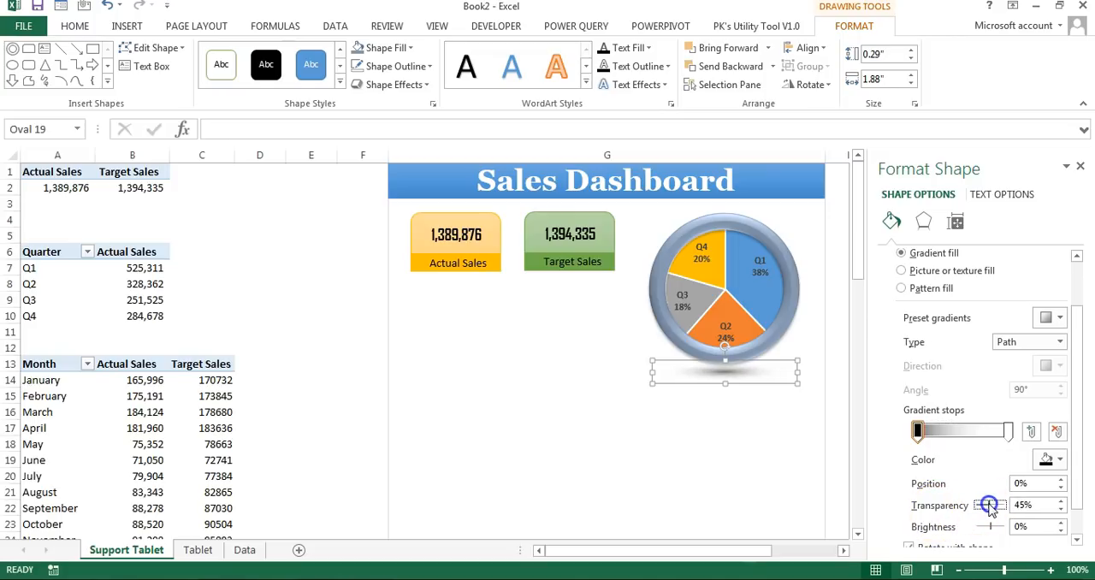
Step: Place the shadow oval under the ring and send it to the back
right_click(748, 373)
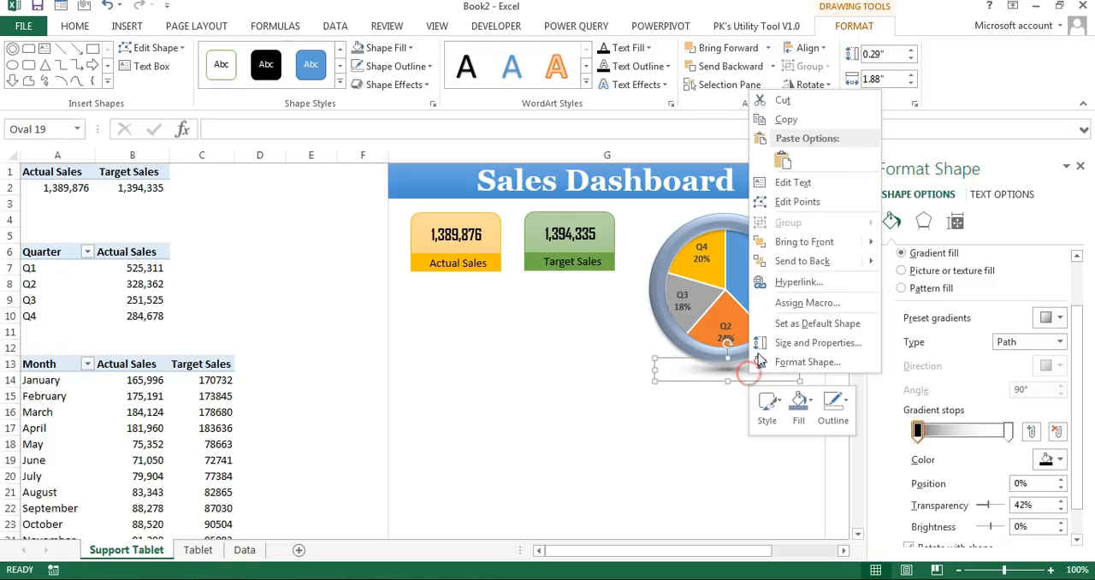
click(821, 263)
click(770, 412)
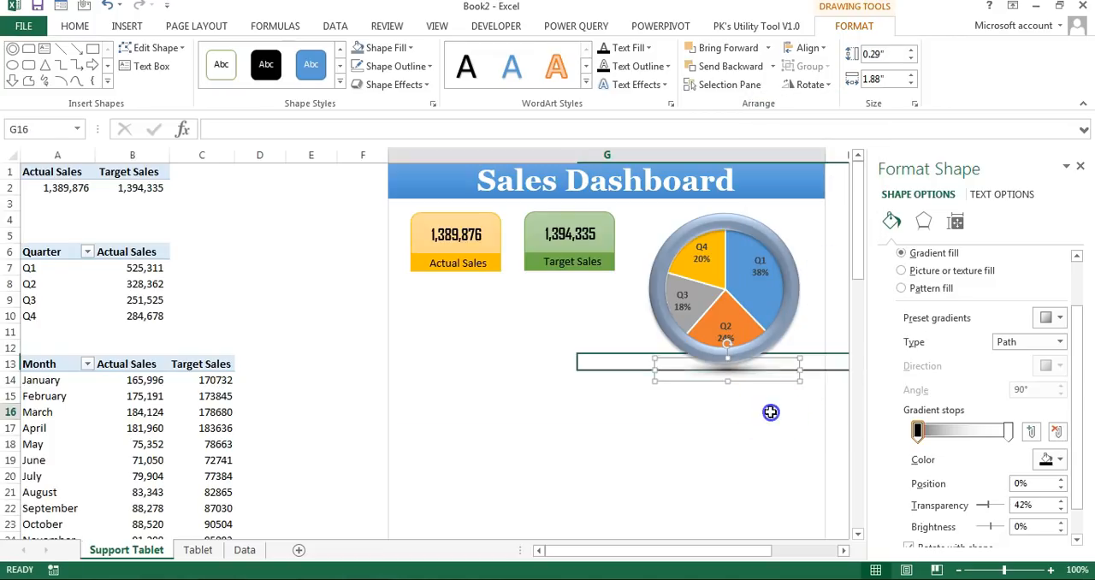
Step: Group the shadow oval, pie chart and donut ring, and move the group slightly down
click(747, 378)
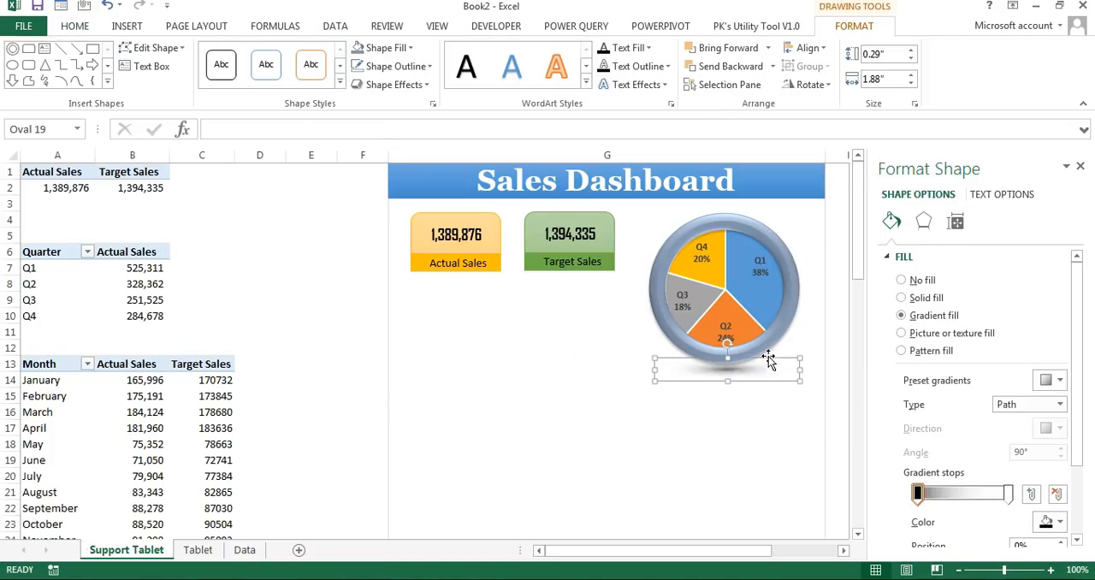
click(774, 329)
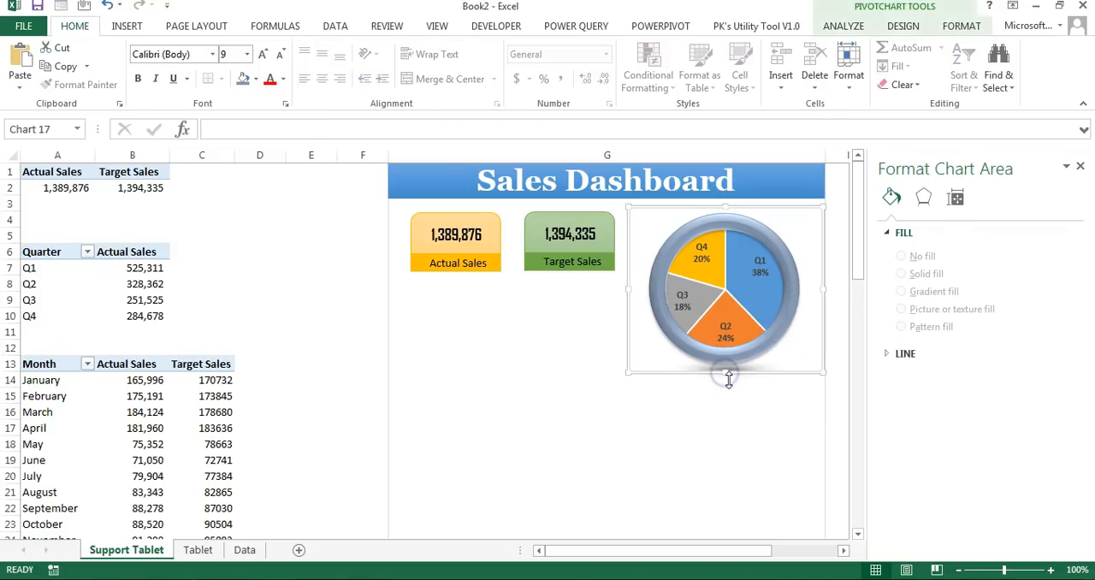
click(731, 382)
click(742, 309)
click(685, 251)
right_click(764, 229)
mouse_move(855, 317)
click(927, 316)
click(812, 377)
drag(807, 389, 801, 403)
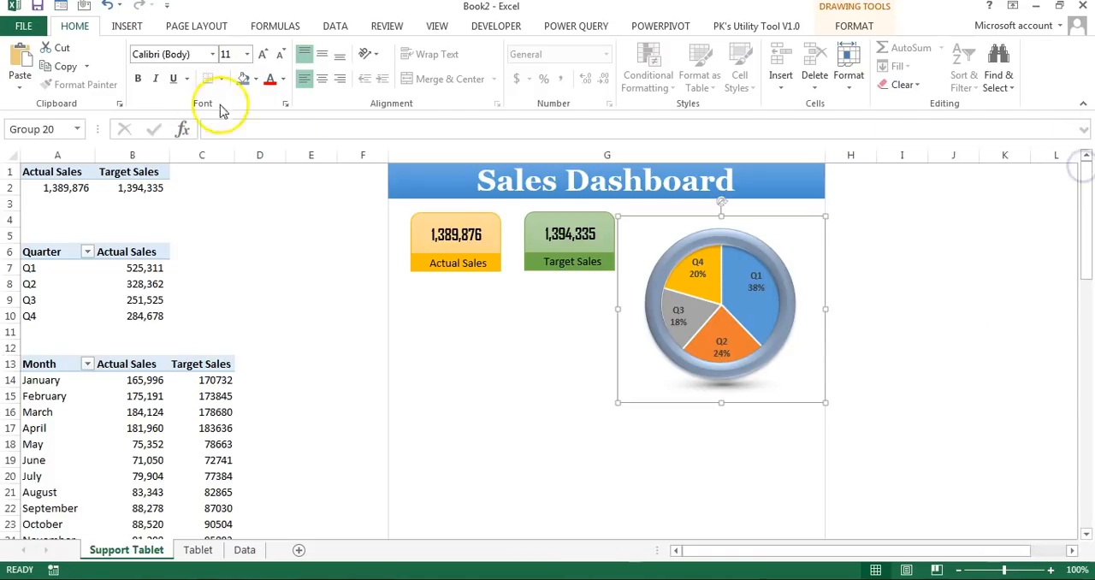
Step: Insert a plain black WordArt text reading "Quarterly Sales Bifurcation"
click(132, 26)
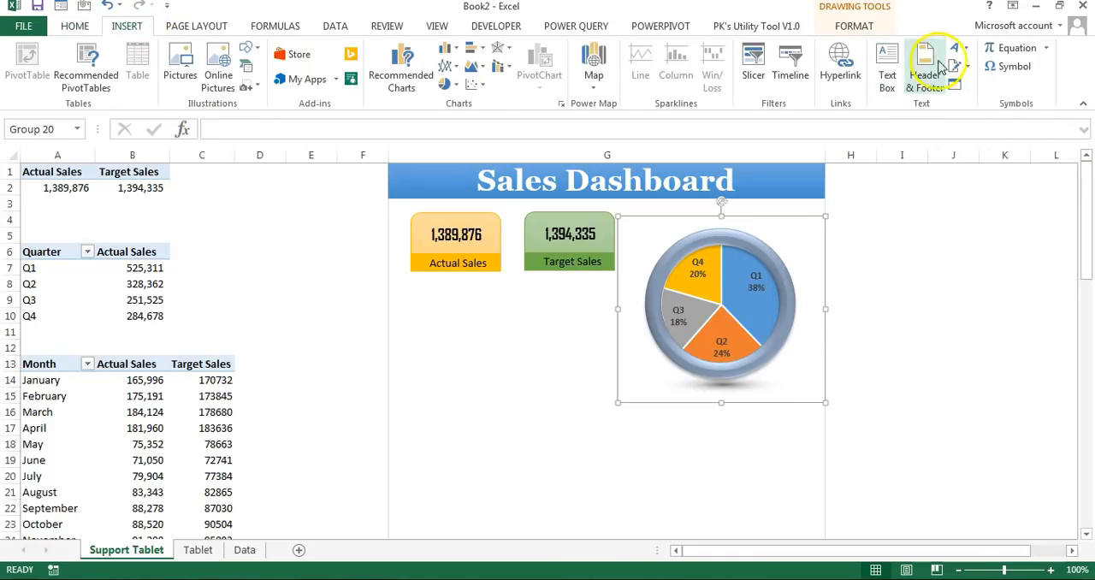
click(958, 49)
click(880, 86)
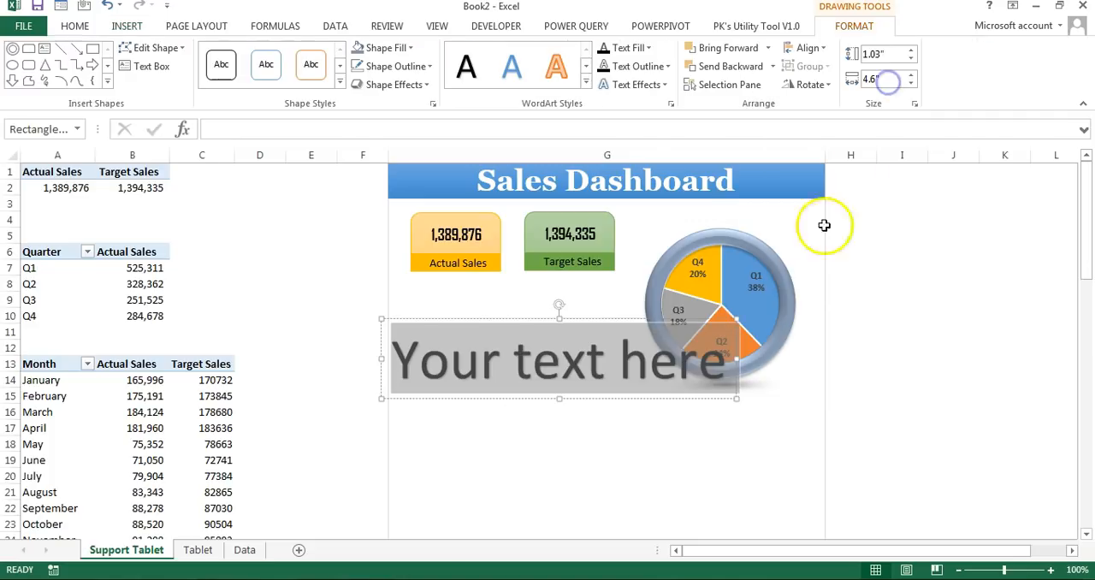
click(635, 368)
triple_click(636, 367)
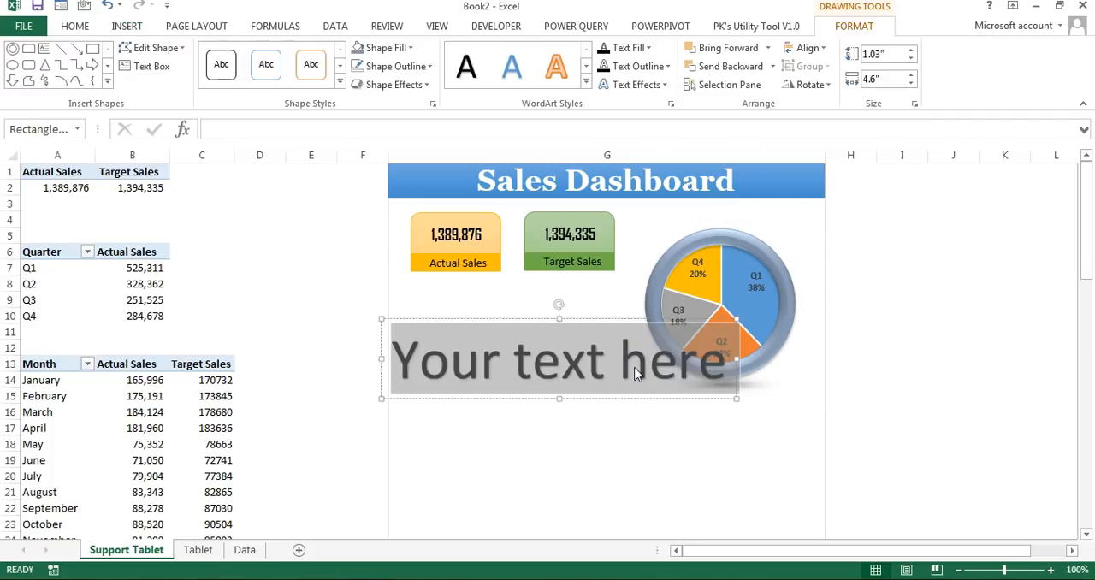
text(Quarterly Sales Bifurcation)
Step: Reduce the "Quarterly Sales Bifurcation" text to font size 16 and place it above the pie chart
click(74, 26)
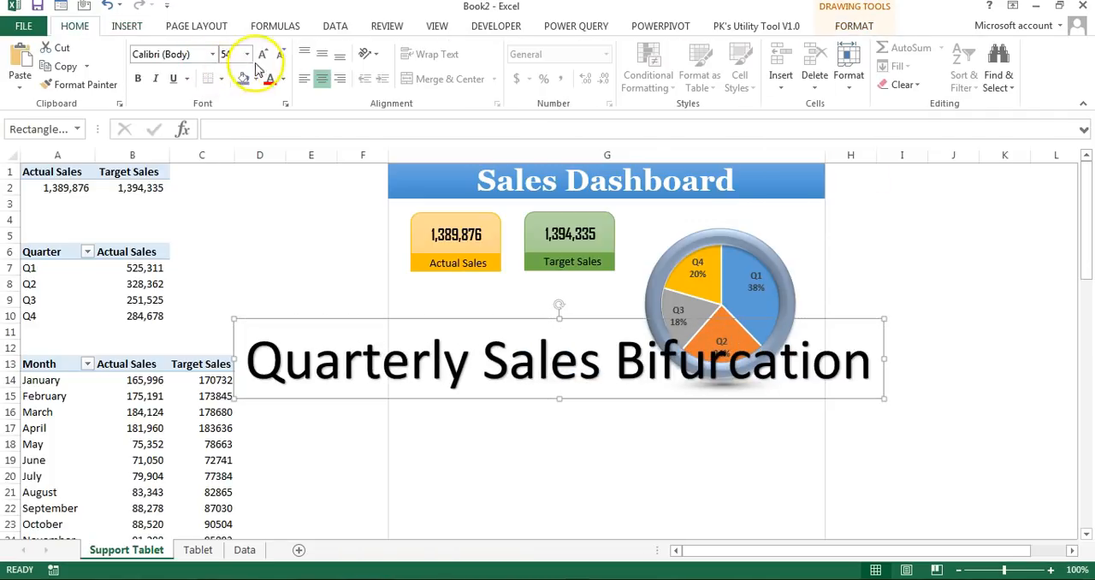
triple_click(279, 56)
triple_click(279, 55)
click(279, 55)
triple_click(278, 56)
drag(604, 347, 763, 227)
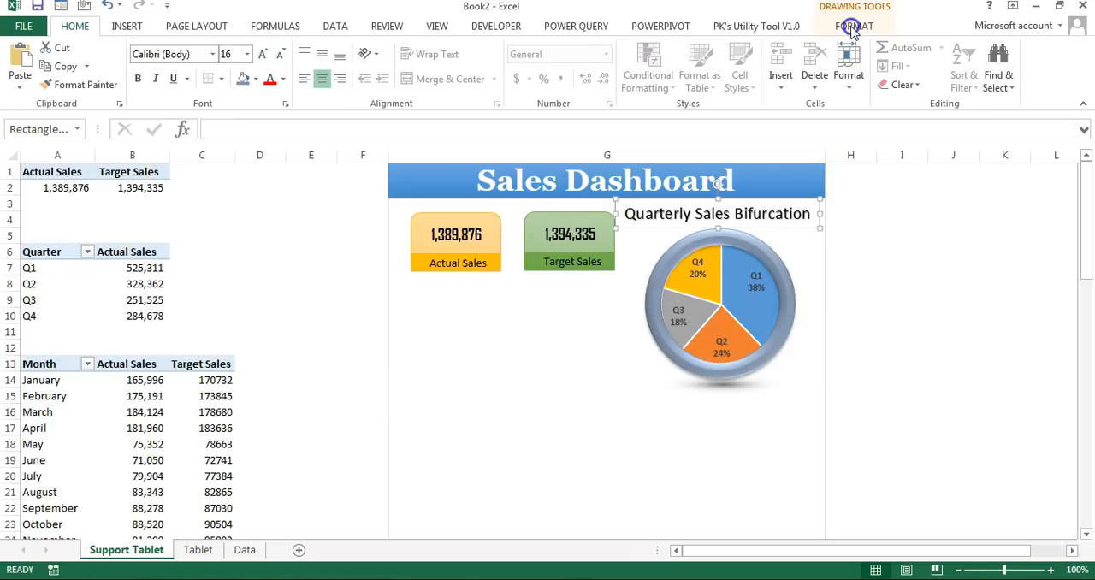
Step: Apply a blue gradient shape style to the pie chart title and change its text fill to white
click(853, 25)
click(341, 87)
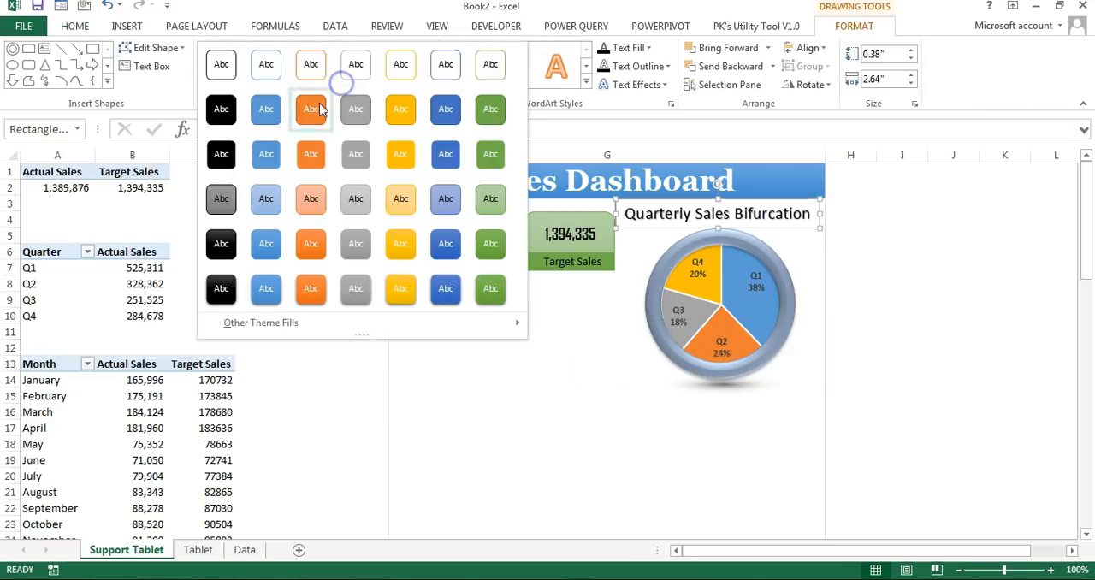
click(269, 258)
click(648, 49)
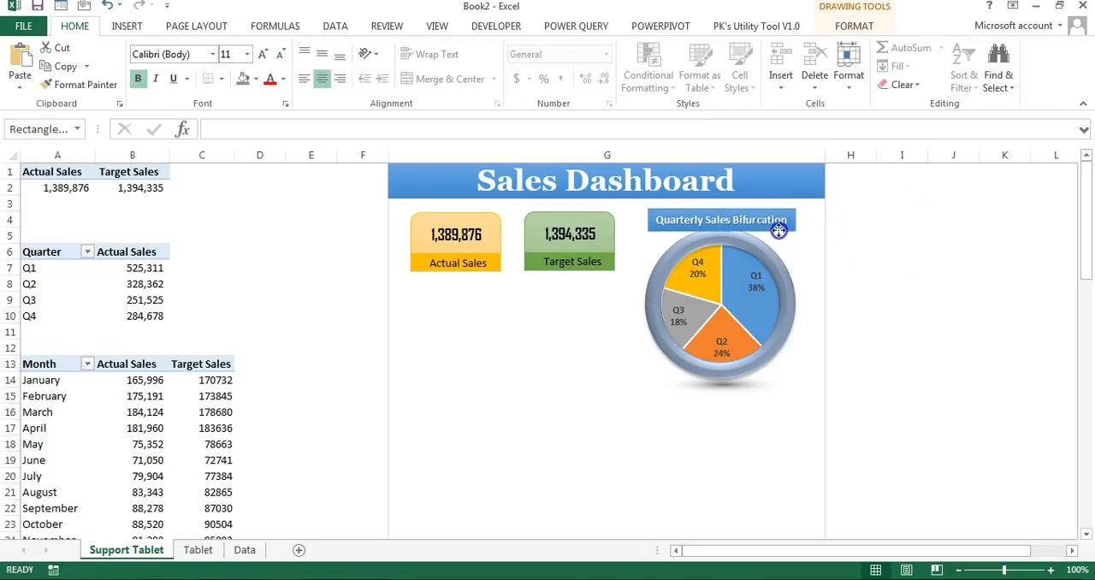
Step: Align the quarterly title and the pie chart group with each other, then group them together
drag(779, 230, 778, 226)
drag(827, 281, 839, 291)
click(867, 219)
drag(792, 224, 807, 229)
ctrl+click(789, 275)
right_click(789, 275)
click(935, 369)
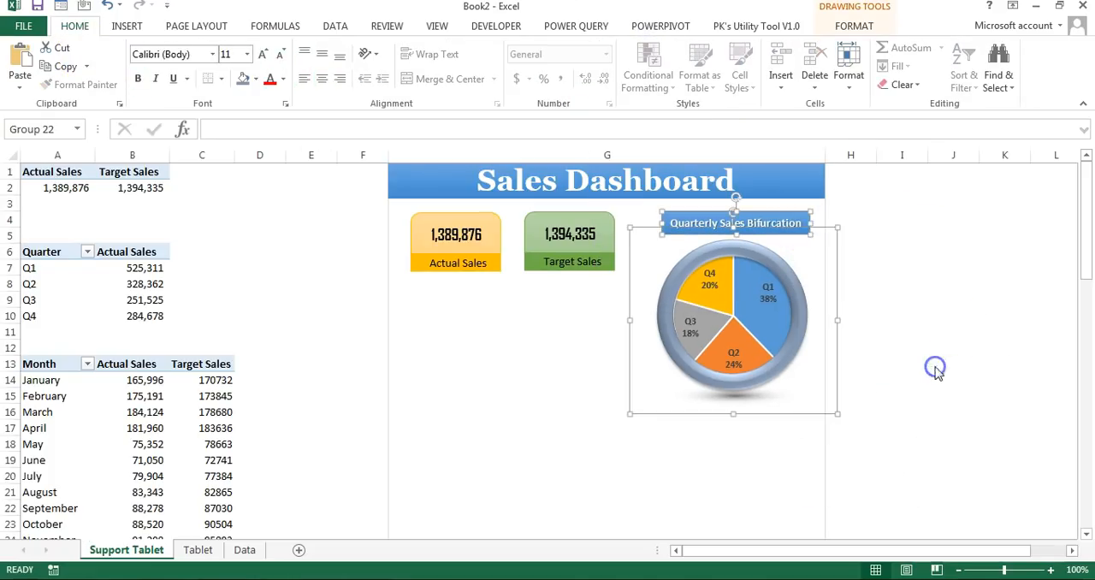
click(864, 268)
drag(49, 363, 196, 409)
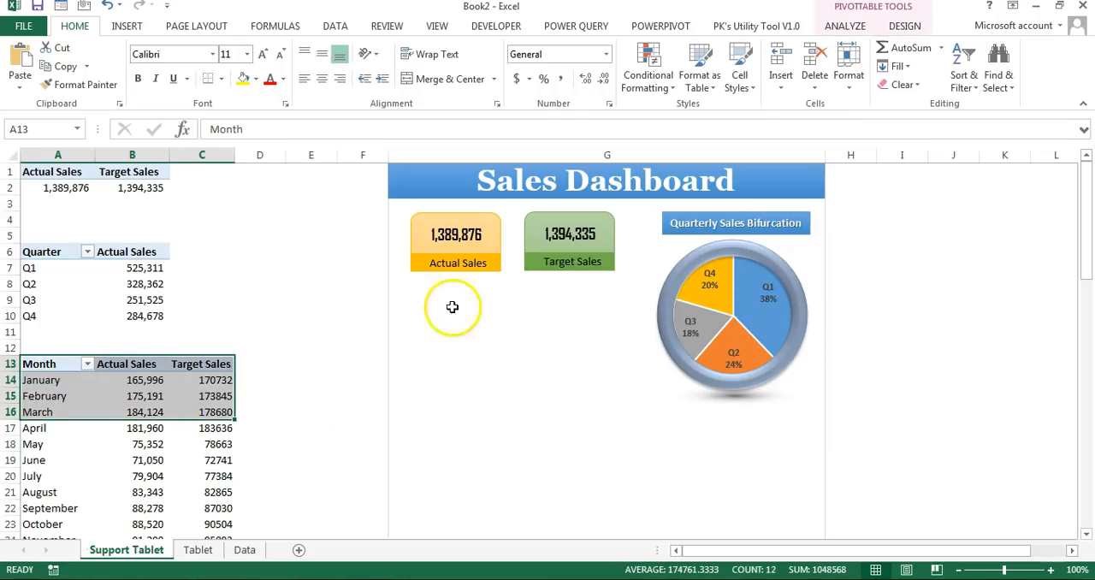
click(459, 313)
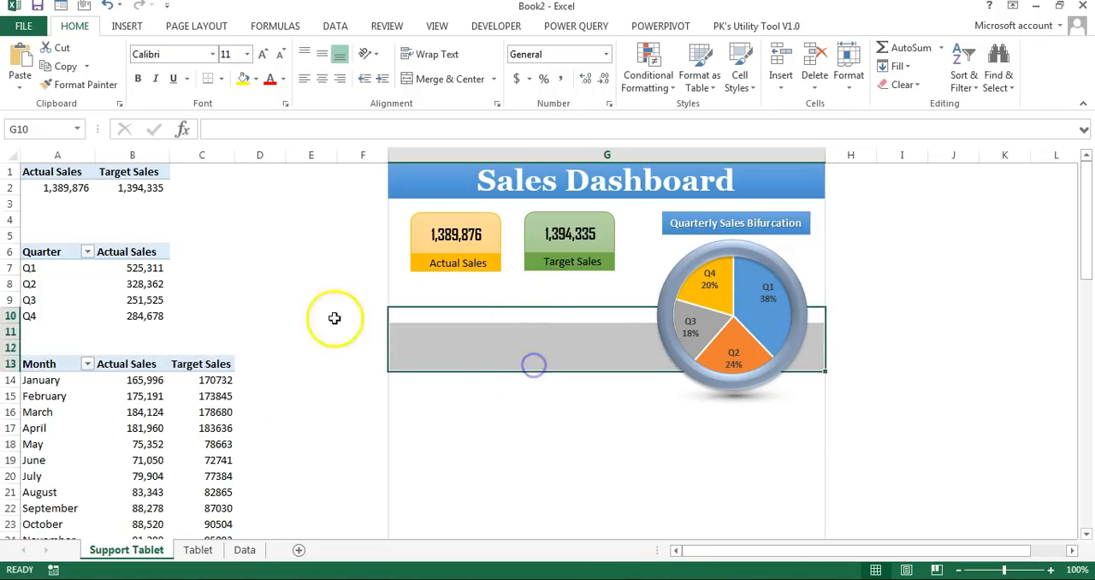
scroll(257, 302, down, 5)
scroll(257, 302, down, 2)
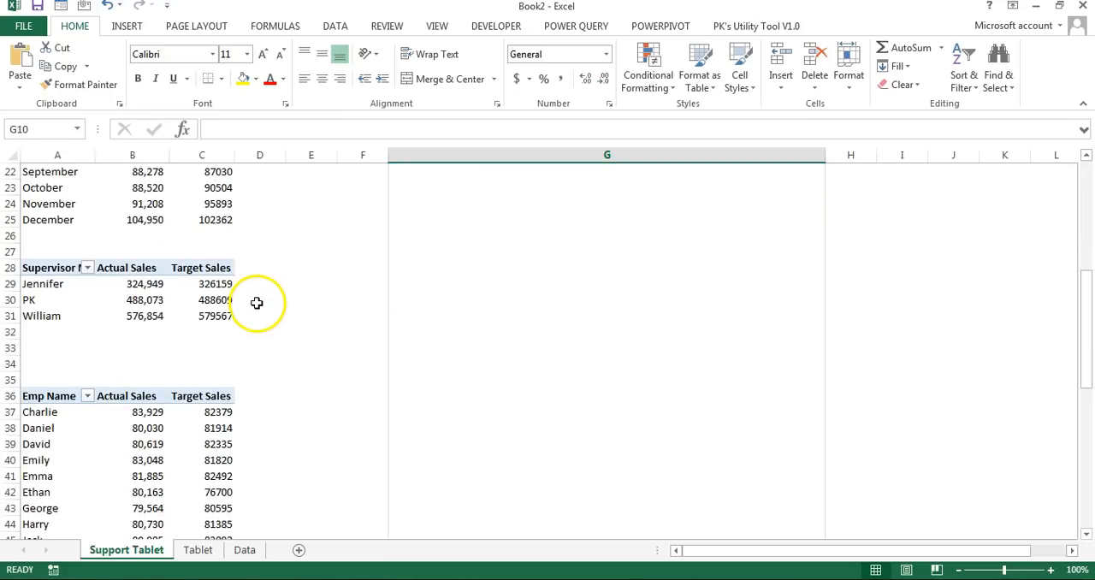
Step: Insert a 3-D clustered column pivot chart from the supervisor pivot table with actual and target sales
click(201, 276)
key(ctrl+a)
scroll(306, 273, up, 5)
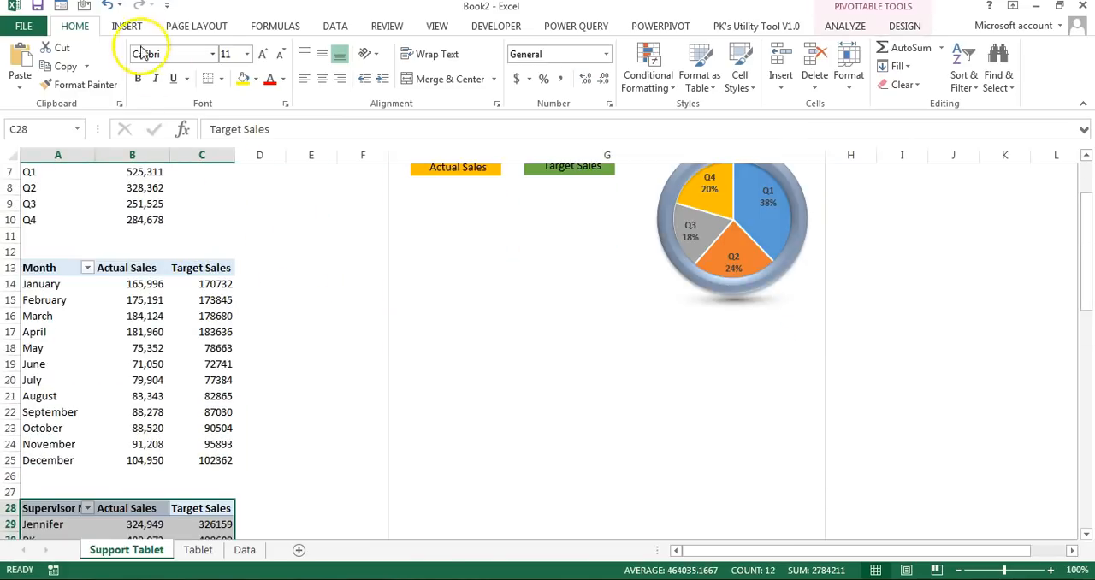
click(127, 26)
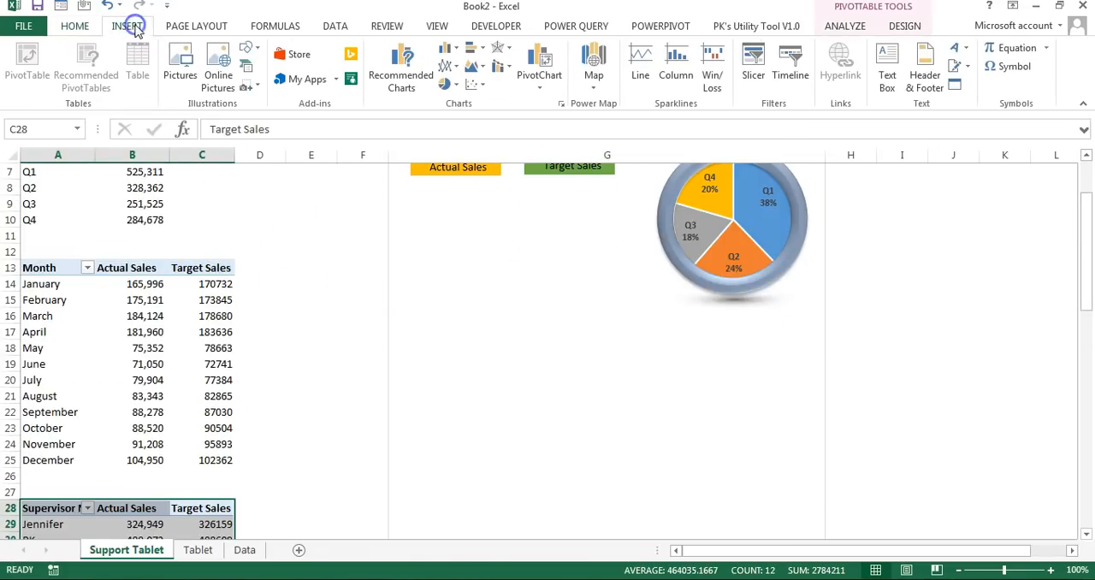
click(457, 51)
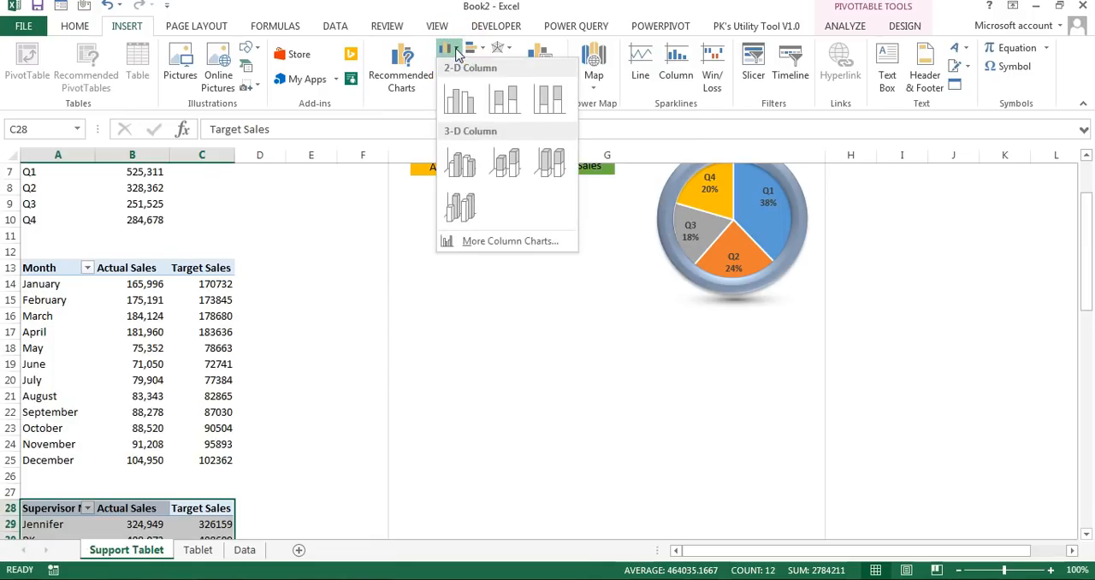
click(463, 166)
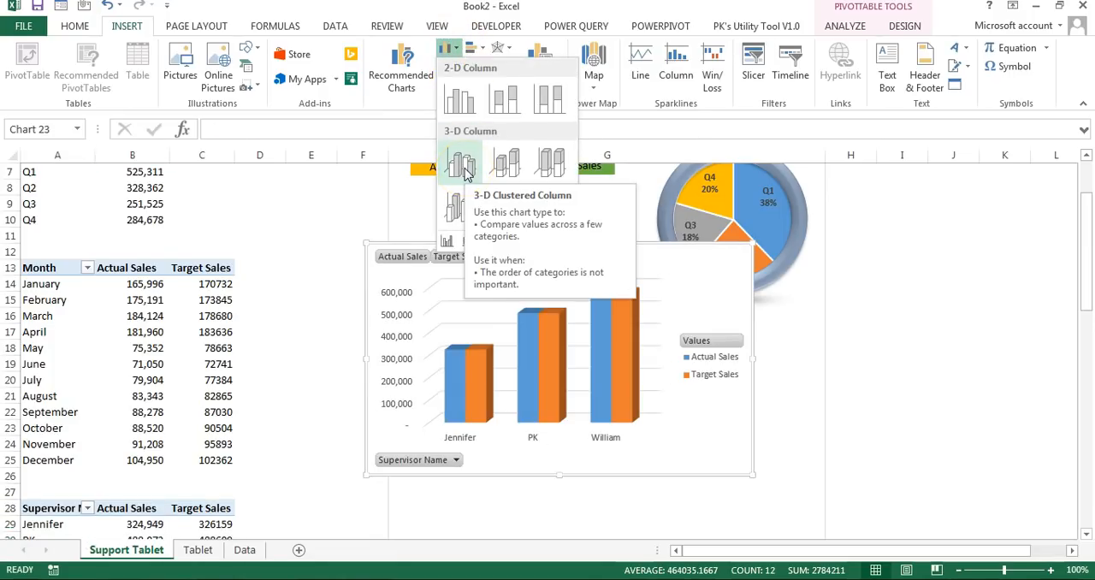
click(464, 167)
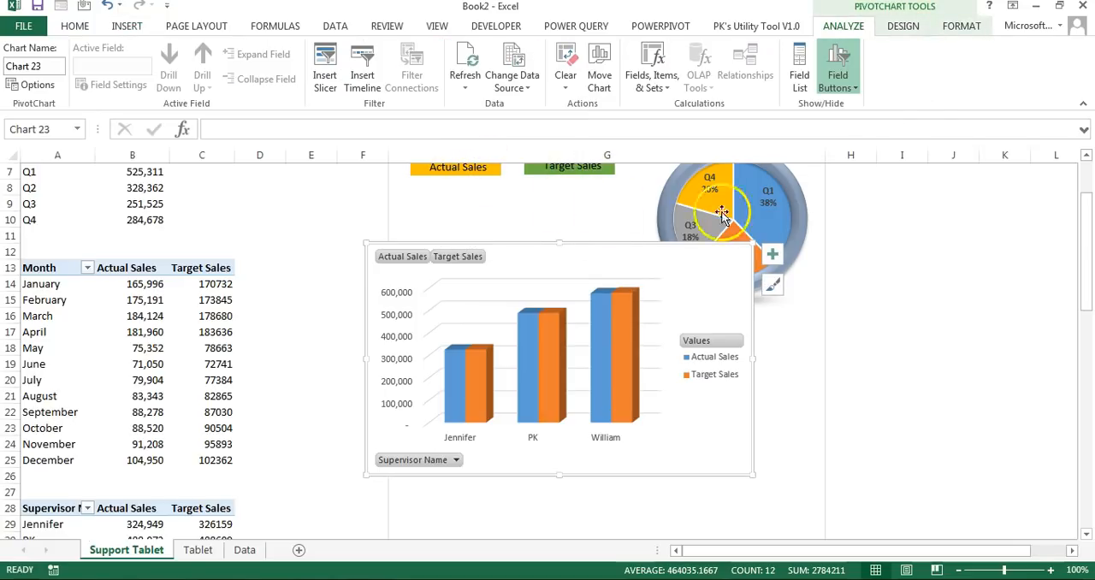
Step: Hide all field buttons on the supervisor column chart and place its legend at the top
click(851, 88)
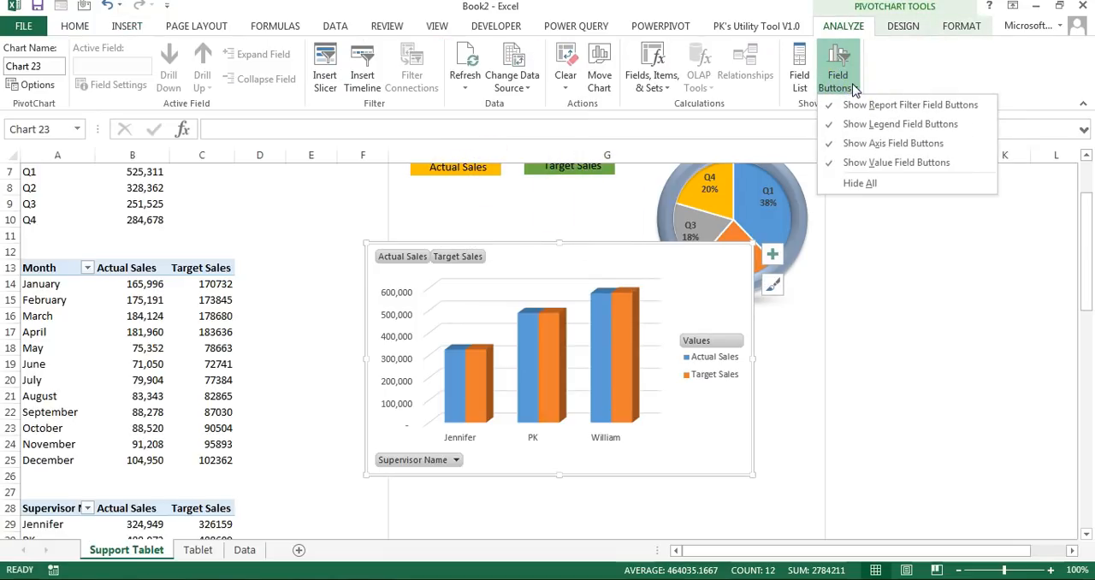
click(874, 188)
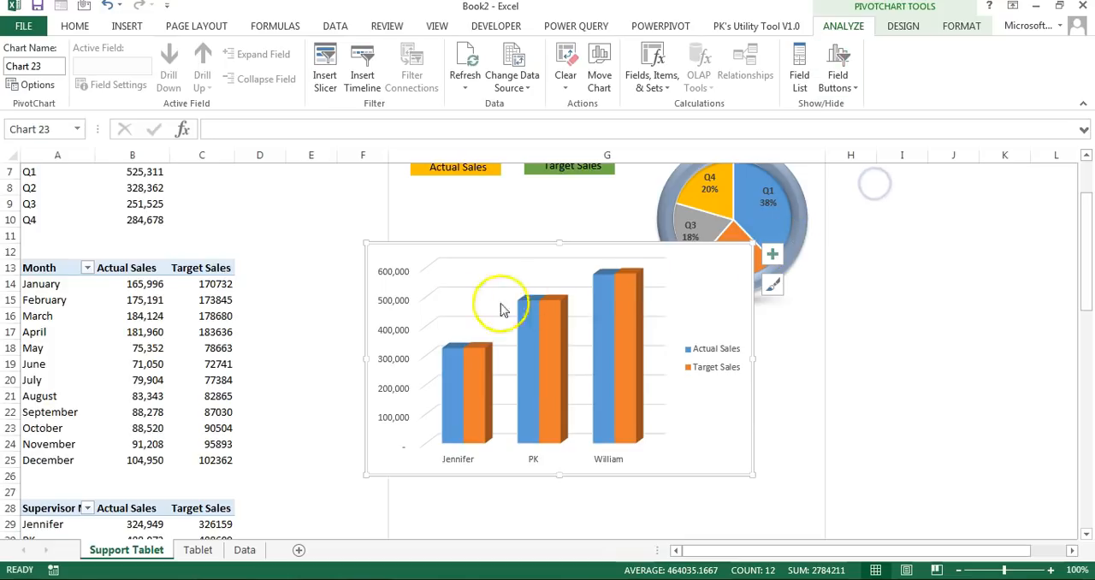
click(718, 370)
right_click(721, 373)
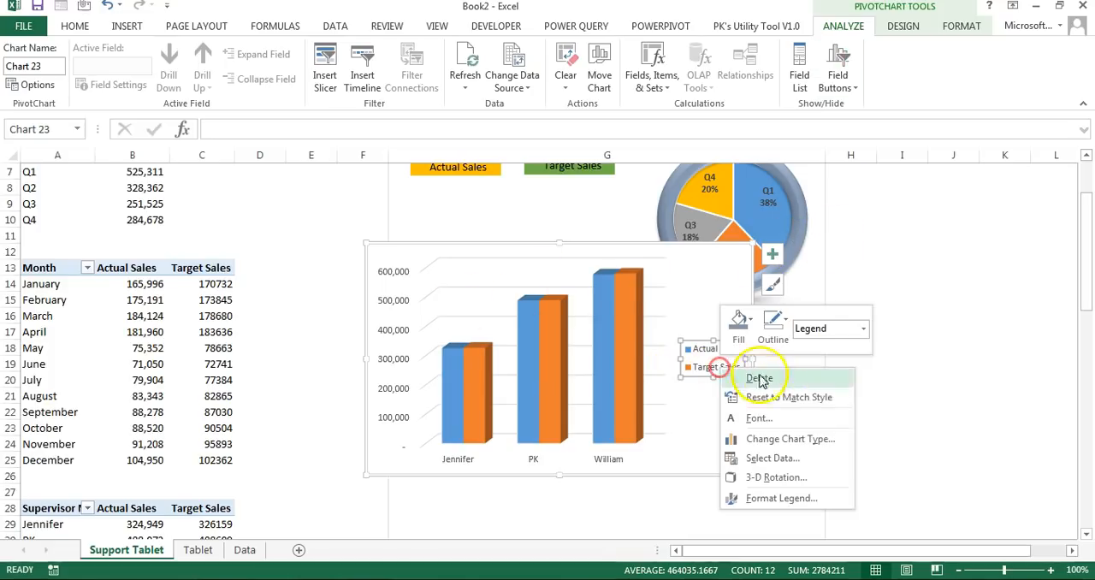
click(802, 506)
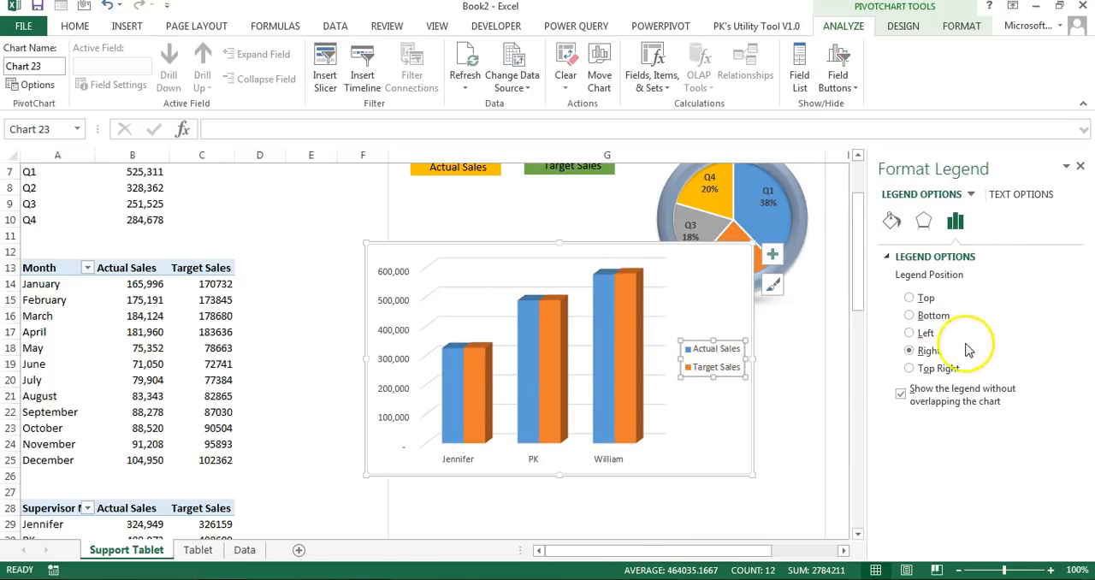
click(928, 300)
Step: Add a chart title to the supervisor column chart reading "Target Vs Acutal Sales by Supervisor"
click(768, 262)
click(811, 290)
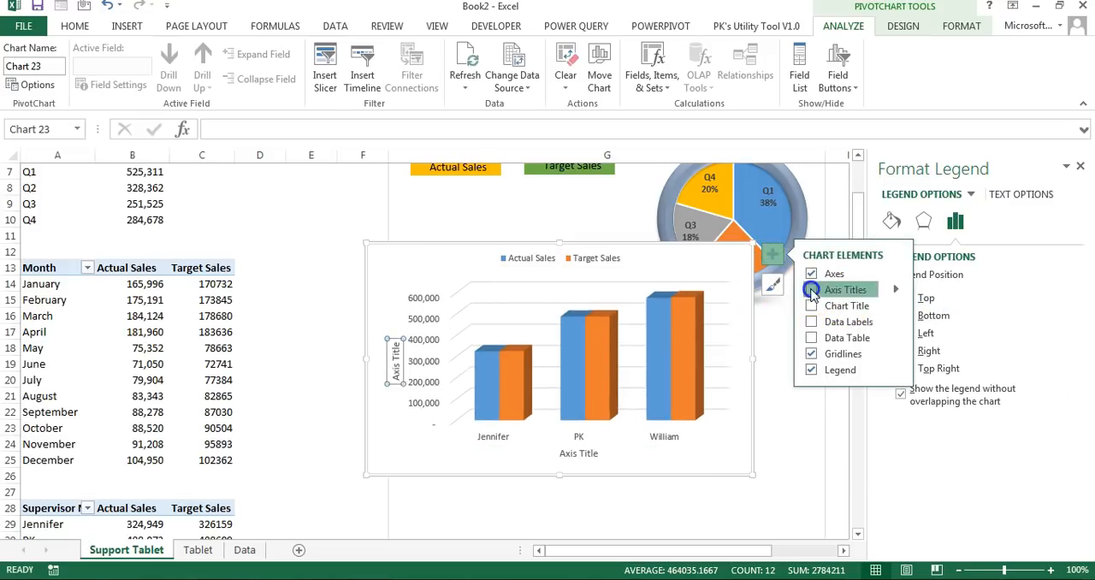
click(811, 305)
click(566, 262)
text(Sales Vs Acutal Sales by Supervisor)
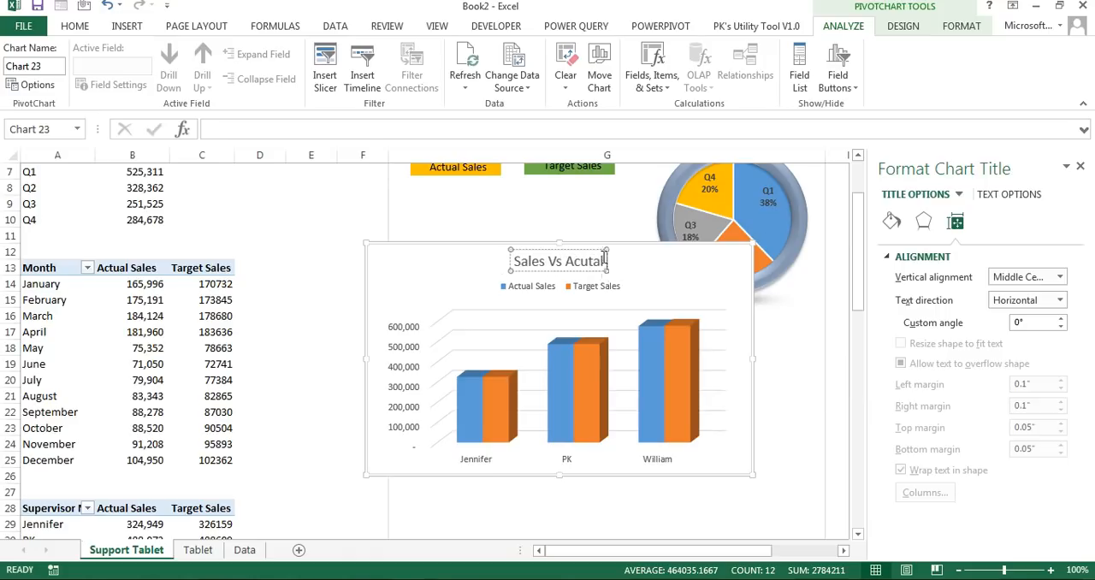
drag(485, 262, 442, 260)
text(Target)
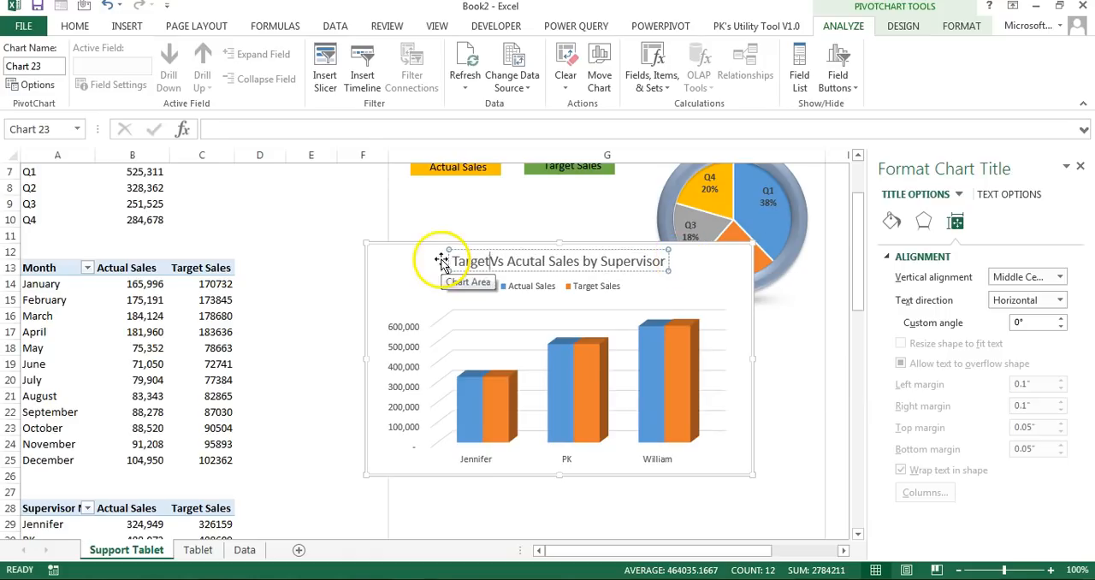
click(646, 270)
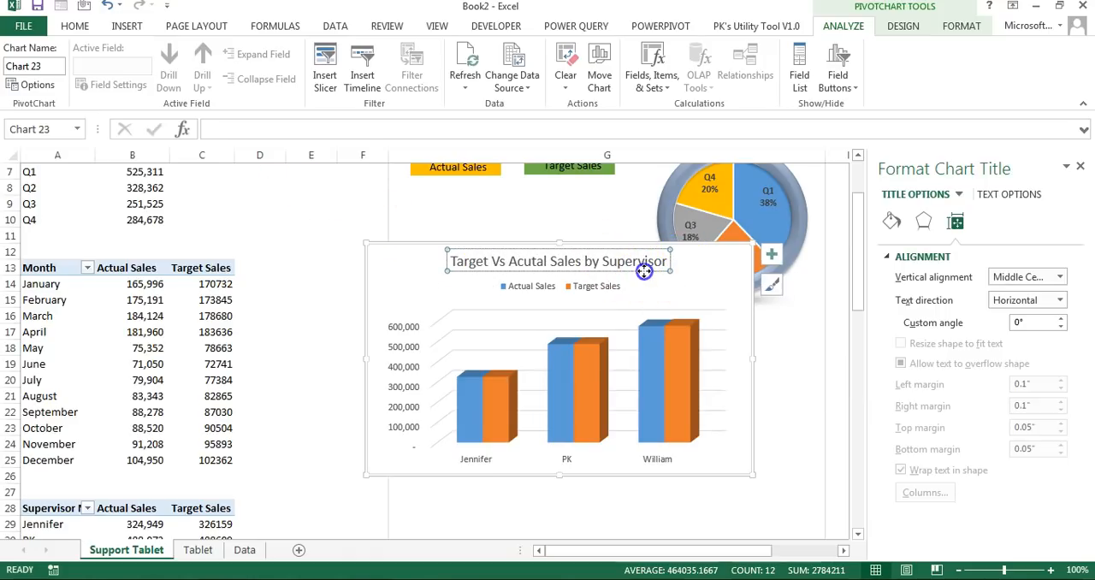
Step: Apply a blue gradient shape style to the title of the supervisor column chart
click(961, 26)
click(377, 81)
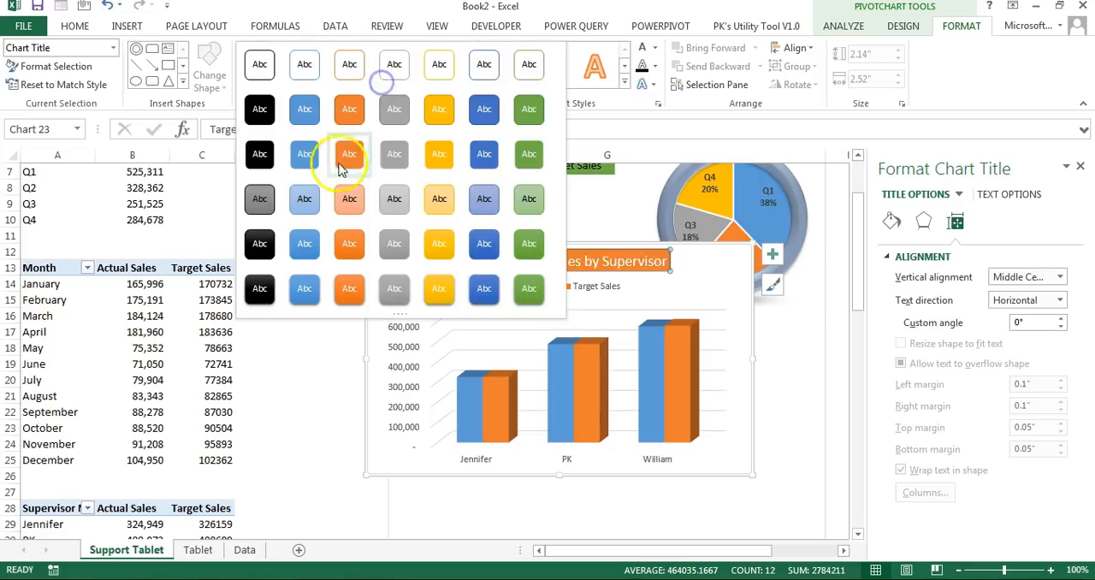
click(313, 244)
Step: Make the legend and both axes' labels of the supervisor column chart bold and black
click(608, 288)
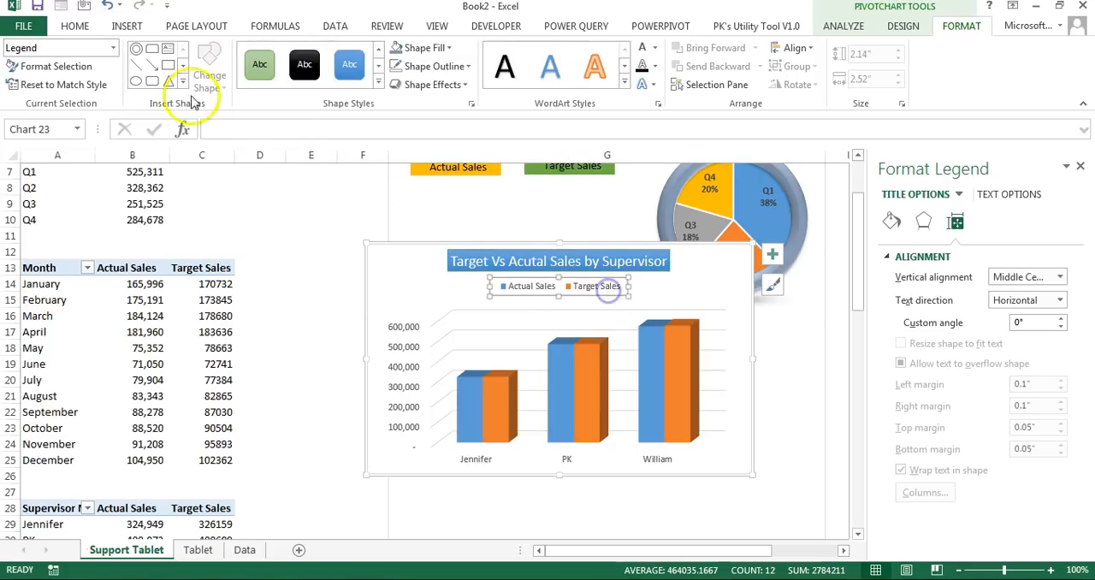
click(75, 26)
click(138, 77)
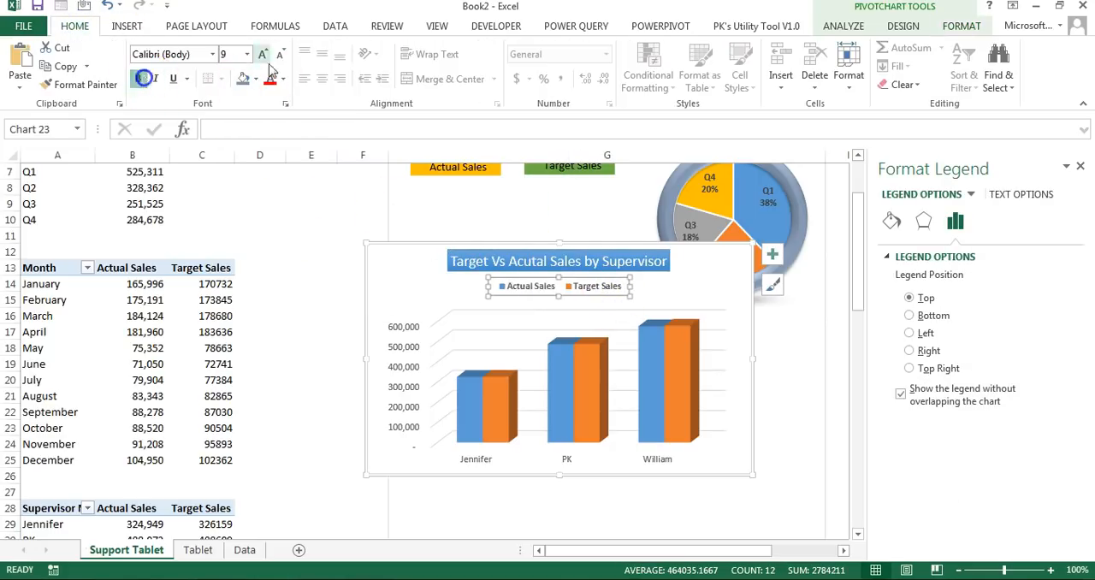
click(402, 332)
click(137, 79)
click(479, 453)
click(479, 459)
click(138, 79)
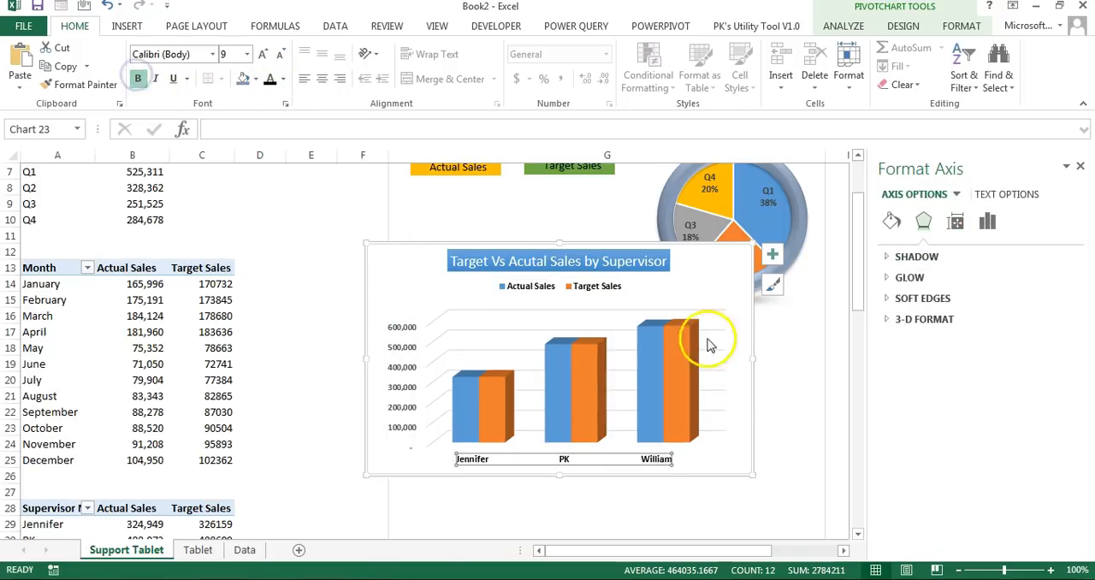
Step: Fill the Actual Sales columns with solid gold and the Target Sales columns with solid green in the supervisor chart
scroll(564, 342, up, 1)
click(456, 459)
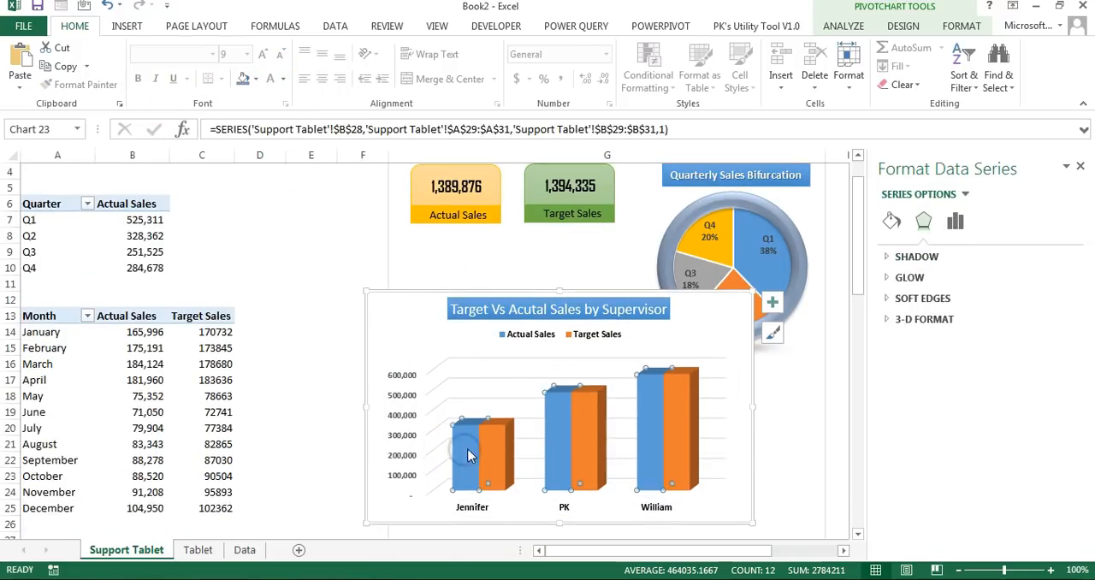
click(889, 222)
click(926, 298)
click(1045, 418)
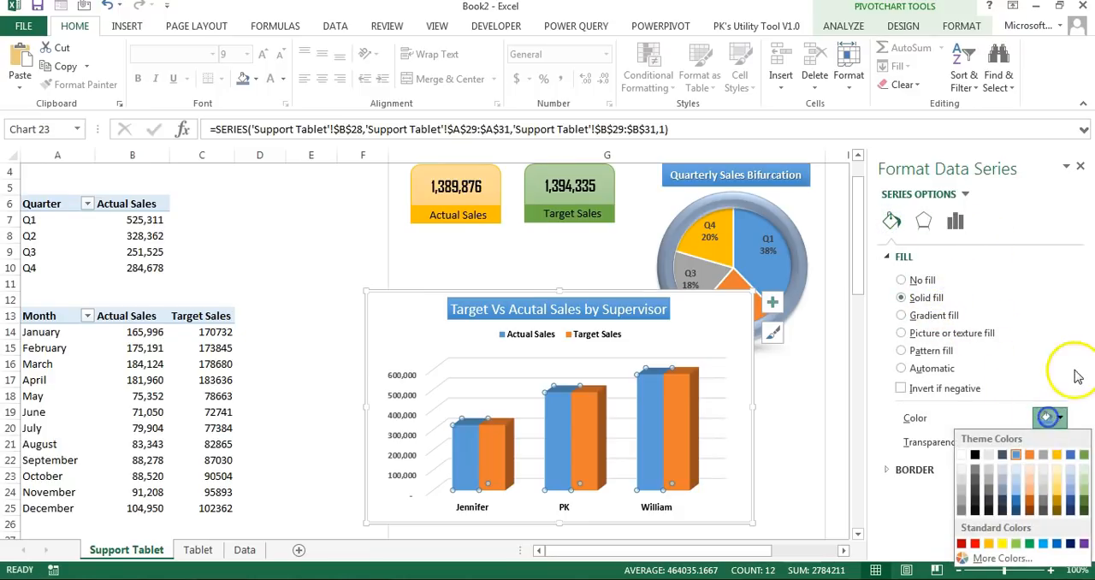
click(1057, 456)
click(598, 432)
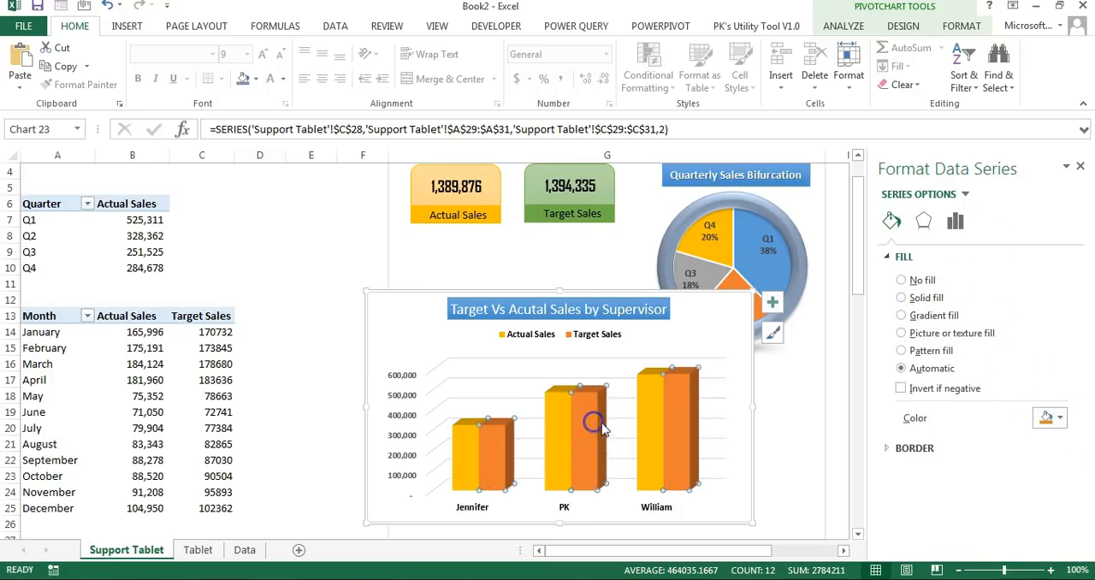
click(1051, 418)
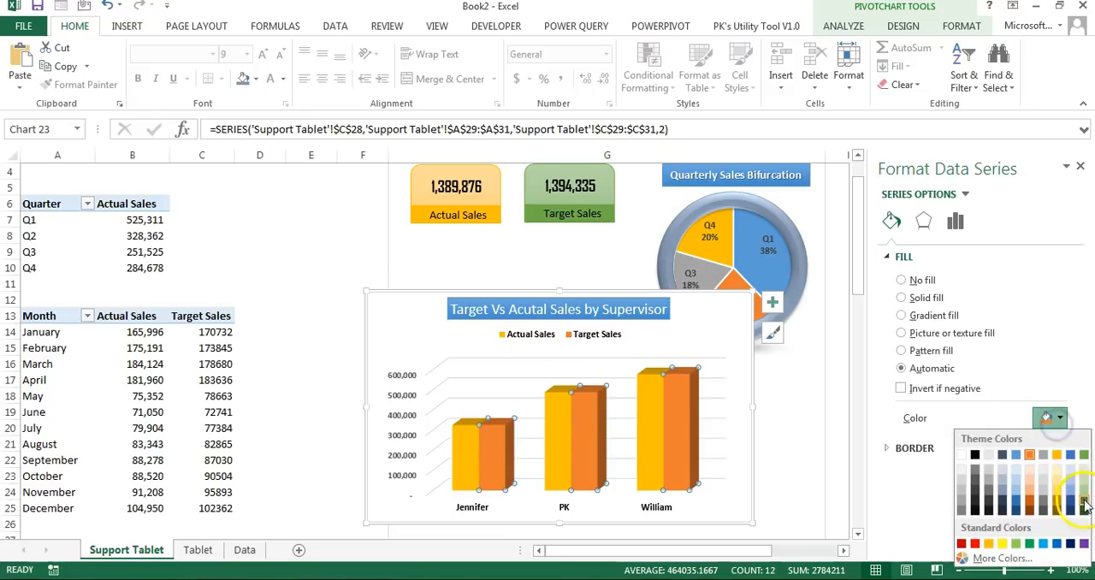
click(1083, 458)
Step: Apply a rounded bevel shape effect to both the Target Sales and Actual Sales columns
click(961, 26)
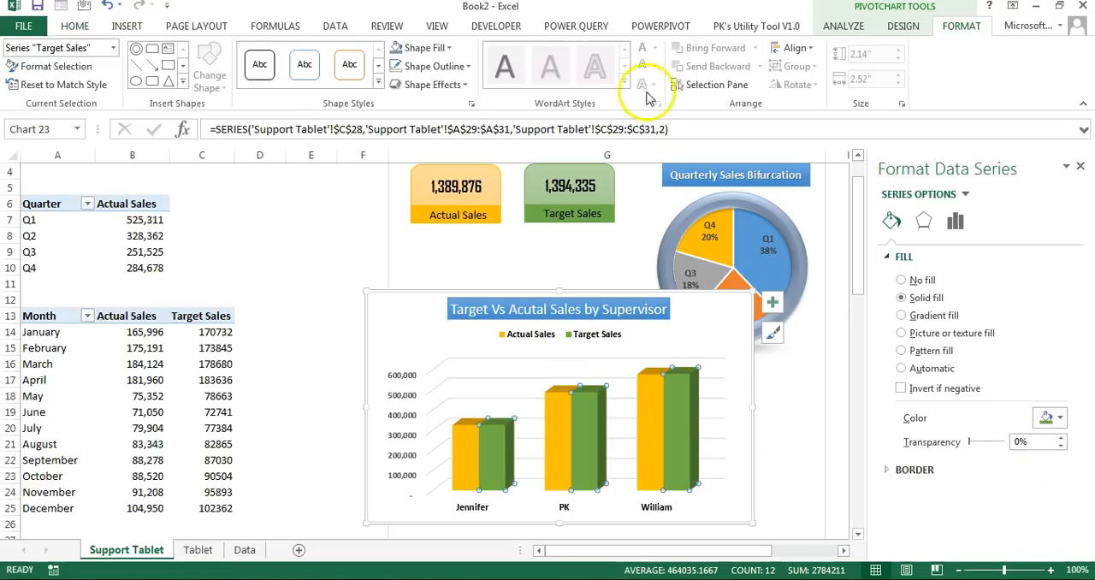
click(434, 84)
mouse_move(454, 290)
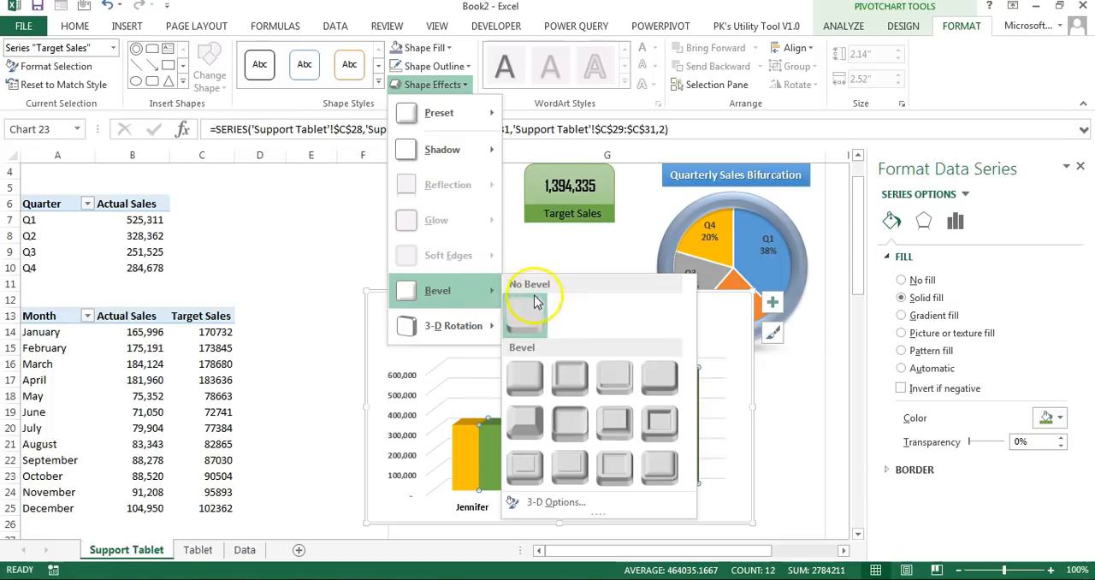
click(531, 382)
click(559, 416)
click(433, 85)
mouse_move(450, 295)
click(527, 378)
Step: Resize the supervisor chart to about 2.88" high by 3.14" wide and place it below the sales tiles
click(752, 405)
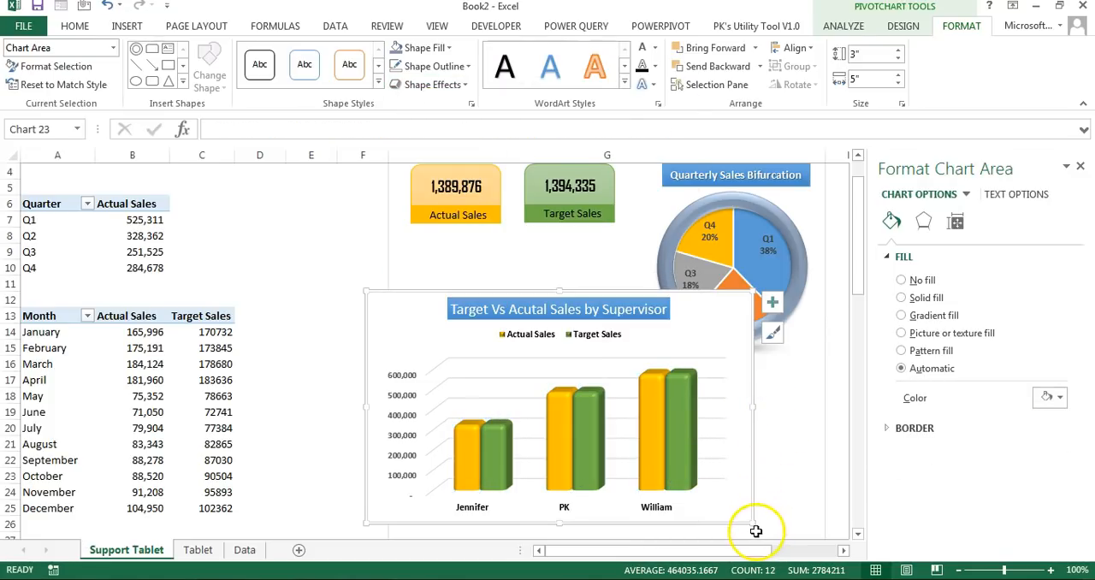
drag(753, 521, 608, 512)
drag(608, 482, 648, 423)
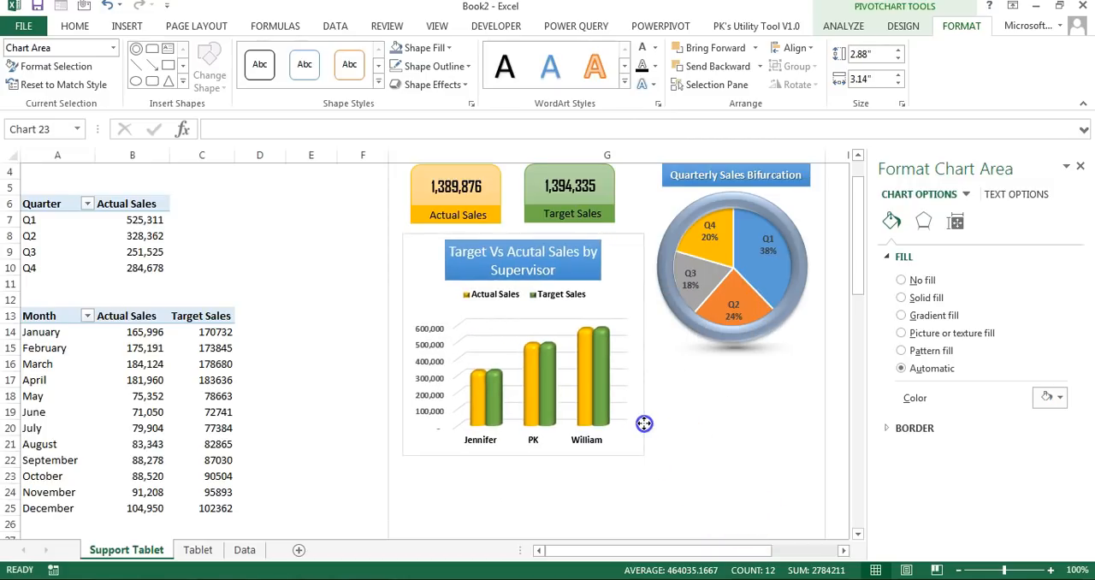
Step: Reduce the font size of the supervisor chart's title so that it fits on one line
click(590, 273)
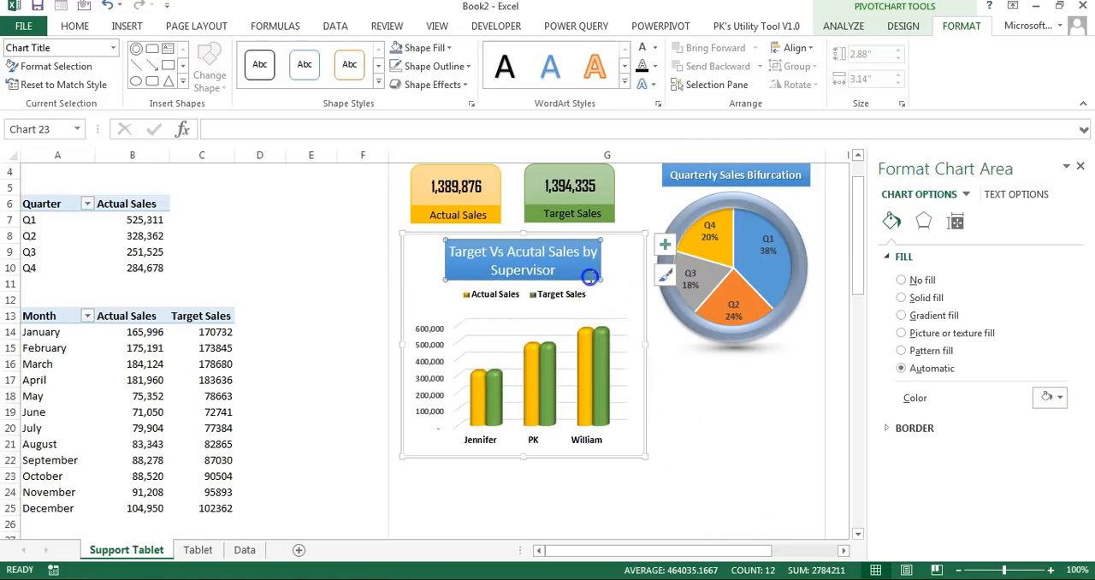
click(75, 26)
click(279, 54)
Step: Remove the shape fill and outline from the chart area of the supervisor column chart
click(644, 298)
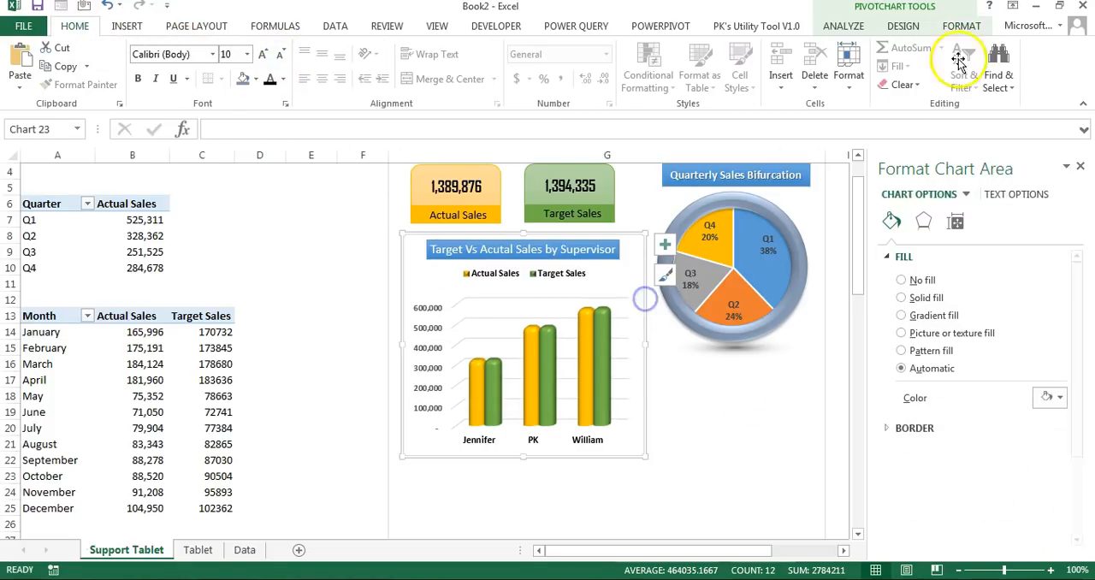
click(961, 26)
click(424, 47)
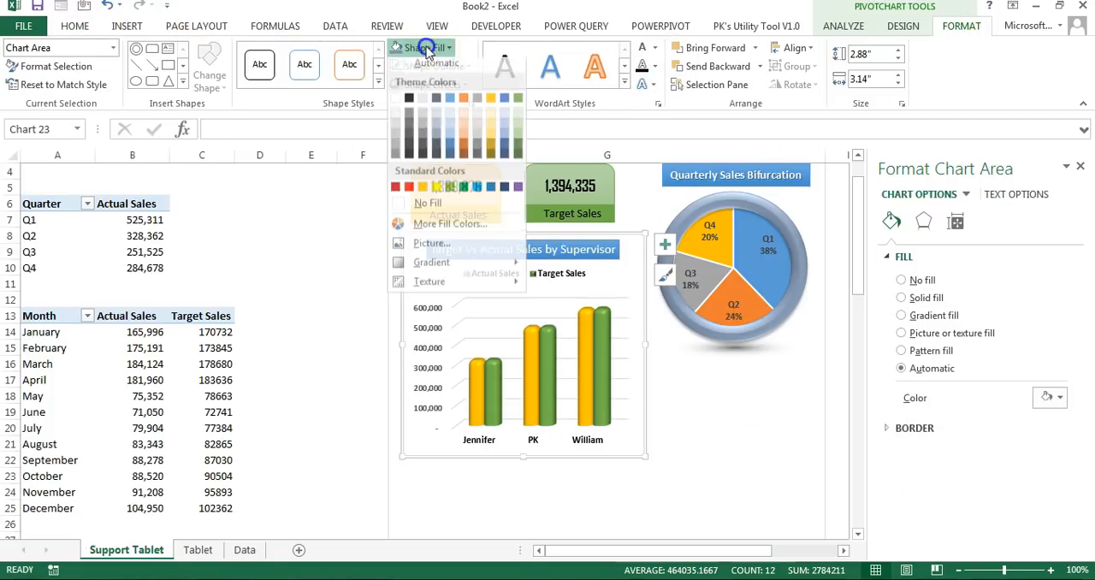
click(427, 205)
click(434, 67)
click(437, 222)
click(746, 473)
scroll(748, 469, down, 1)
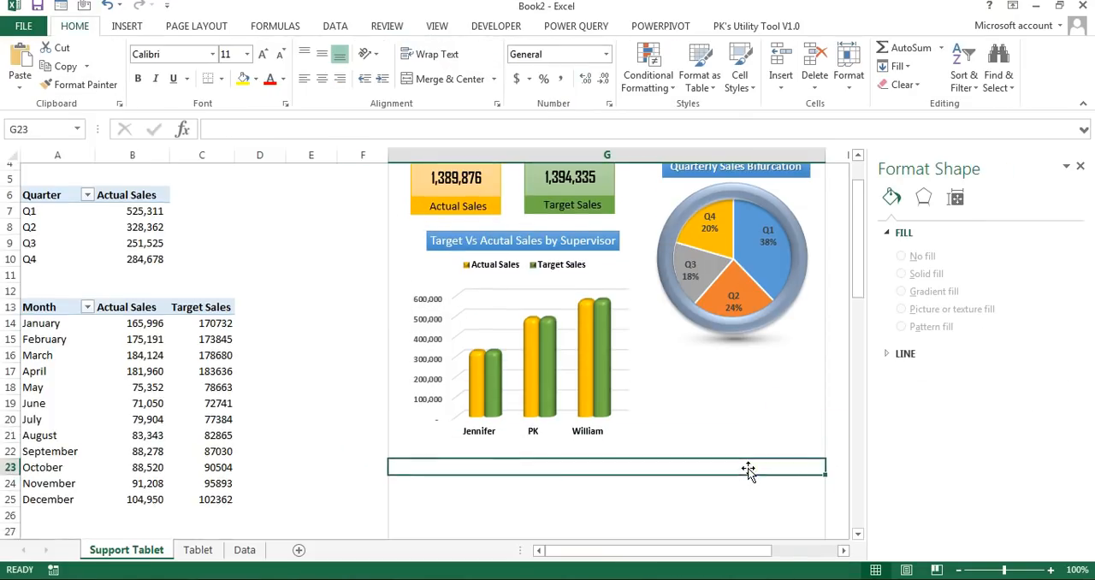
click(642, 408)
click(643, 414)
Step: Insert a doughnut pivot chart from the Gender pivot table and move it into column G
scroll(331, 464, down, 8)
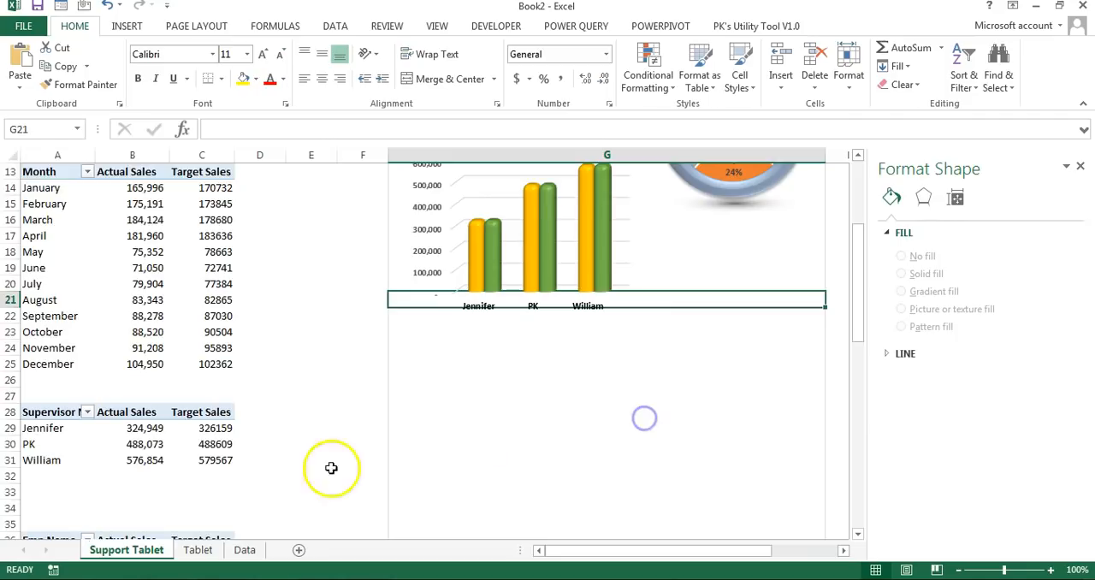
scroll(248, 410, down, 4)
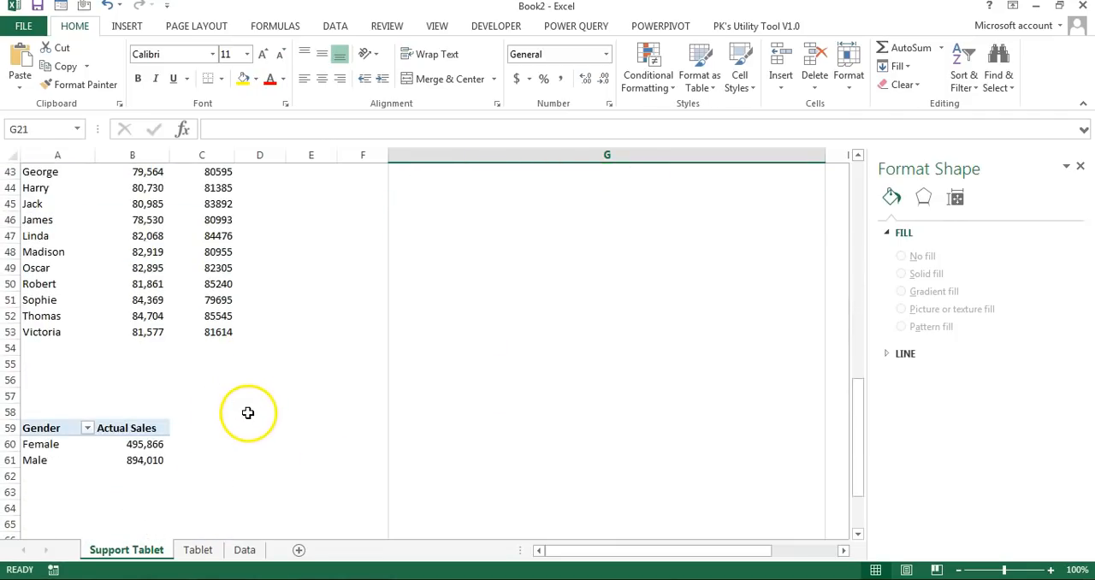
click(103, 441)
key(ctrl+a)
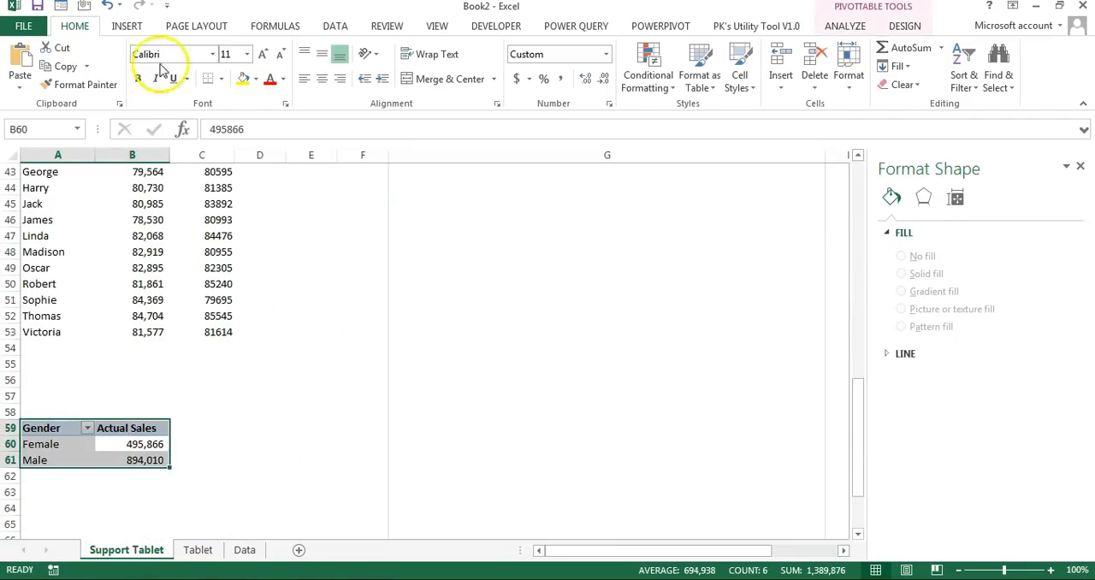
click(121, 25)
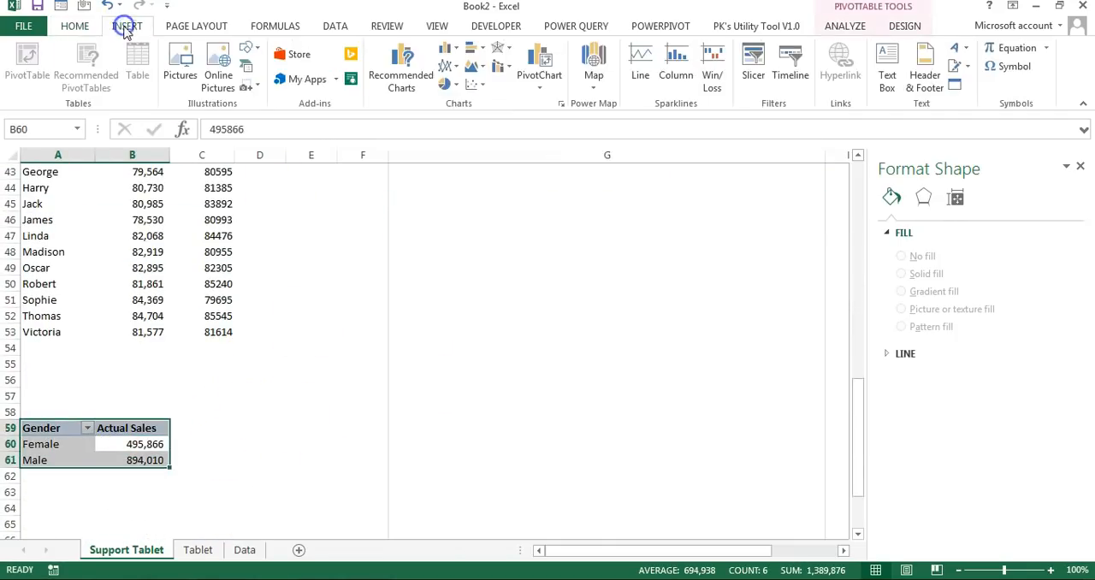
click(458, 85)
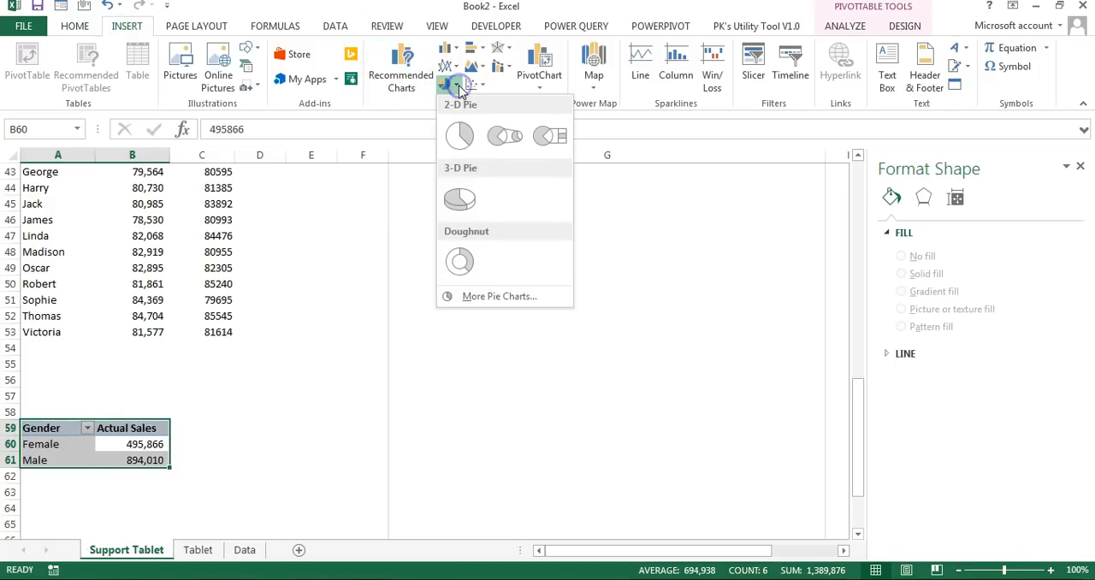
click(461, 260)
drag(579, 255, 748, 245)
Step: Remove the field buttons and legend from the gender doughnut chart and shrink it to about 2.55" high by 2.88" wide
click(853, 88)
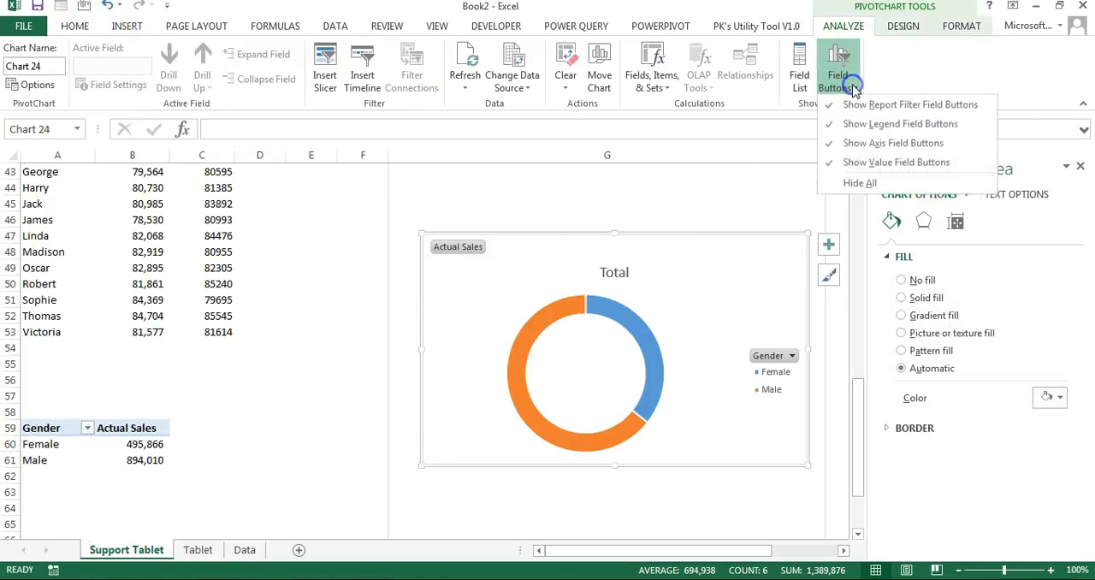
click(860, 182)
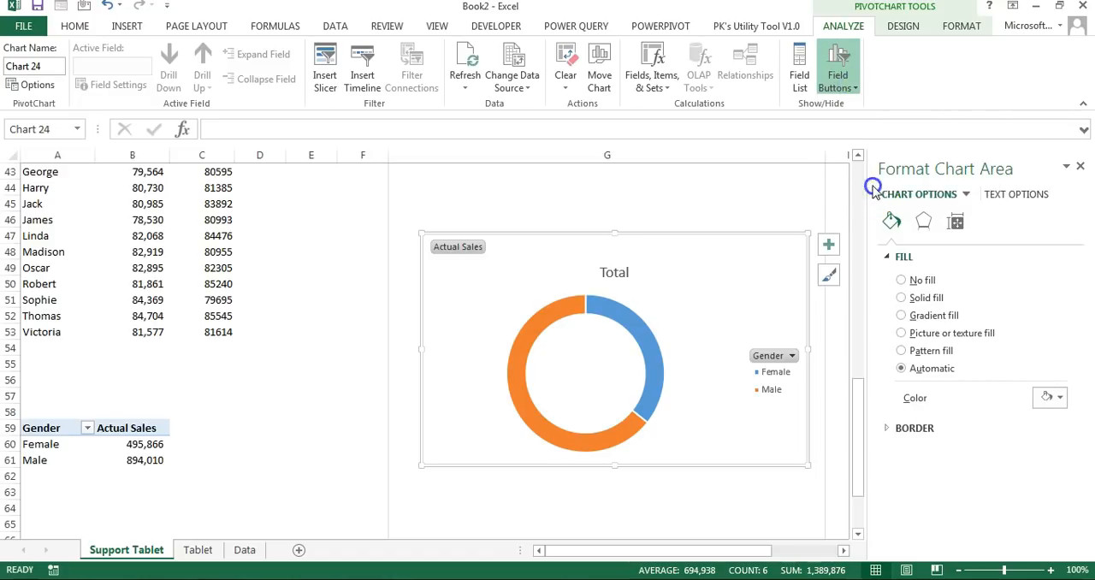
click(767, 366)
key(Delete)
drag(808, 466, 646, 432)
Step: Add data labels to the gender doughnut chart that contain the category name and percentage instead of the value
click(582, 306)
right_click(585, 311)
click(628, 467)
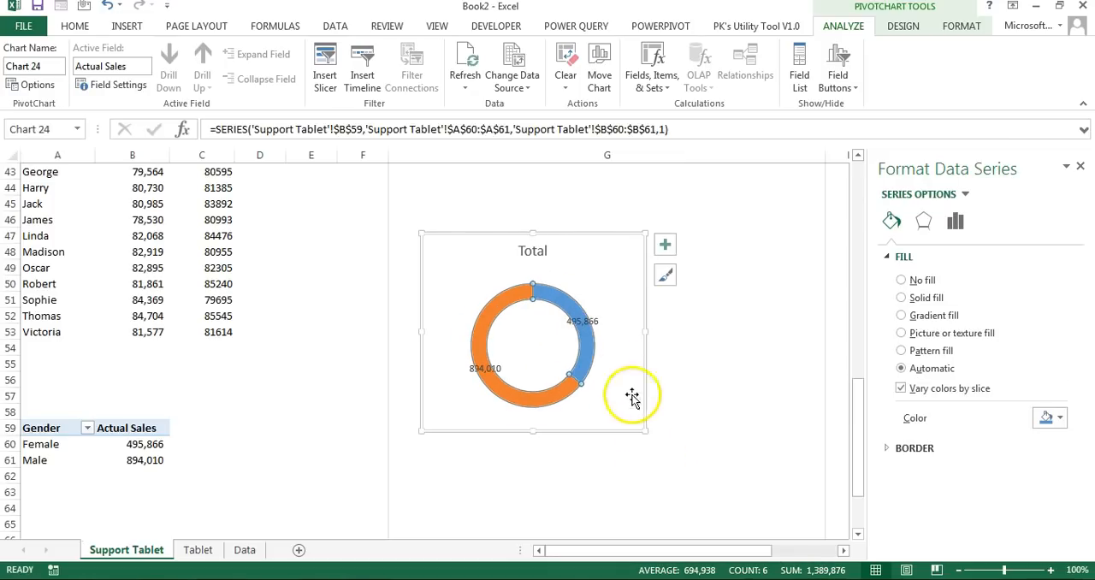
click(589, 327)
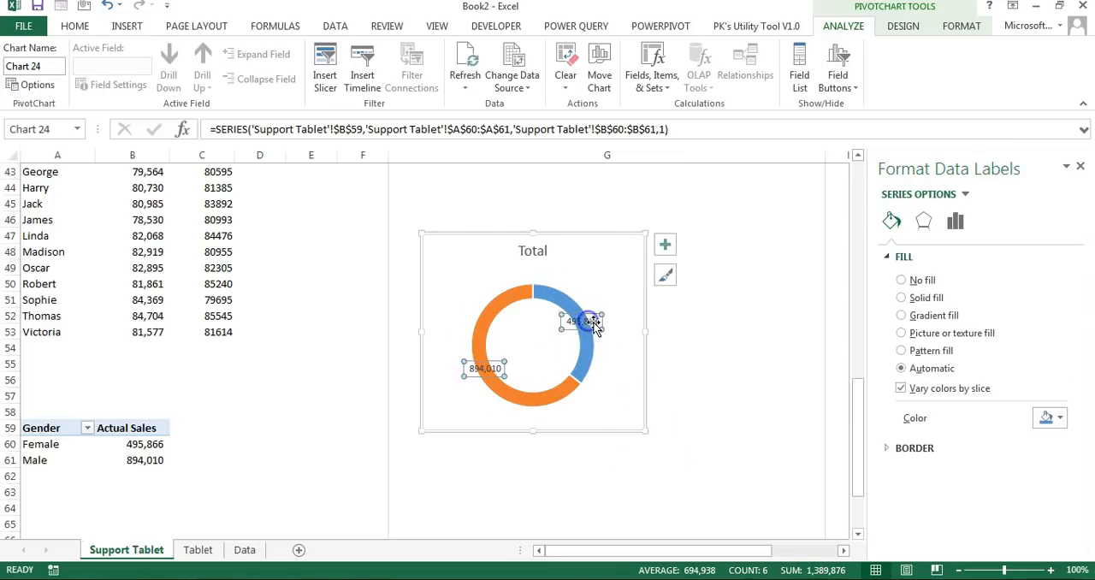
right_click(594, 325)
click(613, 492)
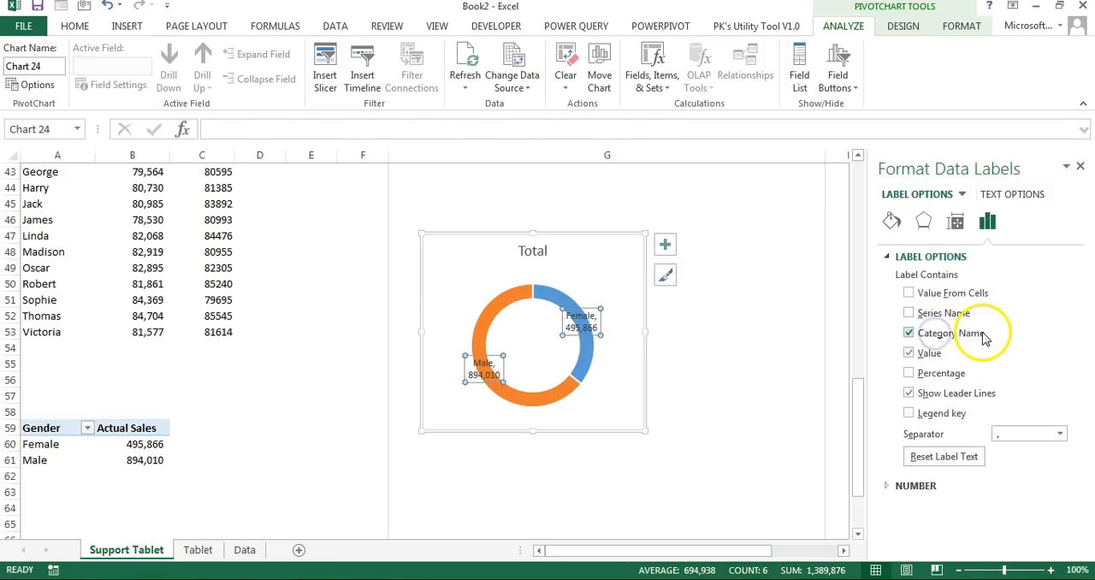
click(908, 372)
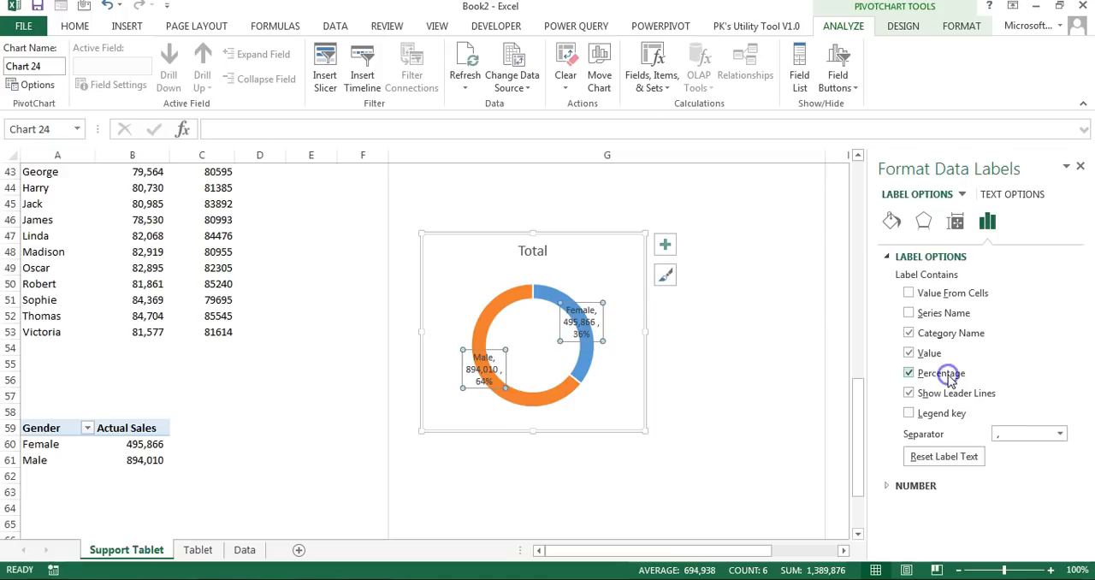
click(909, 353)
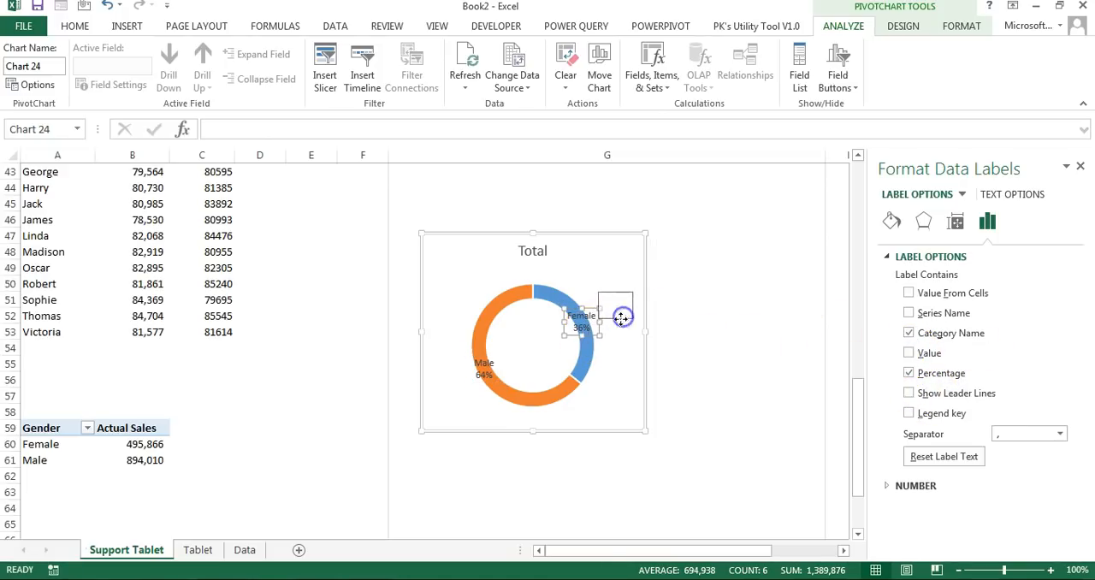
Step: Move the Female and Male data labels outside the ring and set the doughnut hole size to 85%
drag(622, 318, 622, 318)
drag(480, 375, 433, 395)
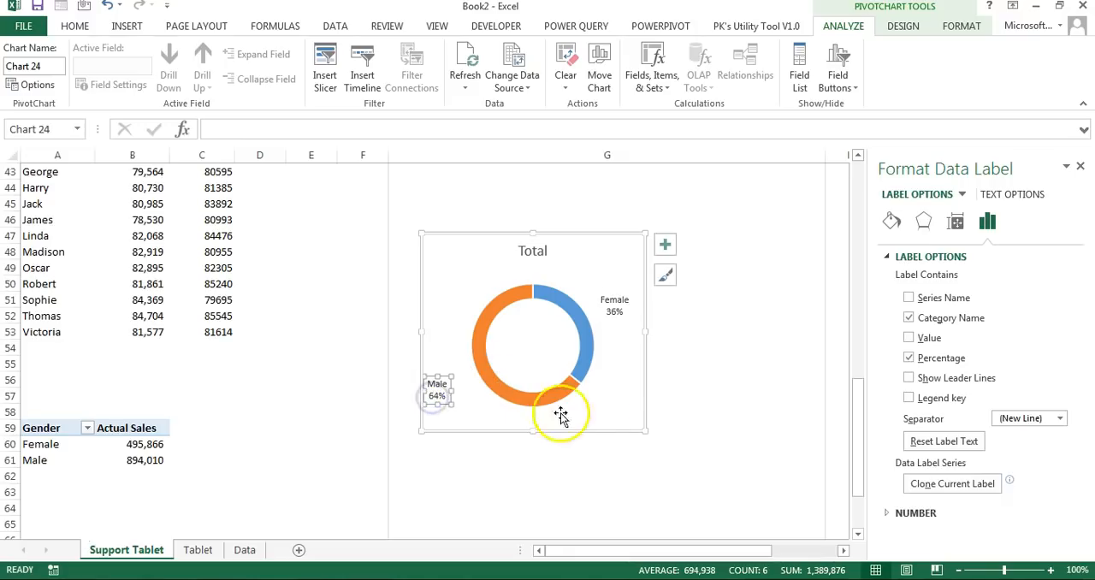
click(564, 385)
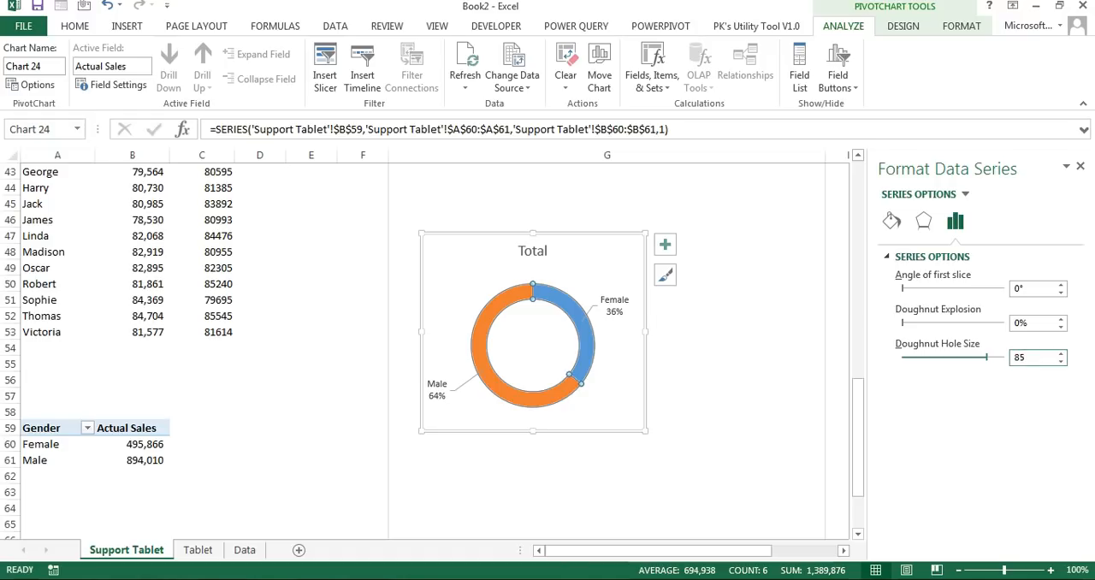
Step: Fill the Female slice with a standard light pink and the Male slice with solid blue
click(591, 336)
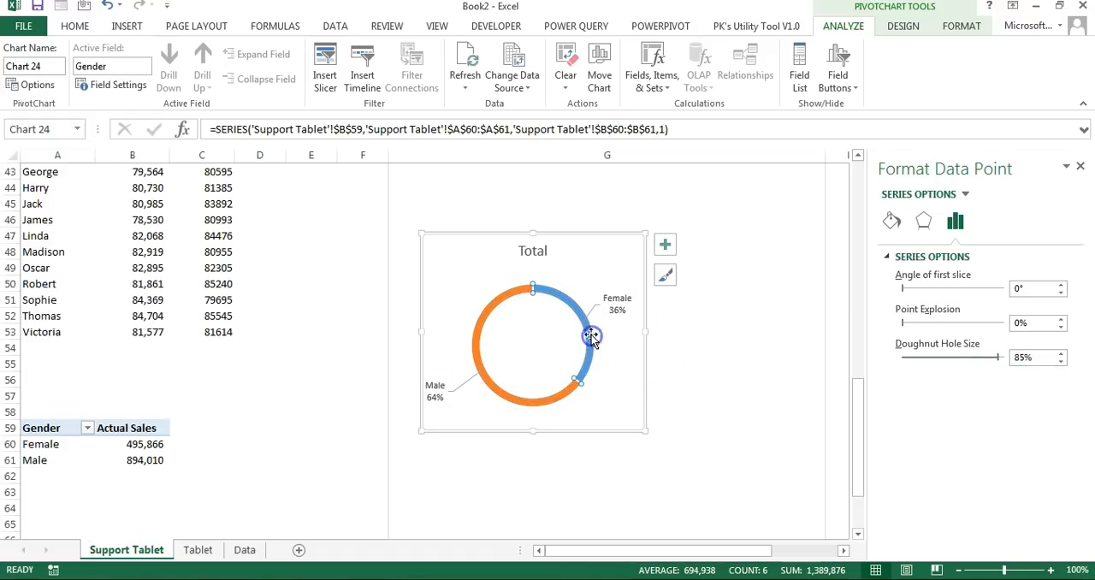
click(891, 221)
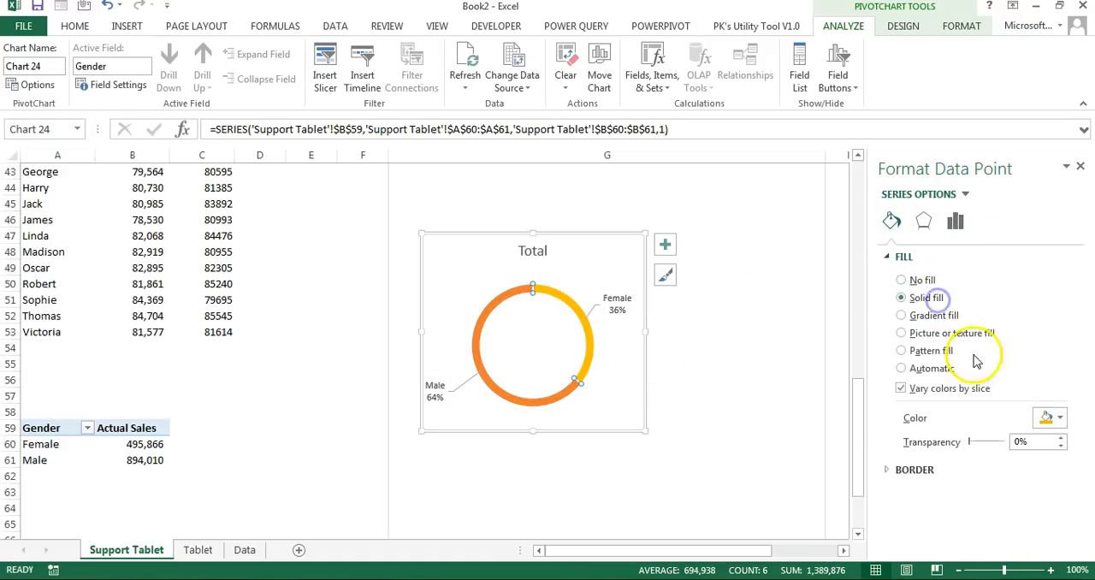
click(1057, 418)
click(1009, 557)
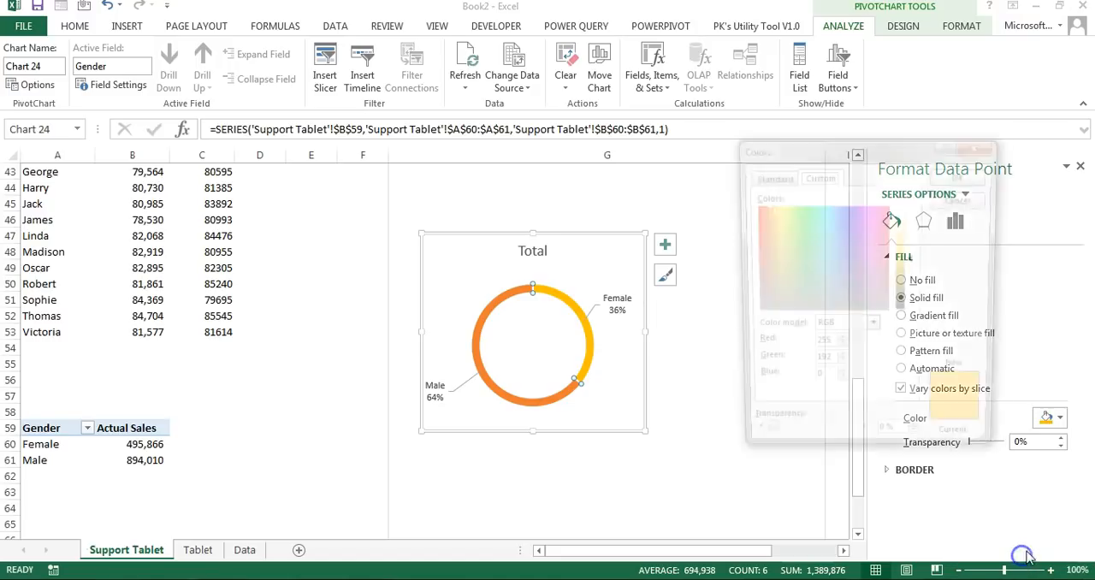
click(779, 176)
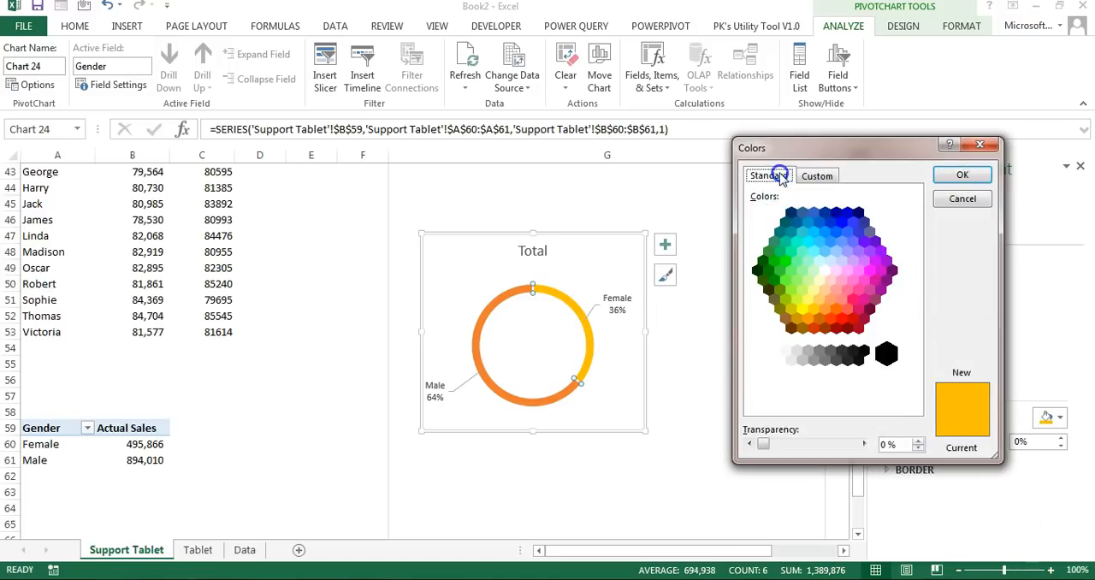
click(838, 275)
click(962, 175)
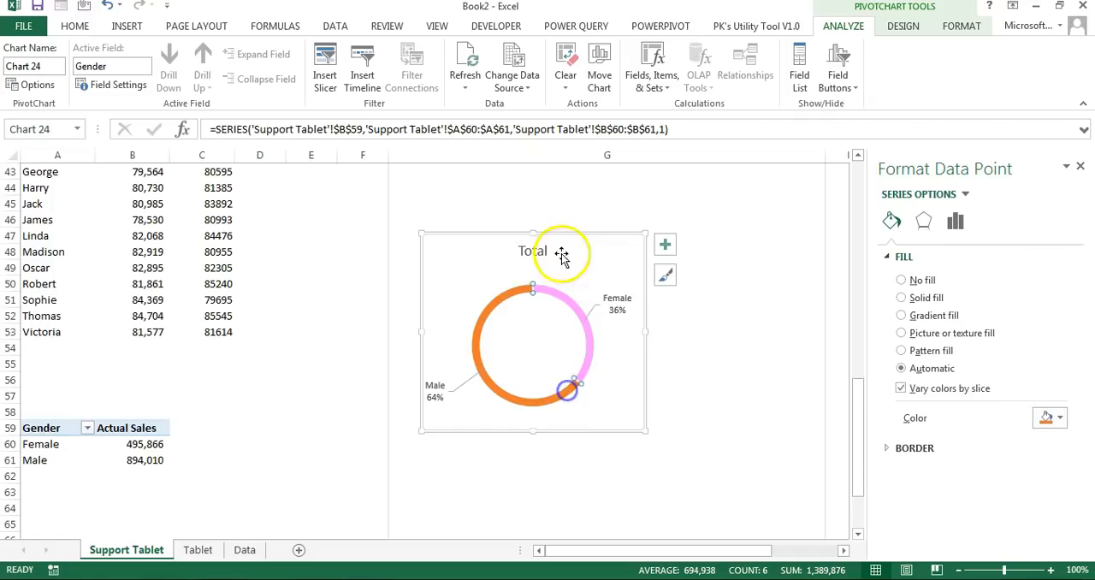
click(1055, 417)
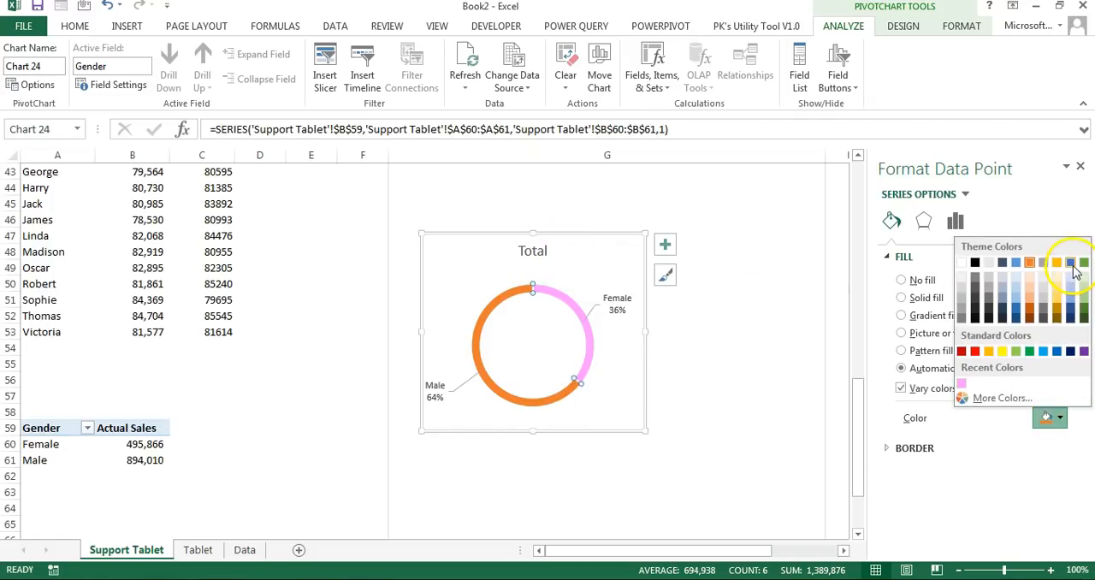
click(783, 354)
Step: Change the gender doughnut chart's title to "Gender wise Sales"
click(641, 274)
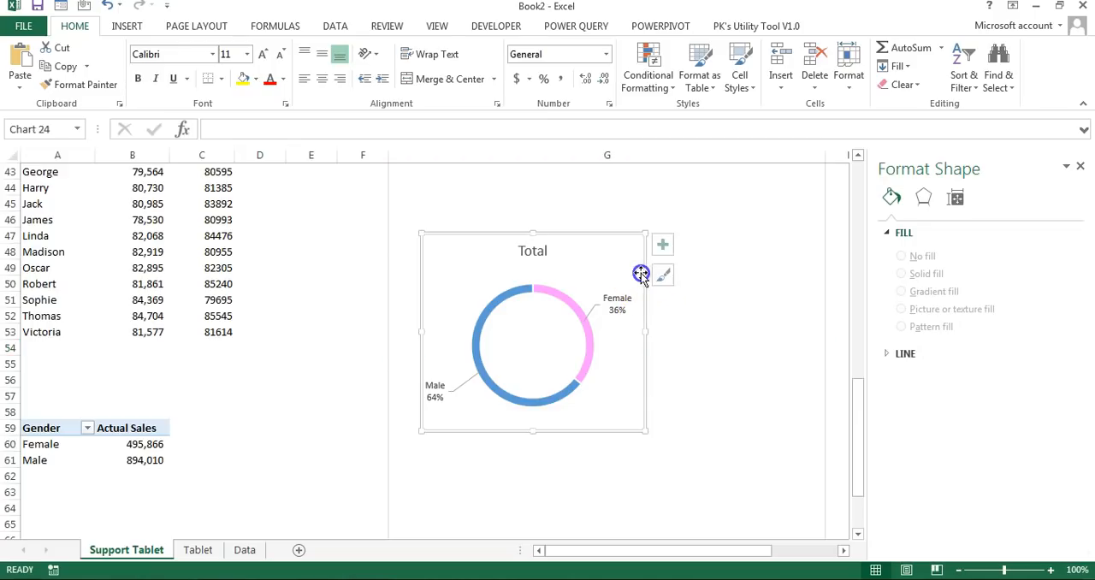
triple_click(543, 249)
text(G)
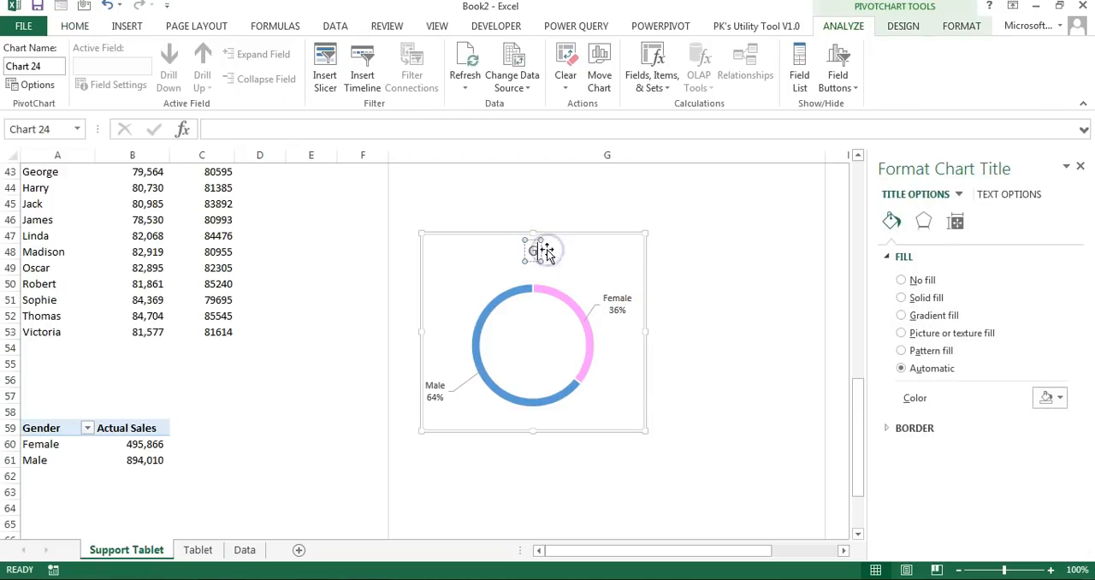
text(ender wise S)
key(Escape)
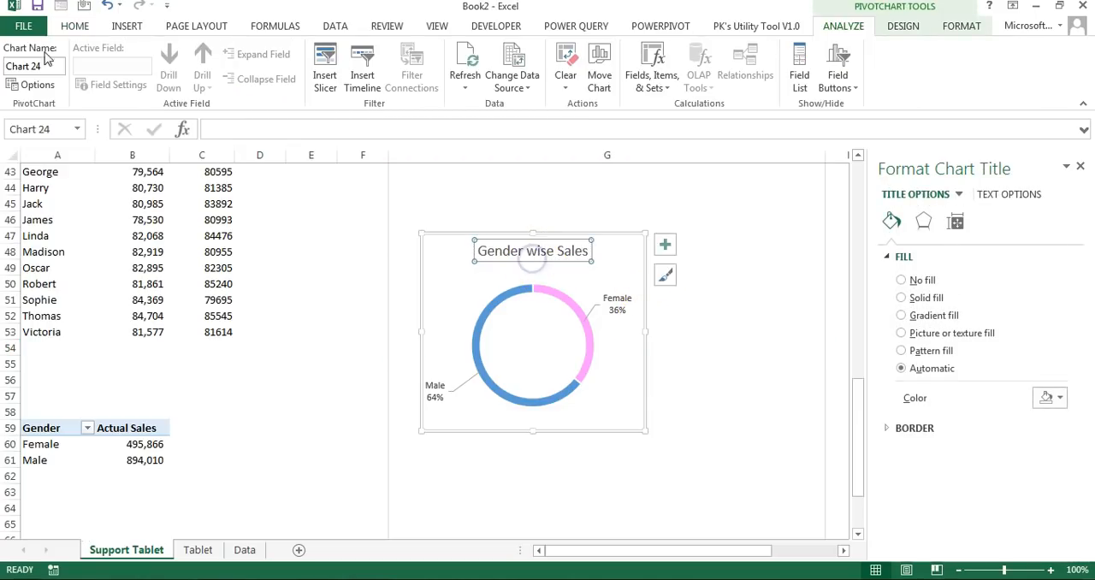
Step: Apply a blue gradient shape style with white text to the title of the gender doughnut chart
click(961, 25)
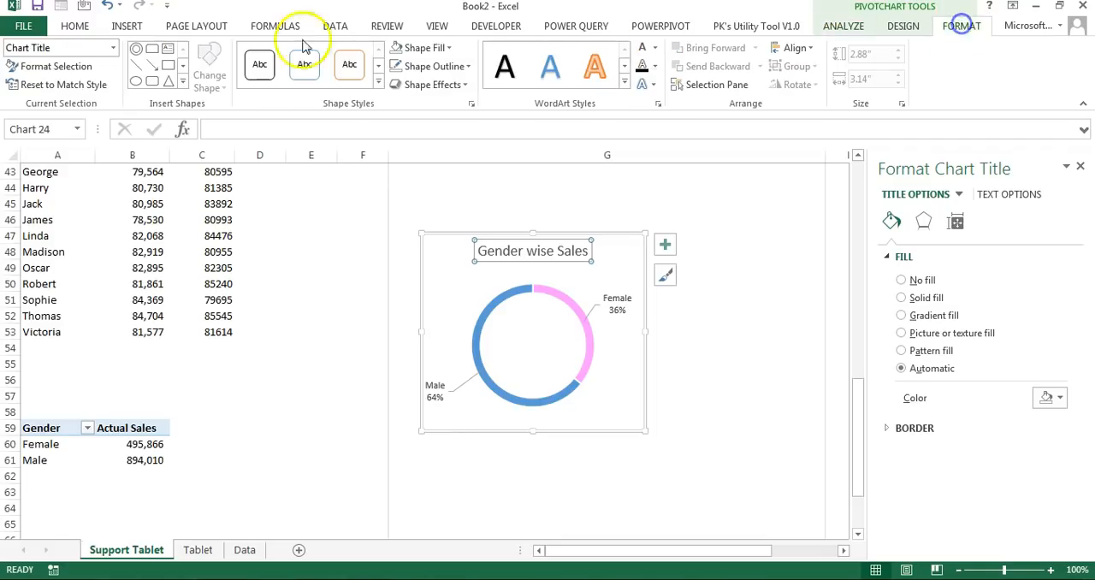
click(379, 82)
click(302, 247)
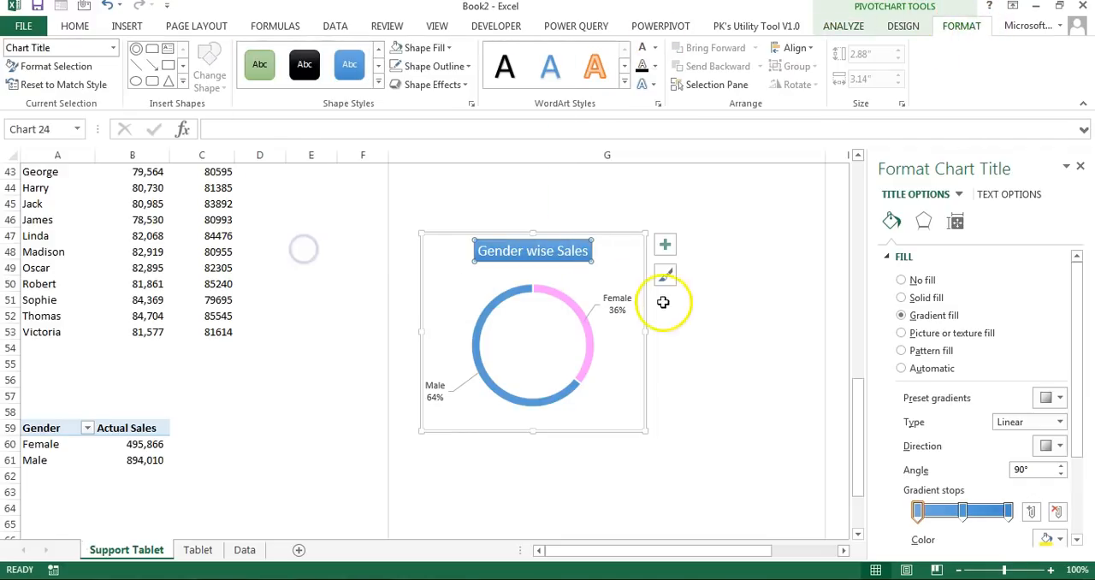
Step: Remove the shape outline and fill from the chart area of the gender doughnut chart
click(636, 299)
click(433, 69)
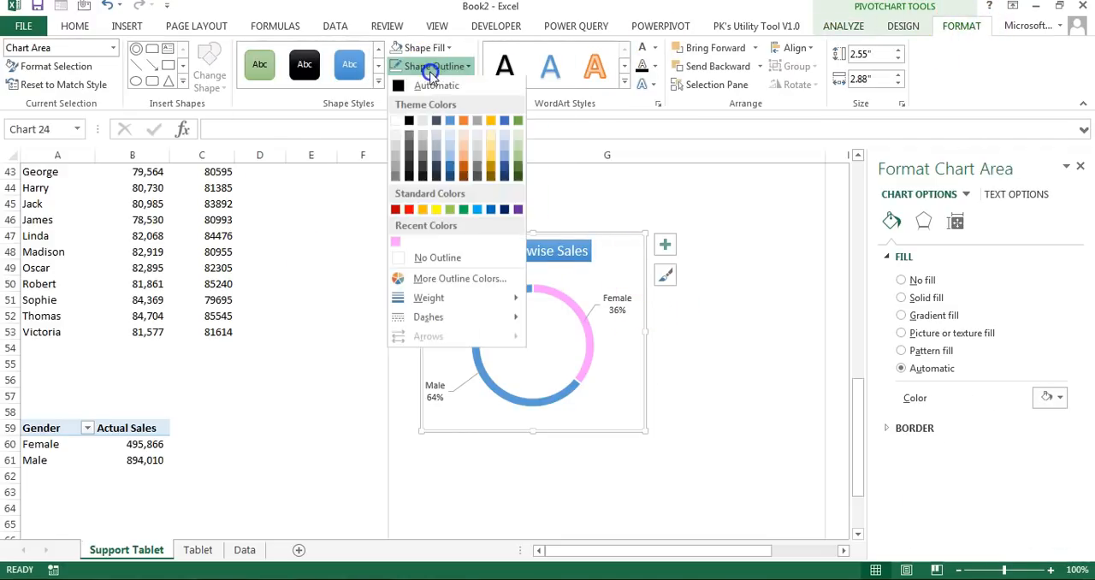
click(437, 261)
click(427, 48)
click(430, 240)
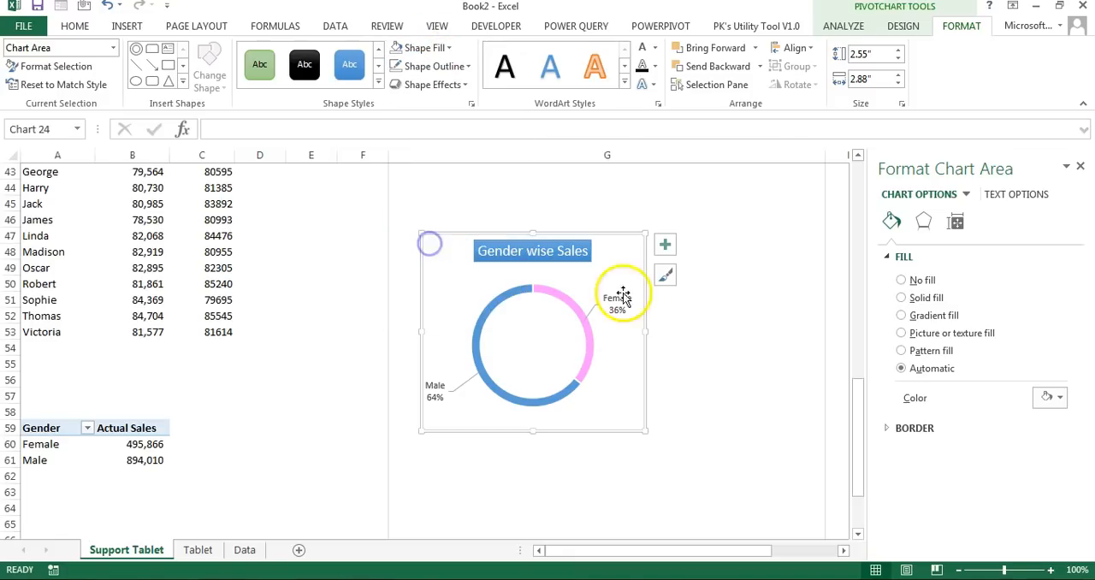
Step: Resize the gender doughnut chart to about 2.17" high by 2.29" wide and place it directly beneath the quarterly pie chart
scroll(604, 381, up, 4)
drag(602, 404, 718, 198)
scroll(756, 249, up, 4)
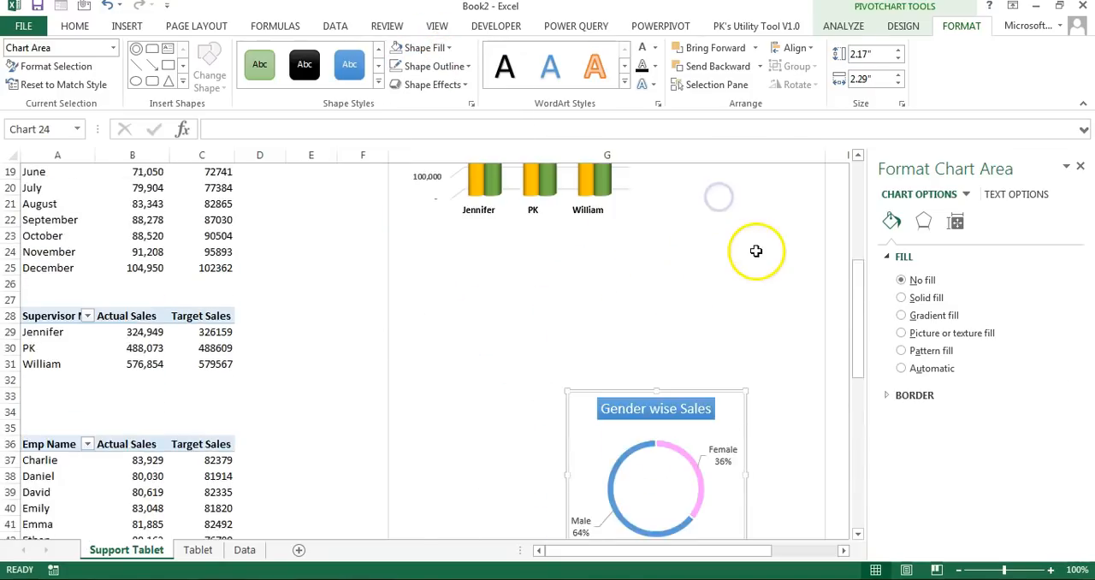
drag(684, 391, 765, 172)
scroll(761, 205, up, 5)
drag(757, 411, 754, 358)
Step: Stretch the supervisor column chart downward so that its base roughly lines up with the gender doughnut chart
click(620, 438)
drag(641, 468, 640, 511)
scroll(723, 500, down, 2)
click(732, 474)
scroll(585, 467, down, 3)
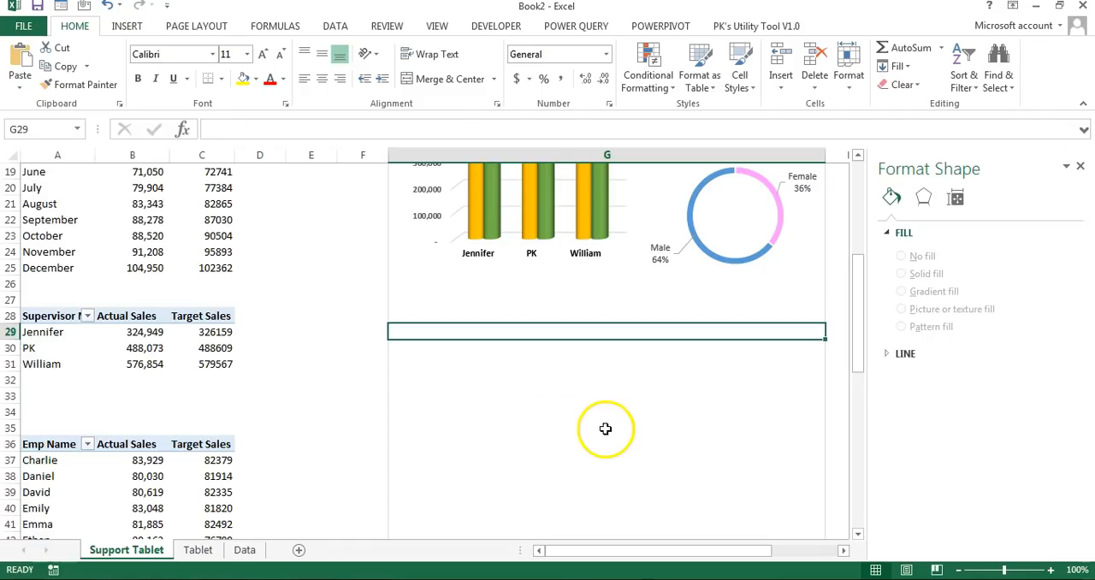
Step: Insert a 2-D clustered column pivot chart from the Month pivot table and hide all of its field buttons
scroll(30, 278, up, 4)
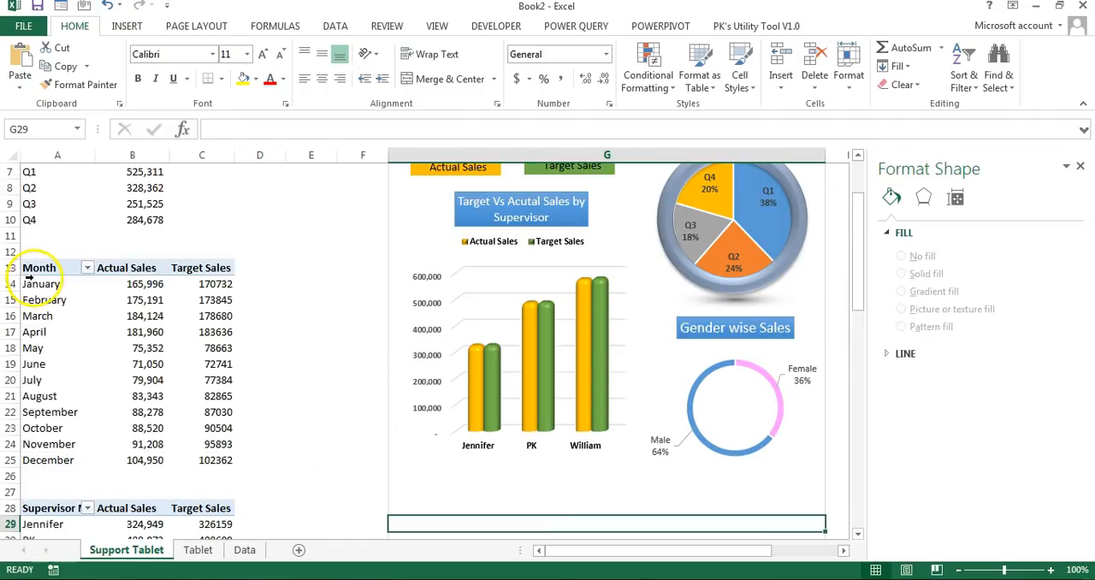
click(43, 270)
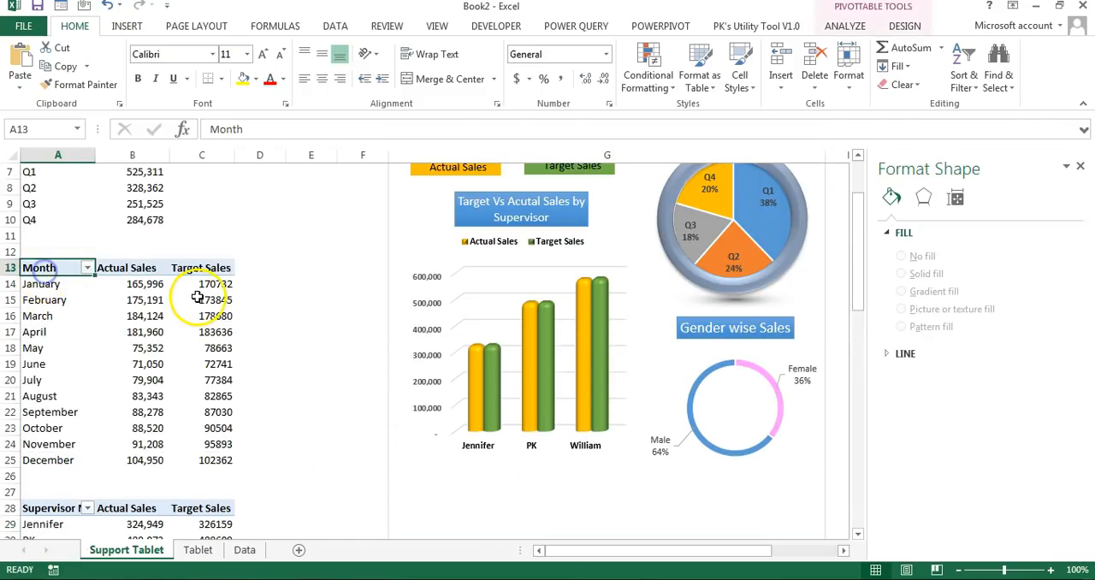
key(ctrl+a)
click(127, 25)
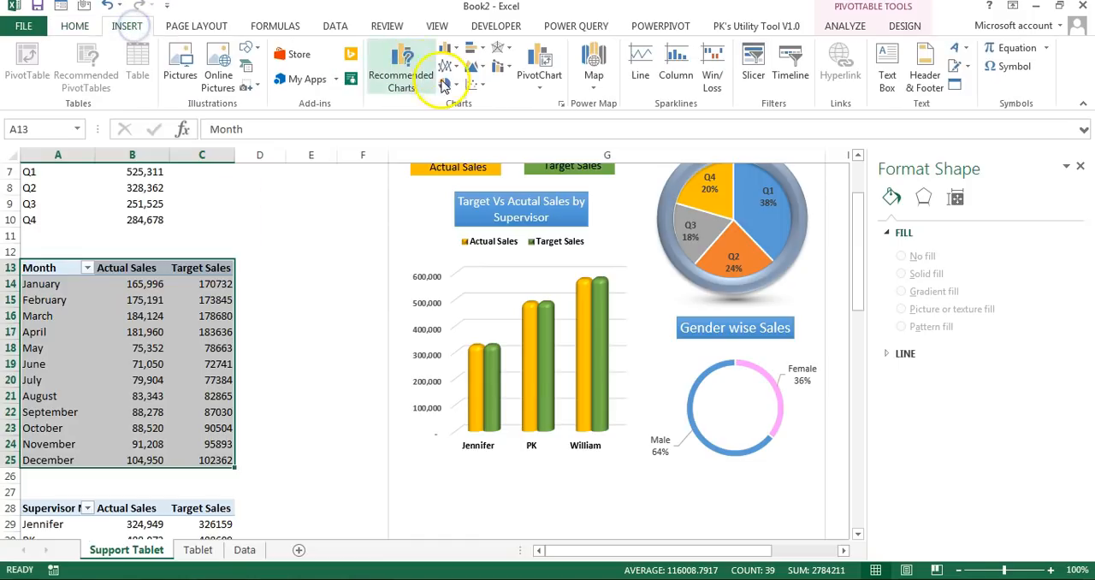
click(456, 53)
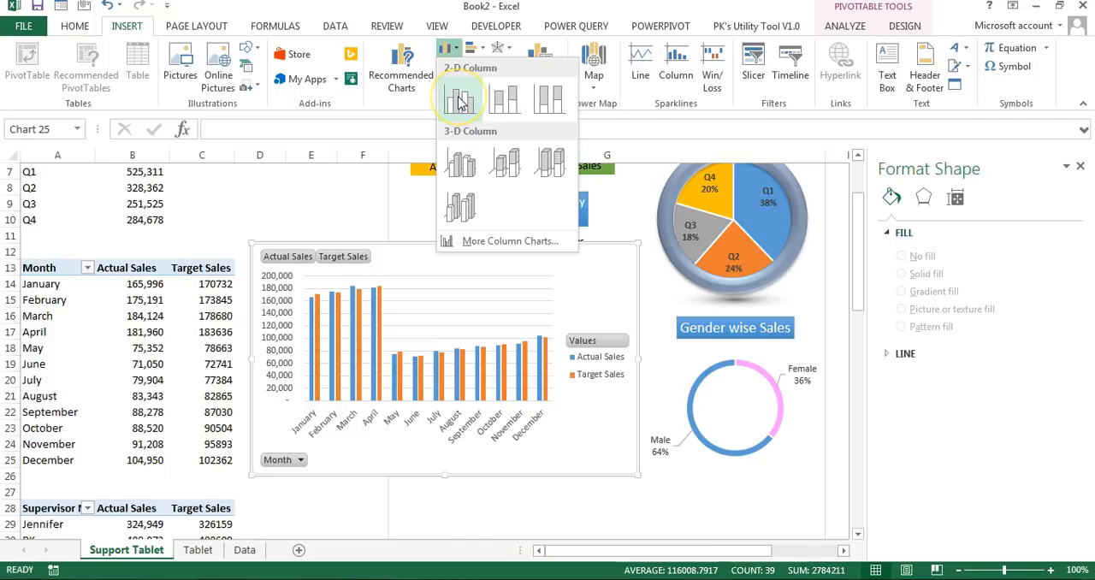
click(459, 102)
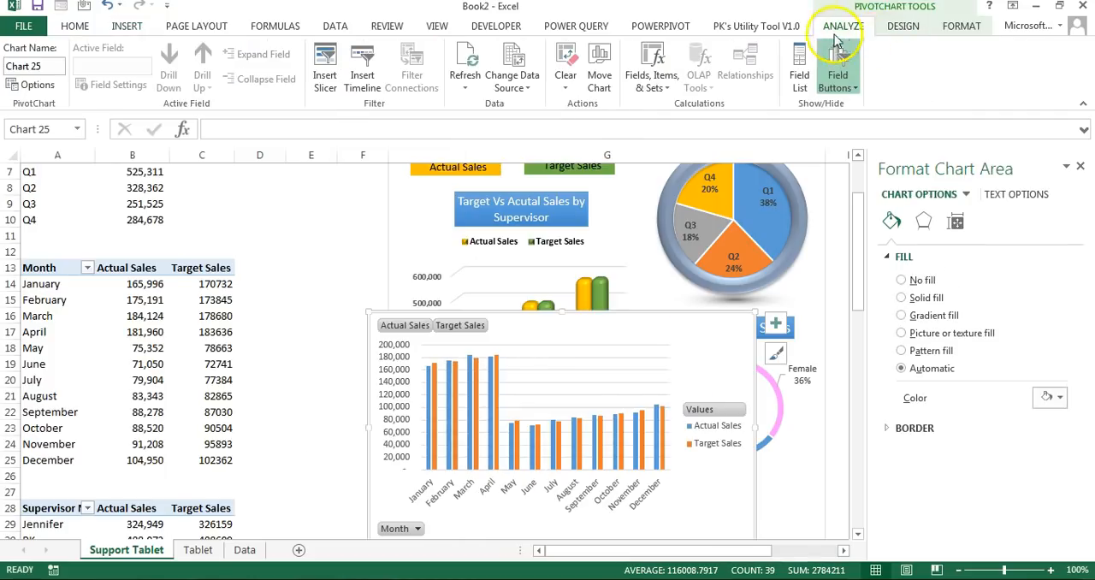
click(855, 88)
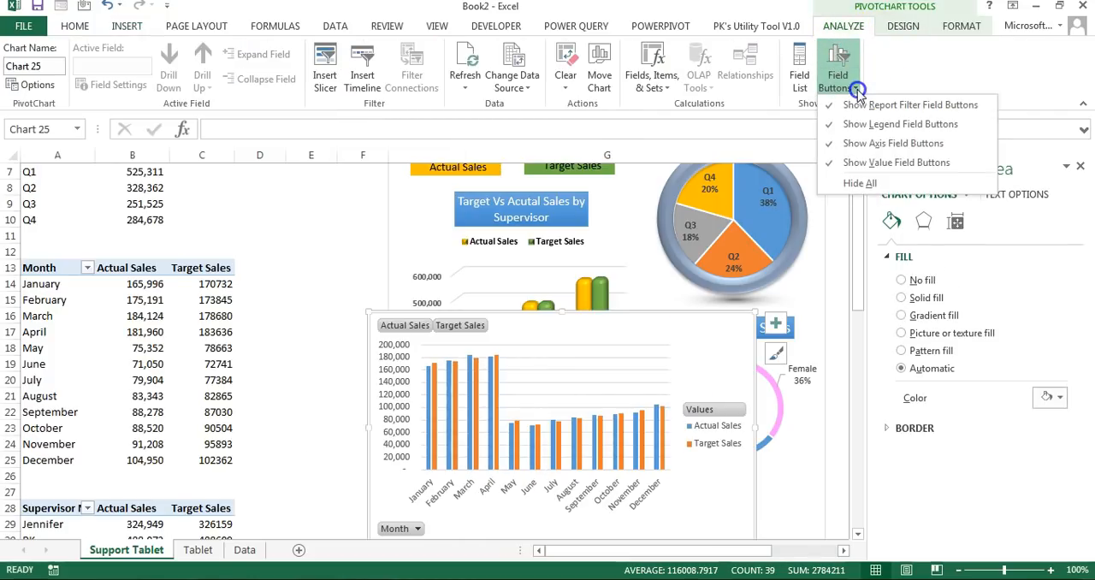
click(892, 190)
Step: Place the monthly column chart below the supervisor and gender charts and set its legend position to Top
click(780, 411)
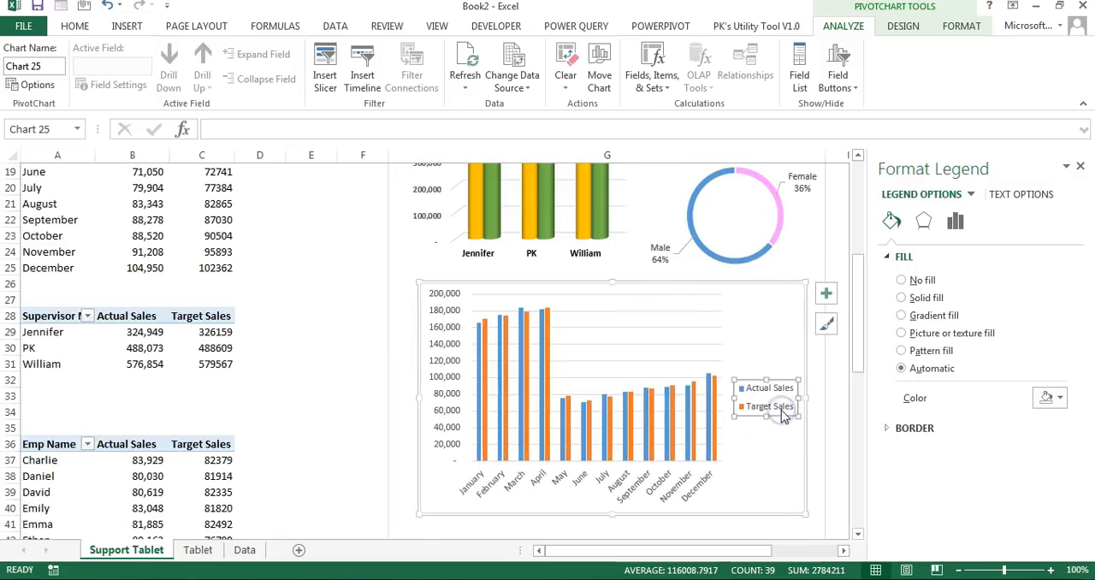
right_click(781, 410)
click(843, 541)
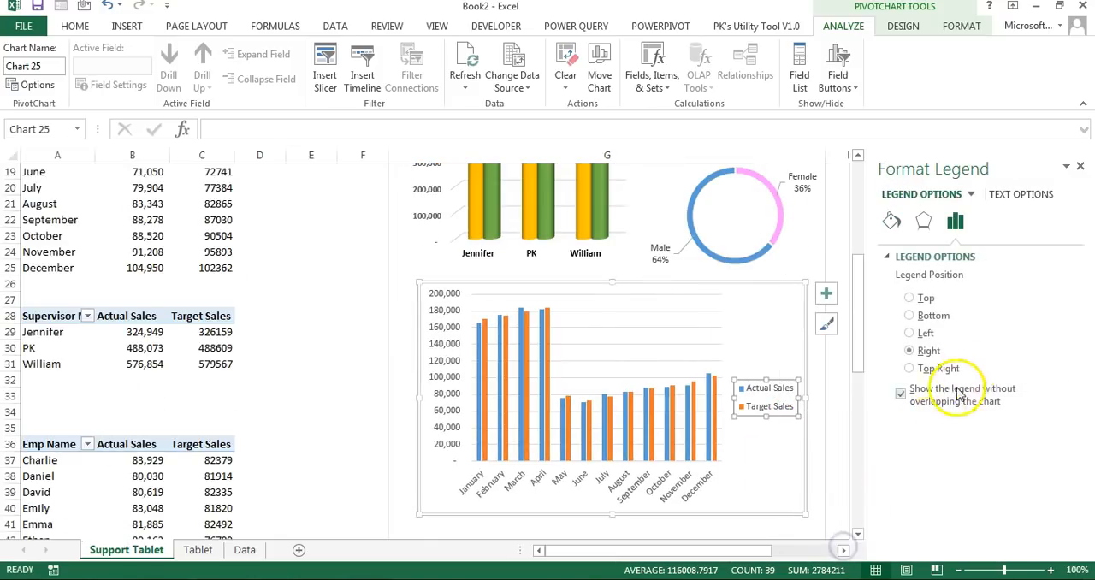
Step: Add a chart title to the monthly column chart reading "Target Vs Actual Sales by Employee"
click(825, 294)
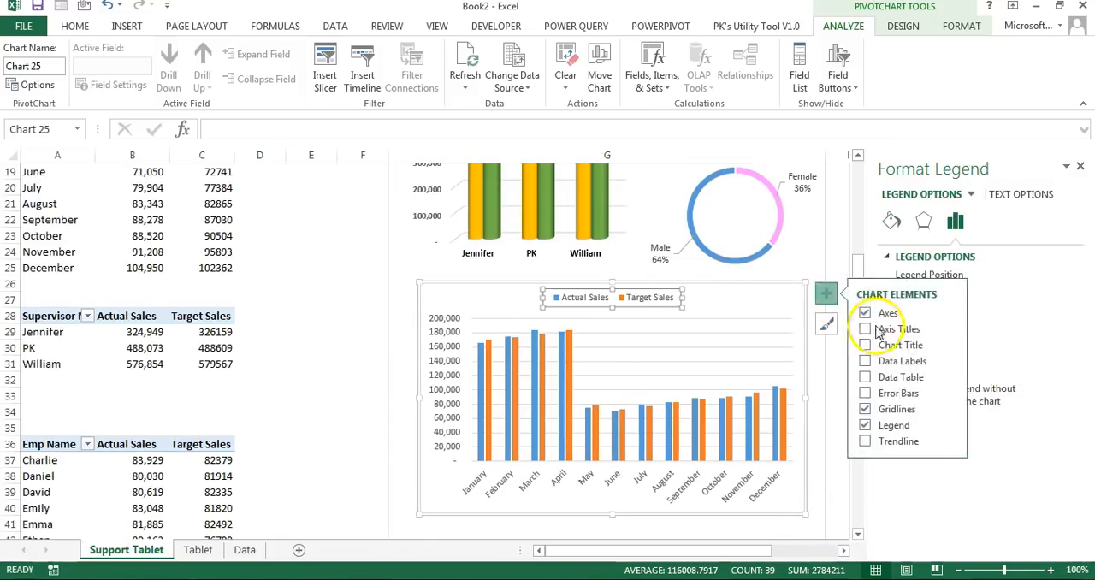
click(864, 344)
click(644, 303)
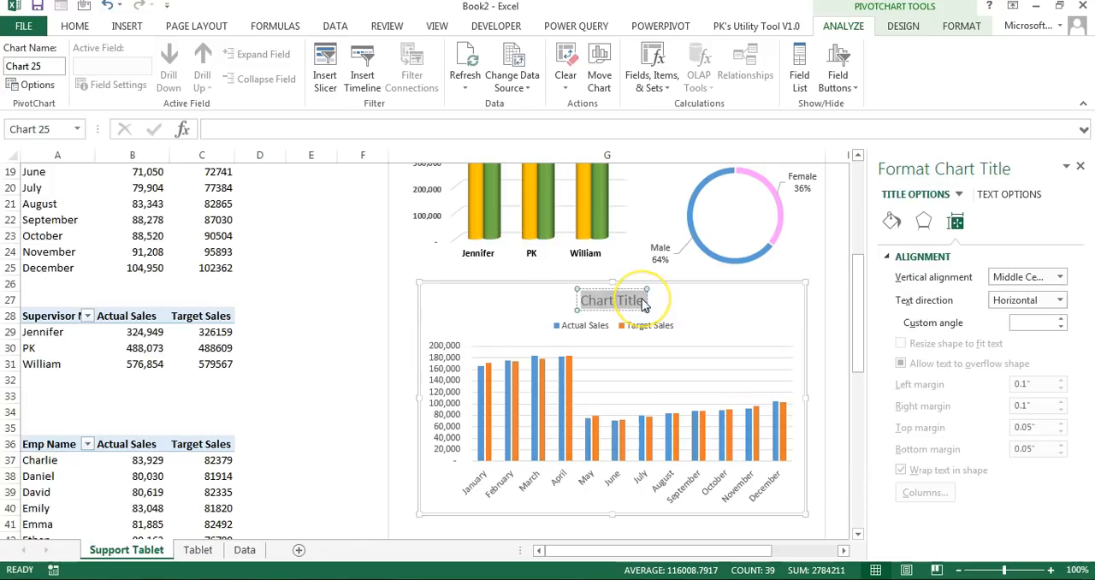
text(Target Vs Actual Sales by Employee)
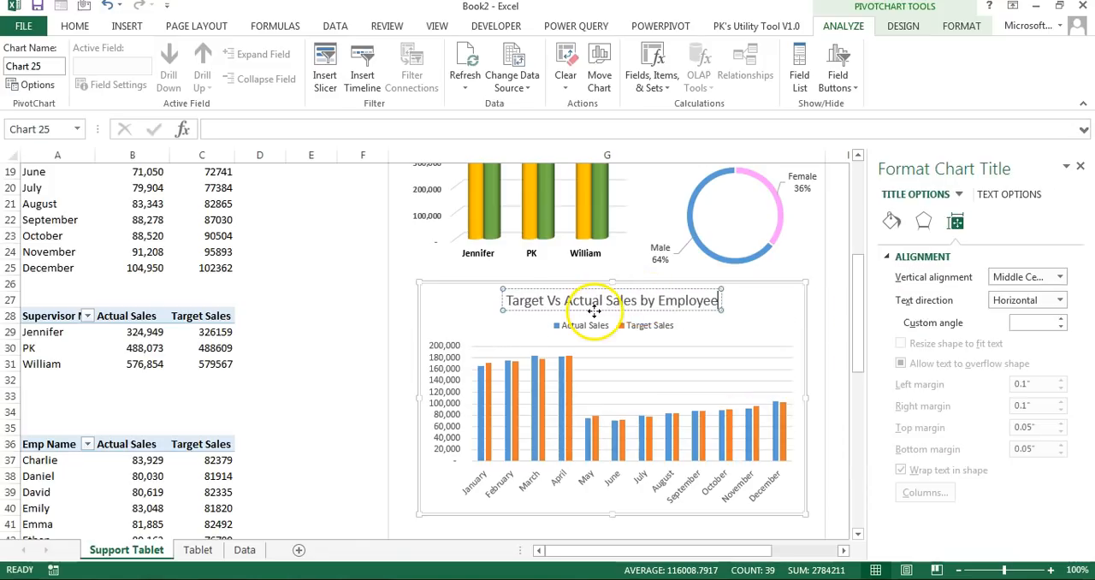
Step: Change the monthly chart's title to "Target Vs Actual Sales by Month" and apply the blue gradient shape style to it
click(596, 311)
drag(658, 301, 720, 301)
text(Month)
click(961, 25)
click(384, 85)
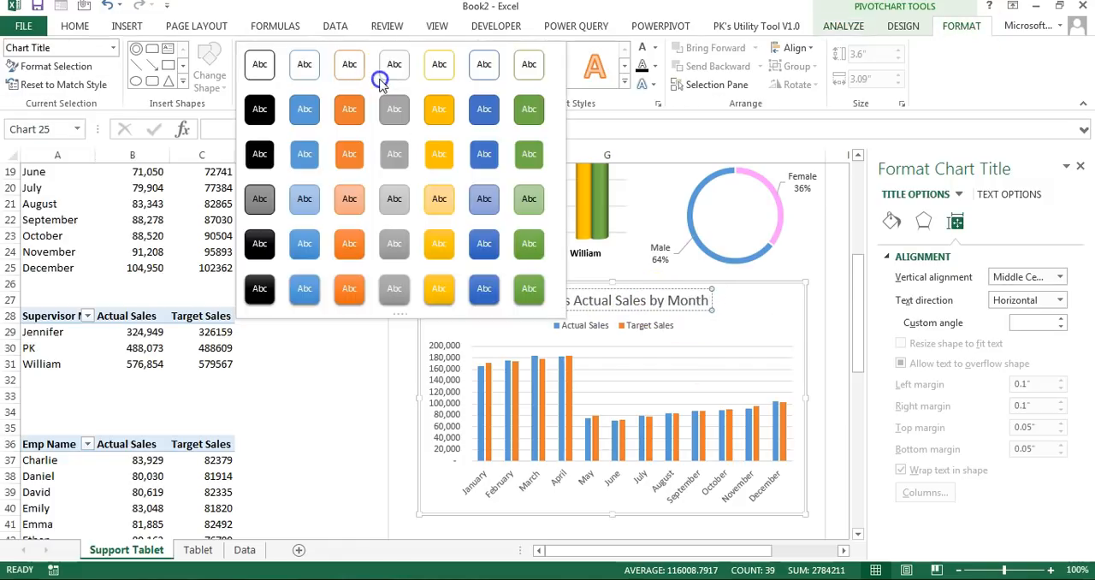
click(304, 243)
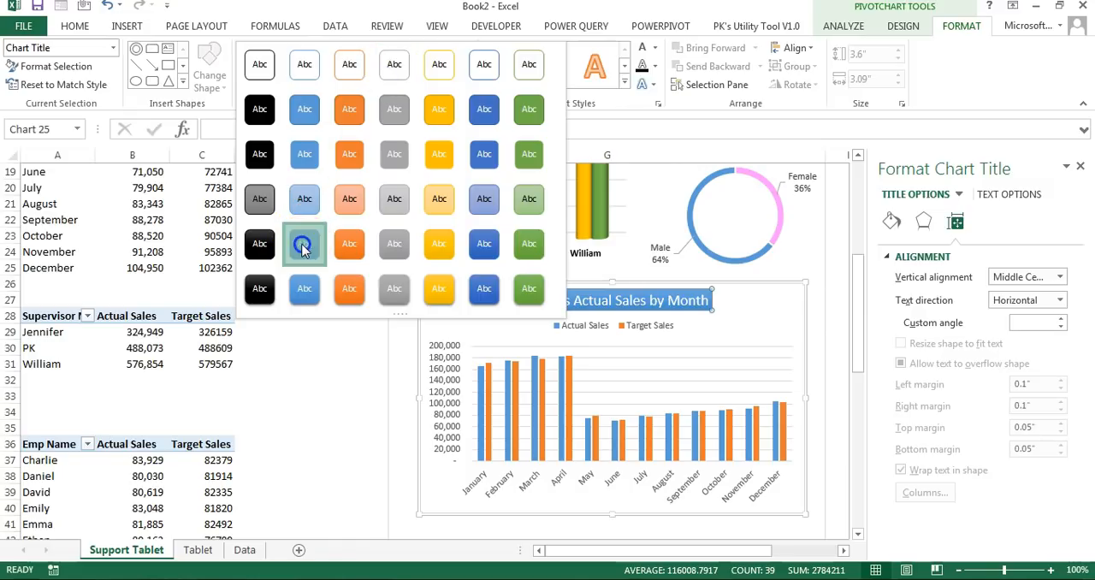
Step: Make the legend, value axis labels and month labels of the monthly column chart bold
click(576, 330)
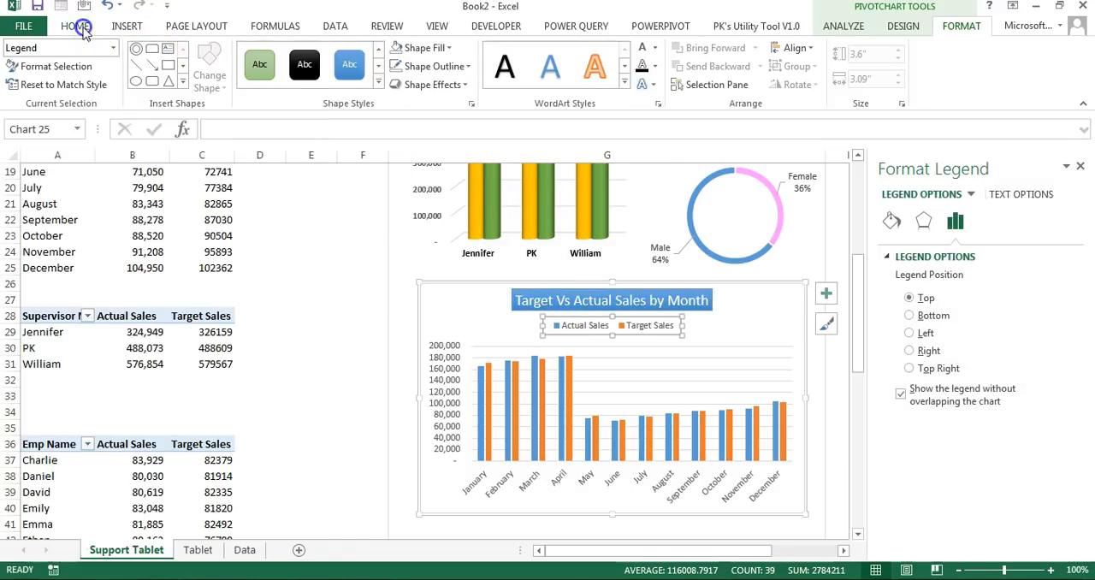
click(74, 26)
click(138, 78)
click(442, 340)
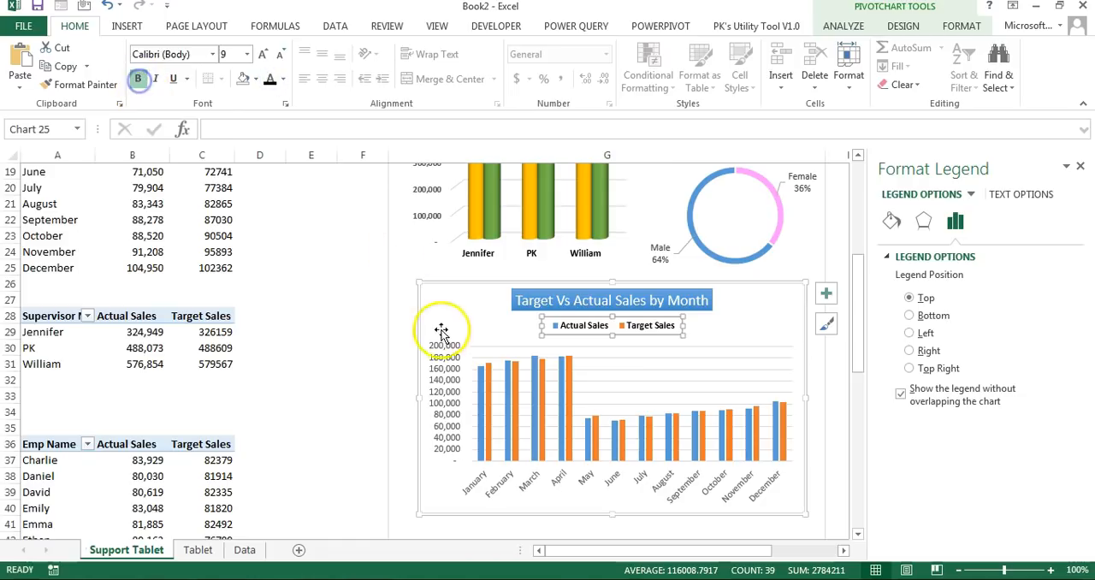
click(272, 81)
click(138, 78)
click(531, 478)
click(138, 78)
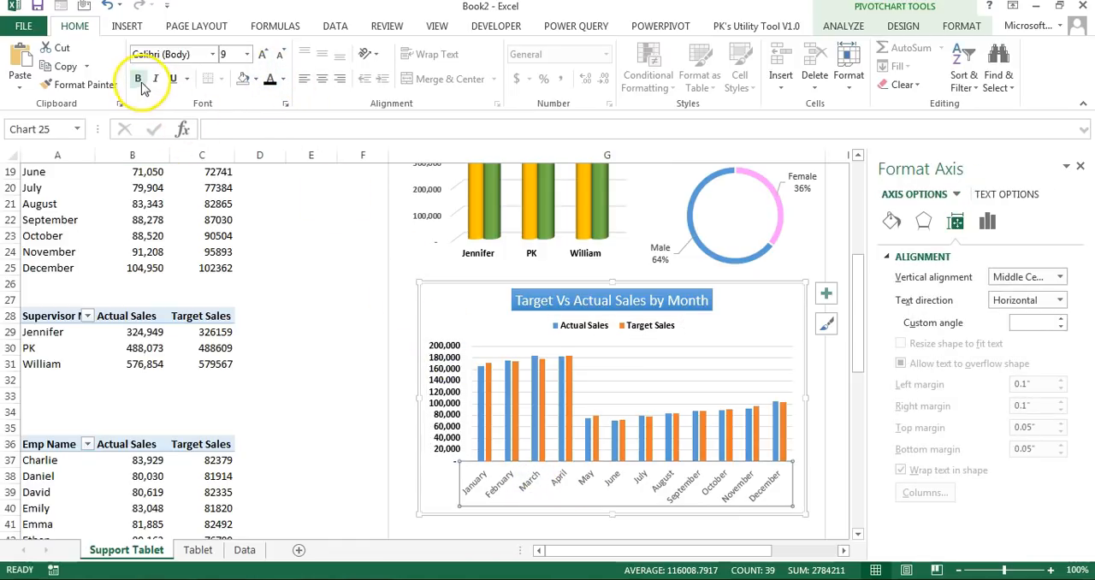
Step: Set the monthly chart's data series to a 105% gap width and a -16% series overlap
click(568, 395)
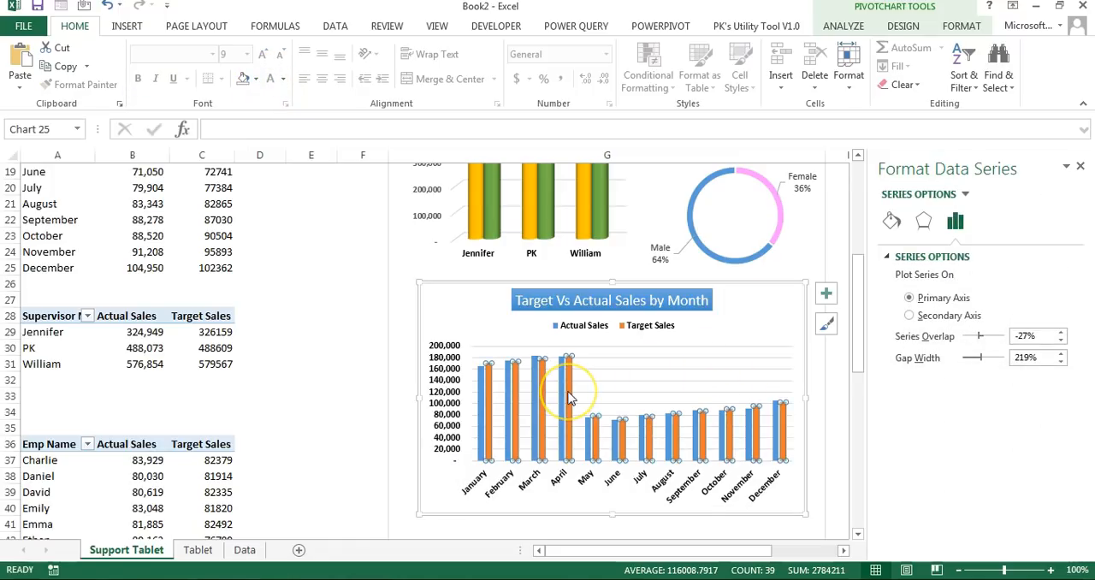
right_click(570, 397)
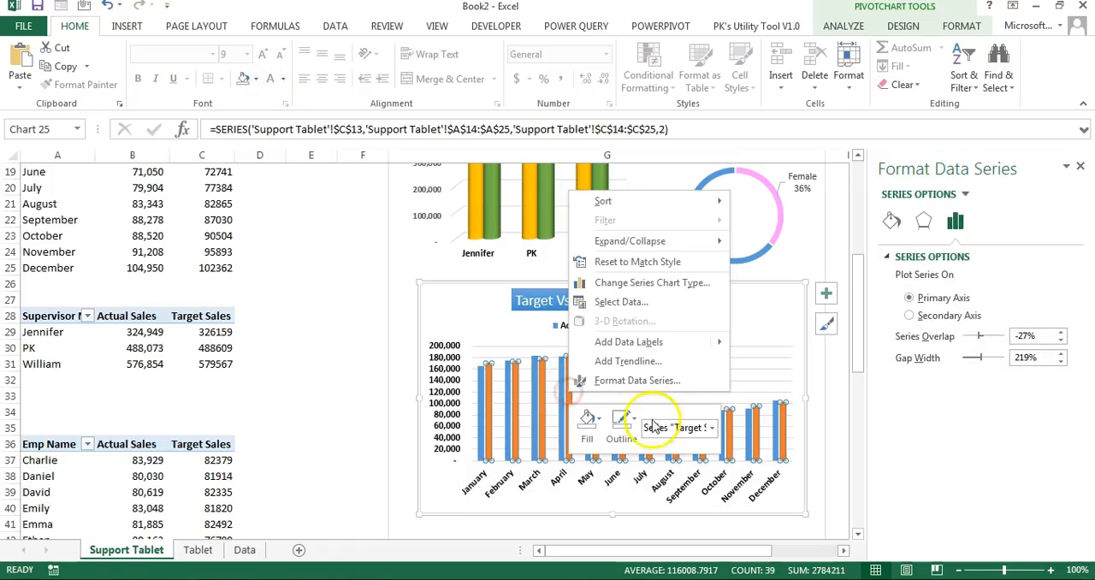
click(661, 387)
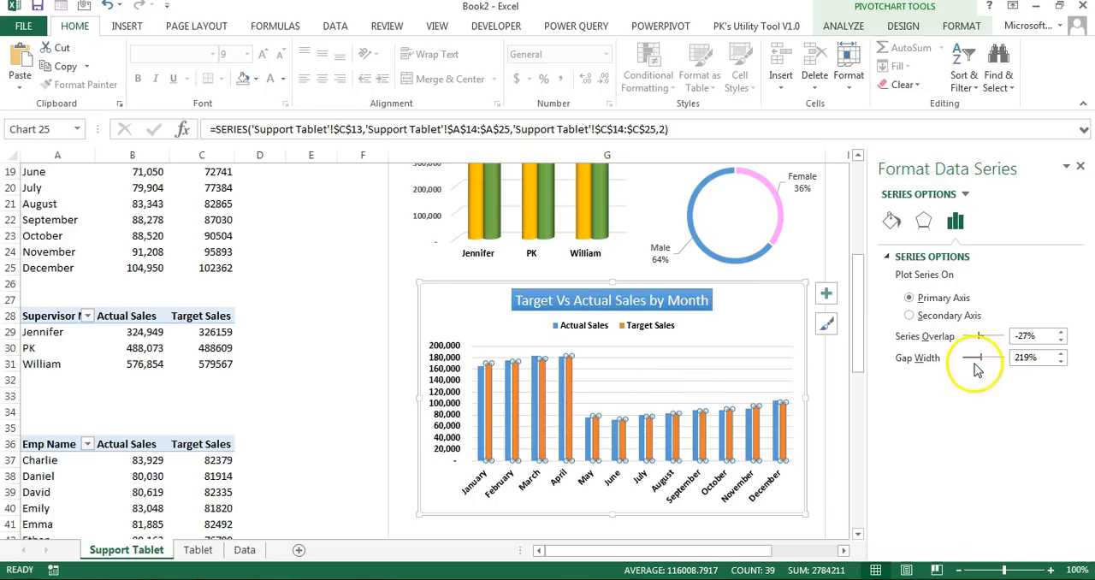
drag(975, 359, 973, 360)
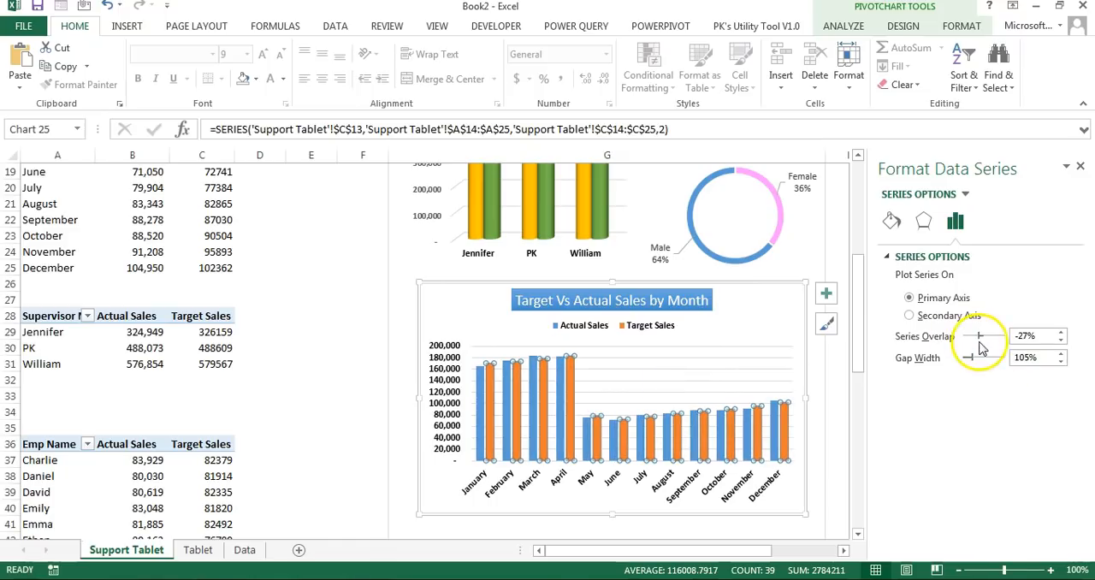
drag(982, 337, 980, 338)
click(800, 316)
Step: Fill the monthly chart's Actual Sales columns with Gold, Accent 4 and its Target Sales columns with theme green
click(478, 408)
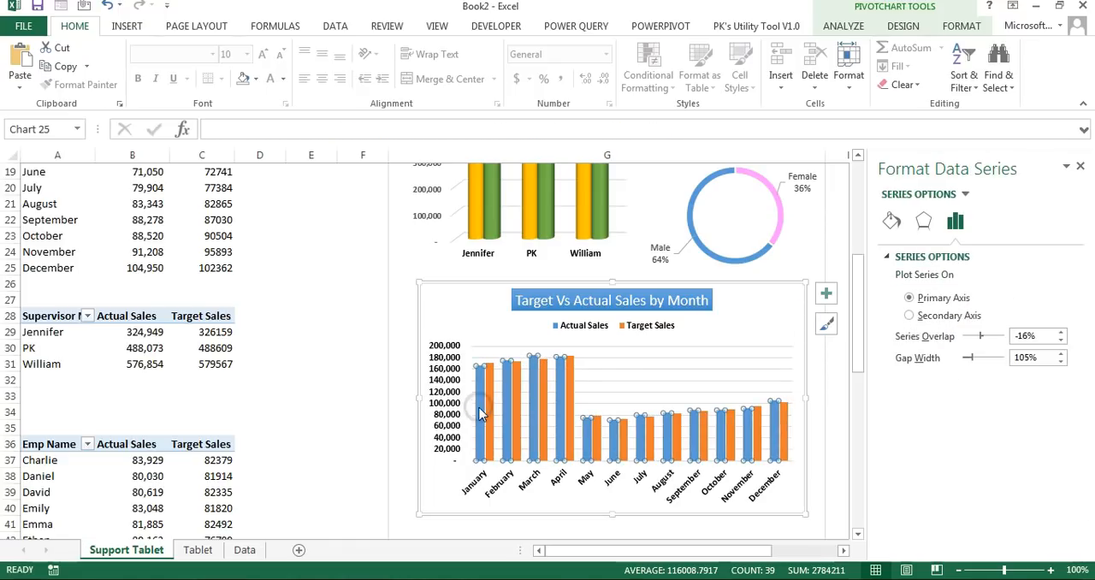
click(890, 220)
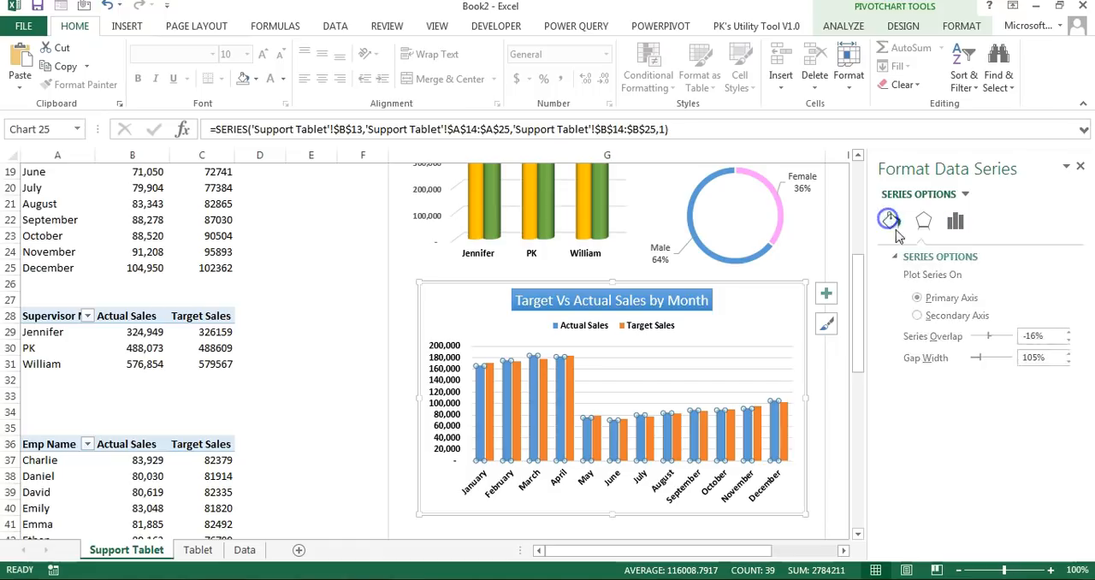
click(1053, 418)
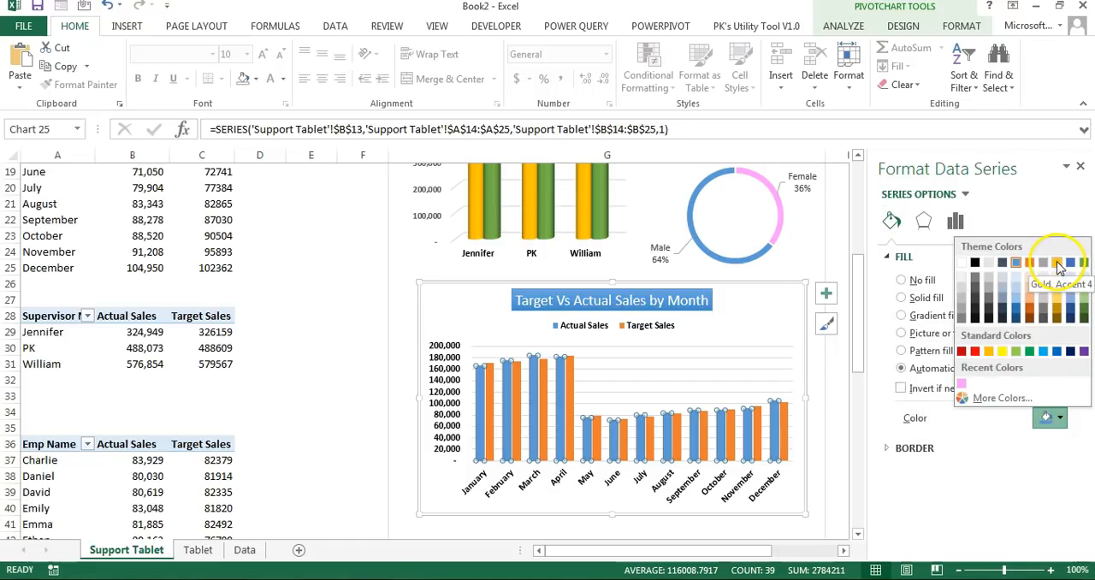
click(1058, 262)
click(572, 399)
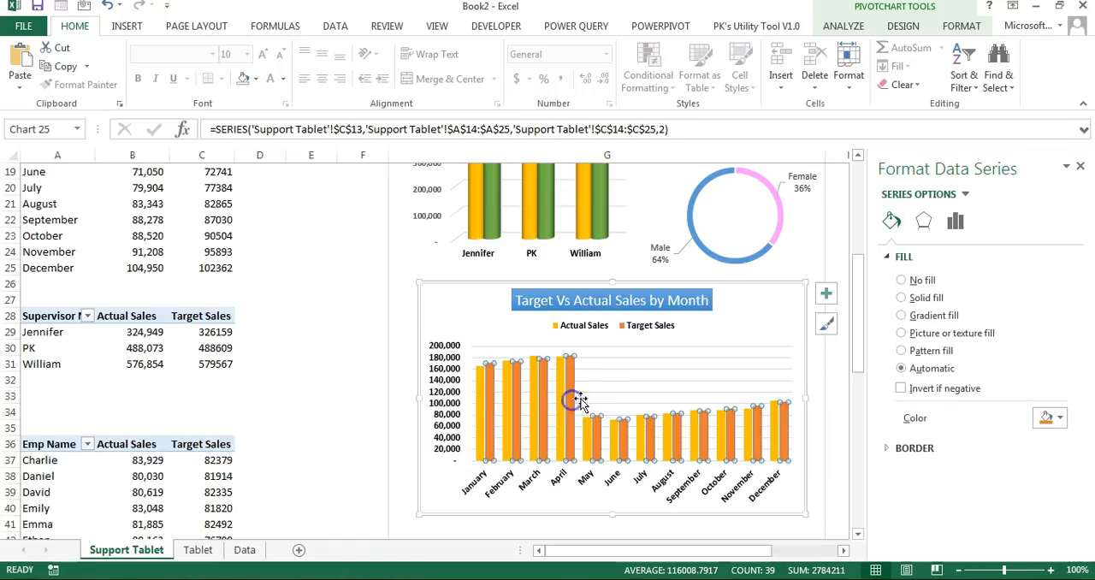
click(1060, 417)
click(1084, 264)
Step: Widen the monthly chart on both sides to 5.51" and remove its fill and outline
drag(806, 398, 823, 399)
drag(419, 398, 395, 400)
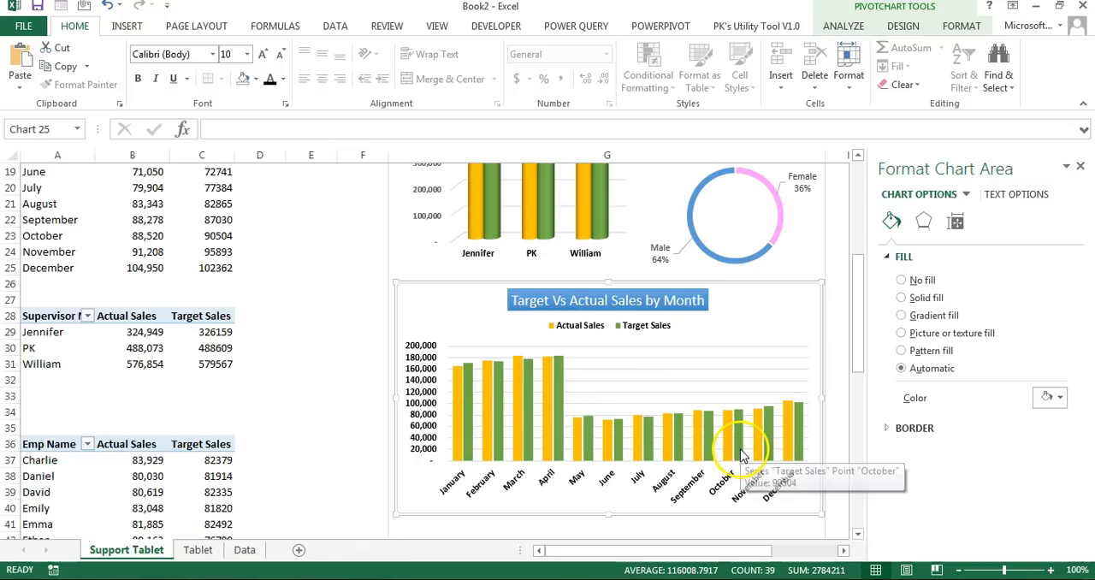
click(959, 27)
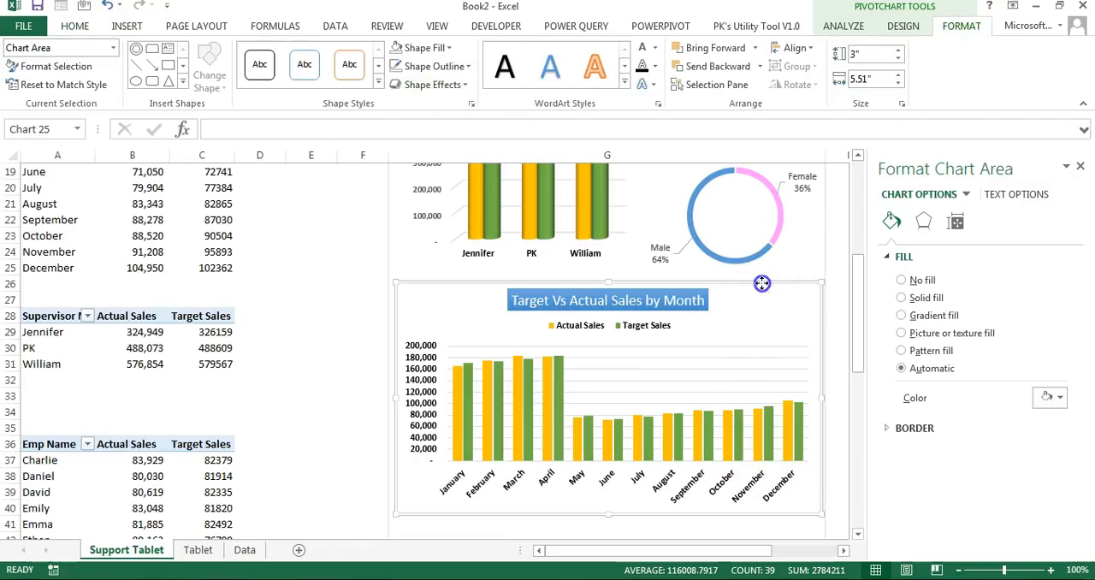
click(423, 47)
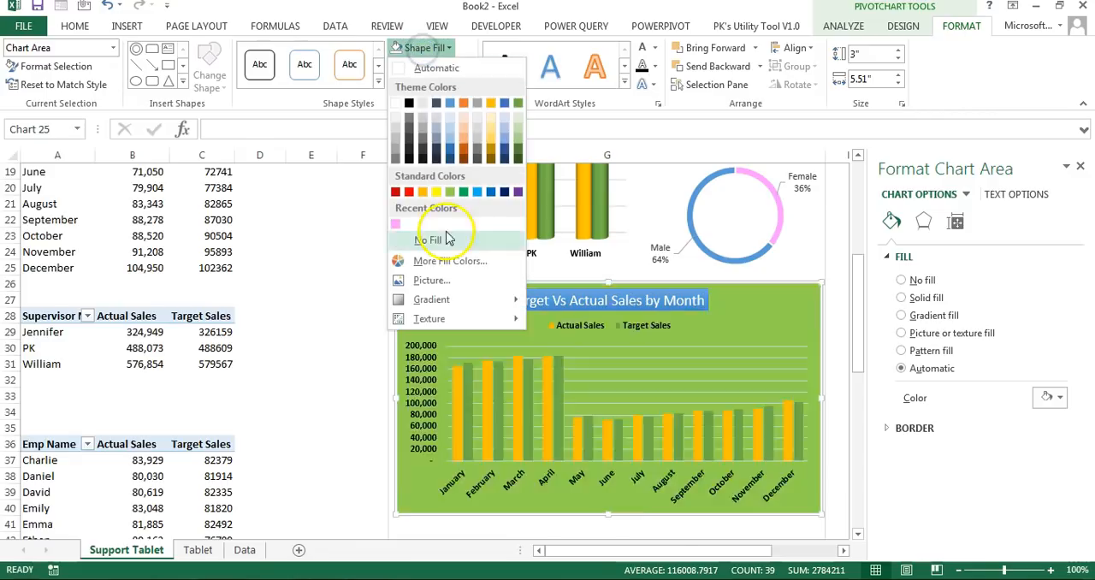
click(444, 239)
click(434, 65)
click(428, 257)
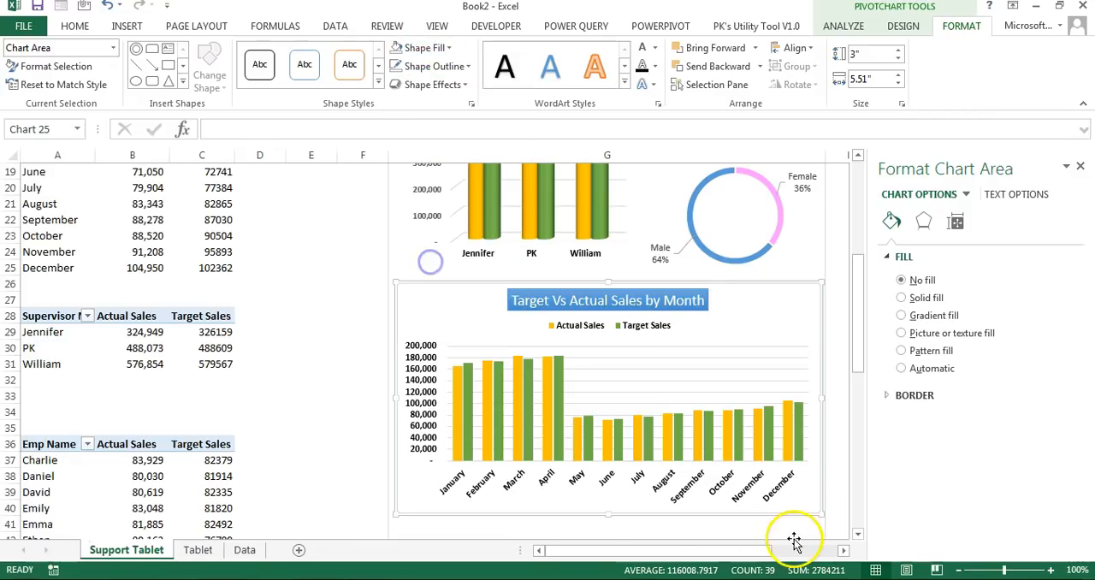
Step: Insert a 2-D clustered column pivot chart from the Emp Name pivot table
click(273, 425)
scroll(120, 424, down, 3)
click(147, 332)
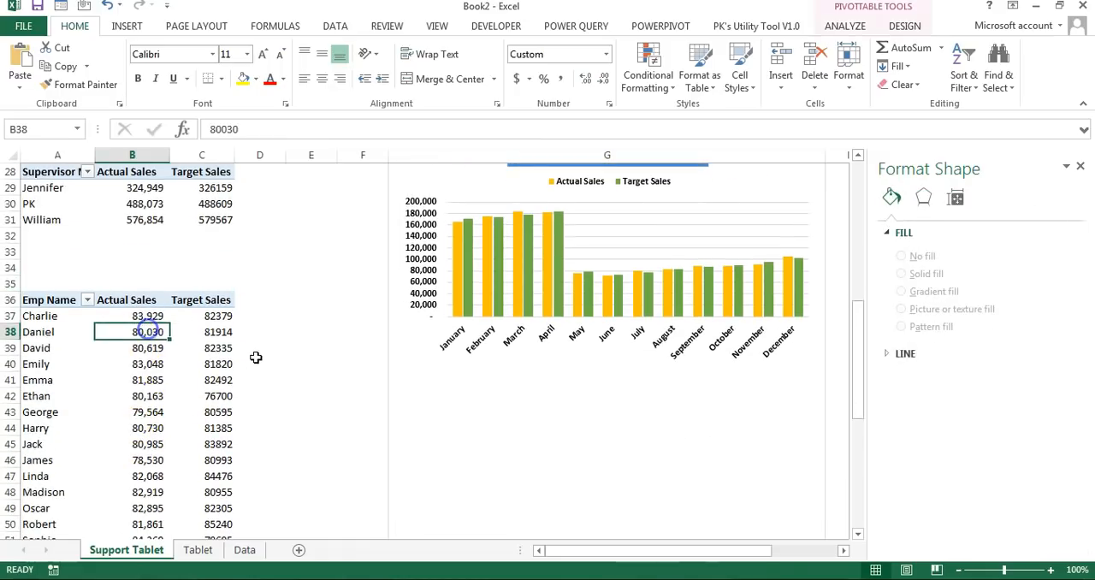
key(ctrl+a)
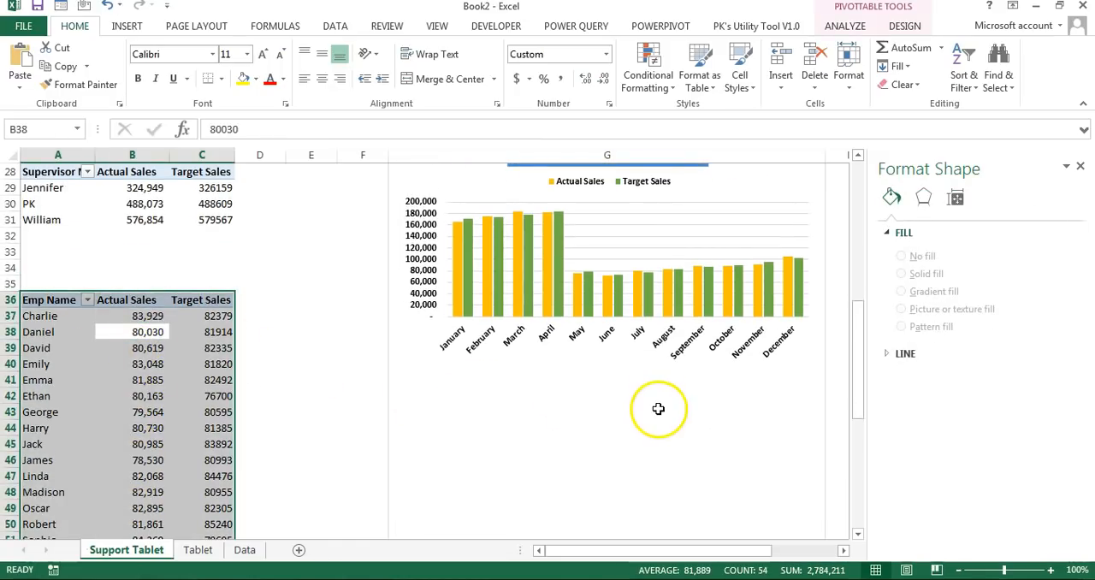
scroll(667, 394, down, 1)
scroll(654, 350, up, 2)
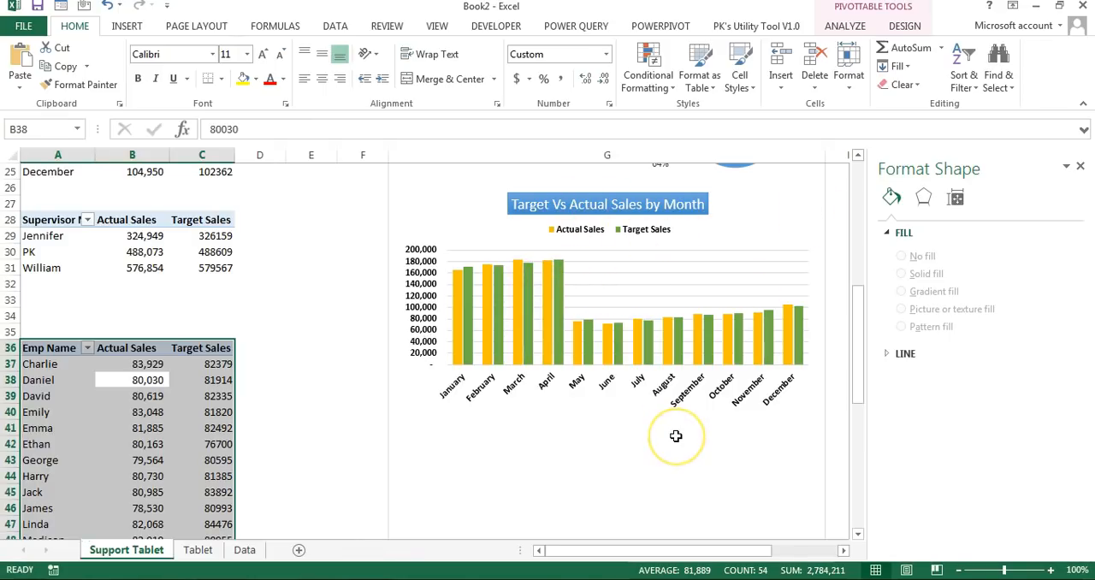
click(126, 26)
click(451, 53)
click(461, 98)
Step: Place the employee chart directly below the monthly chart, widen it, and hide its field buttons
scroll(718, 423, down, 2)
drag(559, 171, 716, 328)
drag(797, 440, 819, 439)
drag(668, 324, 665, 323)
click(838, 77)
Step: Title the employee chart "Target Vs Actual Sales by Employee" and give the title the blue gradient shape style
click(834, 334)
click(877, 386)
triple_click(606, 343)
text(Target Vs Actual Sales by Employee)
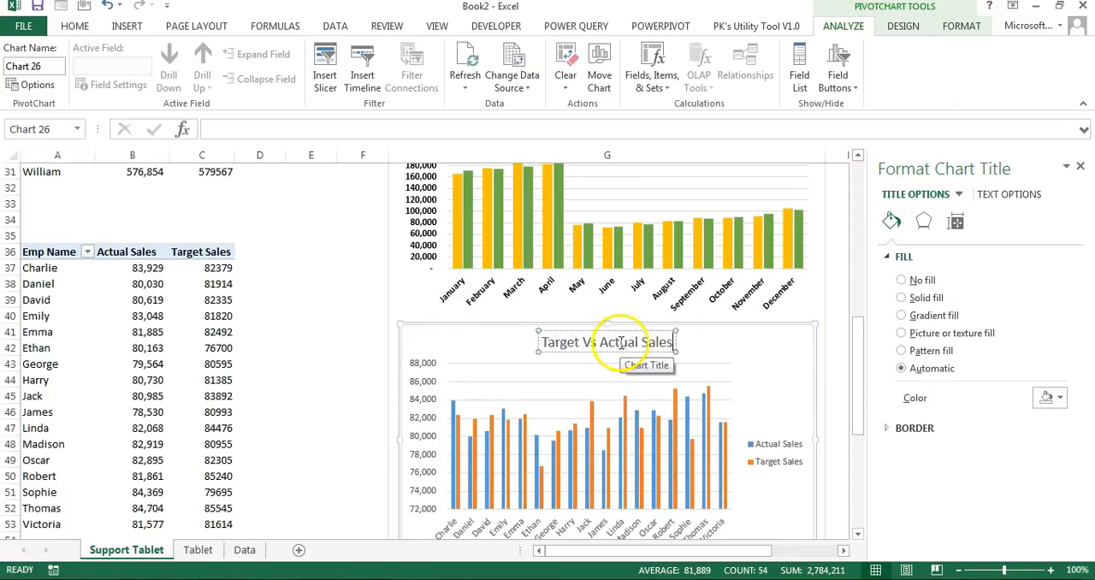
click(961, 26)
Step: Set the employee chart's legend position to Top and make its legend and axis labels bold
click(777, 453)
click(903, 297)
scroll(606, 410, down, 2)
click(423, 355)
click(89, 29)
click(137, 79)
Step: Stretch the employee chart slightly downward and reduce the gap width between its columns
drag(609, 461, 609, 475)
click(607, 385)
drag(983, 358, 977, 358)
Step: Fill the employee chart's Actual Sales columns with gold and its Target Sales columns with green
click(891, 221)
click(600, 386)
click(1052, 417)
click(1063, 280)
click(605, 386)
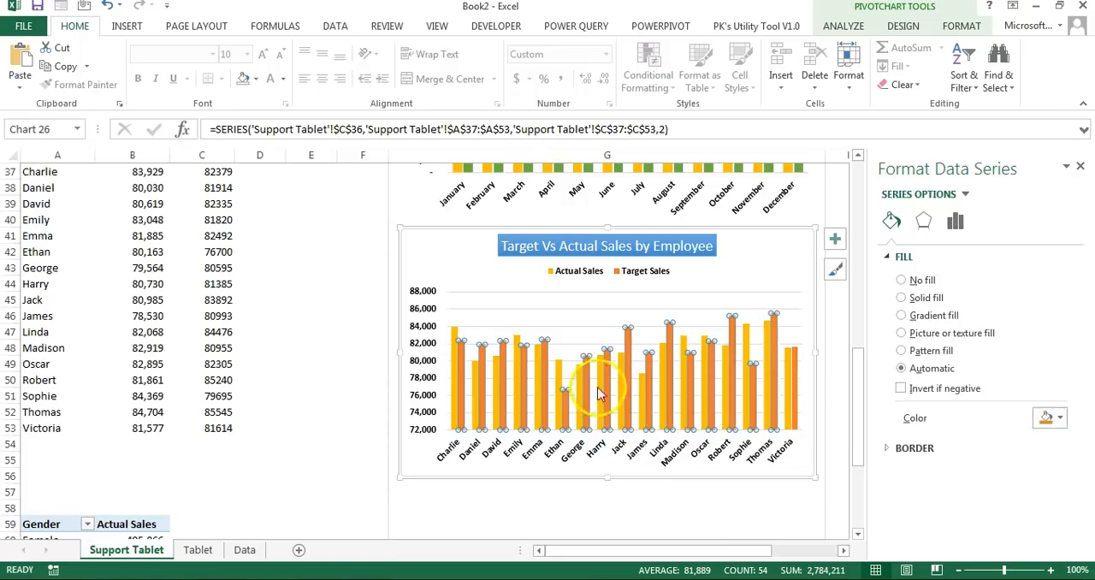
click(769, 497)
click(753, 385)
click(1056, 420)
click(1085, 280)
Step: Widen the employee chart on both sides to match the monthly chart and remove its border
scroll(753, 502, up, 1)
drag(401, 399, 394, 399)
drag(813, 399, 820, 400)
click(839, 330)
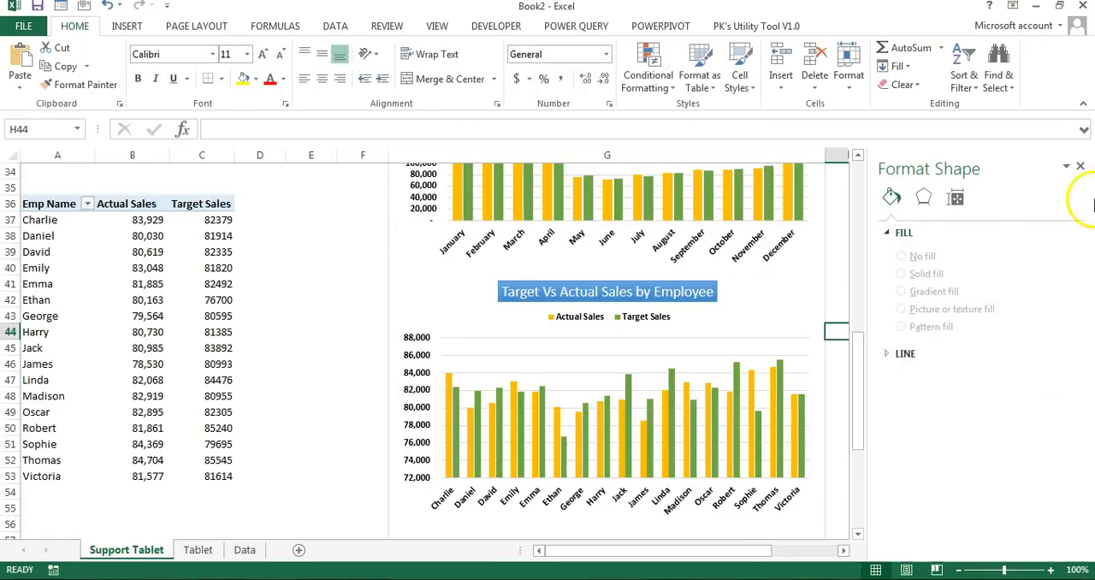
click(1084, 166)
click(952, 332)
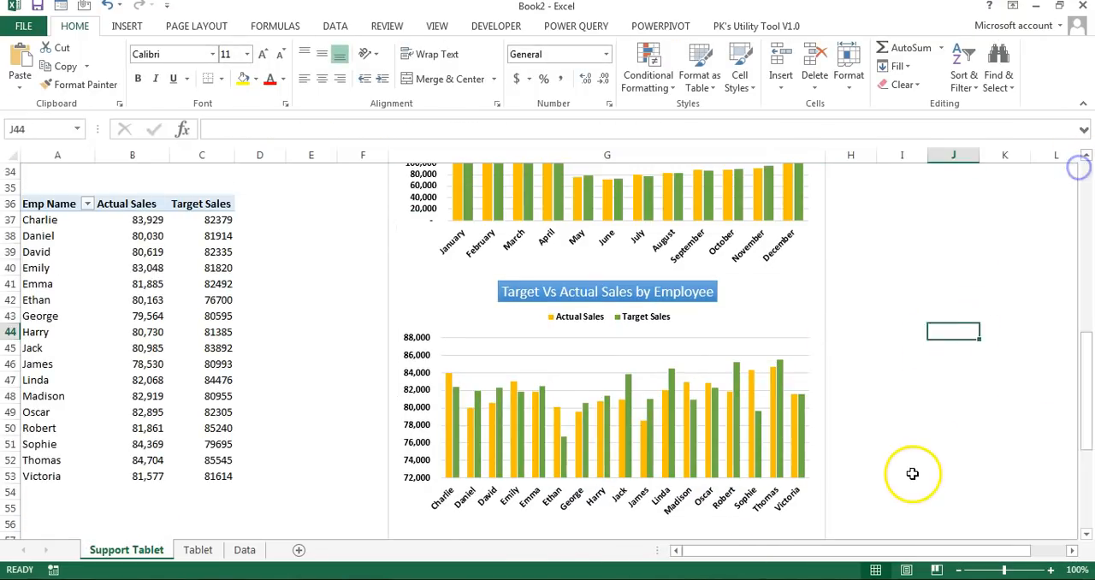
Step: Copy the white screen rectangle from the Tablet sheet into Support Tablet and align it over the top of column G
scroll(913, 474, up, 11)
click(198, 550)
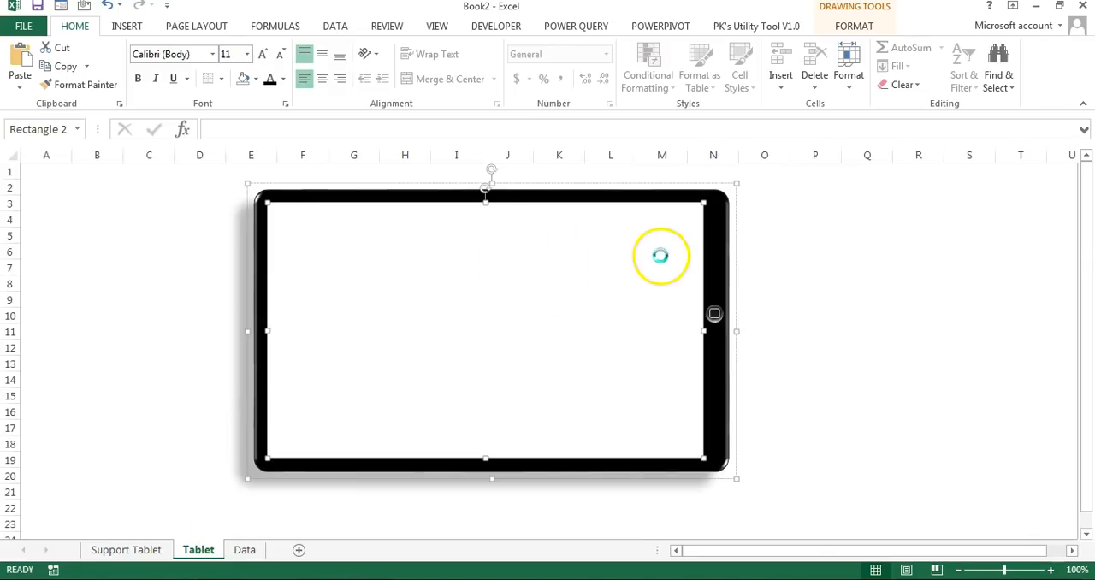
click(137, 550)
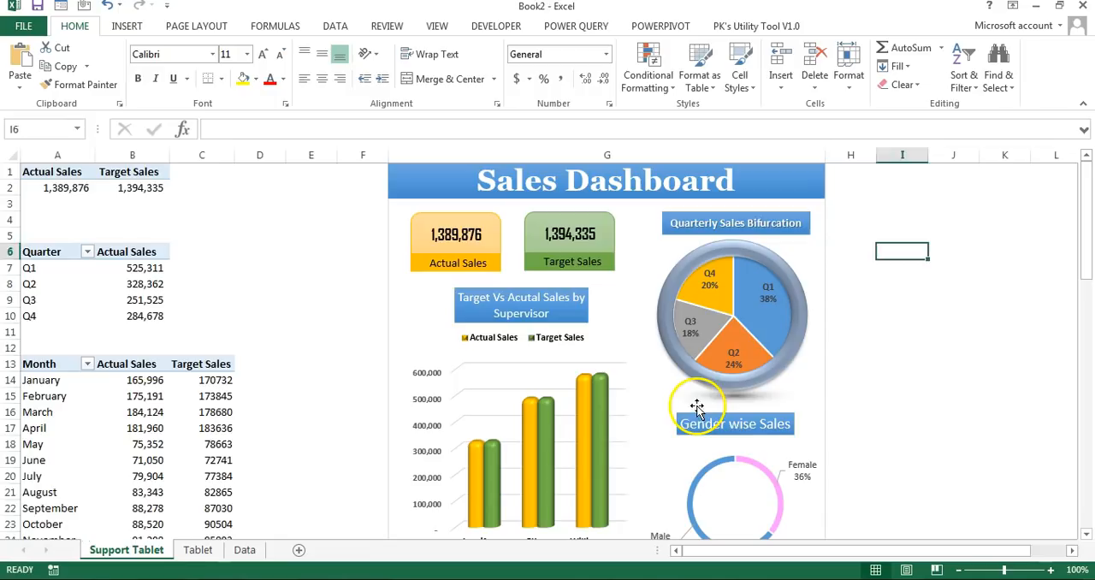
key(ctrl+v)
drag(875, 337, 526, 261)
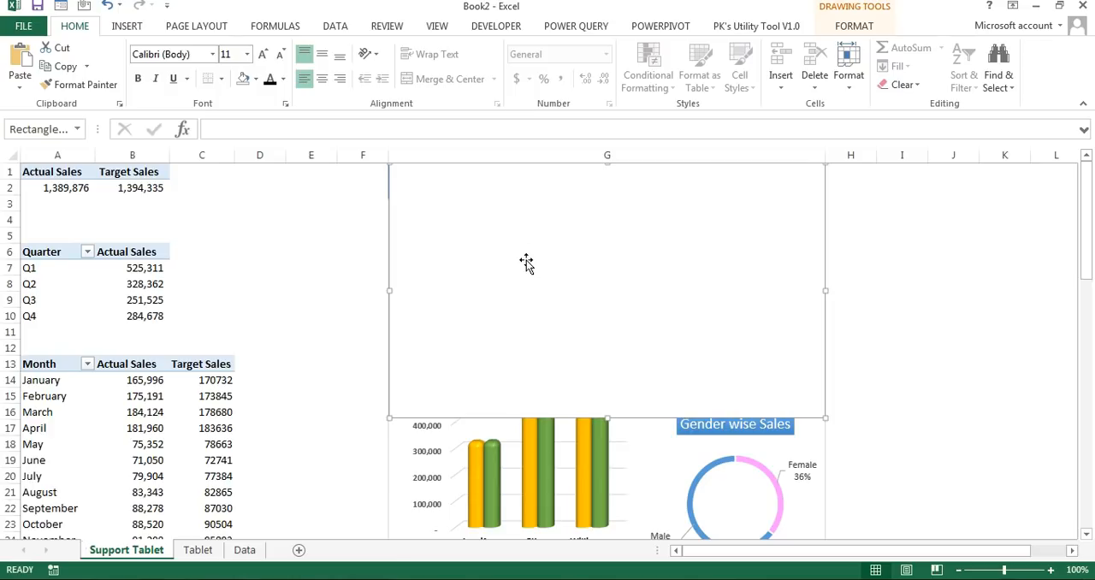
Step: Fill the pasted rectangle with solid black at 80% transparency
right_click(526, 260)
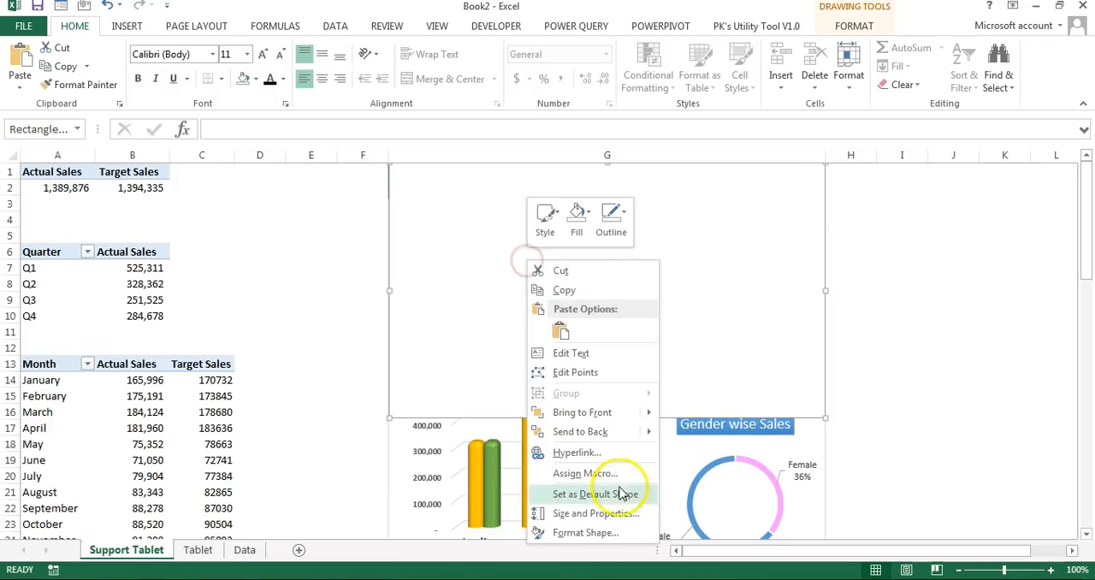
click(590, 533)
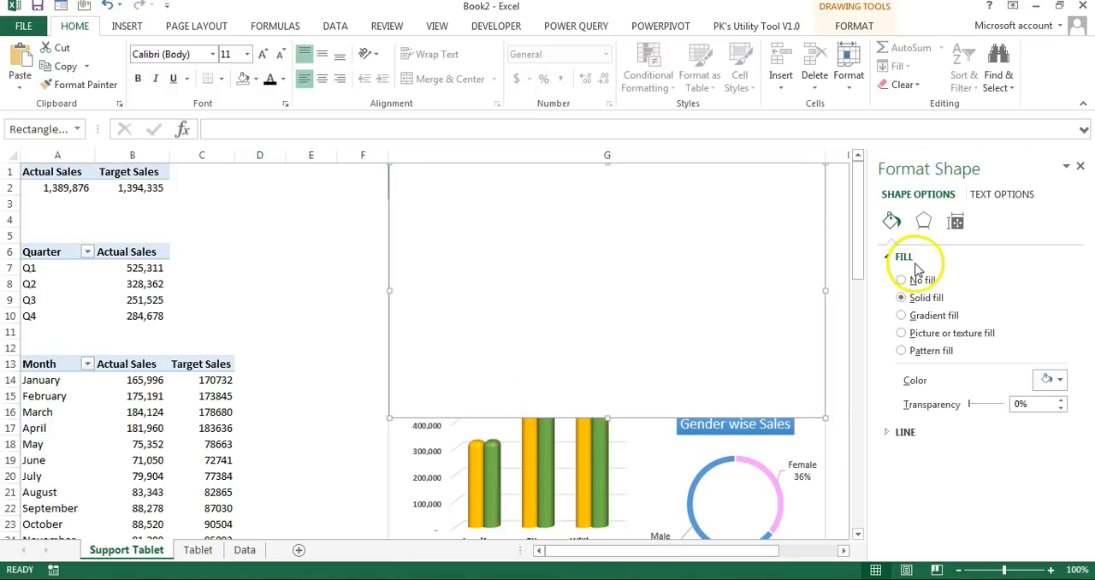
click(1050, 380)
click(974, 417)
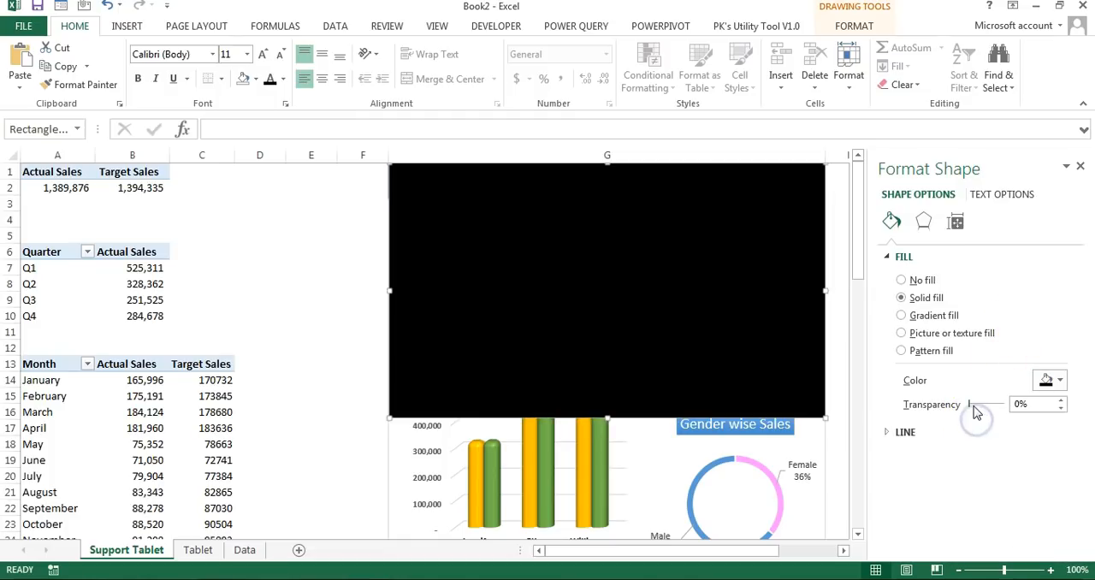
drag(995, 409, 999, 410)
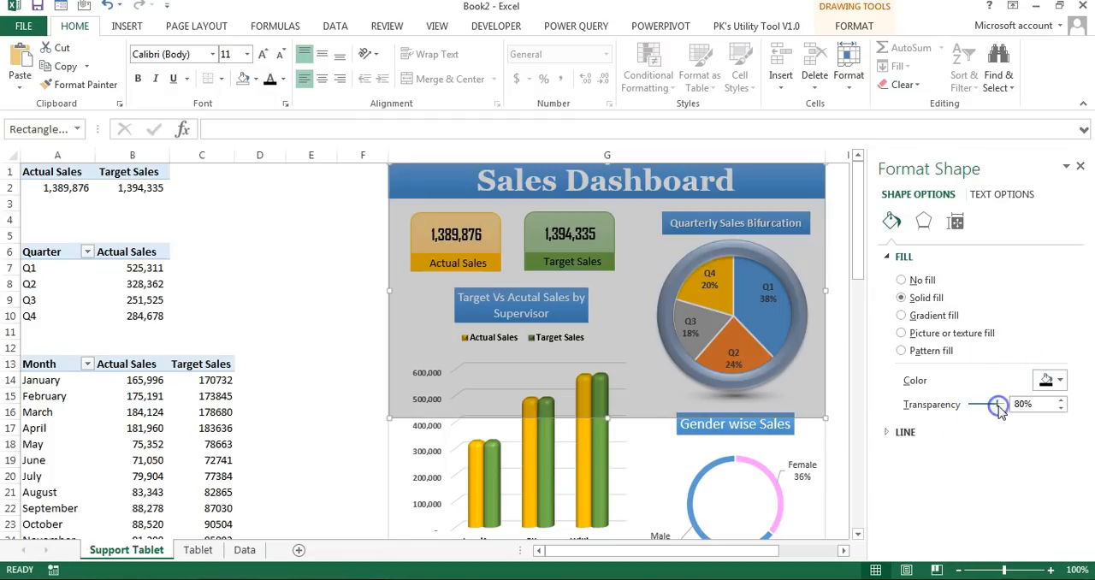
Step: Check which rows of column G the transparent rectangle covers, and delete the rectangle
click(1081, 168)
click(895, 396)
key(Left)
key(Left)
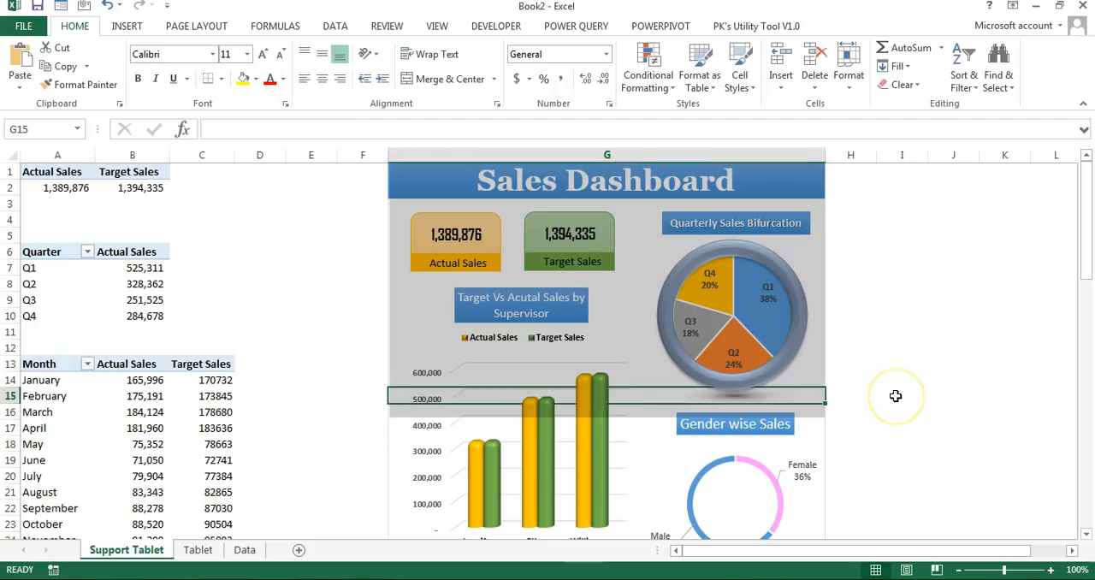
key(Down)
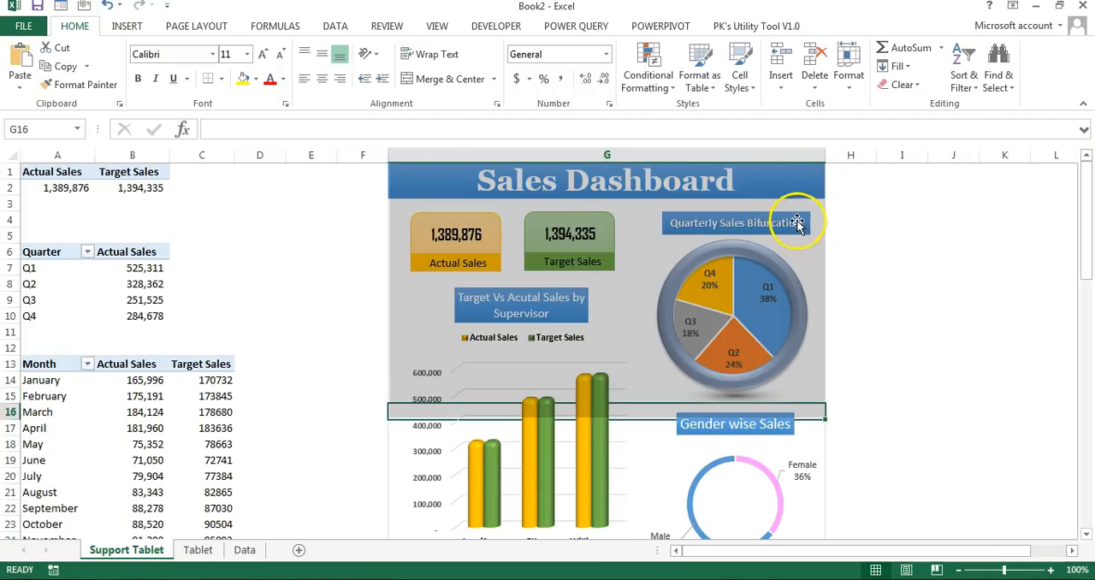
click(797, 188)
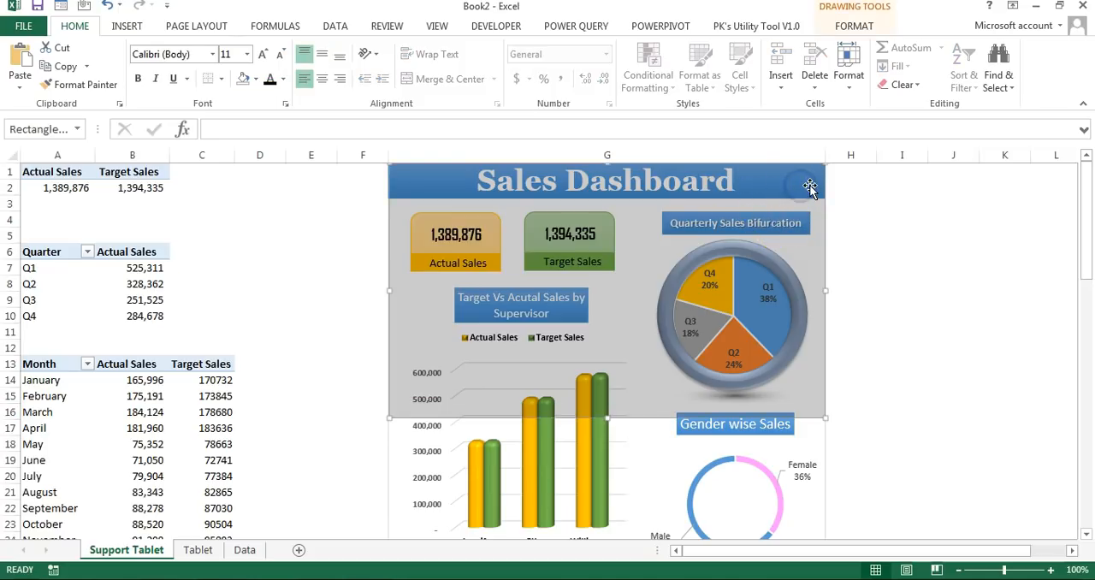
key(Delete)
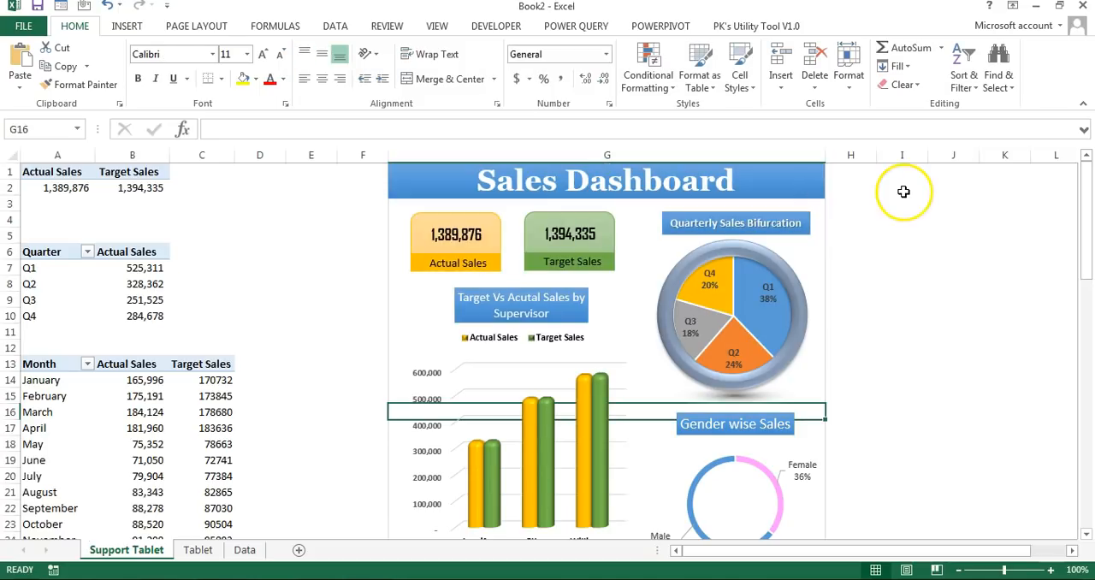
Step: Copy cells G1:G16 of Support Tablet and paste them as a linked picture fitted over the tablet screen on the Tablet sheet
key(ctrl+shift+Up)
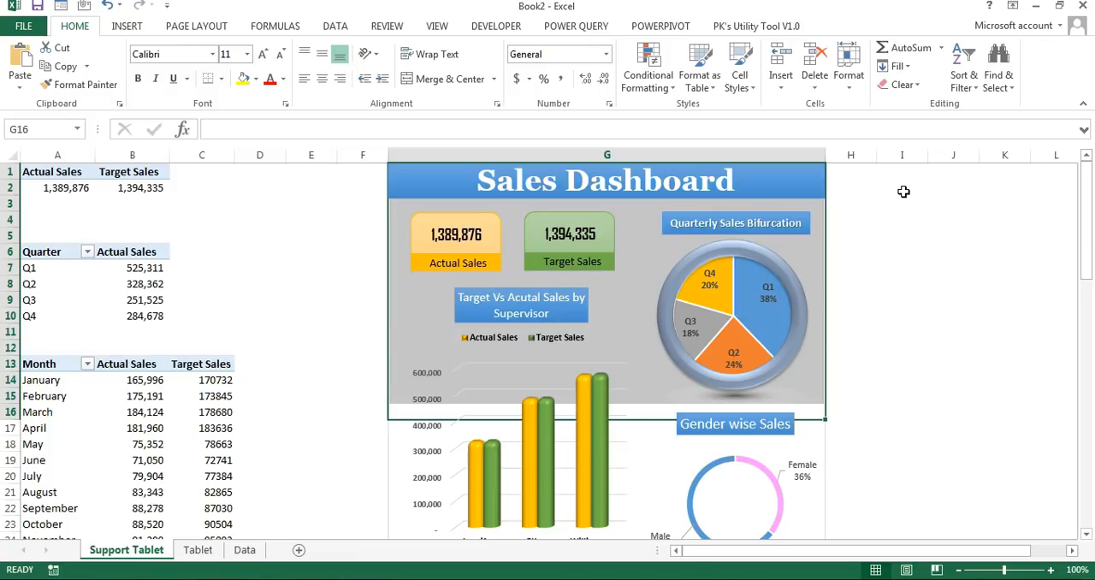
key(ctrl+c)
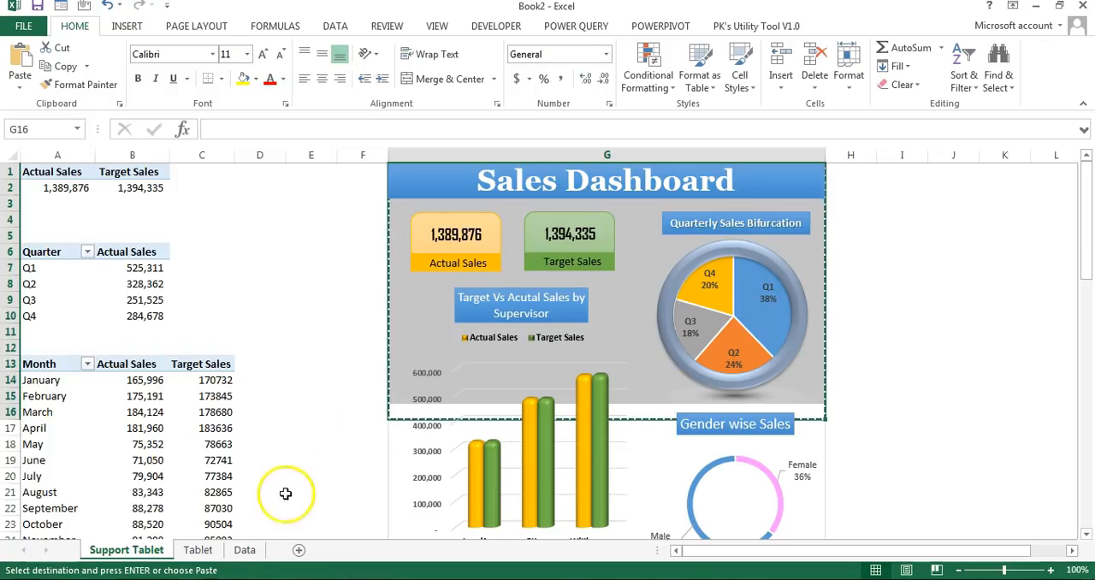
click(198, 550)
key(Escape)
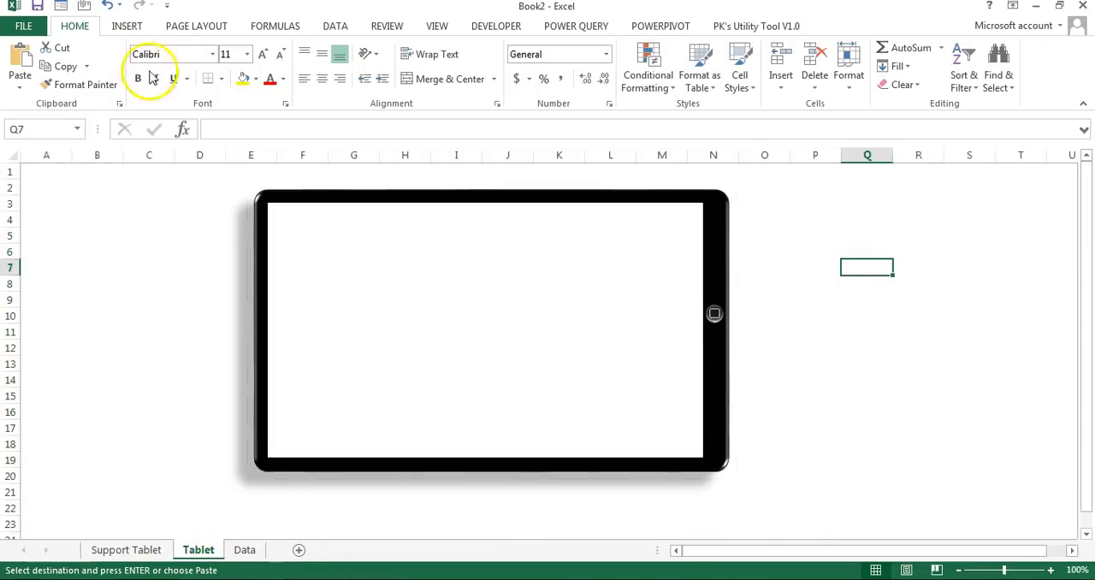
click(19, 85)
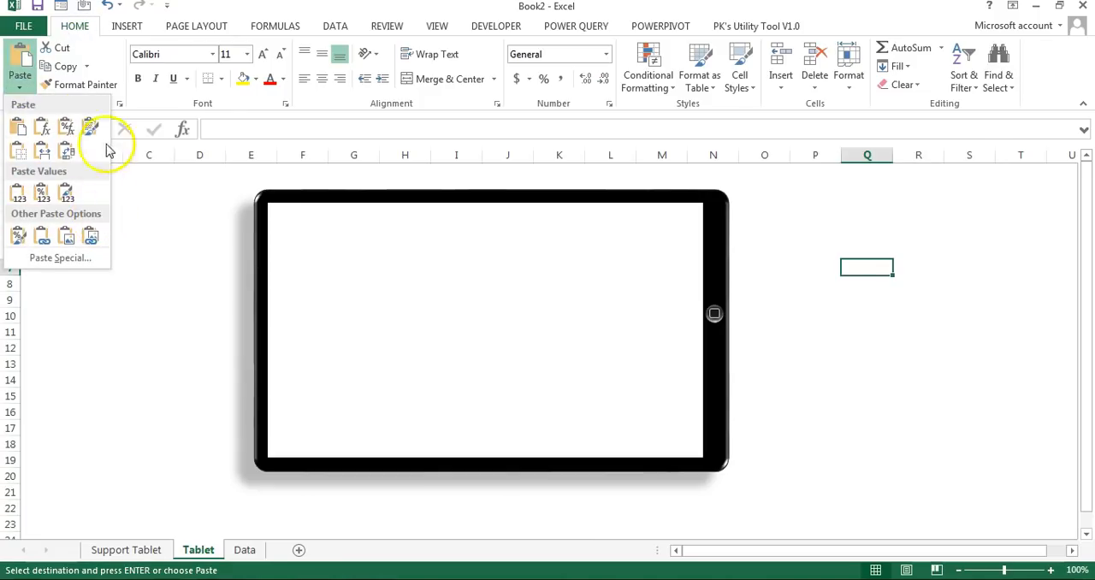
click(91, 236)
drag(983, 308, 413, 252)
key(Escape)
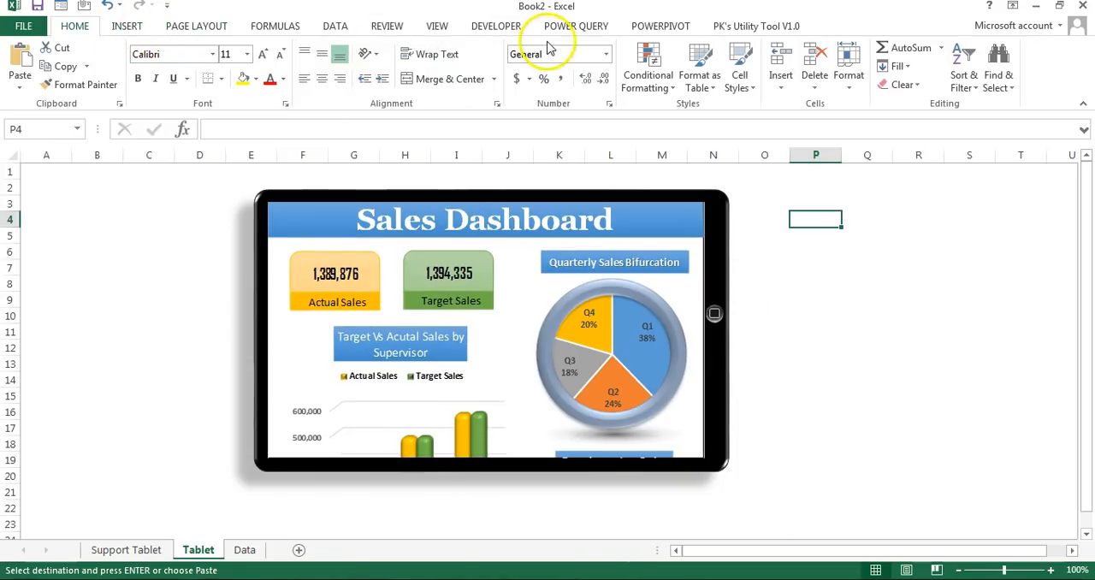
Step: Insert a vertical form-control scroll bar along the right edge of the tablet screen, spanning its full height
click(496, 26)
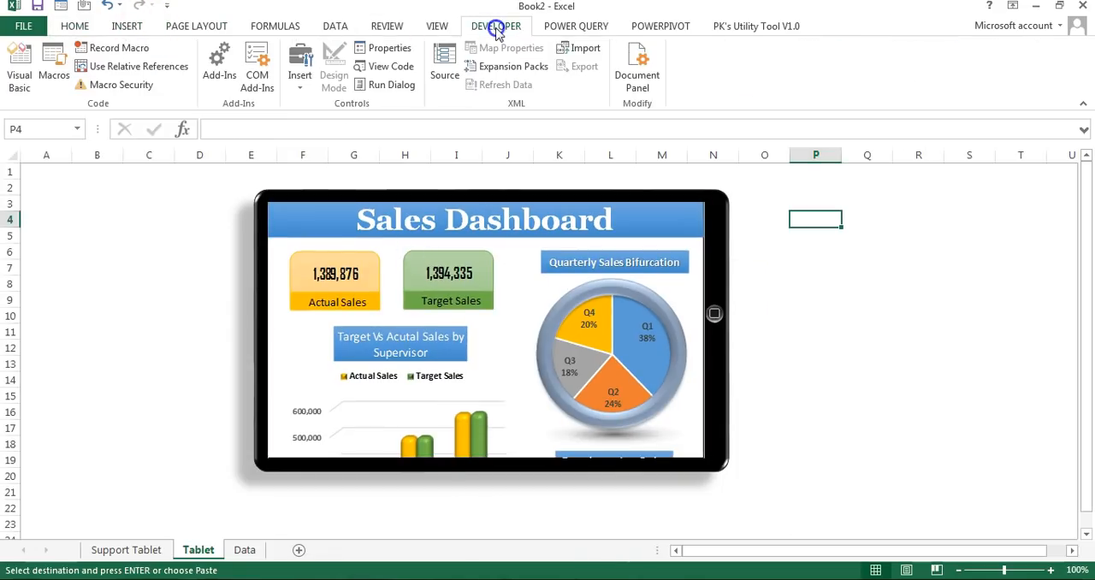
click(301, 87)
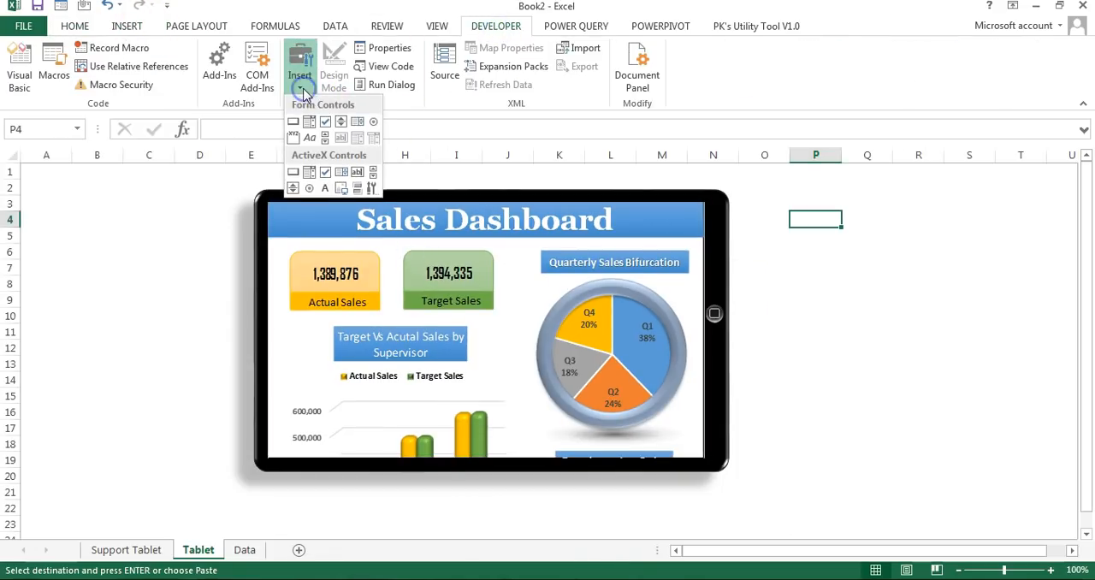
click(326, 139)
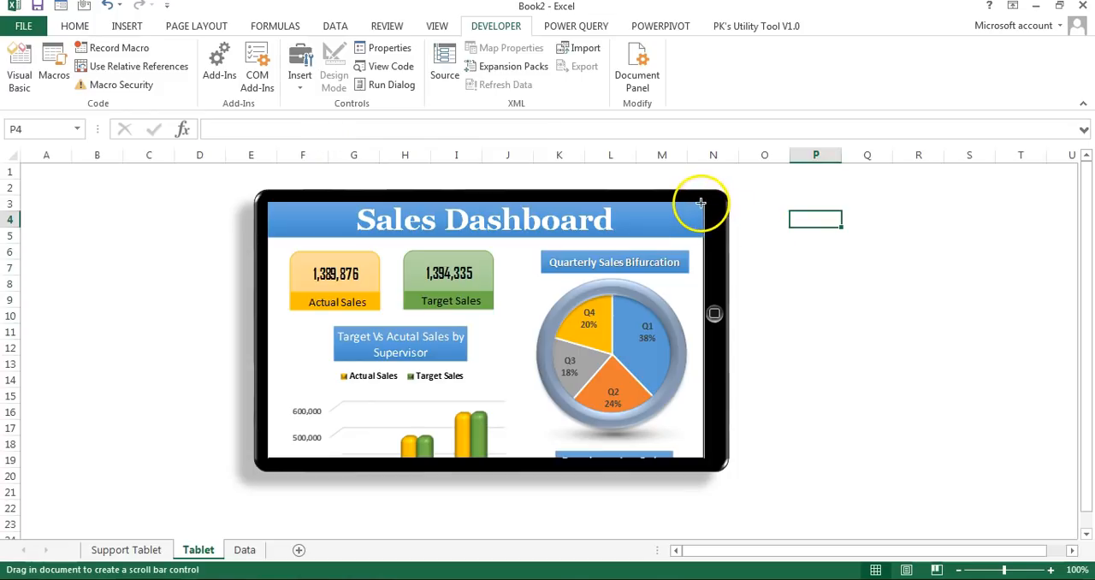
drag(701, 203, 703, 260)
drag(706, 368, 699, 458)
drag(687, 327, 691, 327)
Step: Link the scroll bar to cell I1 on the Support Tablet sheet through its control format settings
right_click(696, 353)
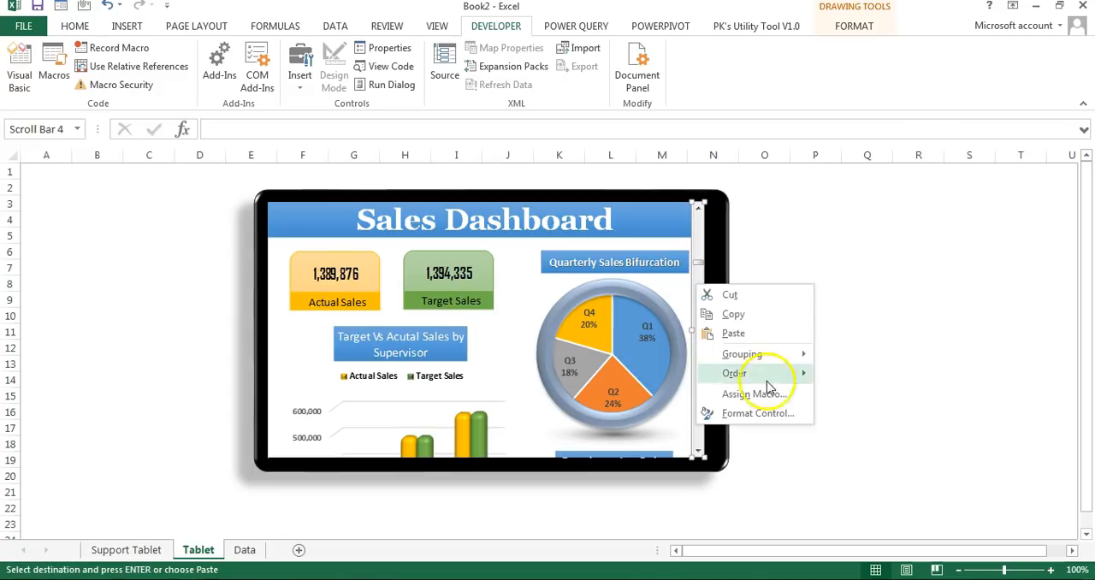
click(766, 413)
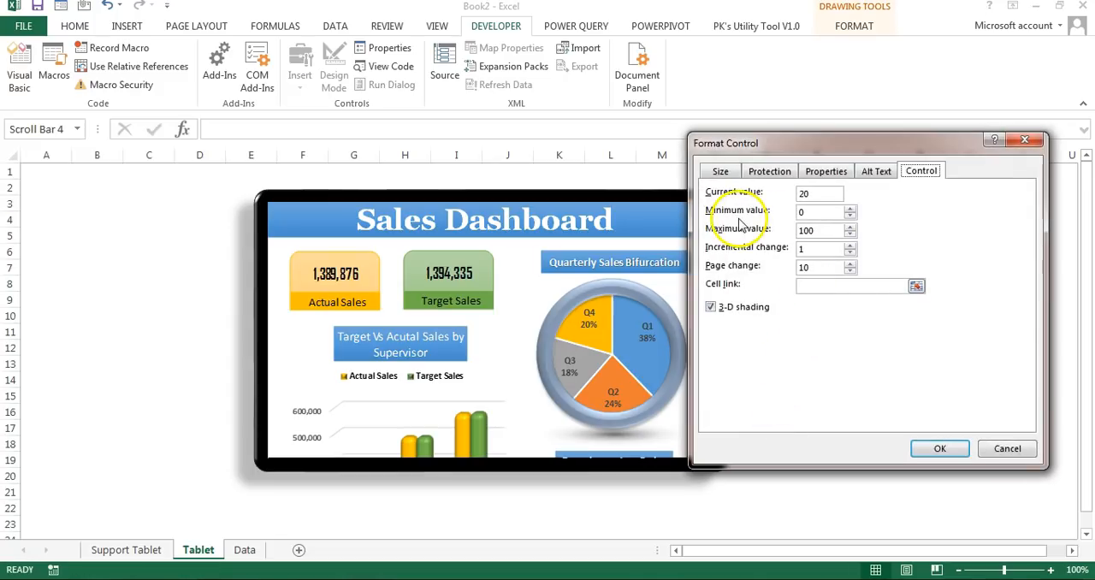
click(824, 289)
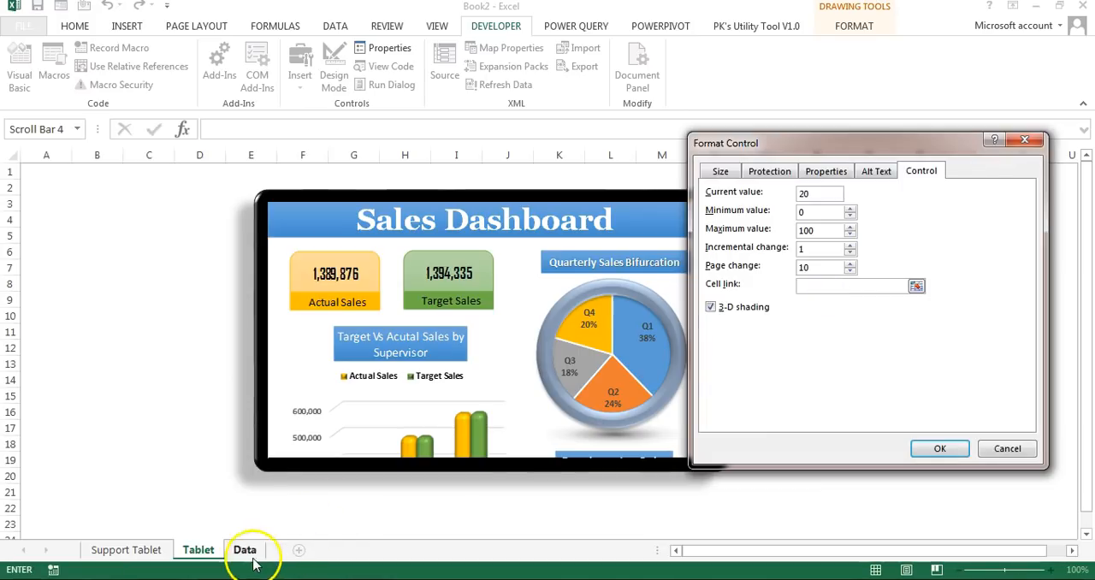
click(137, 551)
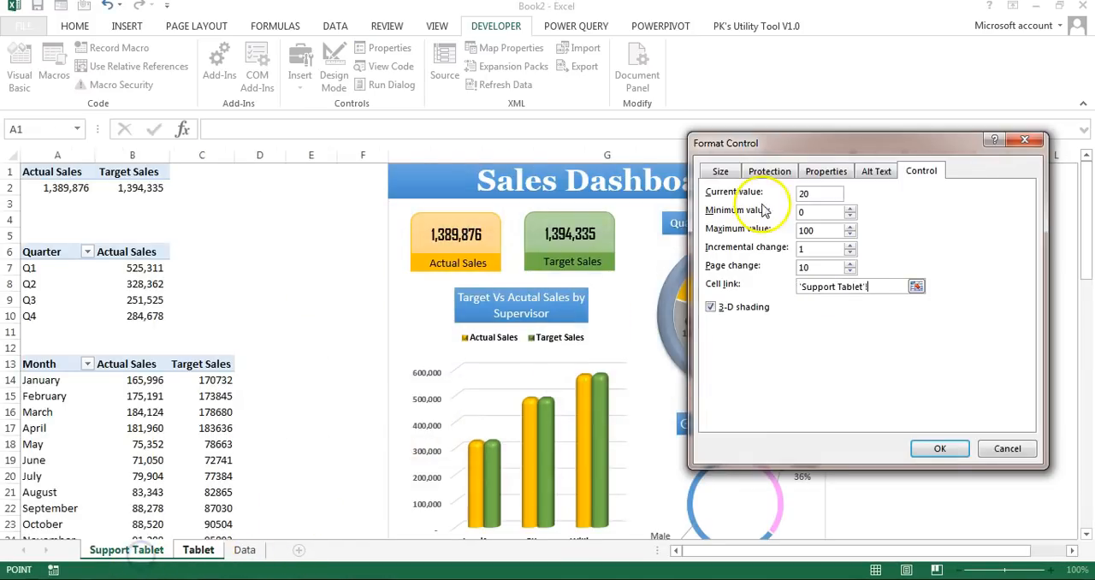
drag(807, 143, 410, 210)
click(910, 169)
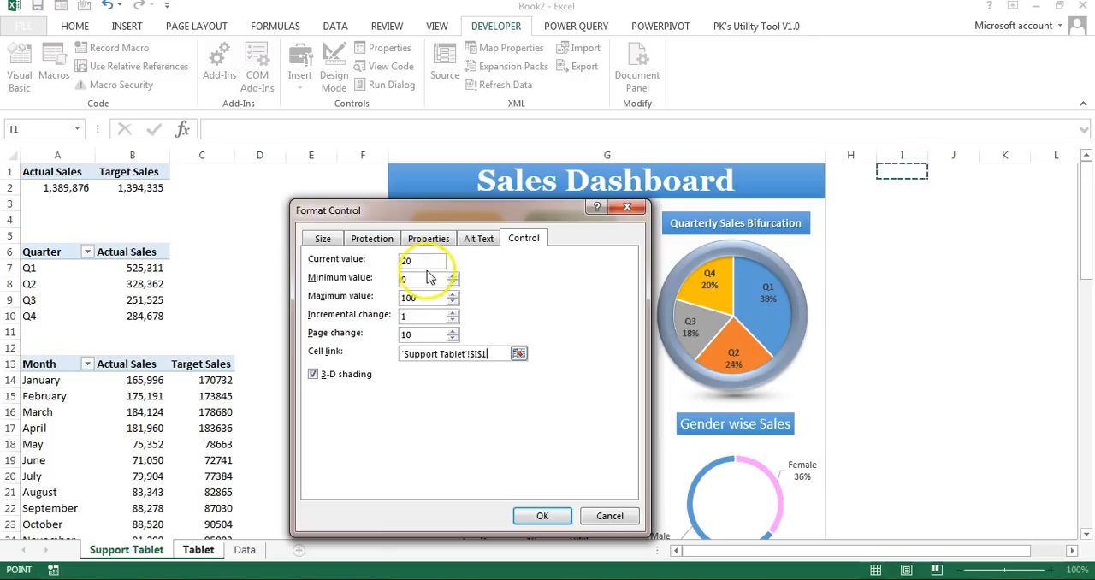
click(564, 514)
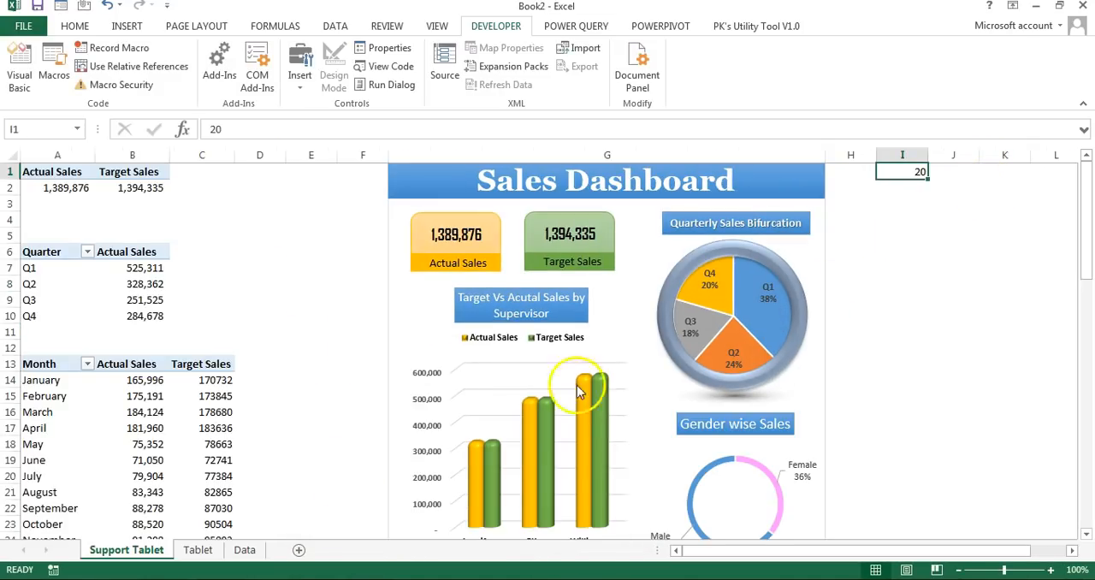
Step: Test the scroll bar on the Tablet sheet and check its linked cell I1 in Support Tablet
click(198, 550)
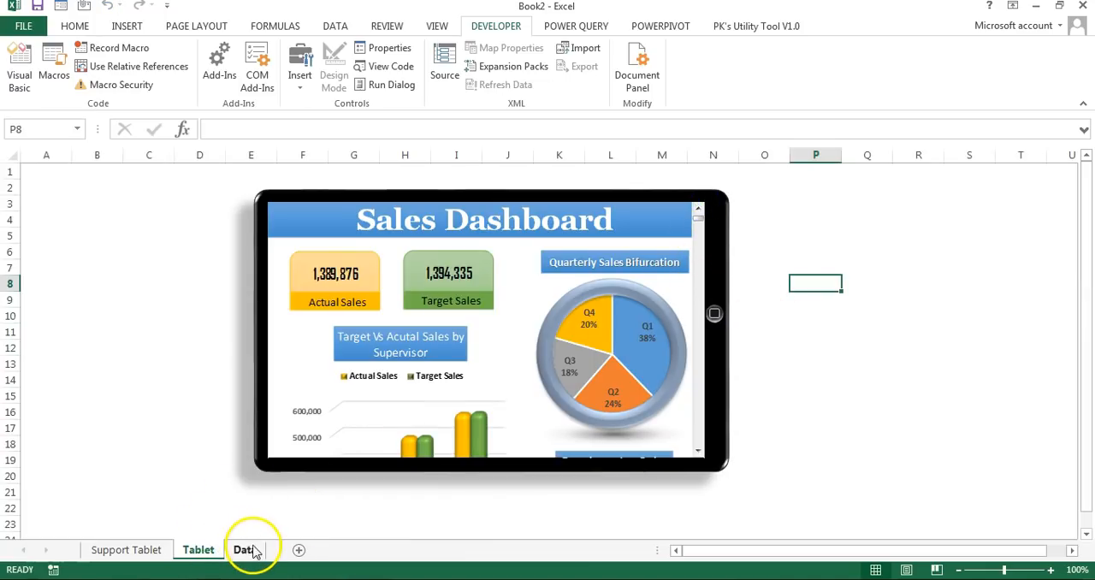
click(162, 549)
click(895, 223)
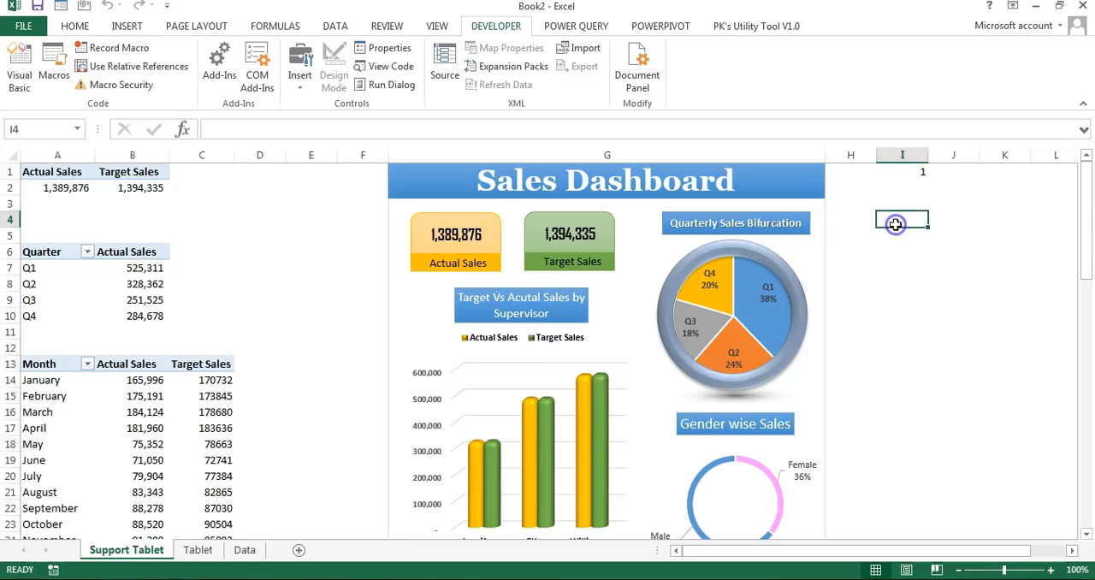
Step: Begin a text formula in cell J1 of Support Tablet containing the copied sheet name: ="Support Tablet"
key(ctrl+Up)
key(Right)
key(Right)
key(Right)
key(Right)
key(Right)
key(Left)
key(Left)
key(Left)
key(Left)
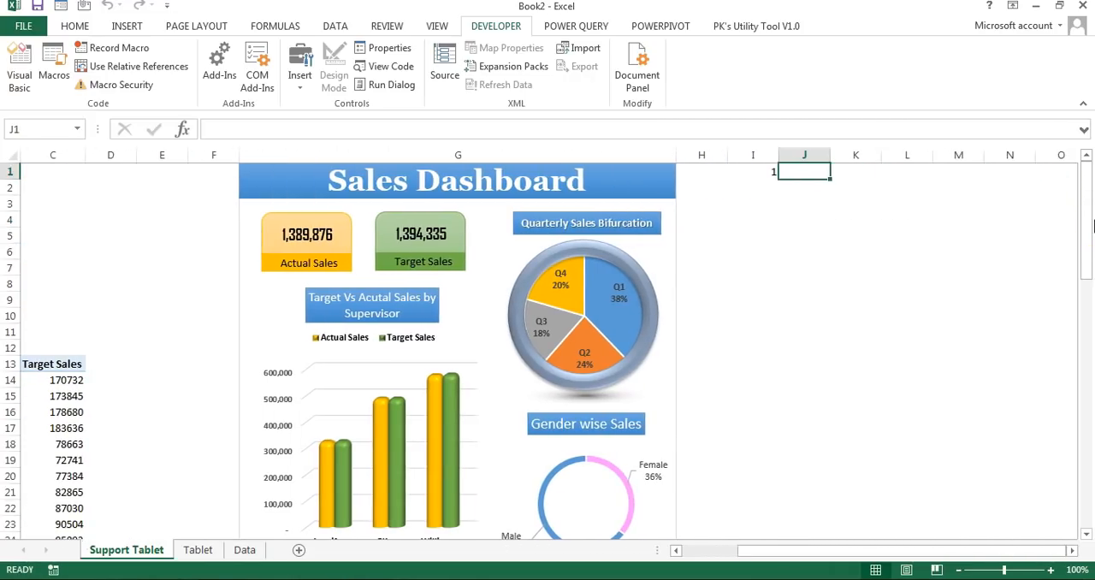
double_click(146, 549)
click(828, 173)
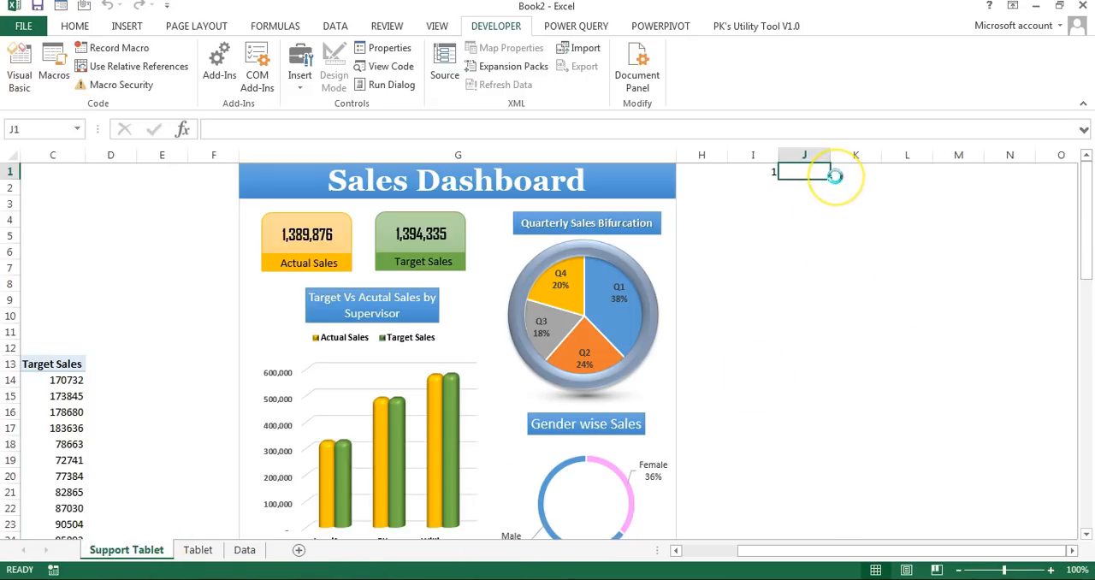
text(=")
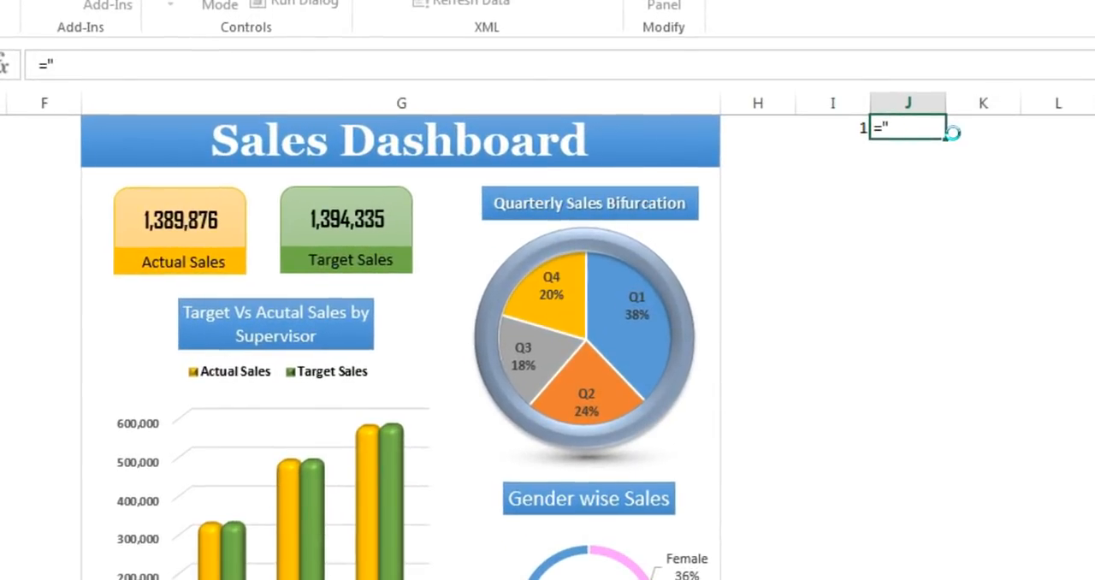
key(ctrl+v)
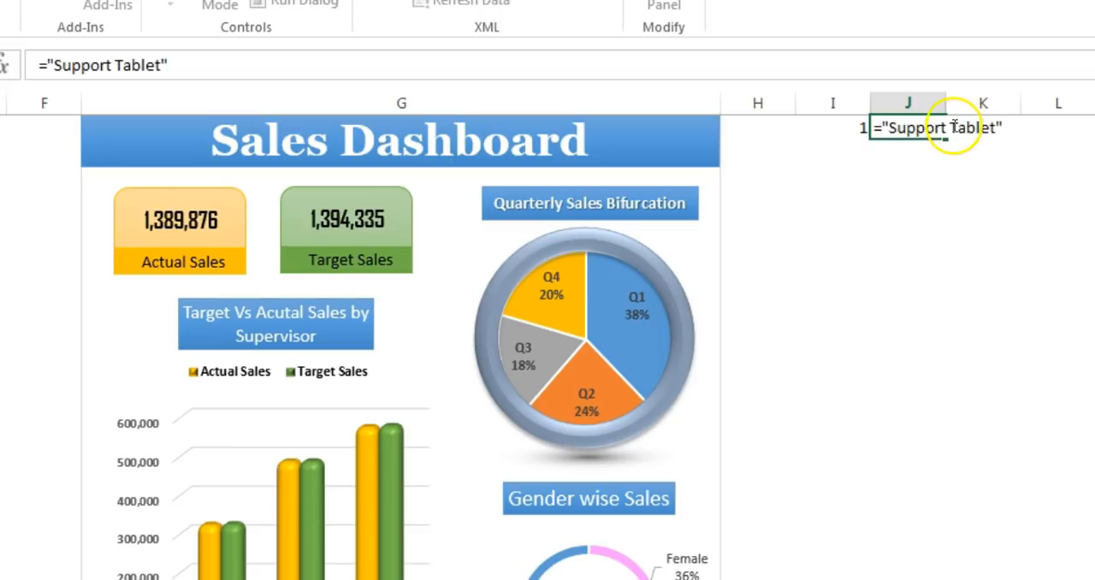
Step: Add single quotes around the sheet name in J1 and append the range, so the formula reads ="'Support Tablet'!G1:G16"
click(887, 127)
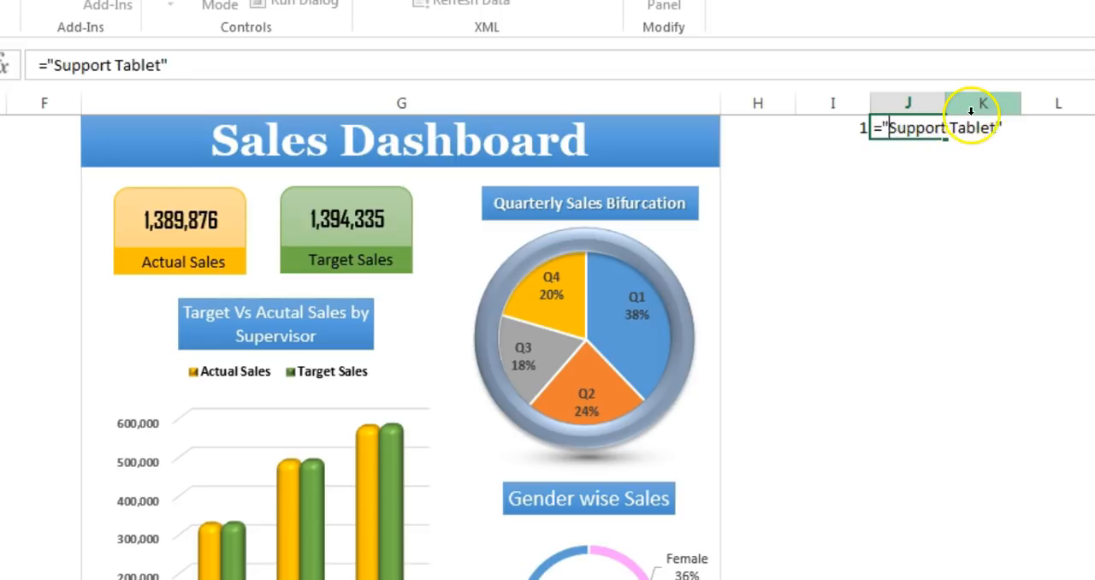
text(')
key(End)
key(Left)
text(')
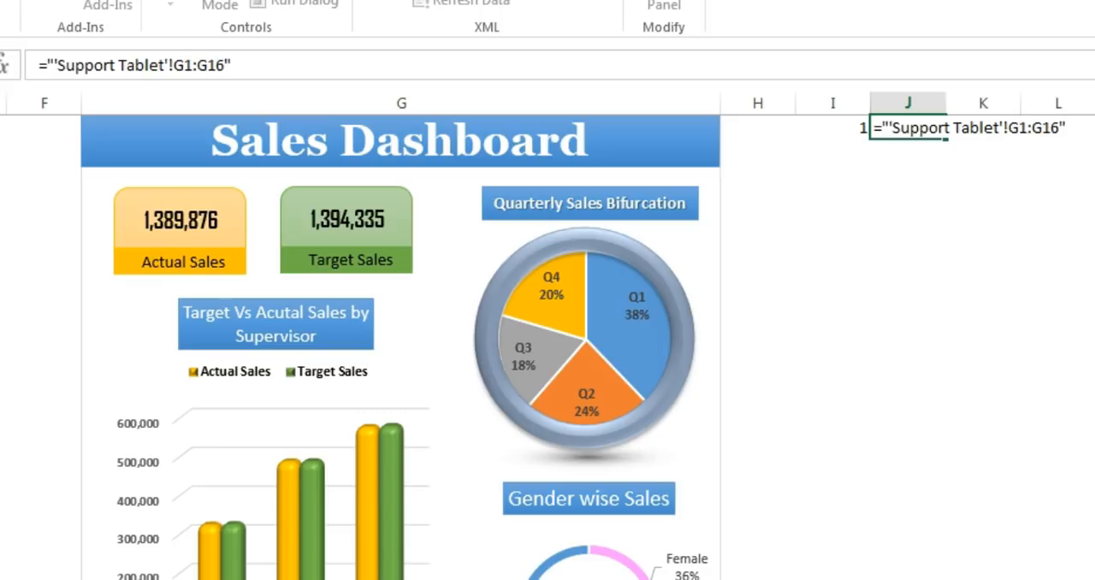
key(Return)
click(866, 266)
click(908, 127)
click(913, 167)
click(923, 128)
click(920, 170)
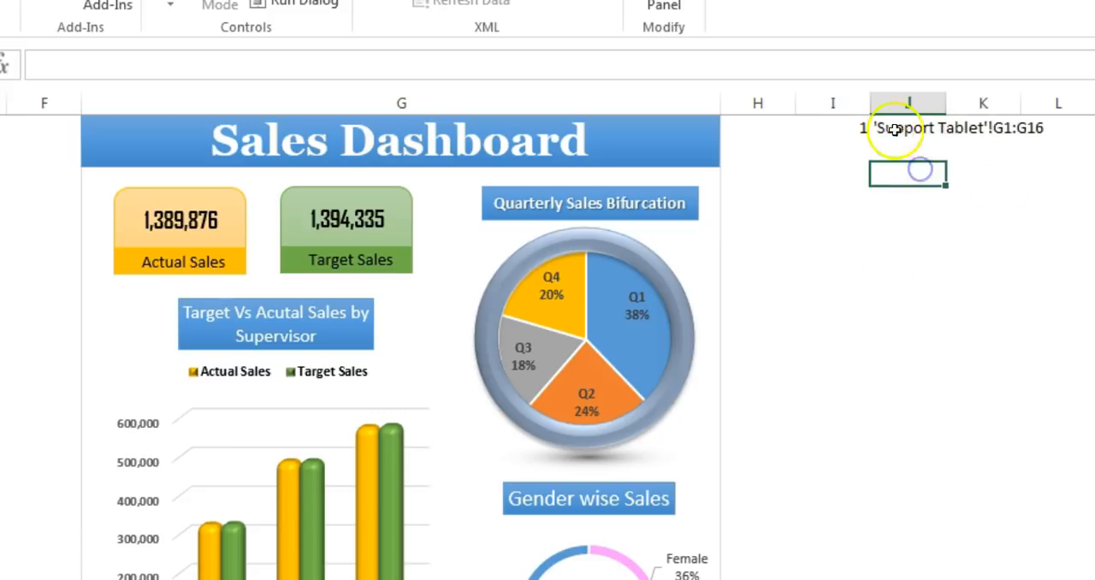
click(912, 128)
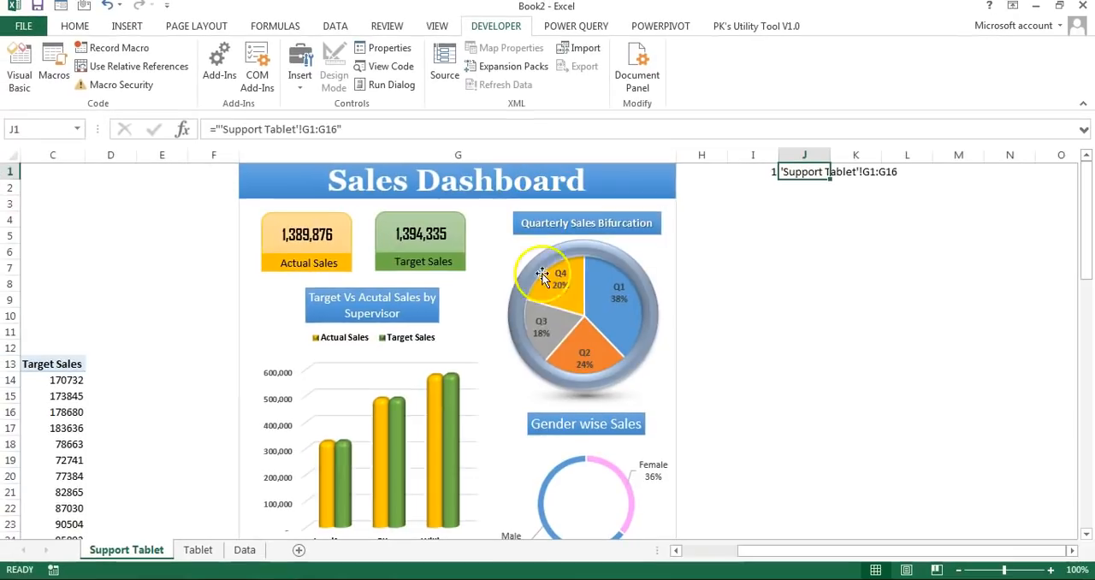
click(772, 251)
click(807, 175)
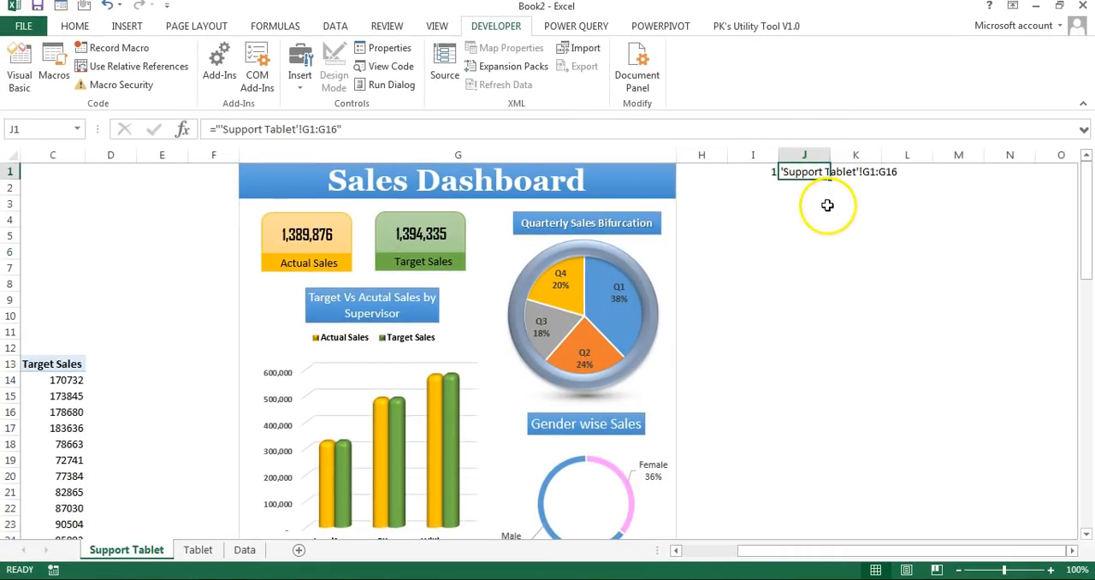
click(818, 199)
Step: Define a workbook-scoped name Tablet_Range that refers to =INDIRECT('Support Tablet'!$J$1)
click(819, 172)
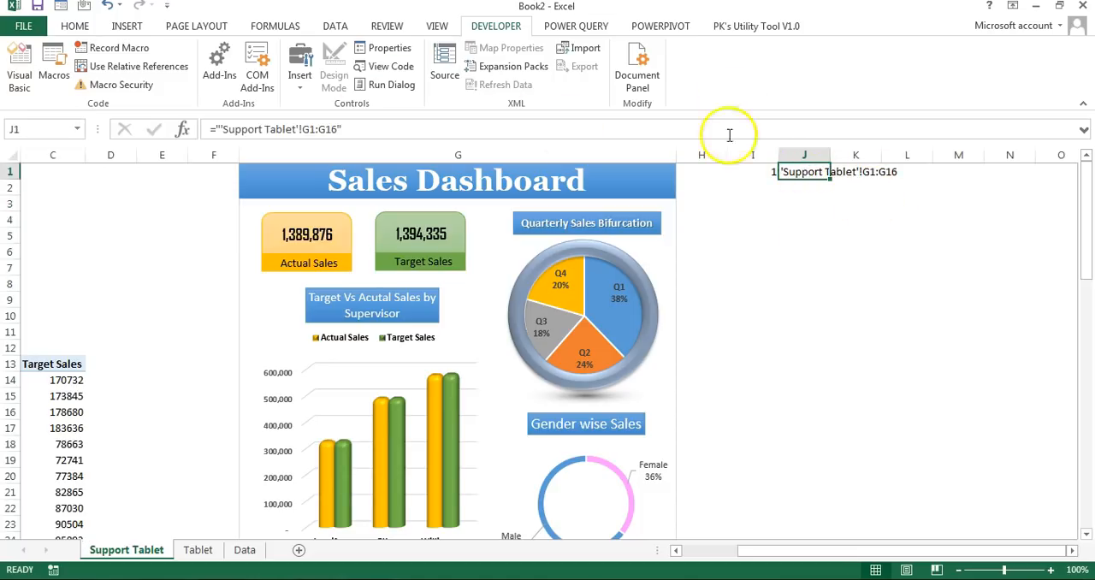
click(284, 26)
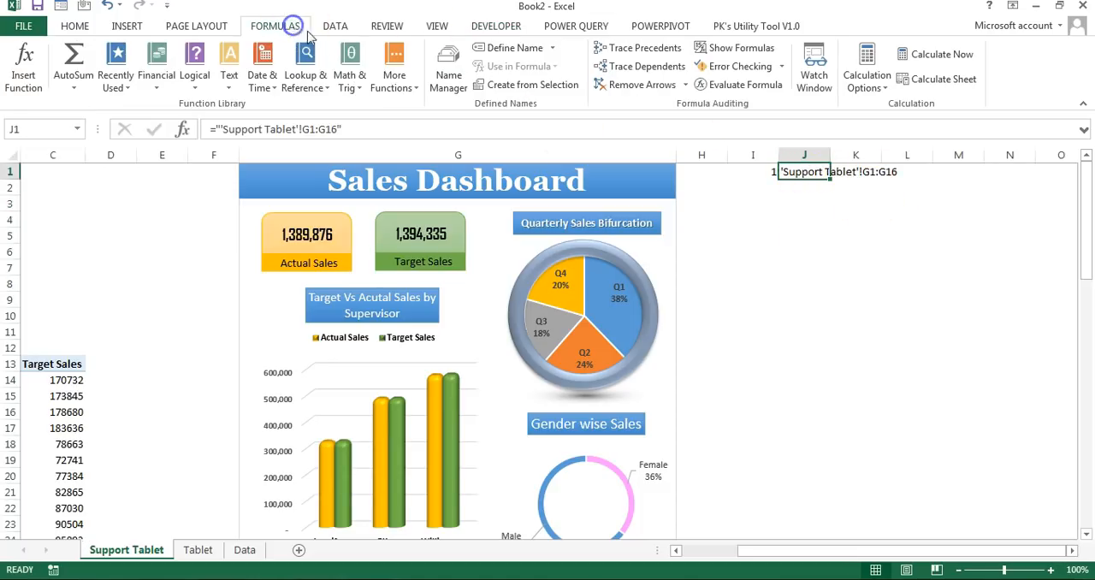
click(451, 66)
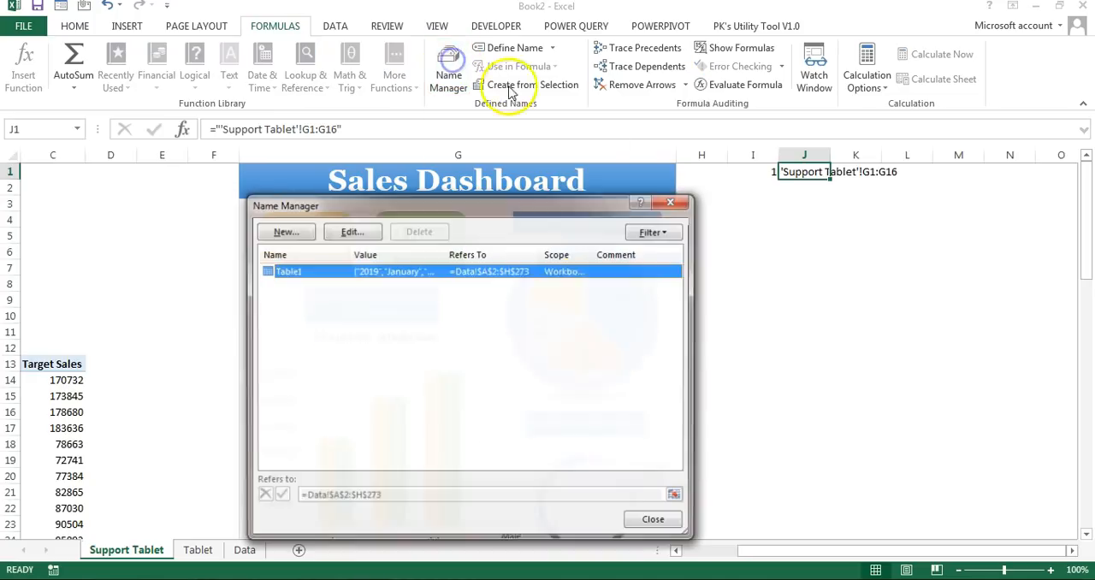
click(298, 239)
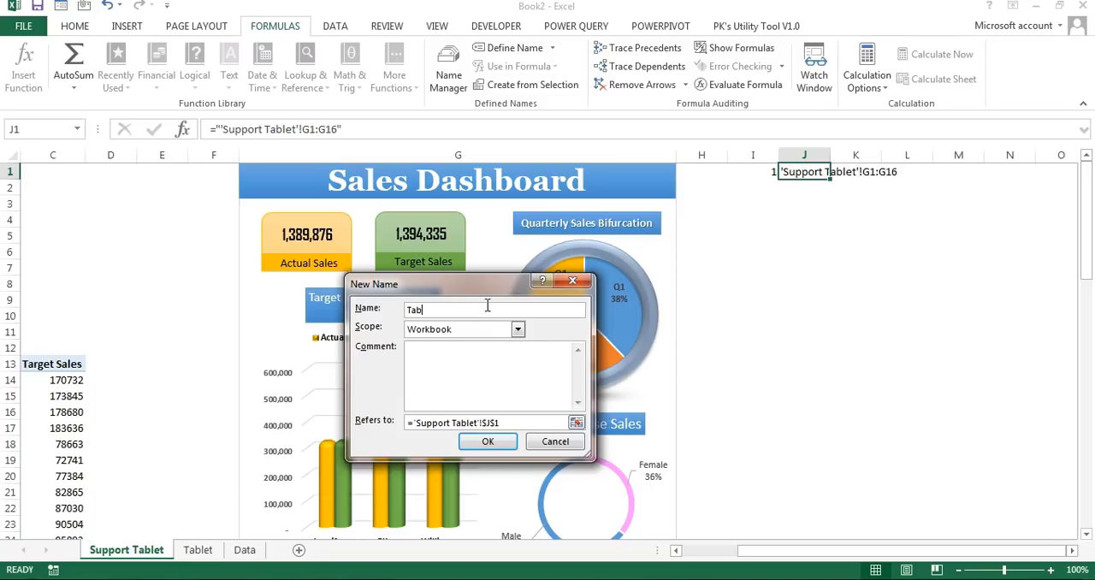
click(511, 420)
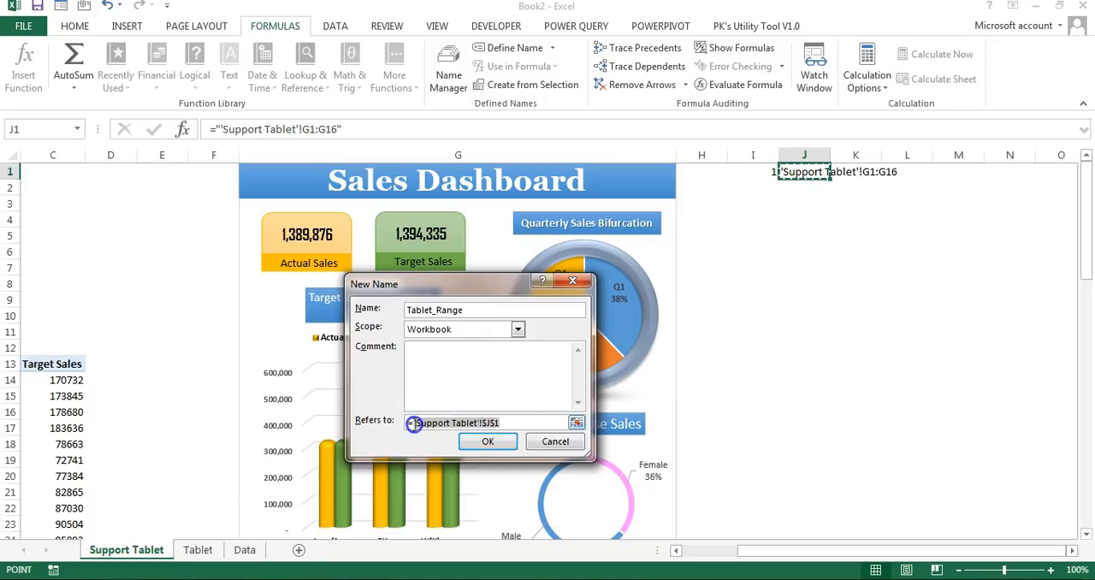
key(BackSpace)
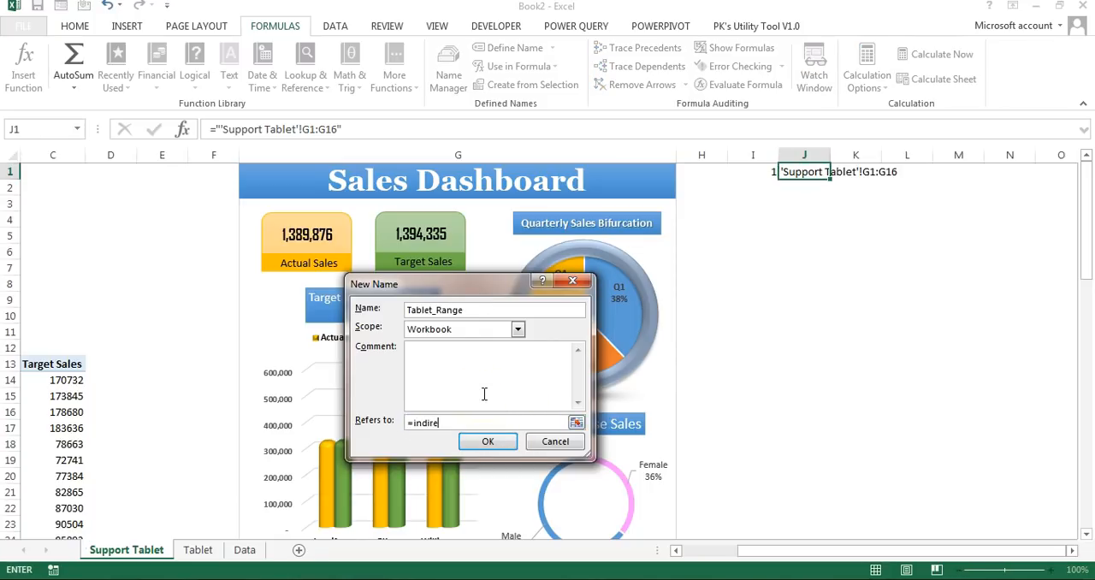
text(indirect()
click(807, 171)
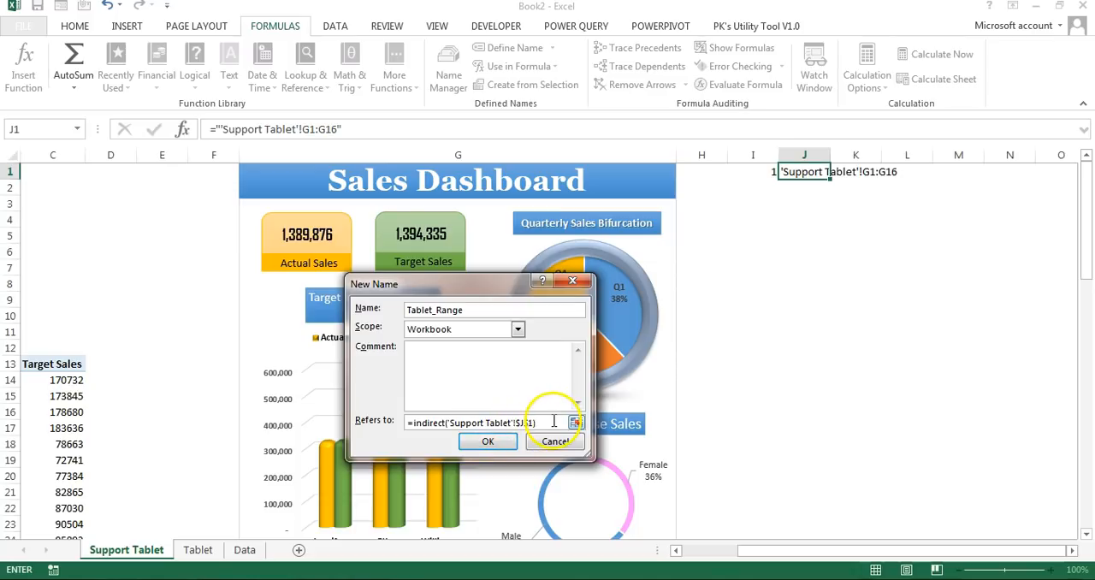
click(487, 441)
click(655, 520)
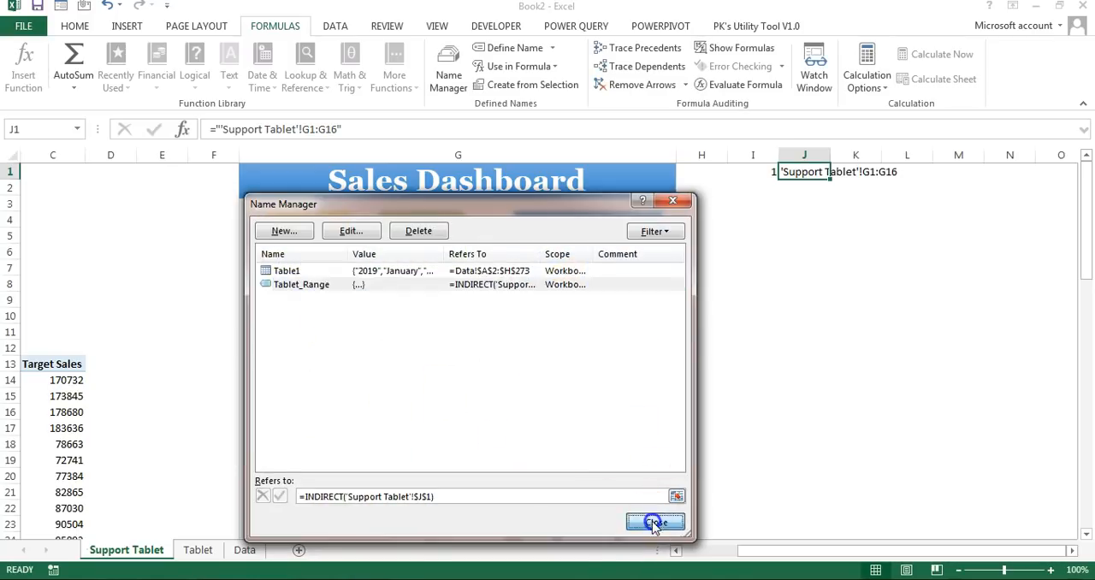
Step: Link the dashboard picture on the Tablet sheet to the named range with the formula =Tablet_Range
click(198, 549)
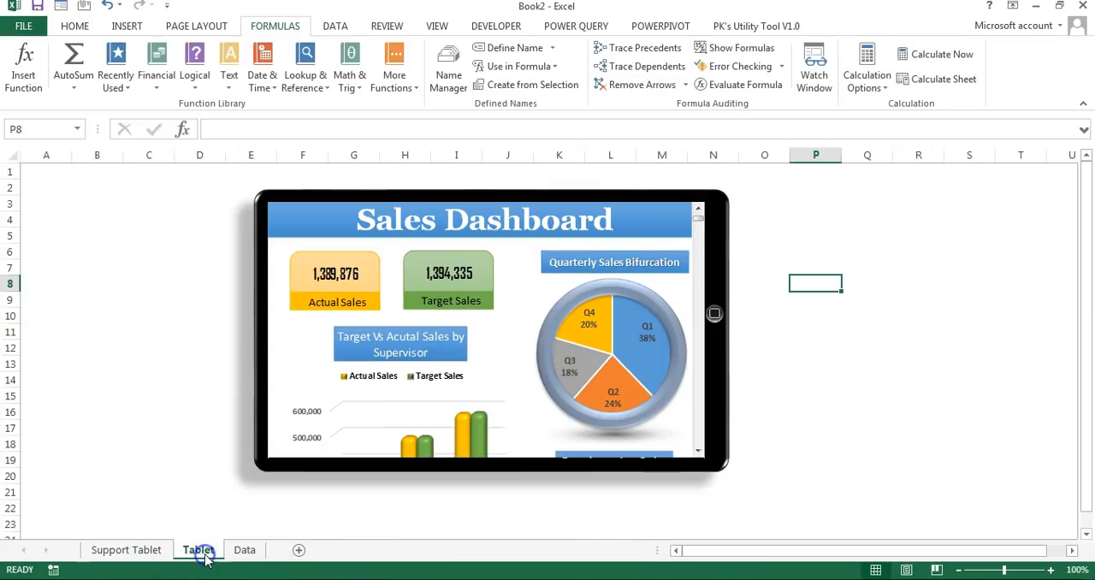
click(654, 223)
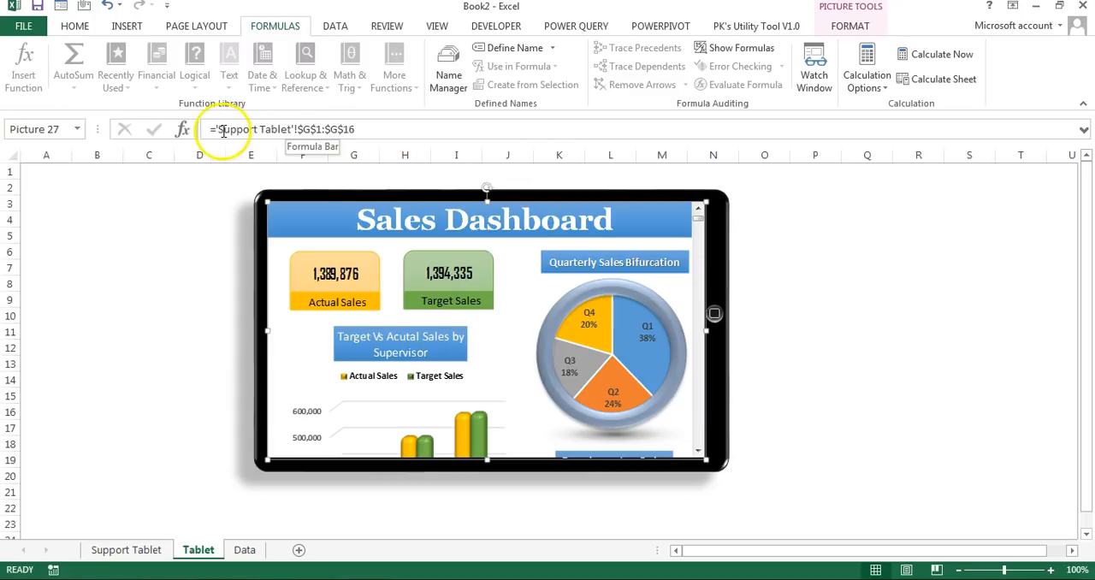
drag(216, 128, 452, 126)
key(BackSpace)
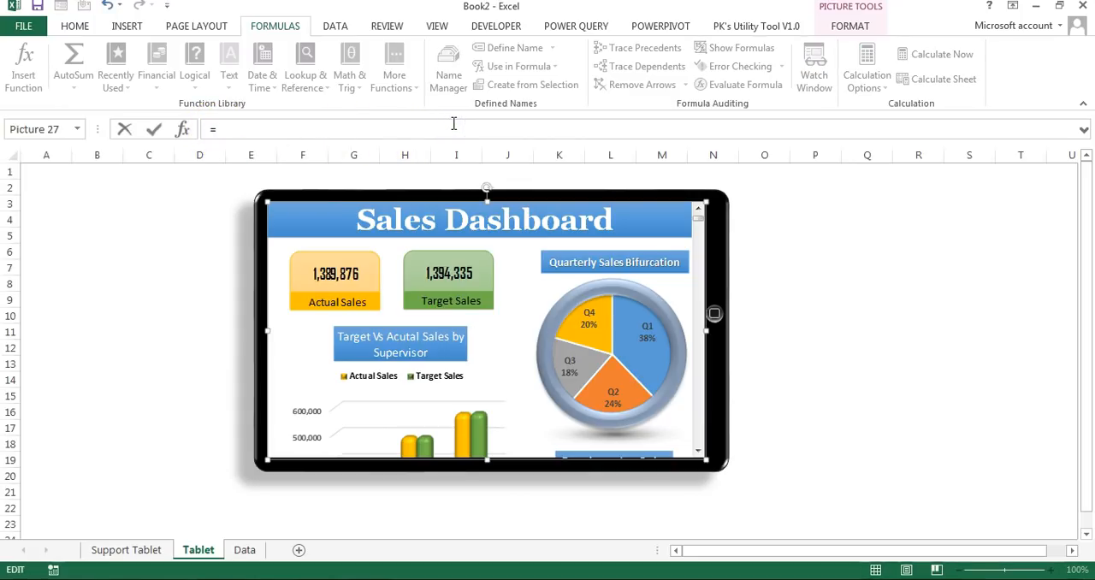
text(tab)
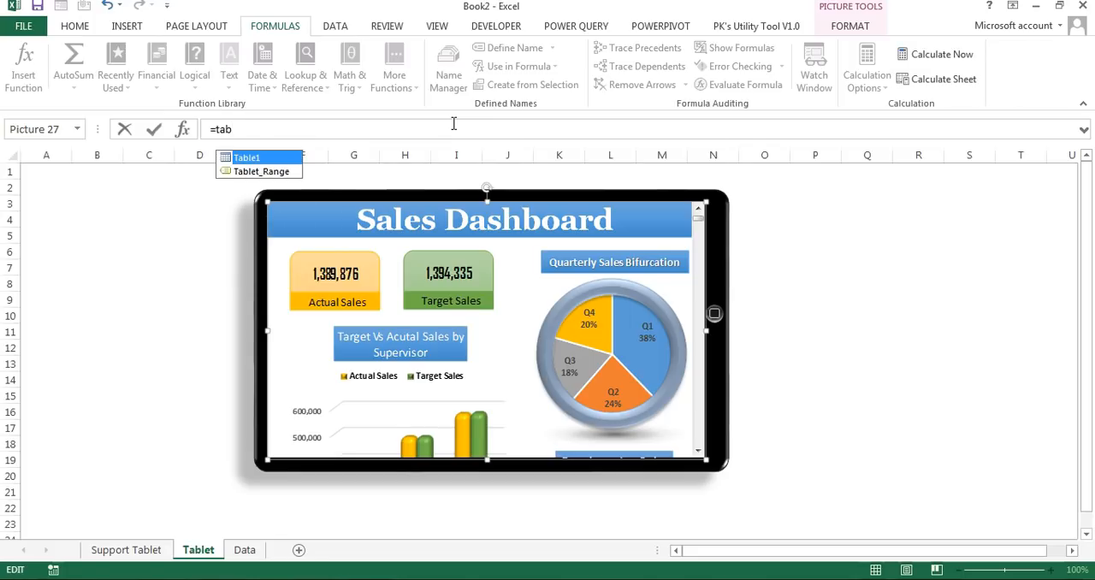
key(Down)
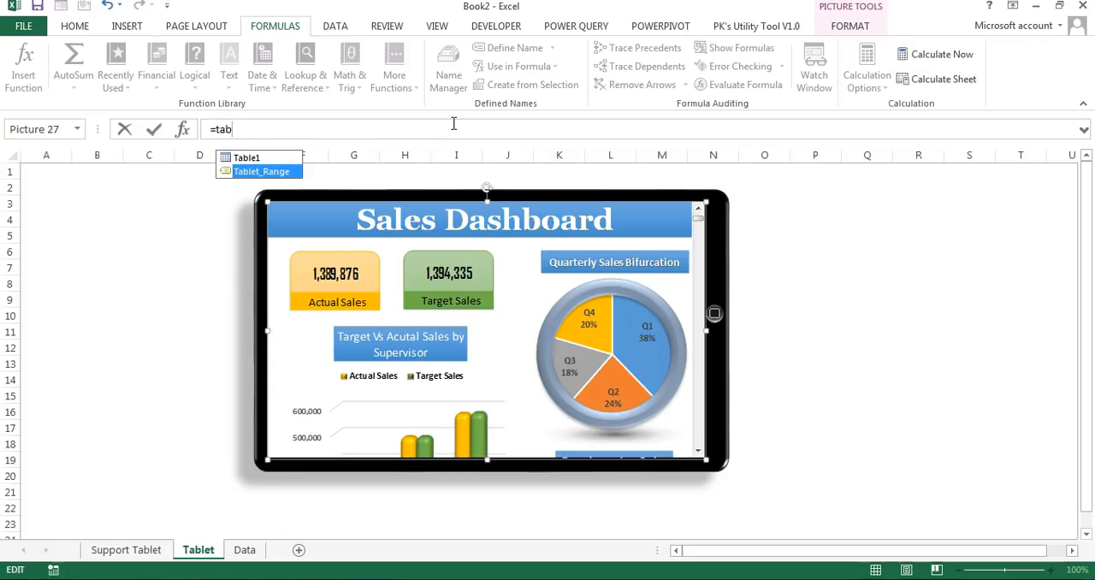
key(Tab)
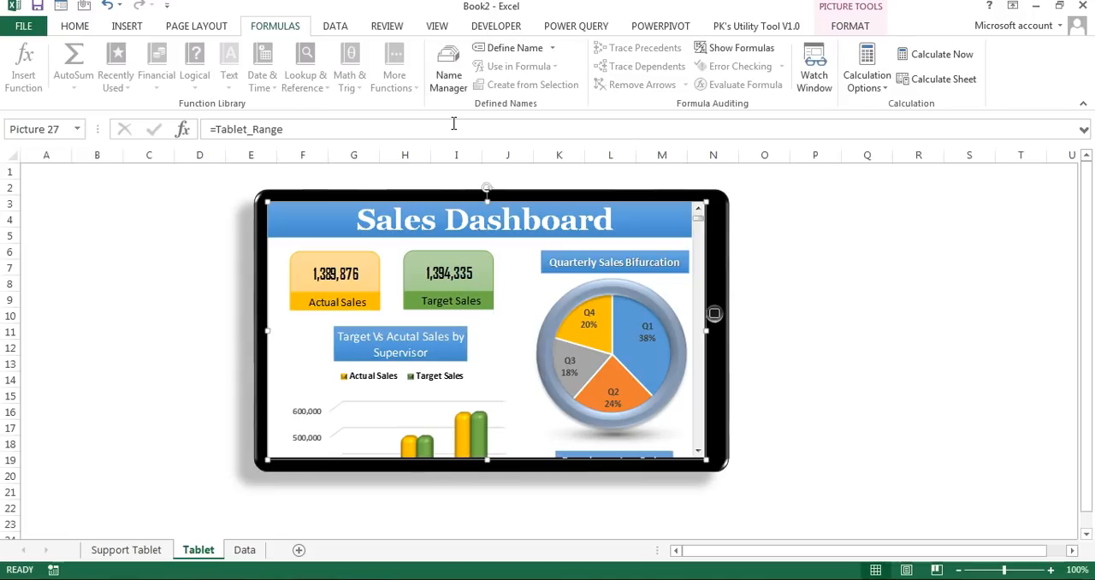
click(836, 298)
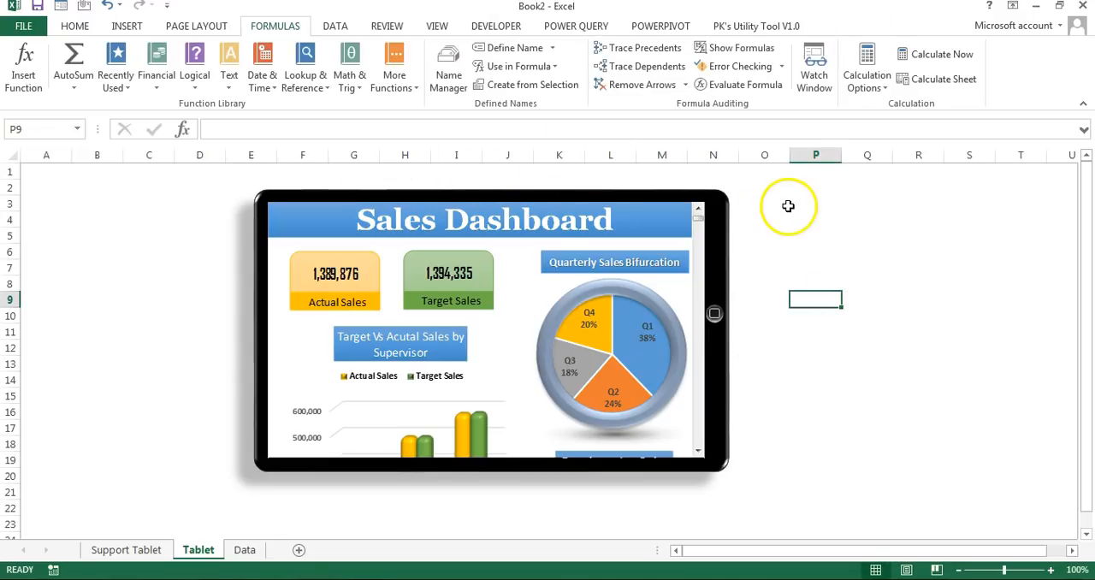
click(423, 273)
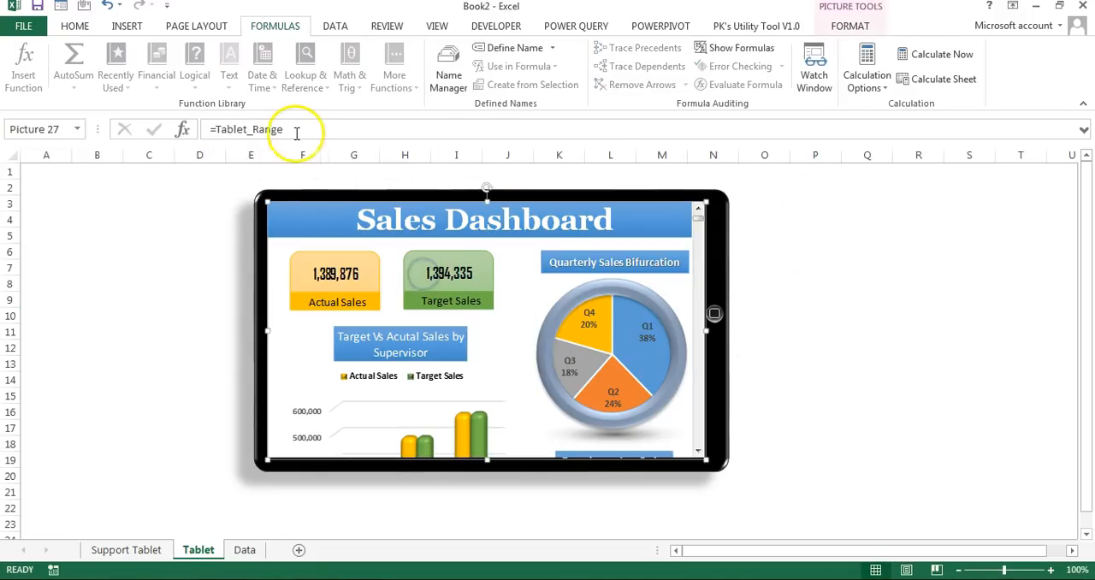
click(170, 302)
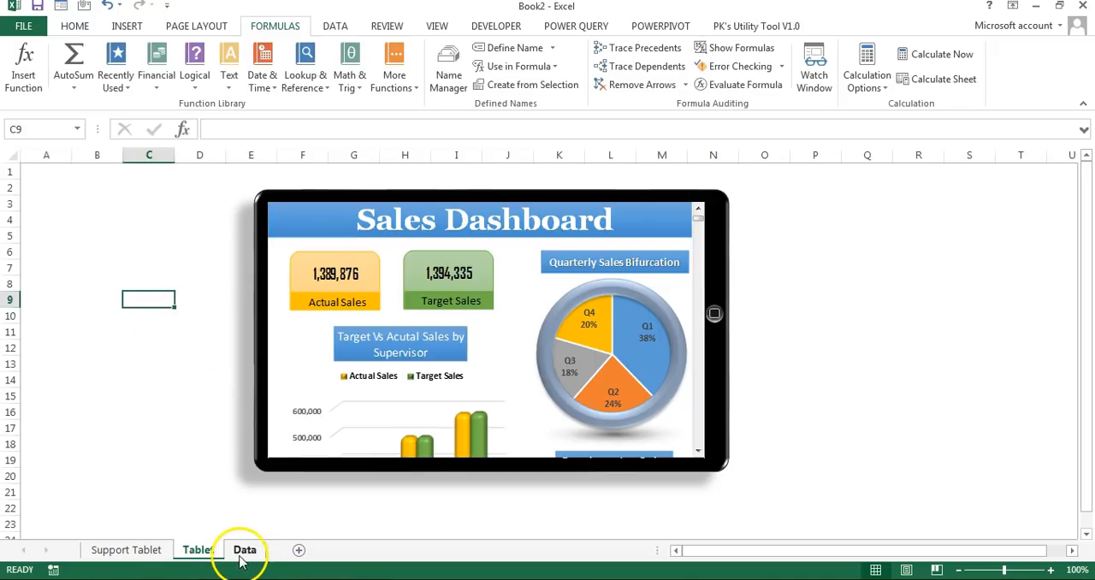
Step: Make the range in Support Tablet cell J1 depend on I1 with the formula ="'Support Tablet'!G"&I1&":G"&I1+15
click(128, 549)
click(821, 219)
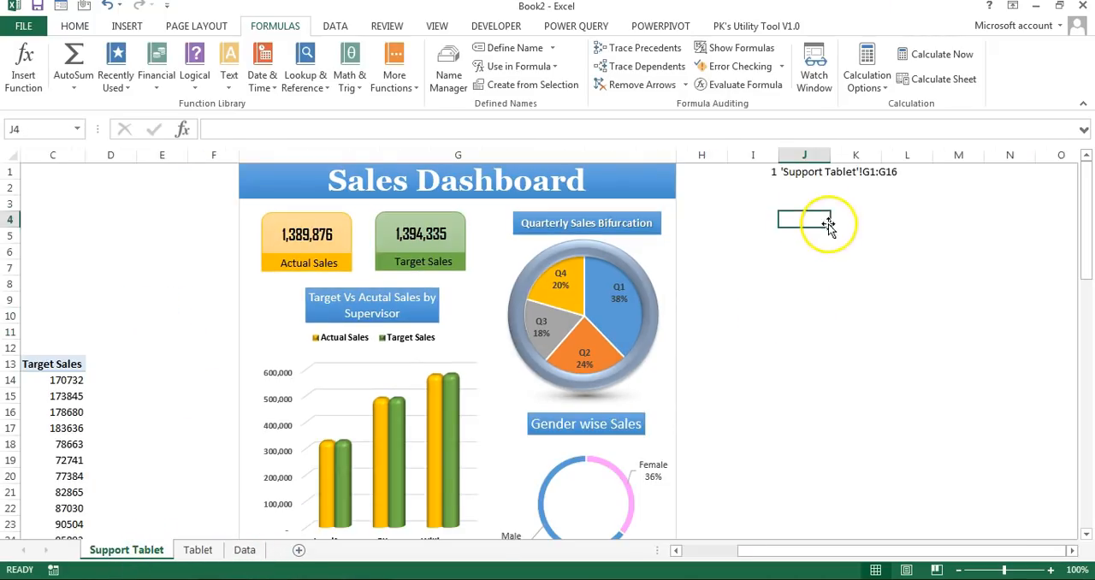
click(808, 171)
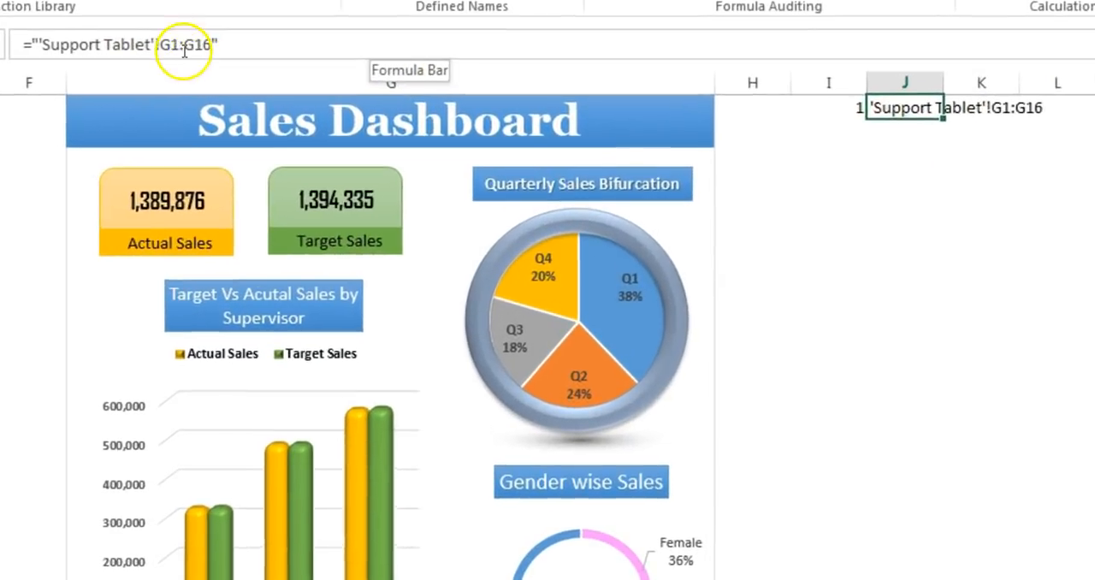
drag(318, 129, 343, 127)
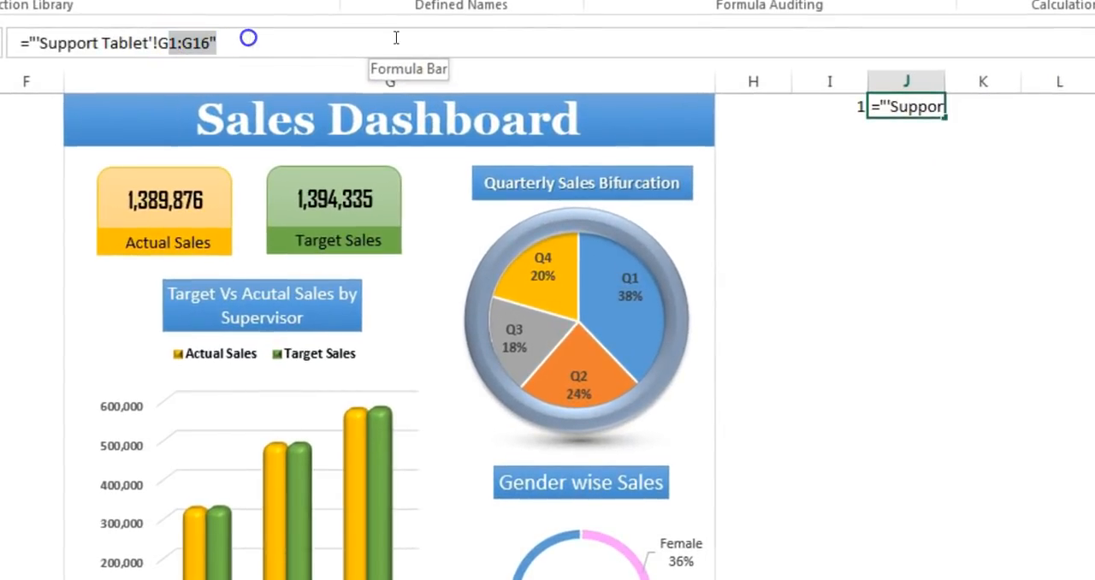
key(BackSpace)
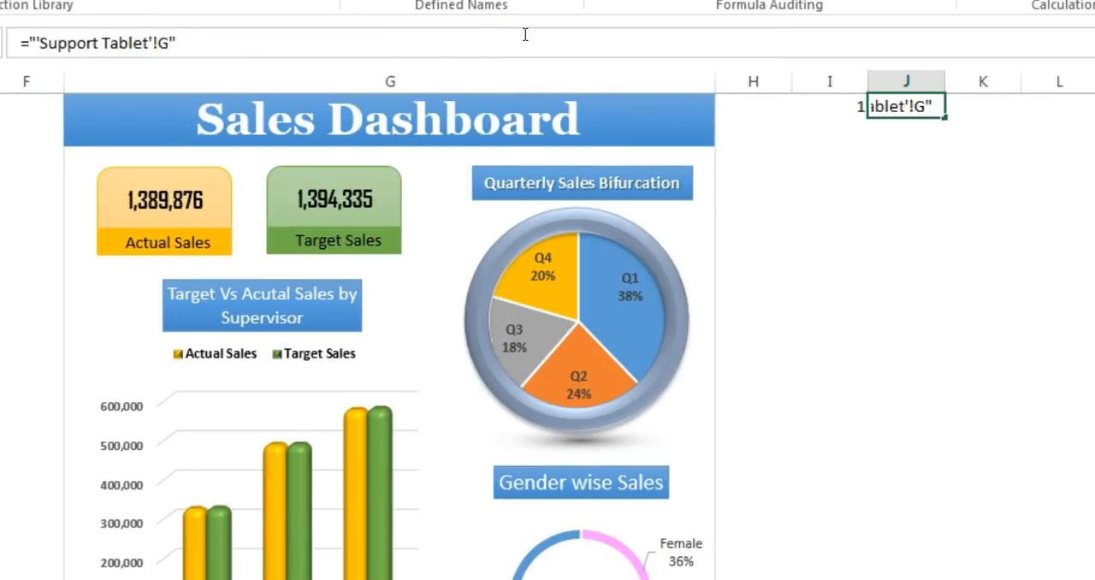
click(820, 107)
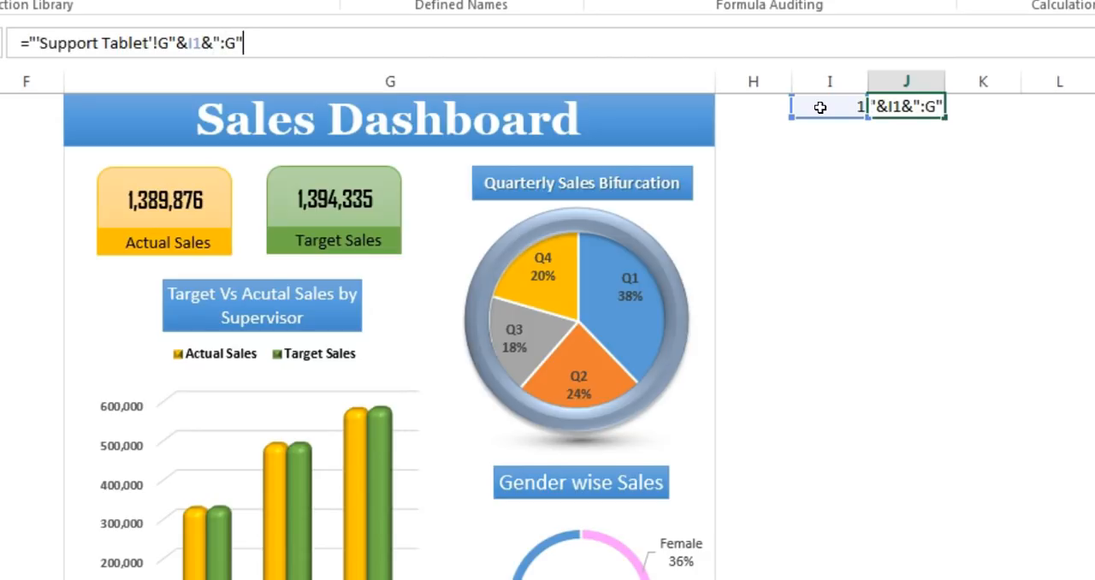
click(844, 107)
text(+15)
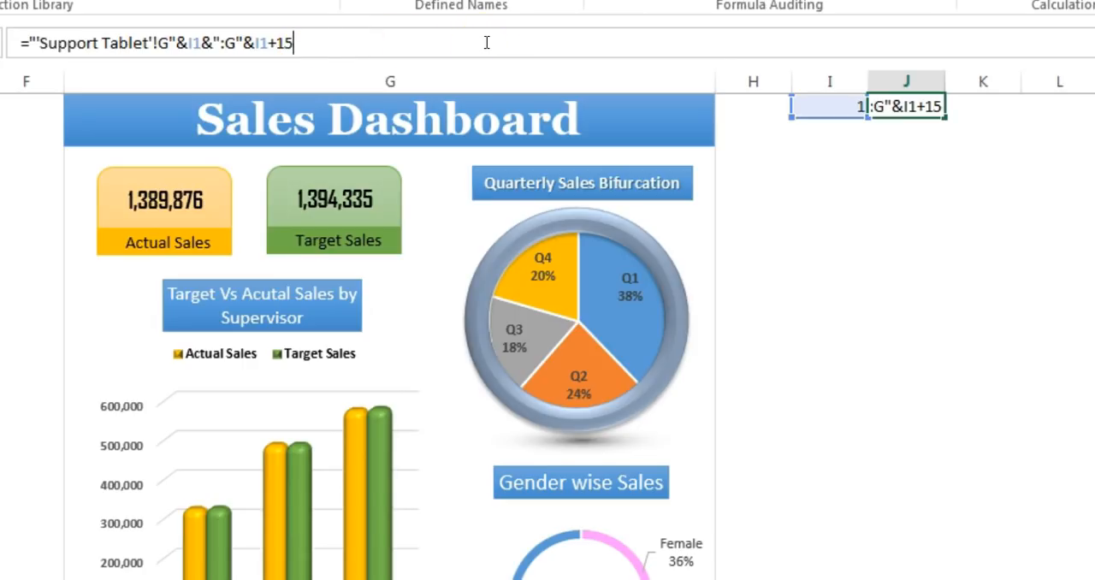
click(977, 183)
click(981, 272)
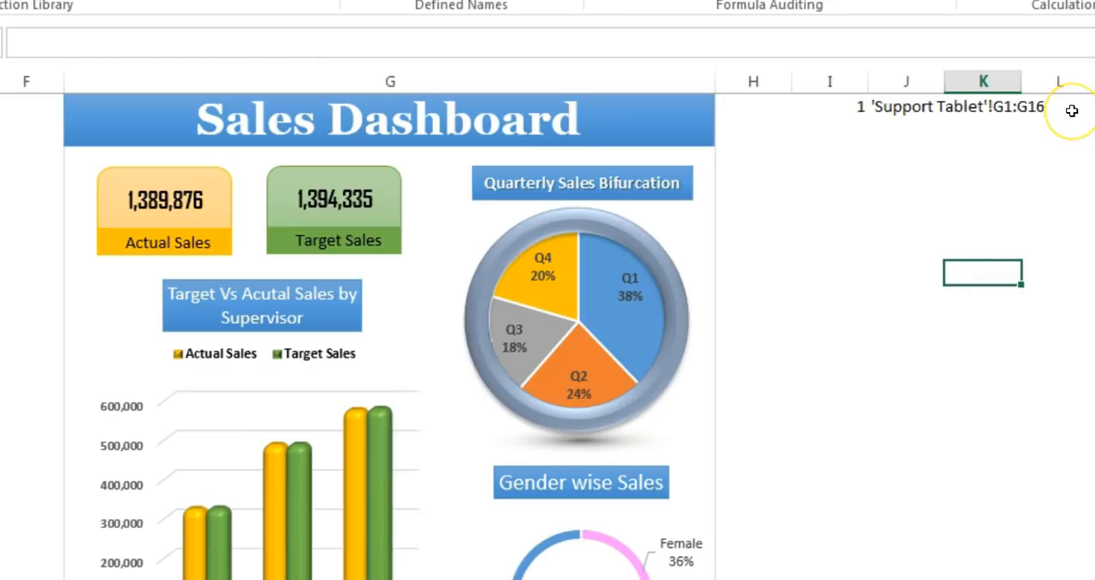
Step: Test the J1 formula by setting cell I1 to 2, and return I1 to 1
click(846, 111)
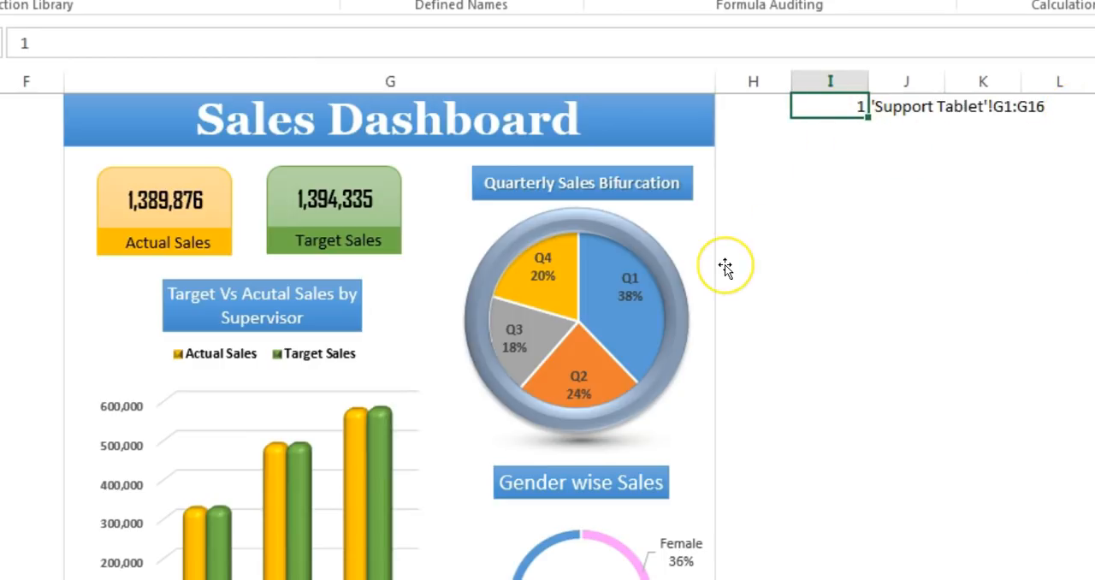
text(2)
key(Return)
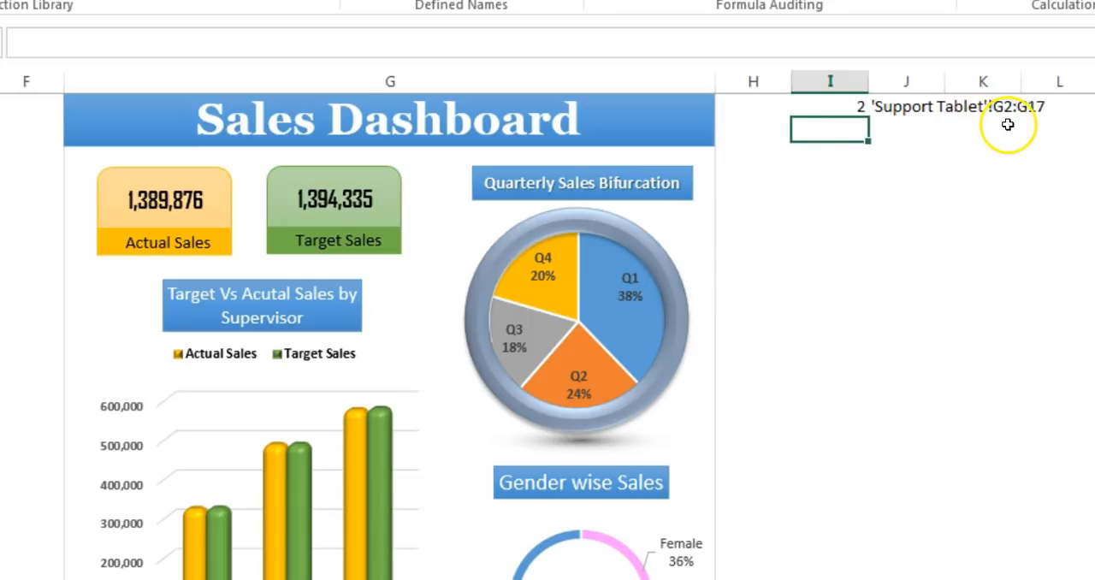
click(832, 107)
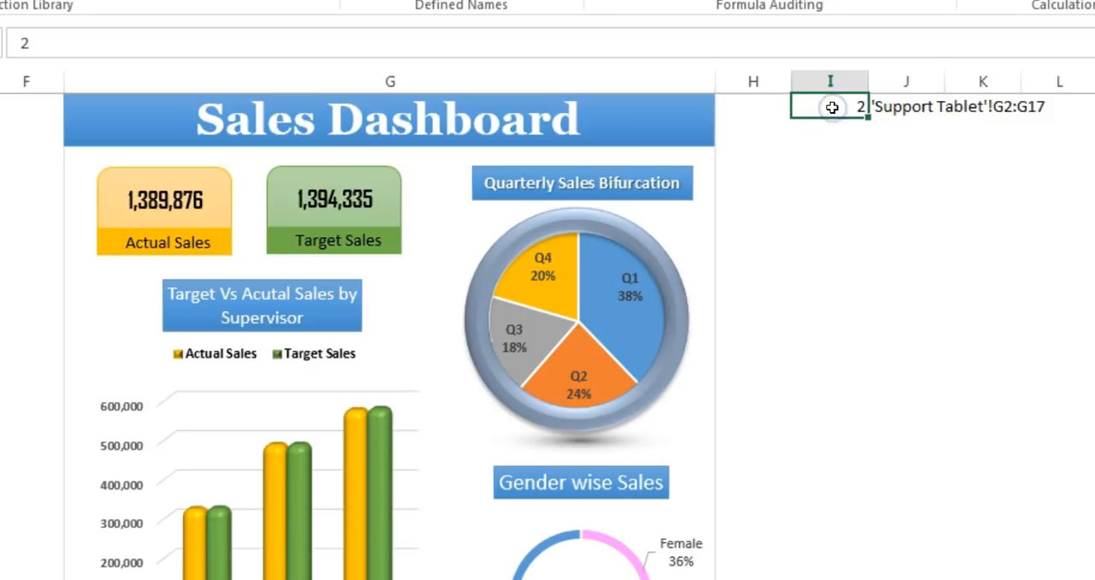
key(Return)
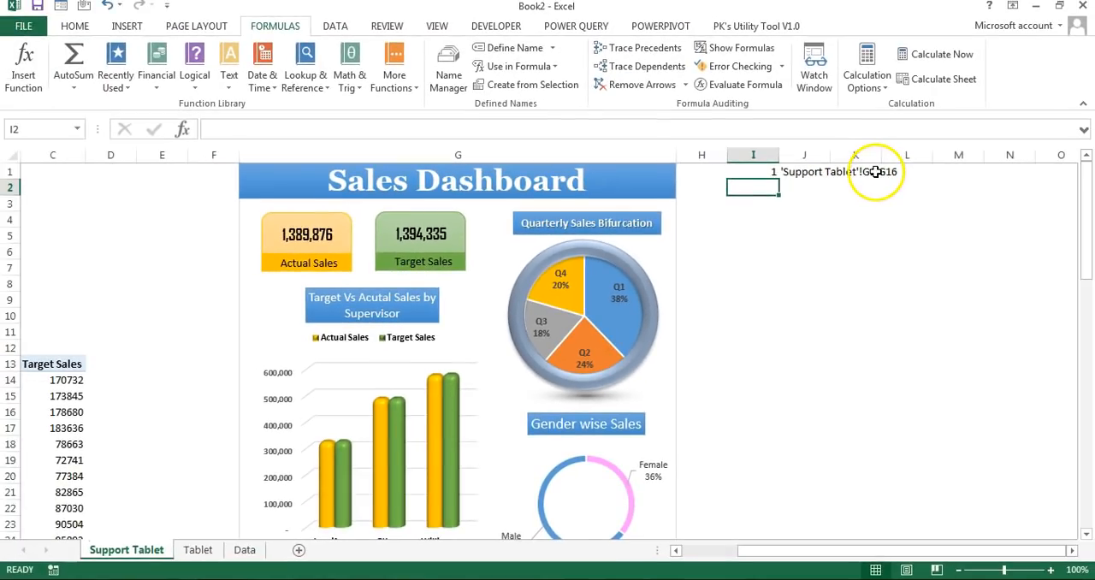
click(758, 172)
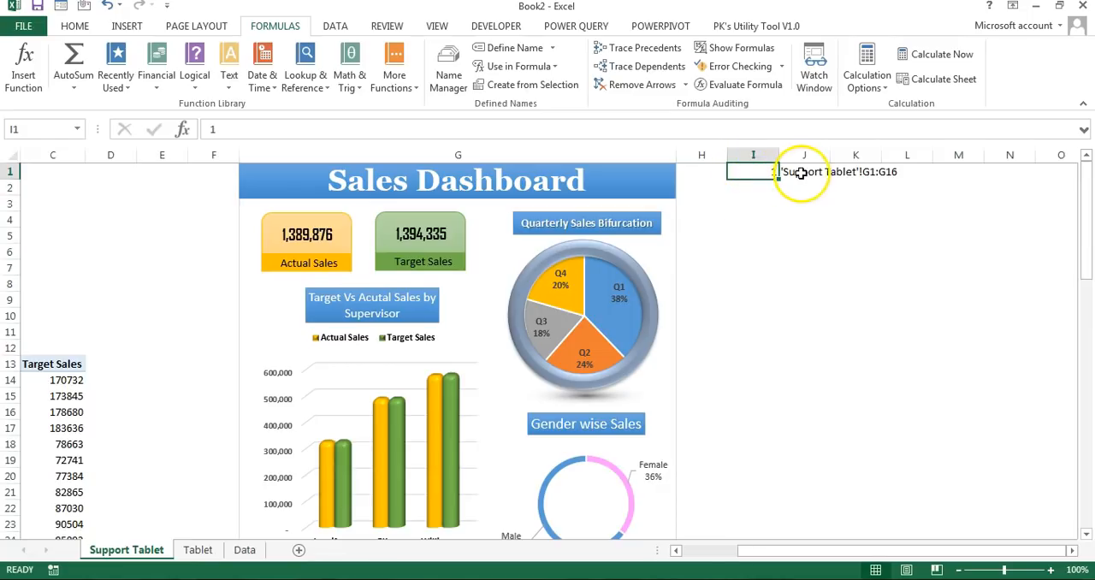
Step: Test on the Tablet sheet that the scroll bar moves the linked dashboard picture down row by row
click(197, 549)
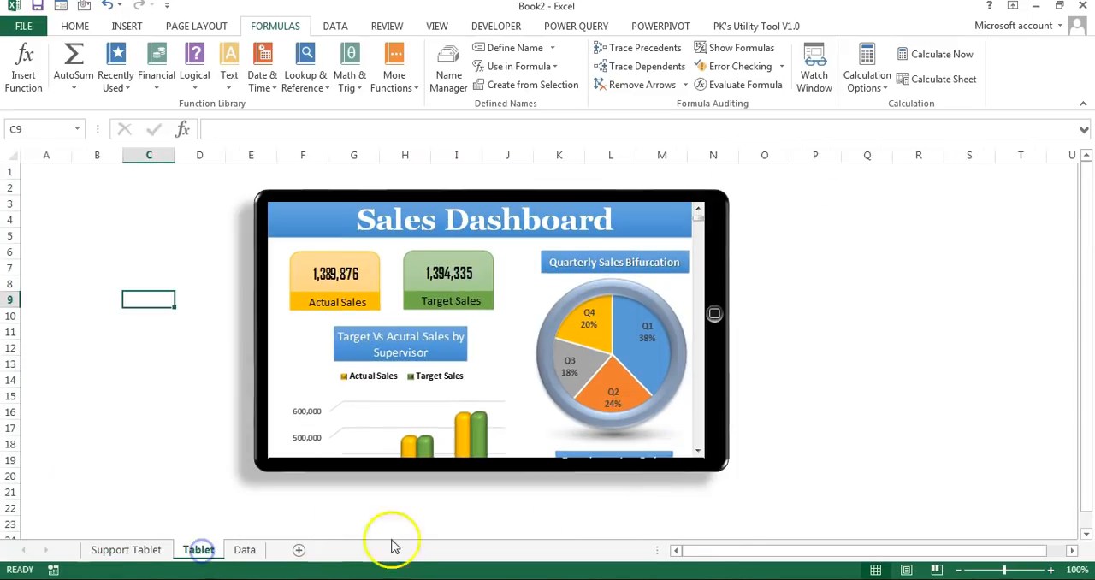
click(842, 445)
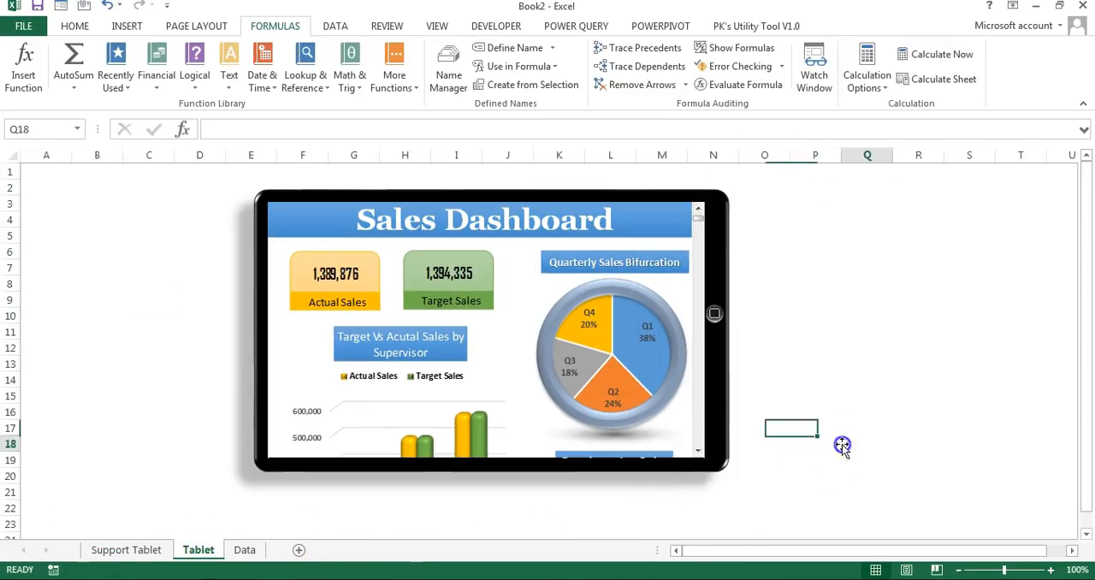
click(698, 453)
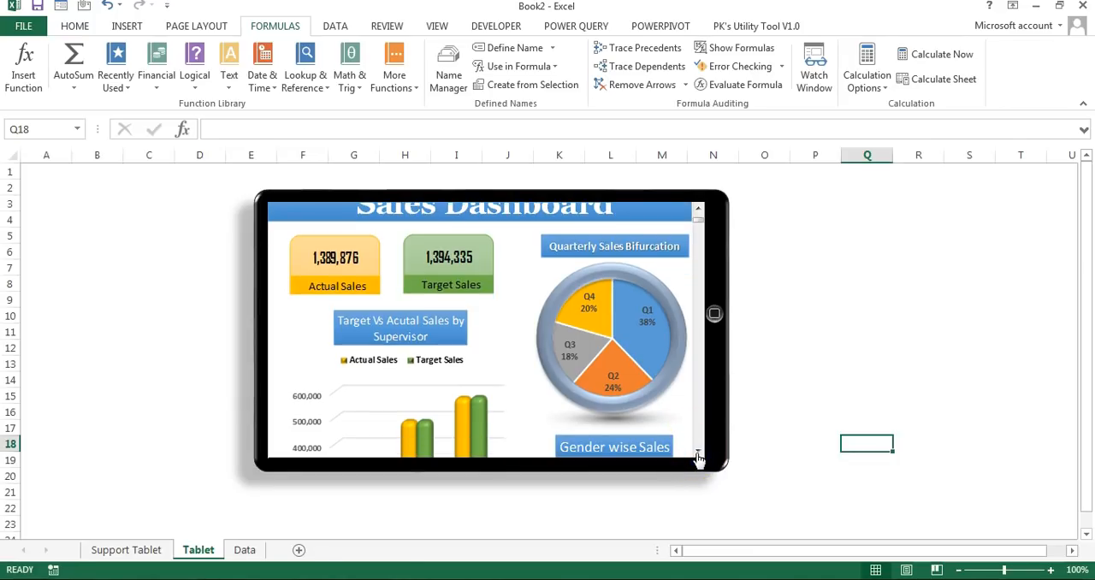
click(449, 218)
click(698, 453)
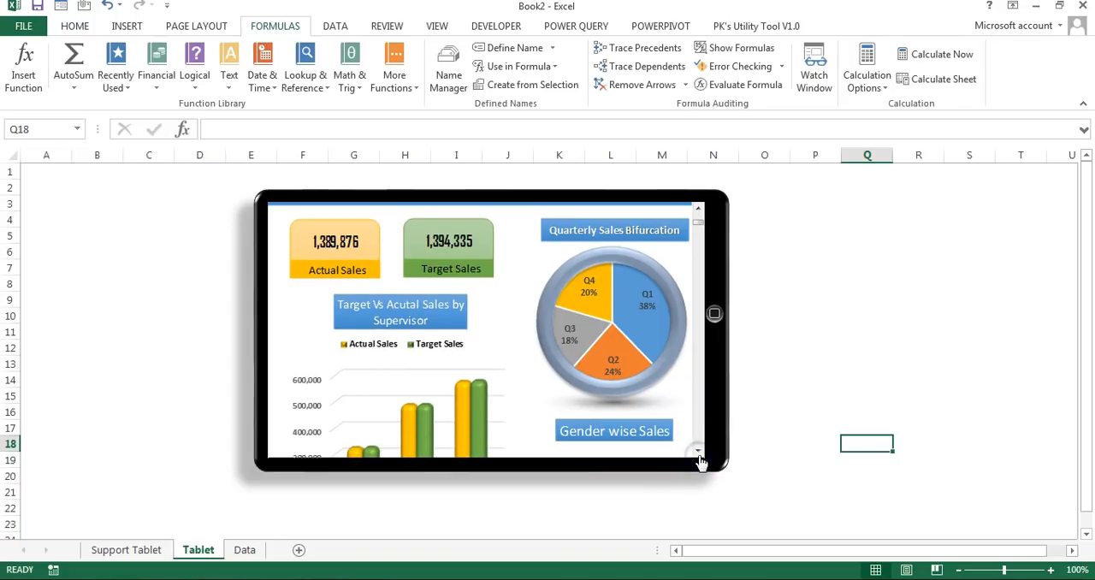
click(698, 453)
click(698, 454)
click(698, 453)
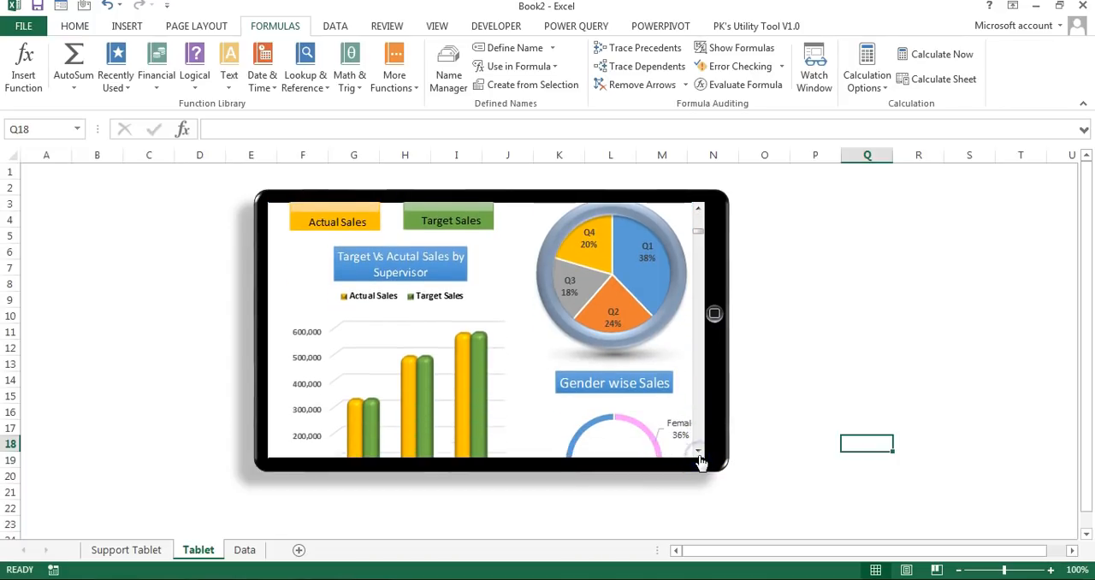
click(698, 453)
click(698, 453)
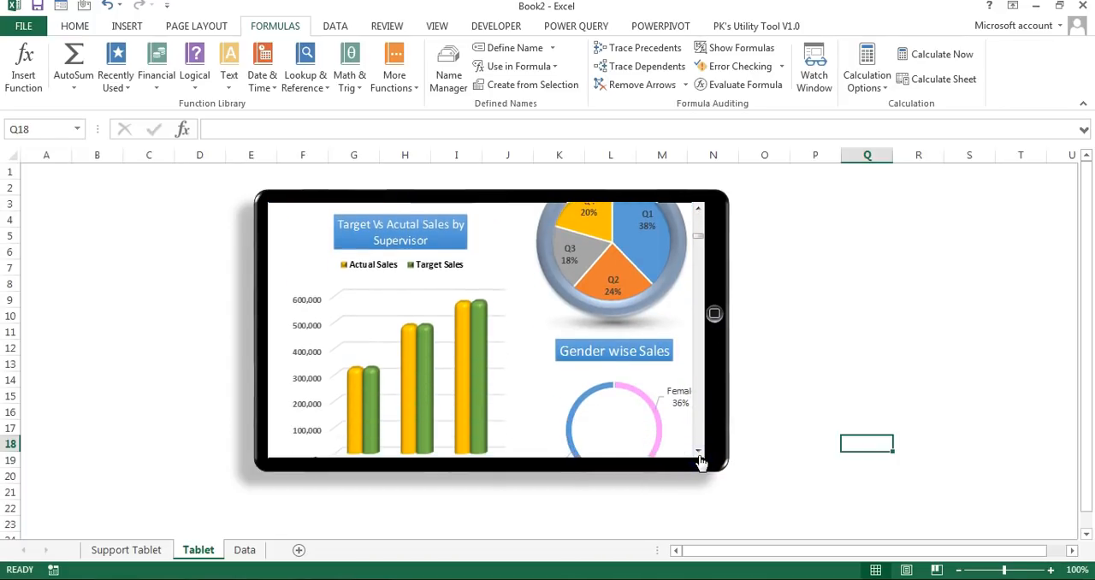
click(698, 453)
click(698, 454)
click(698, 454)
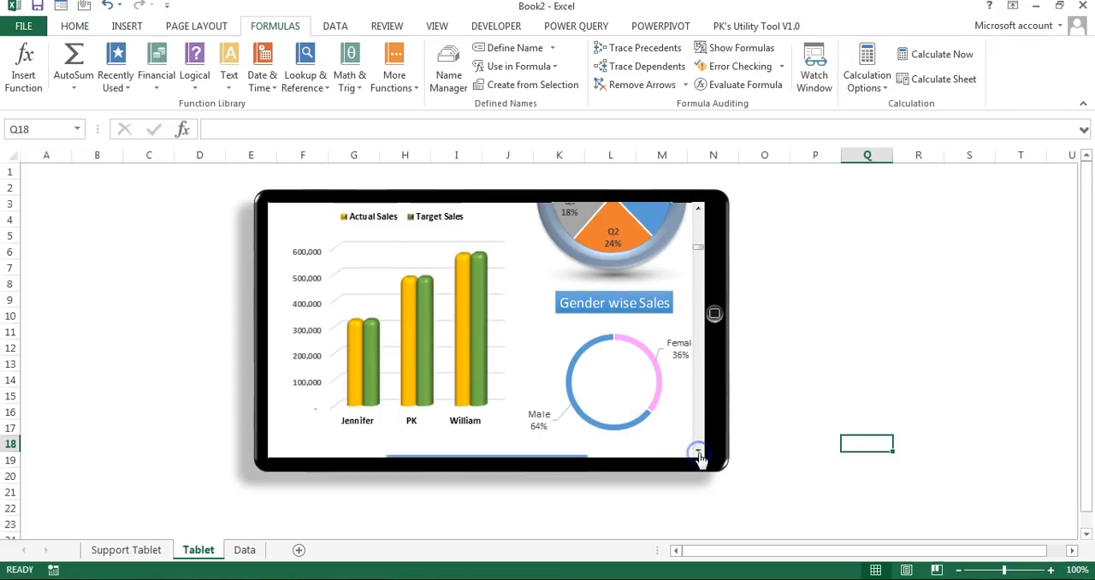
click(697, 453)
click(698, 453)
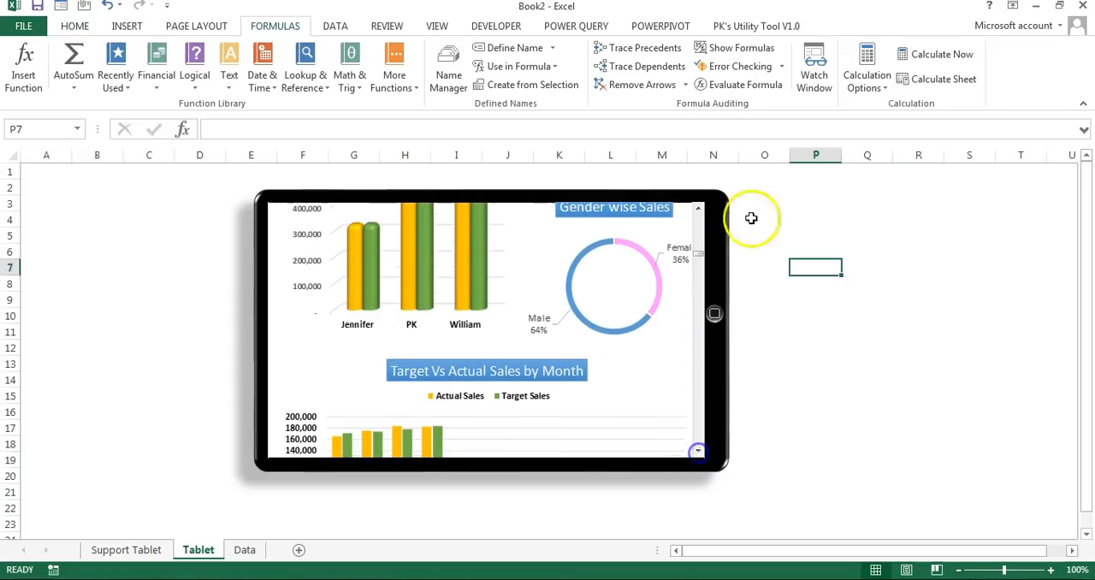
Step: Insert slicers for Year, Month, Quarter, Emp Name, Gender and Supervisor Name from the Actual and Target Sales pivot table on Support Tablet
click(151, 550)
drag(906, 553, 675, 557)
click(145, 188)
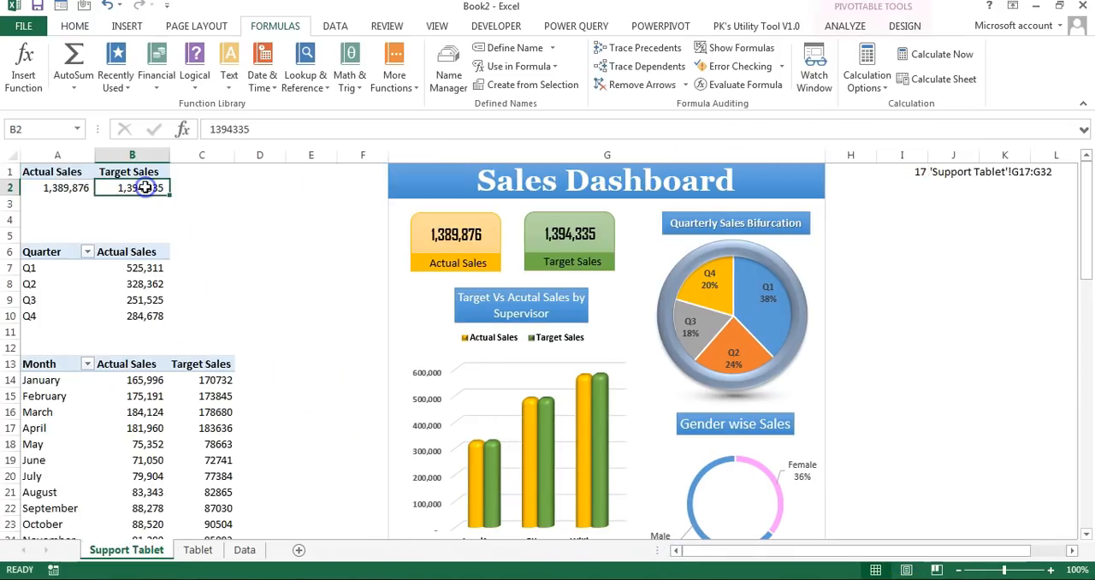
click(128, 27)
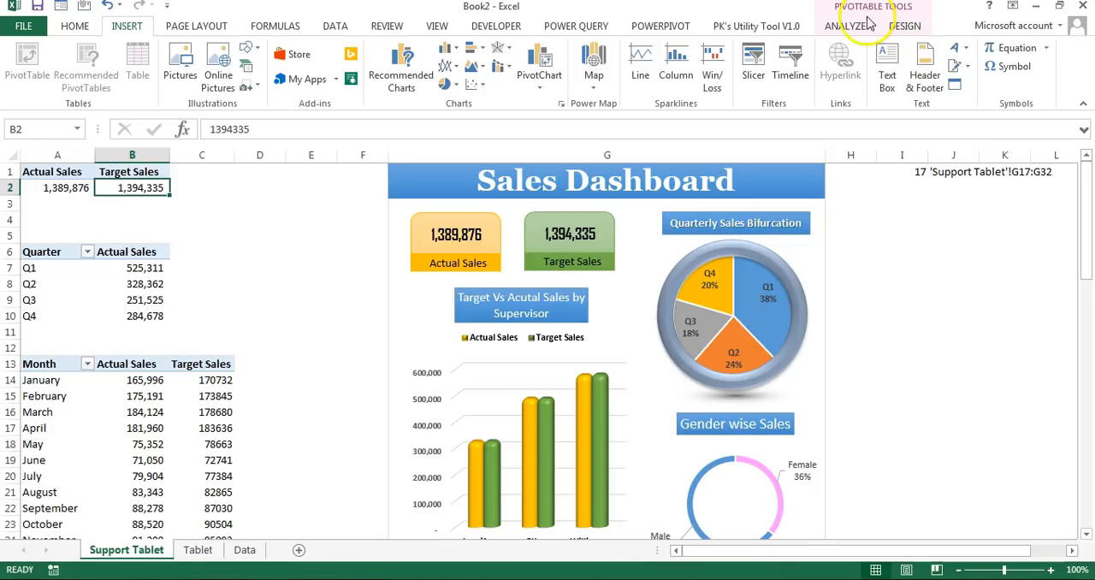
click(755, 69)
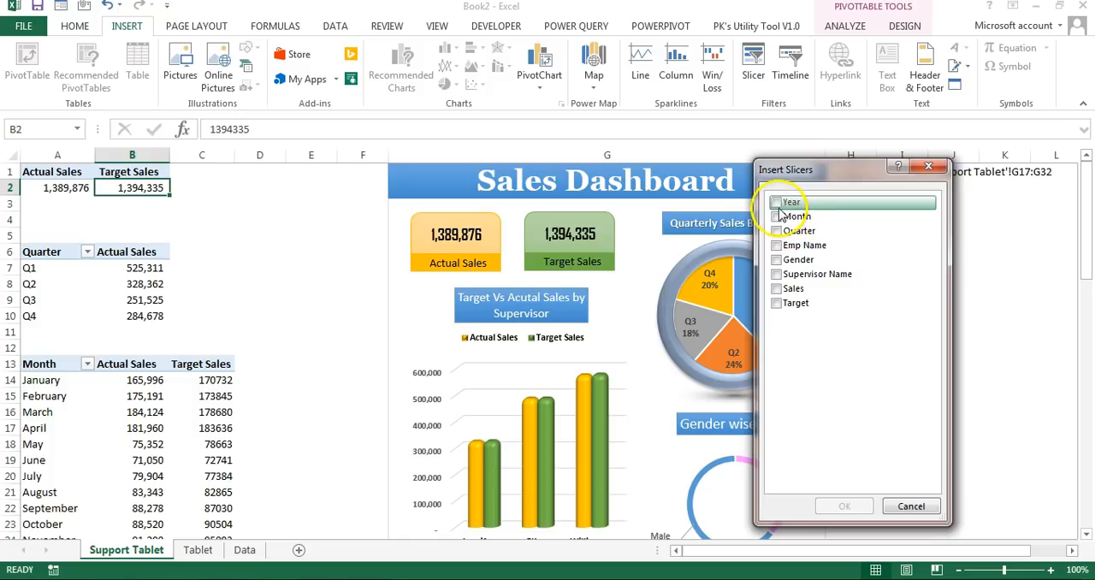
click(777, 202)
click(776, 217)
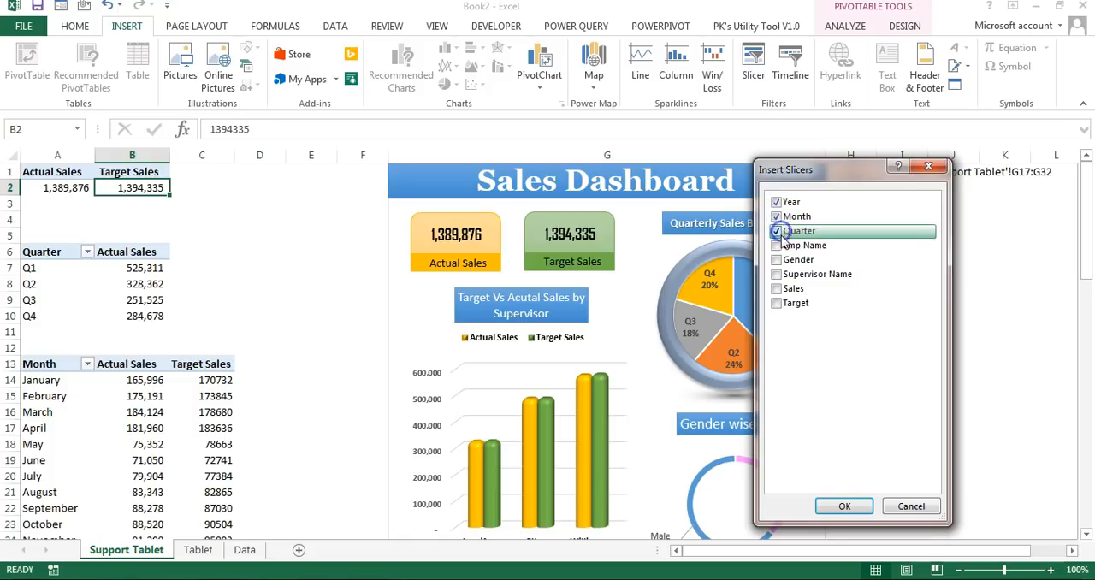
click(776, 259)
click(775, 273)
click(851, 505)
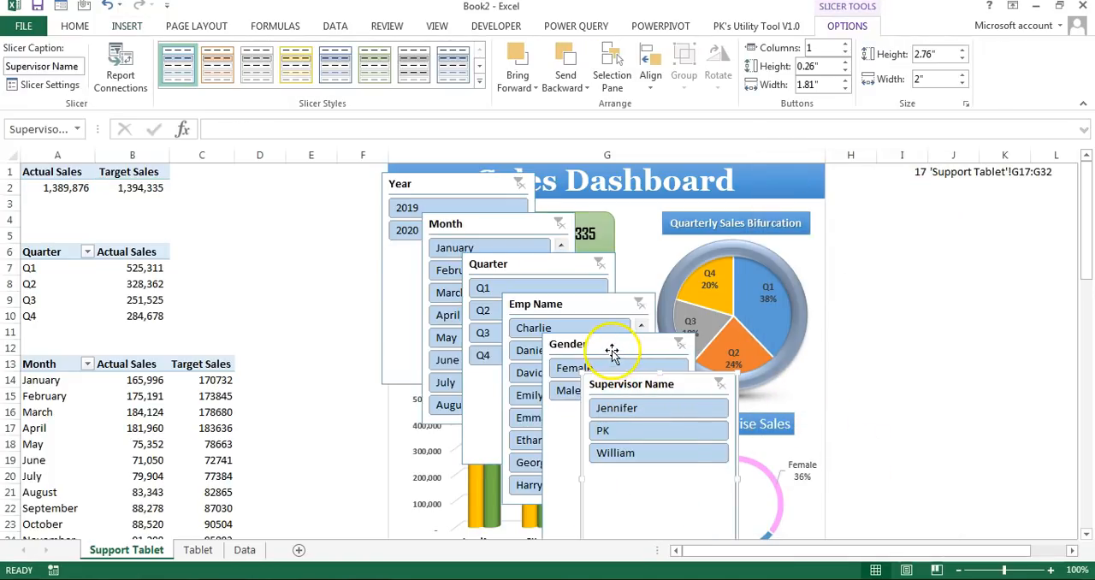
Step: Move all six slicers from the Support Tablet sheet to the Tablet sheet
ctrl+click(611, 351)
ctrl+click(518, 305)
ctrl+click(496, 264)
ctrl+click(492, 228)
ctrl+click(469, 190)
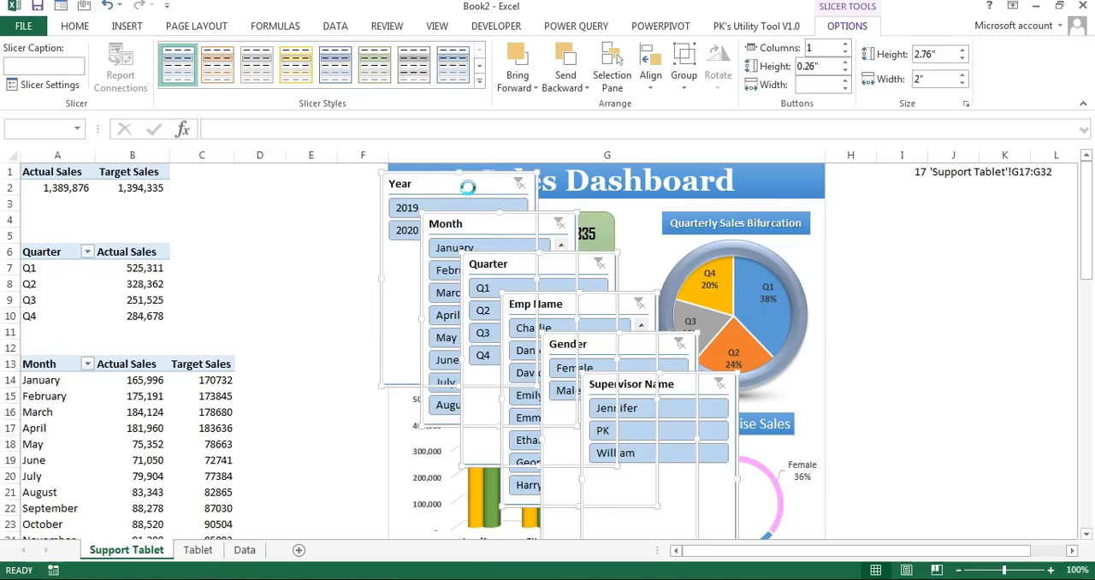
key(Delete)
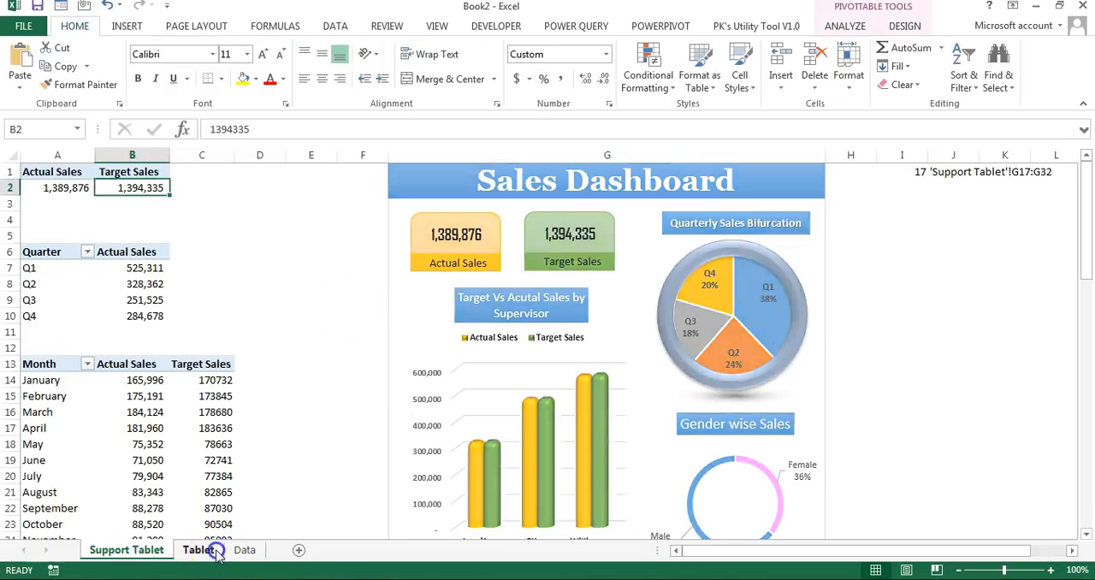
click(199, 550)
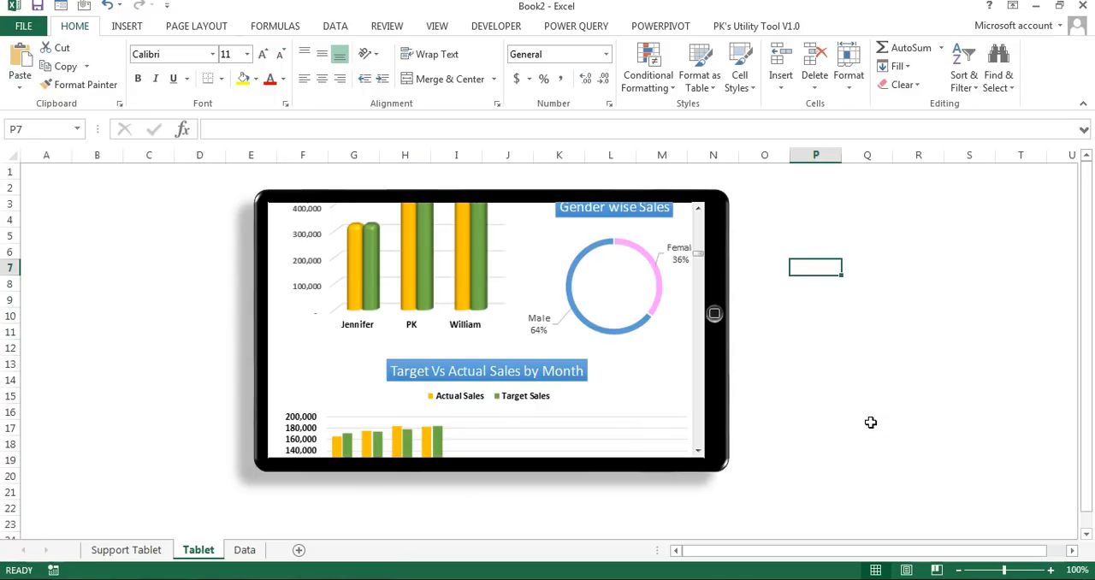
key(ctrl+v)
Step: Place the Year slicer beside the tablet's upper left corner, give it two columns and shorten it to fit its buttons
drag(861, 231, 146, 215)
click(851, 25)
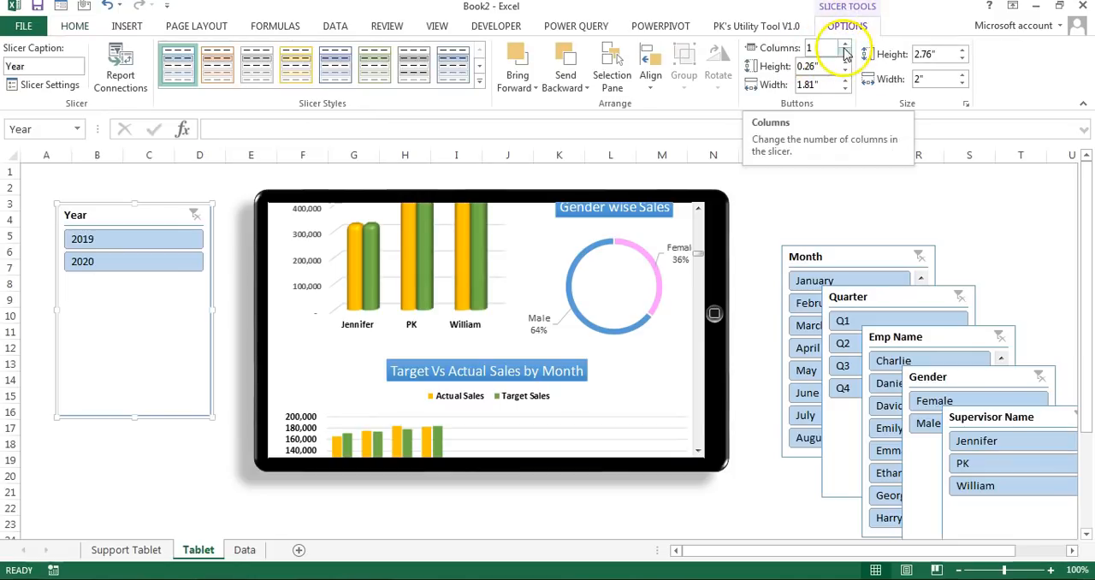
click(845, 44)
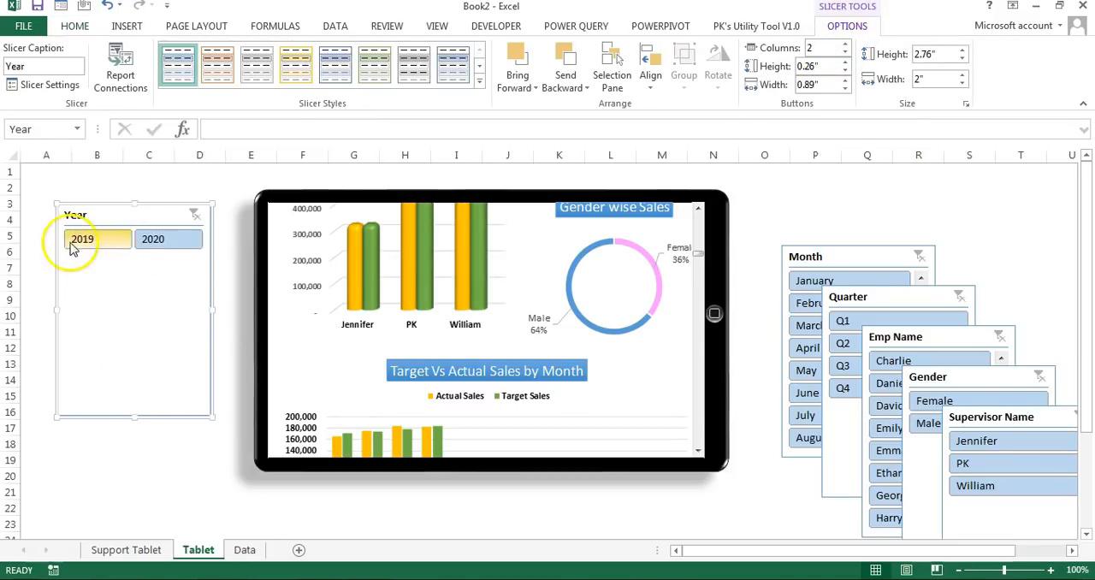
drag(206, 415, 208, 256)
drag(148, 218, 136, 189)
Step: Put the Month slicer below the Year slicer with a gap between them, using two columns and a size of about 2.16" by 1.92"
drag(806, 258, 126, 280)
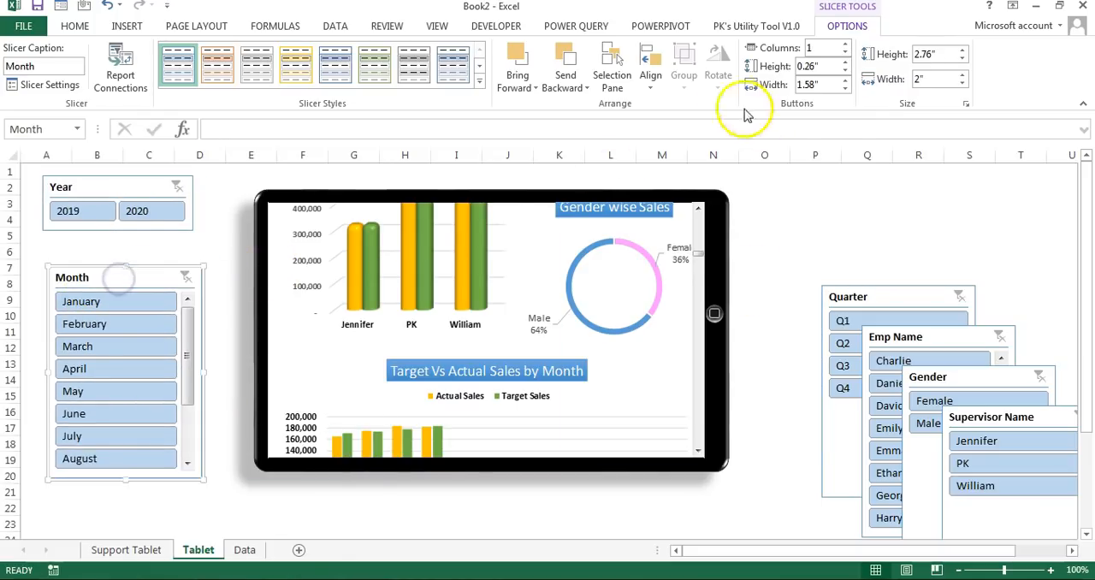
click(845, 48)
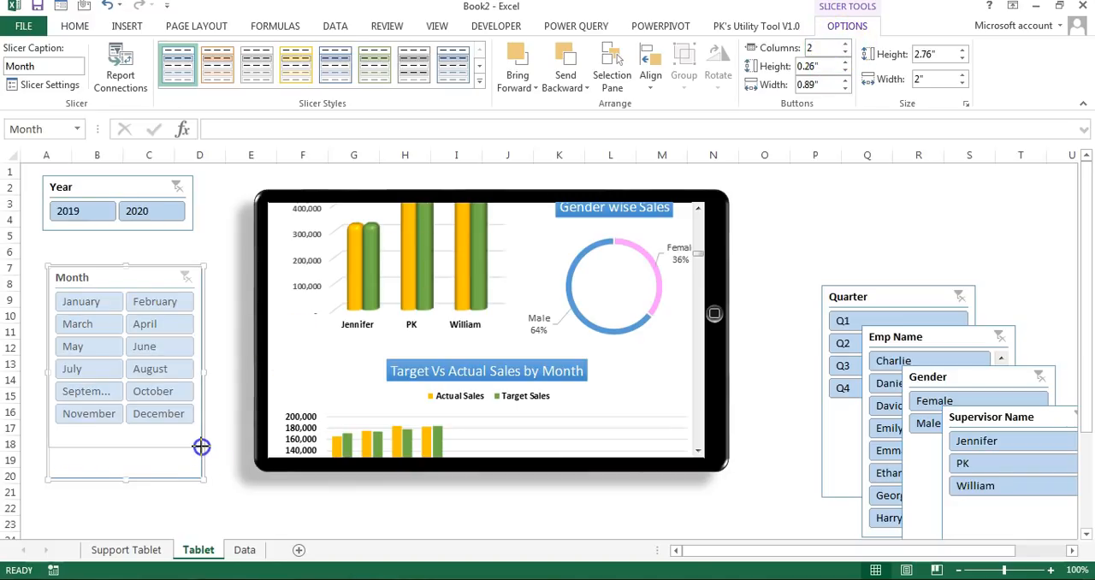
drag(147, 277, 147, 311)
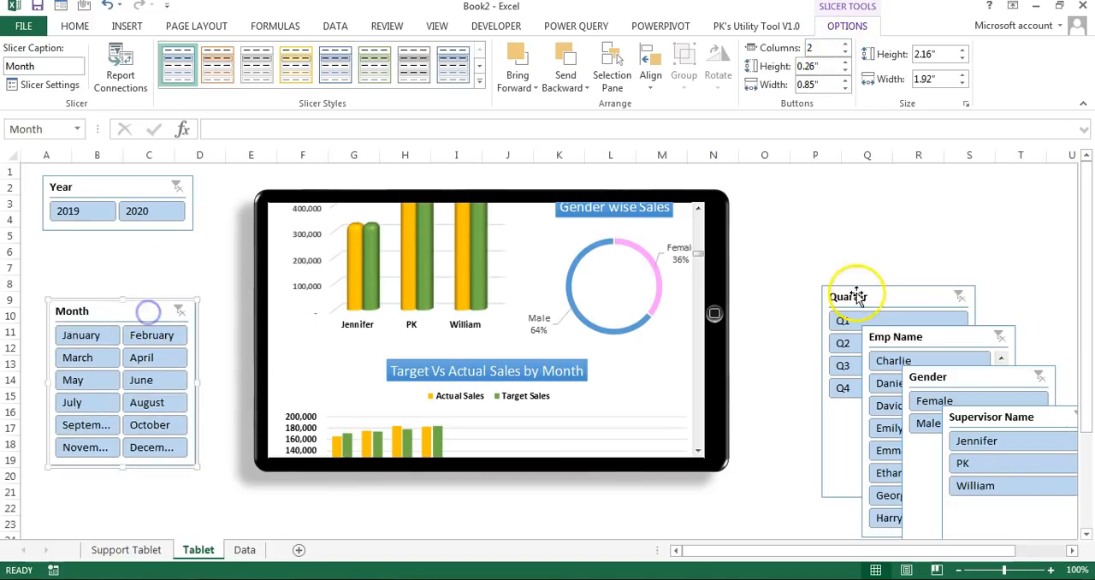
Step: Set the Quarter slicer to 4 columns, shorten it to about 0.69" and place it between the Year and Month slicers
drag(856, 294, 802, 196)
click(816, 49)
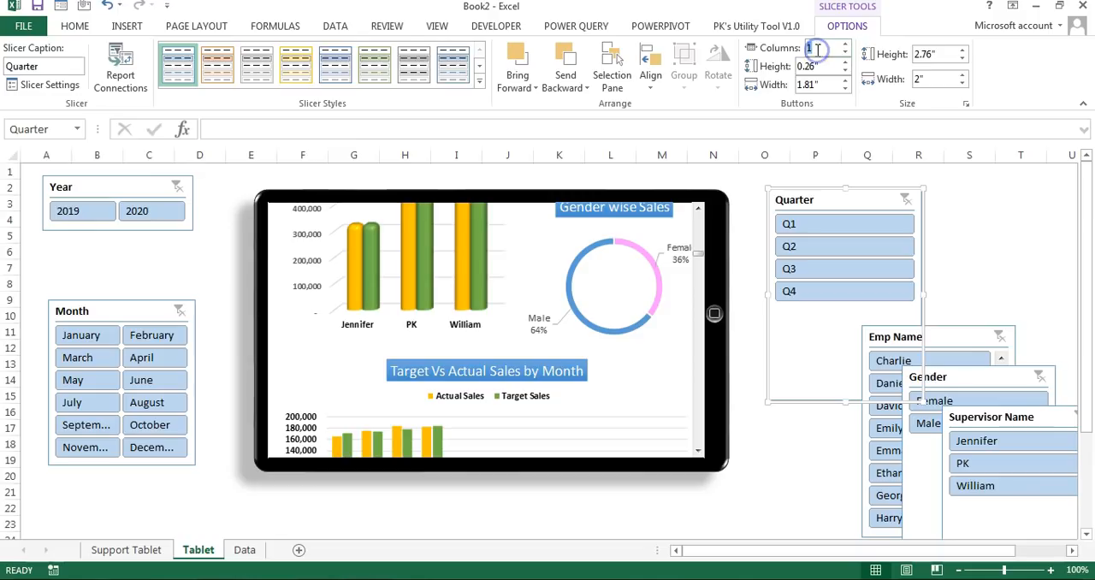
key(Return)
drag(844, 401, 860, 241)
drag(809, 209, 127, 244)
Step: Set the Gender slicer to 2 columns, shorten it to one button row and place it beside the tablet's upper right corner
click(1031, 419)
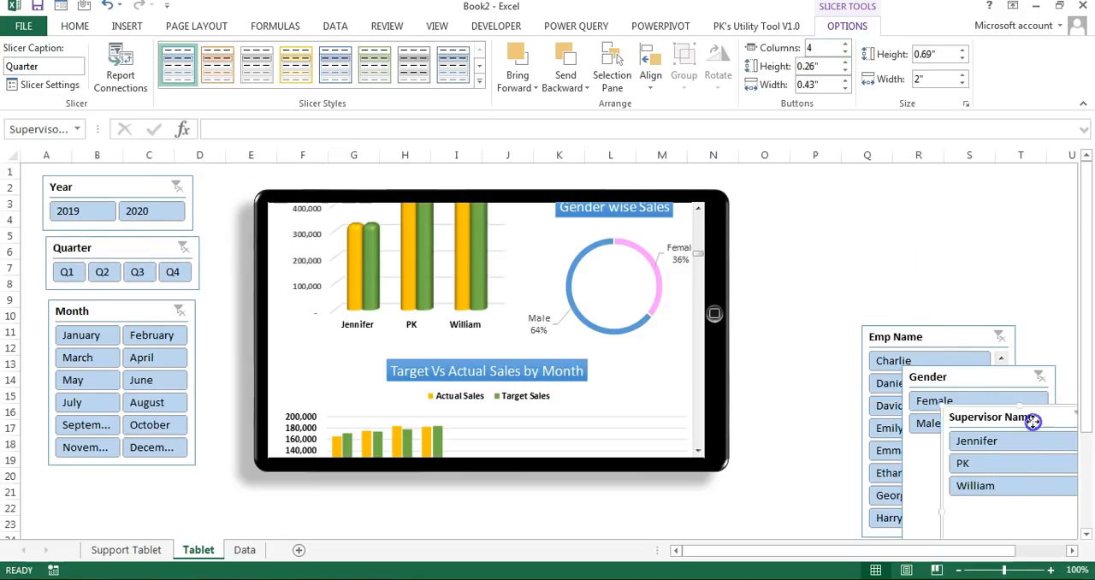
drag(963, 380, 803, 237)
click(826, 51)
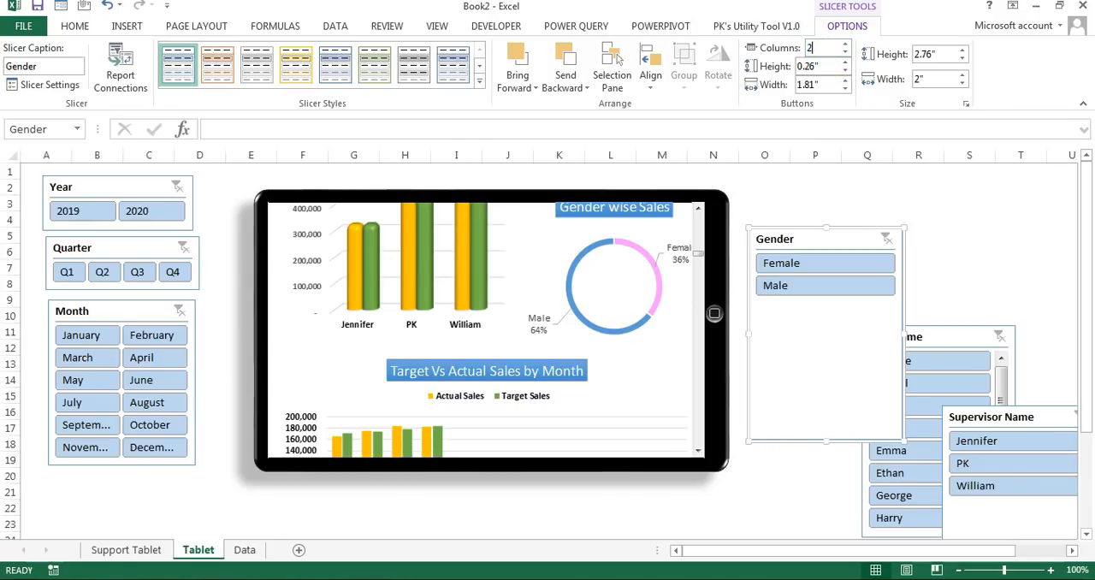
key(Return)
drag(824, 440, 830, 281)
drag(832, 242, 833, 201)
Step: Set the Emp Name slicer to 2 columns, shorten it and place it below the Gender slicer
drag(912, 344, 809, 301)
click(826, 47)
text(2)
key(Return)
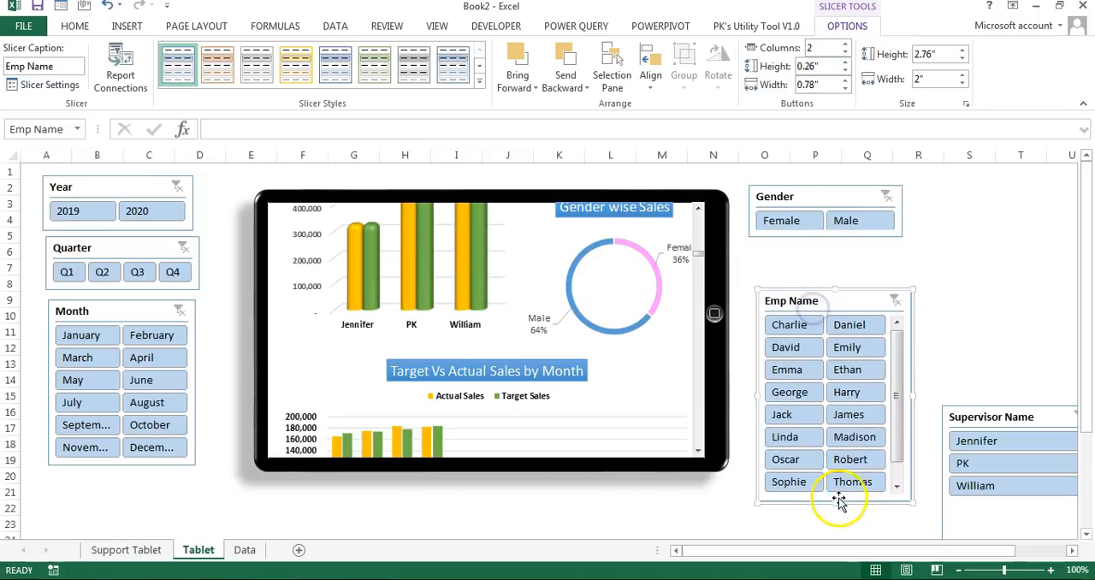
drag(836, 502, 837, 458)
drag(848, 301, 846, 320)
Step: Shorten the Supervisor Name slicer to about 1.28" and stack it closely between the Gender and Emp Name slicers
drag(997, 428, 806, 262)
drag(828, 453, 829, 337)
drag(907, 351, 904, 384)
drag(828, 188, 830, 176)
drag(836, 249, 838, 238)
drag(831, 351, 831, 340)
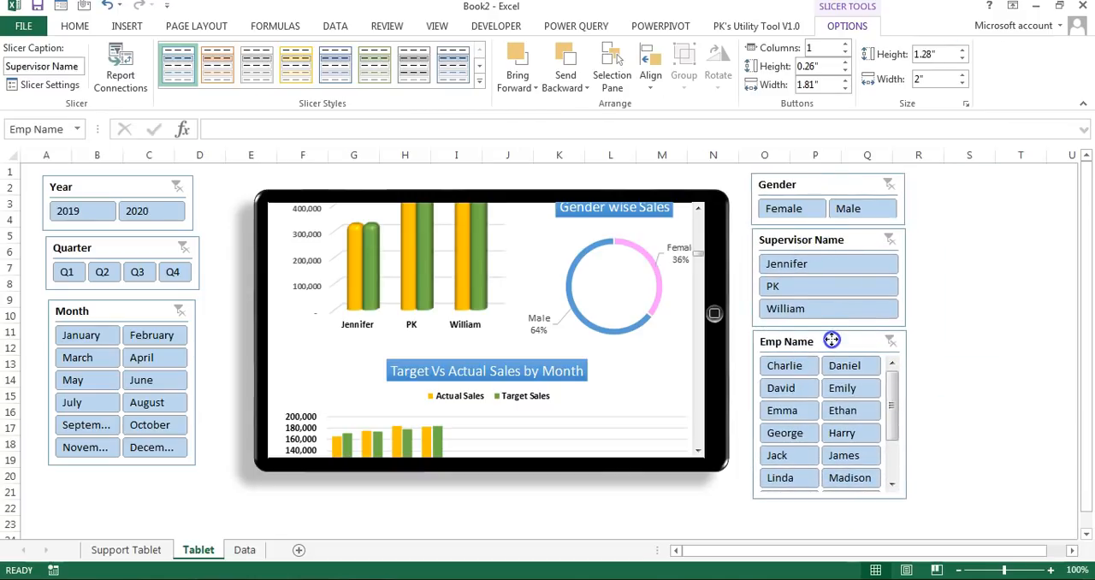
Step: Nudge the Year, Quarter and Month slicers into a tidier column beside the tablet
drag(112, 186, 112, 182)
drag(170, 252, 165, 244)
drag(145, 314, 142, 309)
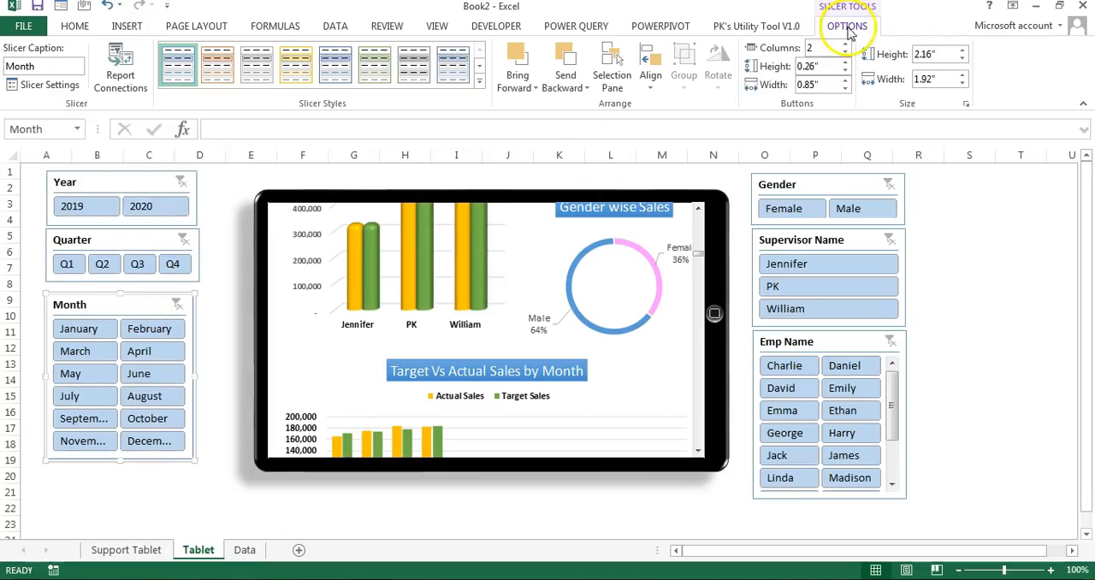
Step: Apply Slicer Style Dark 1 to the Year, Month, Gender and Emp Name slicers
click(128, 186)
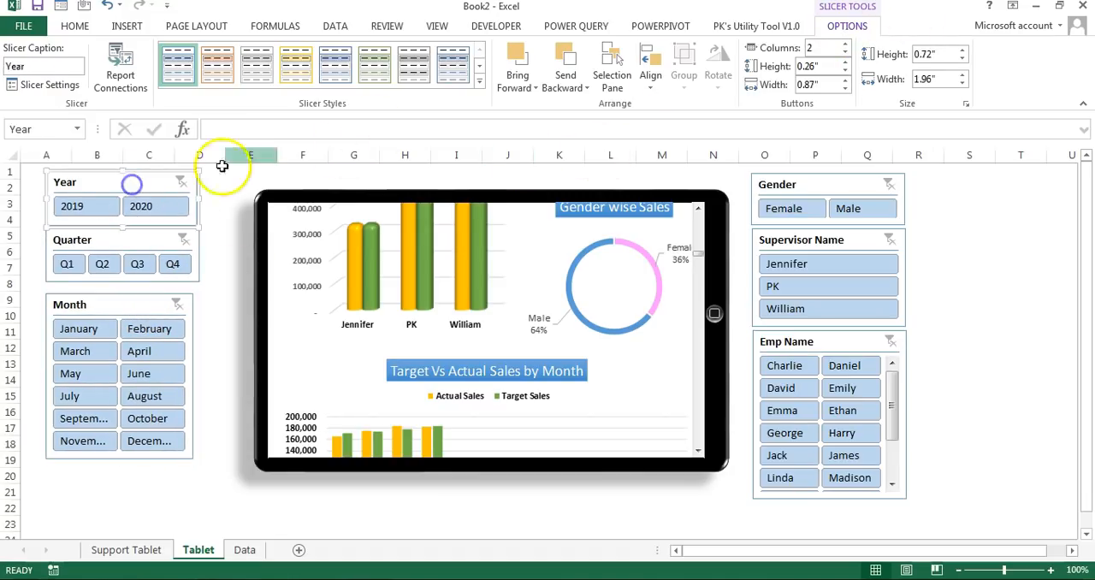
click(480, 83)
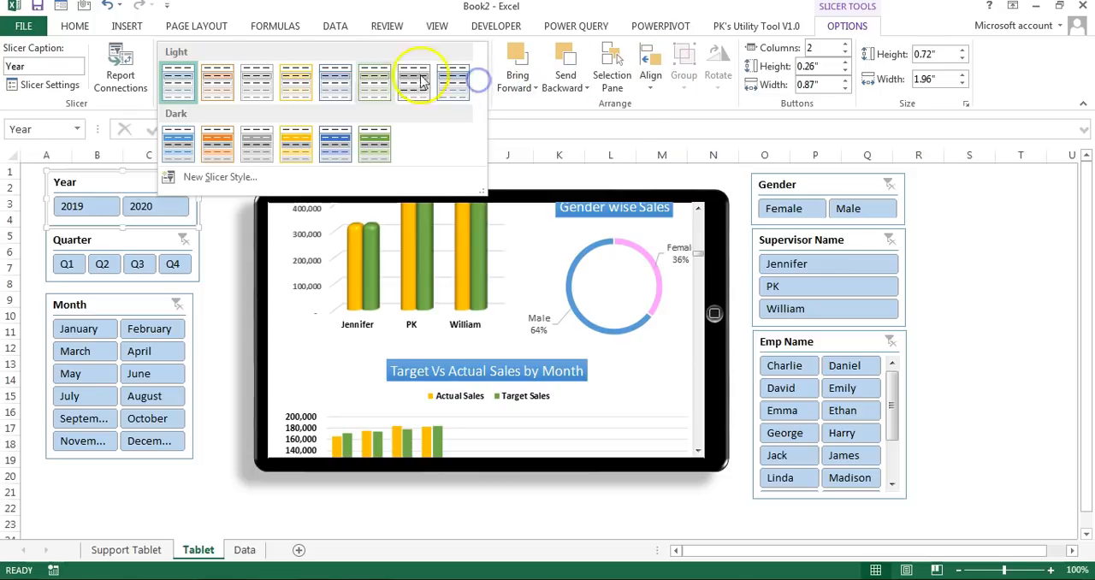
click(190, 147)
click(142, 317)
click(177, 63)
click(812, 184)
ctrl+click(802, 240)
ctrl+click(813, 346)
click(176, 71)
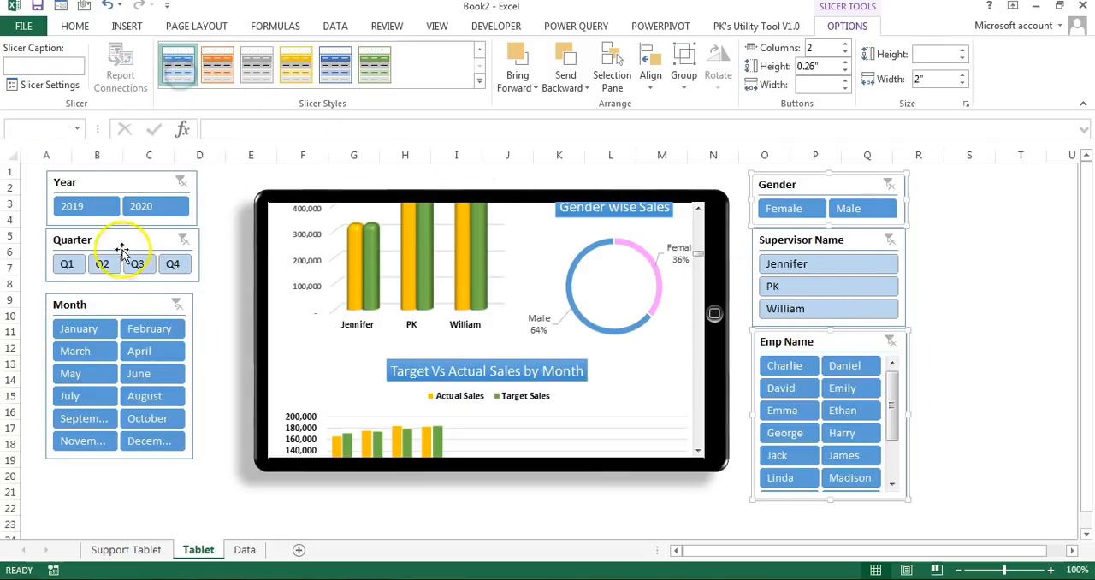
Step: Apply the dark orange slicer style to the Quarter and Supervisor Name slicers
click(120, 245)
ctrl+click(745, 240)
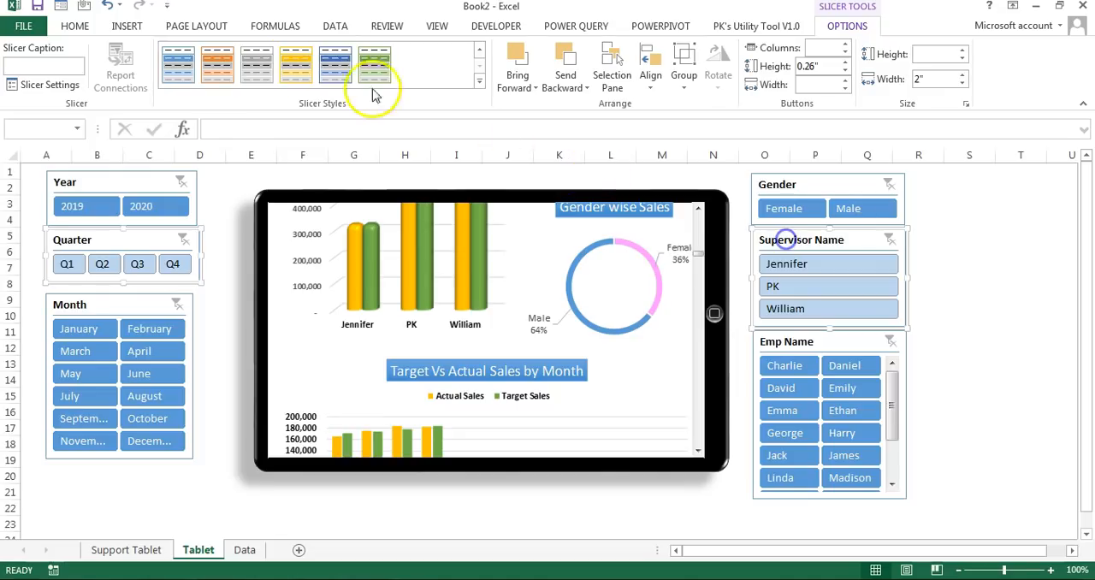
click(217, 64)
click(222, 174)
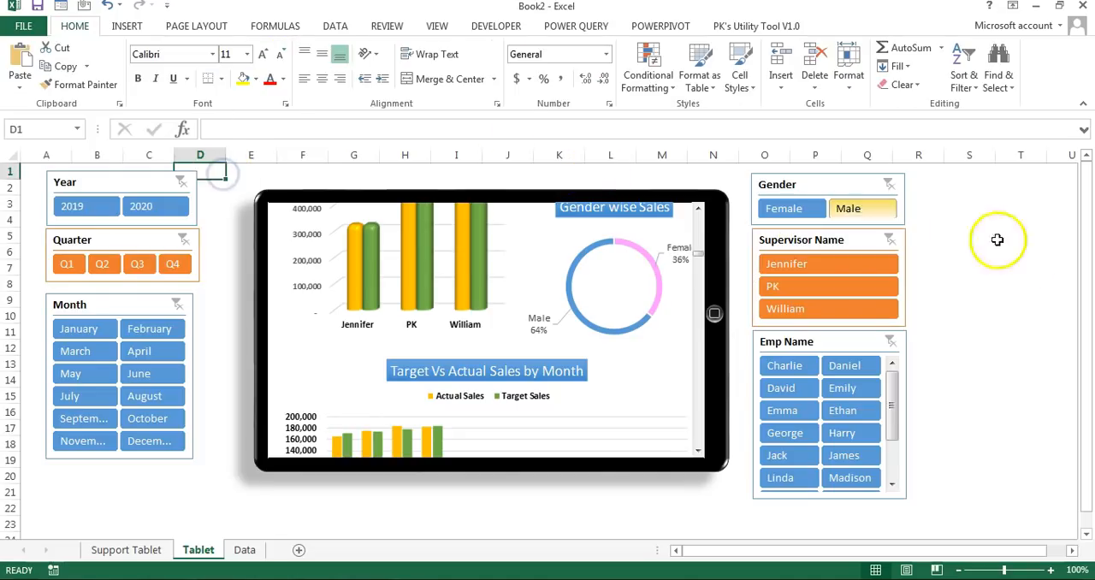
click(1014, 261)
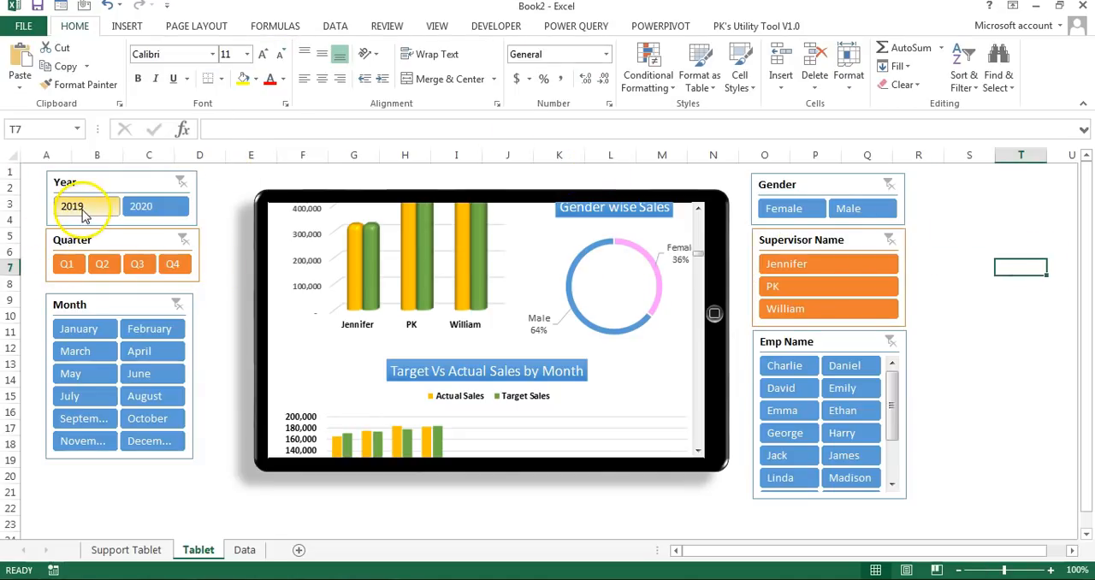
Step: Test the Year slicer by filtering the dashboard to 2020 and to 2019
click(155, 208)
click(96, 209)
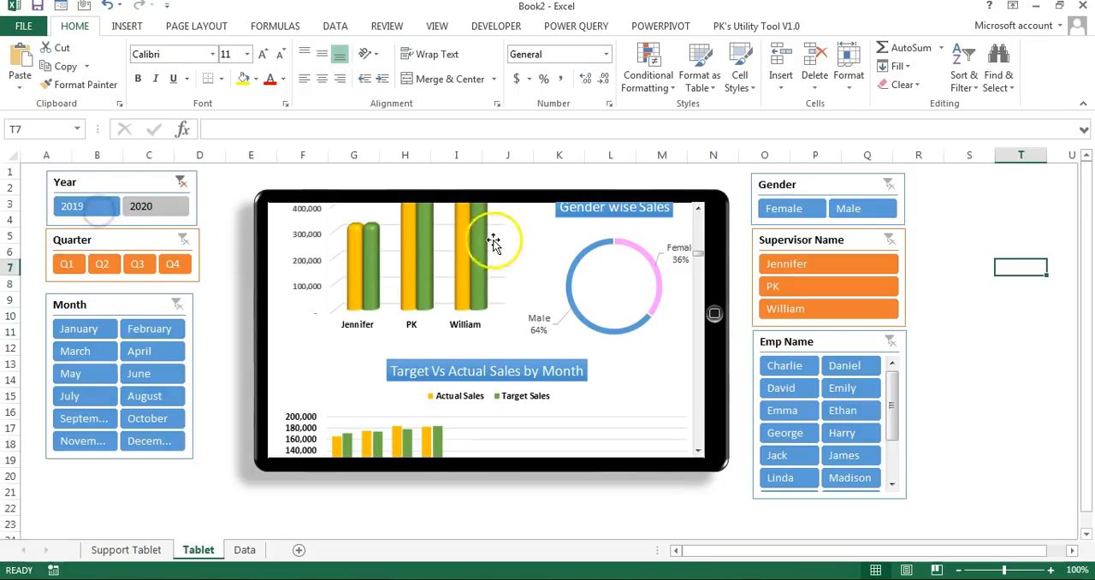
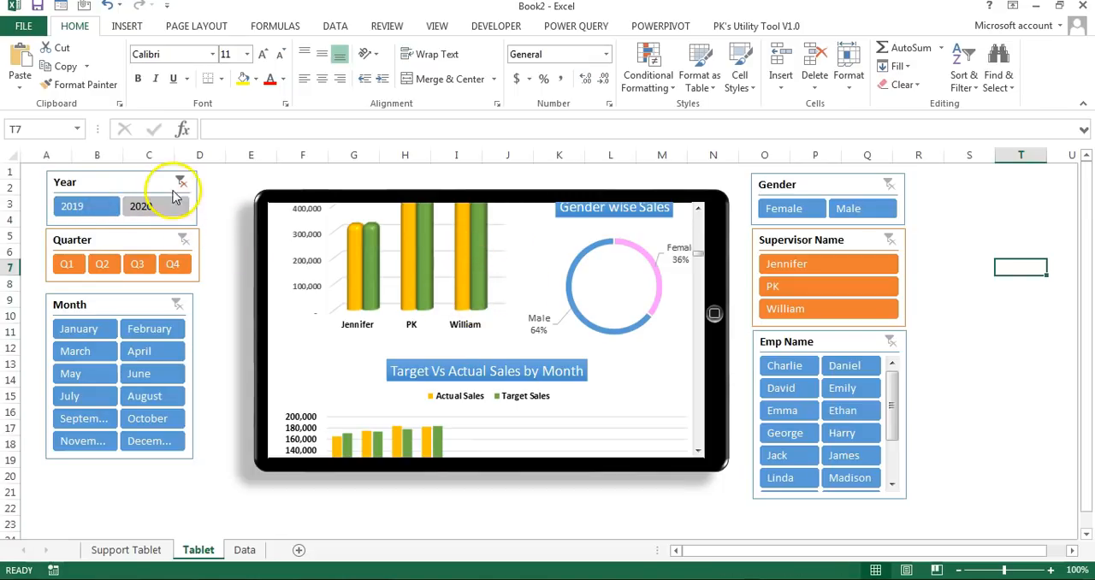
Step: Connect the Year slicer to PivotTable2 through PivotTable6 in addition to PivotTable1
right_click(124, 183)
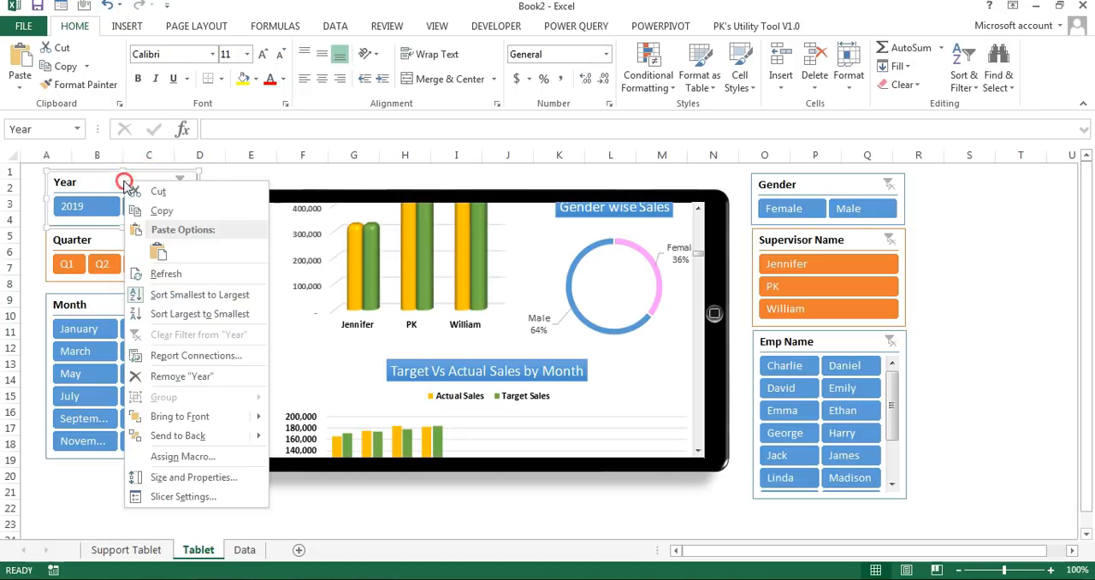
click(195, 363)
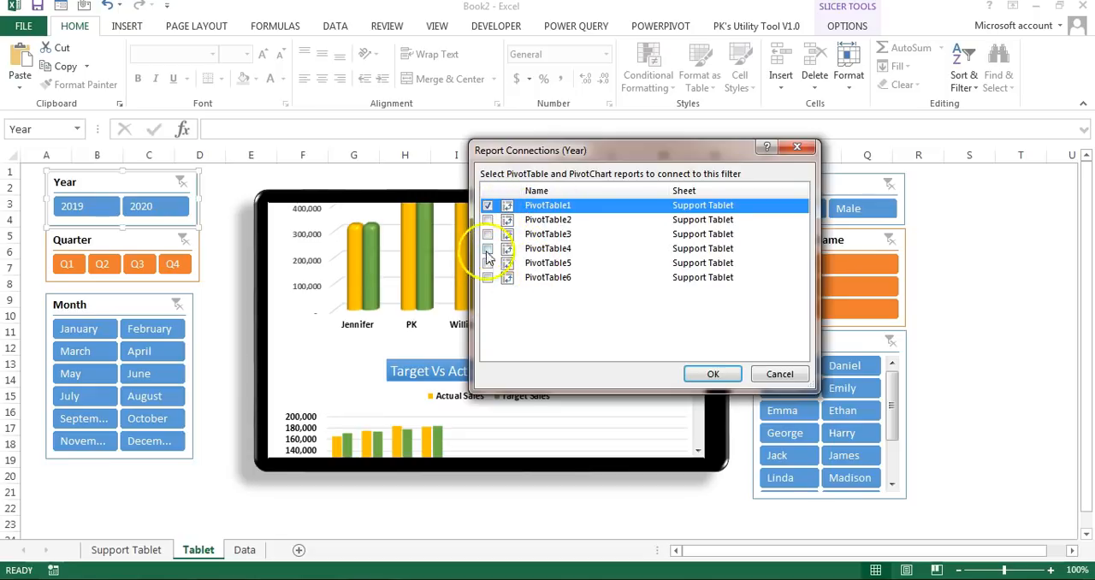
click(488, 220)
click(487, 233)
click(488, 248)
click(487, 262)
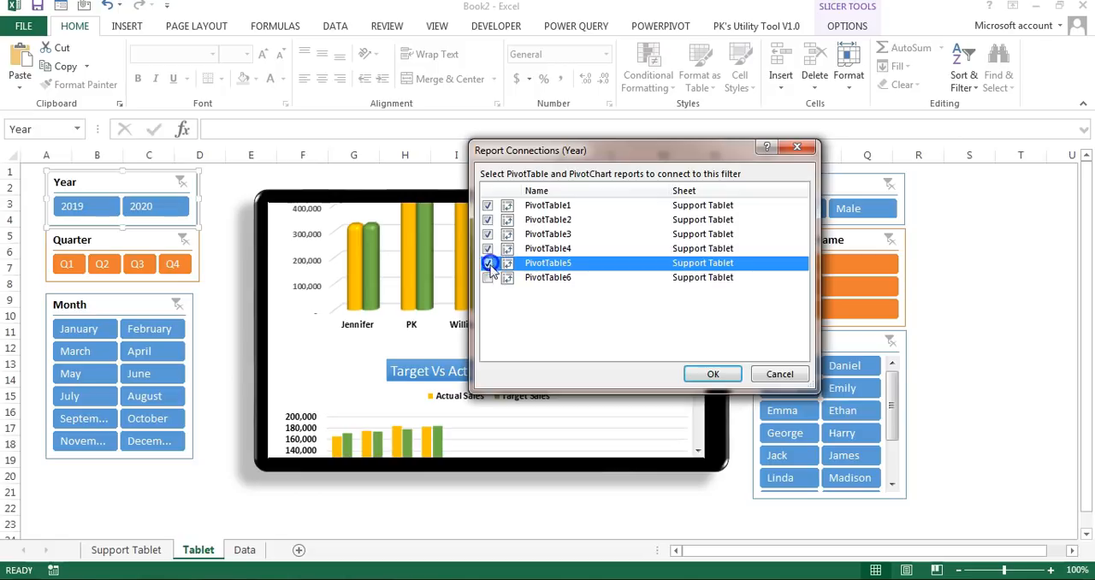
click(487, 277)
click(715, 374)
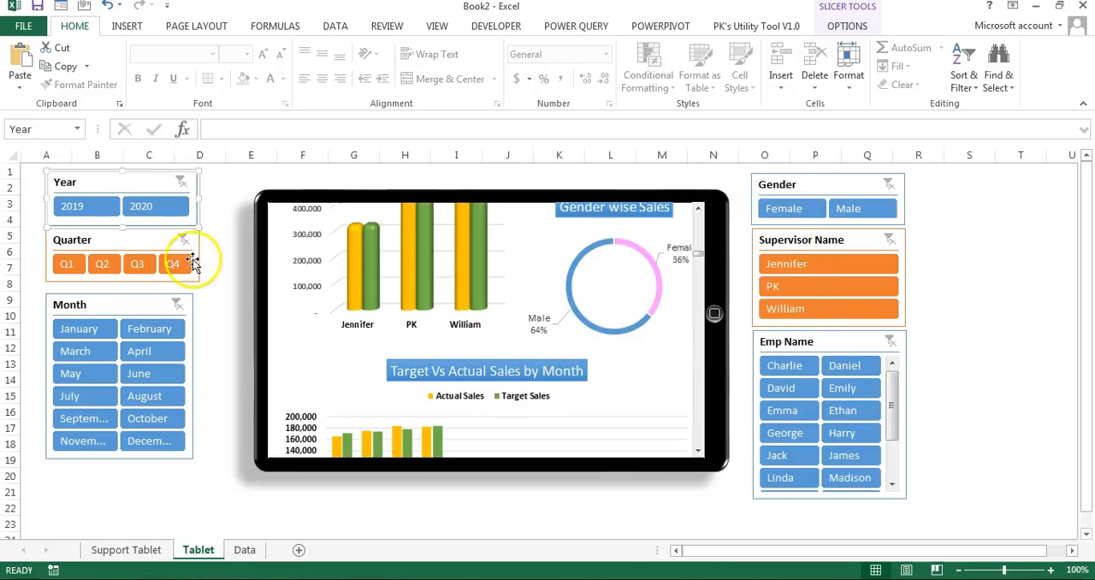
Step: Test the Year slicer with 2020 and 2019 while checking the tablet's Target Vs Actual Sales by Month chart
click(149, 208)
click(81, 209)
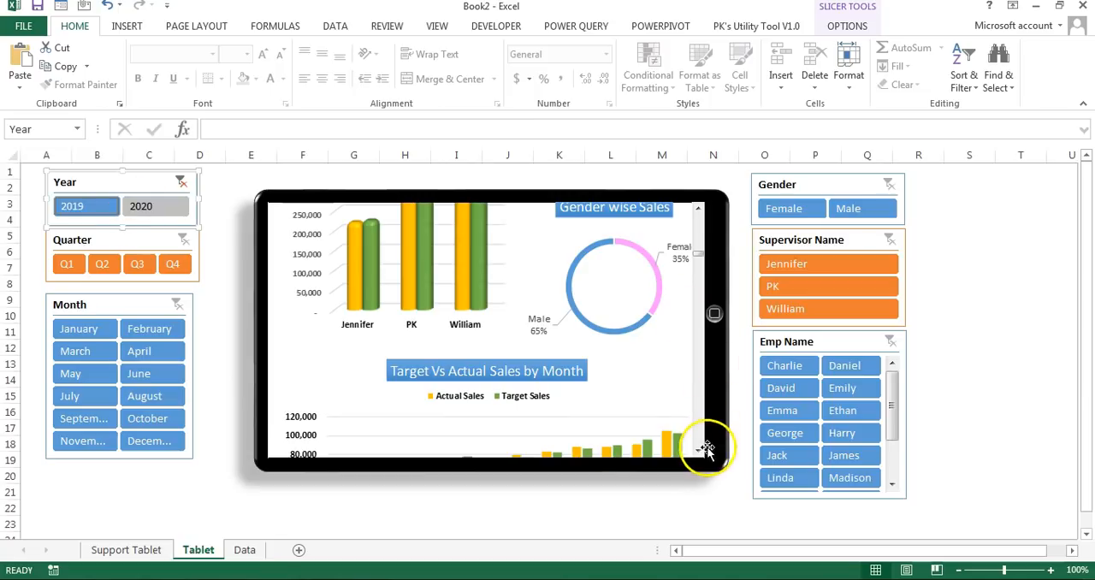
click(698, 454)
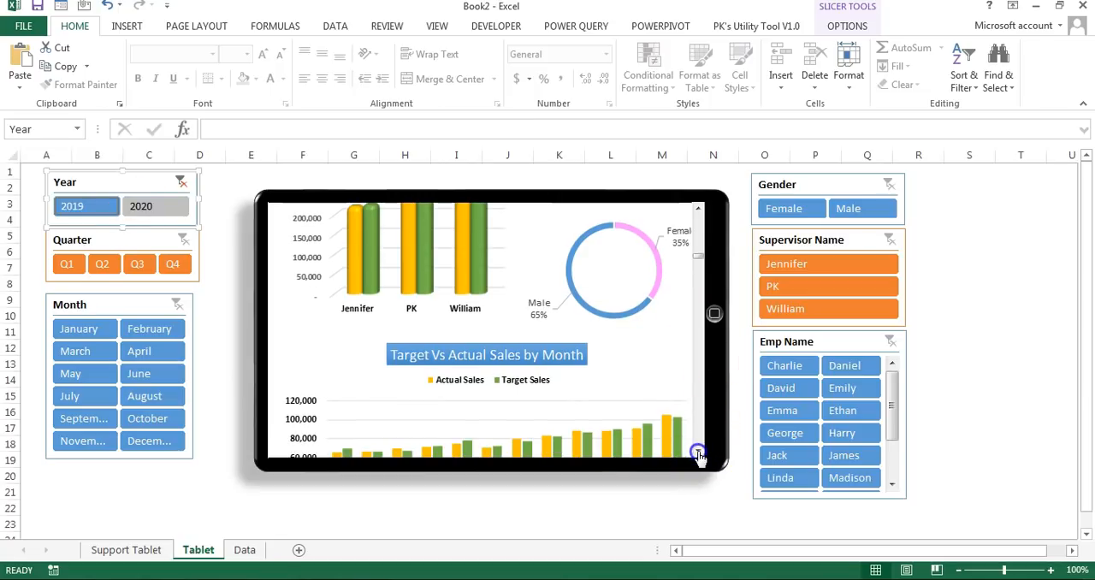
click(697, 456)
click(153, 207)
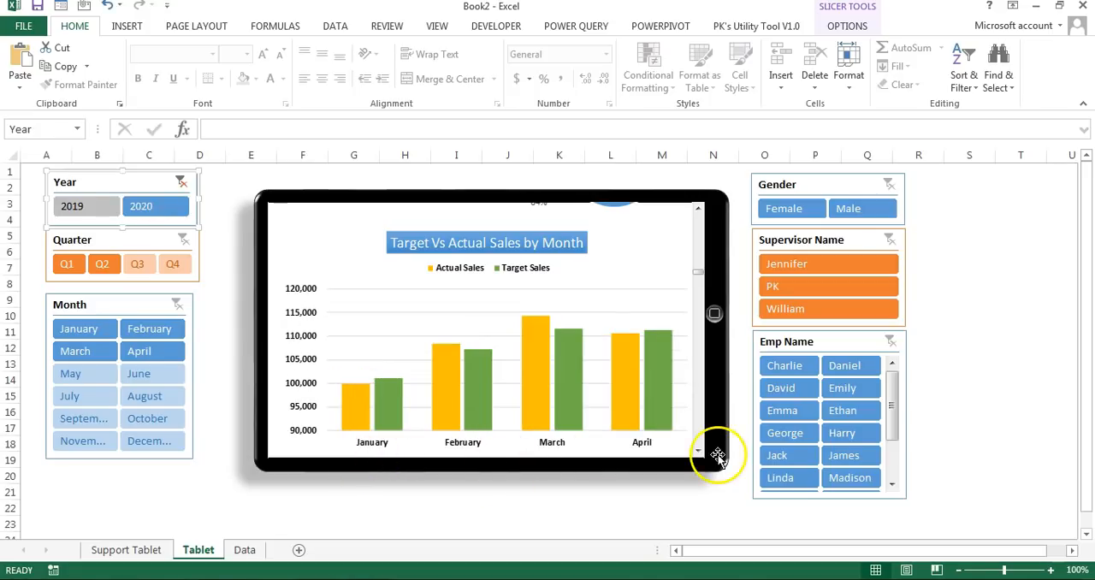
click(84, 206)
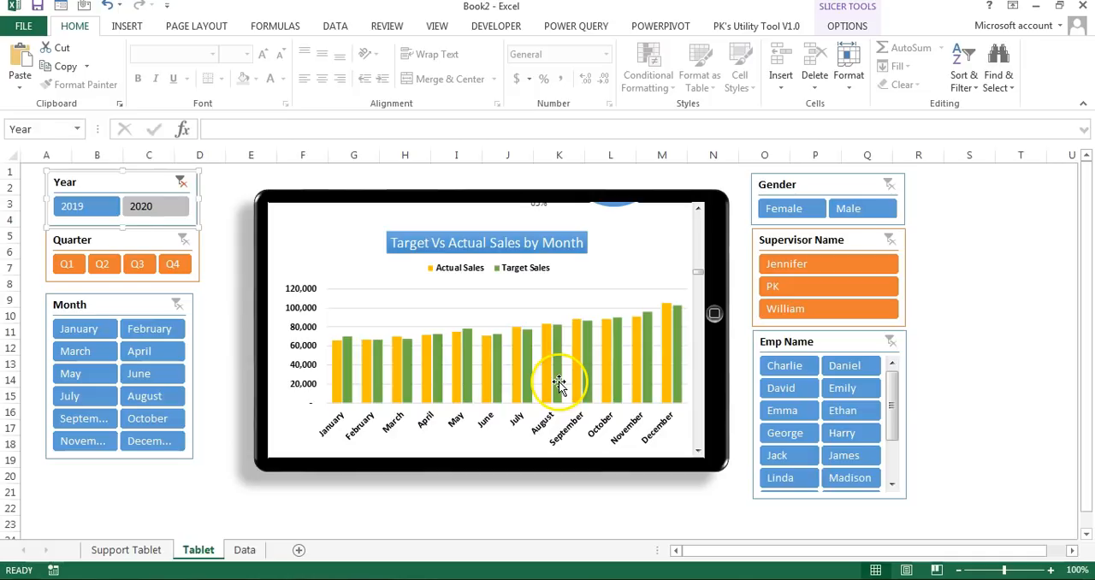
Step: Connect the Quarter, Month and Supervisor Name slicers to the other Support Tablet pivot tables and return the dashboard picture to its top
right_click(120, 246)
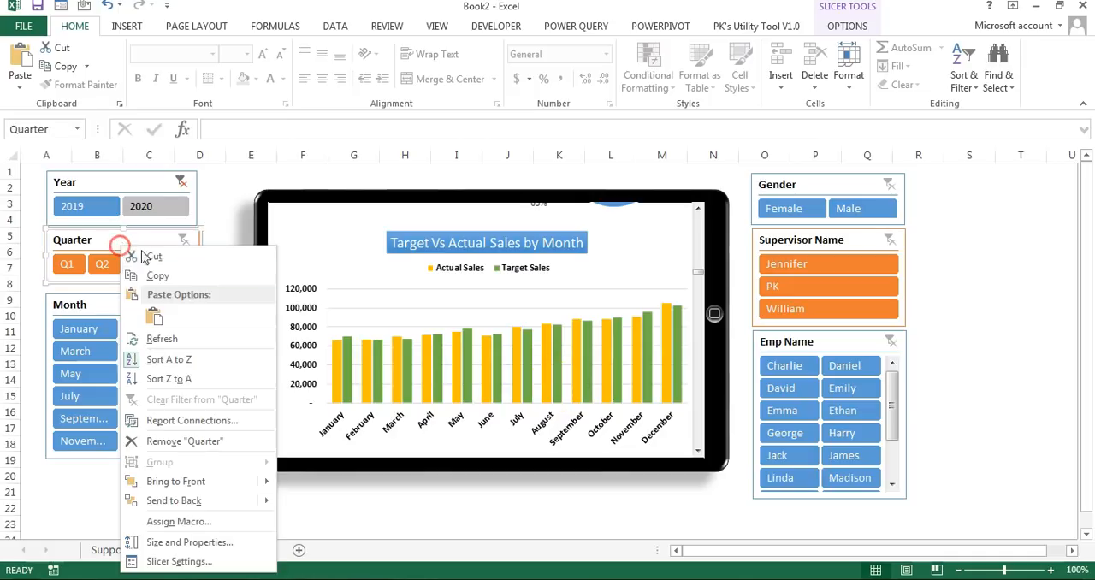
click(192, 419)
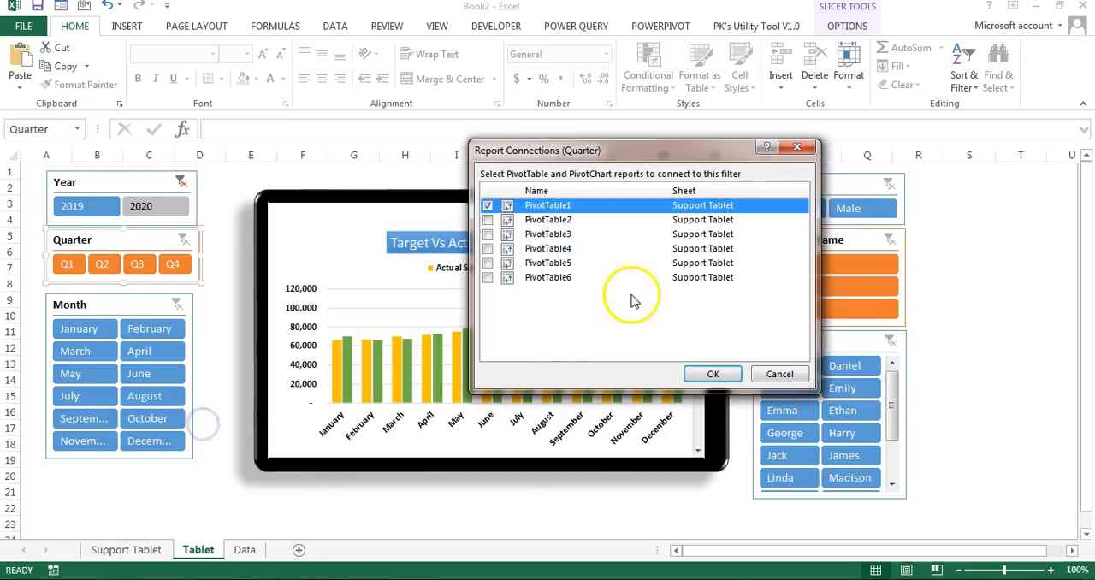
click(487, 220)
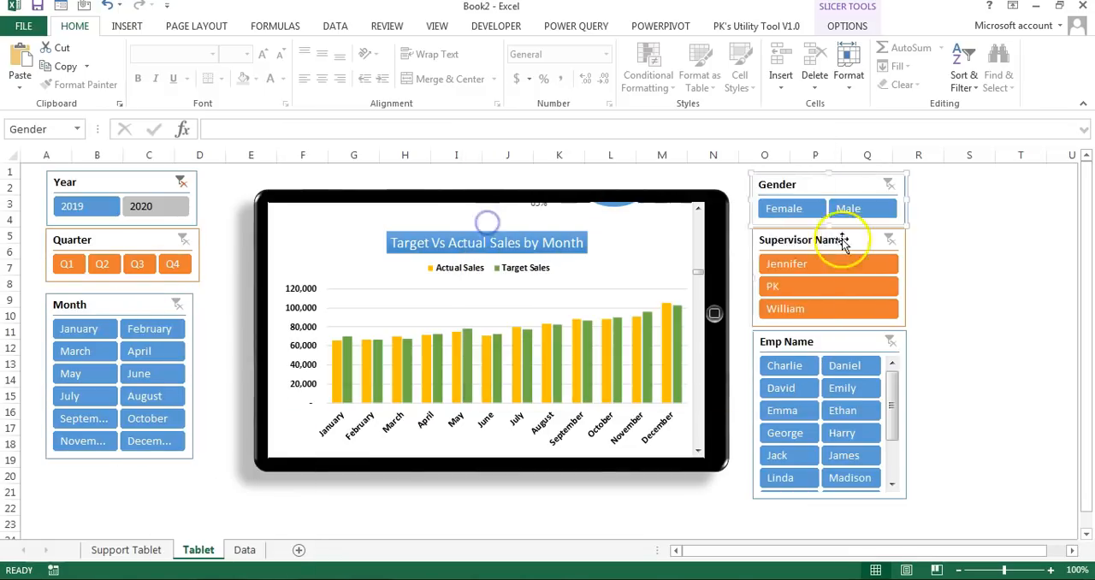
click(842, 242)
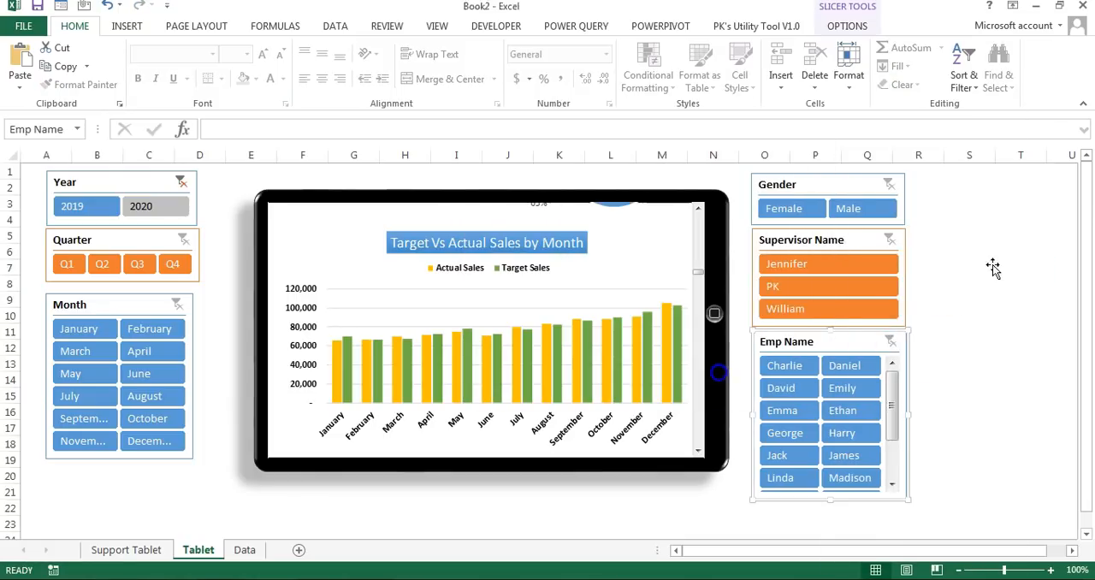
click(992, 266)
click(698, 208)
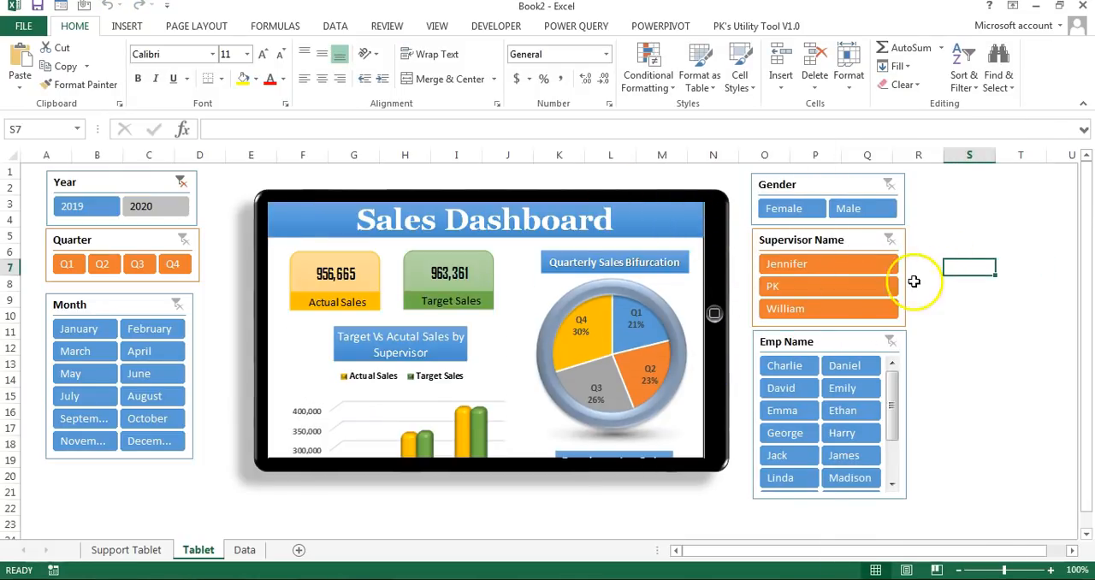
click(970, 313)
Step: Copy the Support Tablet sheet to the end of the workbook and name the copy Support Mobile
click(128, 551)
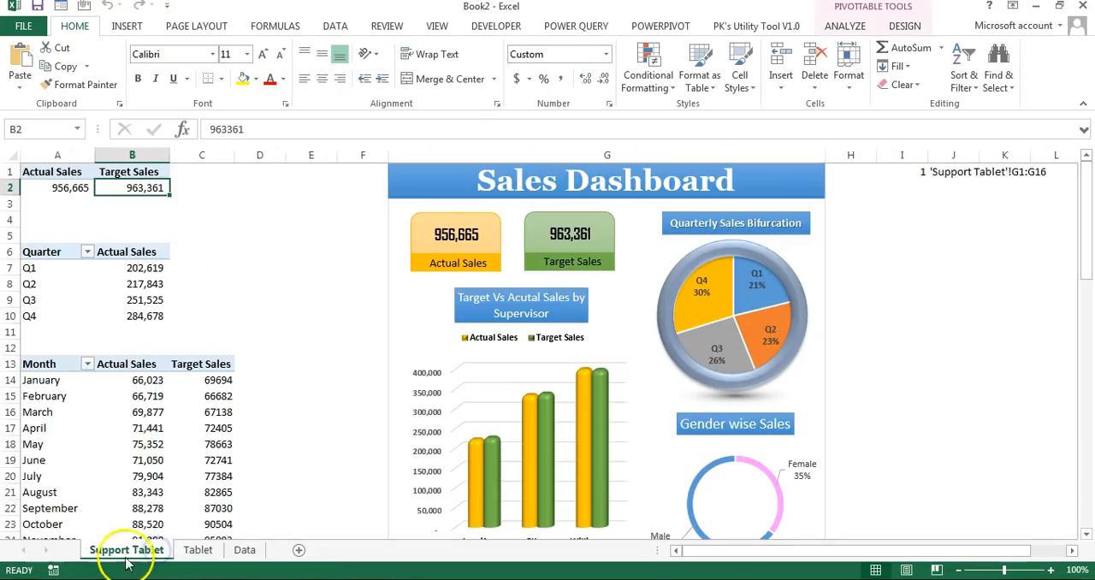
right_click(141, 560)
click(211, 423)
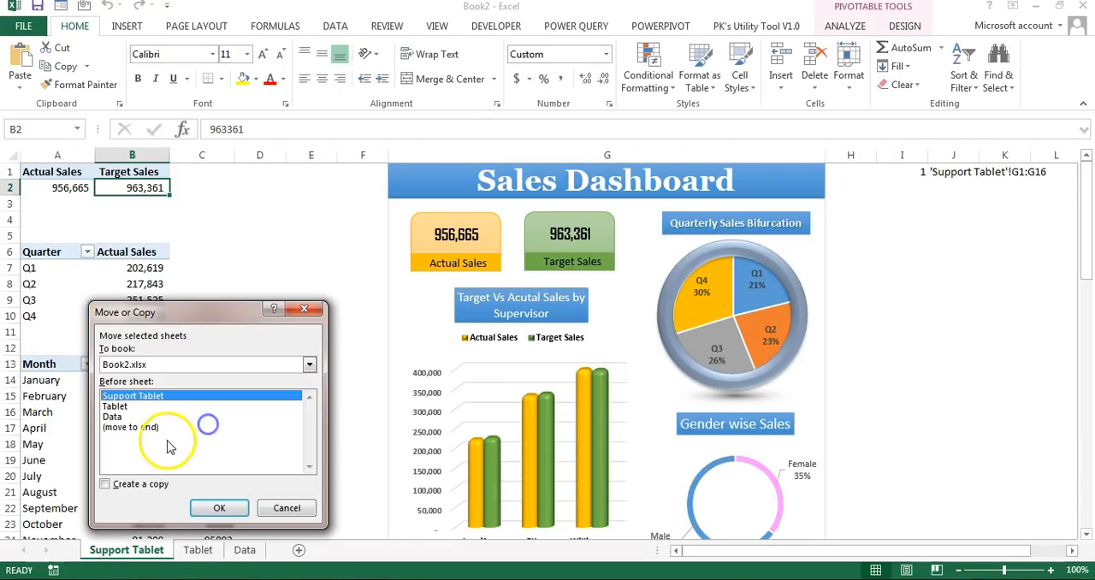
click(141, 428)
click(141, 485)
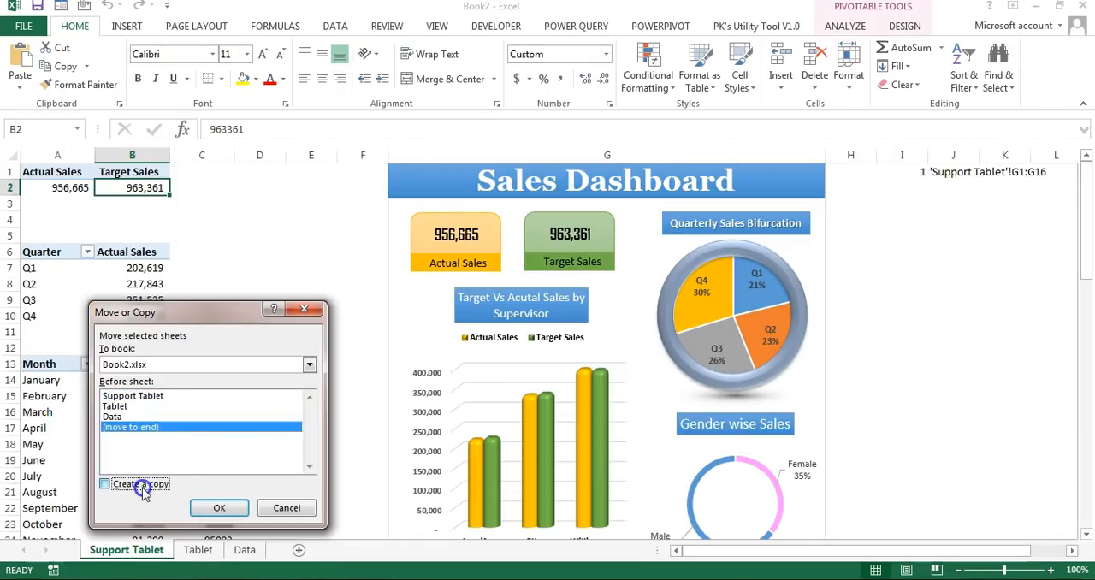
click(220, 508)
click(316, 550)
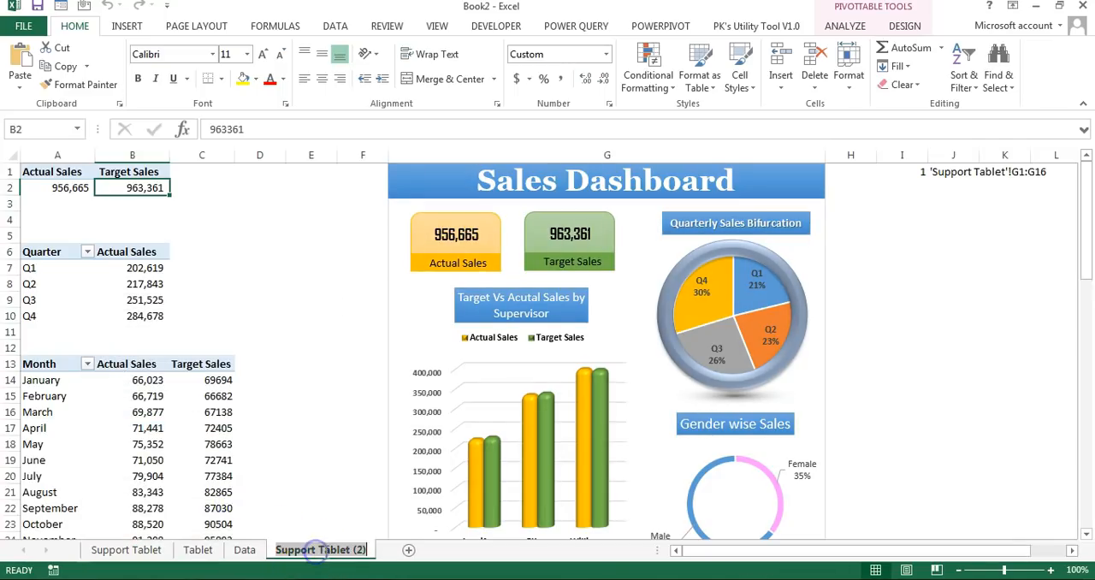
double_click(359, 549)
text(Support Mobile)
click(850, 250)
Step: Copy the Tablet sheet to the end of the workbook and name the copy Mobile
click(150, 556)
click(196, 550)
right_click(197, 550)
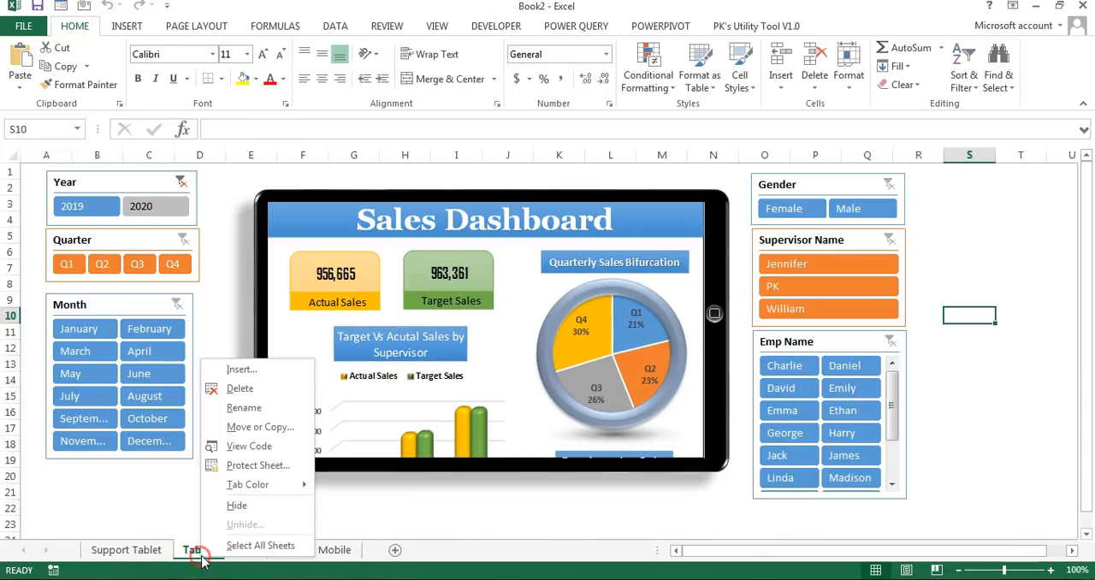
click(260, 426)
click(198, 442)
click(173, 488)
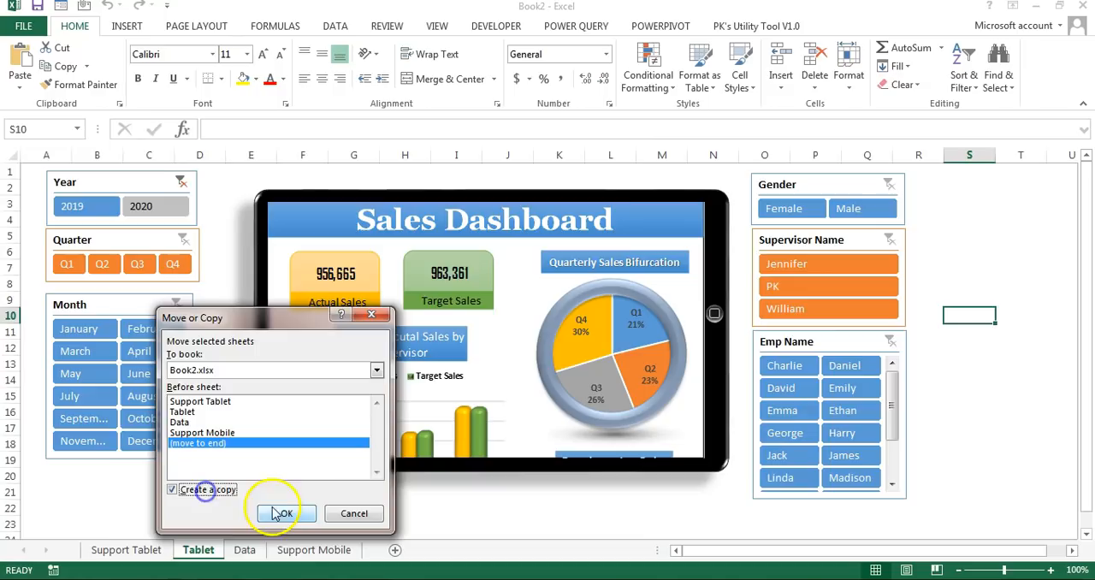
click(278, 512)
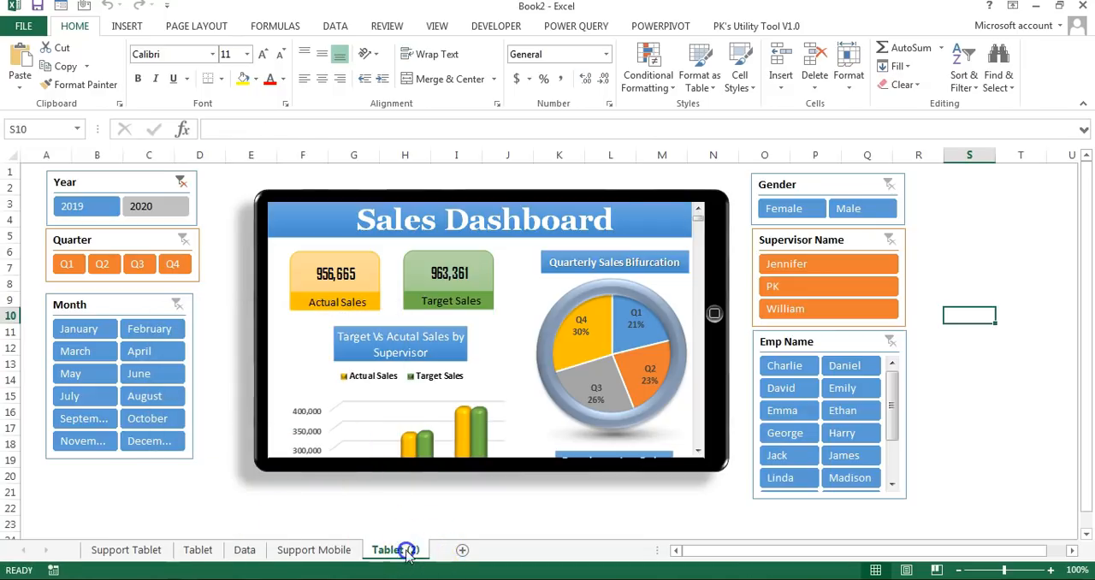
double_click(405, 550)
text(Mobil)
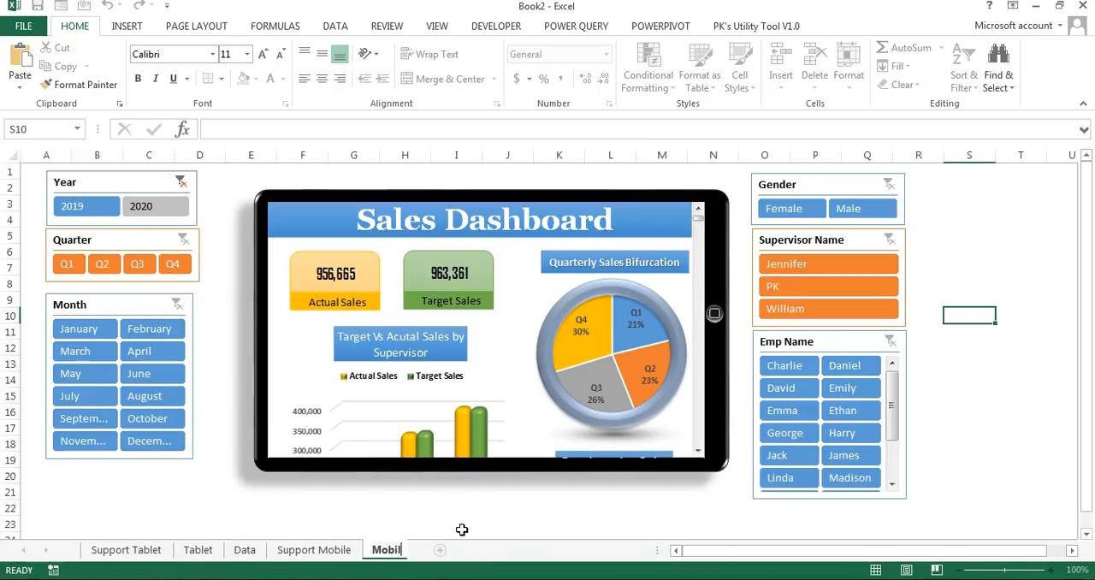
text(e)
key(Return)
Step: Delete the tablet frame and the linked dashboard picture from the Mobile sheet
click(660, 468)
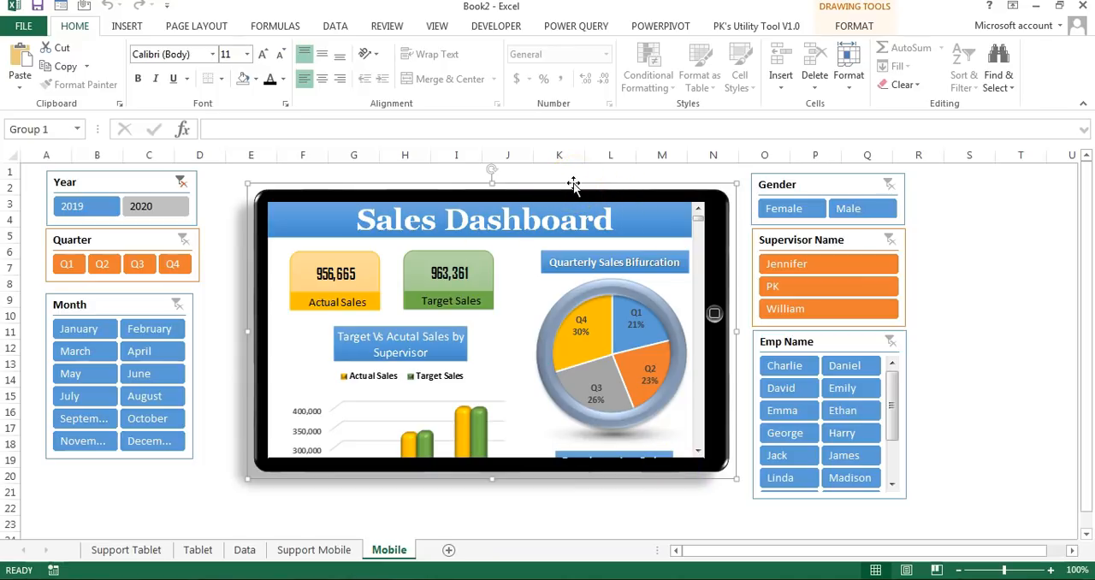
key(Delete)
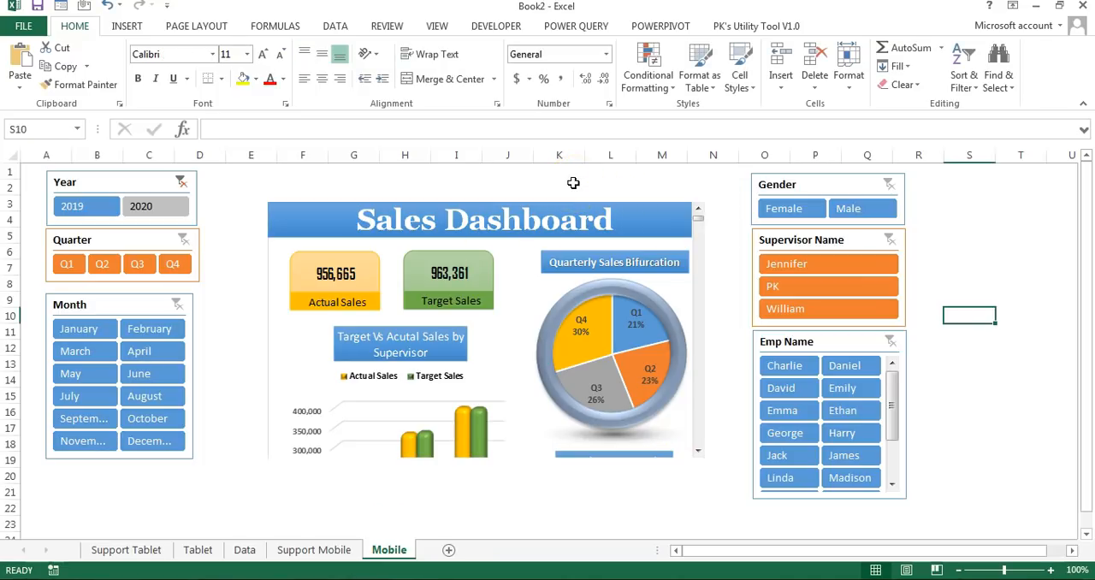
click(682, 247)
key(Delete)
Step: Move the Mobile sheet's scroll bar up slightly and link it to cell $I$1 on the Support Mobile sheet
right_click(700, 276)
key(Escape)
drag(697, 258, 697, 246)
right_click(697, 246)
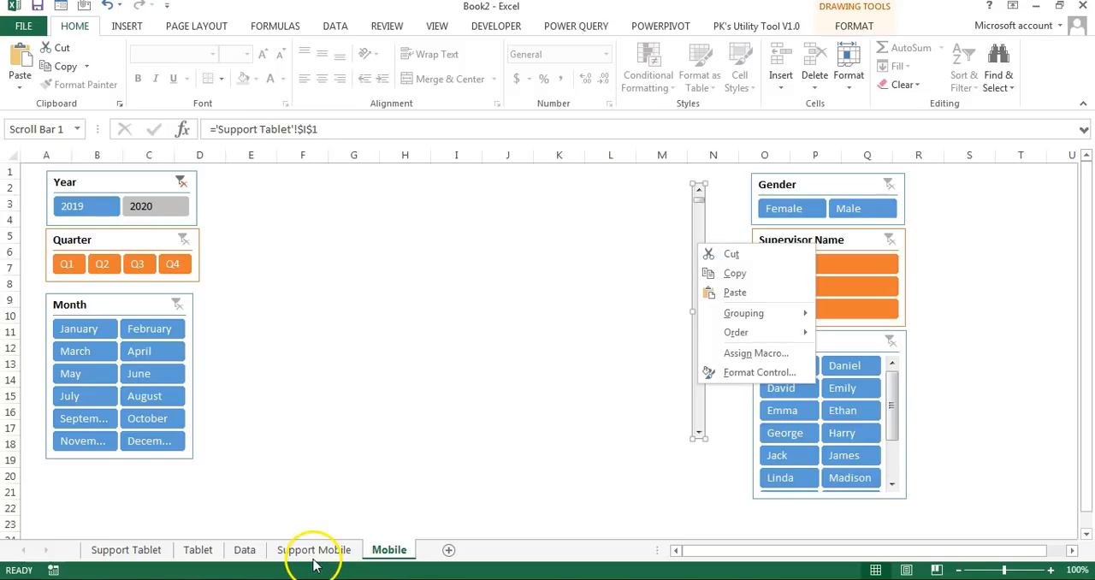
click(734, 372)
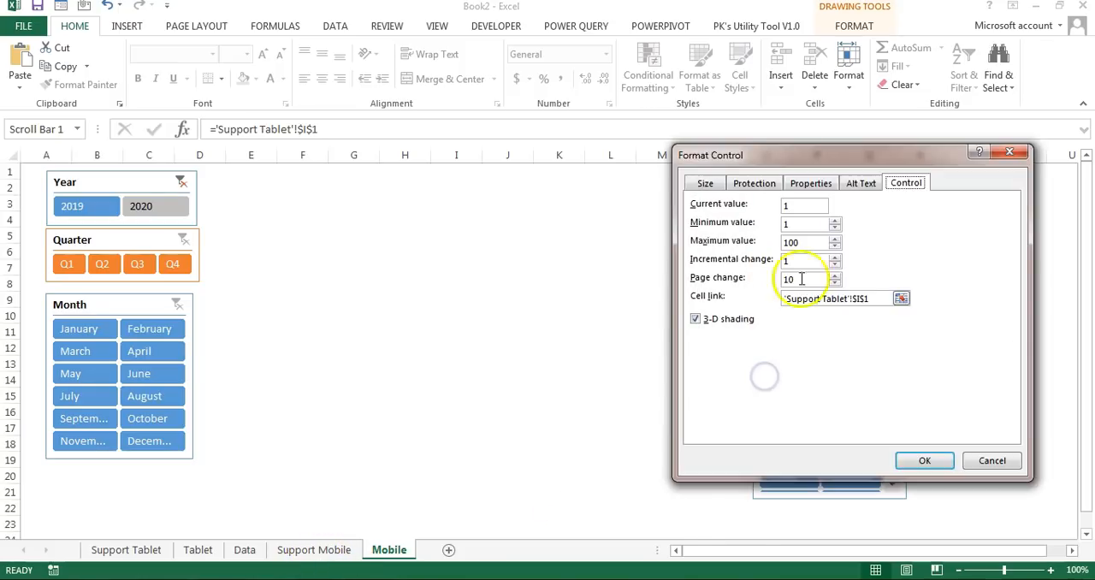
click(791, 298)
key(BackSpace)
click(313, 549)
drag(818, 154, 435, 171)
click(913, 172)
click(508, 482)
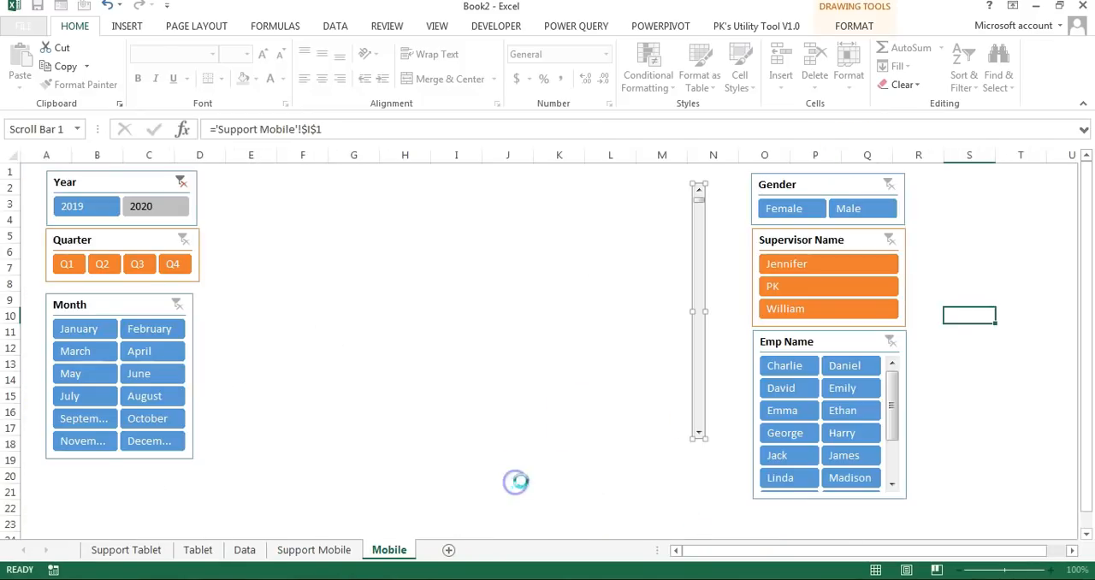
click(514, 412)
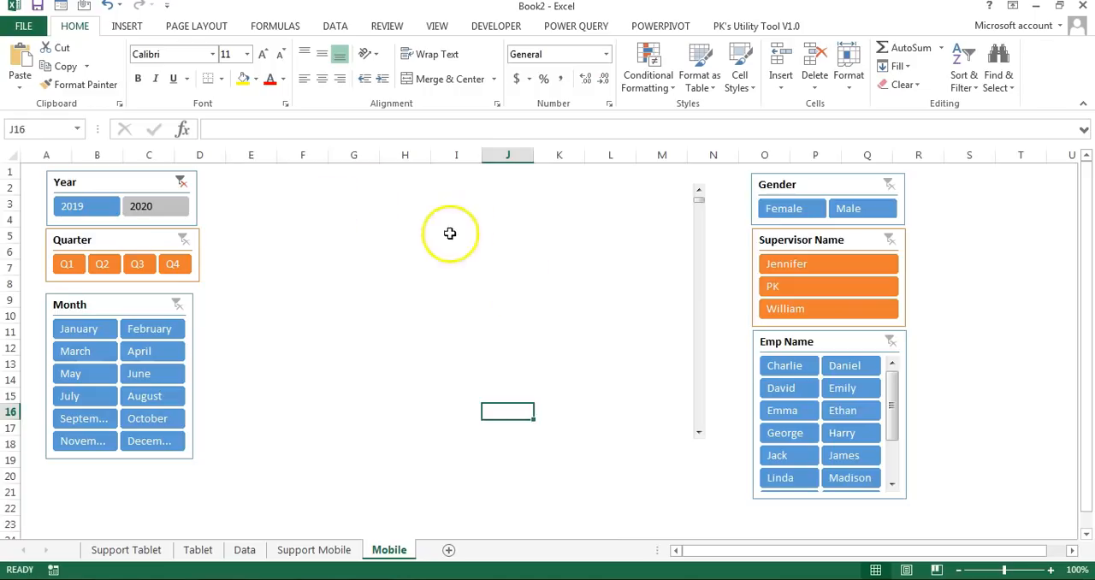
Step: Draw a rounded rectangle about 4.02" high and 2.44" wide between the slicers, with reduced corner rounding, as the phone body
click(130, 27)
click(256, 50)
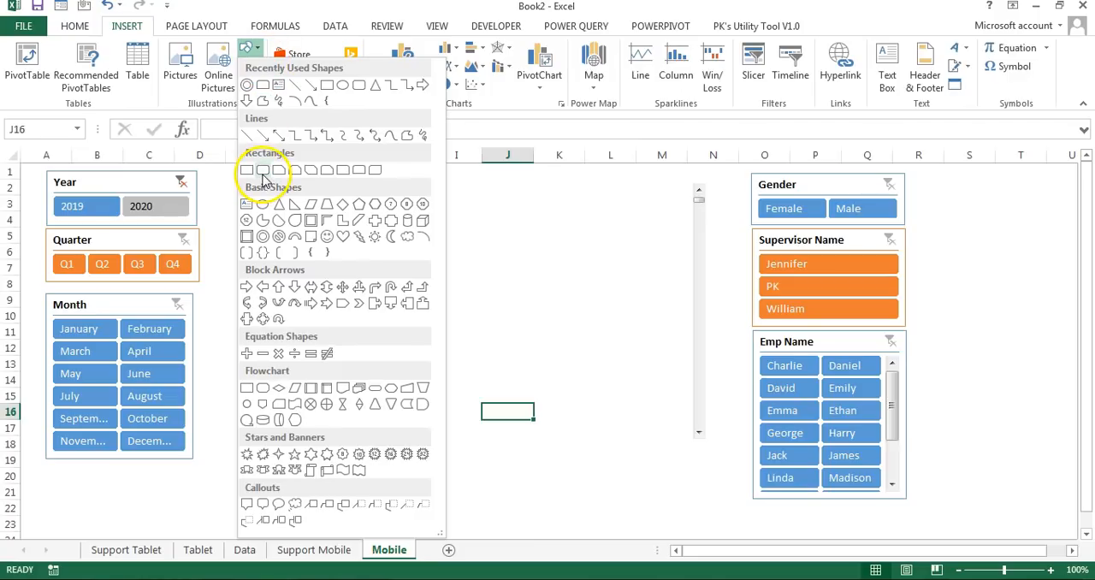
click(262, 174)
drag(320, 175, 541, 483)
drag(452, 313, 442, 311)
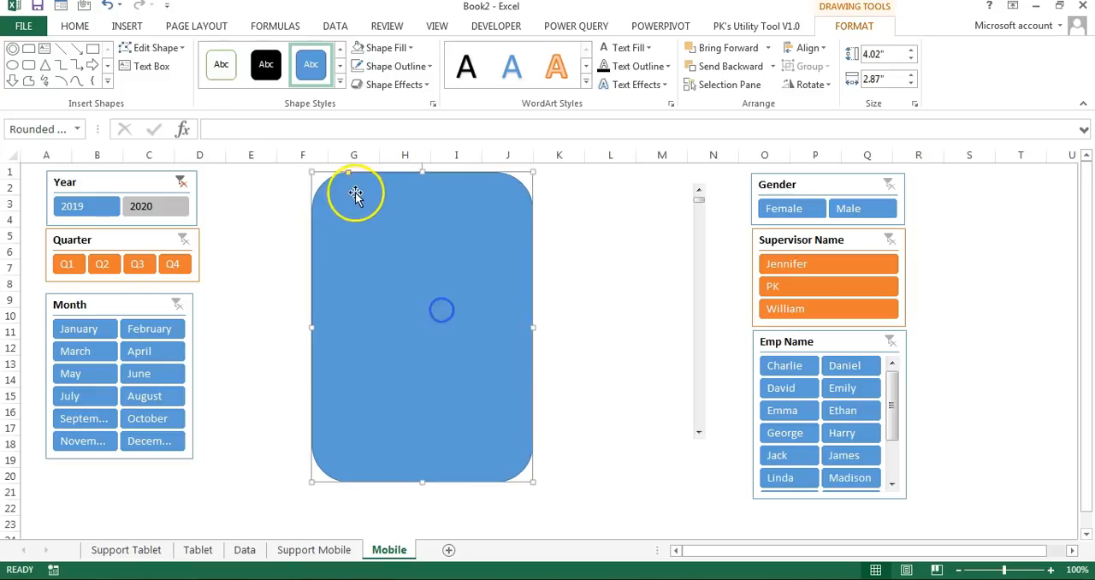
drag(349, 176, 325, 174)
drag(531, 318, 515, 317)
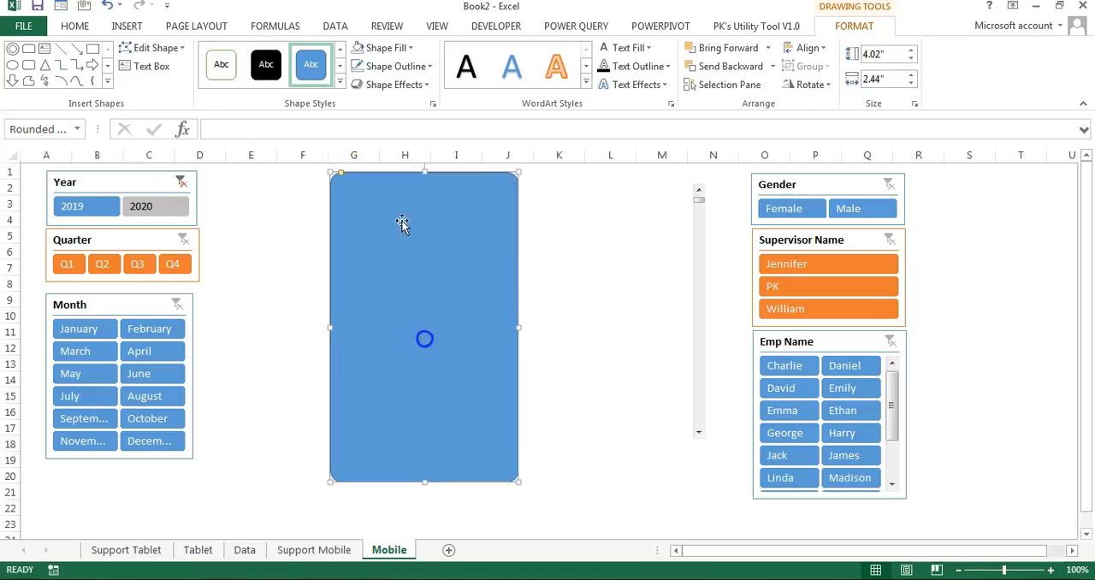
Step: Give the phone body a black fill, no outline and a preset shape effect with a shadow toward the lower left
click(385, 47)
click(370, 103)
click(395, 66)
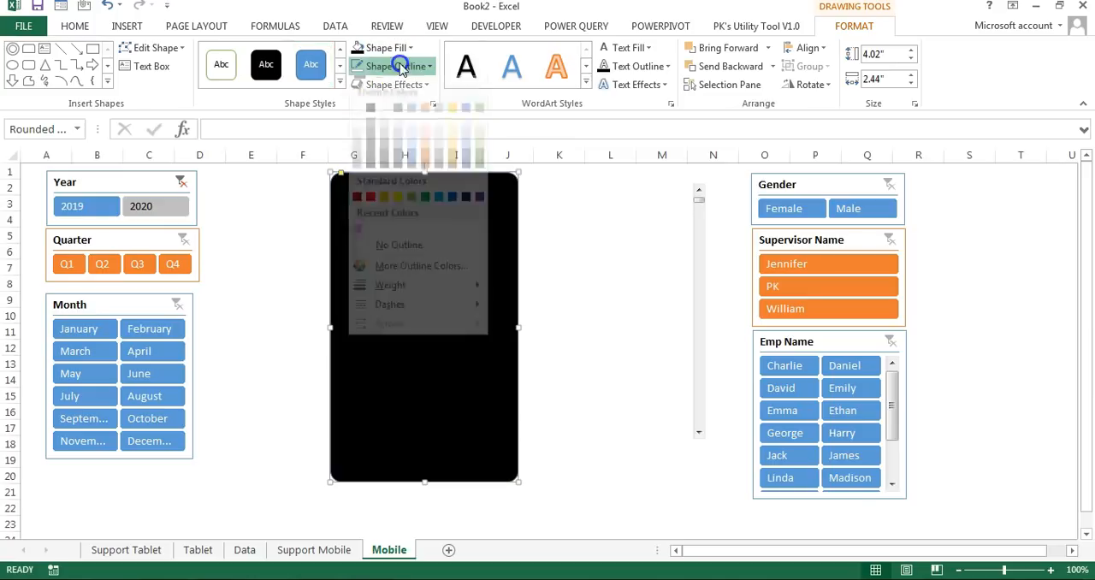
click(404, 260)
click(410, 86)
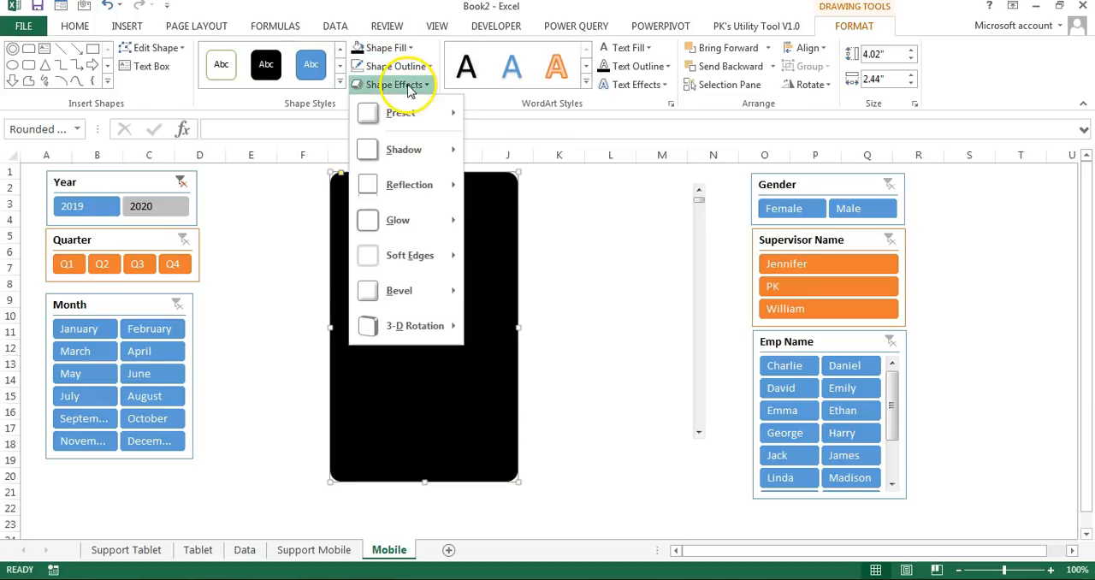
mouse_move(402, 112)
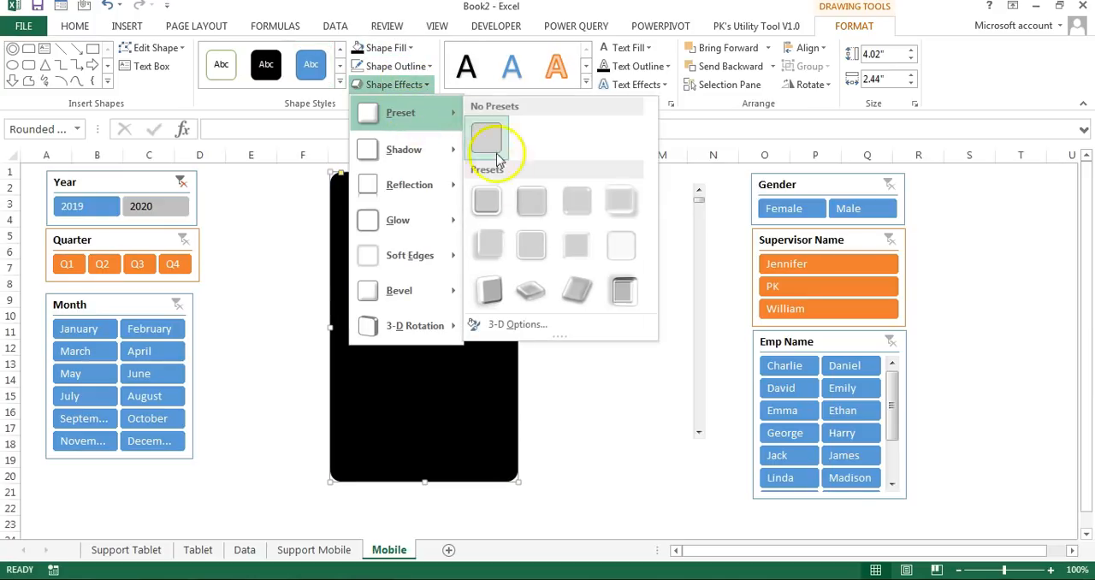
click(497, 246)
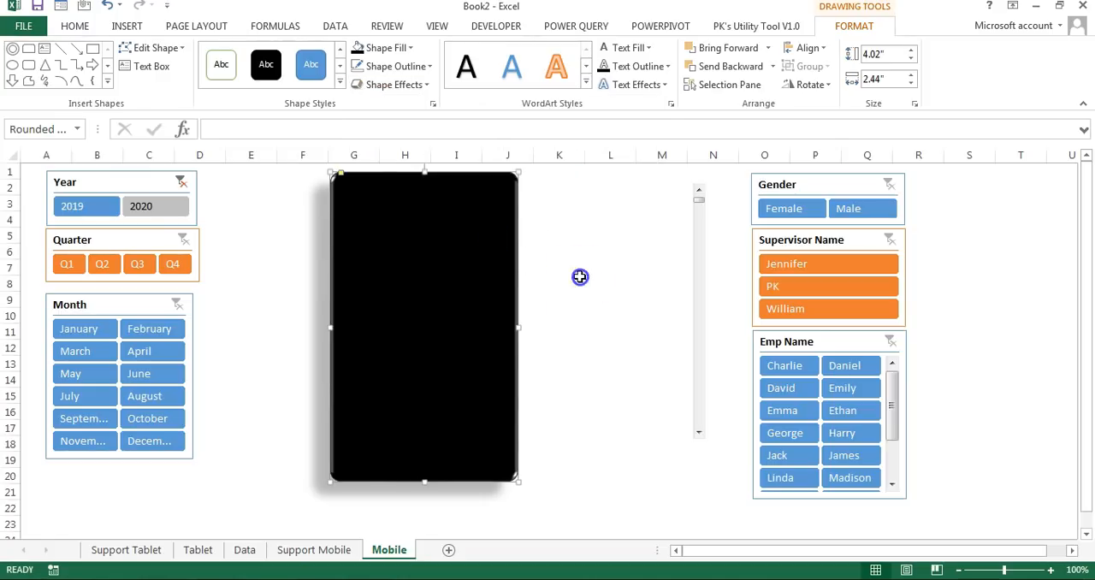
Step: Draw a rectangle about 3.5" high and 2.16" wide inside the black phone body as its screen
click(578, 281)
click(137, 27)
click(247, 48)
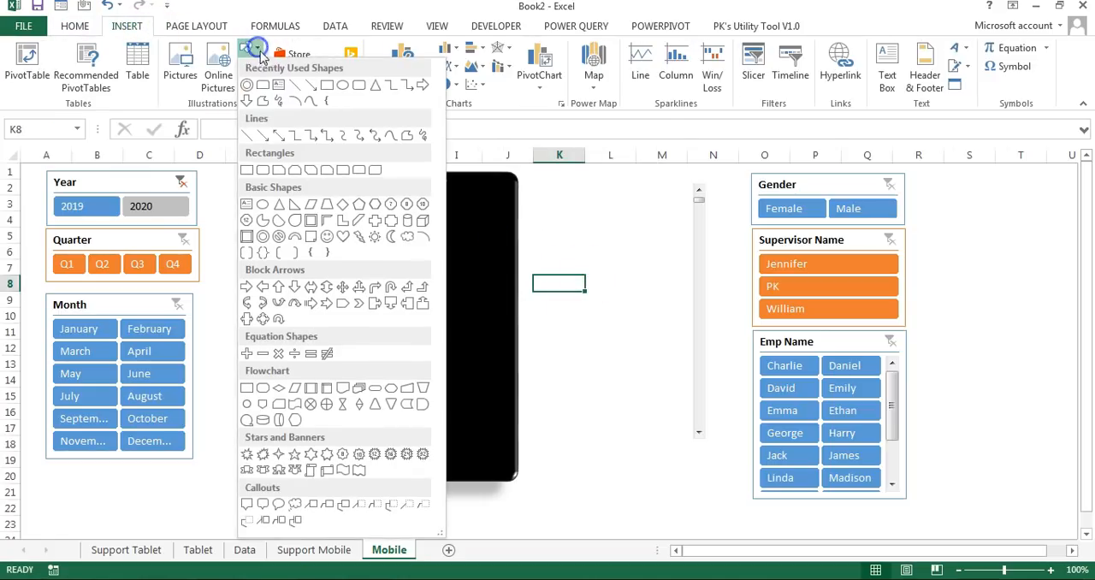
click(248, 174)
drag(342, 187, 508, 460)
Step: Give the phone's screen rectangle a white fill and no outline
click(386, 47)
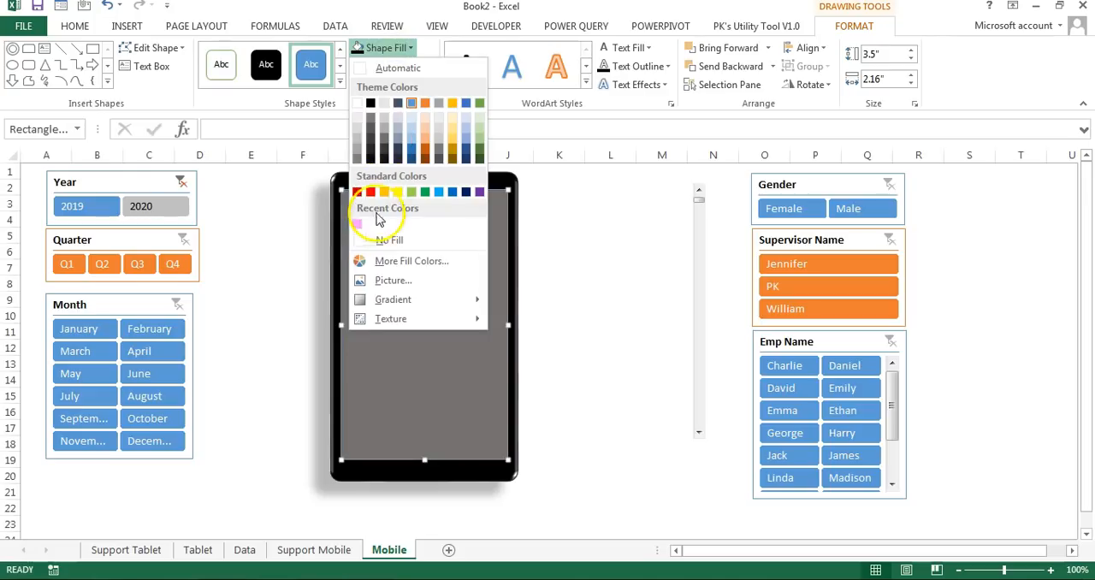
click(357, 103)
click(402, 67)
click(403, 258)
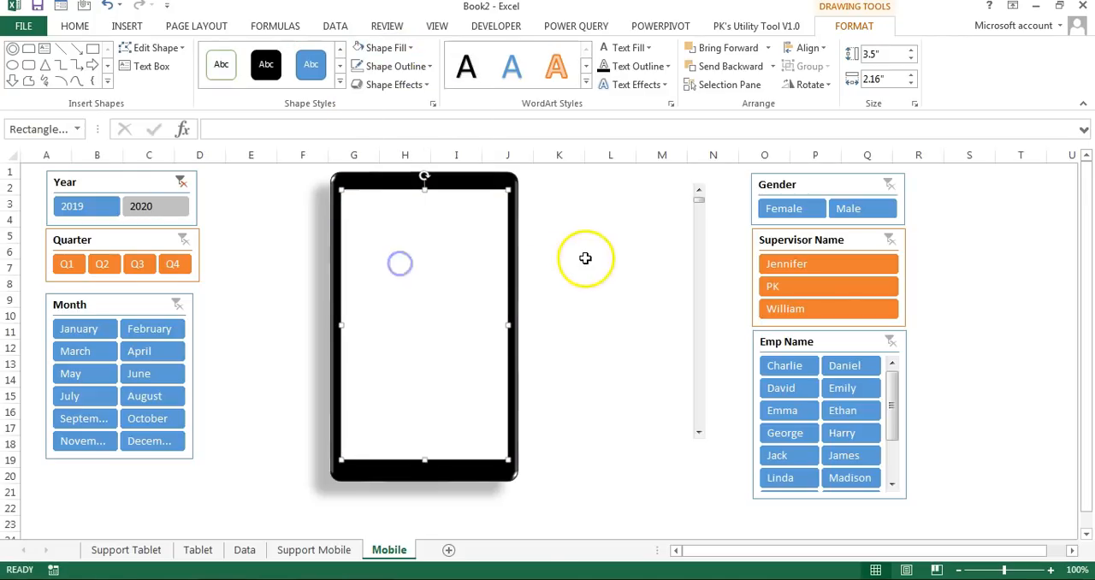
click(593, 250)
Step: Draw a circle about 0.2" across, fill it white and place it centered on the phone's upper bezel
click(126, 26)
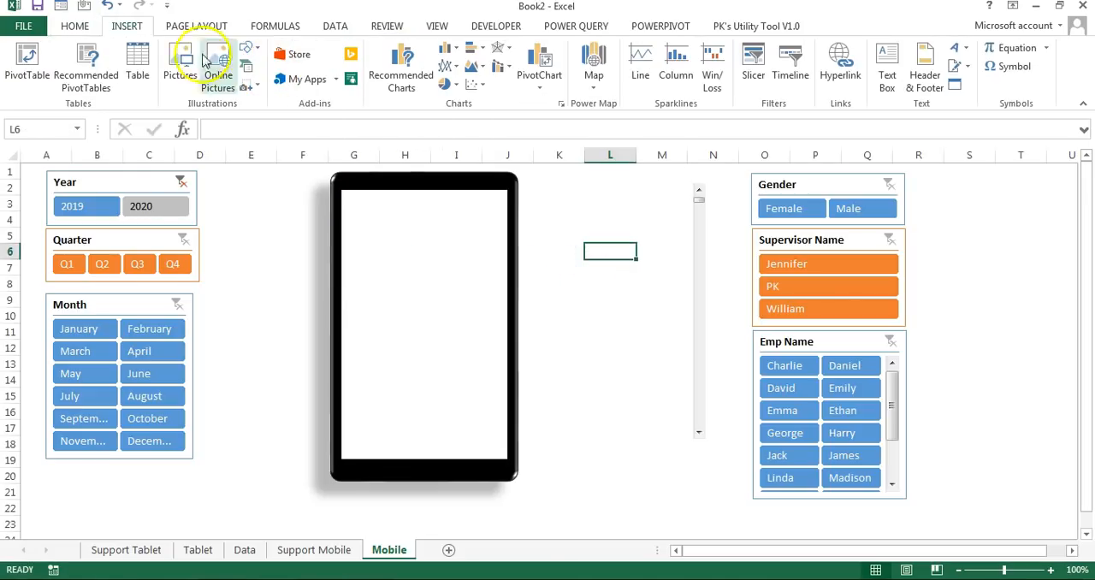
click(249, 50)
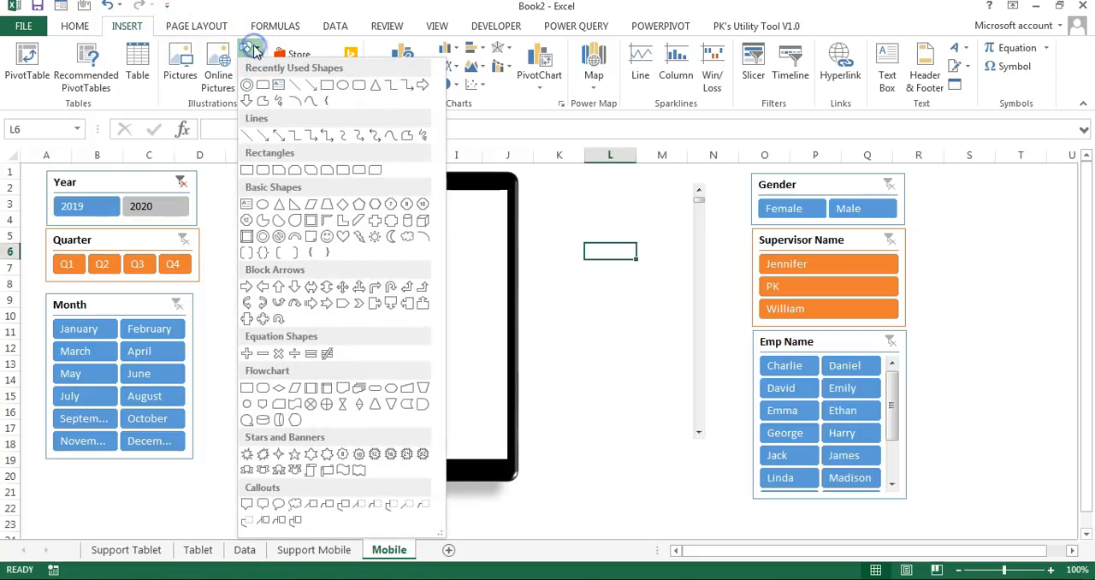
click(264, 205)
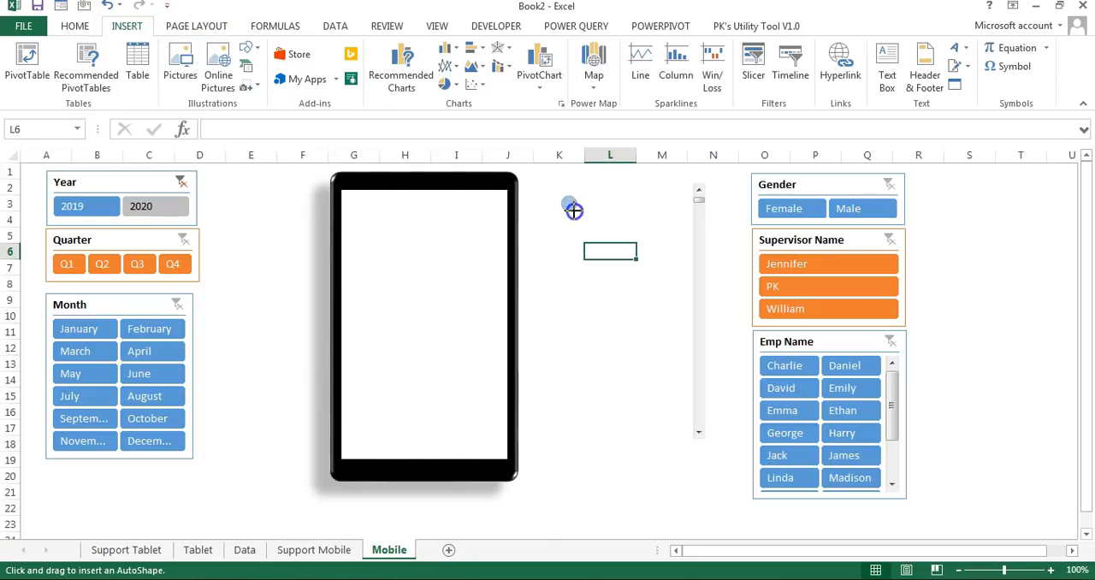
drag(573, 210, 578, 212)
click(391, 49)
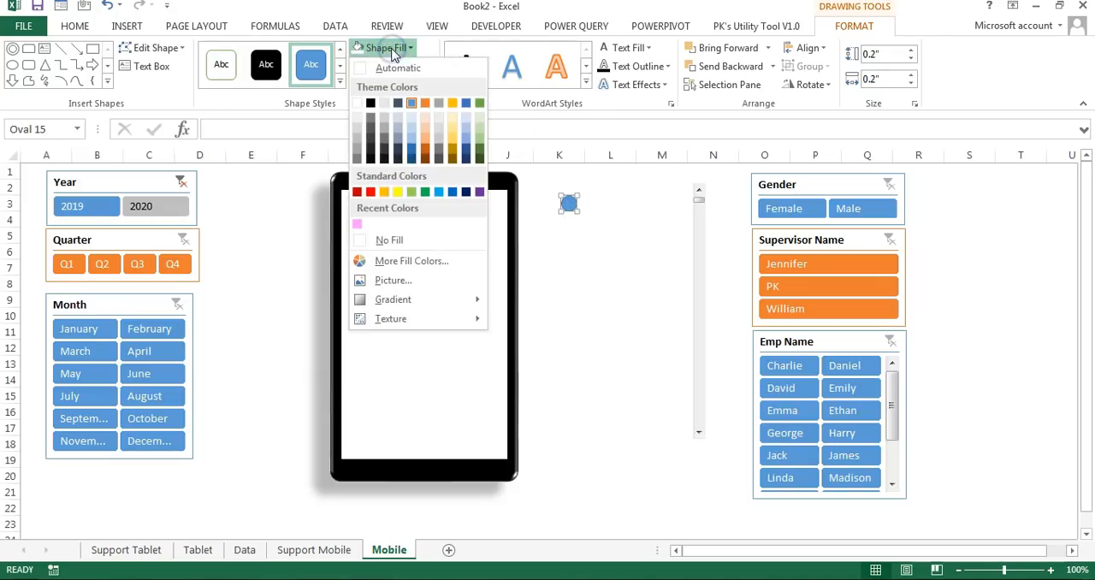
click(359, 104)
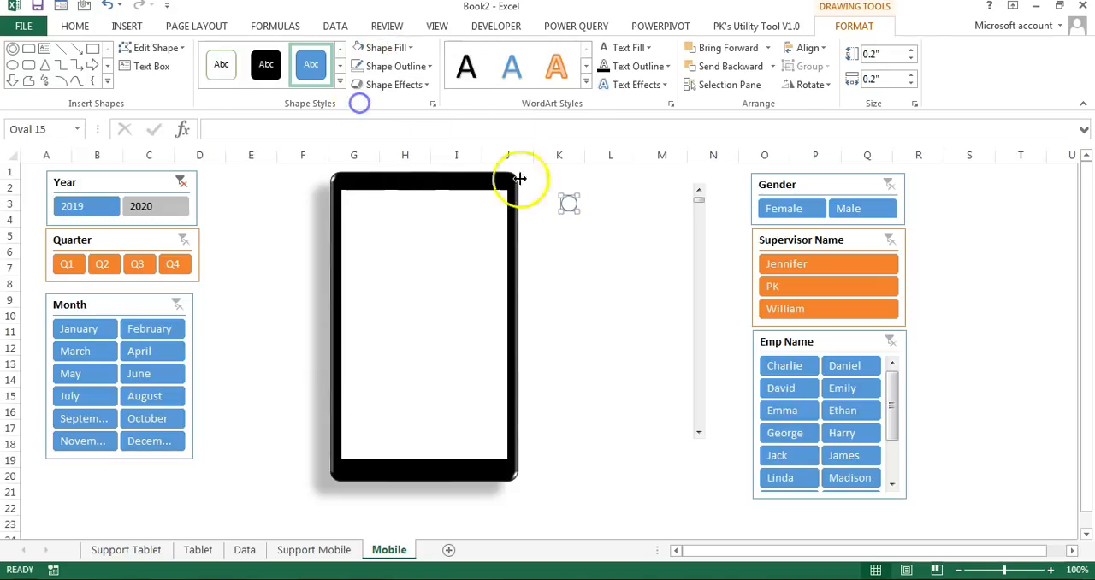
Step: Remove the upper bezel circle's outline and apply a preset shape effect that makes it look like a dark glass lens
click(394, 66)
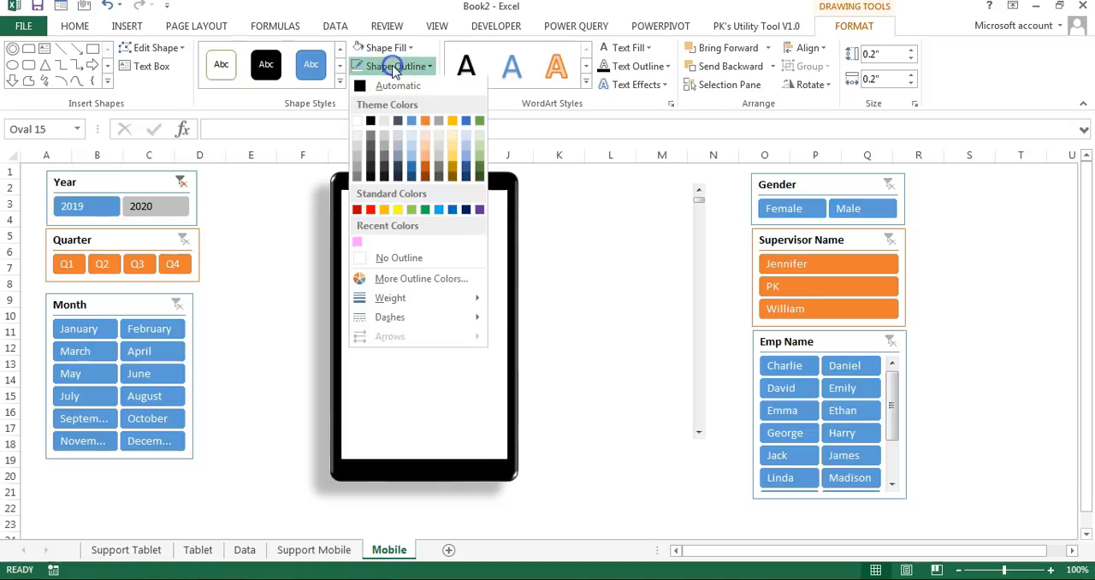
click(404, 258)
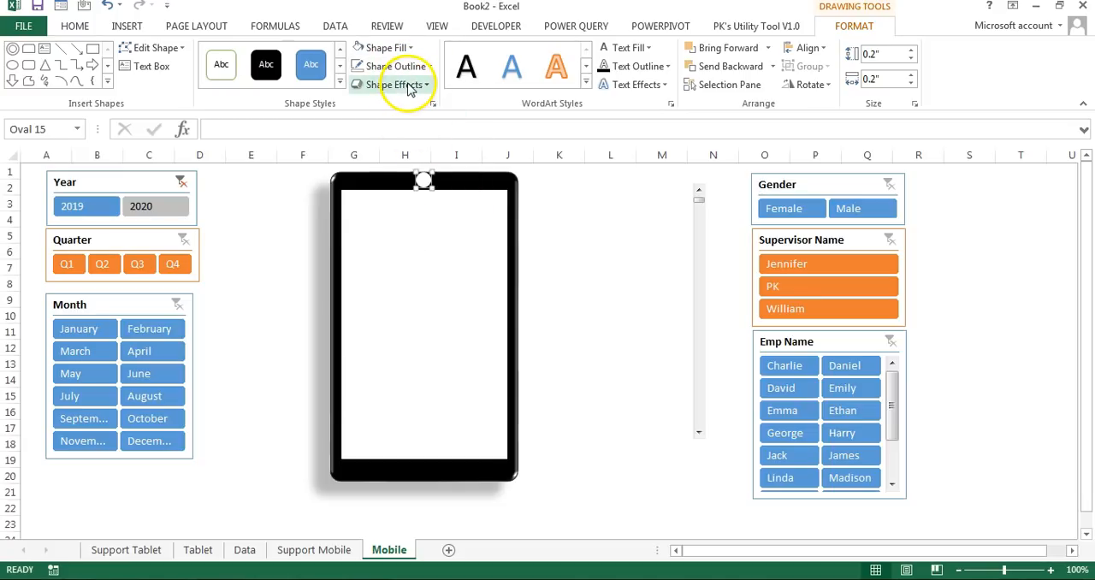
click(409, 85)
mouse_move(411, 113)
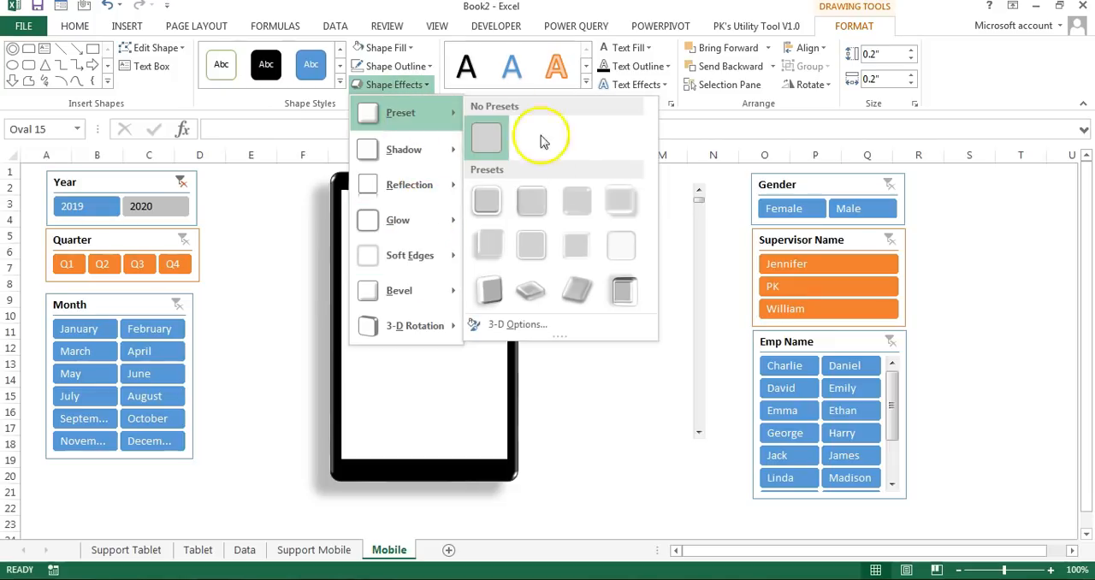
click(623, 249)
Step: Duplicate the lens circle, resize the copy to 0.1" by 0.1" and center it inside the original
click(415, 183)
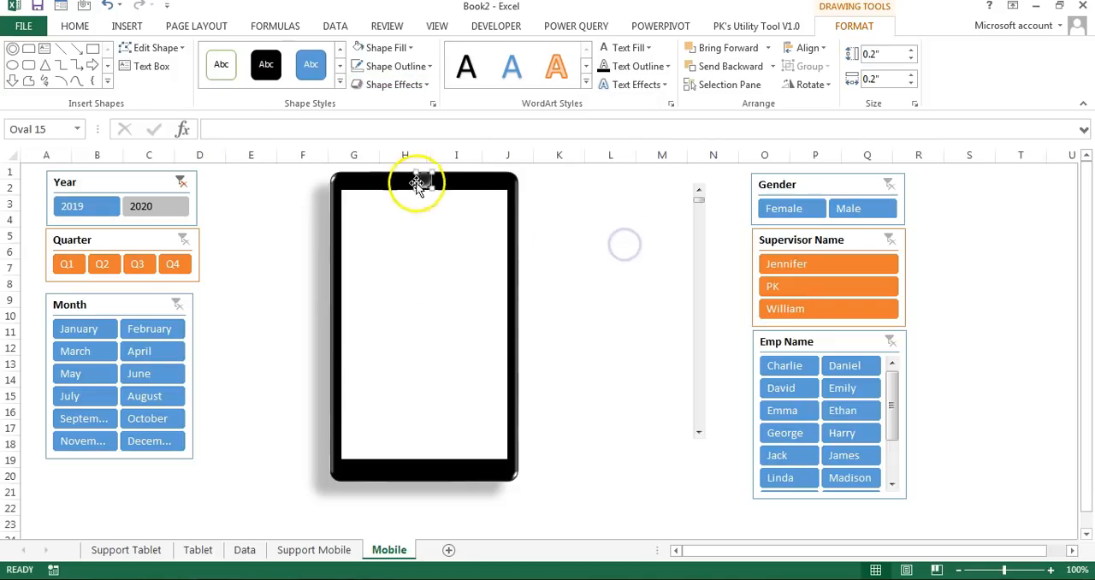
key(ctrl+d)
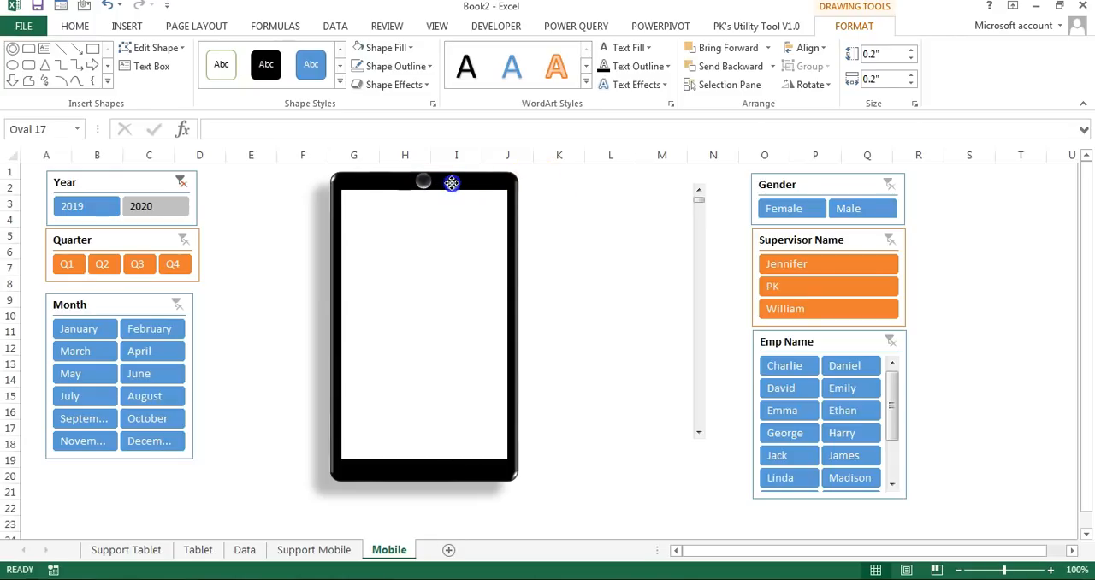
click(910, 58)
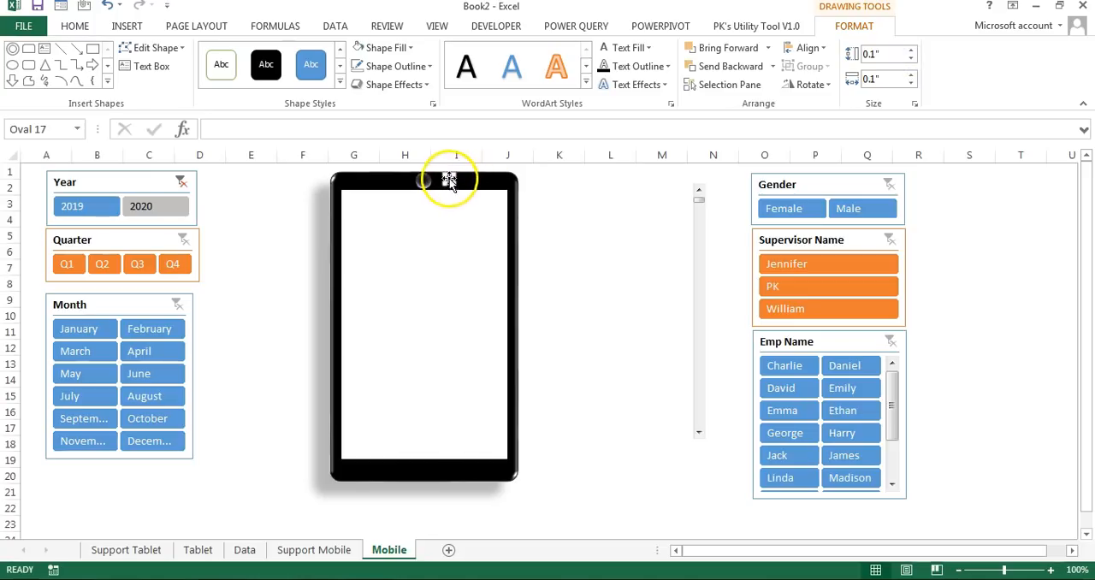
click(588, 192)
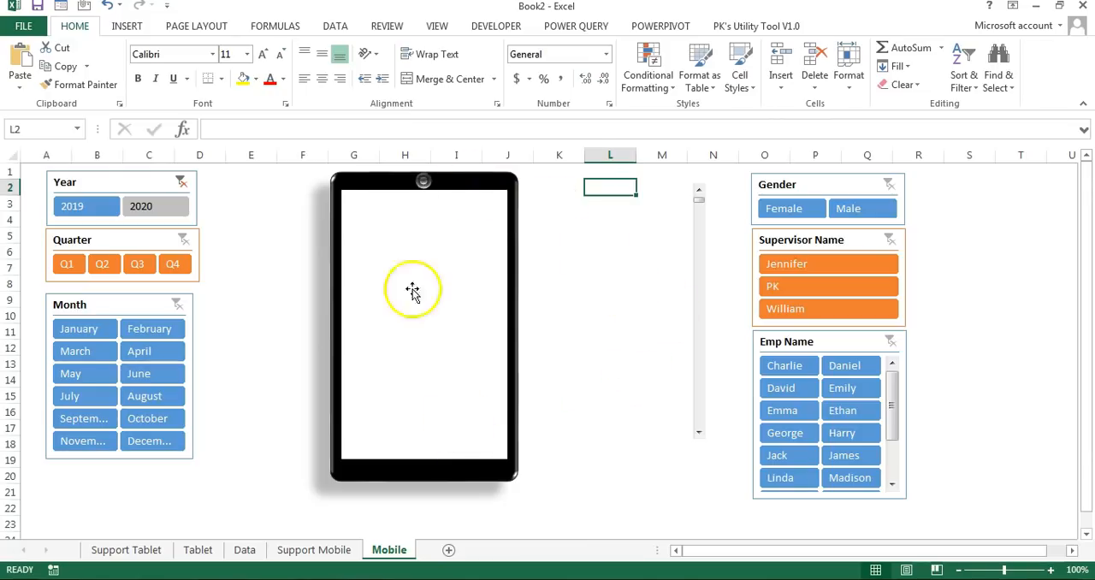
Step: Draw a circle at the middle of the phone's lower bezel and set its size to 0.1" by 0.1"
click(126, 26)
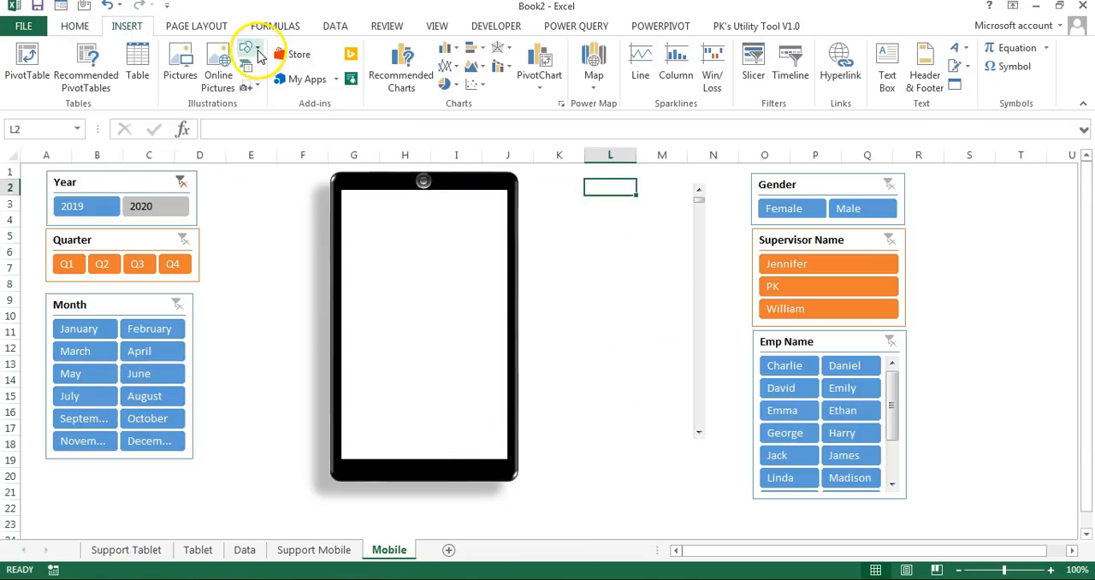
click(256, 53)
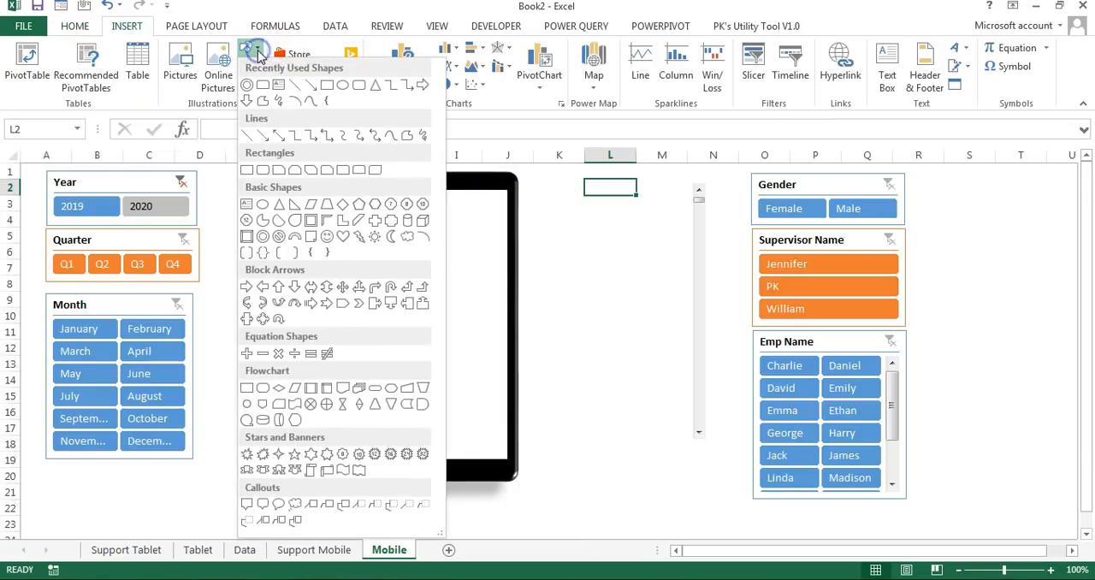
click(263, 207)
drag(429, 479, 429, 478)
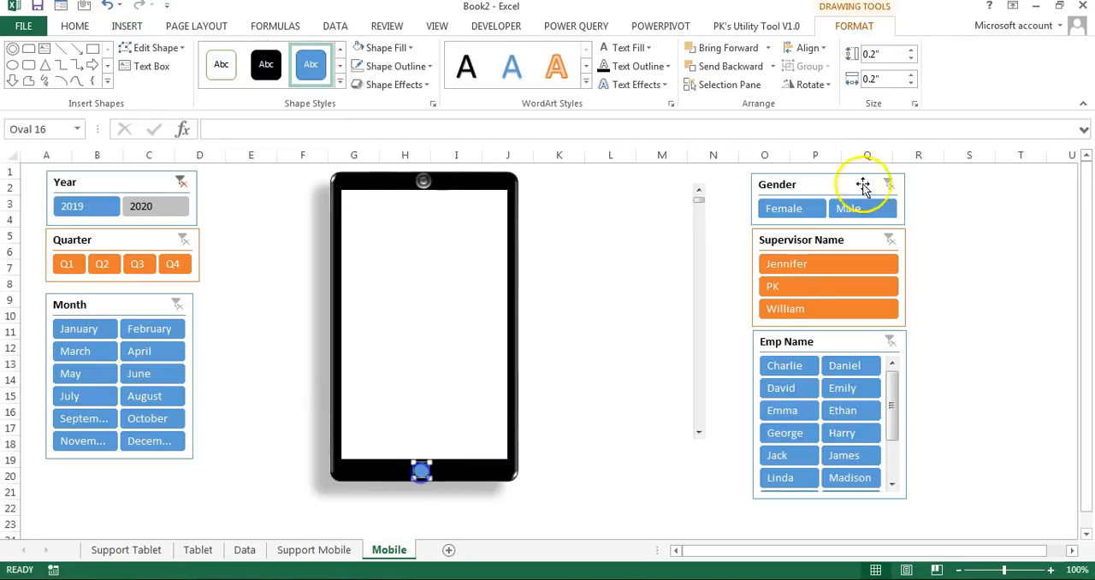
click(912, 83)
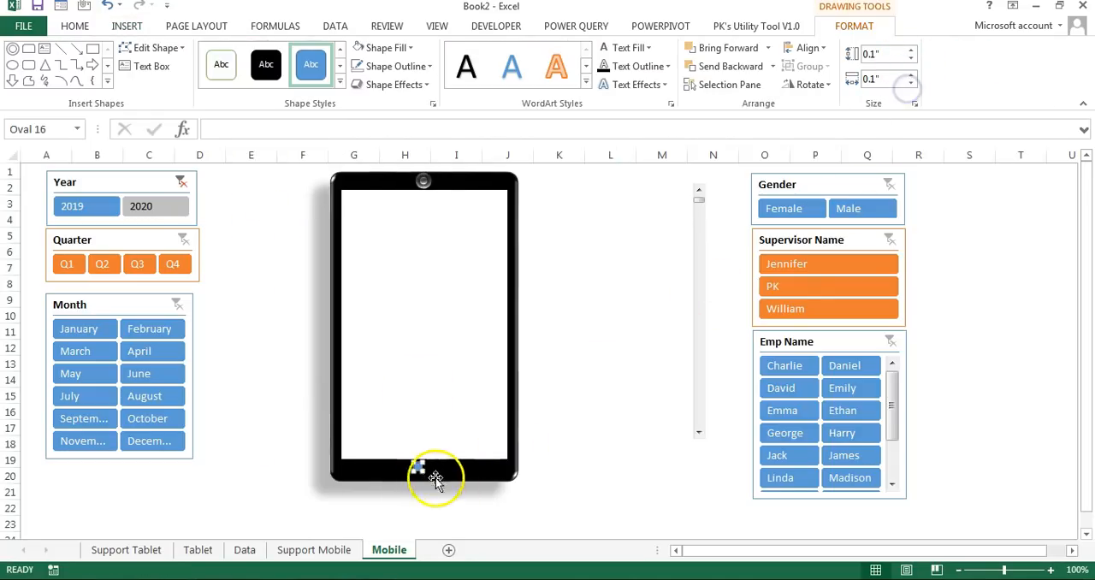
Step: Give the lower bezel circle a white fill and a white outline
click(383, 48)
click(360, 104)
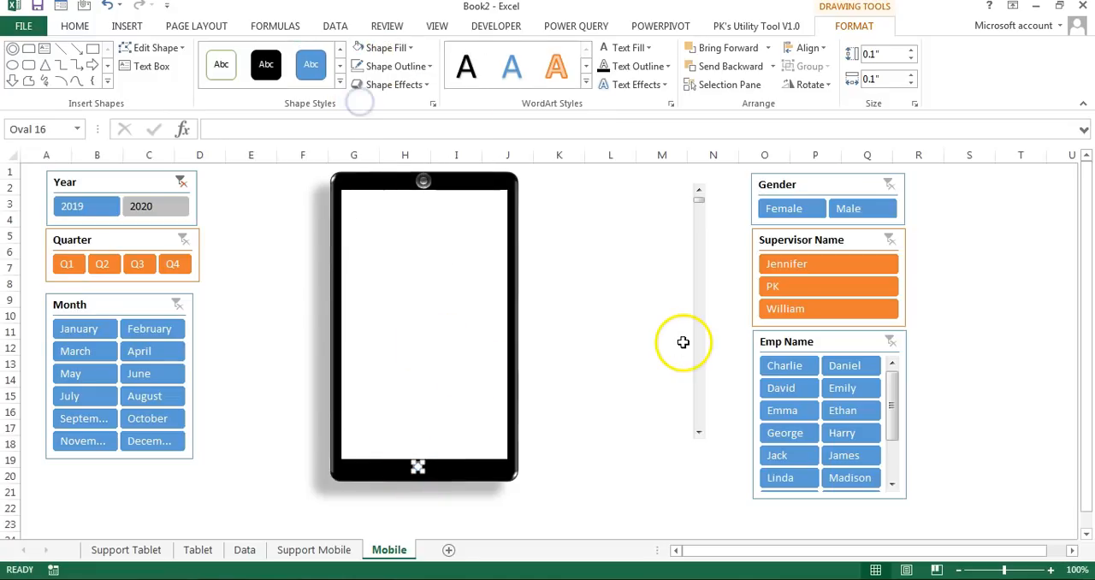
click(415, 66)
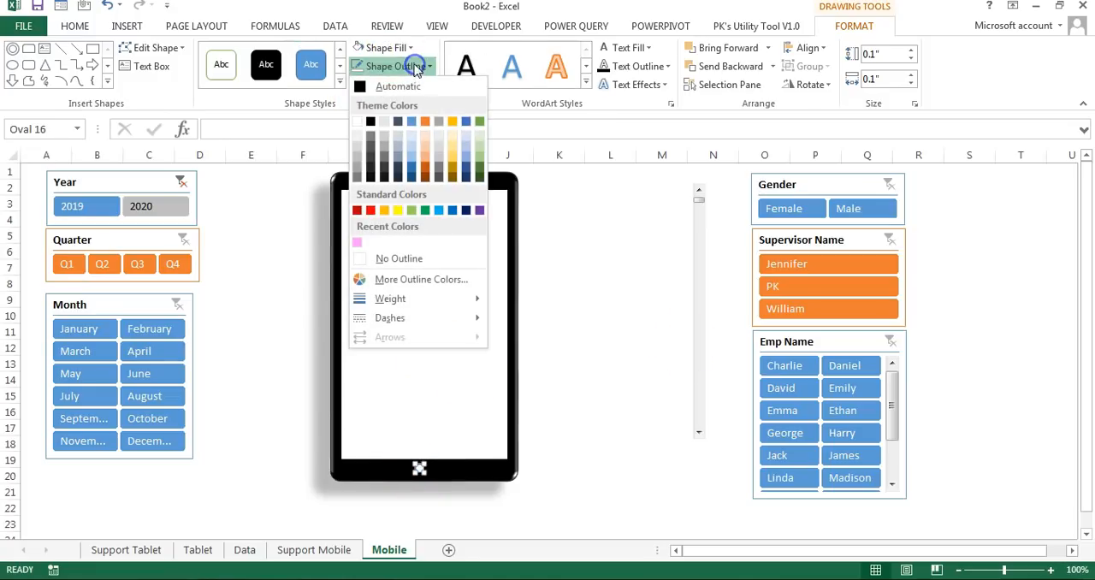
click(357, 124)
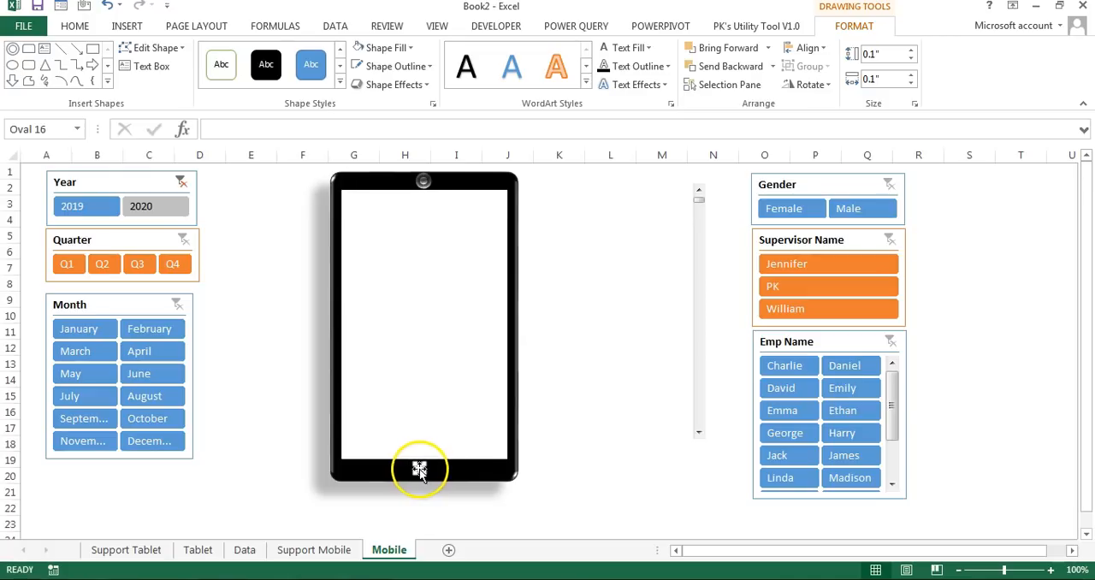
Step: Set the lower bezel circle's outline to a double compound line with a width of 2 pt
right_click(419, 470)
click(477, 458)
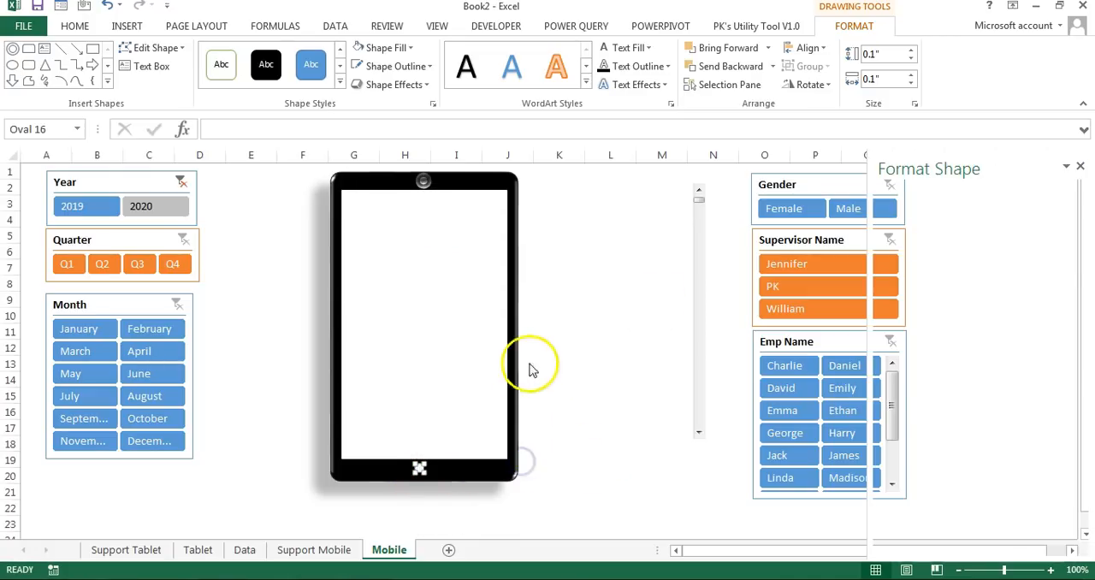
click(919, 432)
scroll(1090, 282, down, 2)
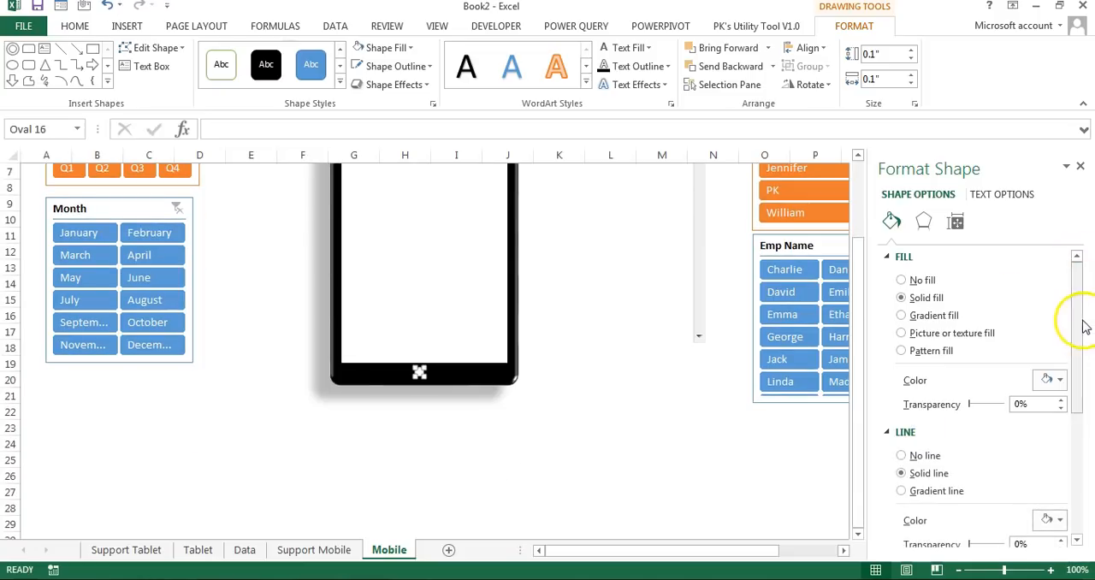
scroll(617, 276, up, 2)
drag(1078, 330, 1086, 438)
click(1061, 339)
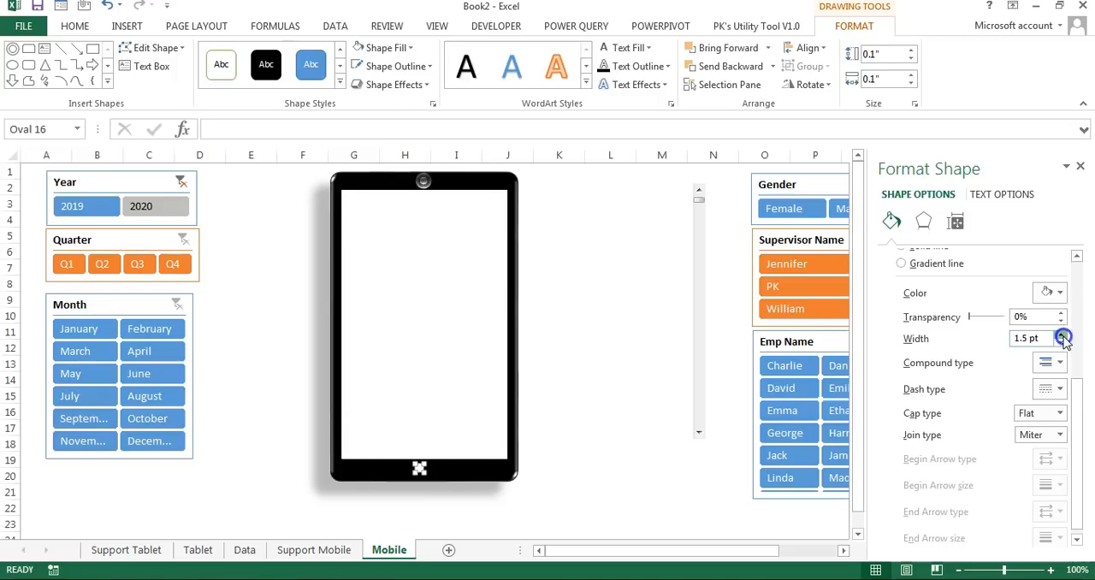
click(1060, 364)
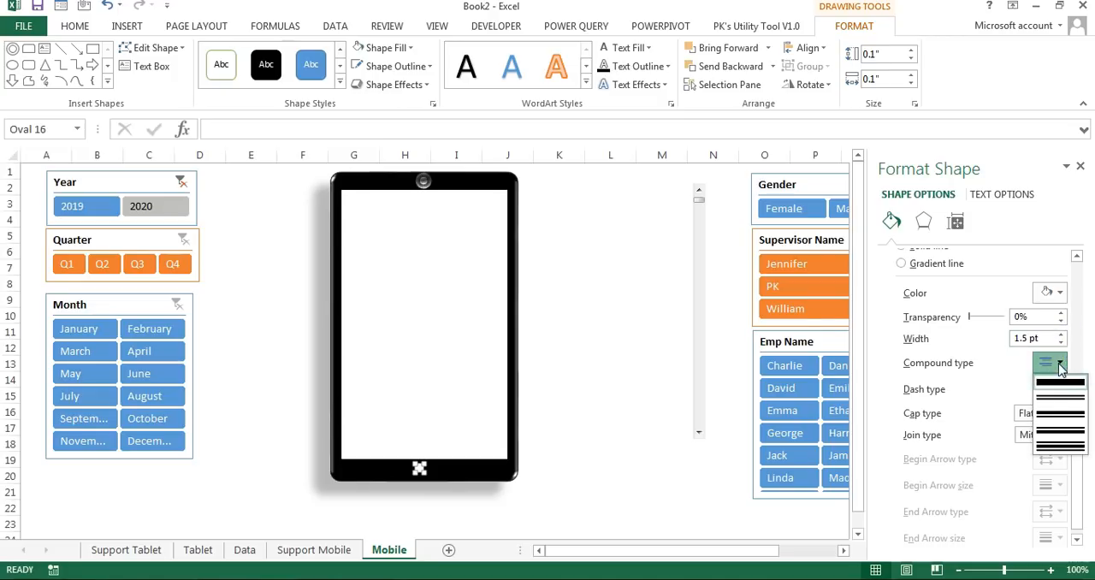
click(1063, 400)
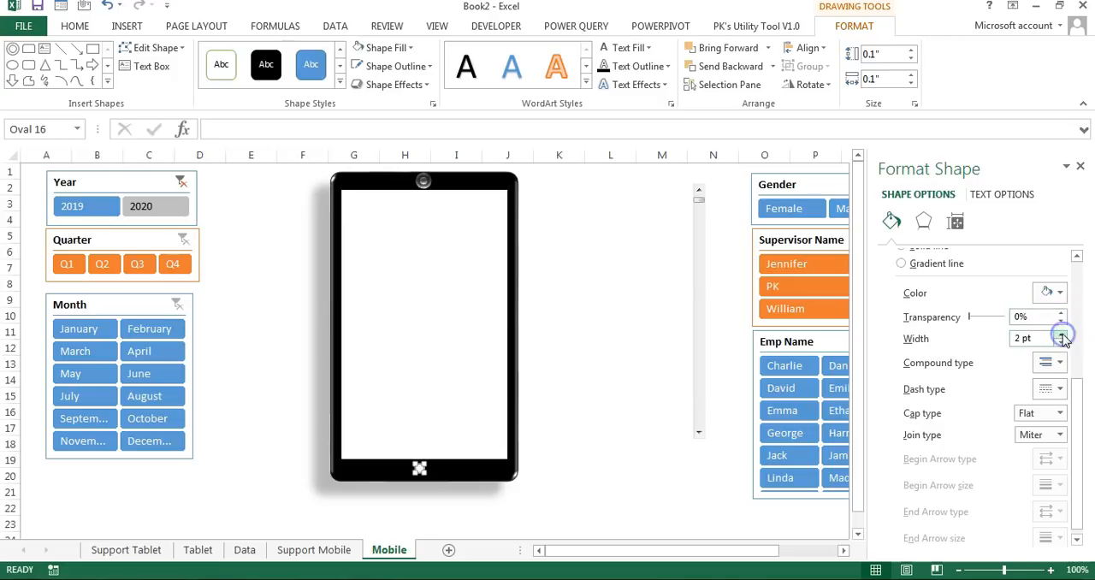
click(597, 332)
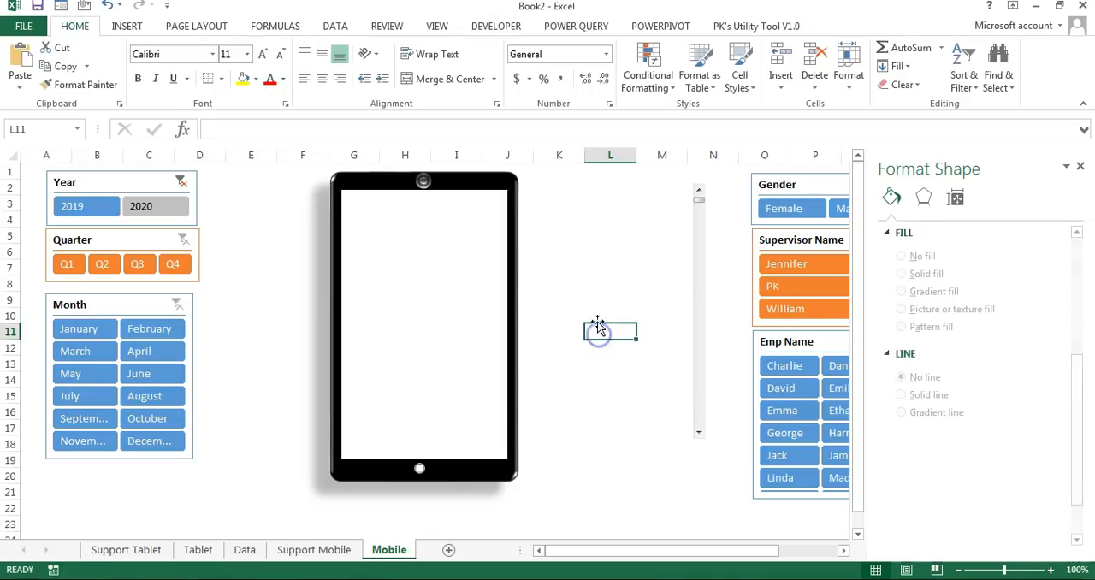
Step: Shift the home button circle slightly to the right to center it on the lower bezel
click(595, 302)
click(418, 469)
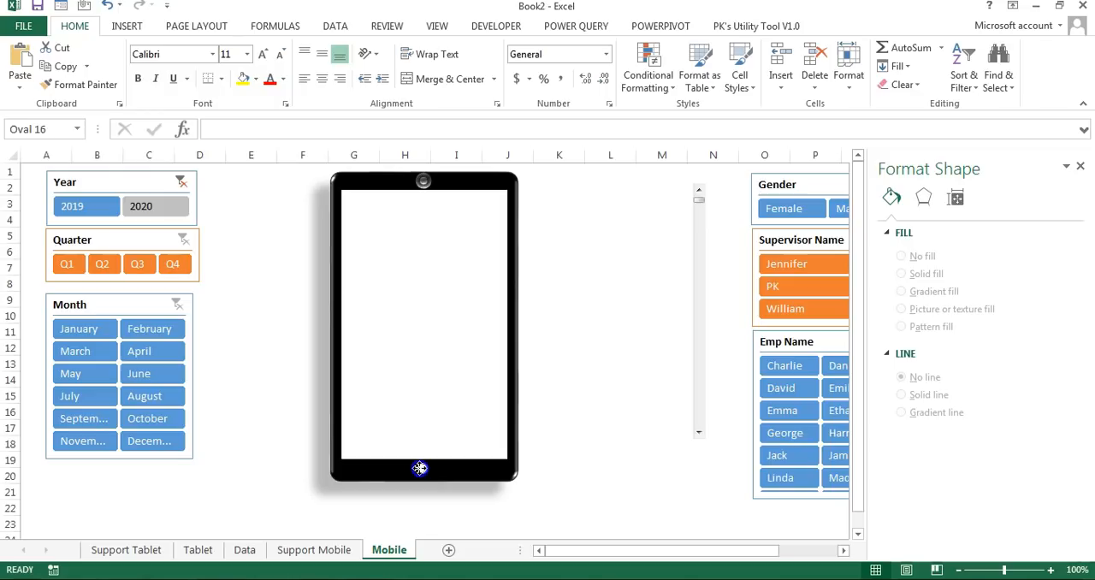
click(584, 364)
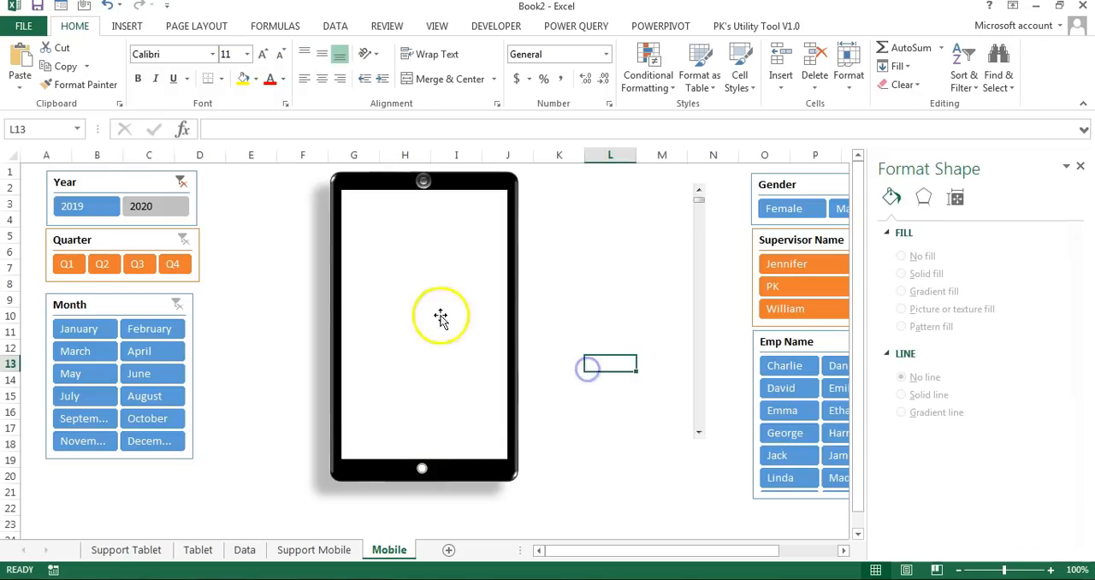
Step: Draw a small rectangle about 0.31" high and 0.32" wide and place it left of the home button on the lower bezel
click(127, 26)
click(247, 48)
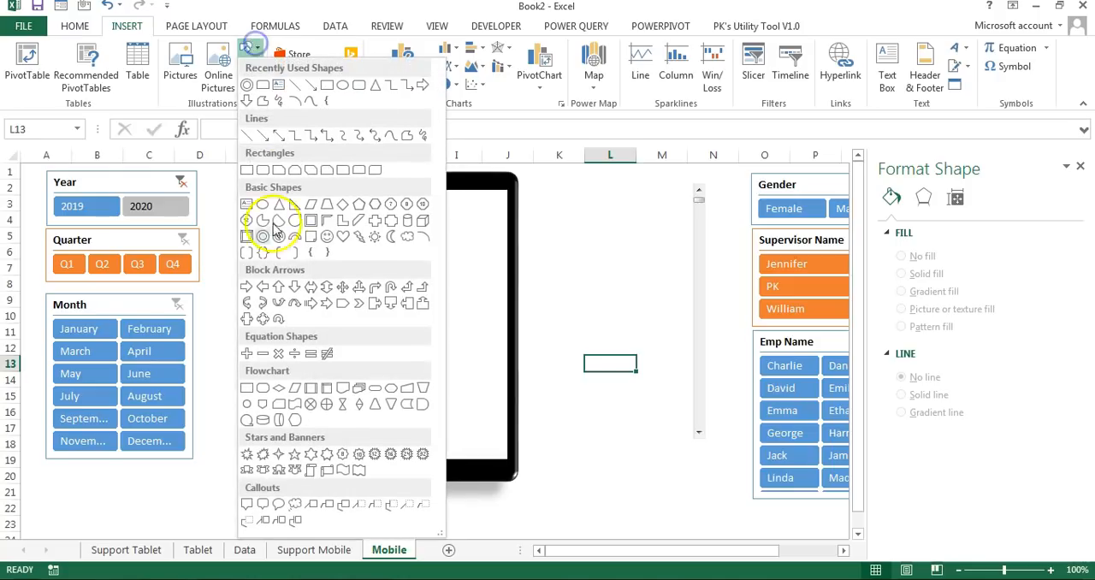
click(248, 175)
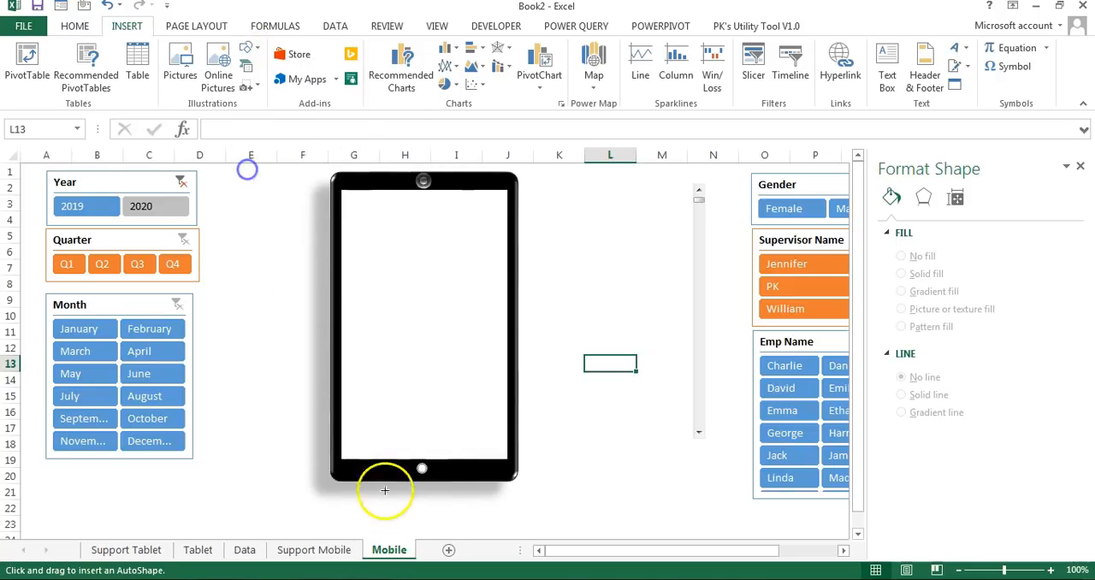
drag(354, 461, 431, 537)
drag(431, 464, 379, 516)
drag(367, 530, 369, 486)
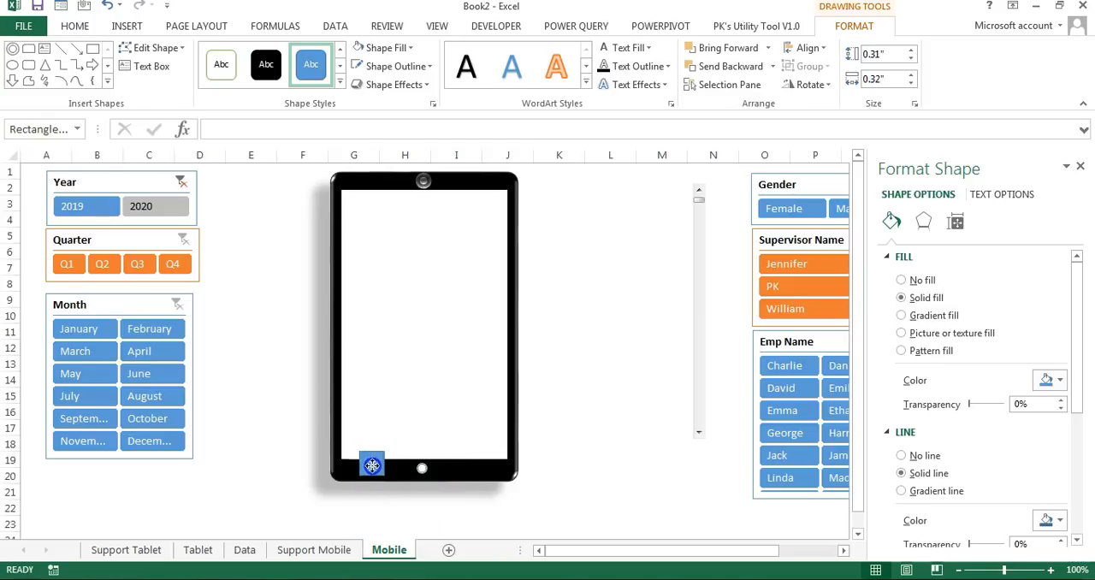
Step: Resize the small rectangle to 0.1" by 0.1" and give it a white fill and no outline
click(386, 47)
click(358, 101)
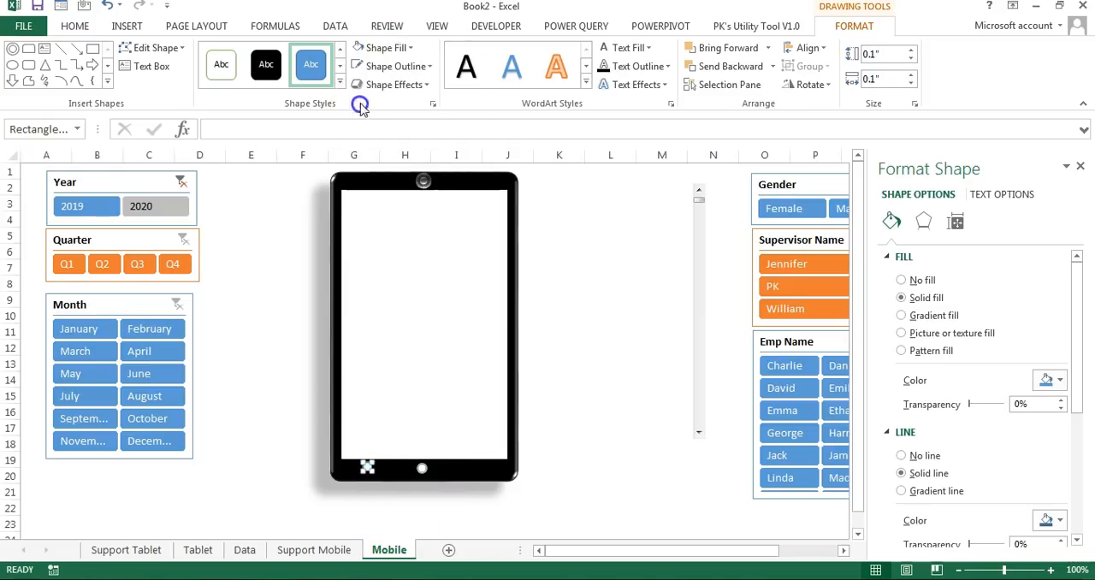
click(385, 66)
click(392, 259)
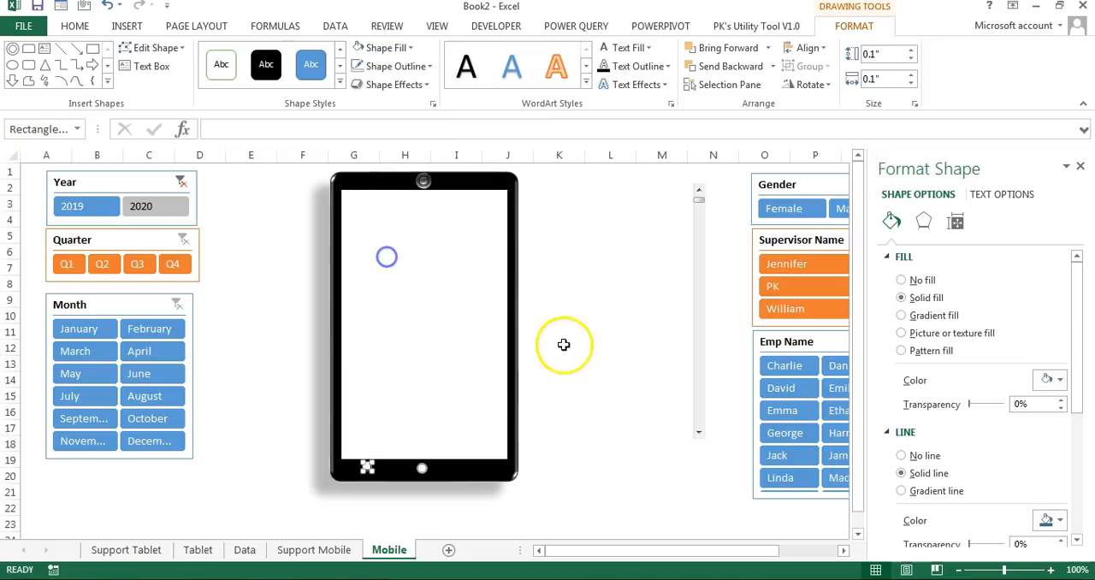
Step: Duplicate the small white square, place the copy right of the home button and change its shape to an isosceles triangle
key(ctrl+d)
drag(382, 484, 381, 483)
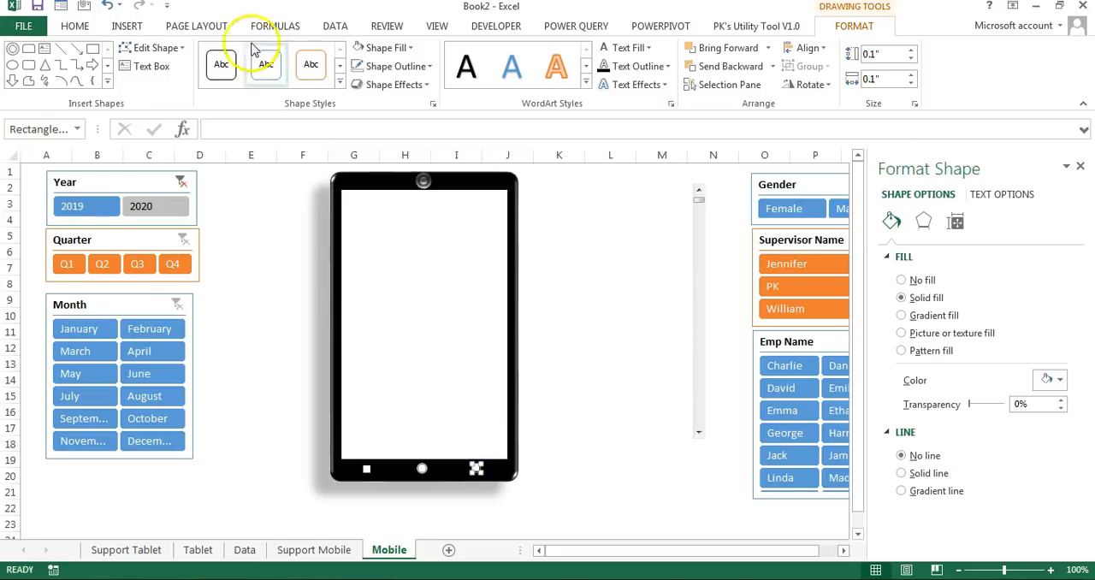
click(175, 47)
mouse_move(202, 77)
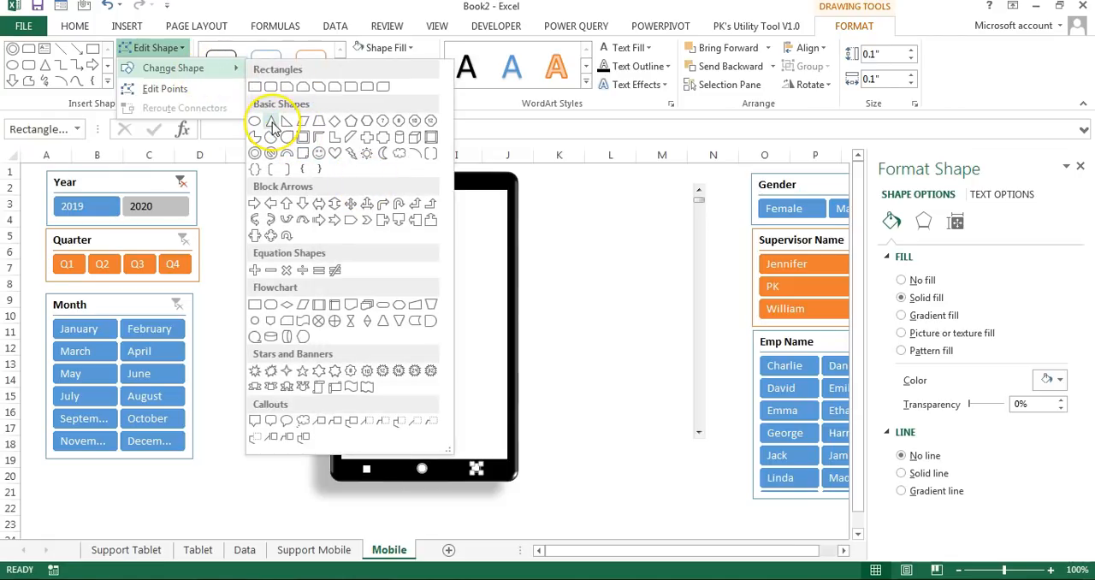
Step: Rotate the small triangle on the lower bezel left by 90°
click(823, 85)
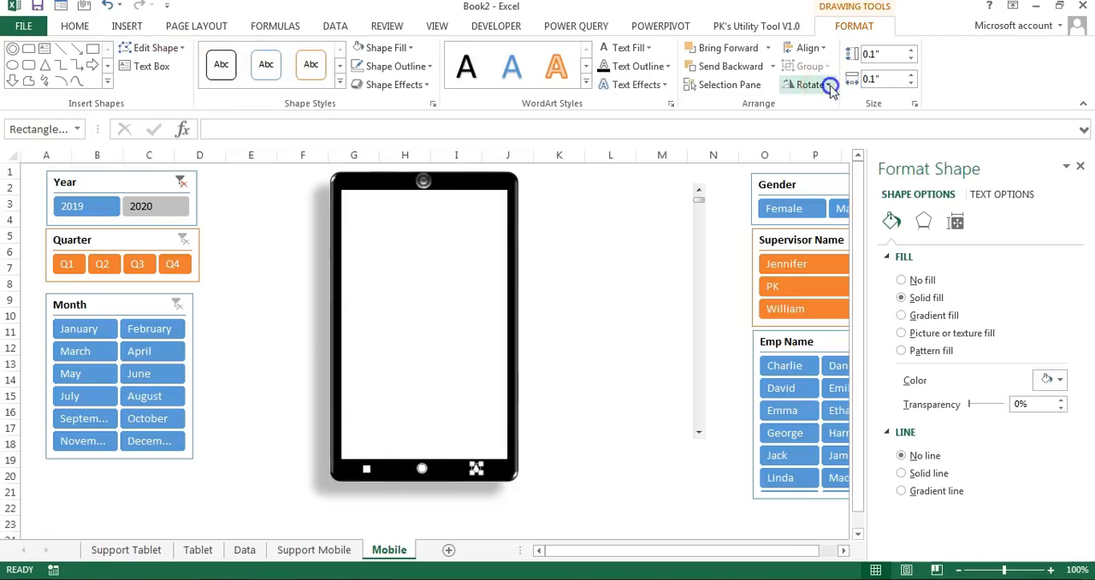
click(823, 85)
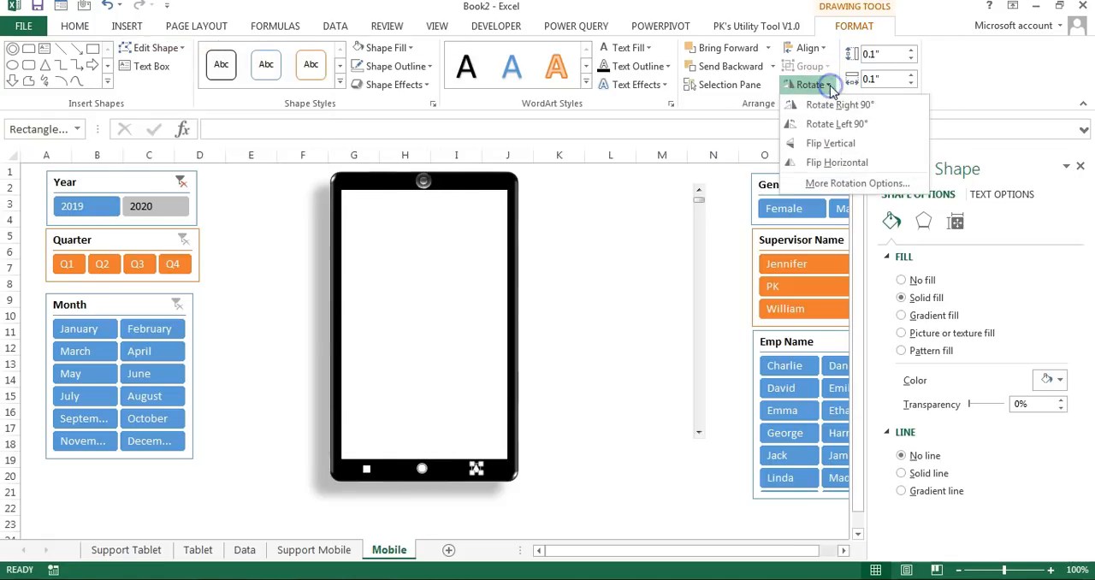
click(862, 125)
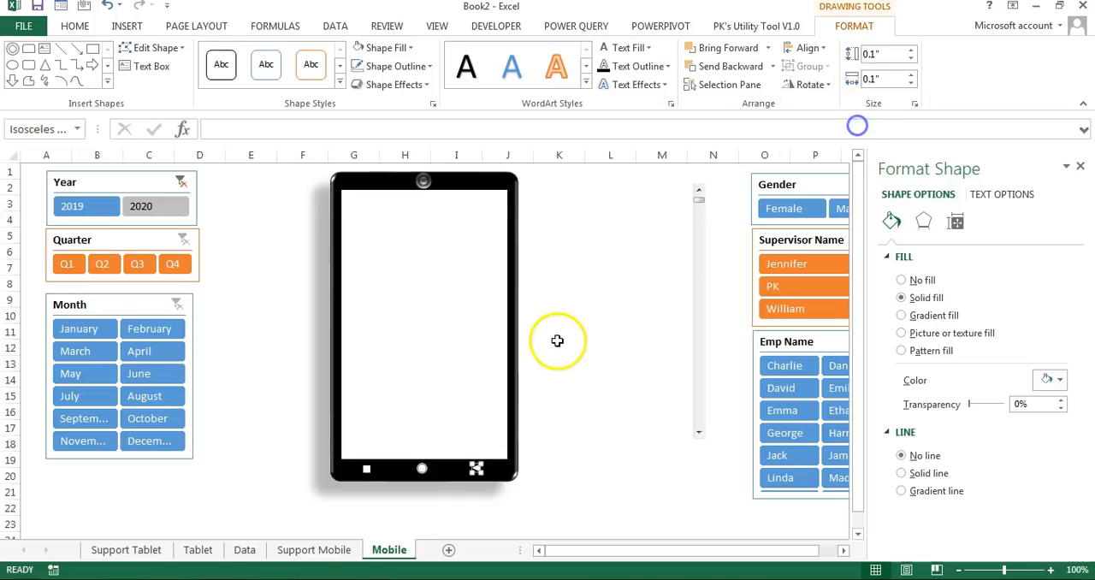
click(579, 336)
click(602, 335)
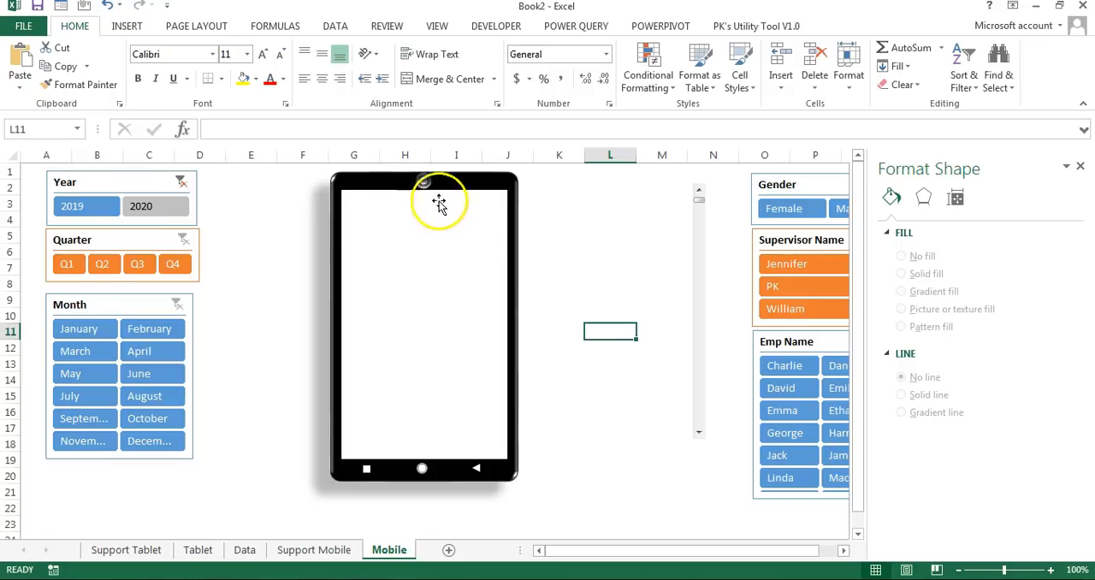
Step: Group the phone frame, screen, camera and three bezel buttons into one object and shift it slightly left and up
click(422, 181)
ctrl+click(481, 228)
ctrl+click(367, 473)
ctrl+click(423, 469)
right_click(394, 473)
mouse_move(476, 339)
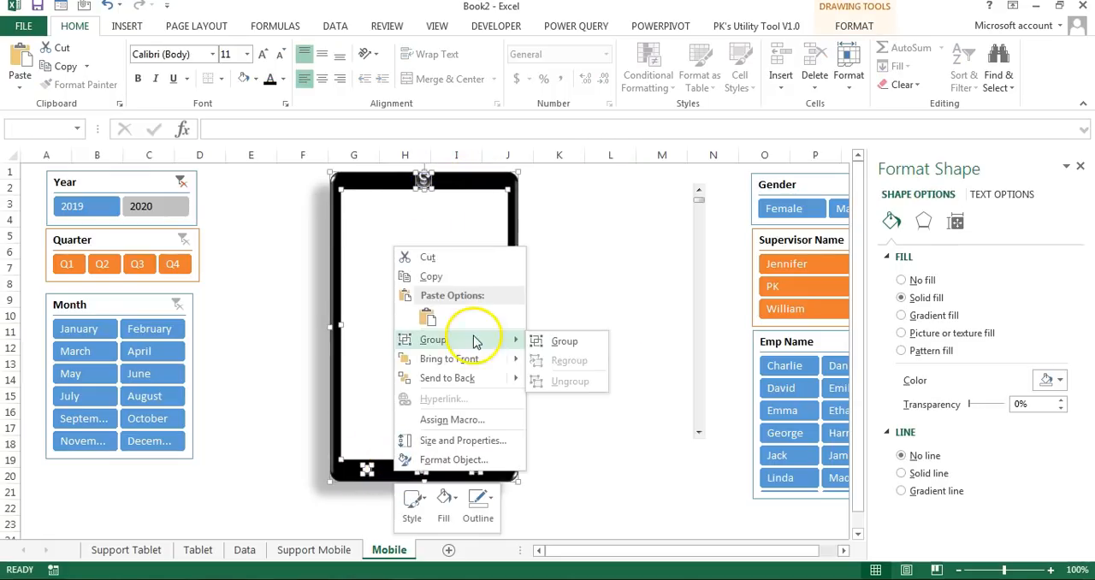
click(564, 337)
mouse_move(513, 299)
mouse_down()
mouse_move(538, 300)
mouse_move(509, 305)
mouse_up()
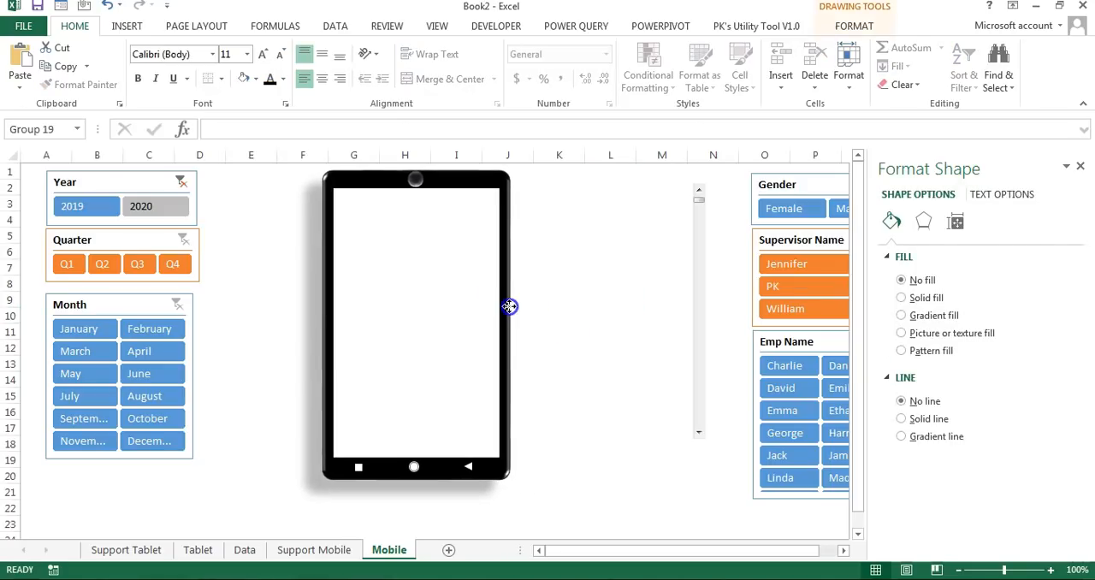
click(567, 290)
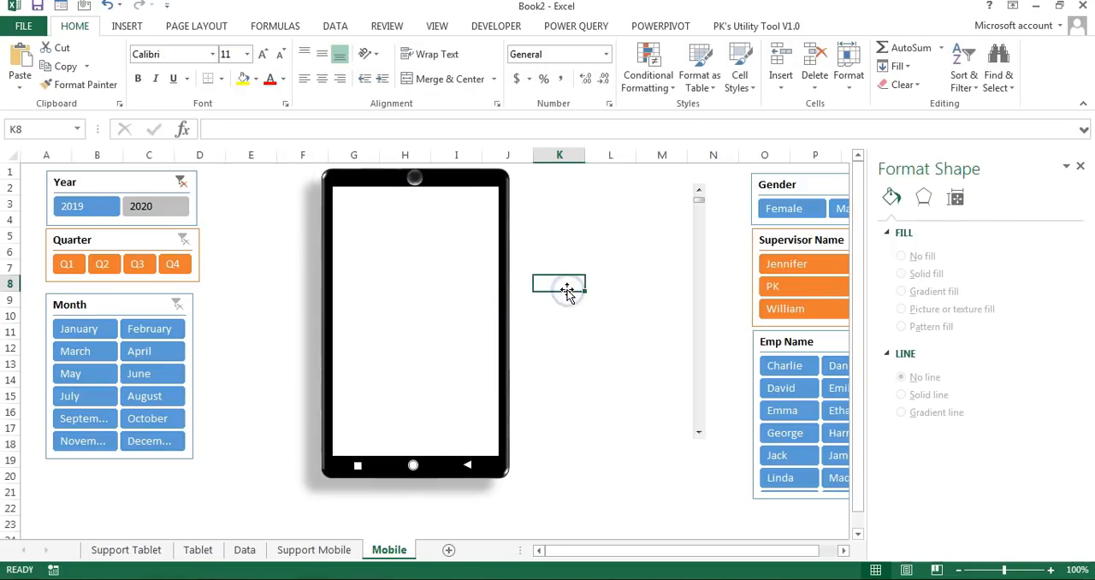
Step: On the Support Mobile sheet, set all dashboard objects to "Don't move or size with cells"
click(326, 554)
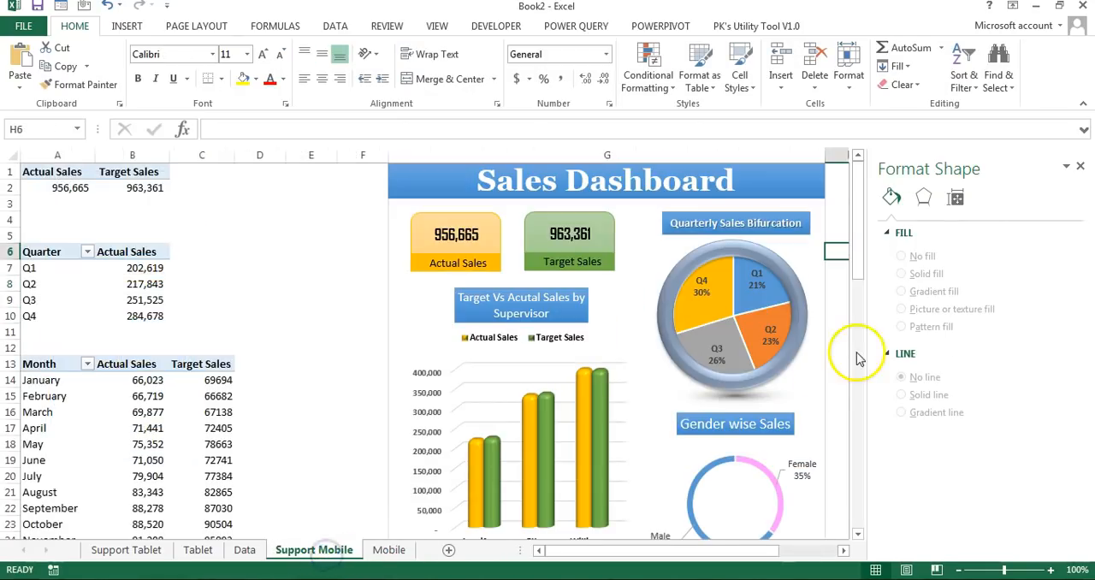
click(1081, 166)
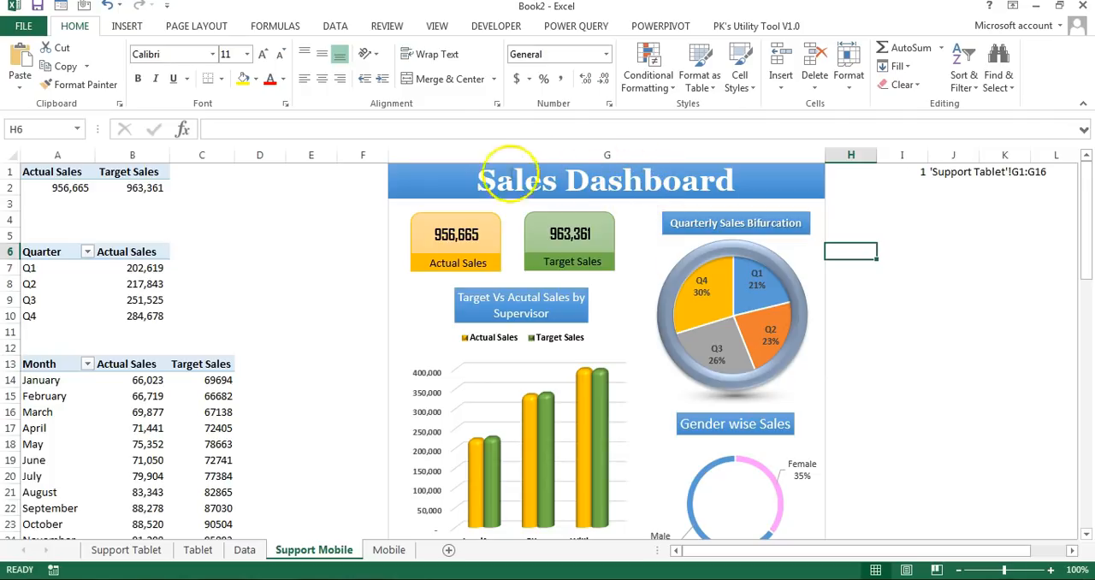
click(613, 243)
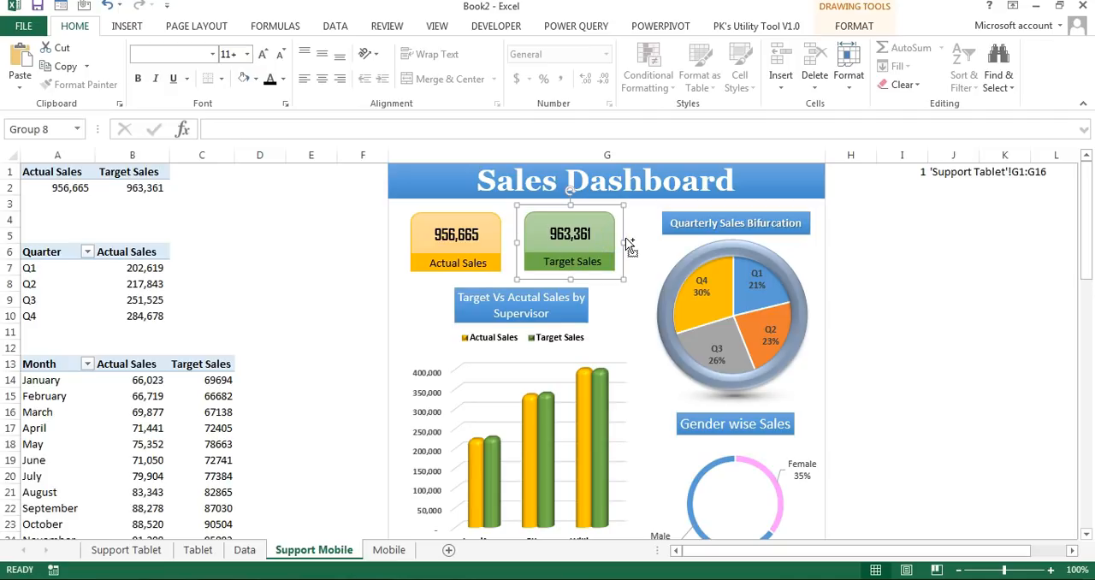
key(ctrl+a)
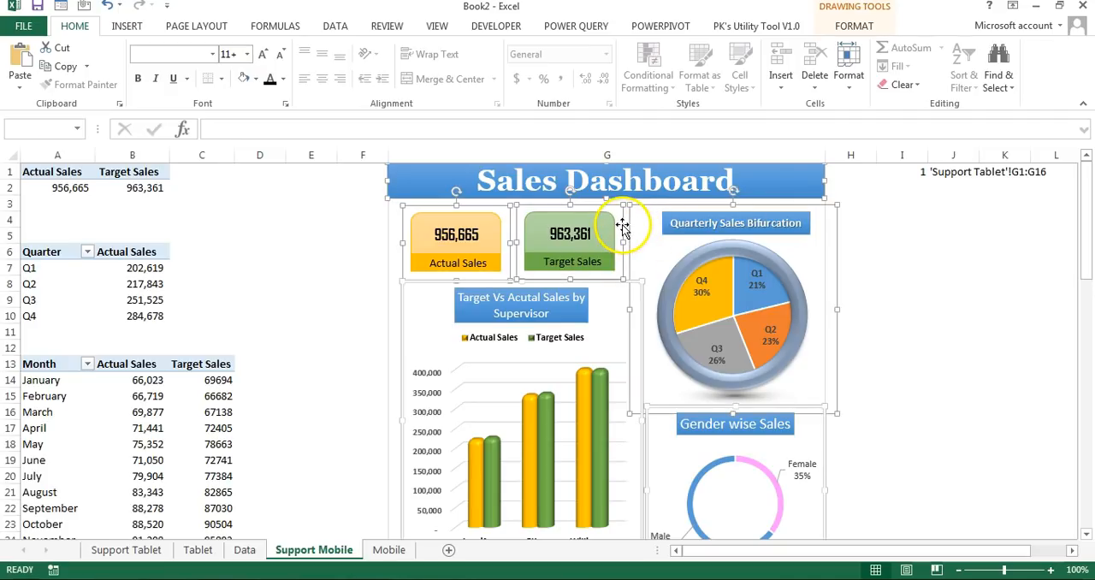
right_click(622, 227)
click(676, 422)
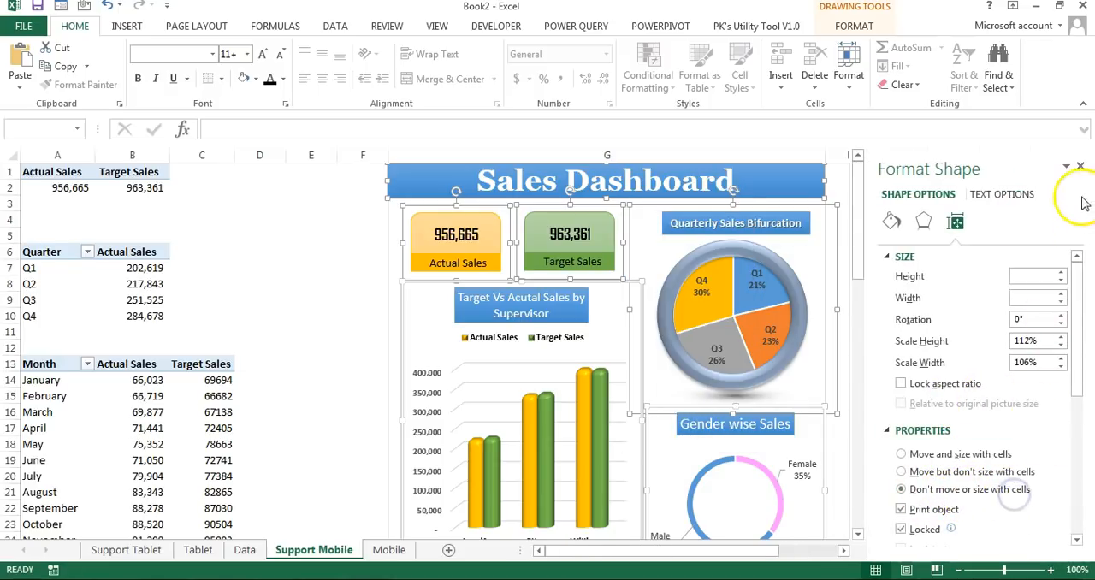
click(1079, 166)
Step: Copy the phone's white screen rectangle from the Mobile sheet to Support Mobile and align it with the upper-left corner of column G
click(389, 550)
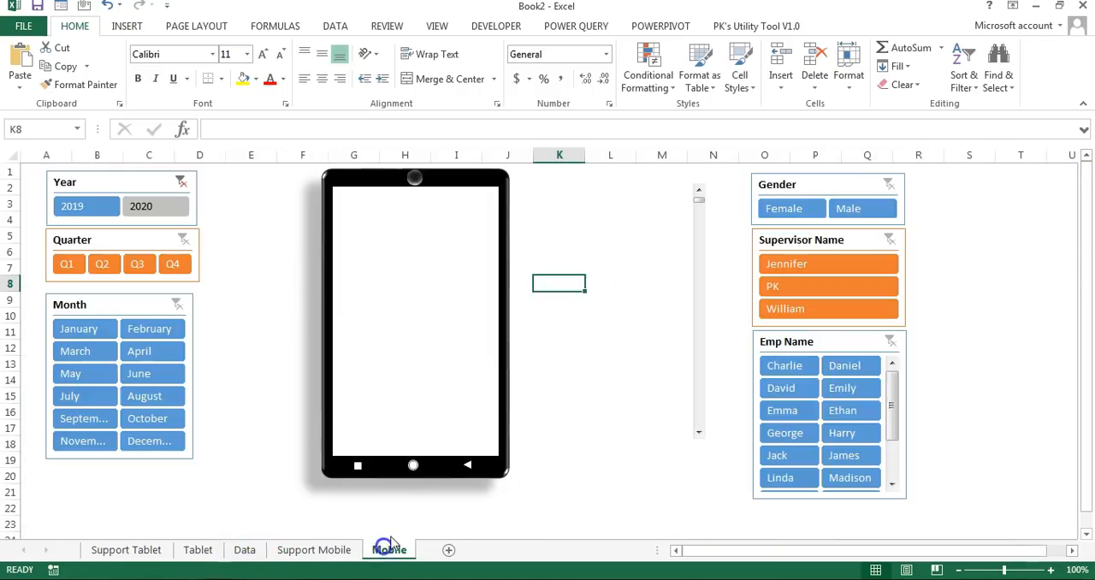
click(421, 295)
click(437, 247)
key(ctrl+c)
click(321, 549)
key(ctrl+v)
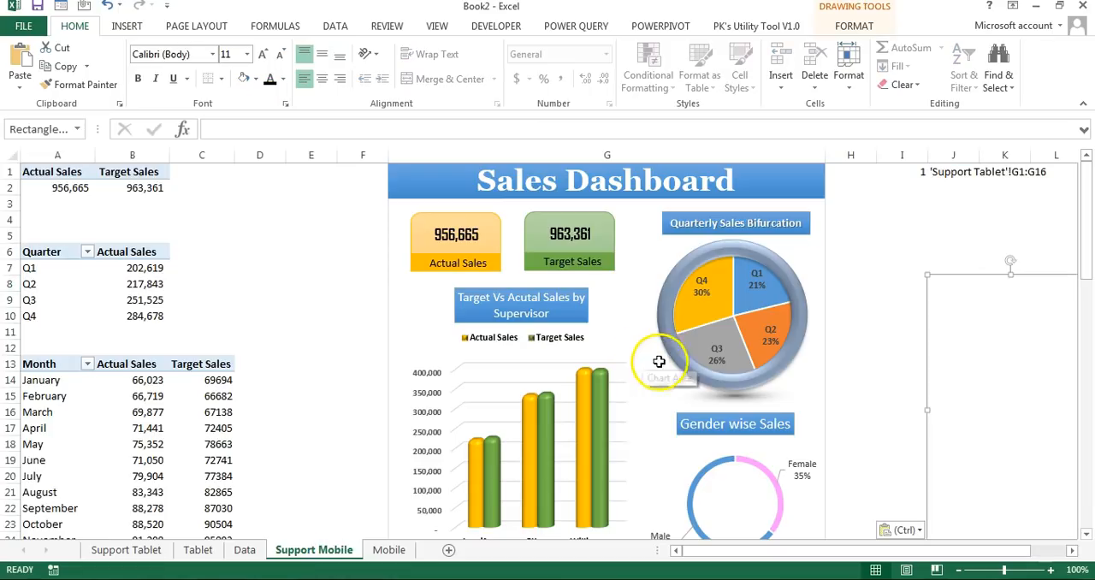
drag(997, 350, 462, 232)
Step: Give the pasted rectangle a solid black fill with 77% transparency
right_click(471, 272)
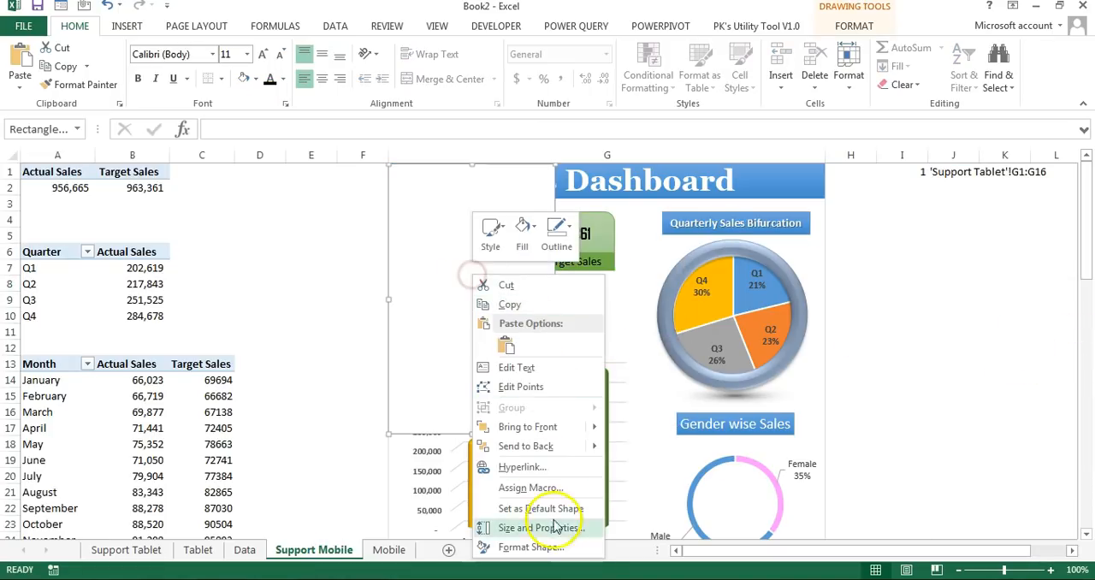
click(524, 547)
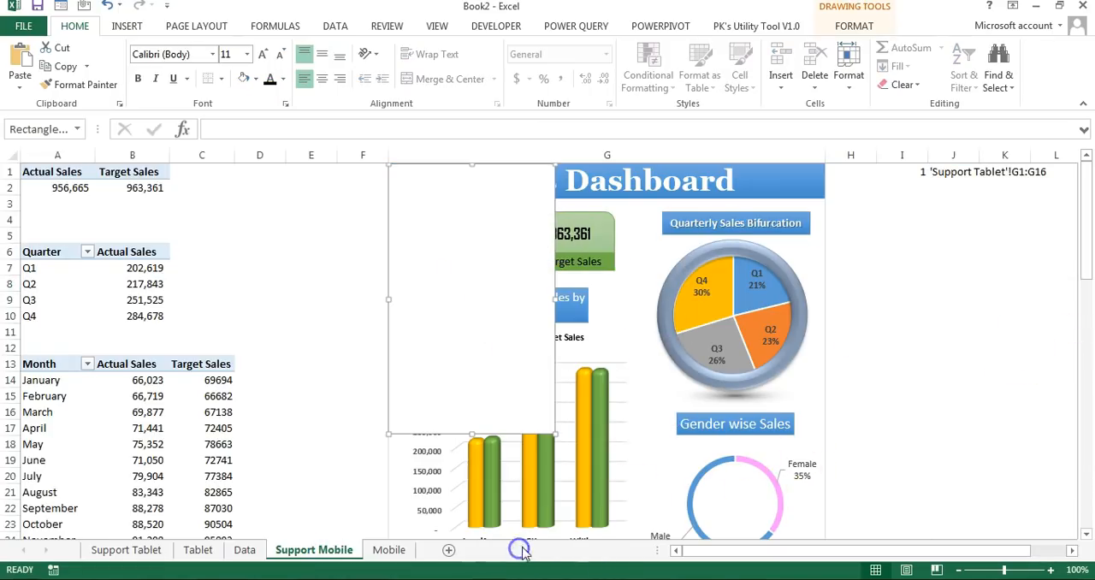
click(1051, 379)
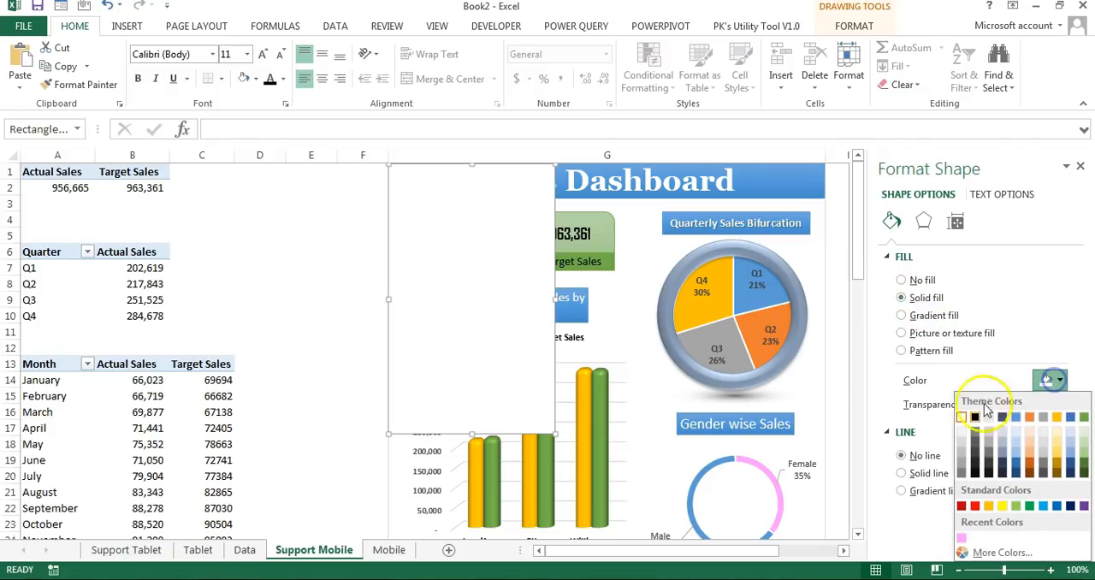
click(974, 418)
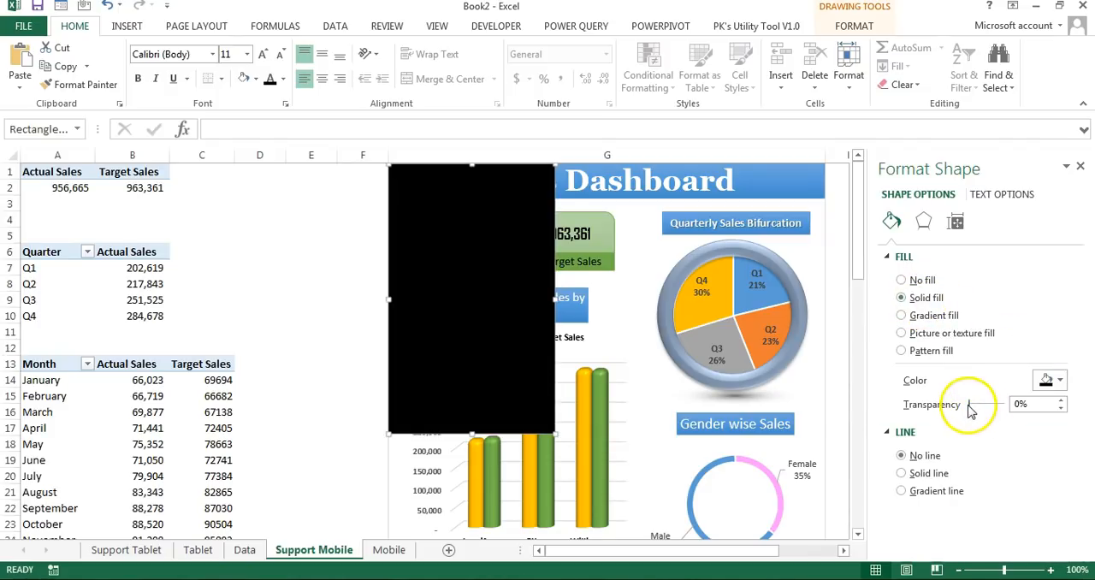
drag(1002, 410, 992, 405)
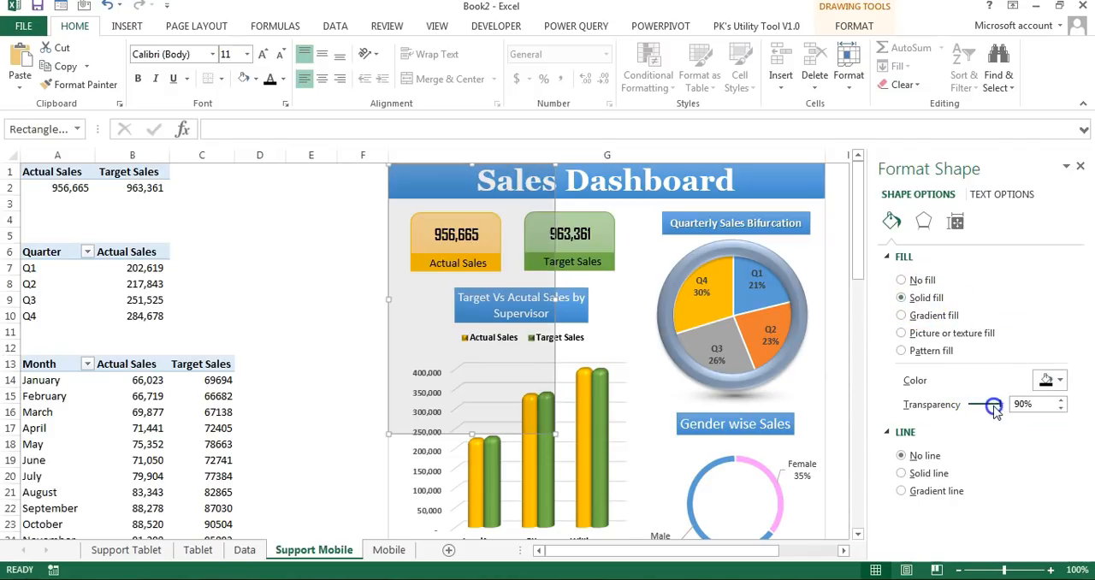
click(1079, 166)
click(920, 268)
click(484, 201)
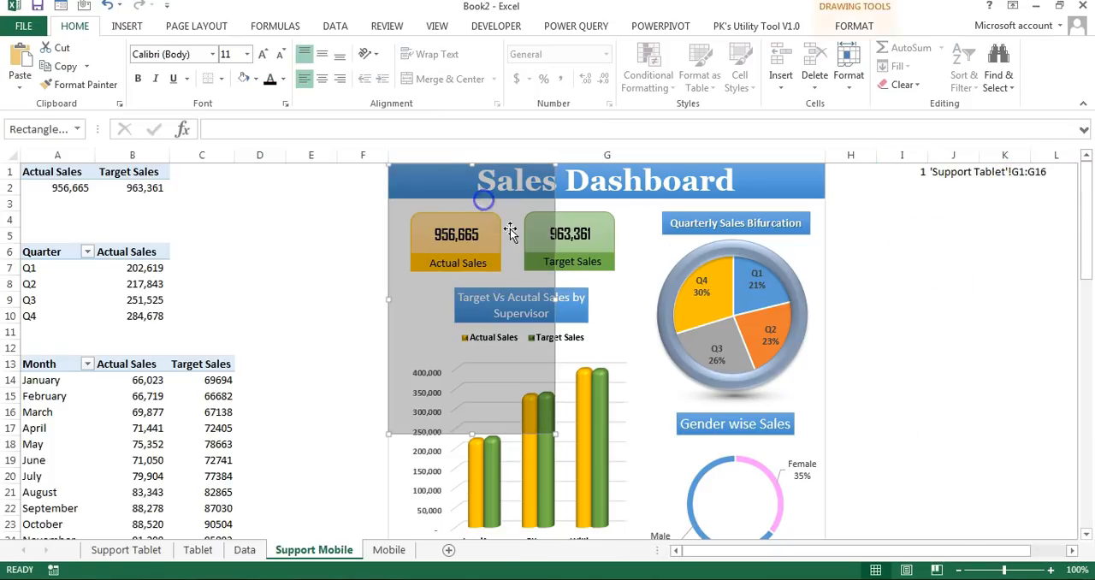
Step: Narrow column G to the width of the transparent rectangle and delete the rectangle
drag(824, 155, 556, 159)
click(838, 267)
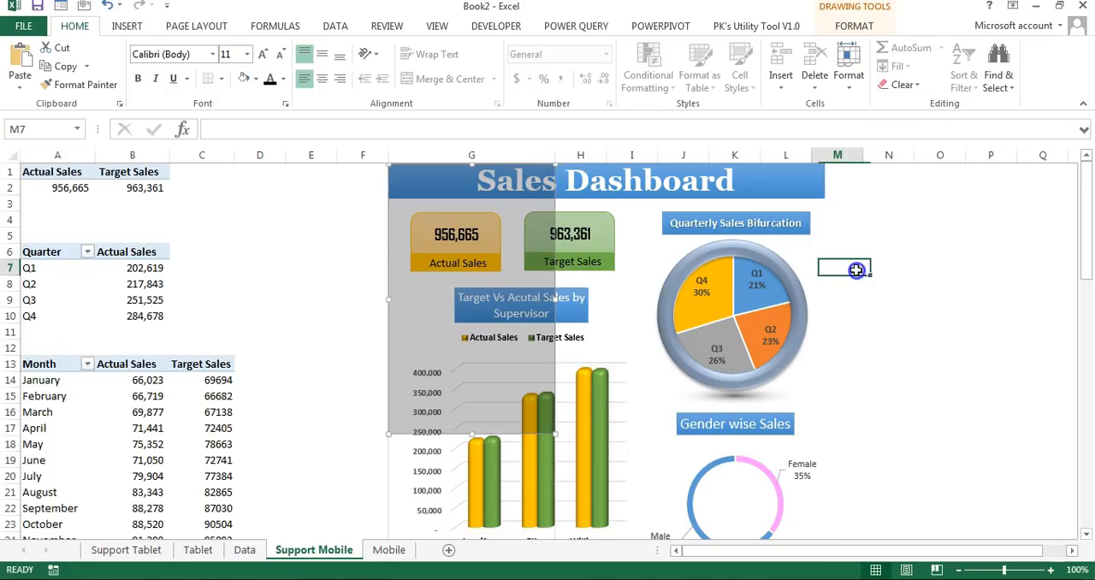
click(438, 312)
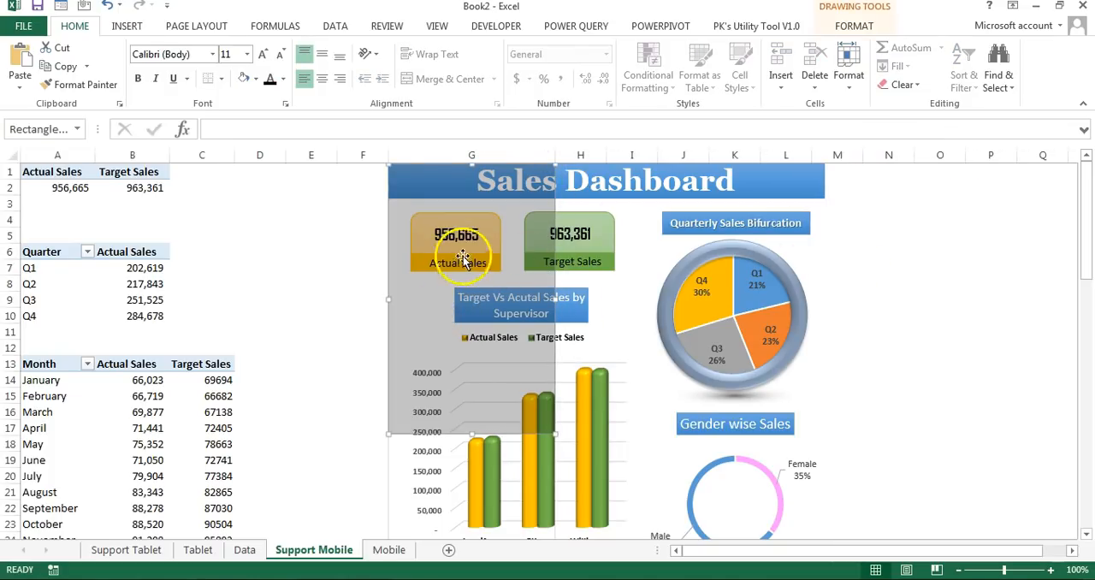
drag(503, 251, 502, 248)
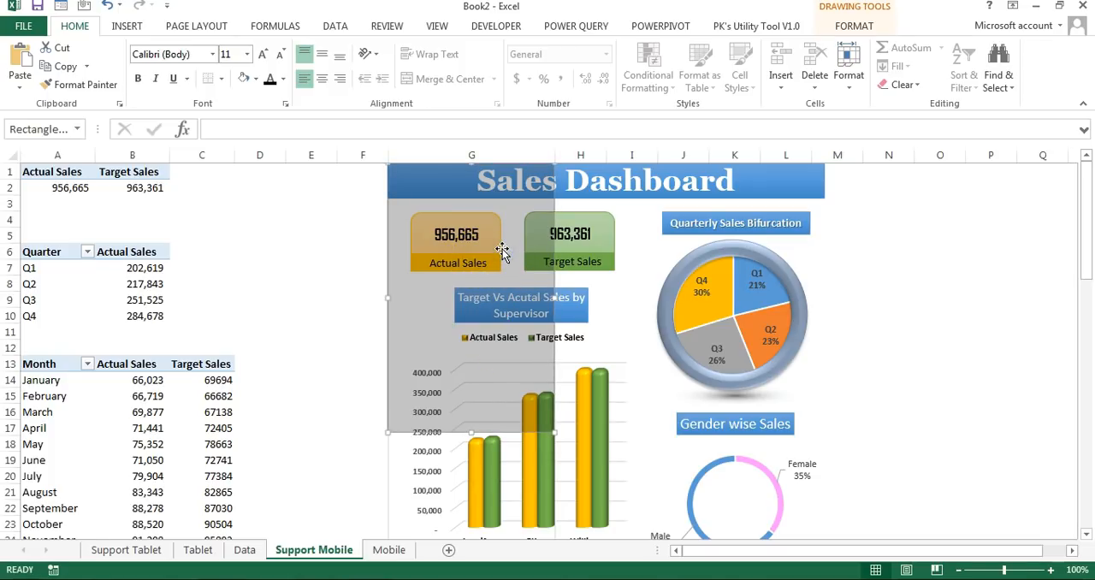
key(Delete)
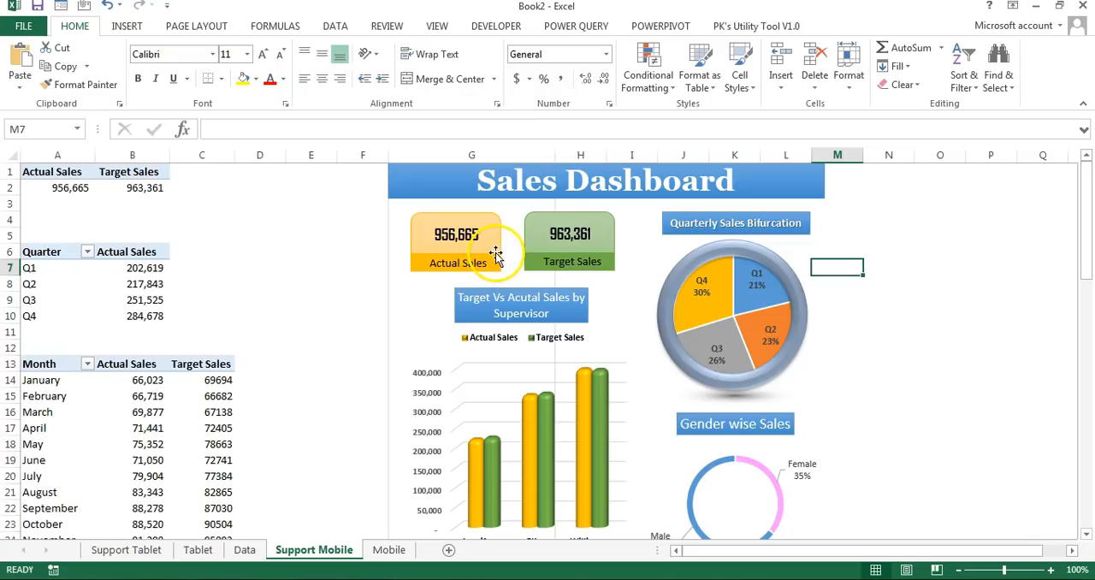
Step: Shrink the Sales Dashboard title banner to the width of column G and reduce its font size to fit the full title
click(800, 177)
drag(826, 180, 555, 183)
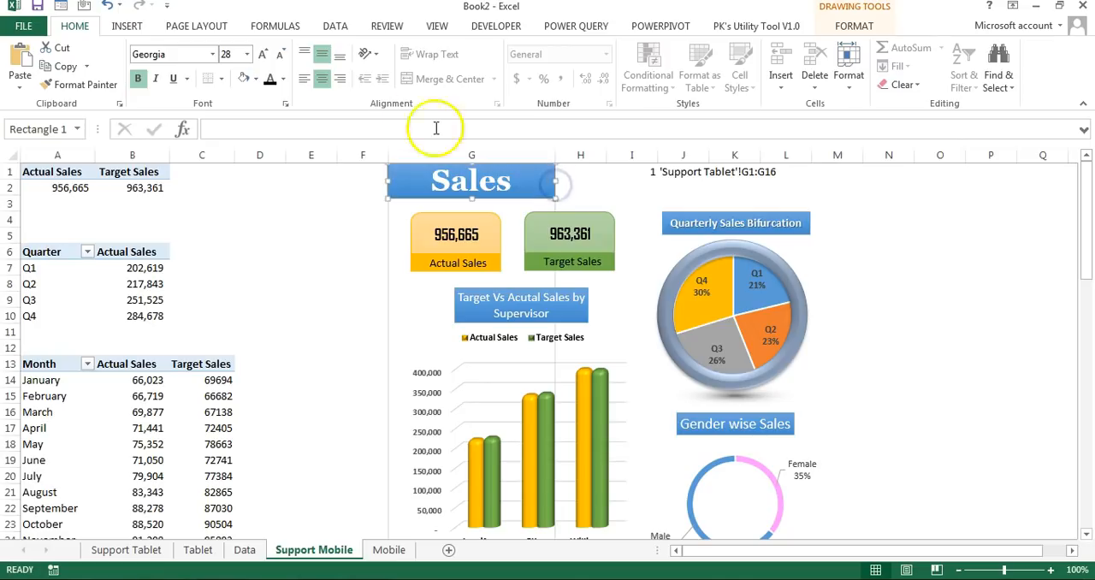
click(279, 55)
Step: Place the Actual Sales and Target Sales cards side by side below the title banner, sized to fit within column G
drag(499, 244, 477, 227)
click(529, 232)
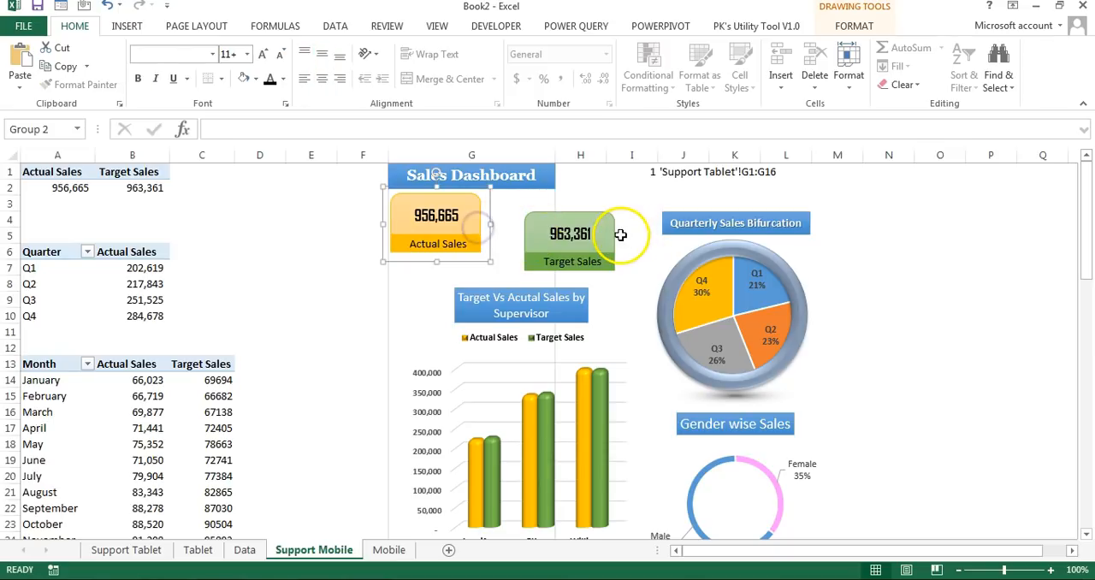
drag(616, 235, 557, 223)
ctrl+click(463, 229)
Step: Move the supervisor chart down out of the way and place the quarterly sales pie chart below the sales cards in column G
click(628, 308)
drag(628, 308, 491, 455)
click(796, 267)
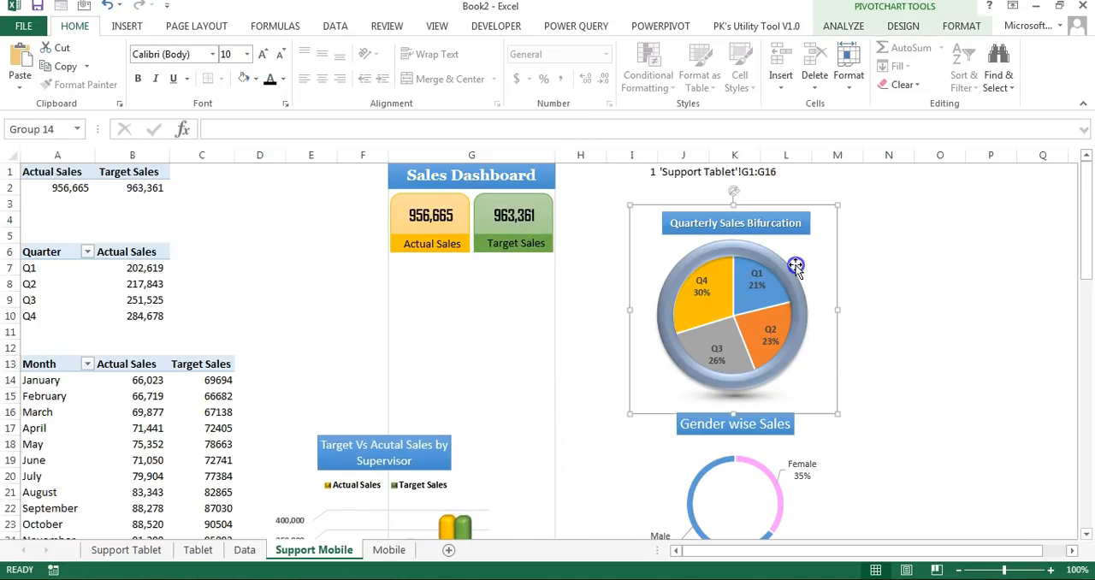
click(842, 271)
drag(838, 271, 576, 331)
Step: Move the monthly sales chart aside, then place the supervisor chart below the pie chart and narrow it to column G's width
scroll(576, 330, down, 6)
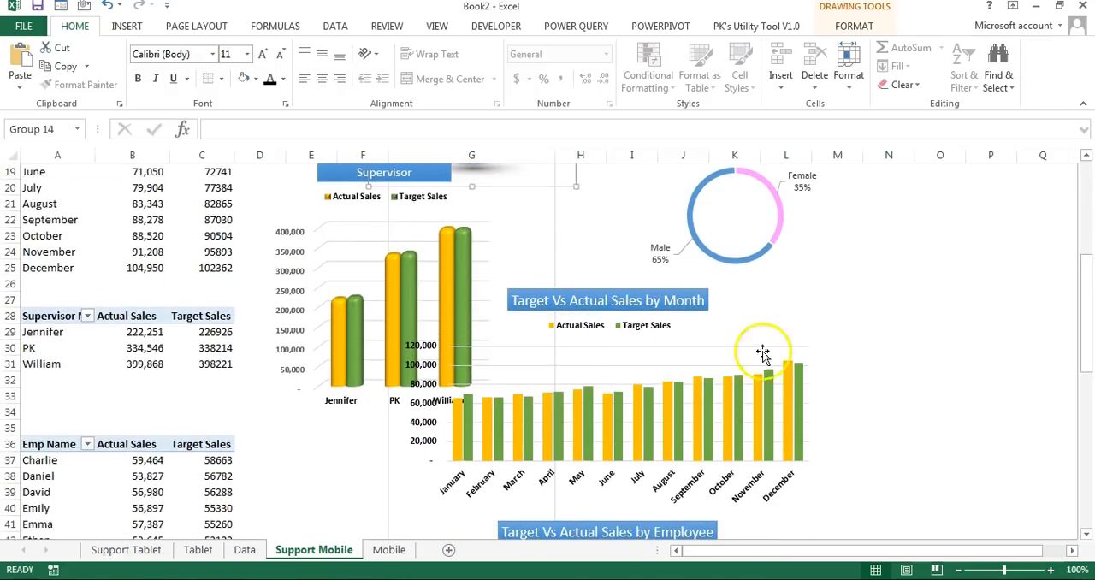
click(773, 319)
drag(773, 319, 932, 485)
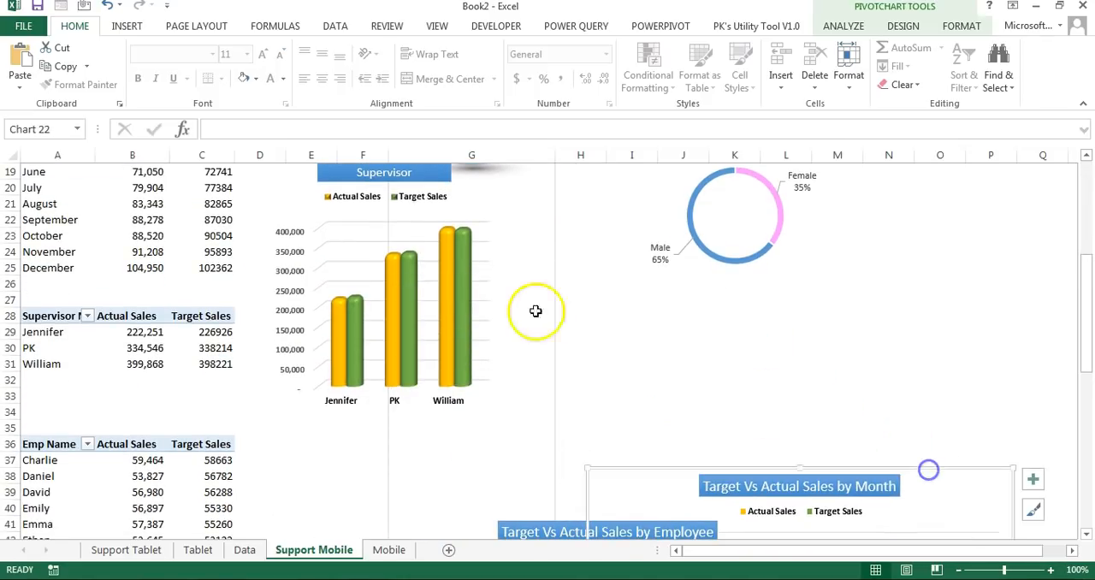
click(486, 279)
mouse_move(504, 268)
mouse_down()
mouse_move(557, 351)
mouse_move(626, 308)
mouse_up()
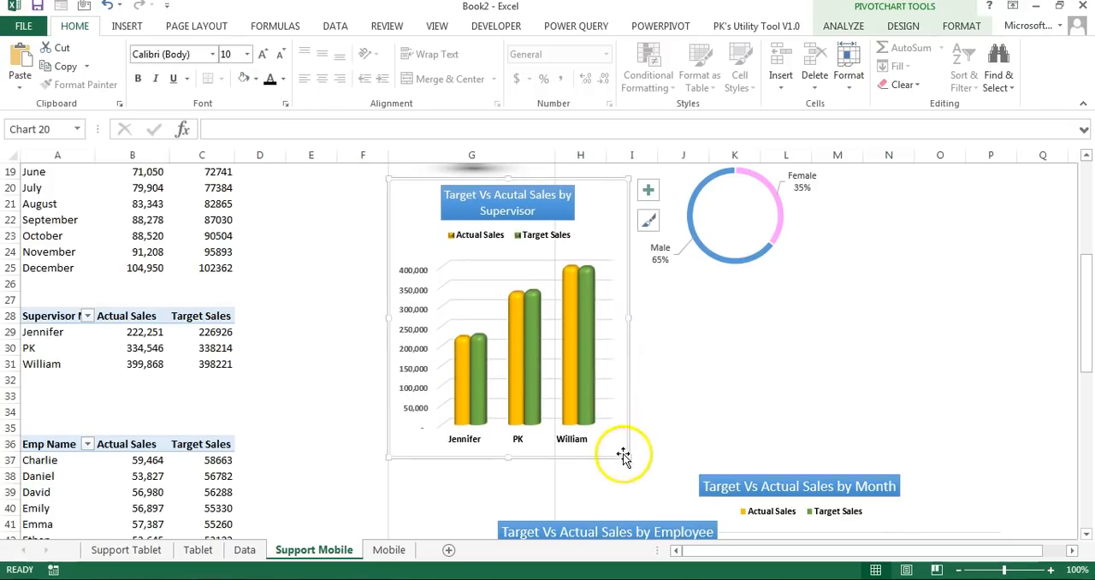
drag(627, 456, 549, 483)
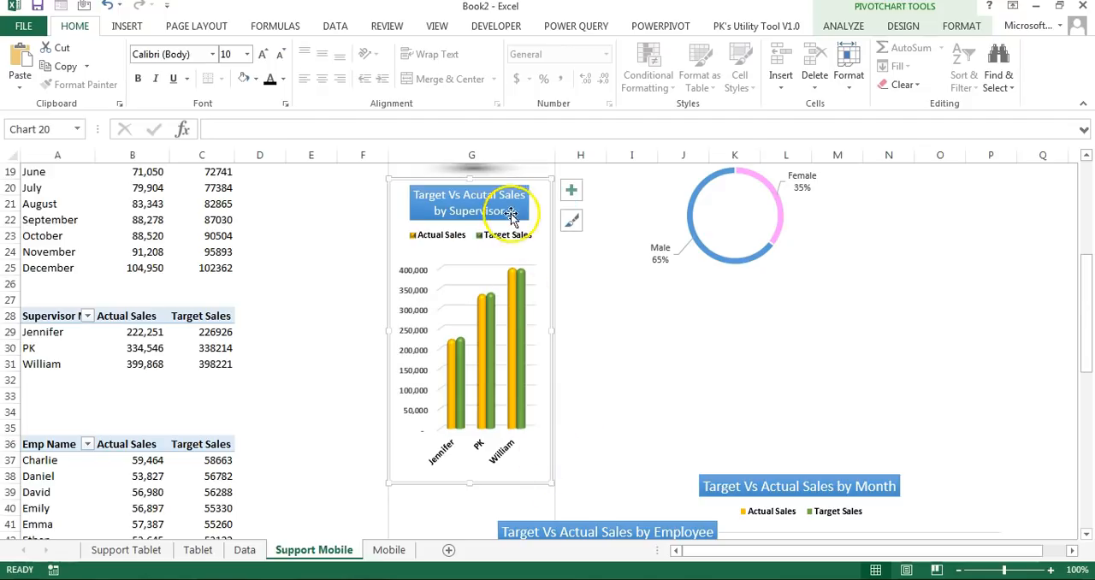
Step: Place the Gender wise Sales doughnut chart below the supervisor chart and resize it to column G's width
click(770, 250)
drag(796, 285, 538, 485)
scroll(573, 366, down, 3)
drag(544, 344, 539, 406)
drag(542, 328, 550, 327)
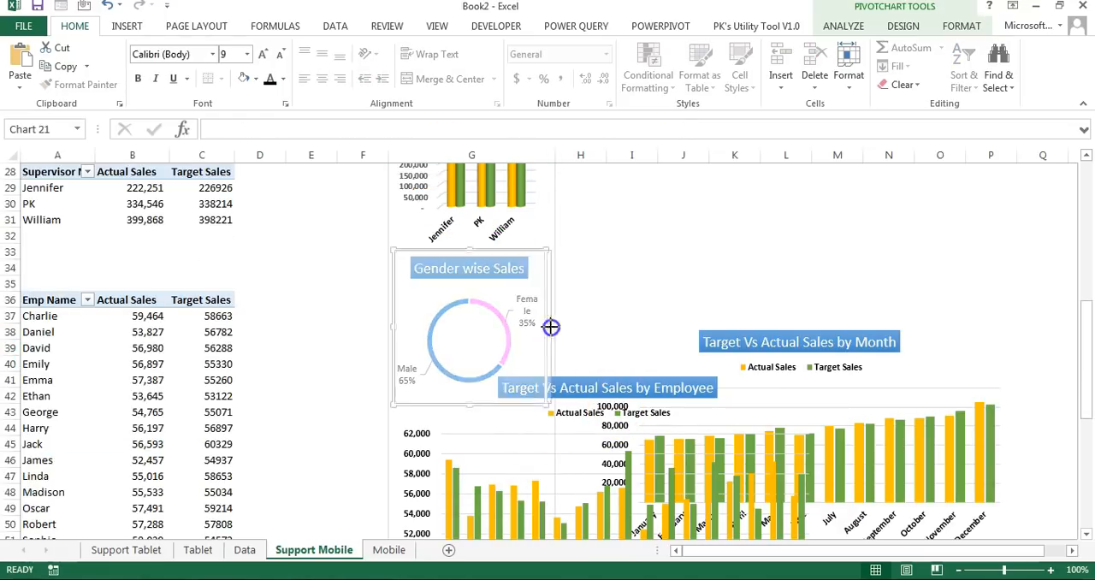
click(552, 325)
Step: Move the Target Vs Actual Sales by Employee chart down so it no longer overlaps the monthly sales chart
scroll(776, 471, down, 3)
click(767, 449)
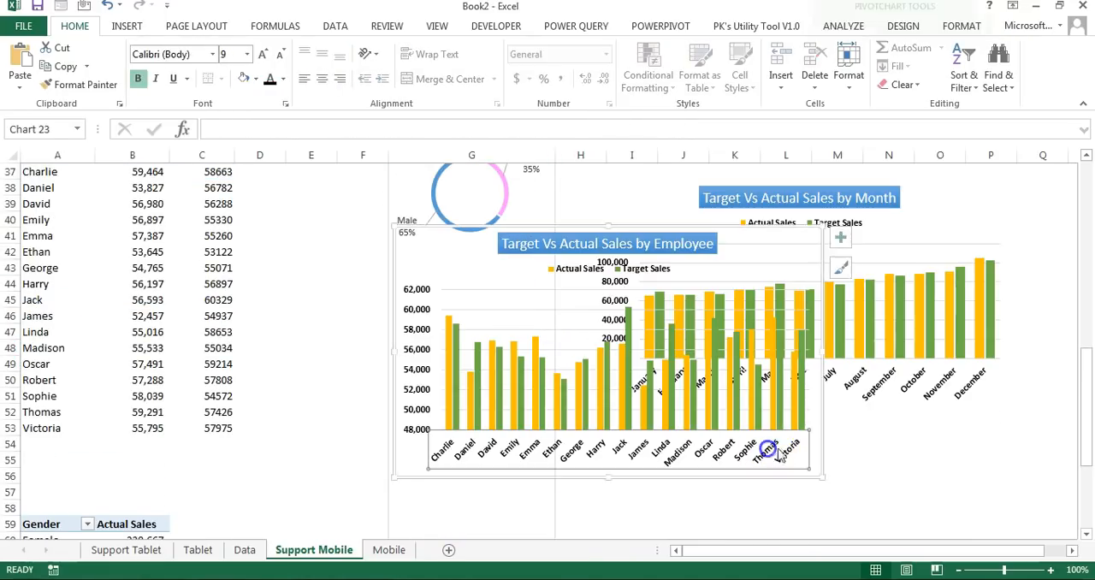
drag(823, 408, 825, 530)
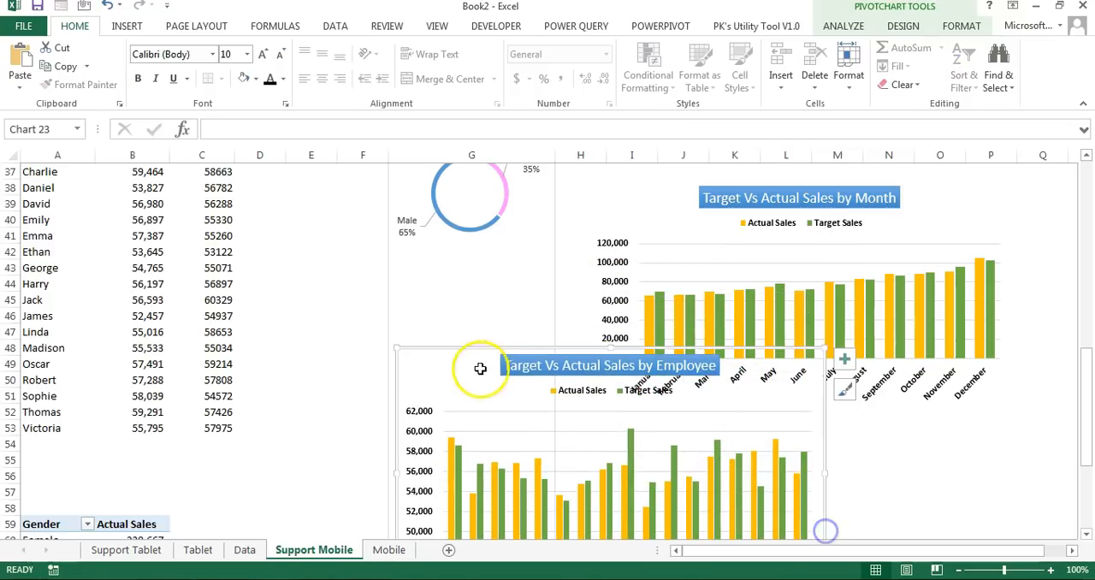
drag(466, 350, 534, 456)
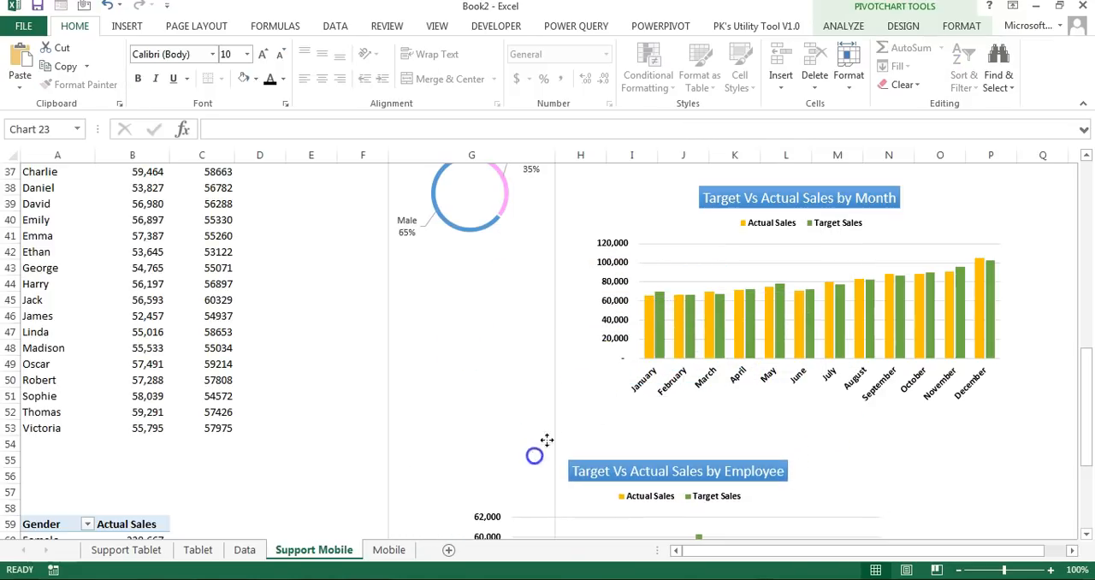
Step: Move the Target Vs Actual Sales by Month chart closer to column G and change its chart type to Clustered Bar
click(729, 242)
drag(727, 233, 607, 214)
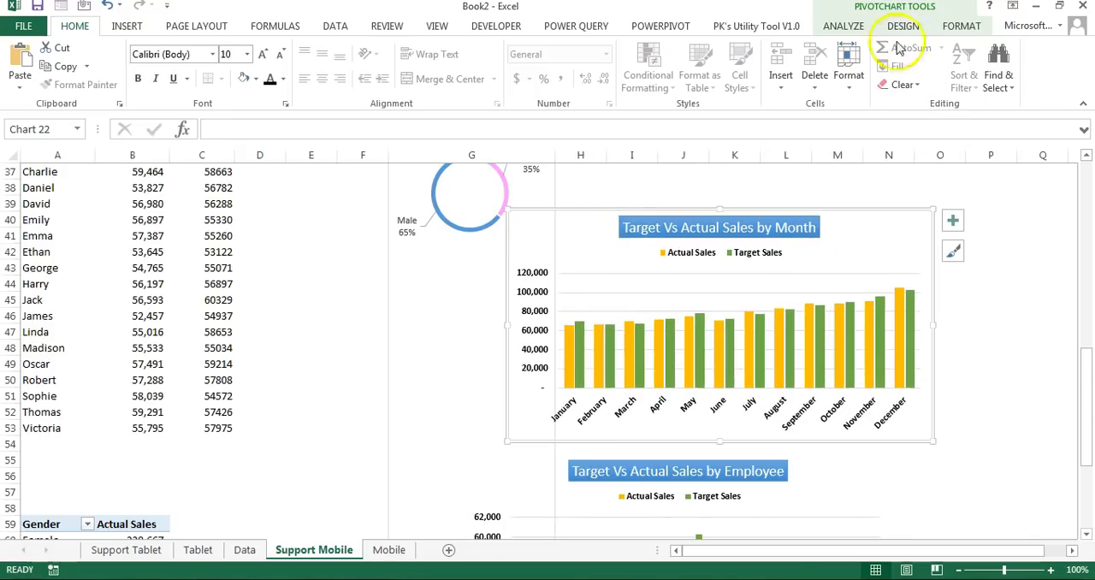
click(844, 25)
click(901, 27)
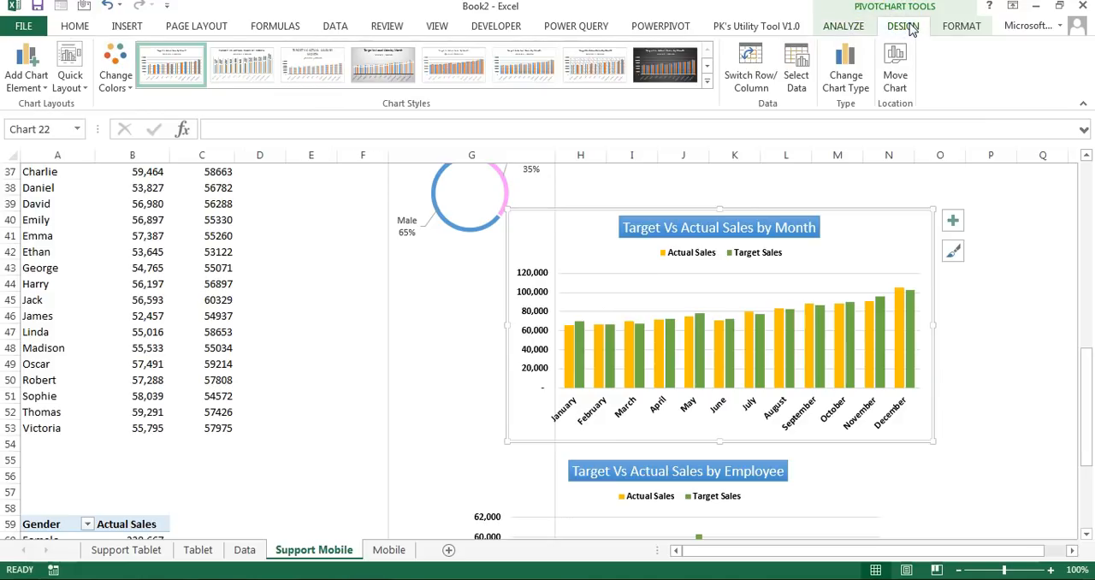
click(860, 63)
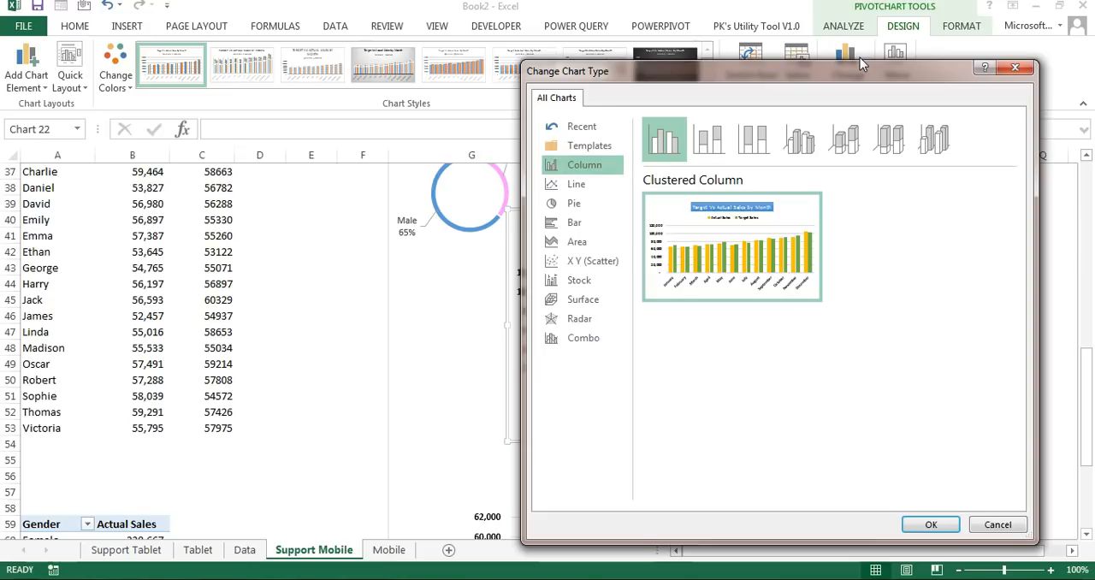
click(587, 223)
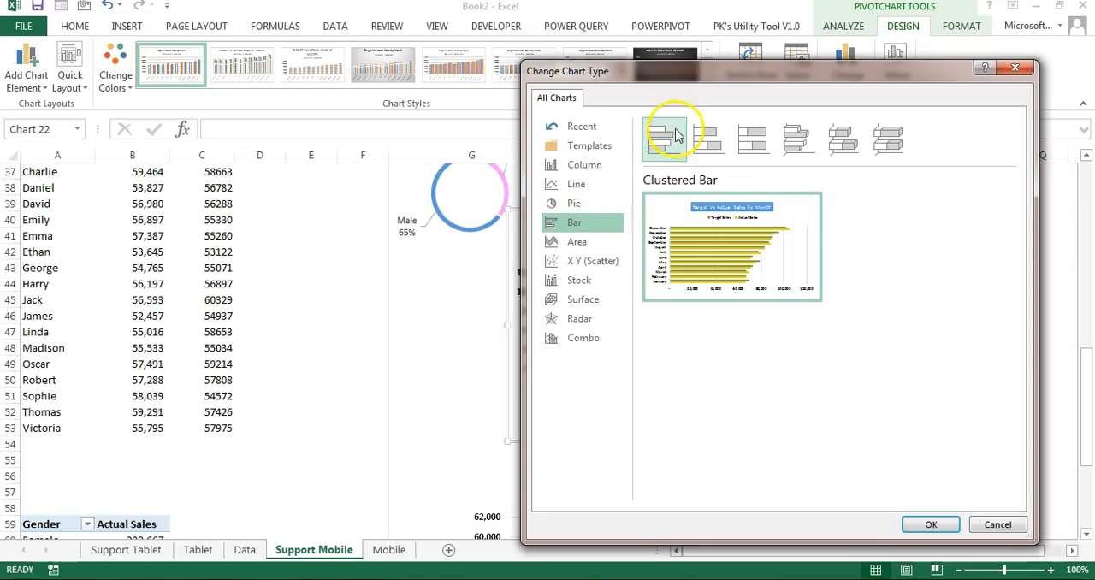
click(926, 522)
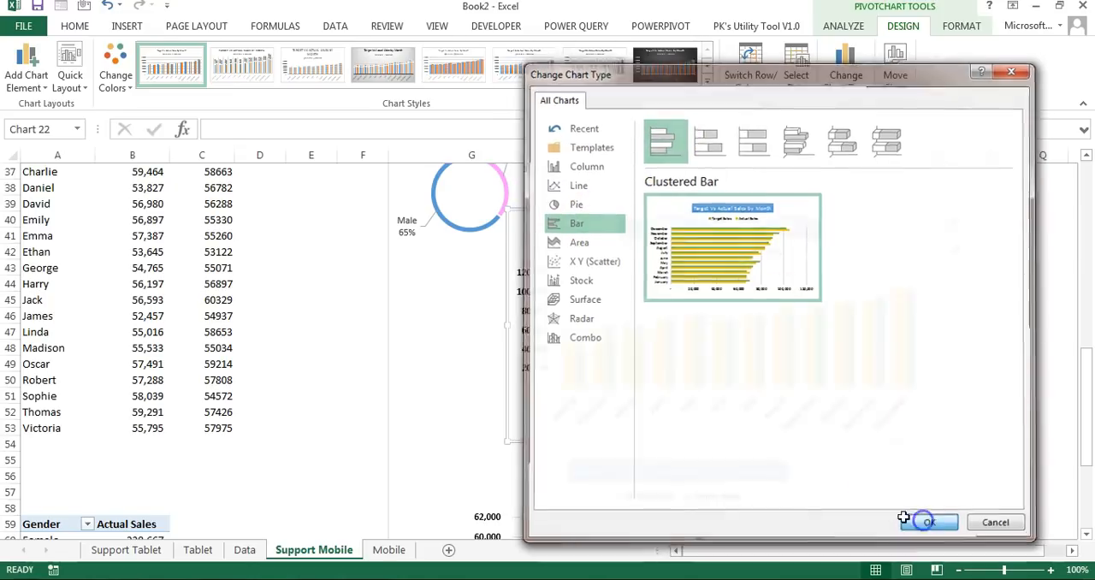
Step: Make the monthly bar chart narrower and taller, place it below the gender doughnut chart in column G, and remove its legend
drag(932, 438, 706, 507)
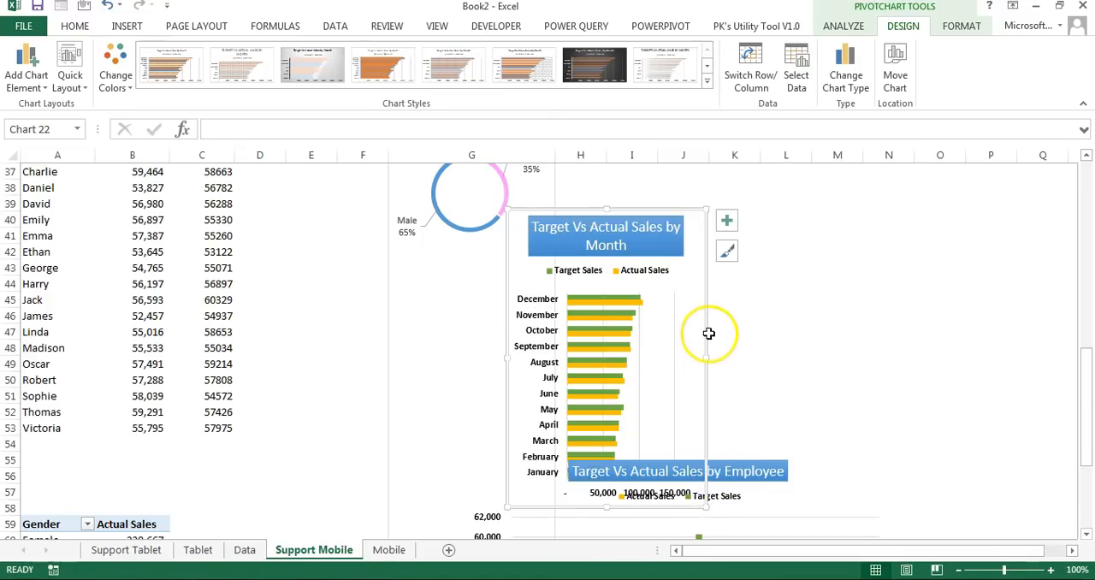
drag(708, 333, 587, 359)
click(609, 249)
click(646, 381)
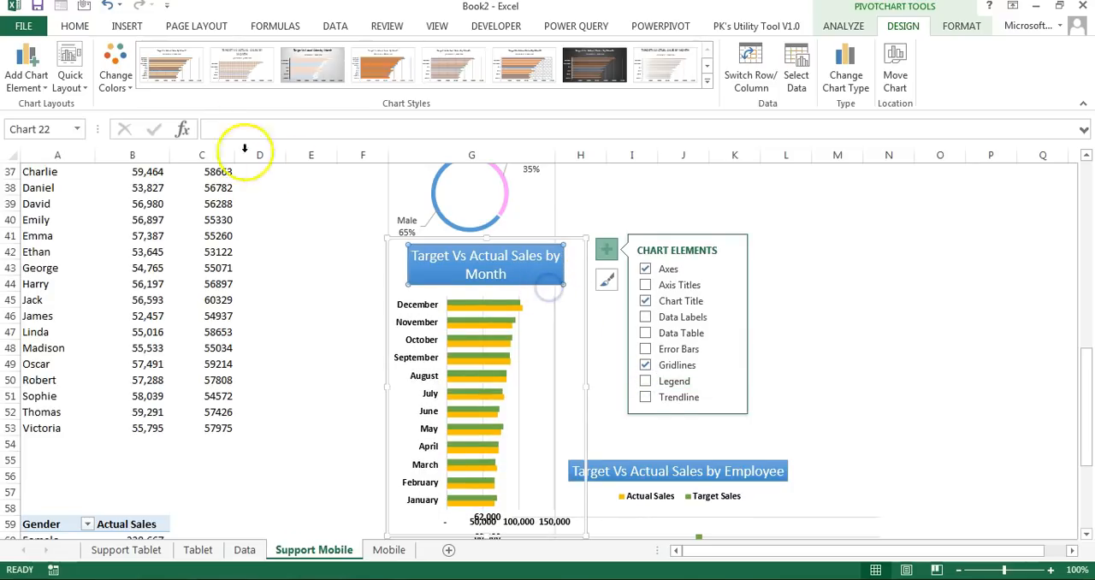
Step: Shrink the monthly chart's title to fit on one line and move the employee chart further down the sheet
click(75, 26)
click(280, 54)
click(280, 54)
scroll(724, 346, down, 6)
drag(725, 346, 760, 496)
scroll(709, 393, up, 6)
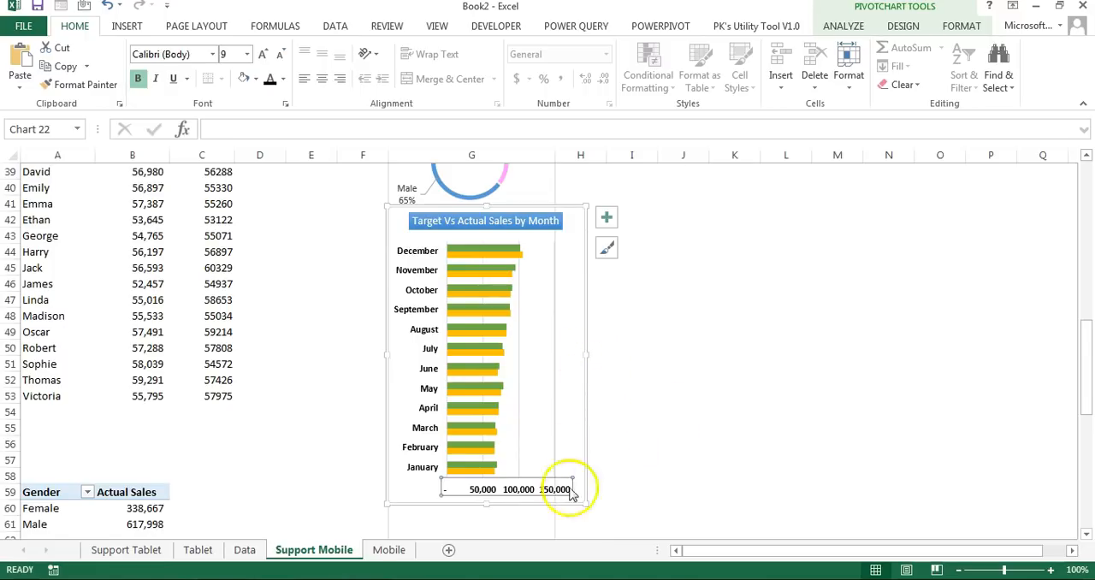
Step: Delete the monthly bar chart's horizontal value axis and remove its gridlines
key(Delete)
click(606, 217)
click(645, 334)
Step: Narrow the monthly bar chart to column G's width and reduce its title's font size
drag(586, 354, 554, 354)
click(471, 222)
click(280, 54)
click(734, 299)
click(540, 212)
Step: Move the Target Vs Actual Sales by Employee chart up to just below the monthly bar chart
scroll(699, 315, down, 4)
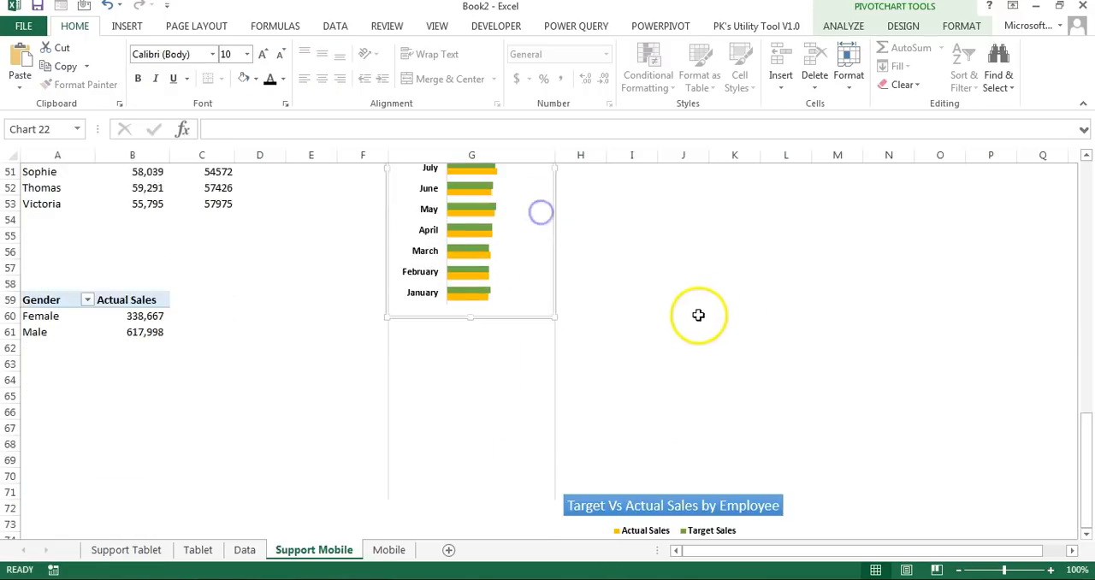
scroll(699, 315, down, 4)
click(773, 347)
click(759, 362)
drag(790, 296, 713, 210)
scroll(730, 225, up, 2)
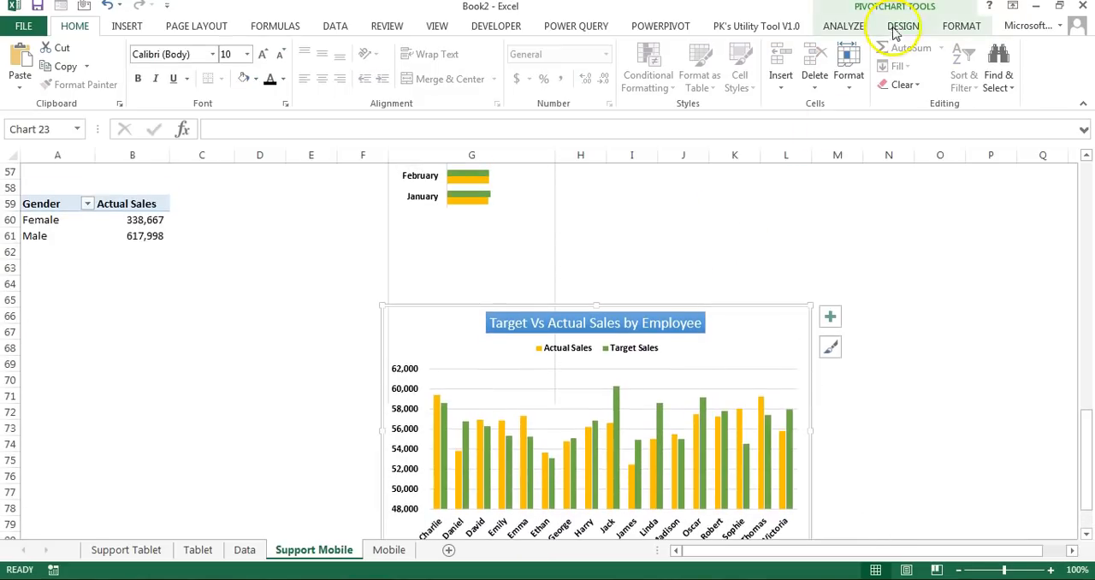
Step: Change the employee sales chart's type to Clustered Bar
click(898, 28)
click(846, 75)
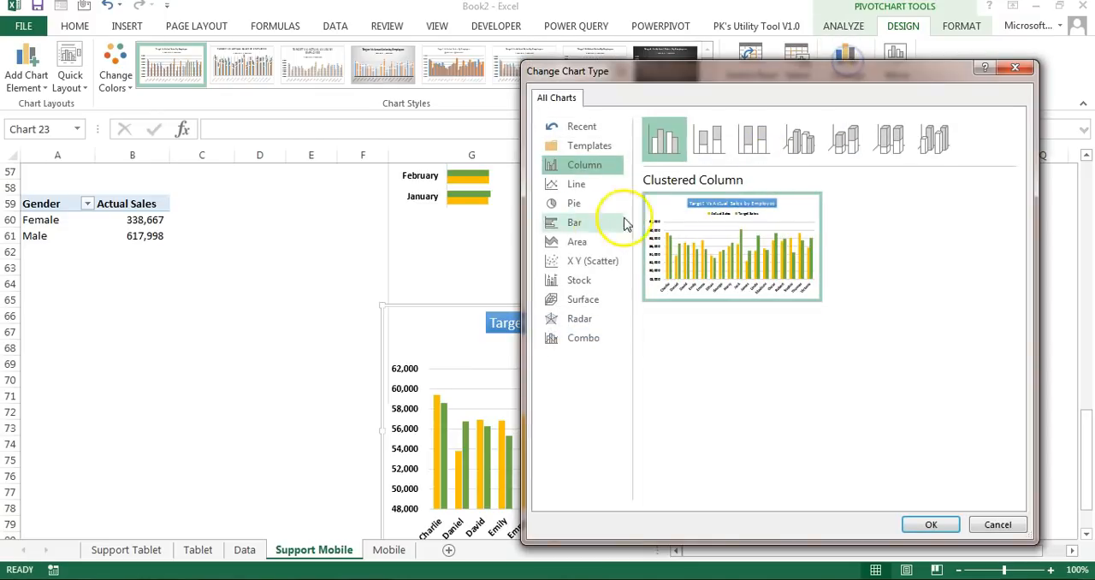
click(578, 222)
click(929, 522)
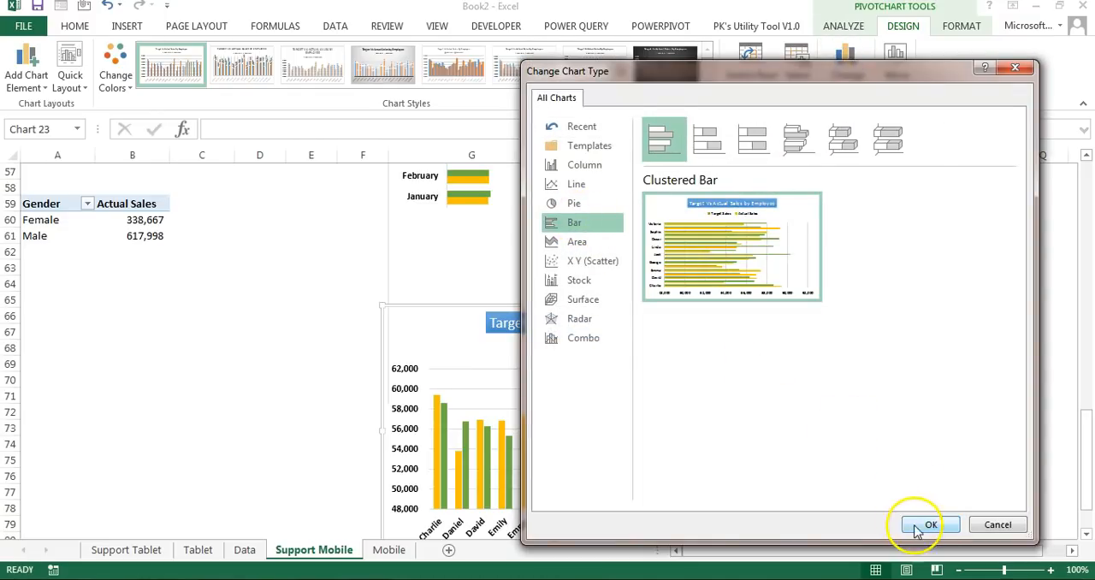
Step: Place the employee bar chart directly below the monthly chart, make it taller and fit it to column G's width
drag(678, 334, 699, 254)
scroll(753, 299, down, 3)
drag(830, 353, 550, 450)
scroll(550, 428, up, 3)
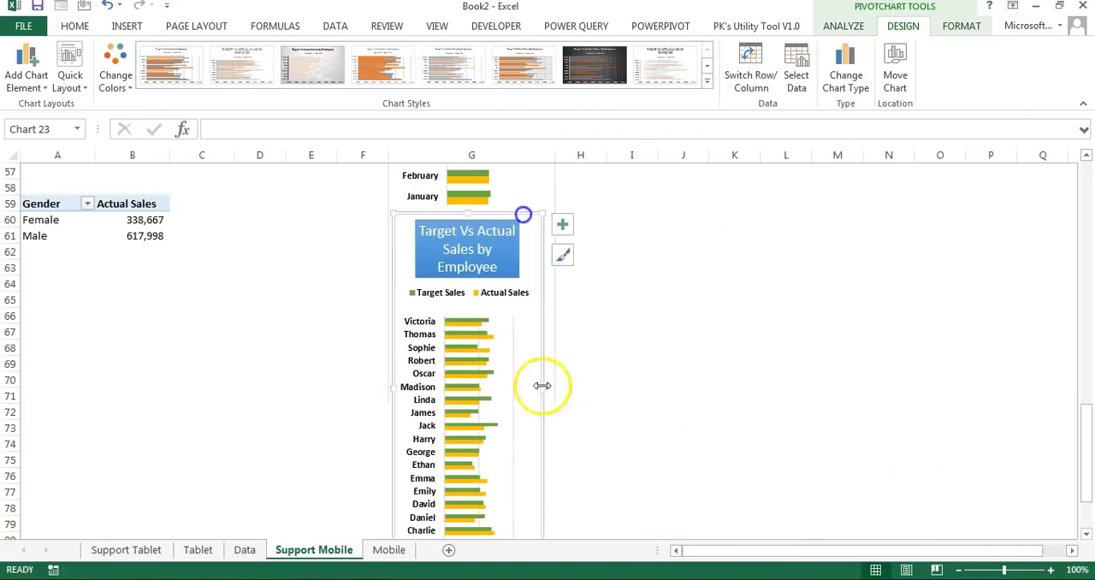
drag(541, 384, 551, 385)
Step: Adjust the font size of the employee chart's title to suit the narrow chart
click(479, 248)
click(74, 27)
click(282, 54)
click(263, 55)
Step: Remove the employee bar chart's gridlines and delete its horizontal value axis
scroll(513, 299, down, 3)
click(571, 176)
click(612, 289)
click(523, 407)
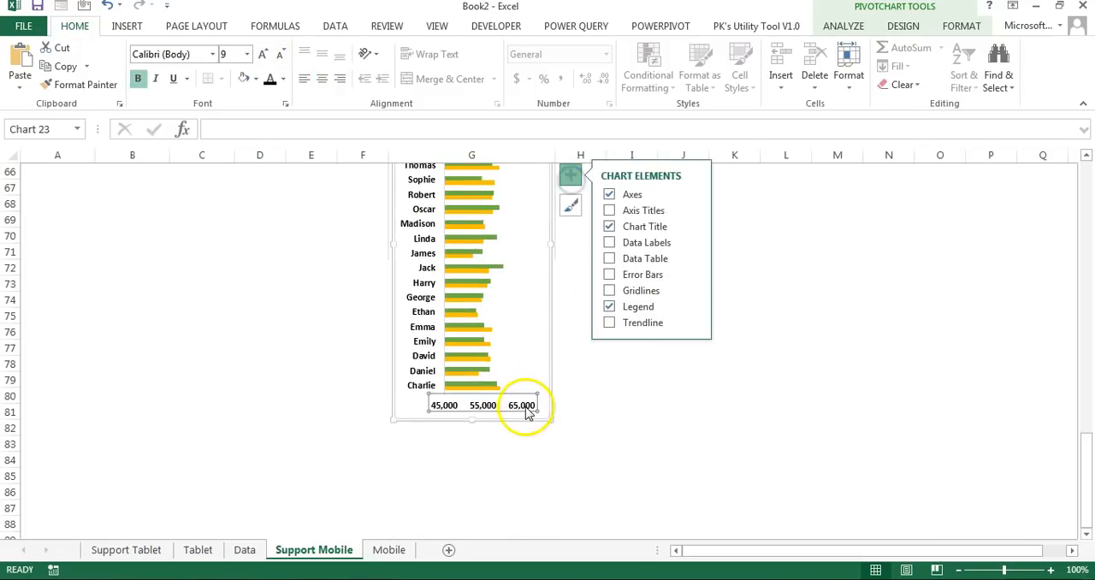
key(Delete)
scroll(534, 367, up, 4)
click(545, 313)
click(696, 379)
scroll(696, 384, up, 18)
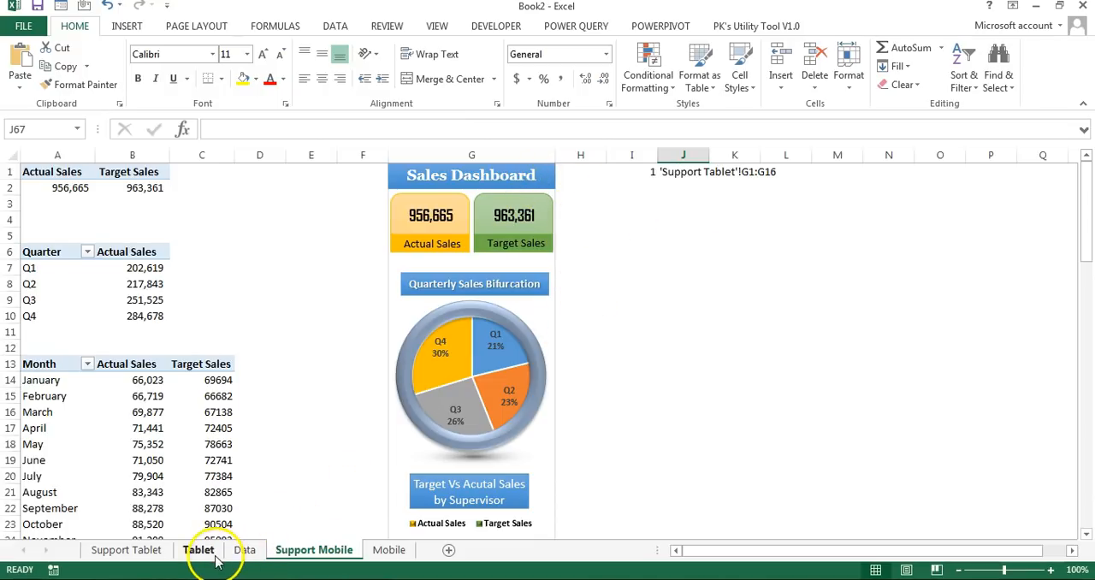
Step: Copy the phone's screen rectangle from the Mobile sheet onto Support Mobile and align it over the dashboard from row 1 of column G
click(387, 549)
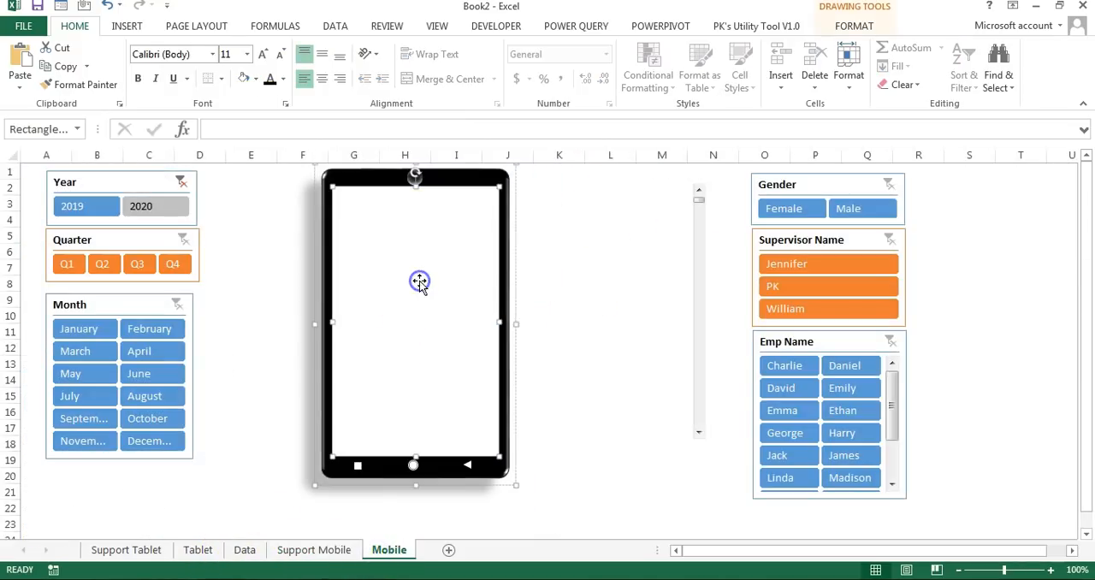
click(310, 550)
key(ctrl+v)
drag(725, 403, 450, 240)
scroll(625, 320, up, 7)
scroll(561, 445, up, 6)
drag(489, 529, 507, 196)
scroll(534, 451, up, 6)
drag(533, 453, 494, 192)
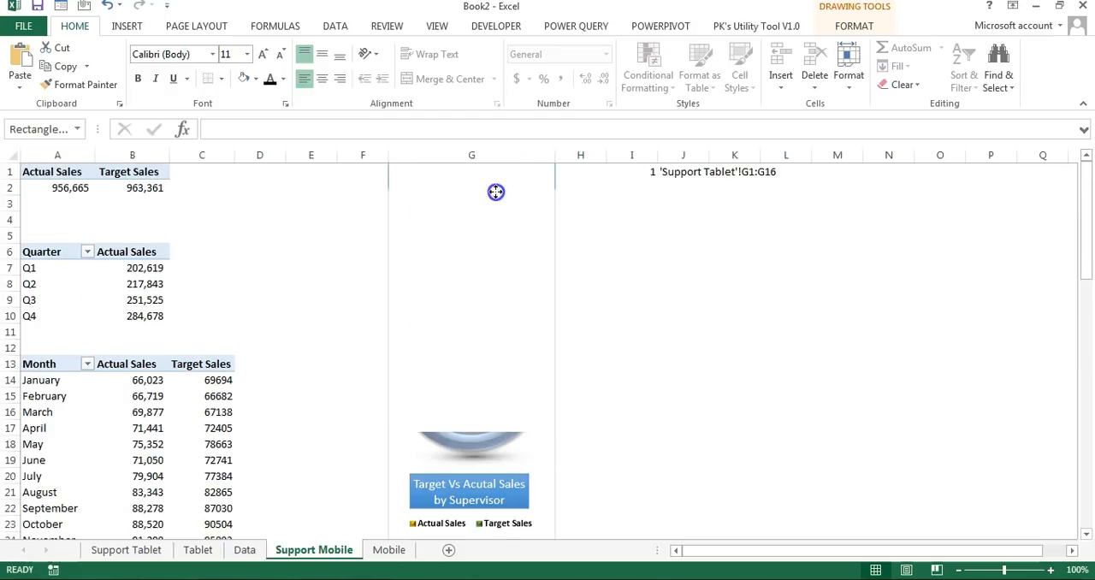
Step: Set the pasted rectangle's fill transparency to 70% to see which rows the phone screen covers
right_click(496, 191)
click(565, 463)
click(1030, 405)
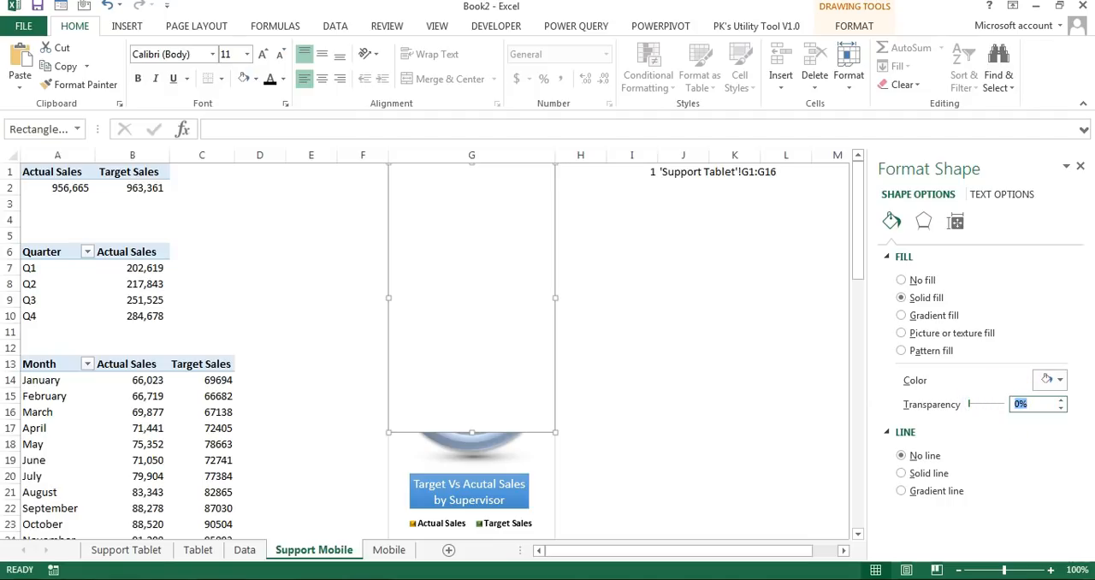
text(70)
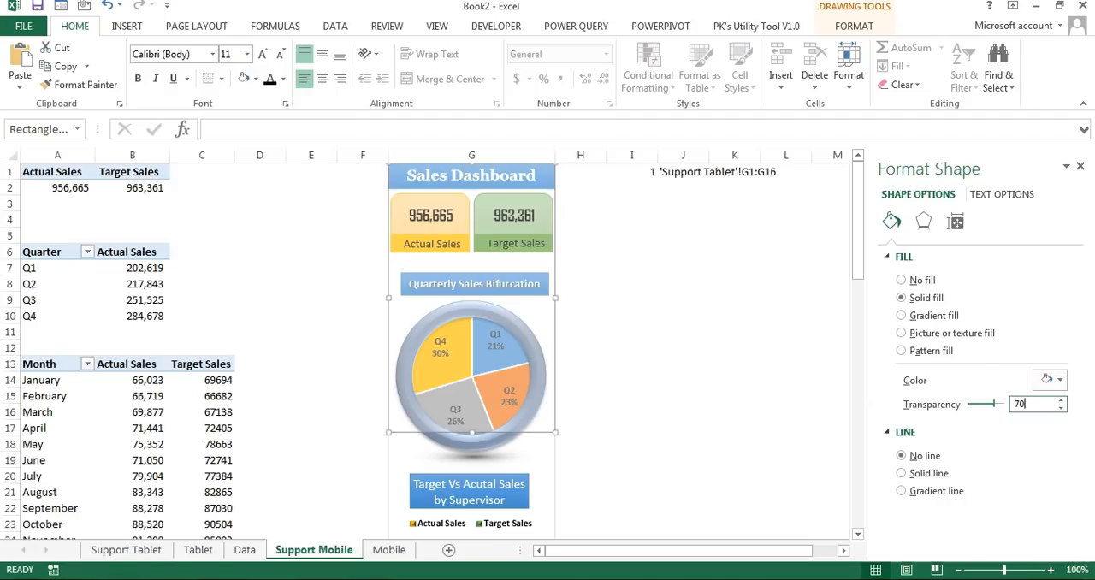
click(544, 435)
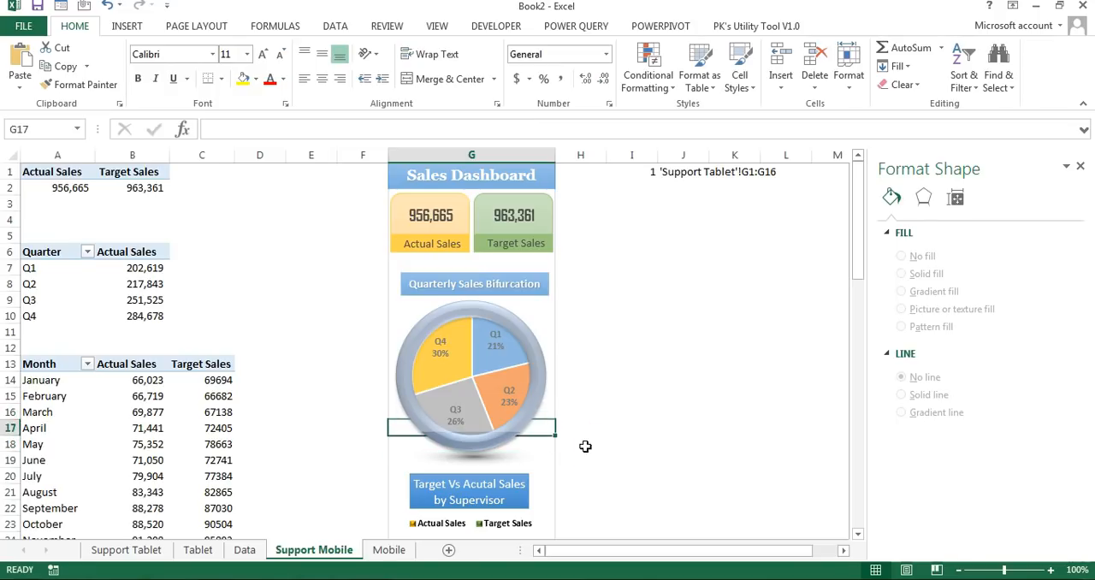
Step: Check the picture range formula in J1 against the overlay rectangle, and delete the rectangle
click(519, 301)
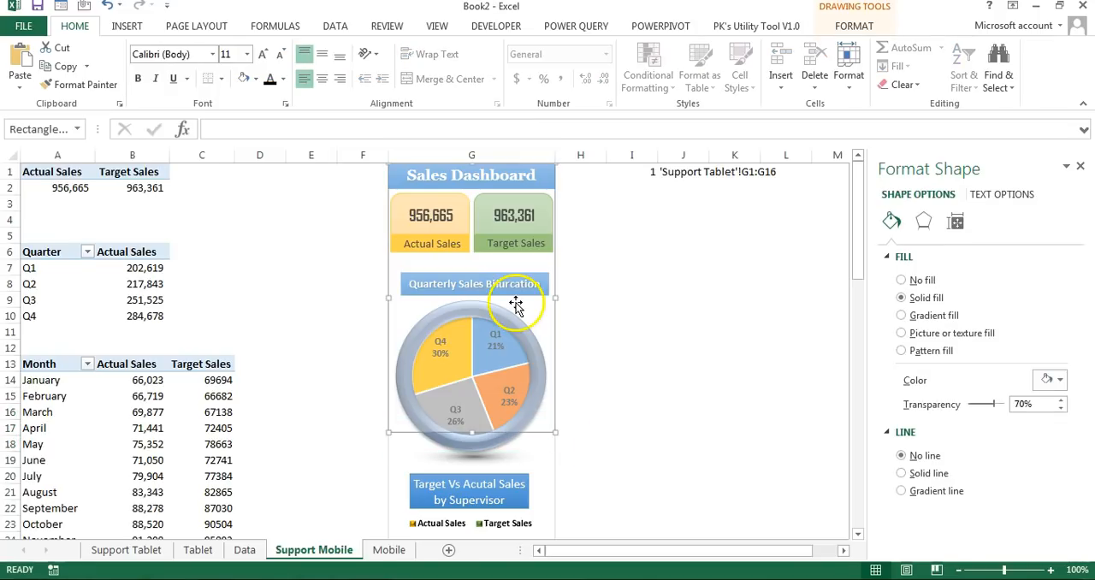
click(723, 172)
click(696, 173)
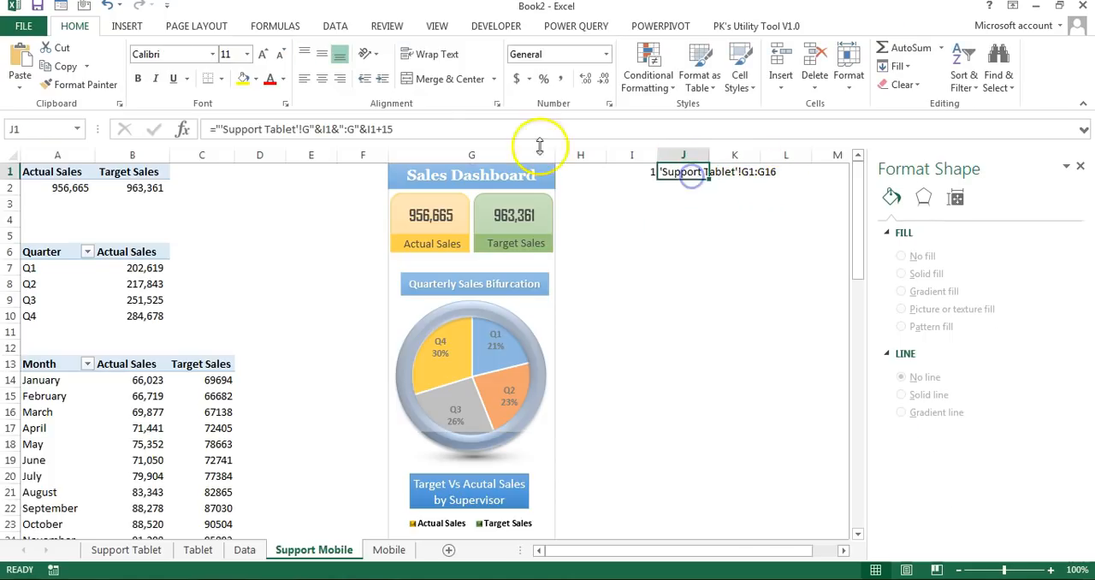
click(396, 130)
key(Return)
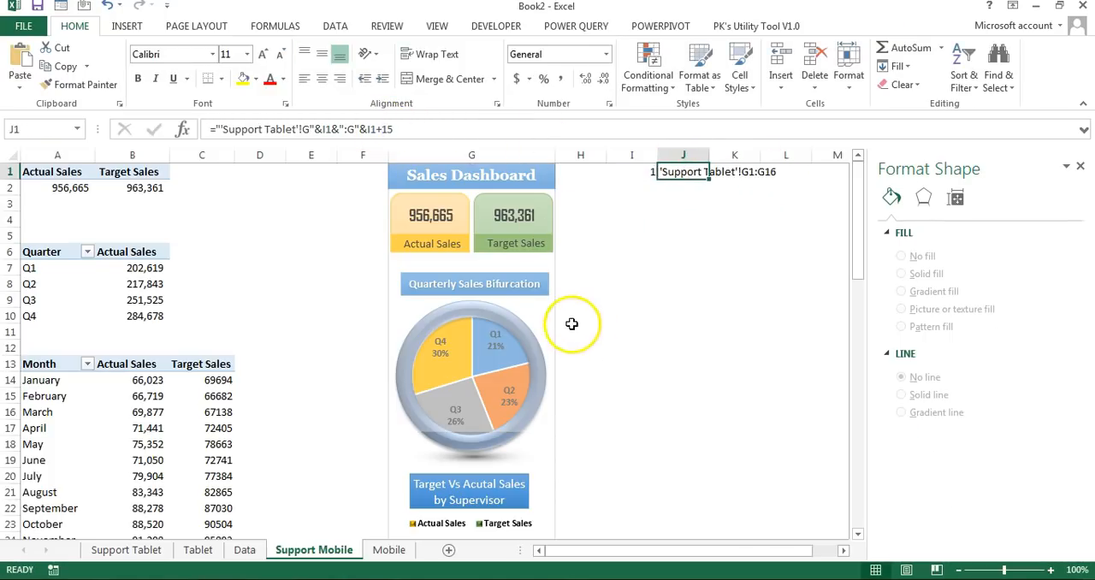
click(500, 358)
key(Delete)
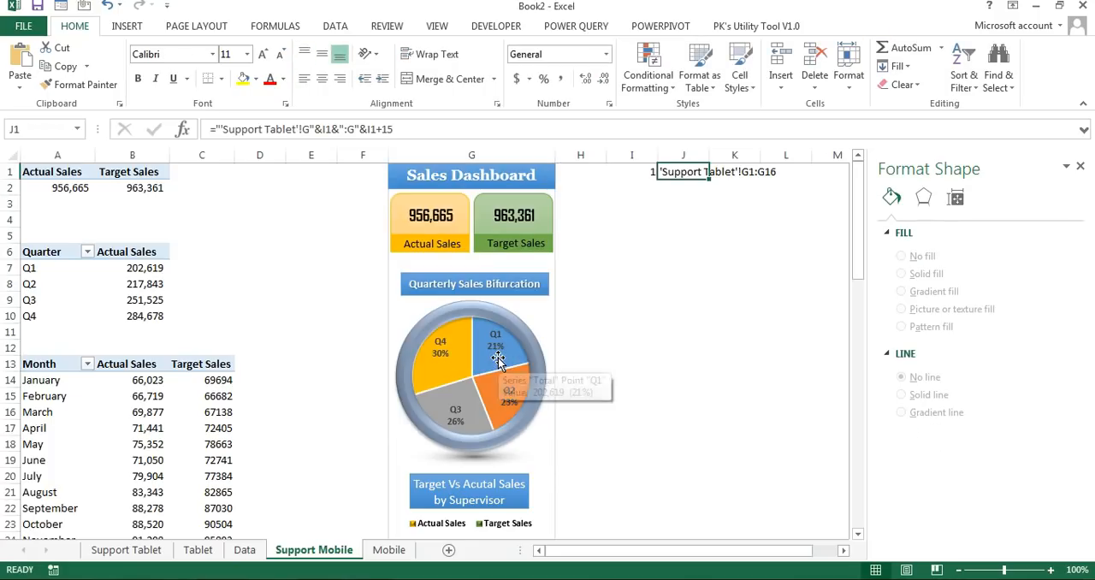
Step: Select and copy the dashboard range G1:G16 on the Support Mobile sheet
click(644, 368)
key(ctrl+Up)
key(Left)
key(Left)
key(Left)
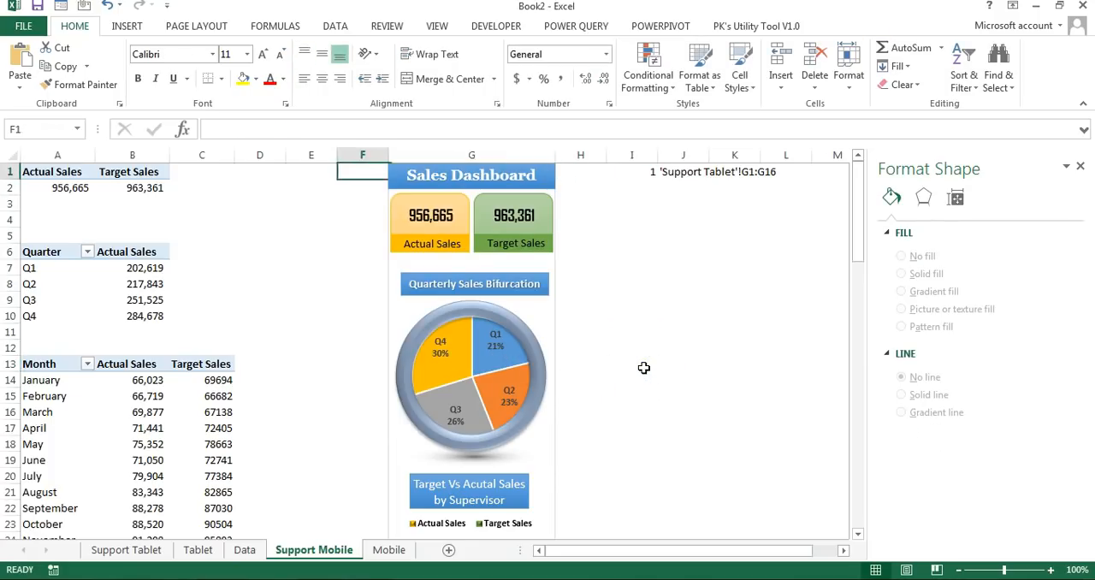
key(Right)
key(shift+Down)
key(shift+Down)
key(shift+Down)
key(shift+Down)
key(shift+Down)
key(shift+Down)
key(shift+Down)
key(shift+Down)
key(shift+Down)
key(shift+Down)
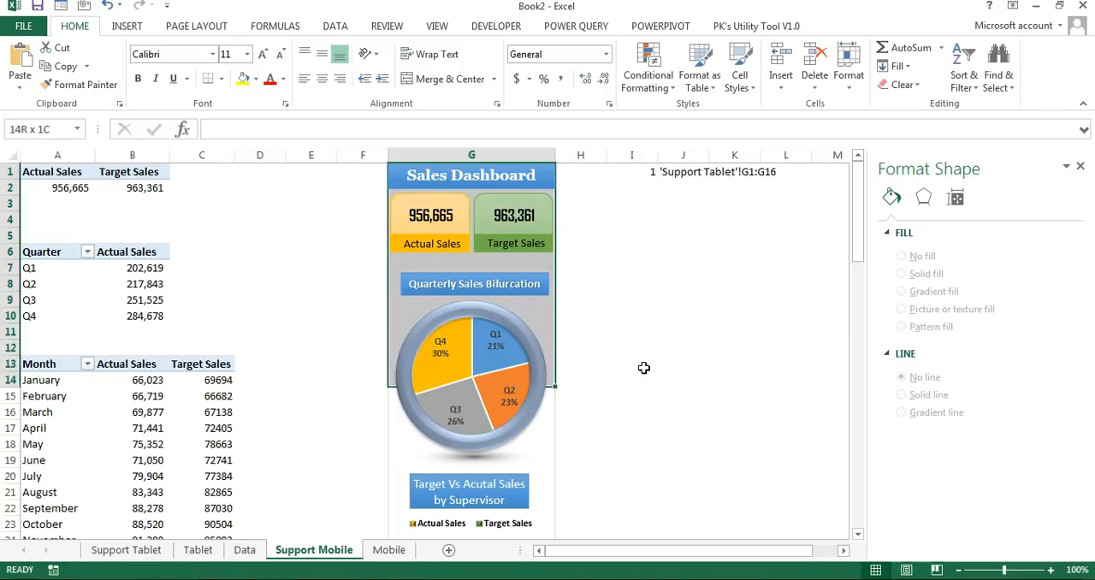
key(ctrl+c)
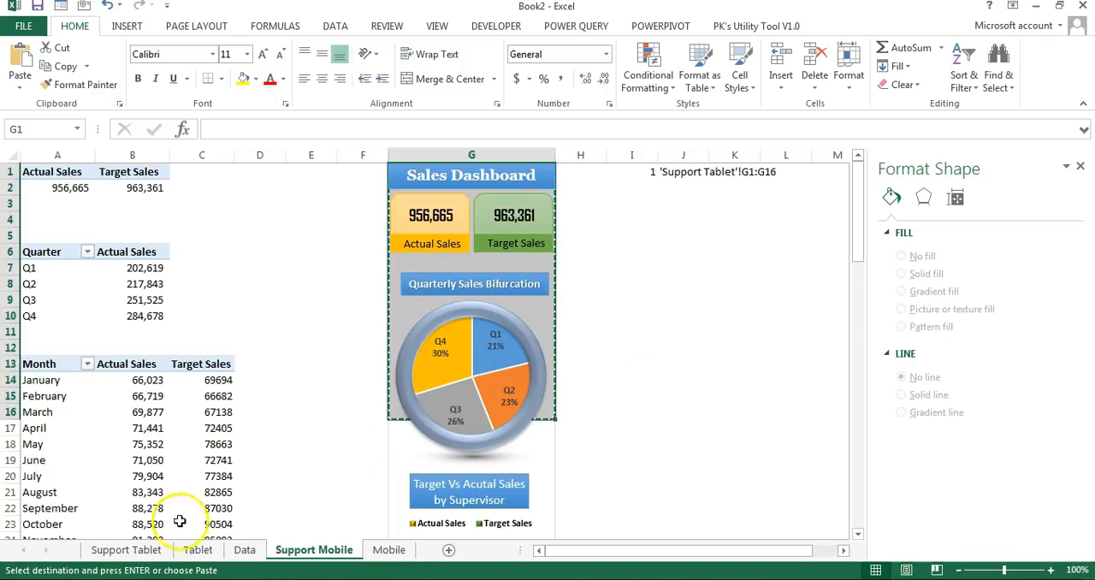
Step: Try the copied range as a linked picture over the phone screen on the Mobile sheet, and delete the picture
click(395, 552)
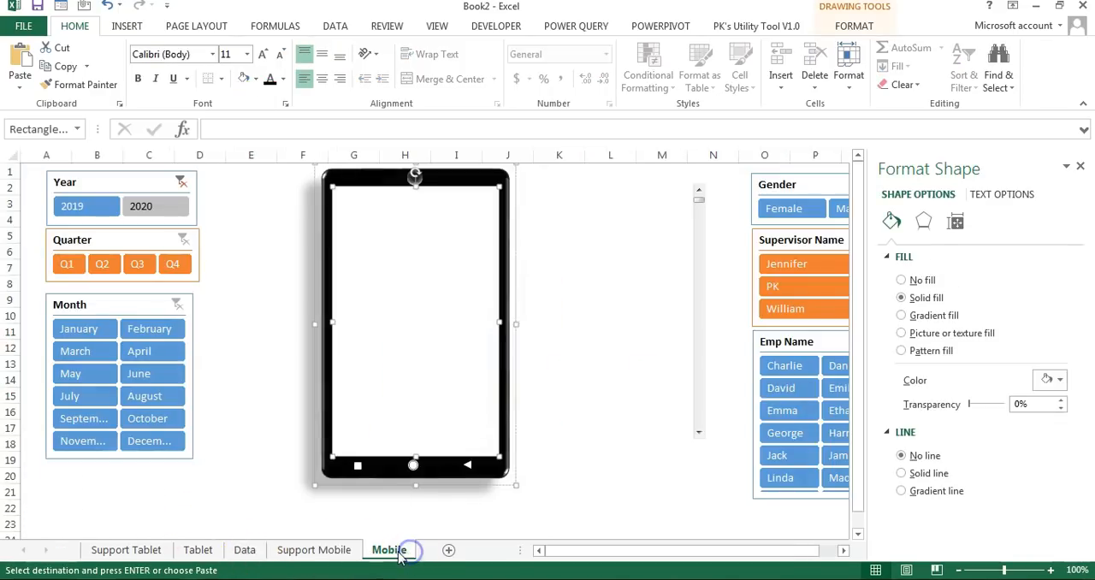
click(578, 331)
click(19, 86)
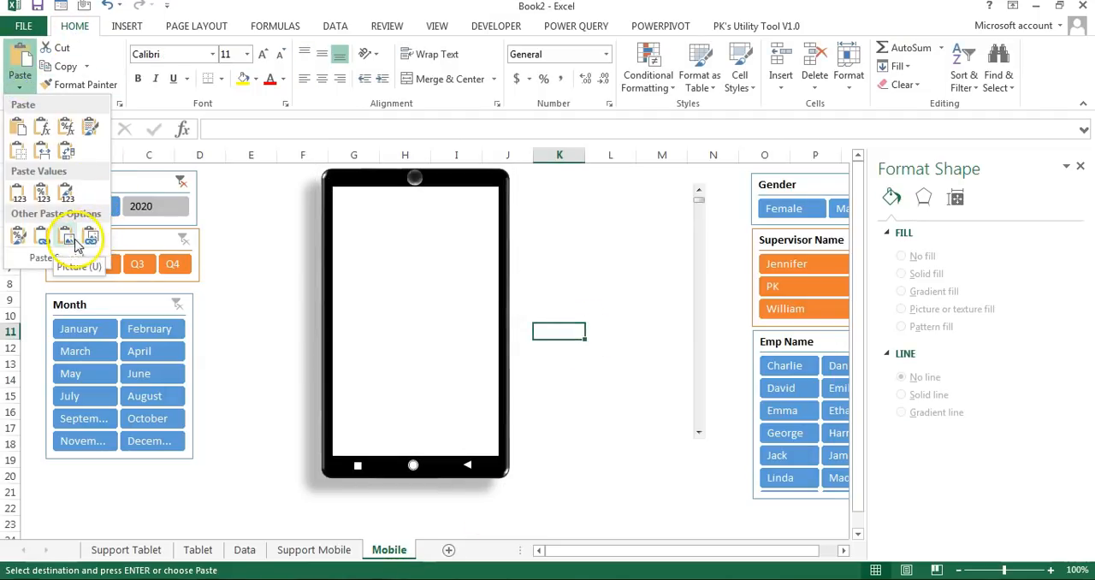
click(91, 241)
drag(570, 402, 406, 268)
click(610, 364)
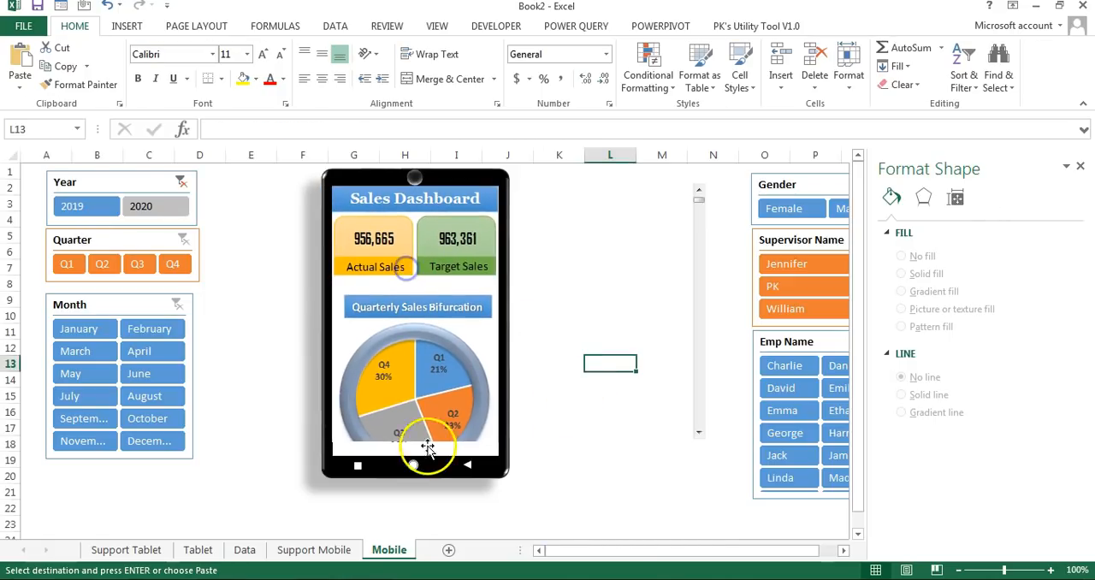
click(476, 369)
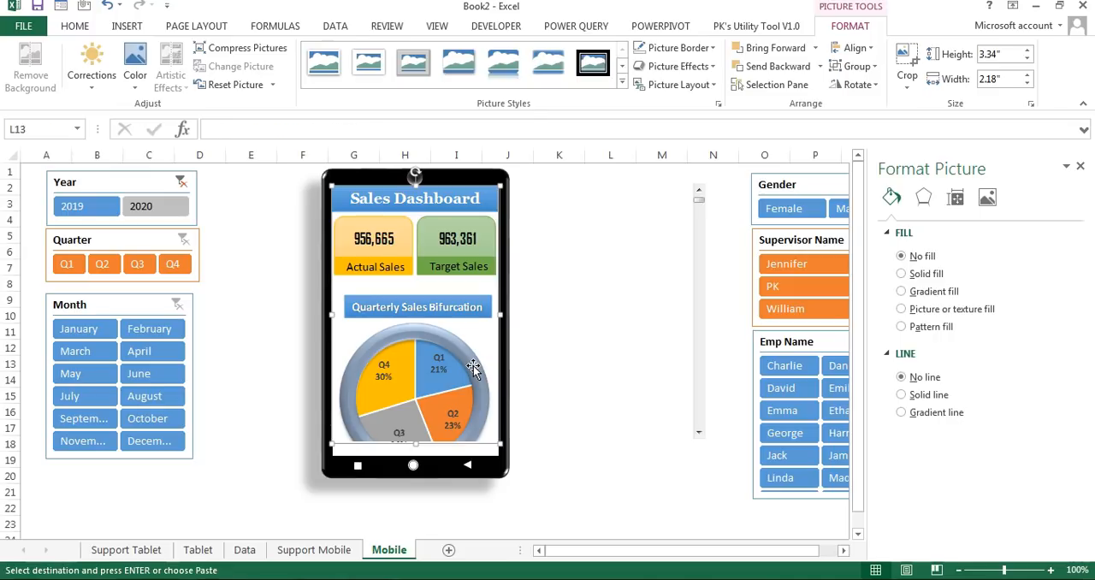
key(Delete)
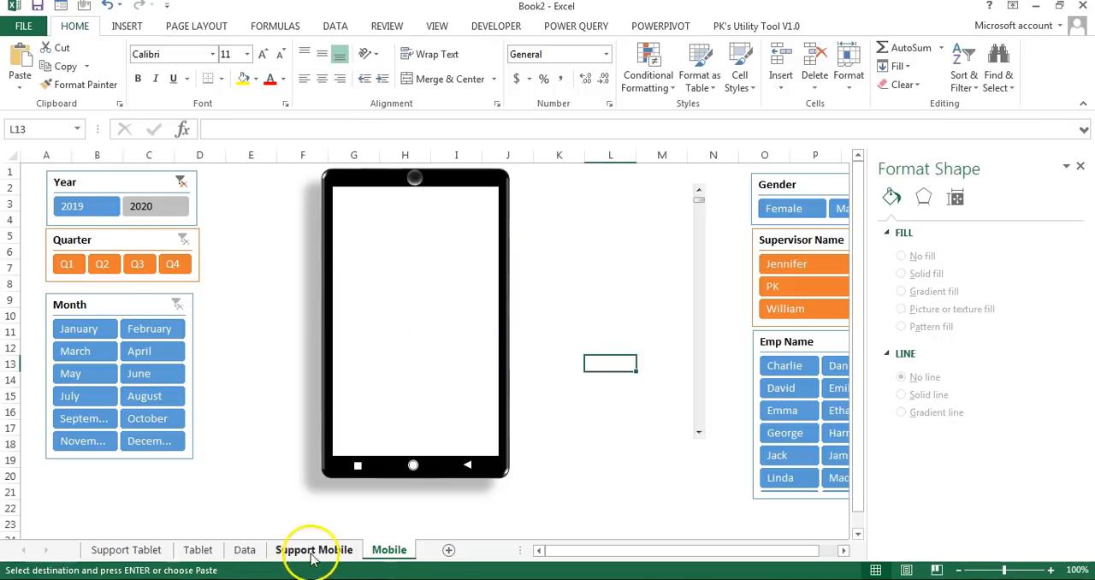
Step: Extend the dashboard selection on the Support Mobile sheet to G1:G17 and copy it
click(301, 551)
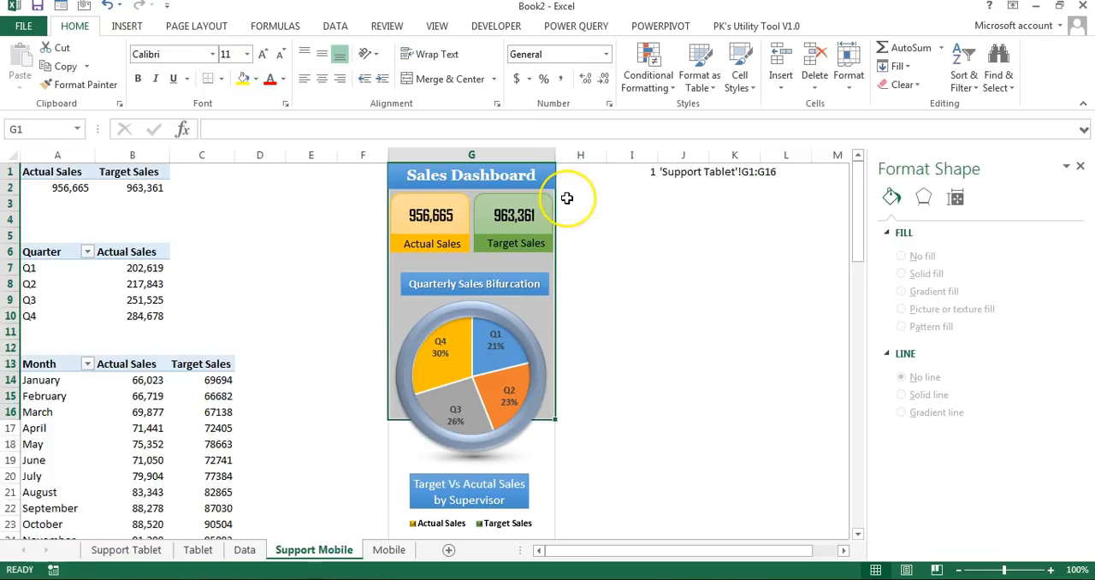
key(shift+Down)
key(ctrl+c)
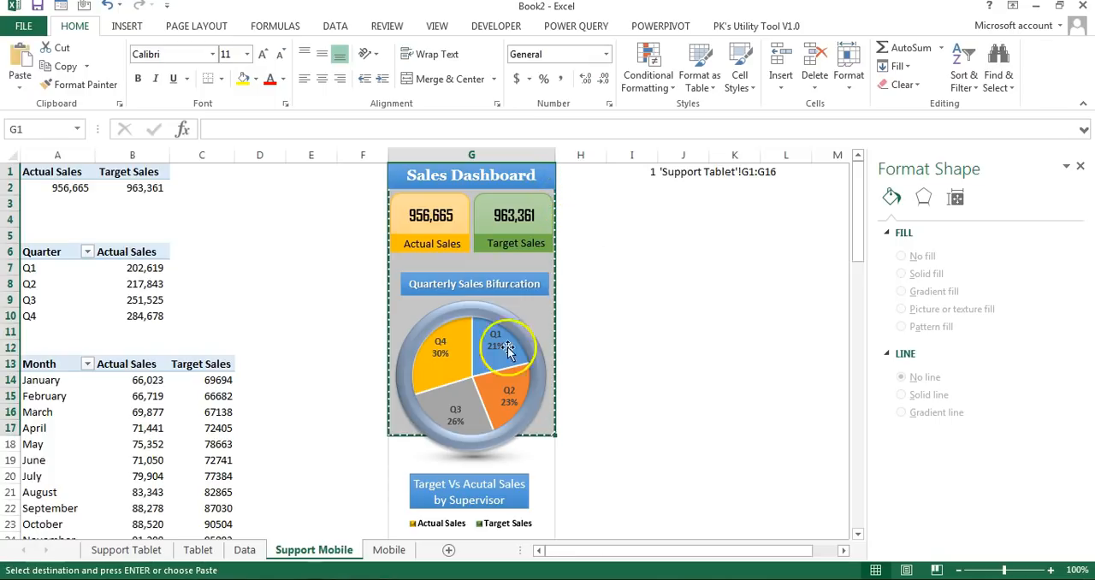
Step: Paste the copied range as a linked picture on the Mobile sheet and fit it to the phone screen
click(389, 549)
click(20, 78)
click(91, 237)
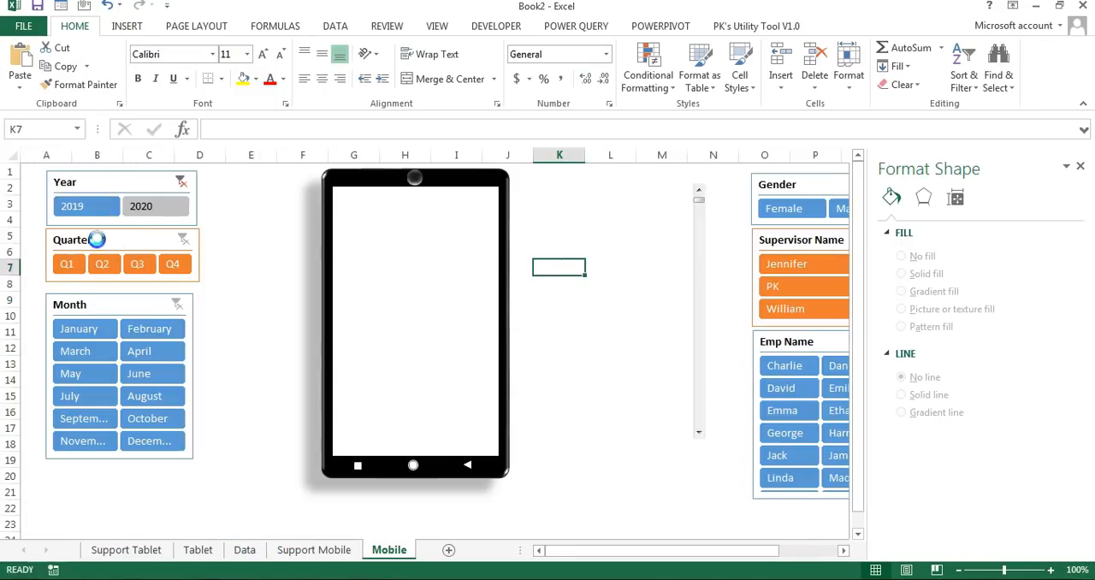
drag(644, 351, 435, 271)
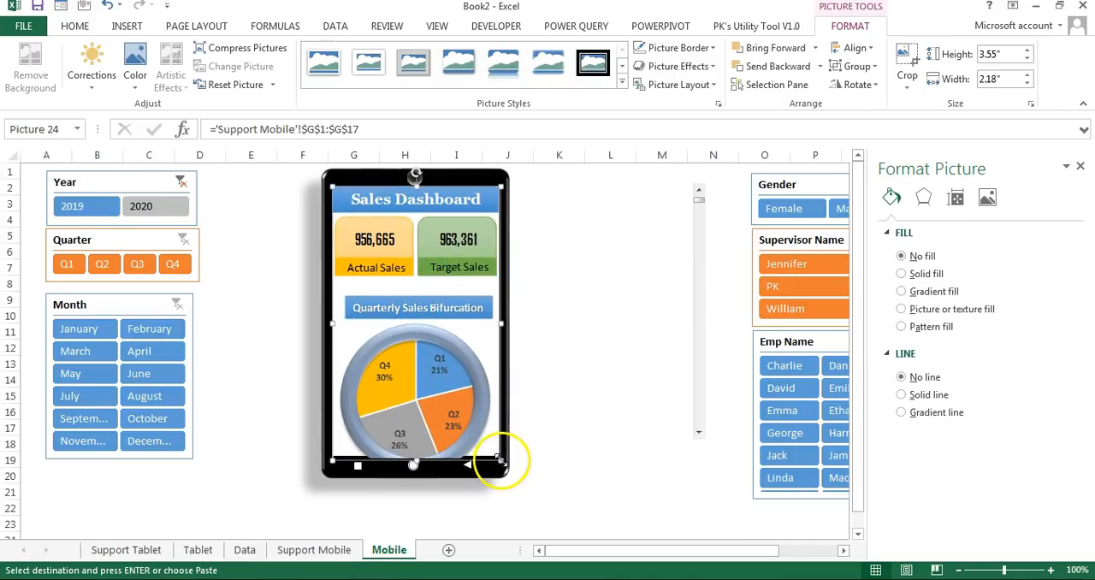
drag(500, 460, 496, 454)
click(611, 435)
Step: Bring the scroll bar to the front and fit it along the right edge of the phone screen
ctrl+click(702, 320)
drag(701, 320, 620, 333)
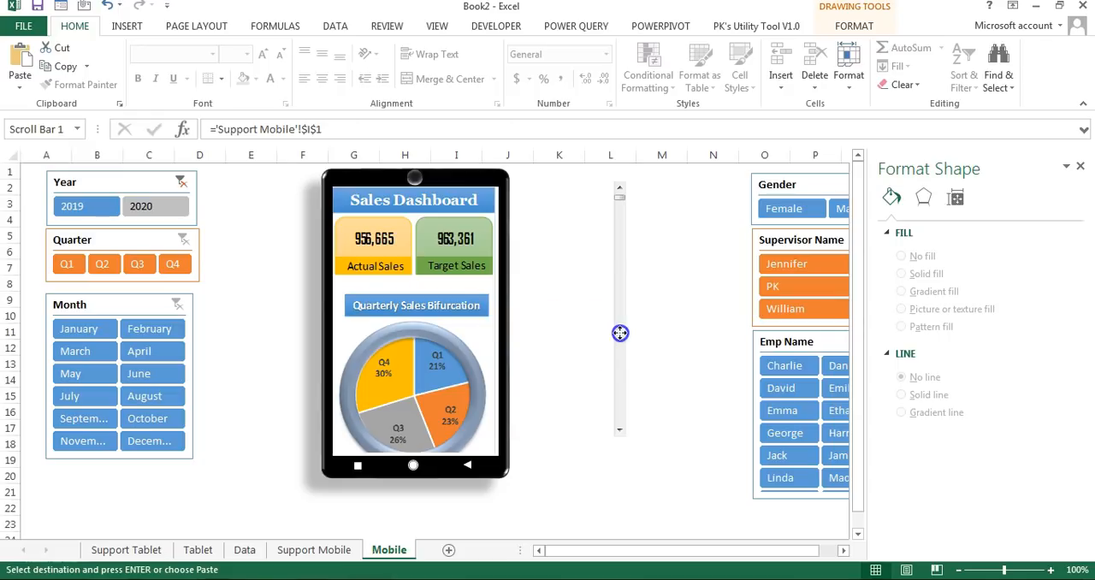
click(854, 25)
click(767, 47)
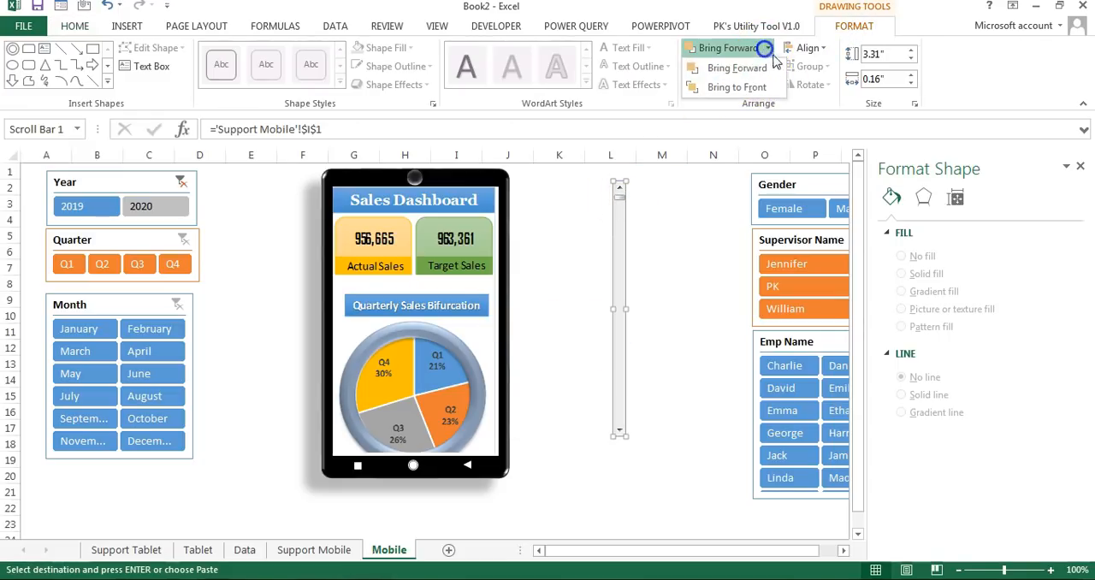
click(758, 86)
drag(621, 232, 491, 241)
drag(489, 445, 492, 455)
drag(489, 322, 492, 321)
click(608, 360)
Step: Change the formula in J1 of the Support Mobile sheet to ="'Support Mobile'!G"&I1&":G"&I1+16
click(329, 553)
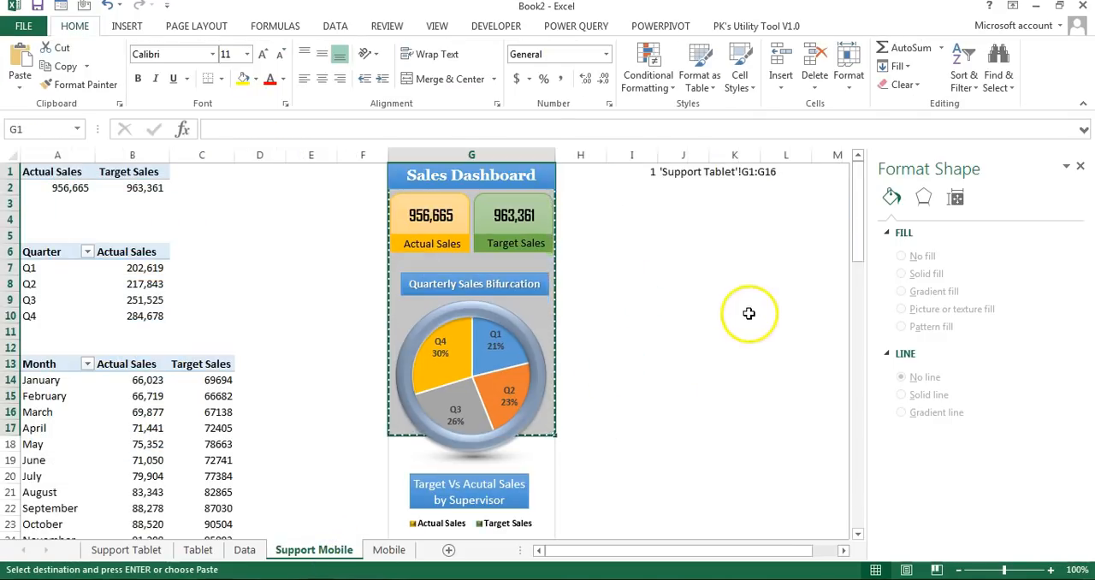
click(745, 310)
click(710, 174)
click(681, 171)
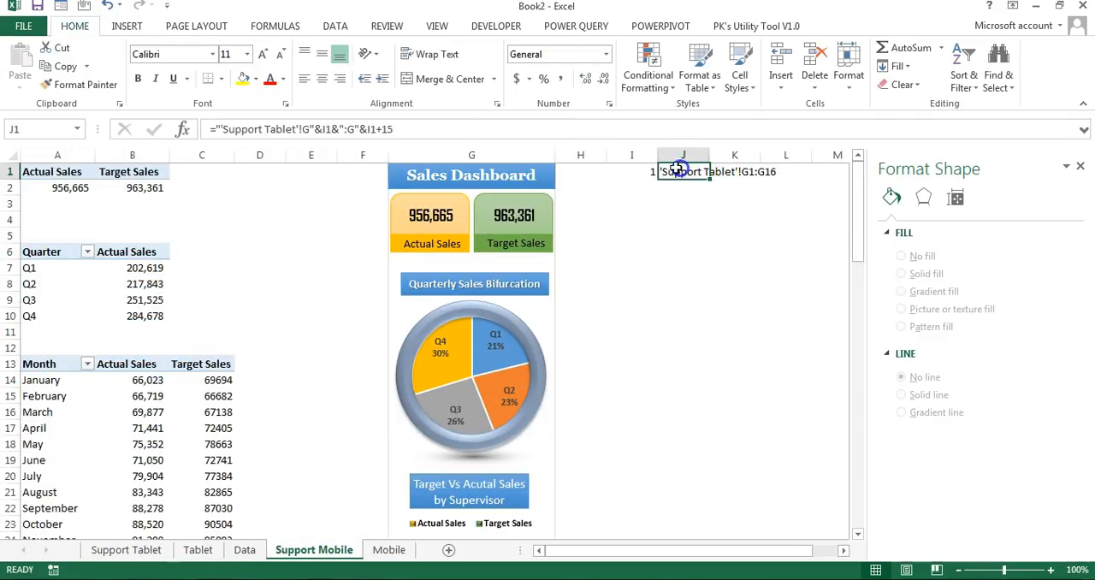
drag(266, 129, 301, 125)
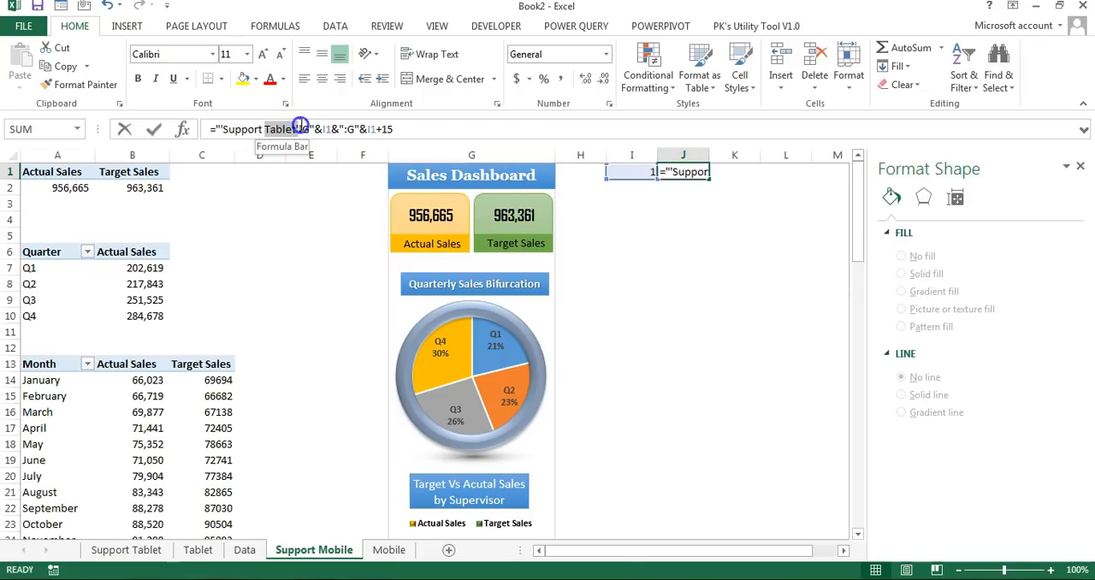
text(Mobile)
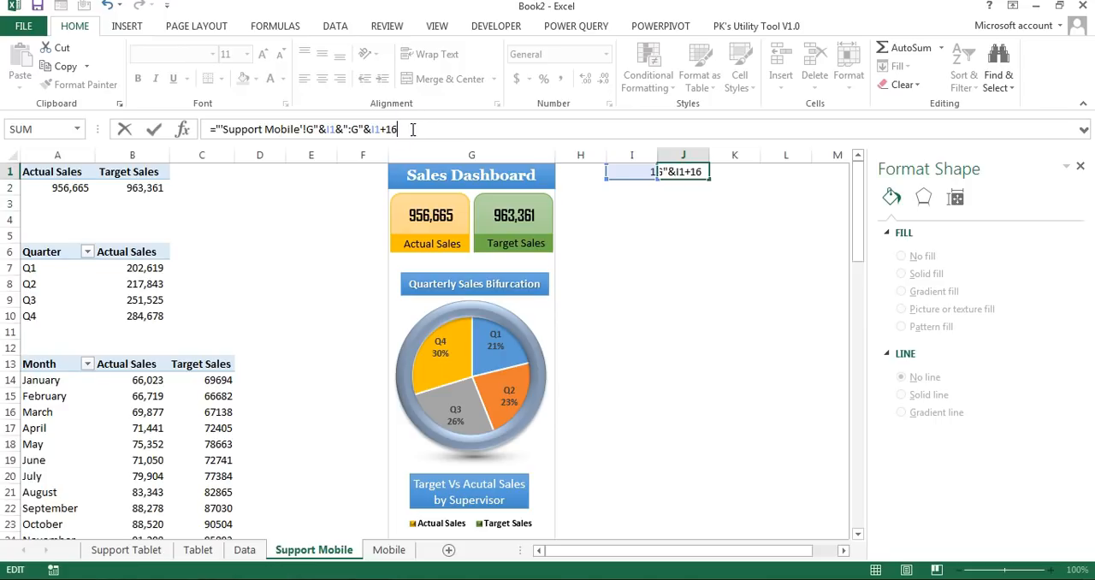
key(ctrl+Return)
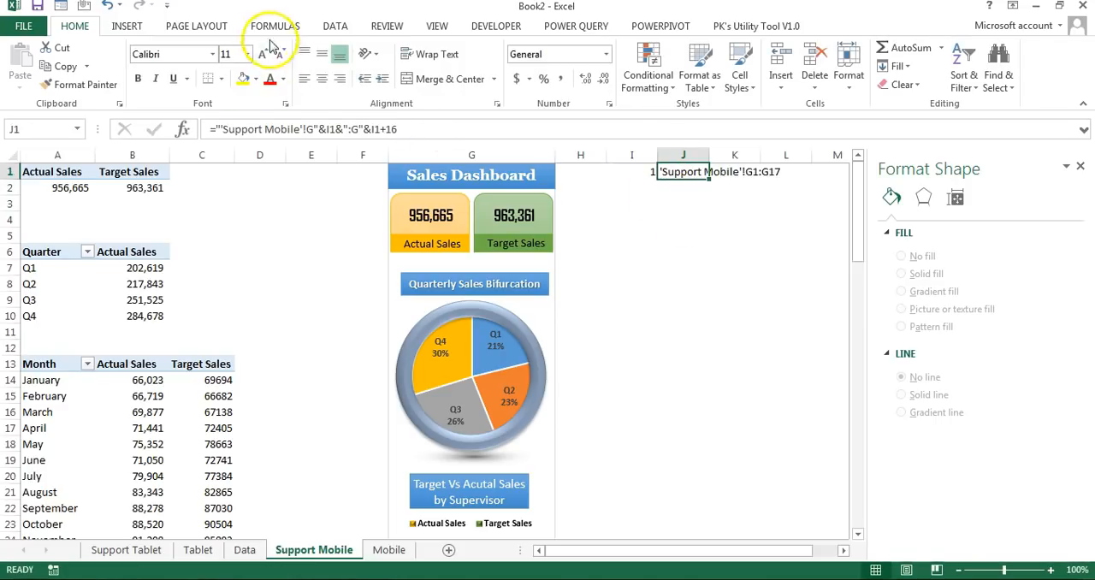
Step: Define the workbook name Mobile_Range as an INDIRECT reference to 'Support Mobile'!$J$1
click(291, 23)
click(516, 48)
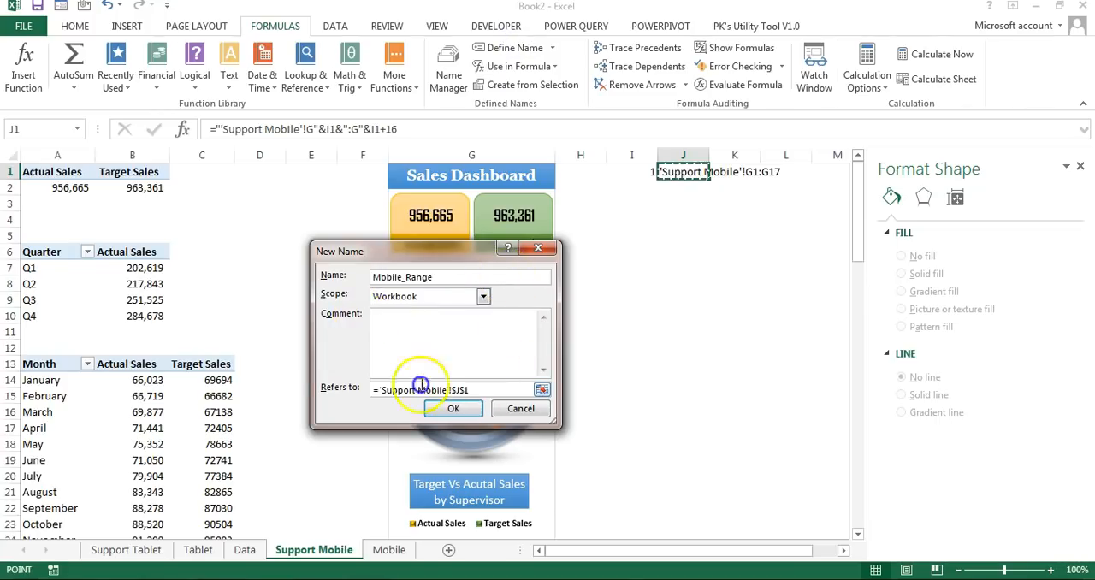
drag(421, 385, 315, 374)
text(=)
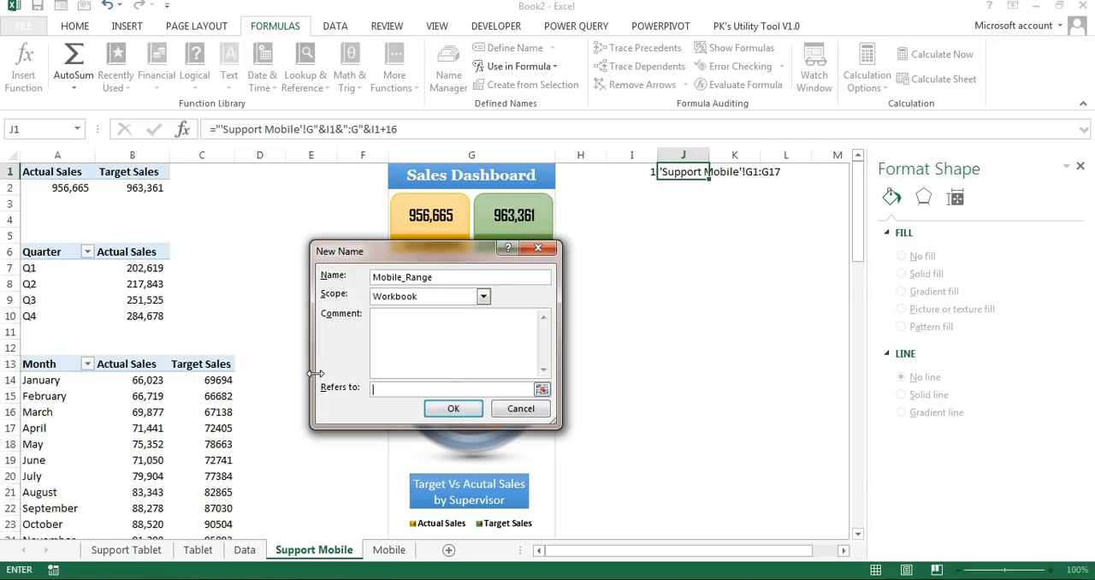
text(indirect()
click(695, 172)
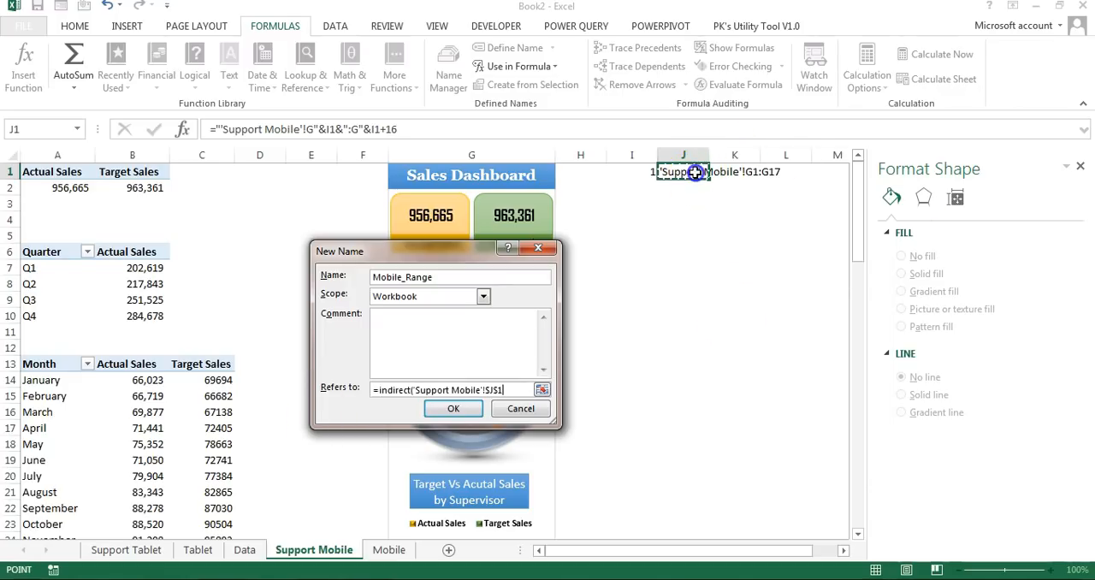
click(453, 408)
Step: Link the dashboard picture on the Mobile sheet to =Mobile_Range
click(389, 550)
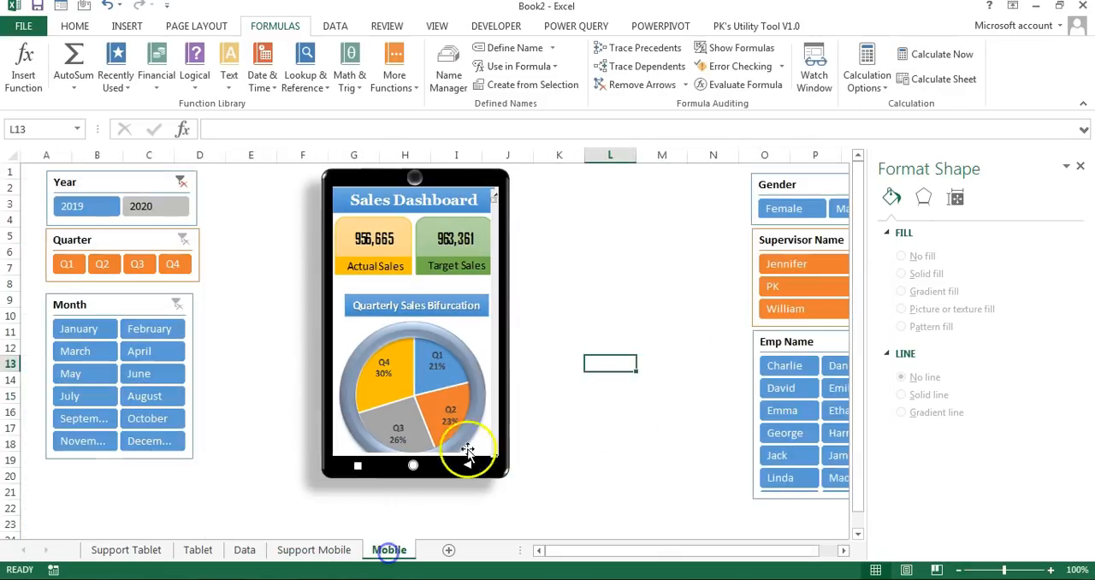
click(443, 292)
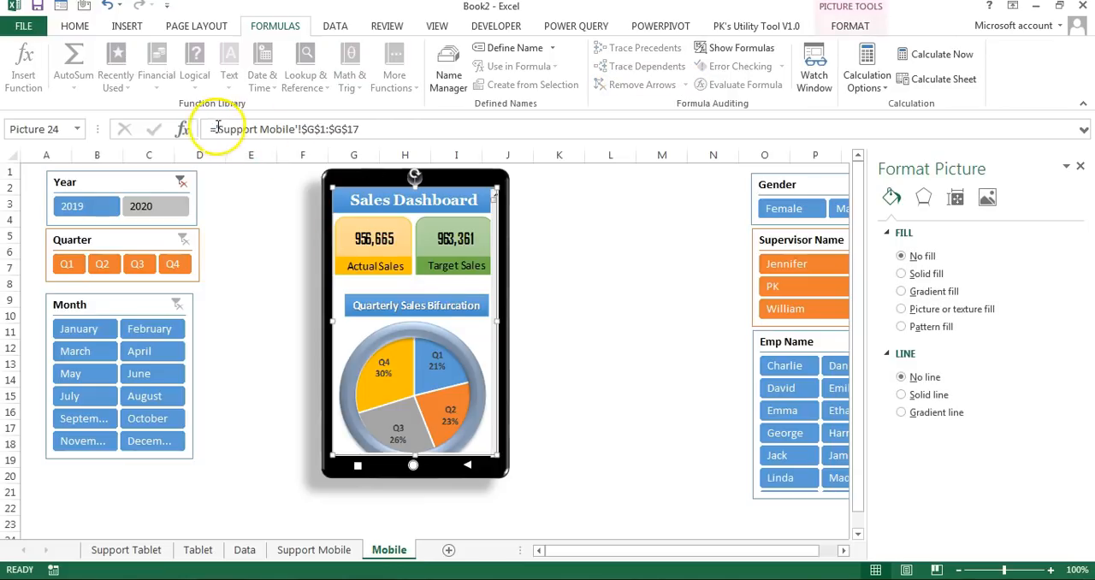
drag(217, 129, 471, 128)
key(BackSpace)
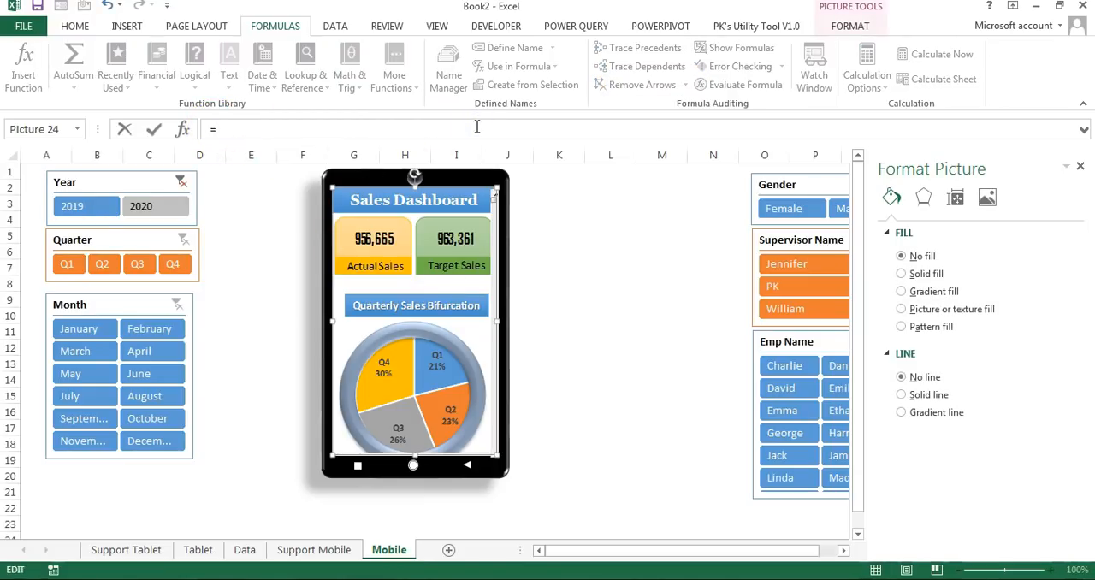
text(mob)
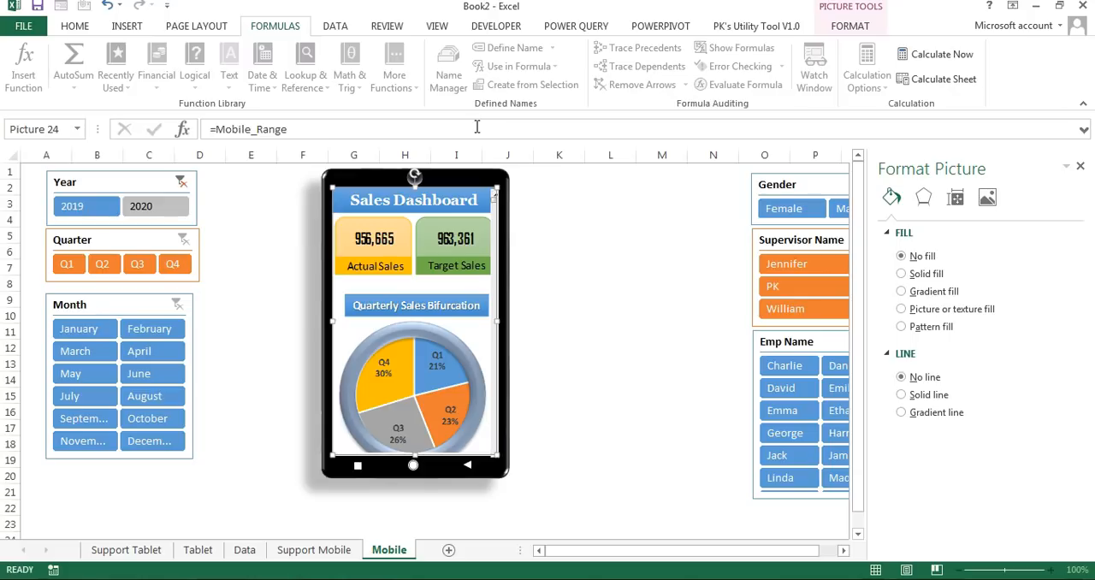
click(561, 348)
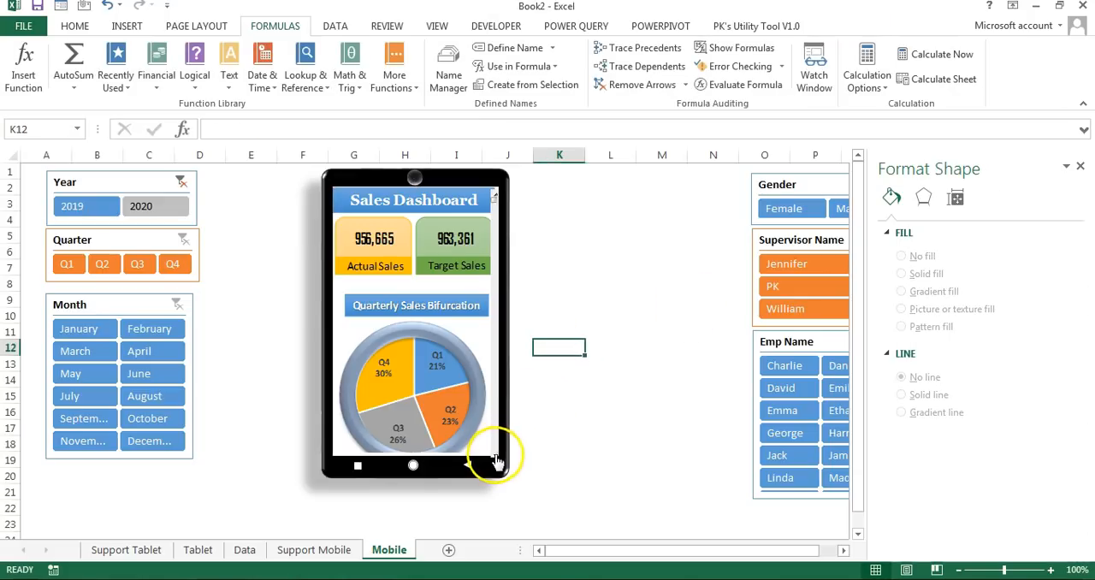
Step: Test the phone's scroll bar by scrolling the dashboard picture down several rows
click(496, 458)
click(496, 458)
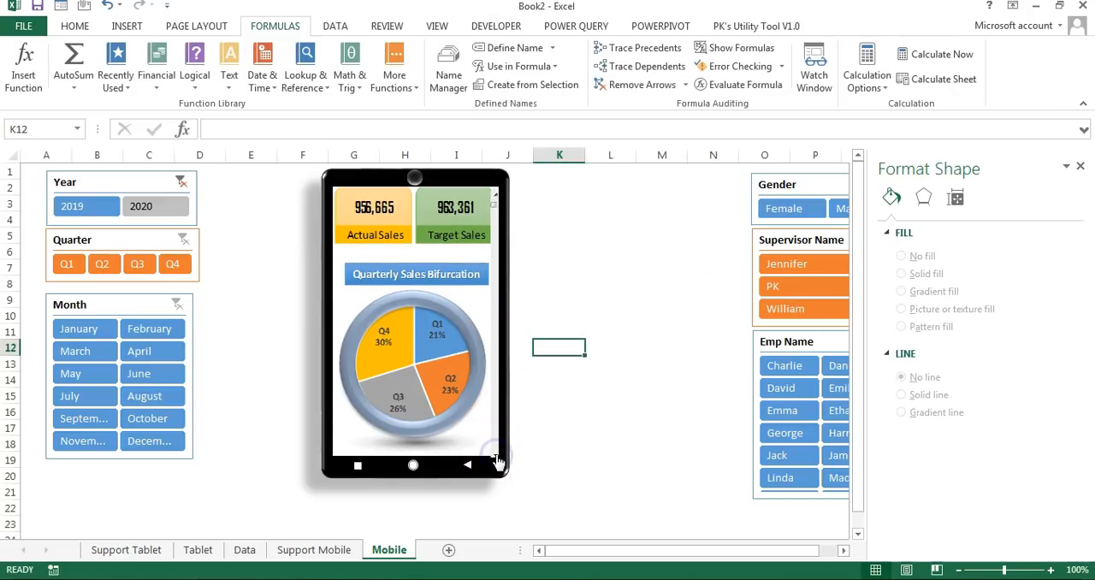
click(496, 459)
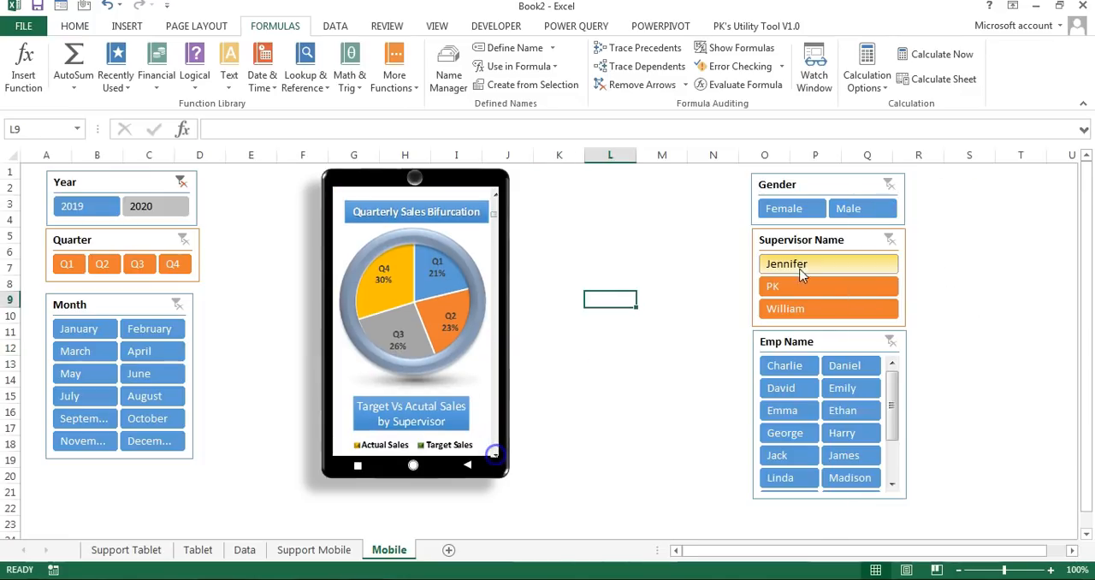
Step: Test the Supervisor Name slicer by filtering to each supervisor in turn, and clear the filter
click(804, 263)
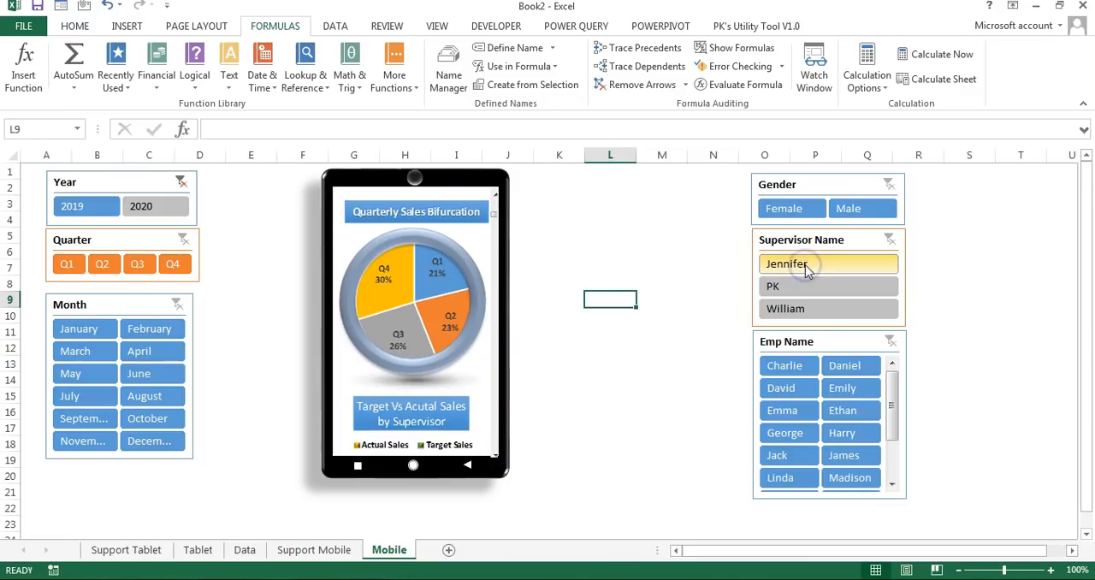
click(809, 287)
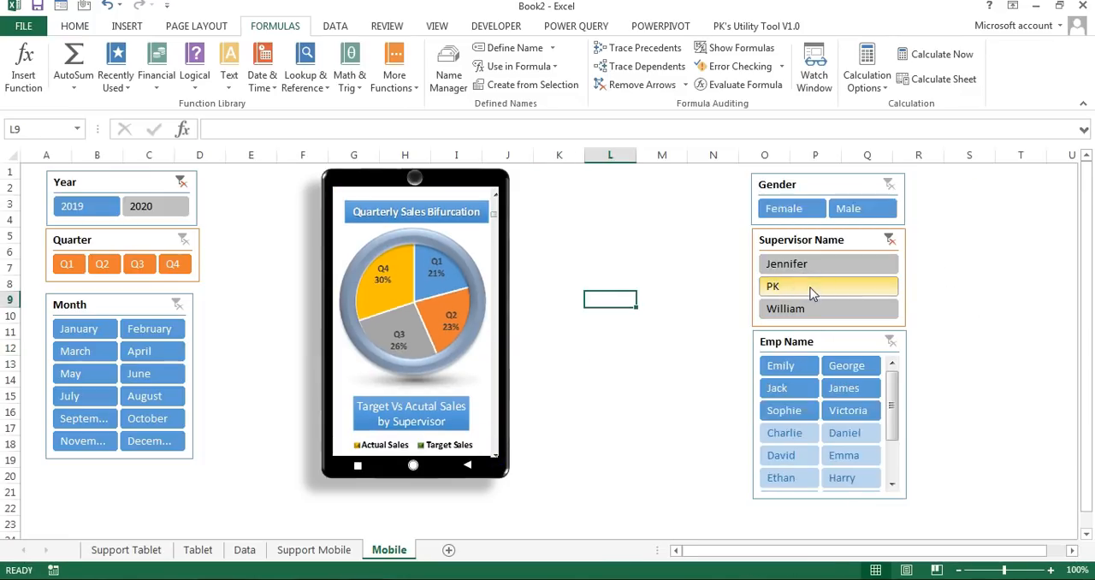
click(809, 308)
click(889, 239)
click(691, 260)
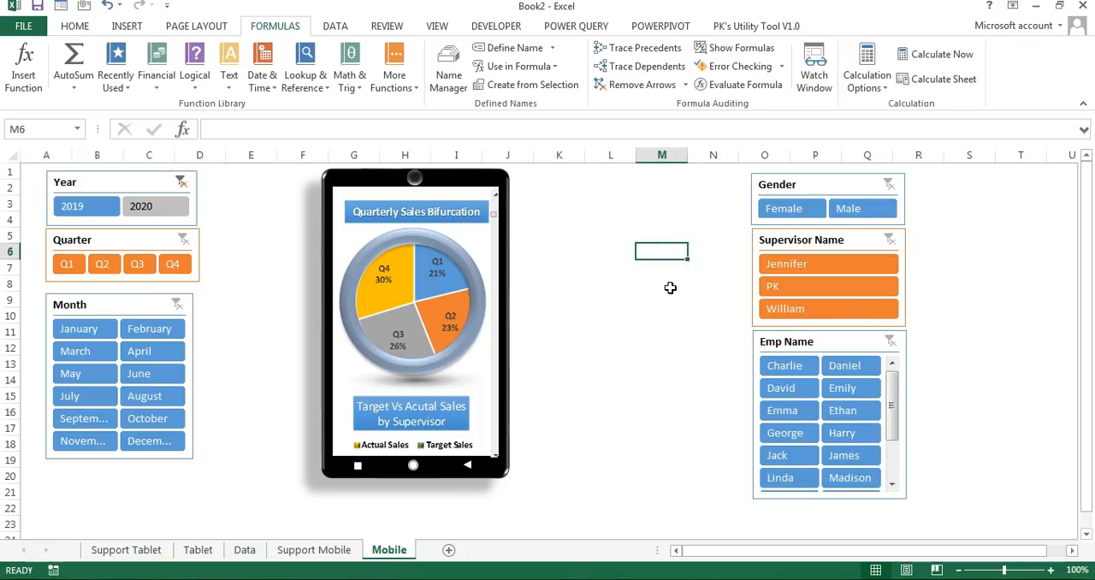
Step: Review the finished tablet dashboard on the Tablet sheet
click(127, 550)
click(197, 550)
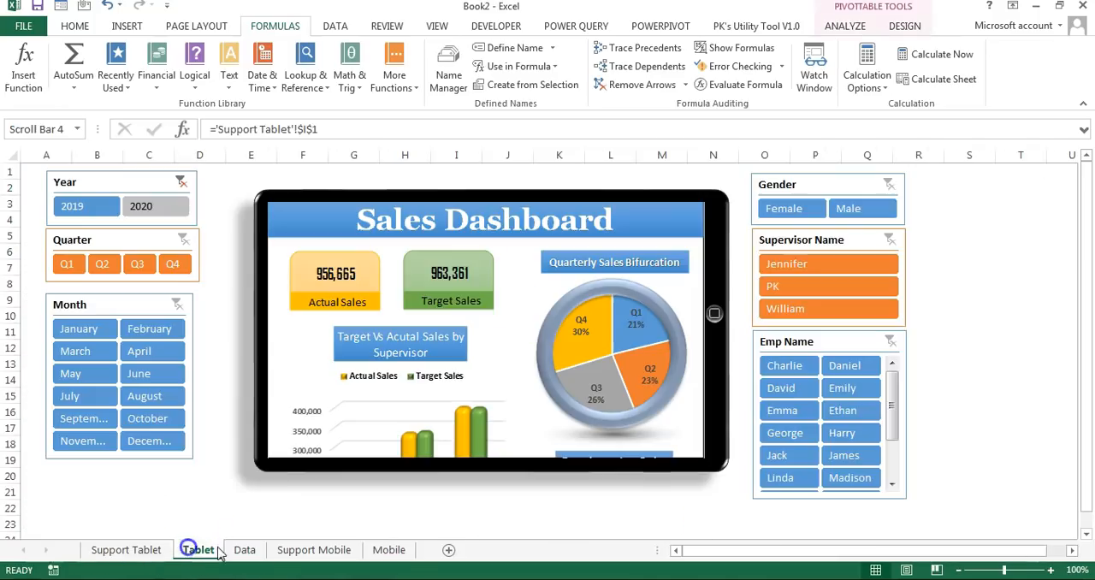
click(623, 511)
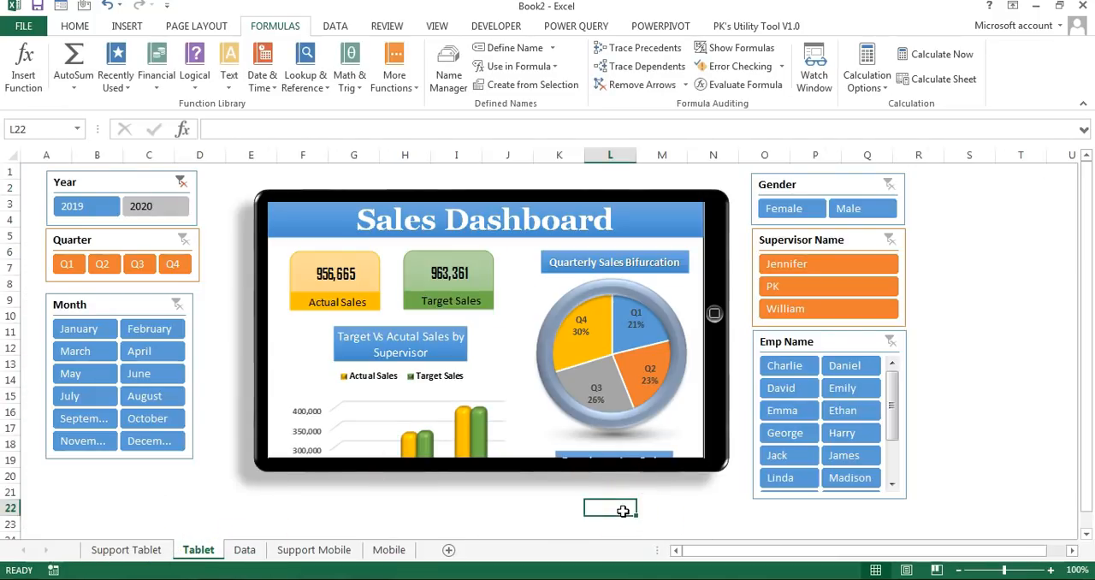